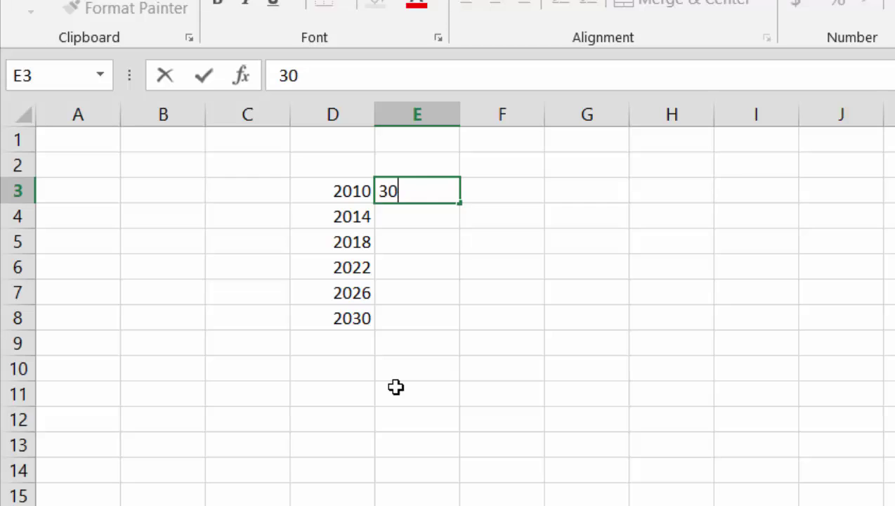
Enter 30% for 2010 in E3 and add the header ROIC above it in E2.
text(%)
key(Return)
key(Up)
key(Up)
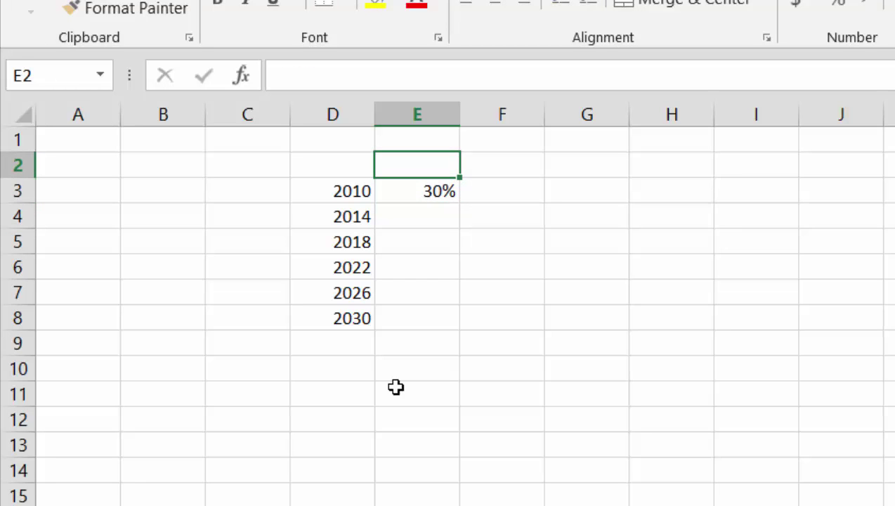
text(RO)
key(BackSpace)
text(OIC)
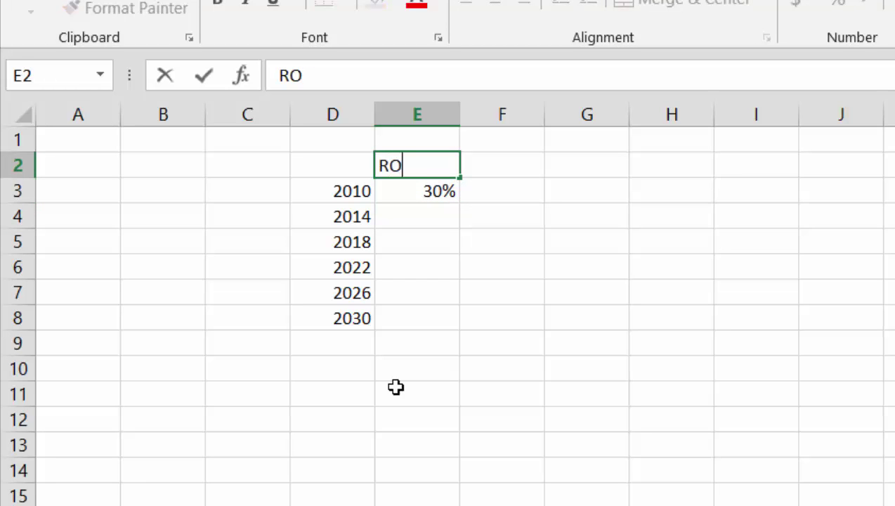
key(Return)
key(Return)
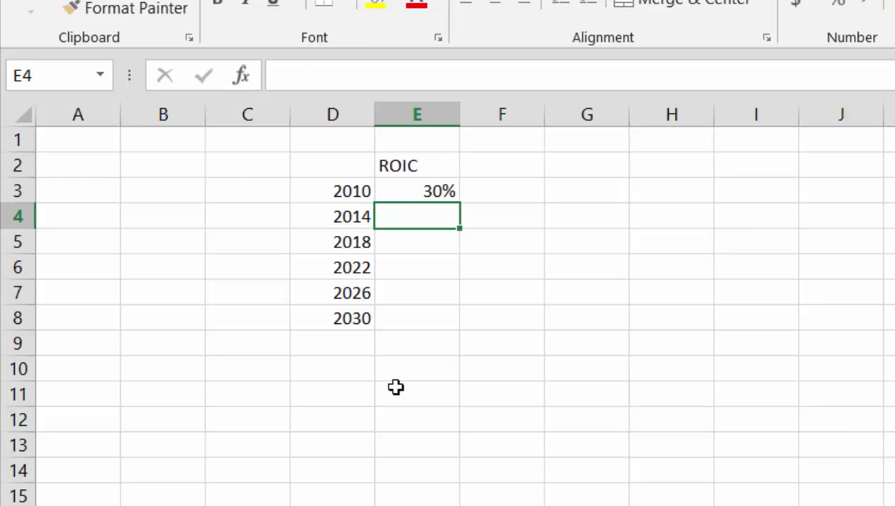
Enter the ROIC values 6%, 10%, 8%, 9% and 9% for 2014 through 2030 in E4:E8.
text(6%)
key(Return)
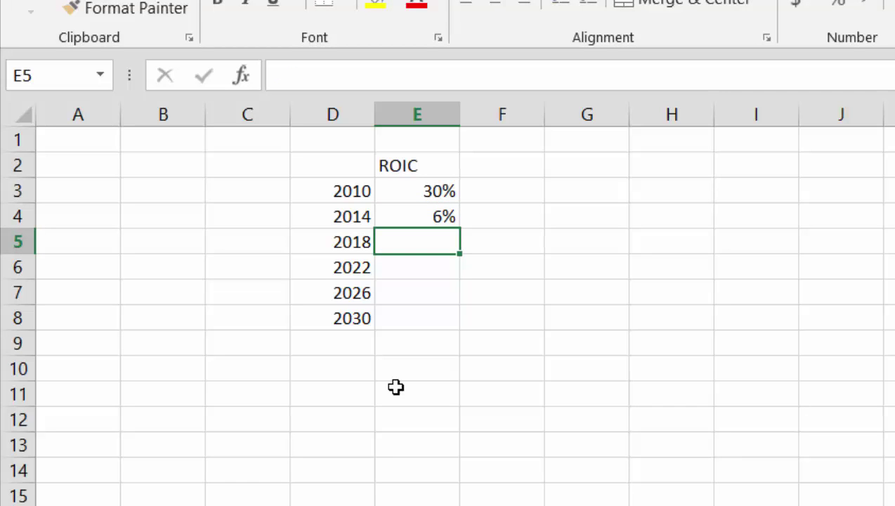
text(10)
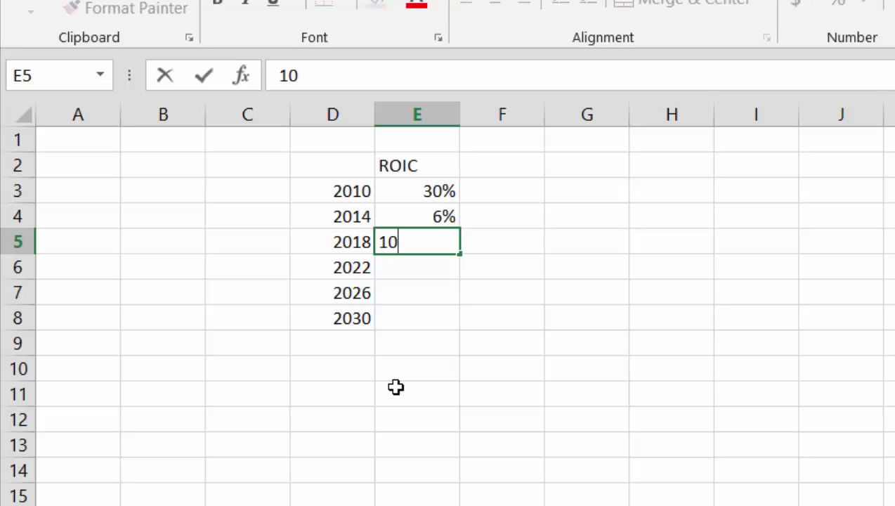
text(%)
key(Return)
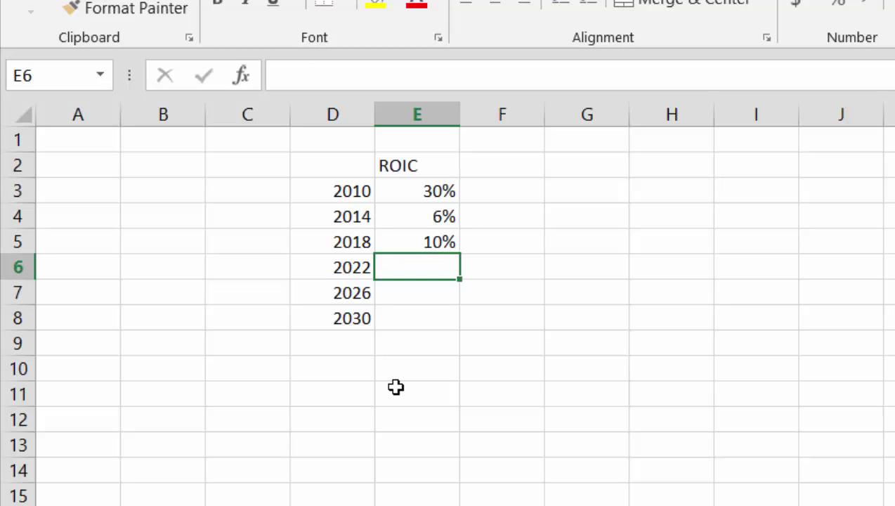
text(8%)
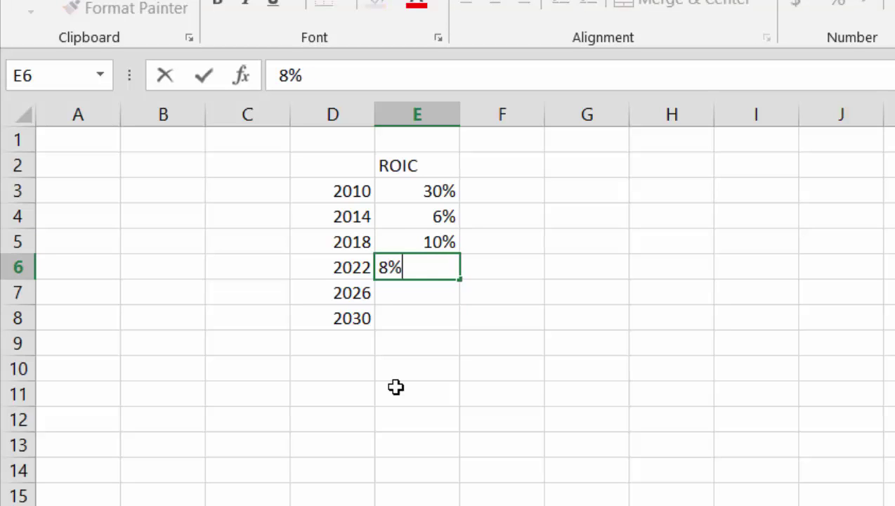
key(Return)
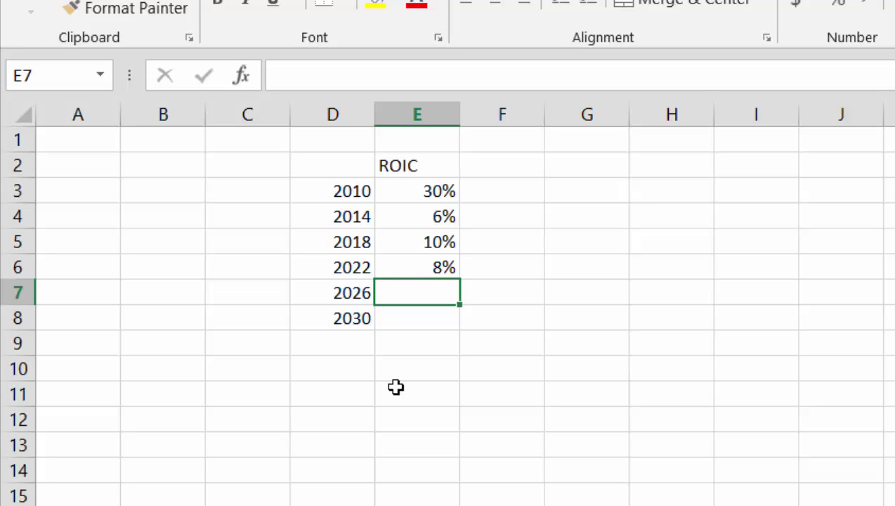
text(9)
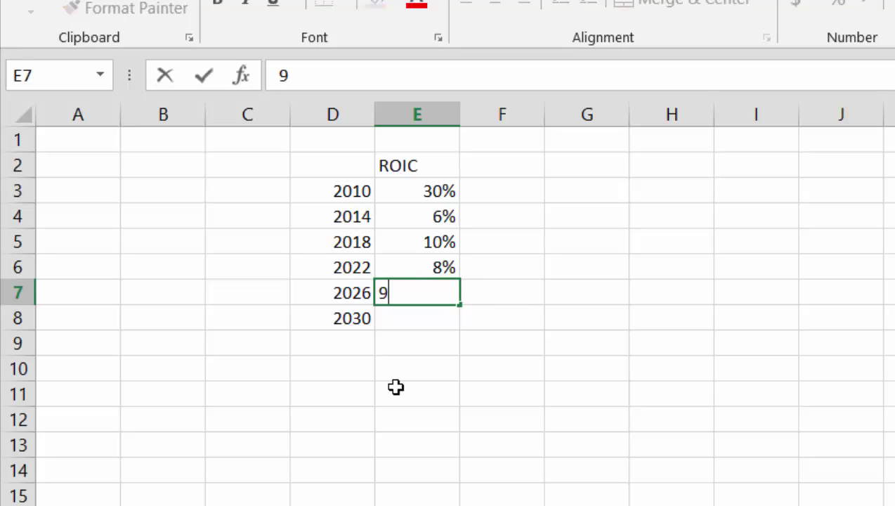
text(%)
key(Return)
text(9%)
key(Return)
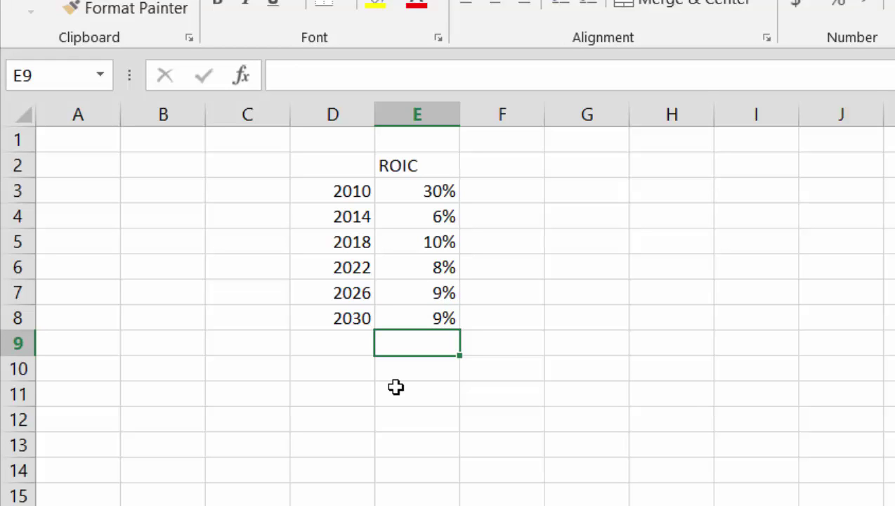
Add the label Year in C12 and enter 2010 beside it in D12.
click(396, 387)
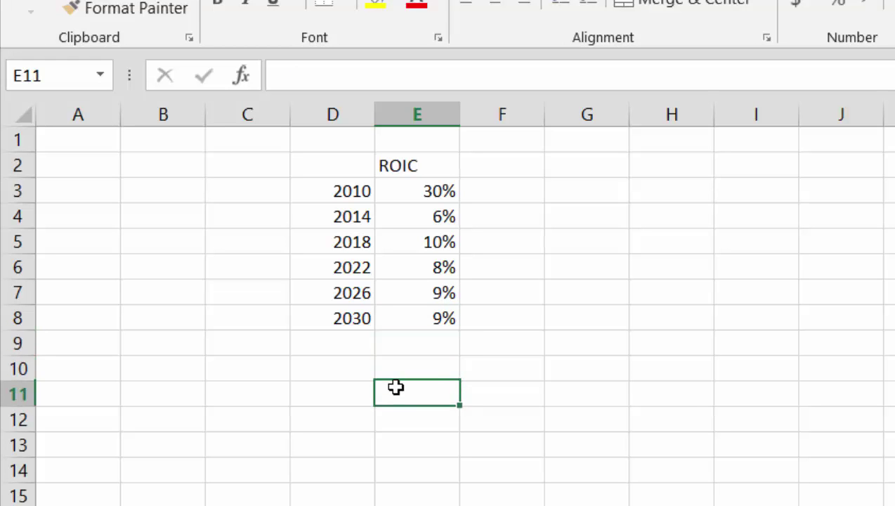
key(Down)
key(Left)
key(Left)
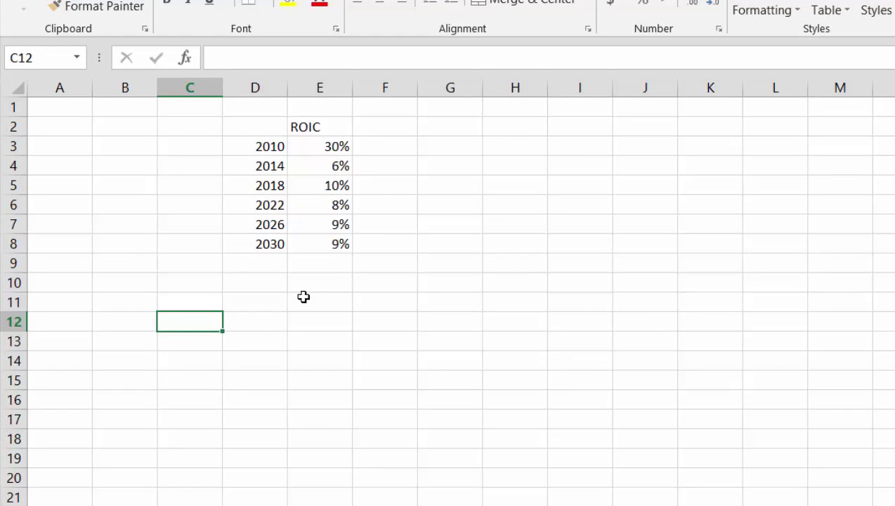
text(Year)
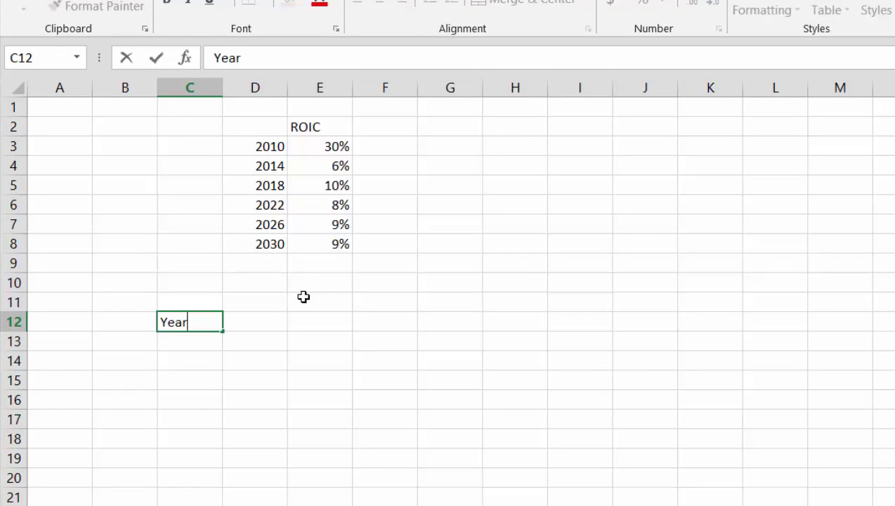
key(Return)
key(Up)
key(Right)
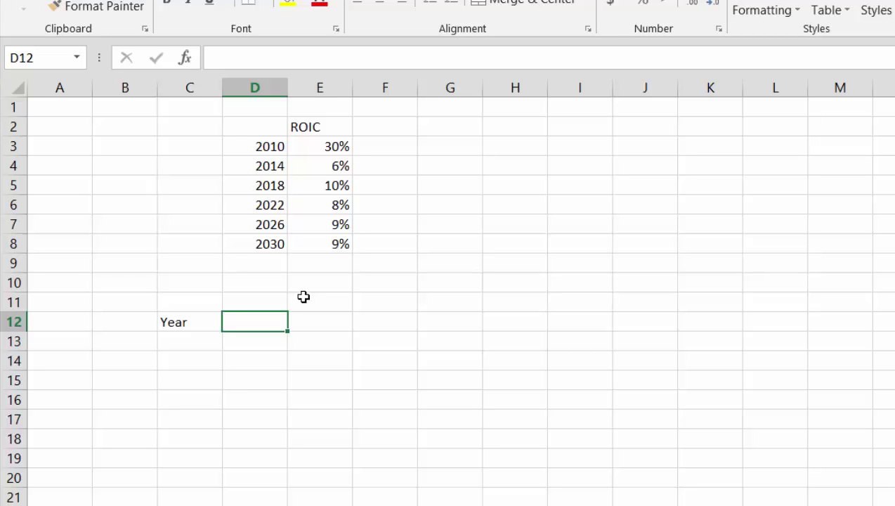
text(2010)
key(Return)
key(Up)
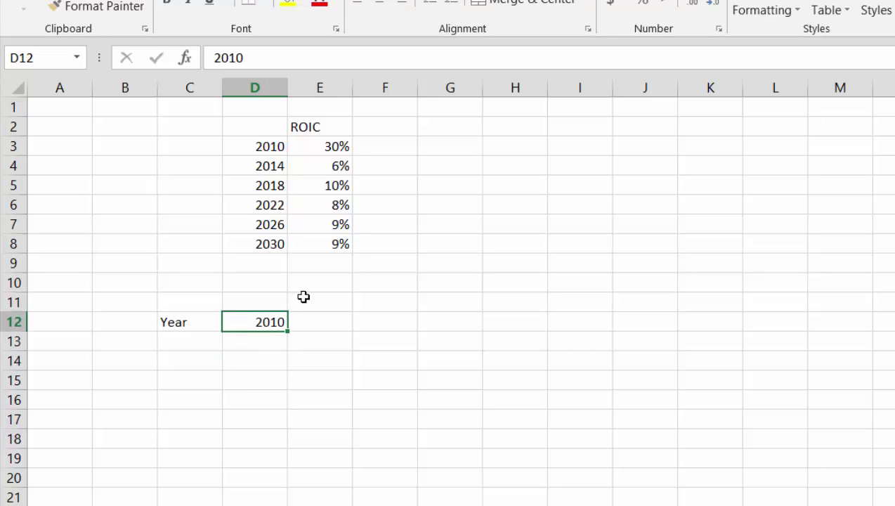
Fill a linear series along row 12 from D12 with a step value of 1 and a stop value of 2030.
key(alt+h)
key(f)
key(i)
key(s)
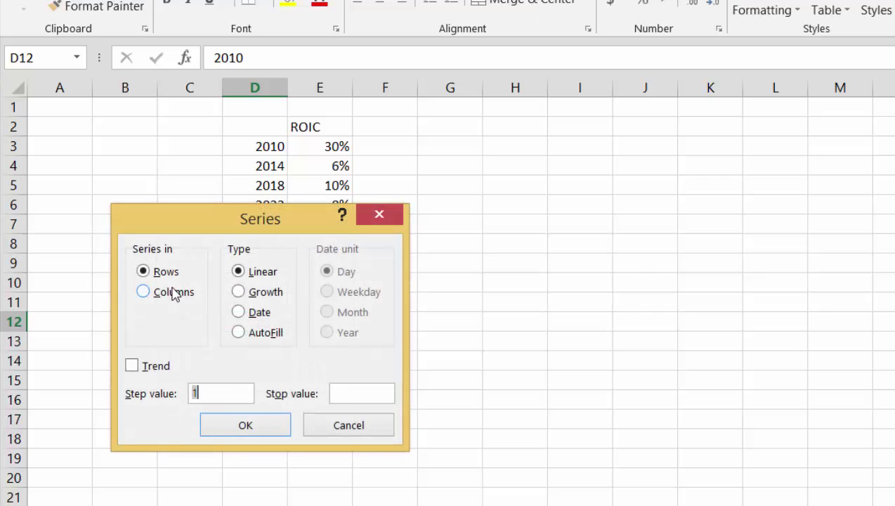
click(353, 391)
text(2030)
key(Return)
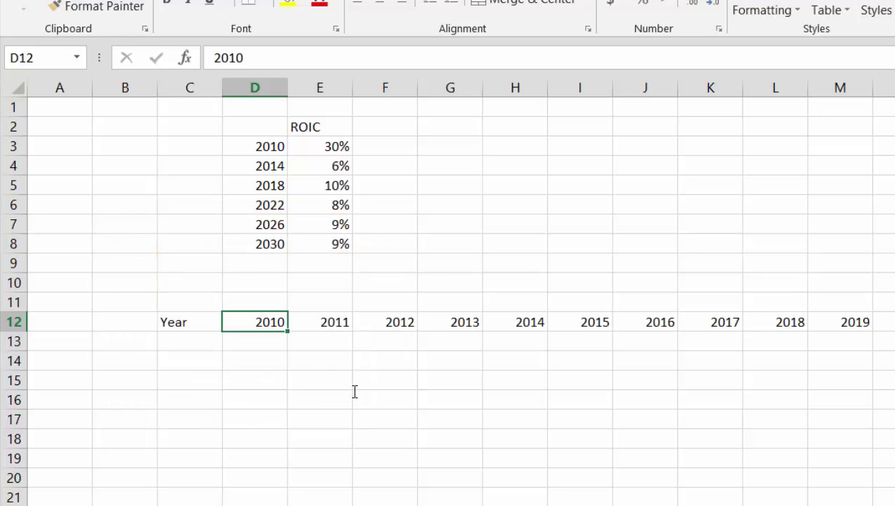
Add the row label ROIC in C14.
key(Down)
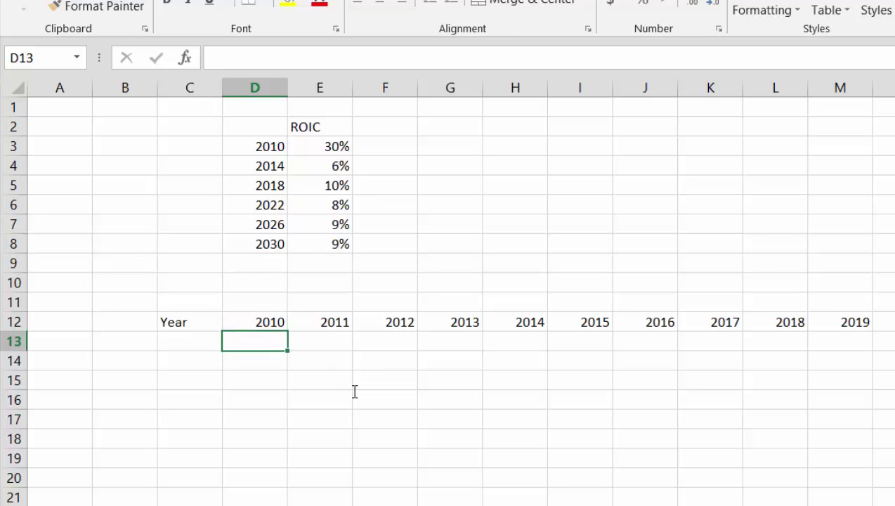
key(Down)
key(Left)
text(ROIC)
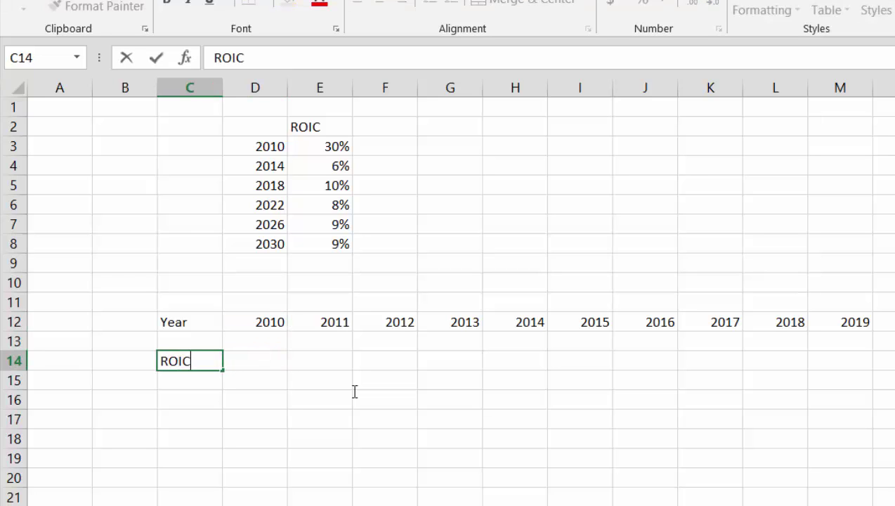
key(Return)
key(Up)
key(Right)
text(=lo)
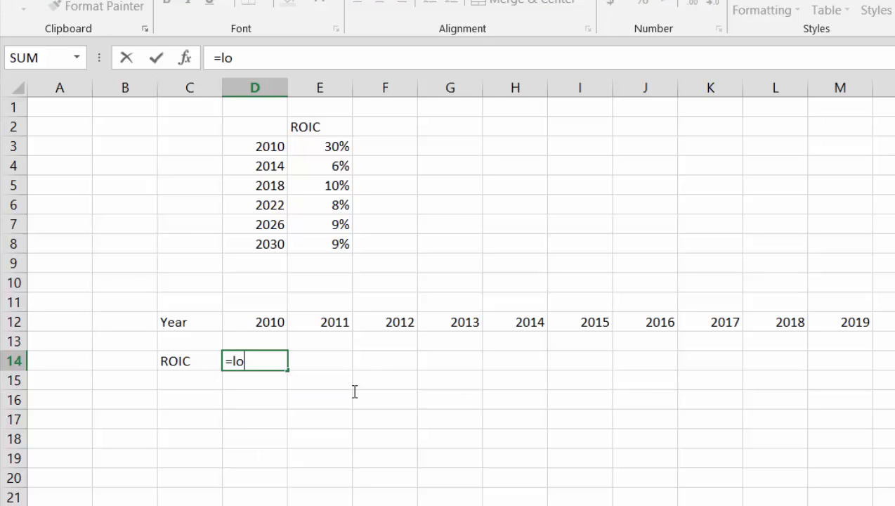
text(p)
key(BackSpace)
text(o)
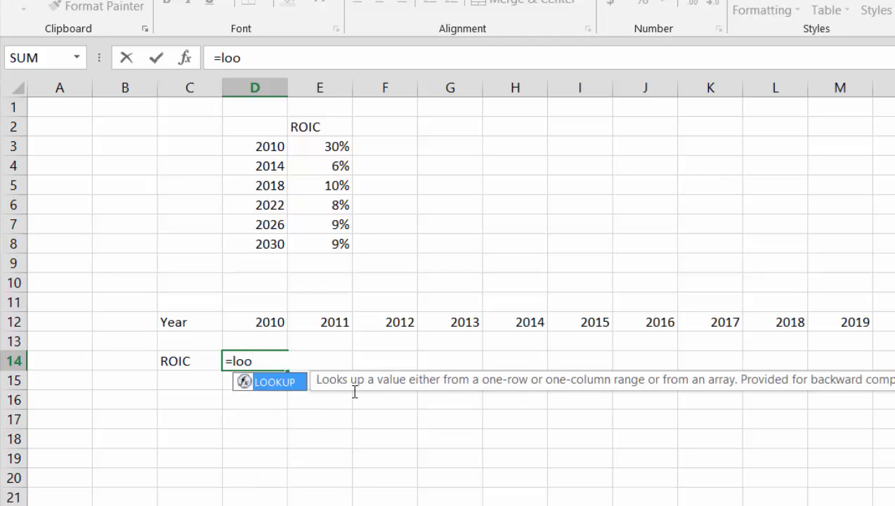
key(Tab)
key(Up)
key(Up)
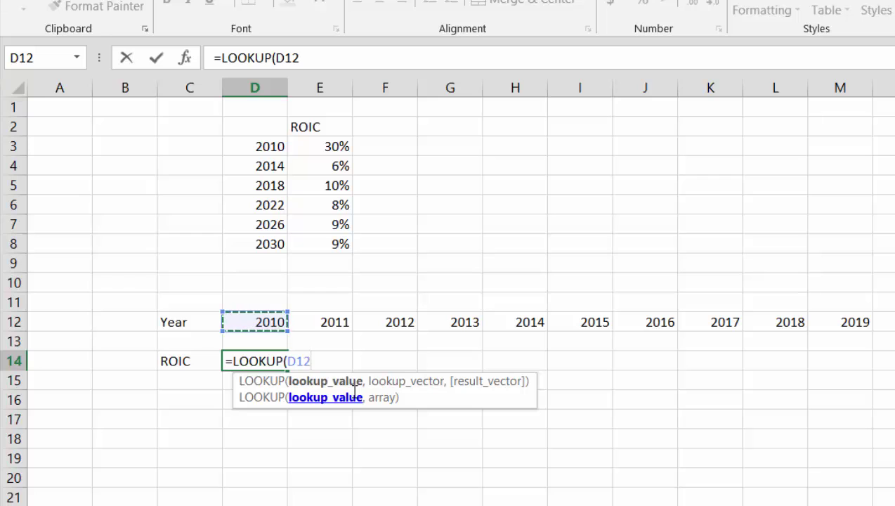
text(`)
key(Escape)
Move the year and ROIC table from D2:E8 two columns over so that it starts in B2.
key(Up)
key(Up)
key(Left)
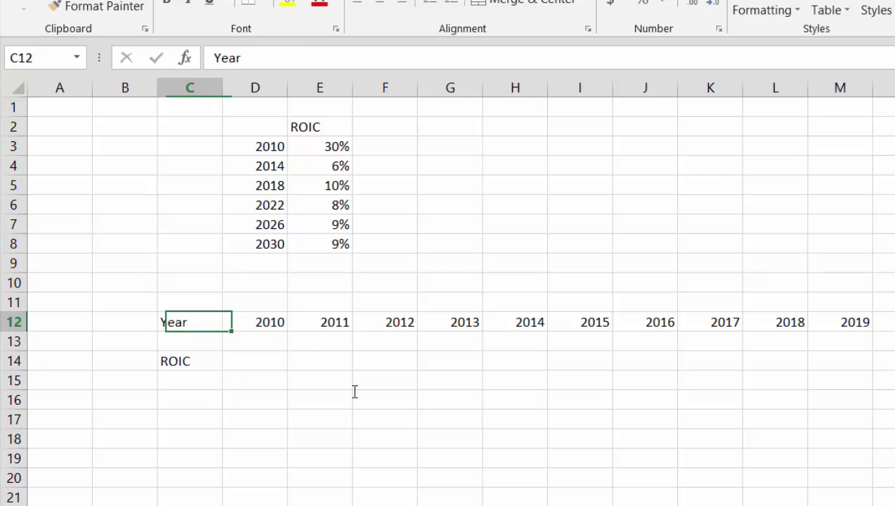
key(Up)
key(Up)
key(Up)
key(Up)
key(Up)
key(Up)
key(Up)
key(Up)
key(Up)
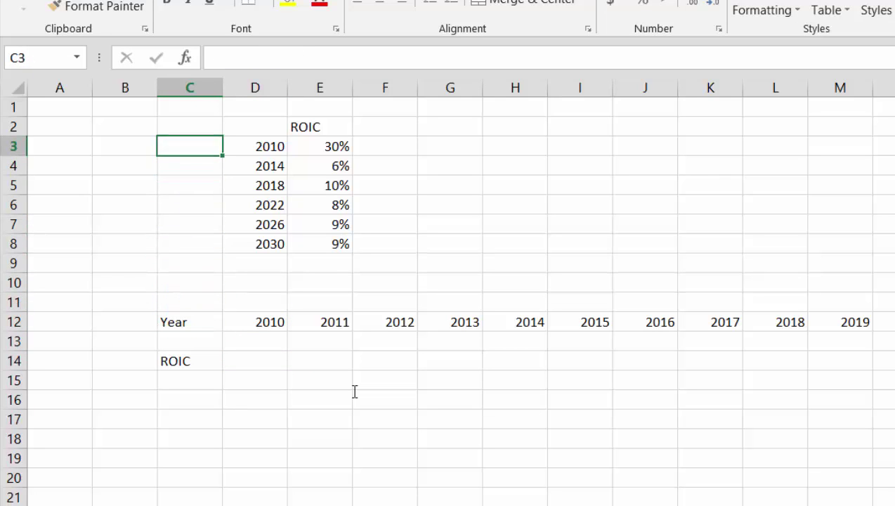
key(Up)
key(Right)
key(shift+Down)
key(shift+Down)
key(shift+Down)
key(shift+Down)
key(shift+Down)
key(shift+Down)
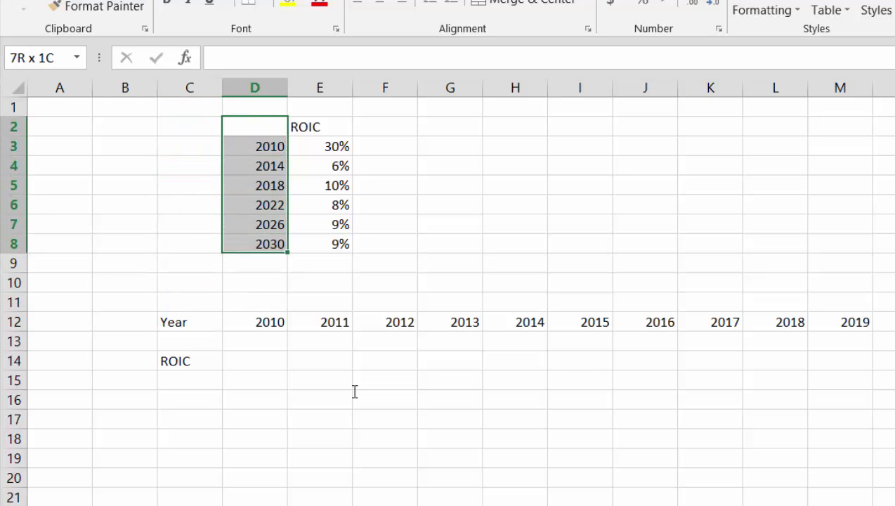
key(shift+Right)
key(ctrl+x)
key(Left)
key(Left)
key(ctrl+v)
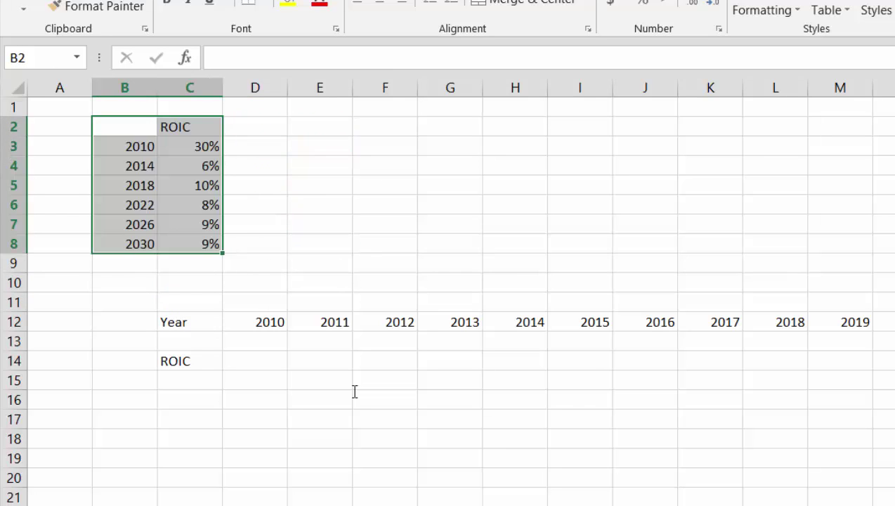
Start a LOOKUP formula in D14, beside the ROIC label, with the year in D12 as the lookup value.
key(Right)
key(Down)
key(Down)
key(Down)
key(ctrl+Down)
key(ctrl+Down)
key(ctrl+Down)
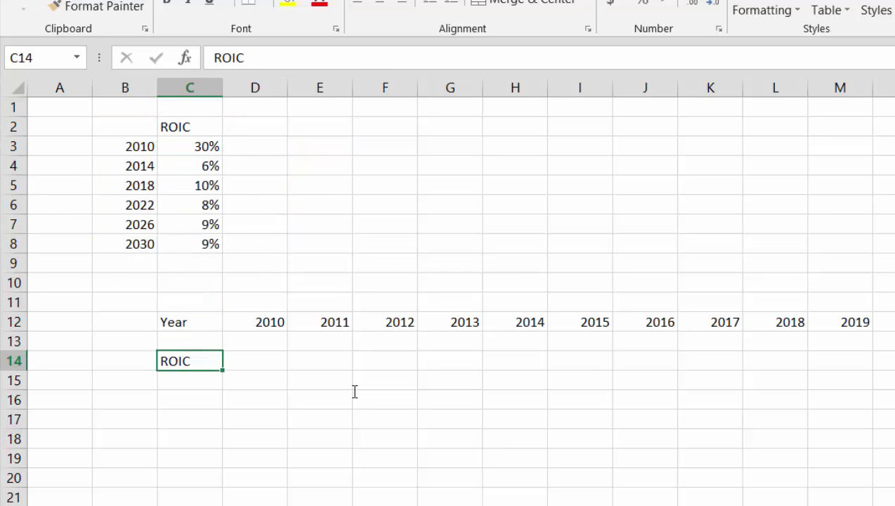
key(Right)
text(=lo)
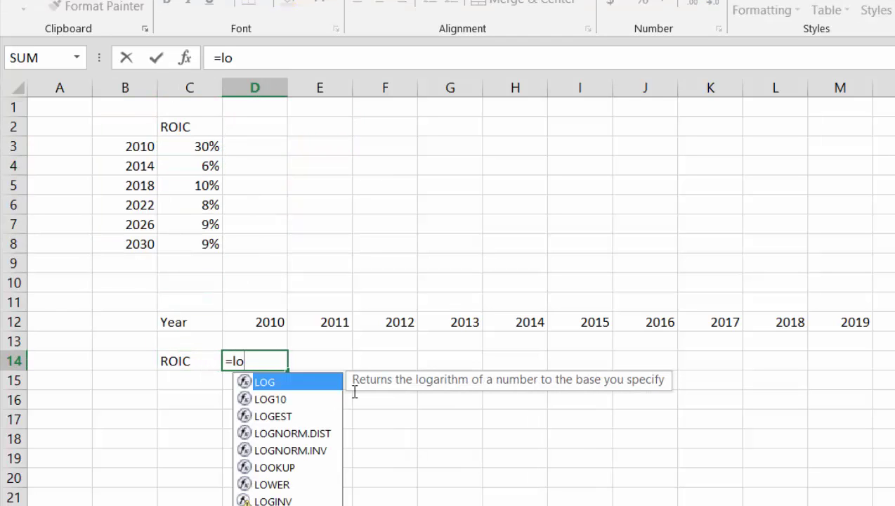
text(o)
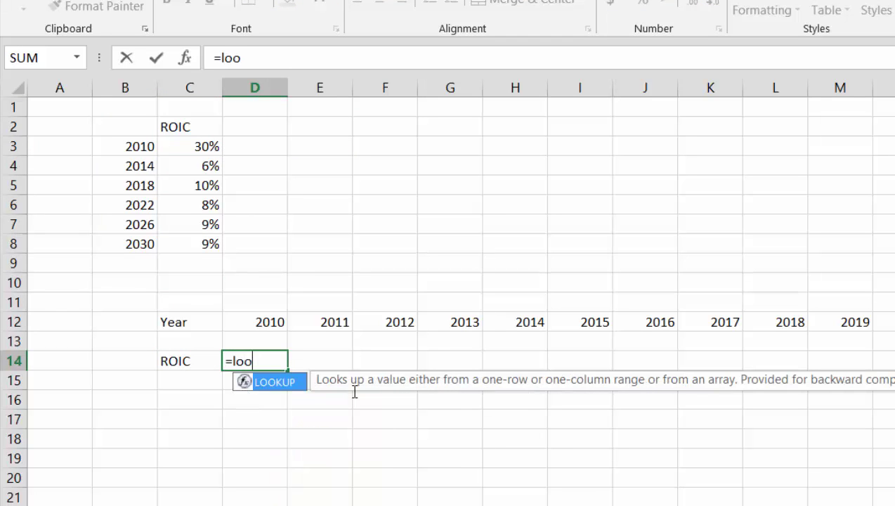
key(Tab)
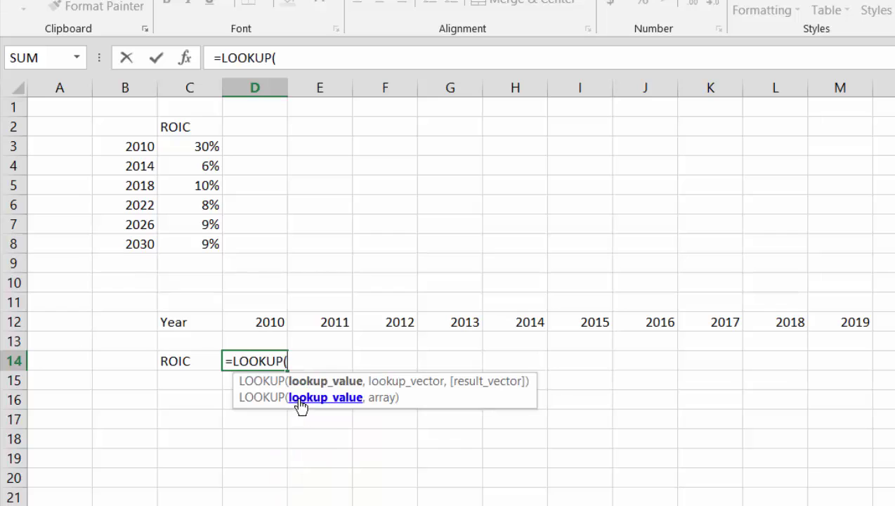
click(269, 316)
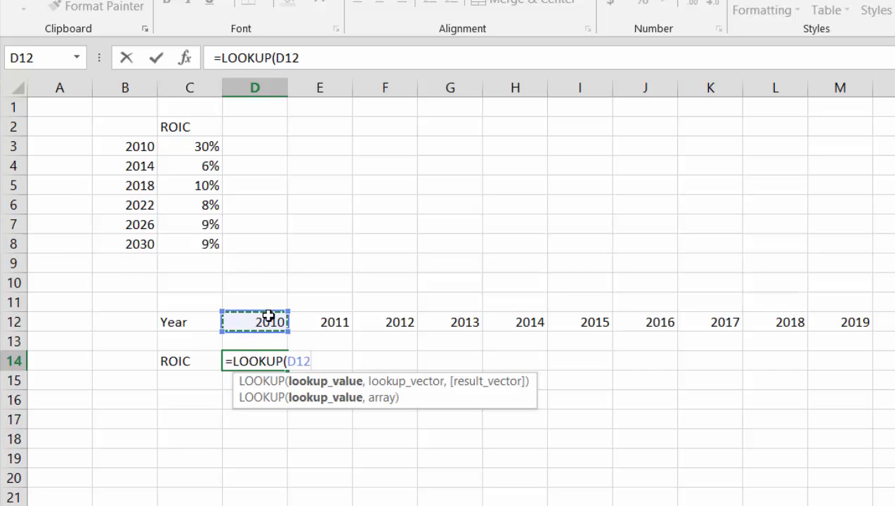
text(,)
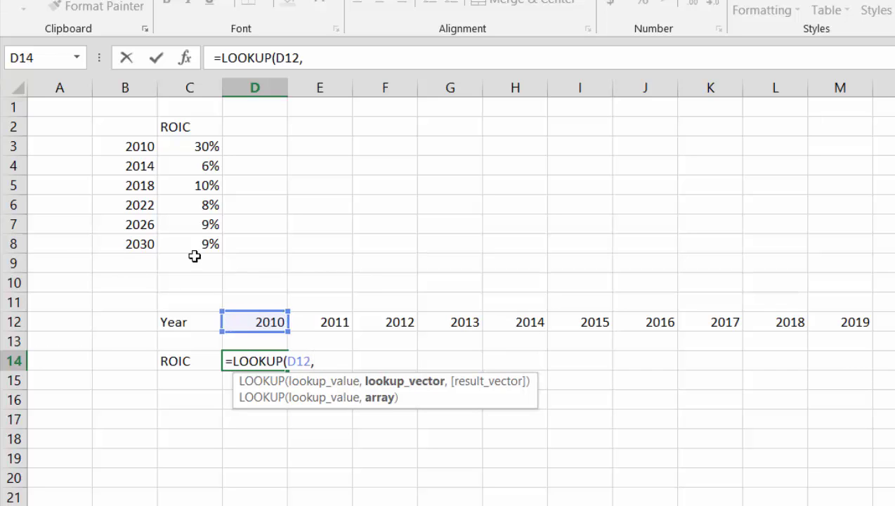
Complete the D14 formula with absolute column $B:$B as the lookup vector and $C:$C as the result vector.
click(124, 82)
key(F4)
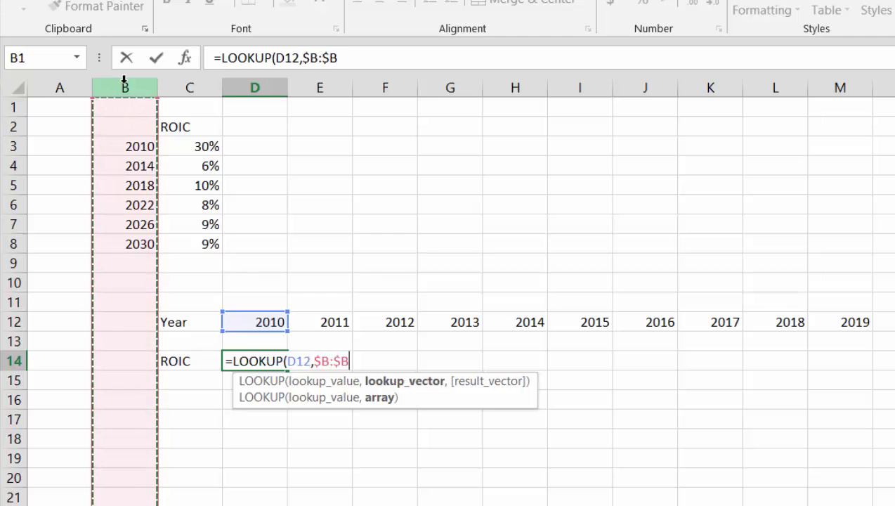
text(,)
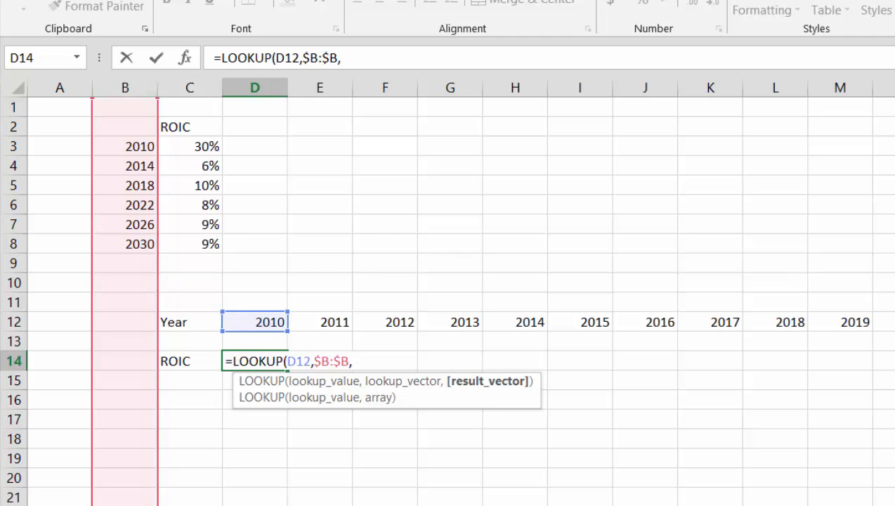
click(193, 84)
key(F4)
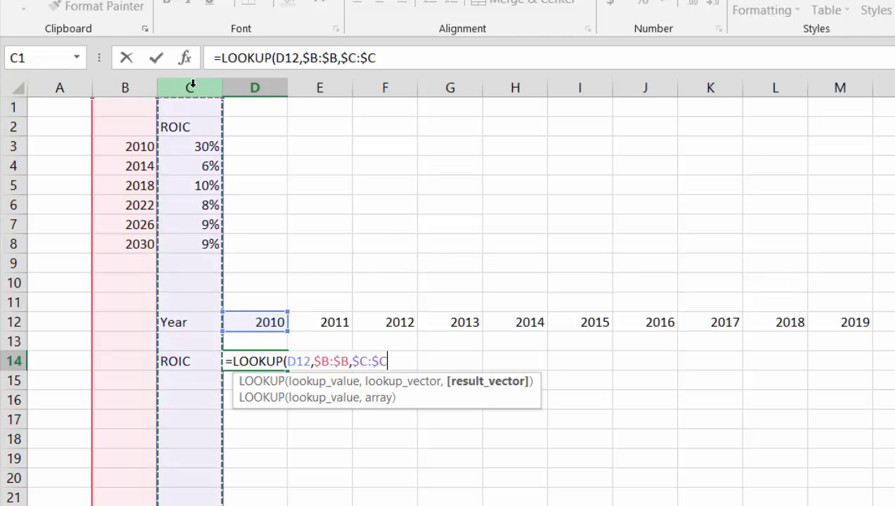
key(Return)
key(Up)
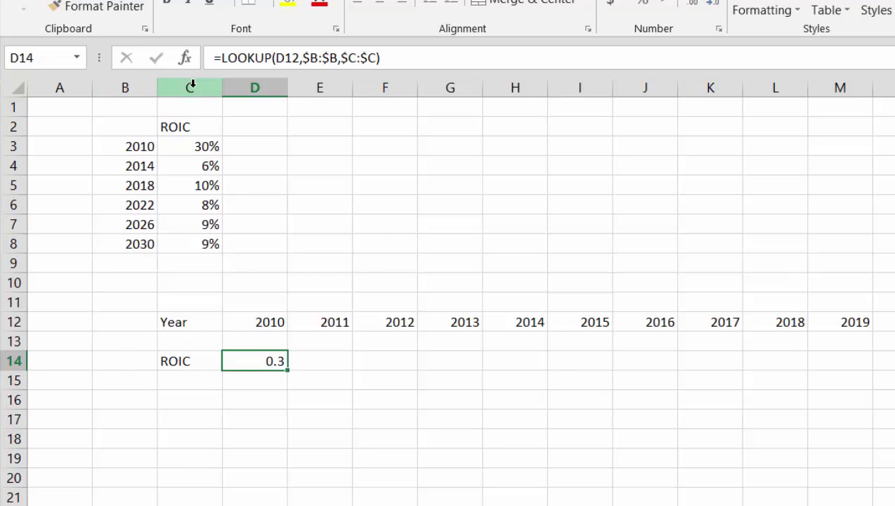
Open the recent workbook Generic Macros and return to the ROIC workbook.
click(211, 477)
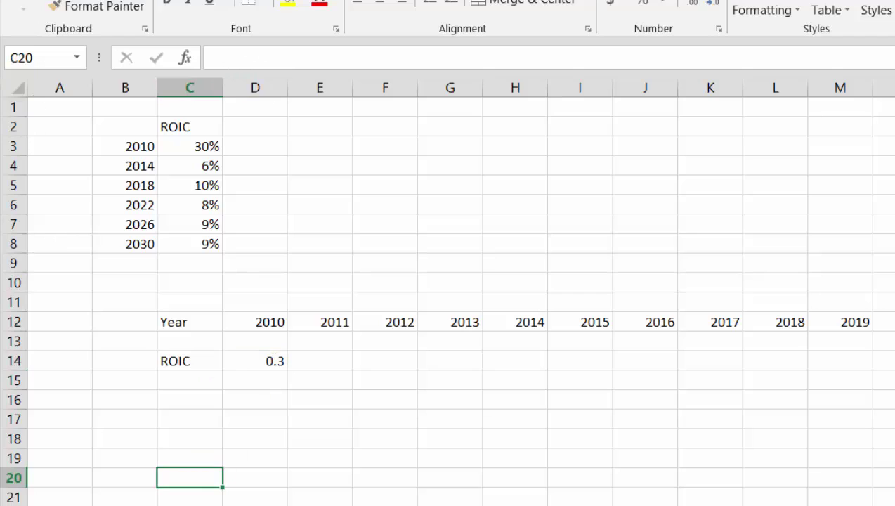
key(alt+f)
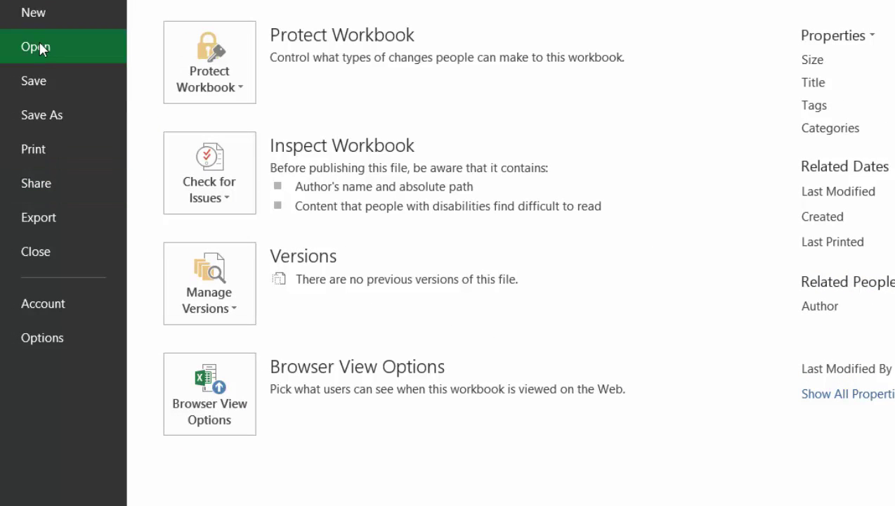
click(39, 47)
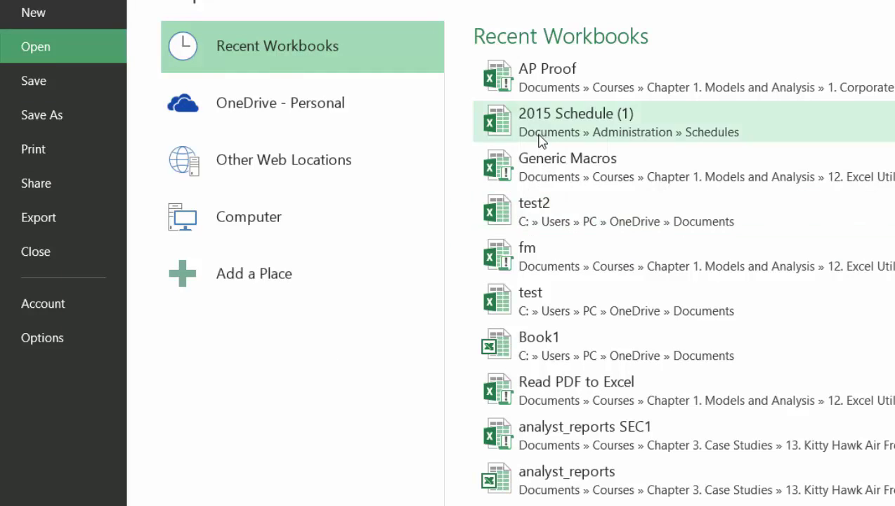
click(536, 174)
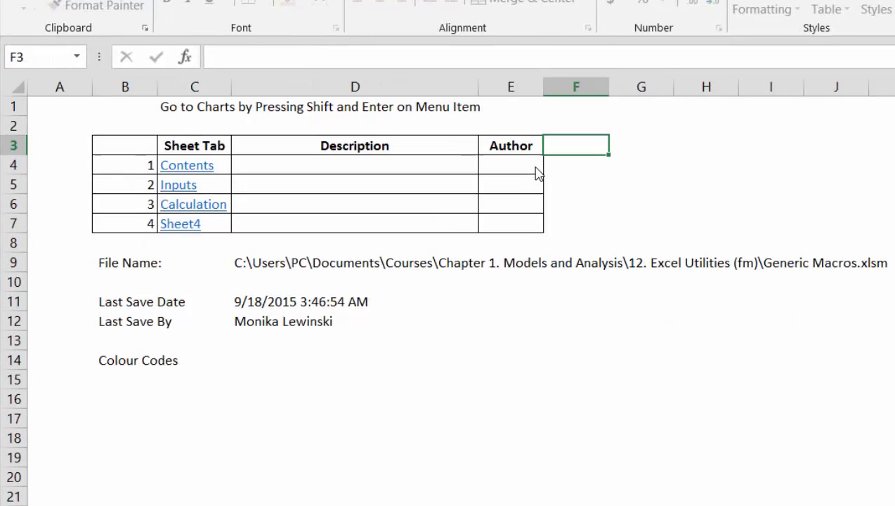
click(536, 174)
key(ctrl+Tab)
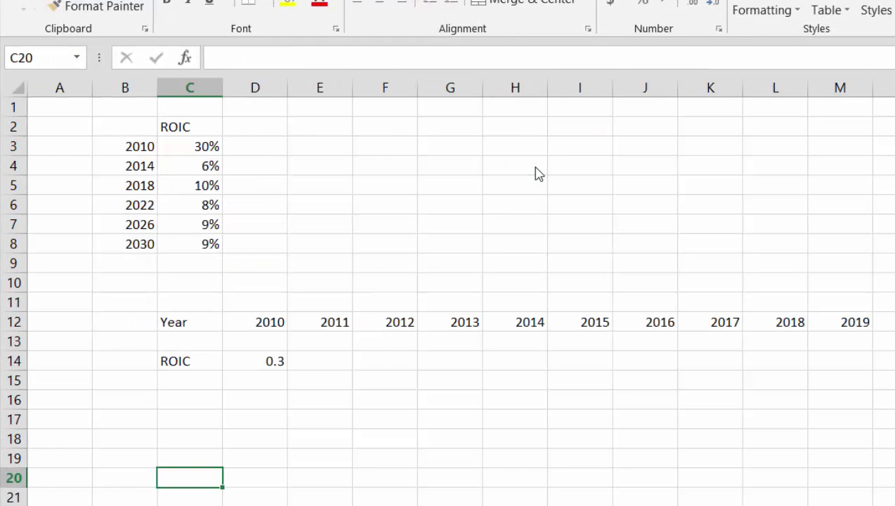
Copy the LOOKUP formula from D14 across row 14 to the last timeline year, 2030.
key(Up)
key(Up)
key(Up)
key(Up)
key(Up)
key(Up)
key(Up)
key(Right)
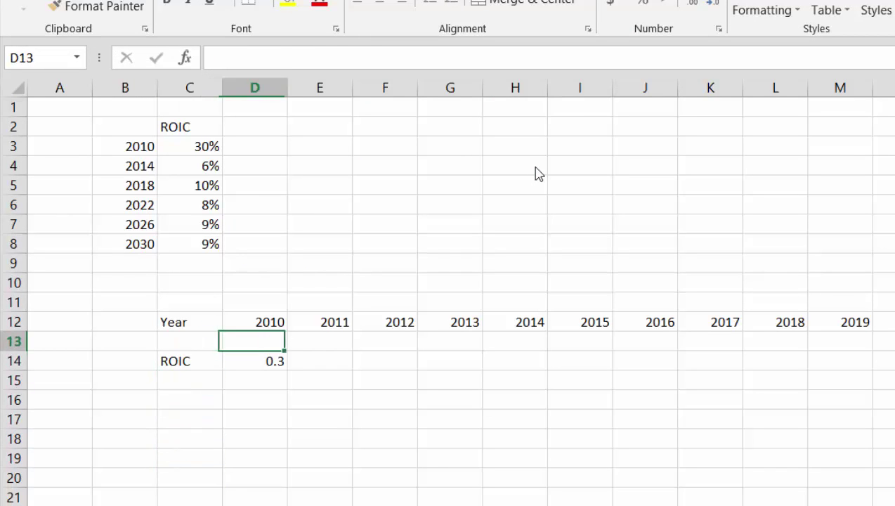
key(Down)
key(ctrl+shift+Right)
key(ctrl+r)
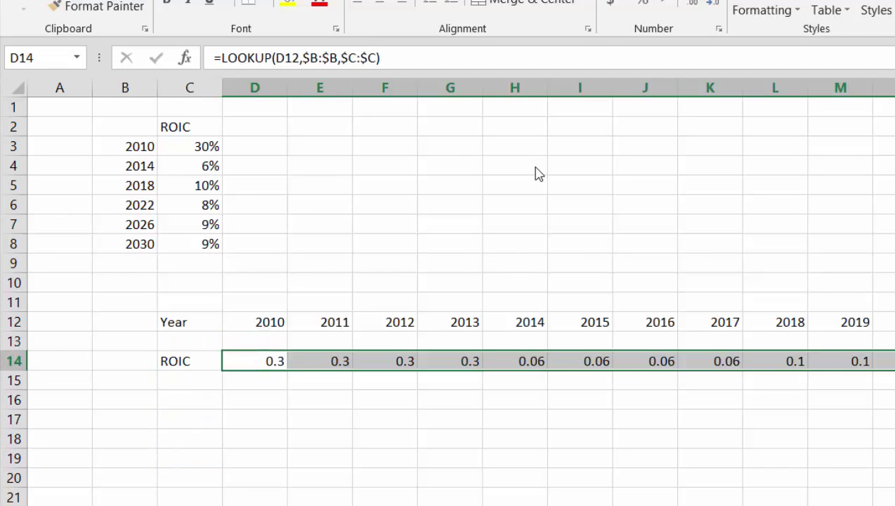
Format the ROIC in D14 as a percentage with two decimals and copy it across row 14 to 2030.
key(ctrl+Right)
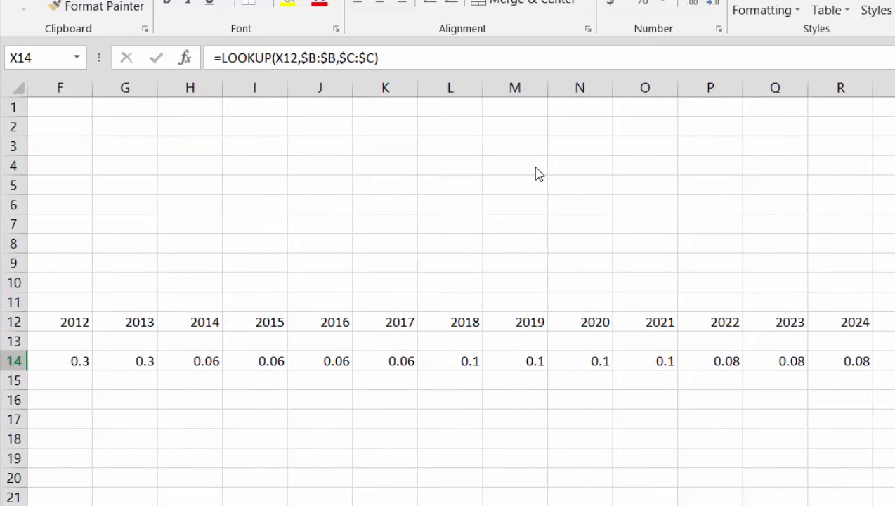
key(Right)
key(ctrl+Left)
key(ctrl+Left)
key(Left)
key(Right)
key(Right)
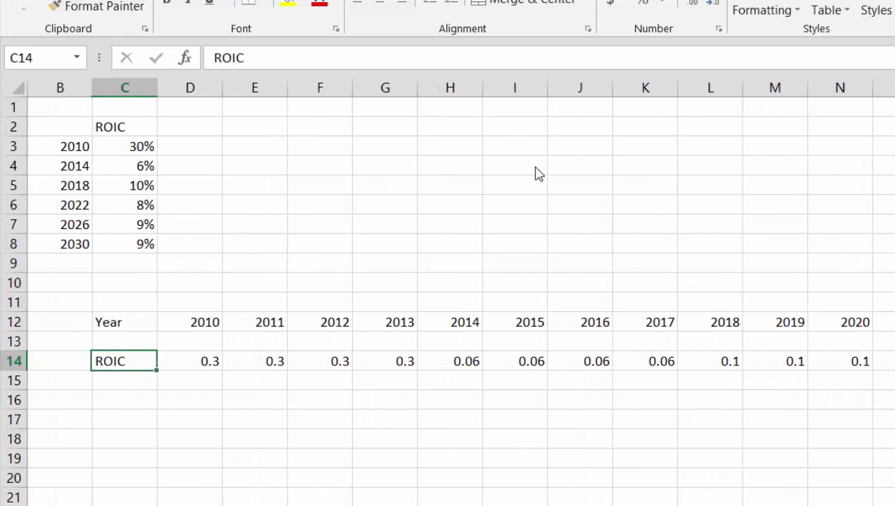
key(ctrl+shift+5)
key(ctrl+shift+5)
key(ctrl+shift+Right)
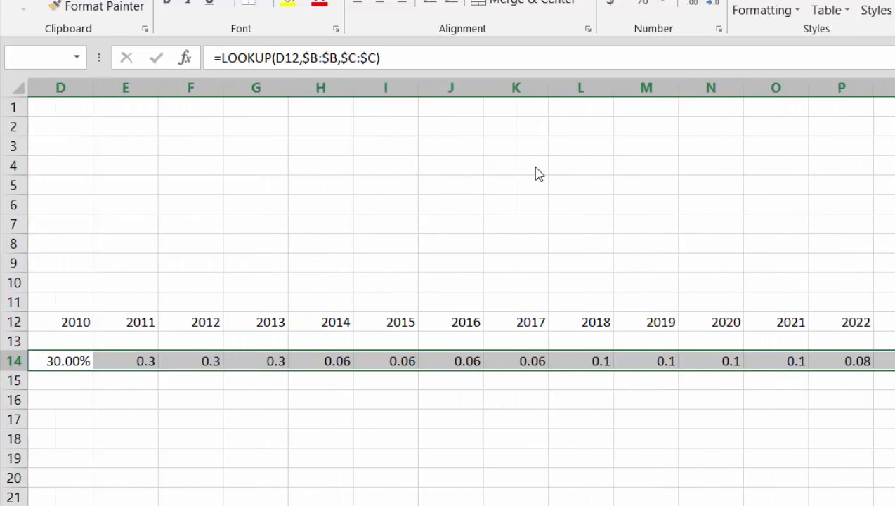
key(ctrl+r)
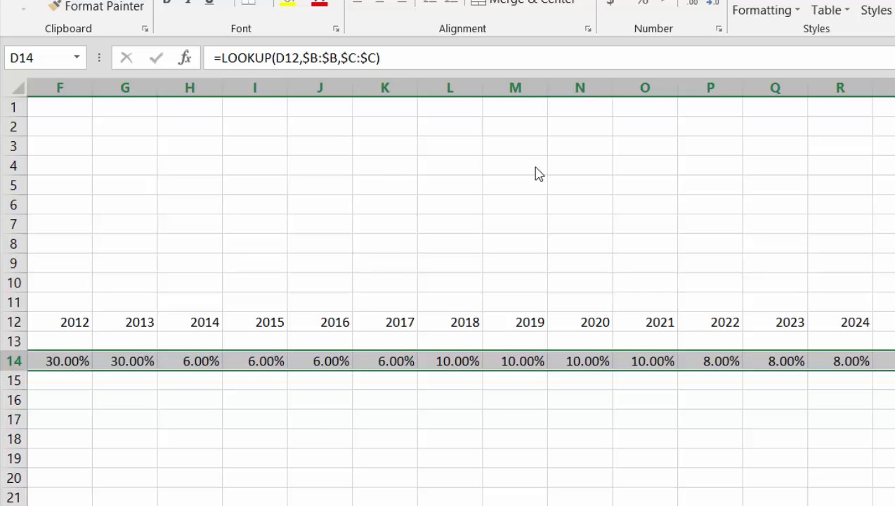
Examine how the ROIC row changes between the table years 2010, 2014 and 2018.
key(ctrl+Left)
key(ctrl+Left)
key(Right)
key(Right)
key(Right)
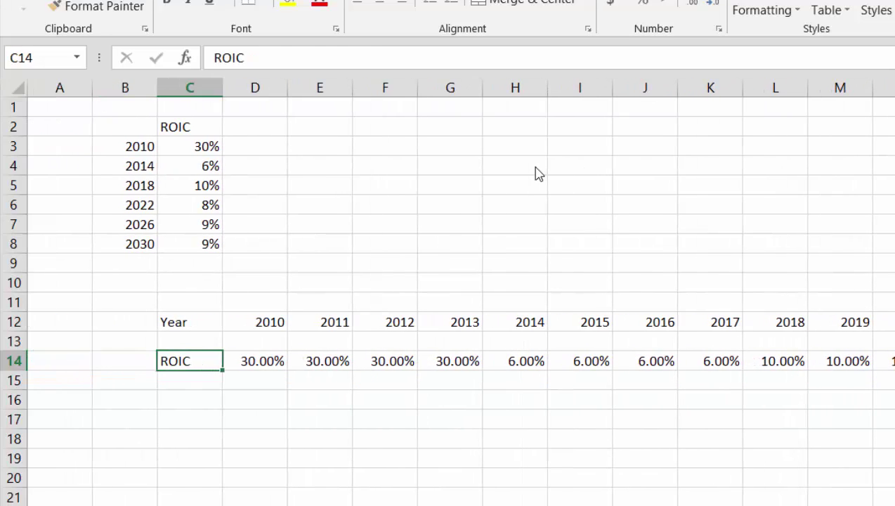
key(Right)
key(Left)
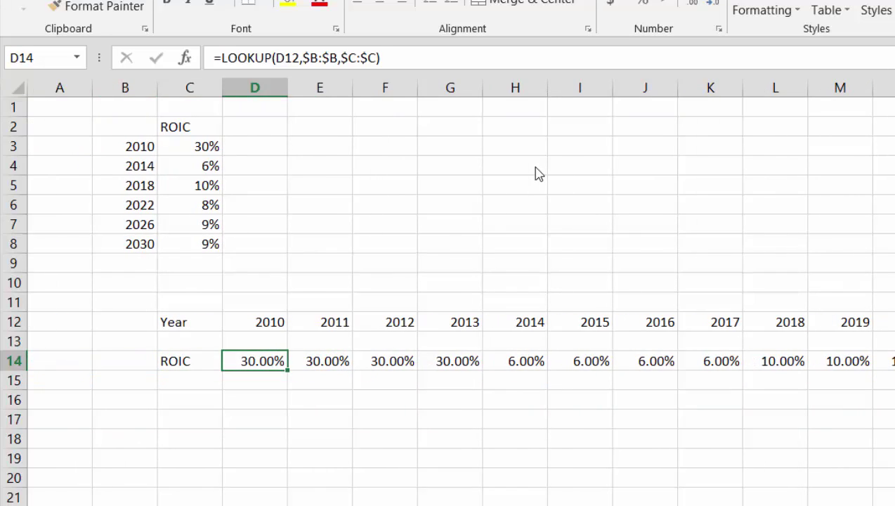
key(shift+Right)
key(shift+Right)
key(shift+Right)
key(shift+Right)
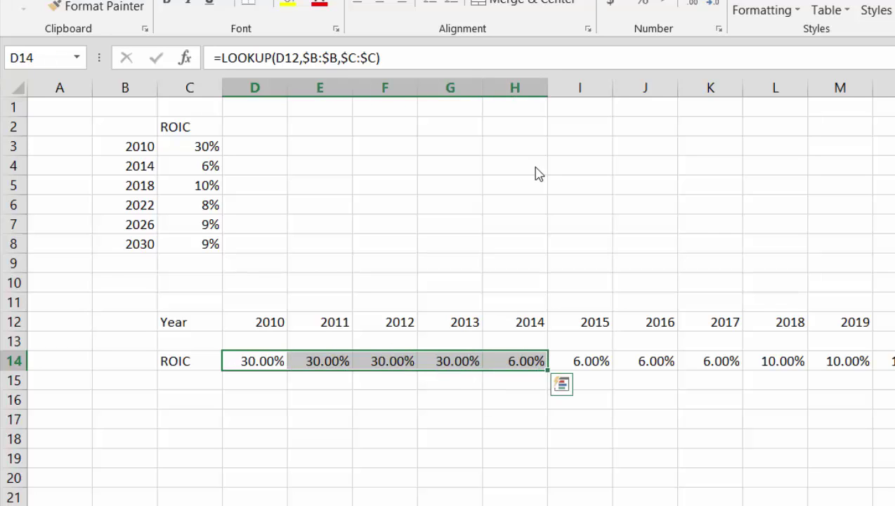
key(Right)
key(Right)
key(Right)
key(Right)
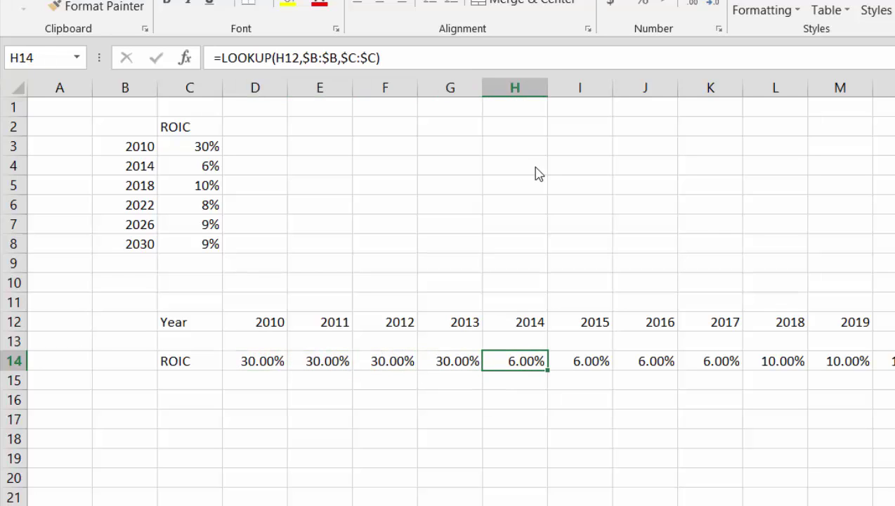
key(shift+Right)
key(shift+Right)
key(shift+Right)
key(shift+Right)
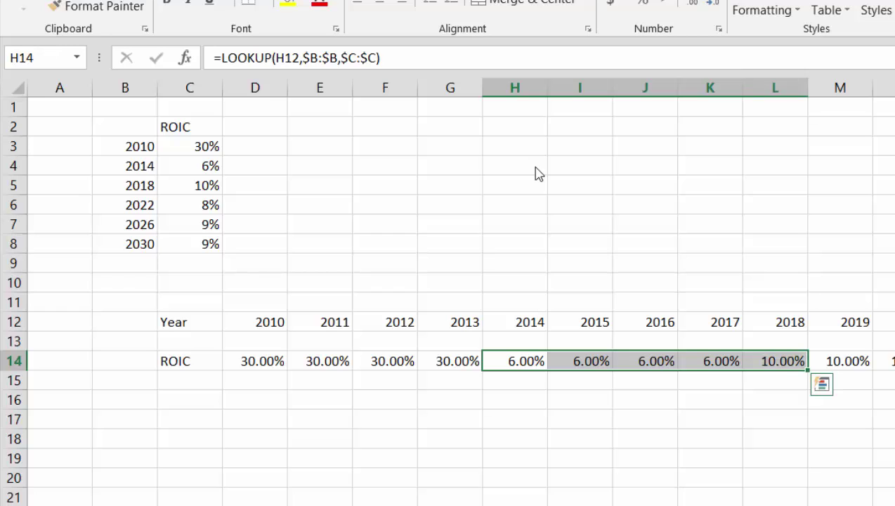
key(Right)
key(Right)
key(Right)
key(Right)
key(Right)
key(Left)
key(Left)
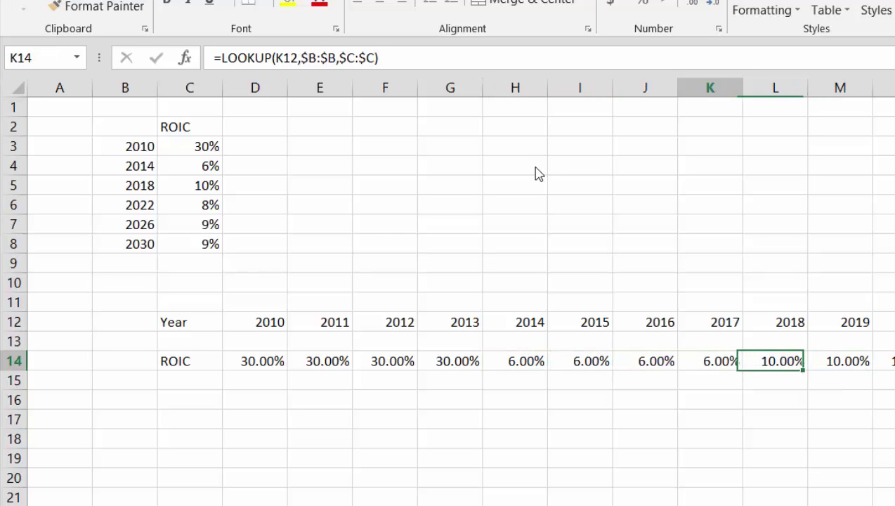
Review the remaining ROIC values along row 14 up to 2030 and return to the formula in D14.
key(Right)
key(Right)
key(Right)
key(Right)
key(Right)
key(Right)
key(Right)
key(Right)
key(Right)
key(Right)
key(Right)
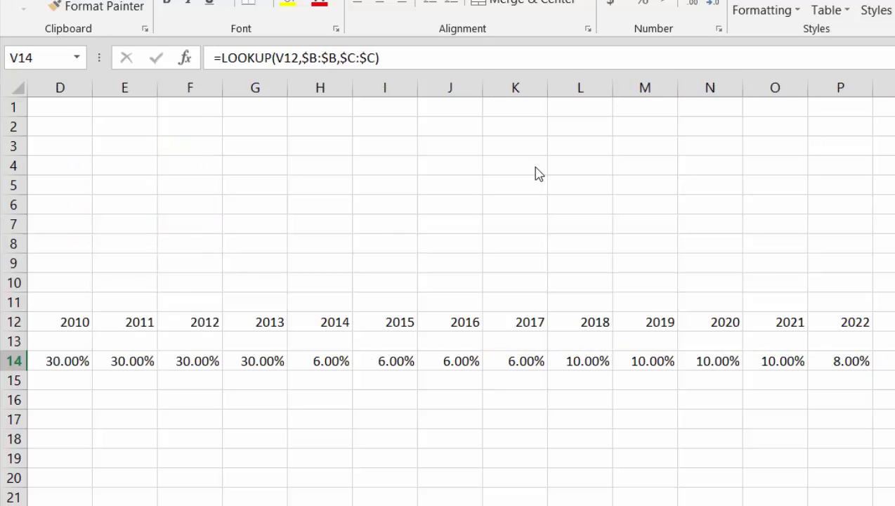
key(Right)
key(Right)
key(Right)
key(Right)
key(Right)
key(Left)
key(Left)
key(Left)
key(Left)
key(Left)
key(Left)
key(Left)
key(Left)
key(Left)
key(Left)
key(Left)
key(Left)
key(Left)
key(Left)
key(Left)
key(Left)
key(Left)
key(Left)
key(Left)
key(Left)
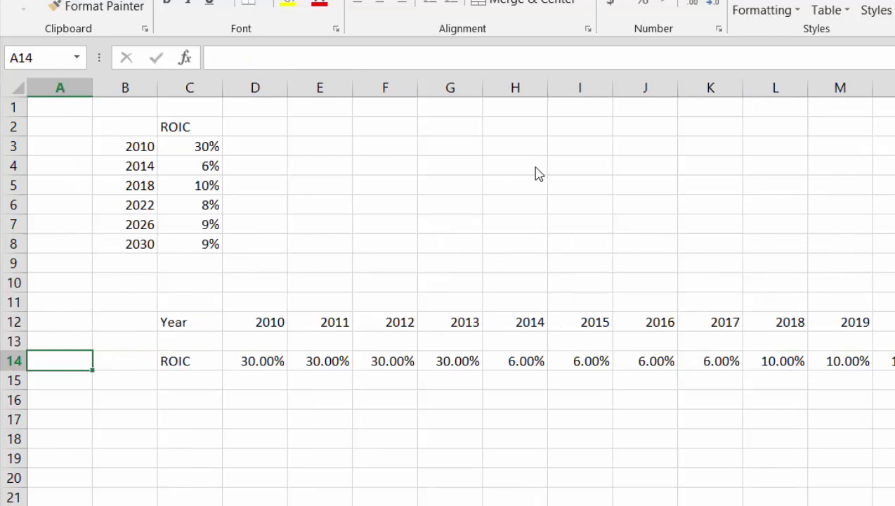
key(Right)
key(Right)
key(Right)
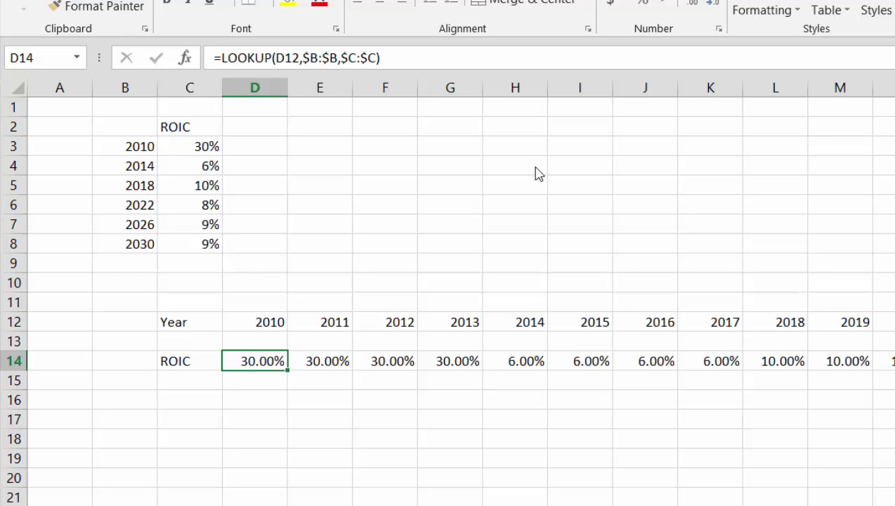
Review the source table's year column B and ROIC column C that the LOOKUP formula refers to.
key(Up)
key(Up)
key(Up)
key(Up)
key(Up)
key(Up)
key(Up)
key(Up)
key(Up)
key(Up)
key(Up)
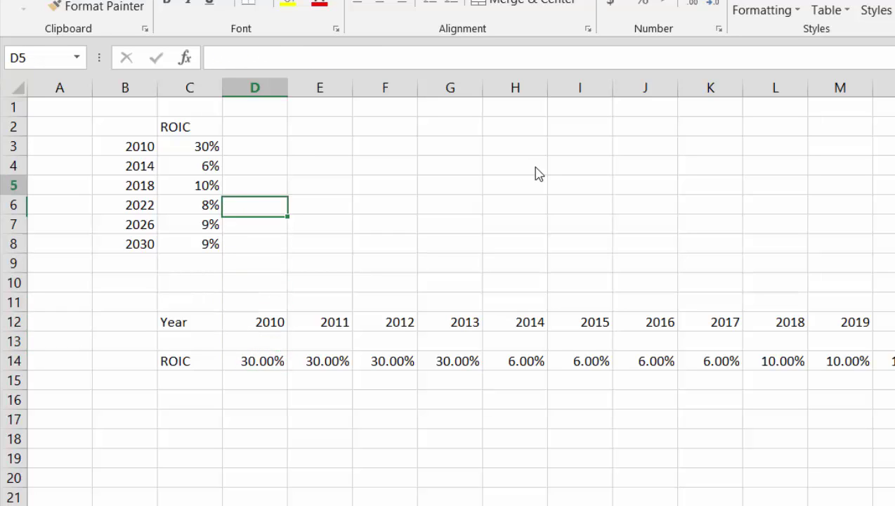
key(Left)
key(Left)
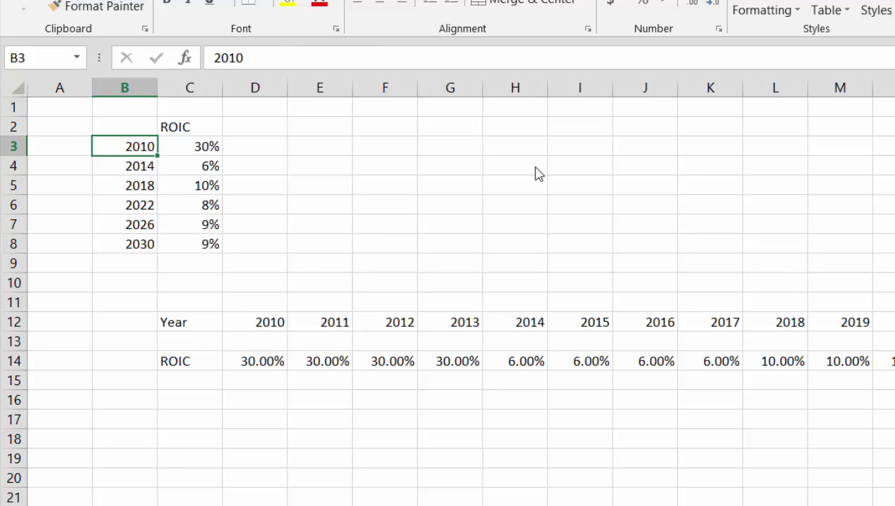
key(ctrl+space)
key(Right)
key(ctrl+space)
key(Left)
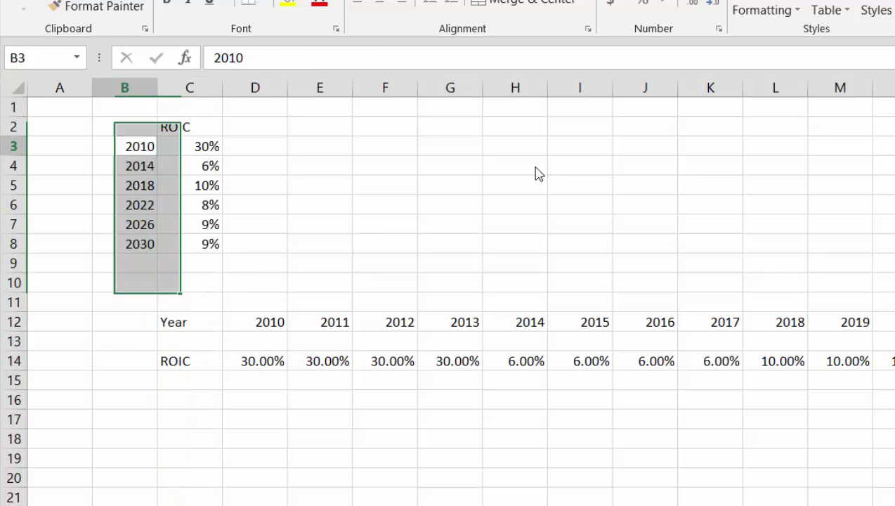
key(Down)
key(Down)
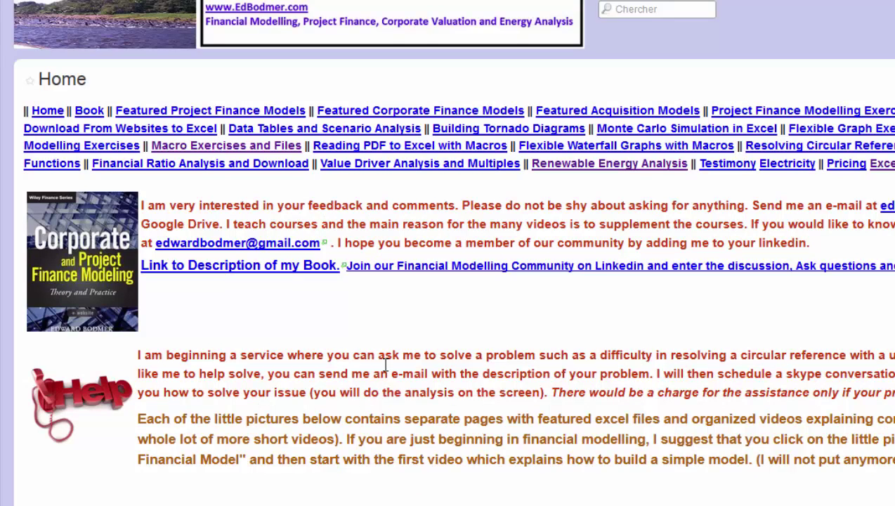
Open the Macros for Financial Models page from the home page pictures and review its subject table and downloadable files.
scroll(385, 364, down, 3)
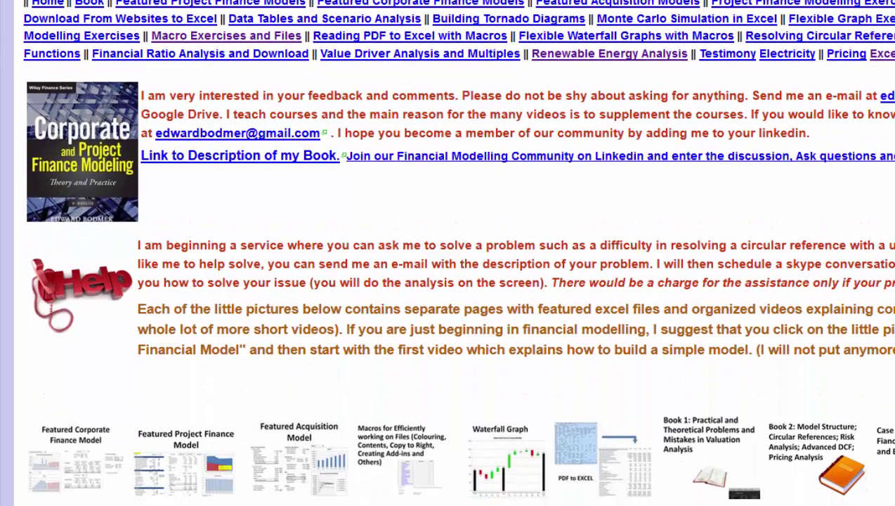
click(415, 468)
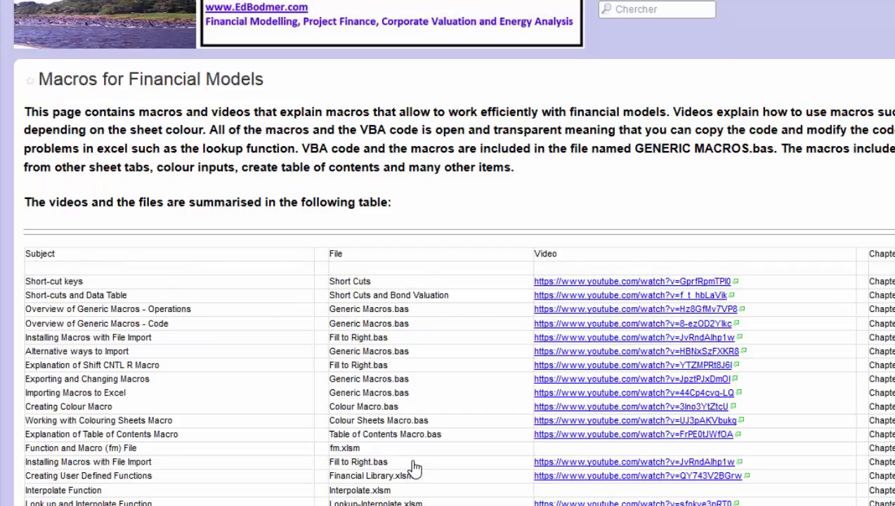
scroll(414, 468, down, 6)
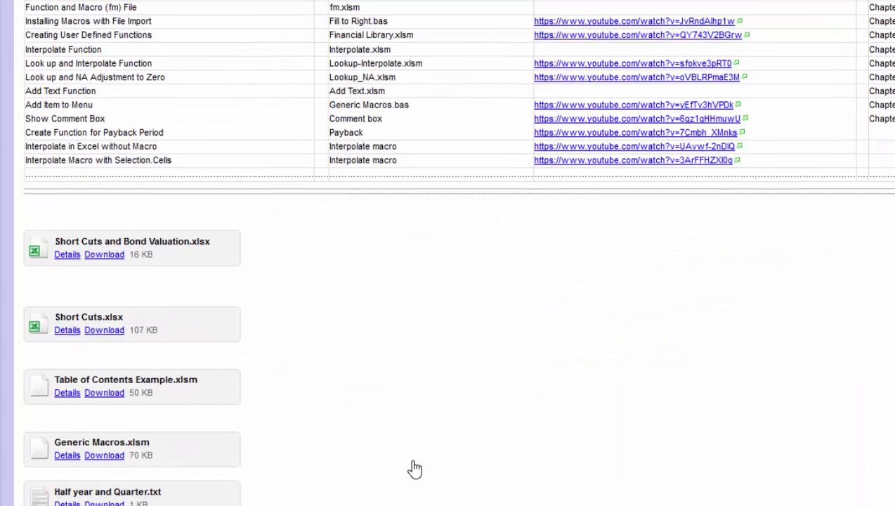
scroll(415, 468, down, 2)
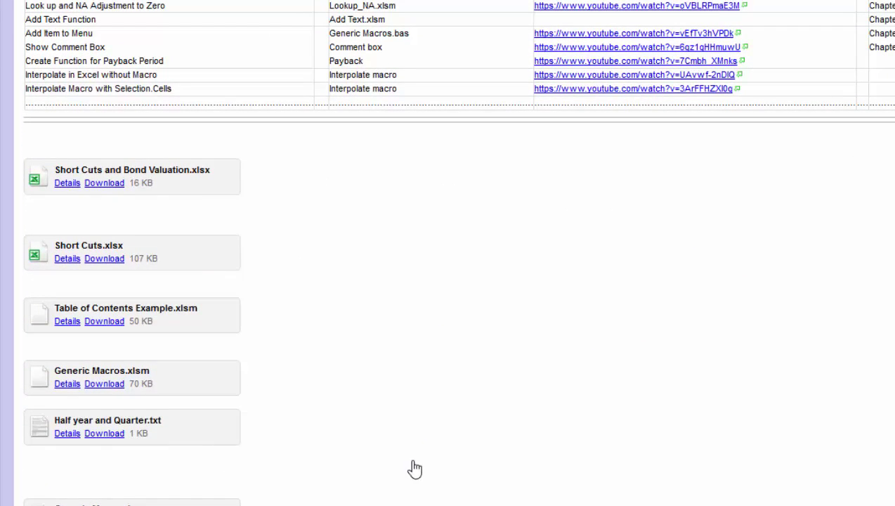
scroll(414, 468, up, 2)
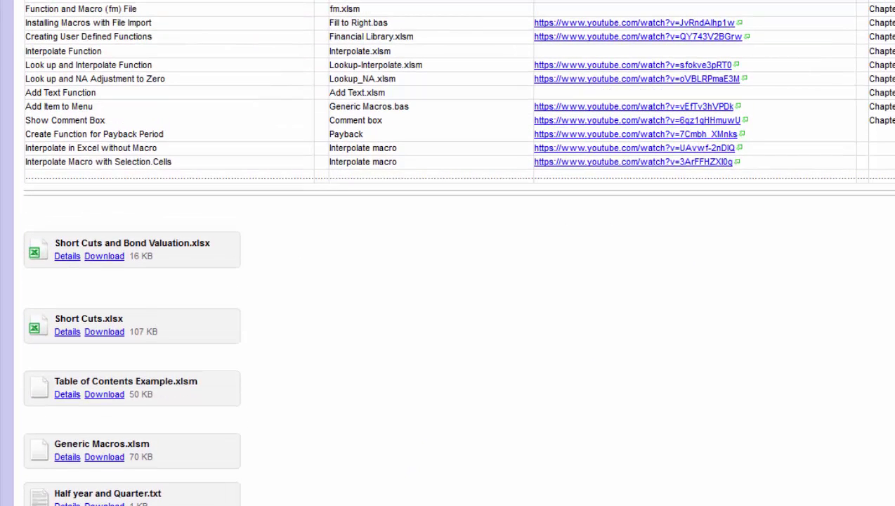
scroll(457, 253, up, 6)
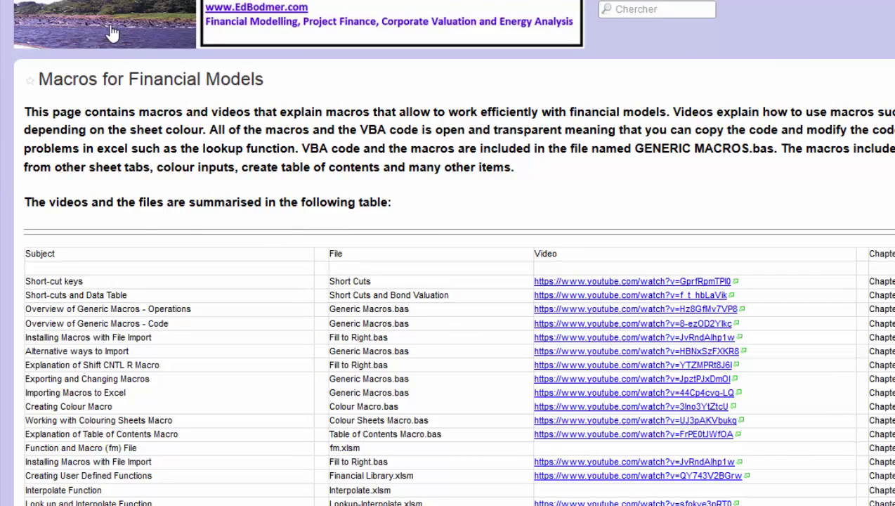
Return to the Home page and view the Terminal Value and Multiples page through the EV to EBITDA Ratio picture.
click(111, 32)
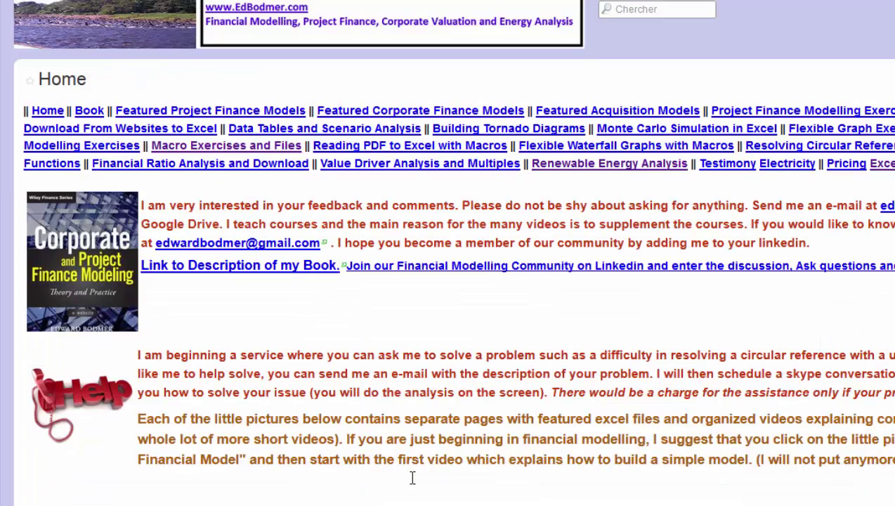
scroll(449, 421, down, 3)
scroll(450, 420, down, 4)
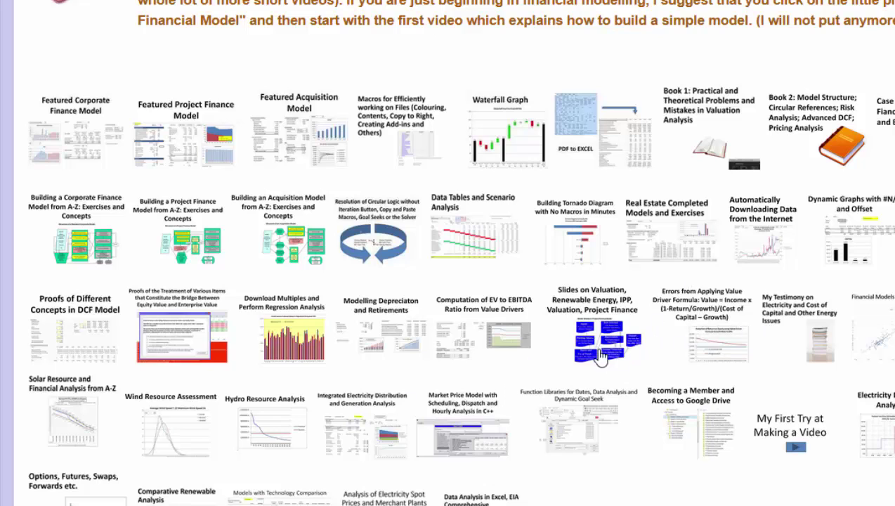
click(458, 346)
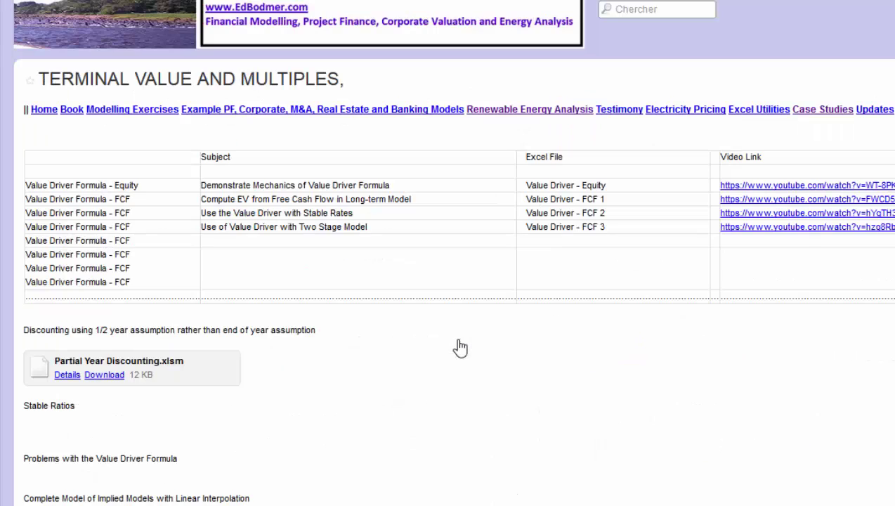
scroll(460, 347, down, 3)
scroll(460, 347, up, 3)
Go back to the Home page and look over all of its picture links to topic pages.
click(90, 38)
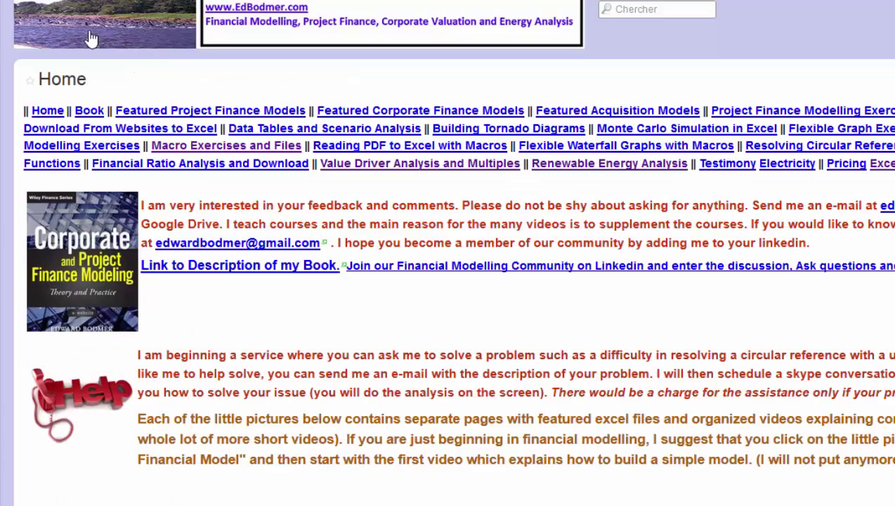
scroll(90, 39, down, 6)
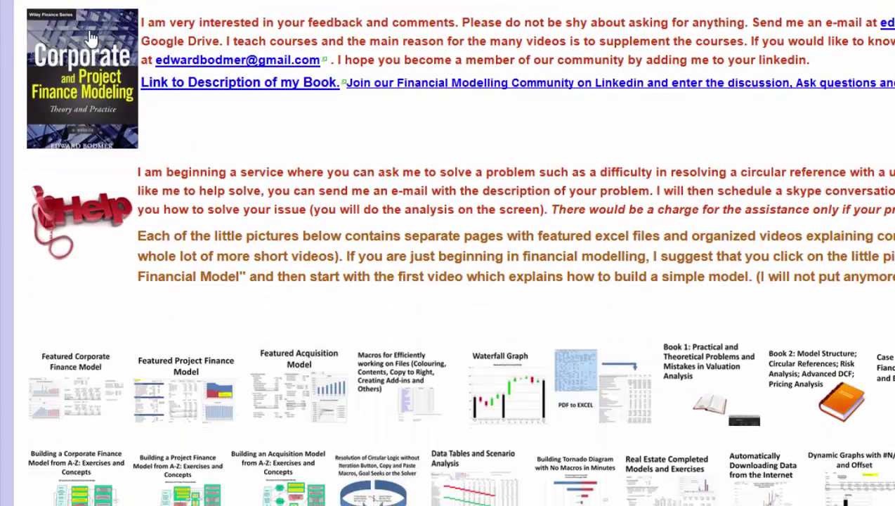
scroll(90, 39, down, 3)
scroll(90, 39, up, 8)
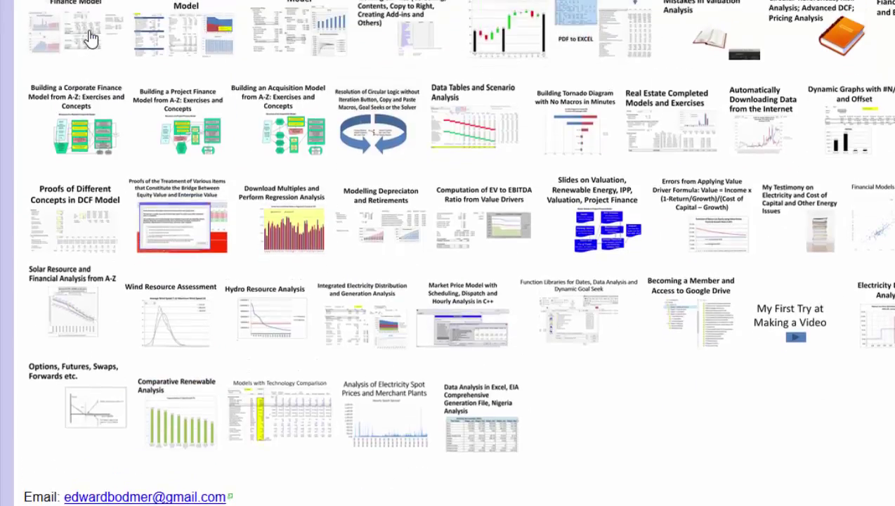
scroll(89, 39, down, 2)
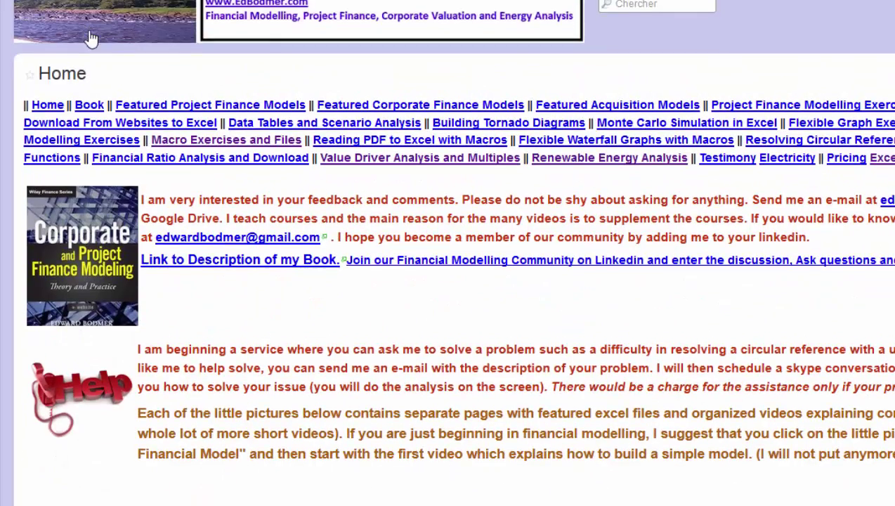
scroll(90, 38, up, 2)
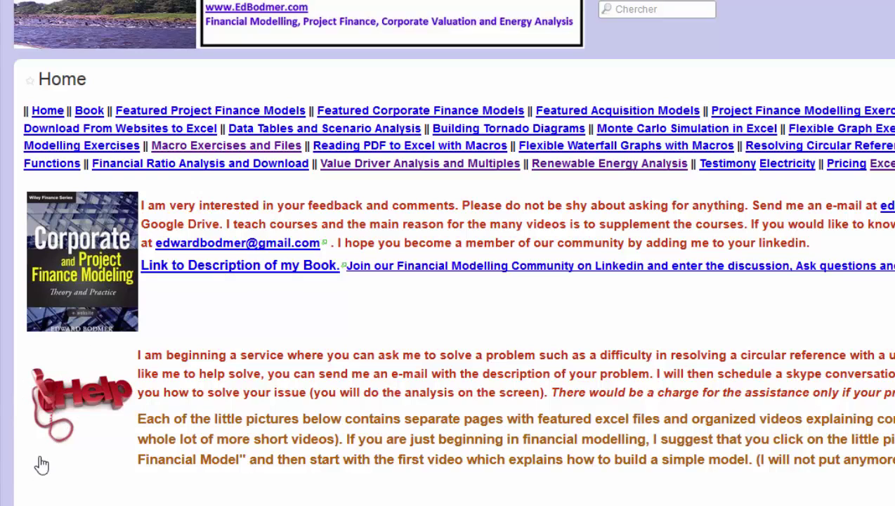
Read the Assistance Page behind the Help picture, then return to the Home page and browse its pictures.
click(74, 406)
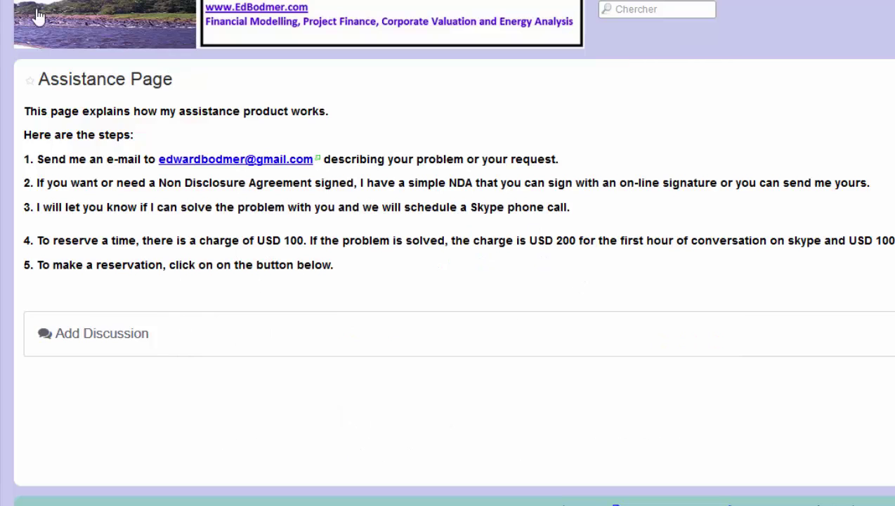
click(91, 31)
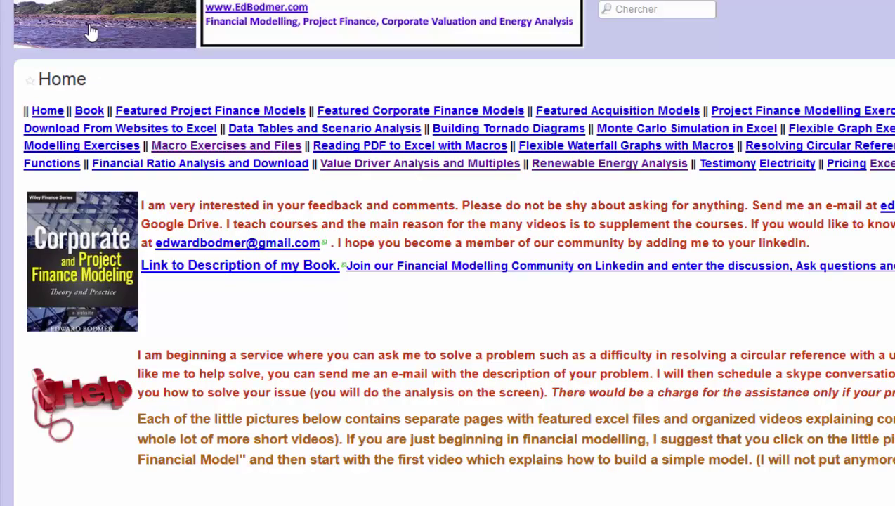
scroll(91, 31, down, 4)
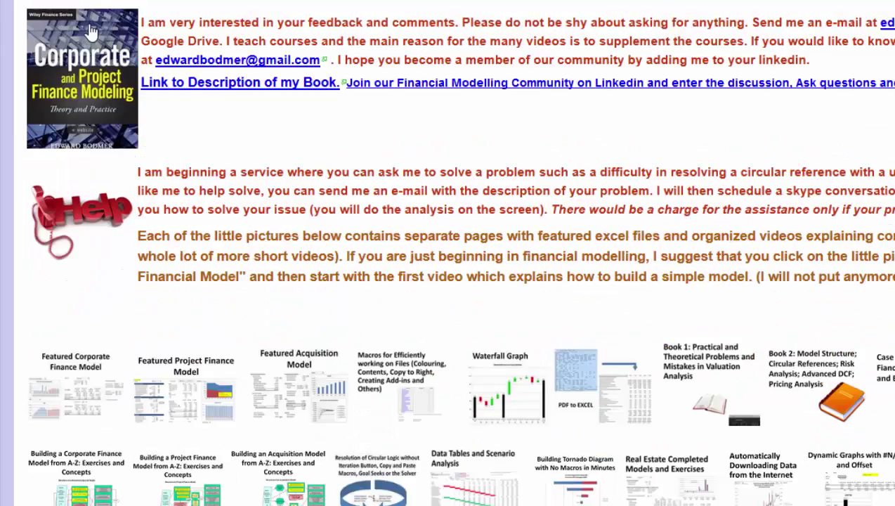
scroll(91, 32, down, 2)
scroll(91, 31, up, 1)
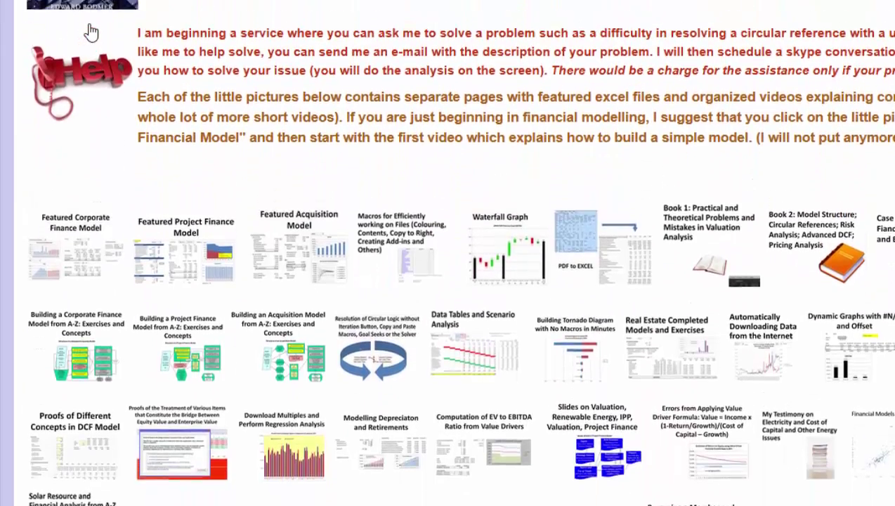
scroll(91, 32, up, 4)
scroll(92, 32, down, 1)
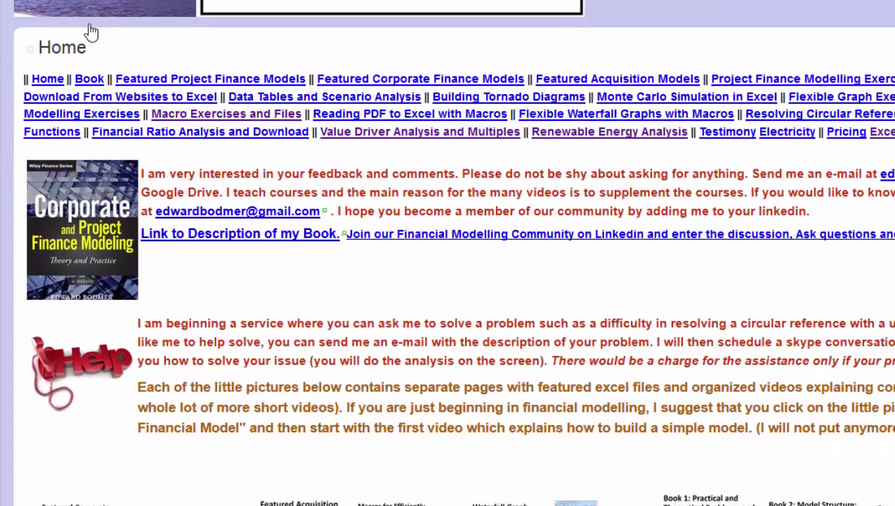
scroll(91, 32, up, 1)
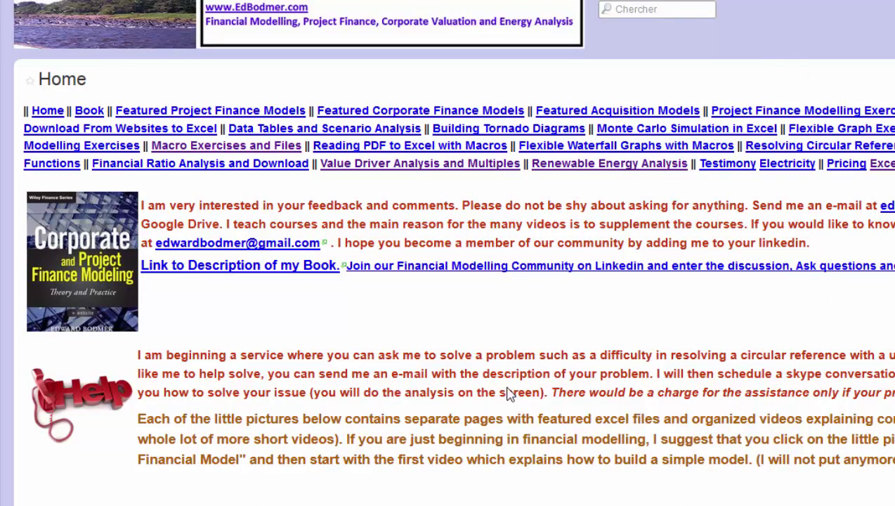
Switch to the Book1 workbook in Excel and record an empty macro named Macro1, stored in This Workbook.
mouse_move(255, 505)
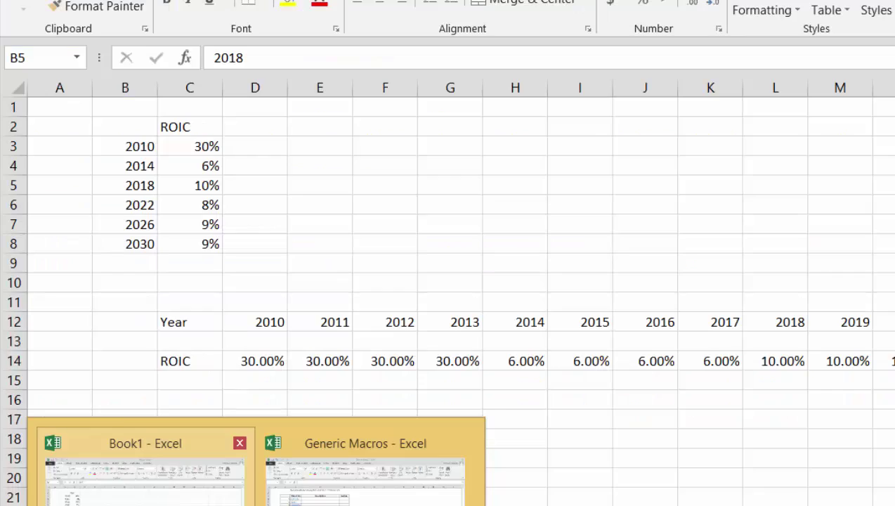
click(146, 489)
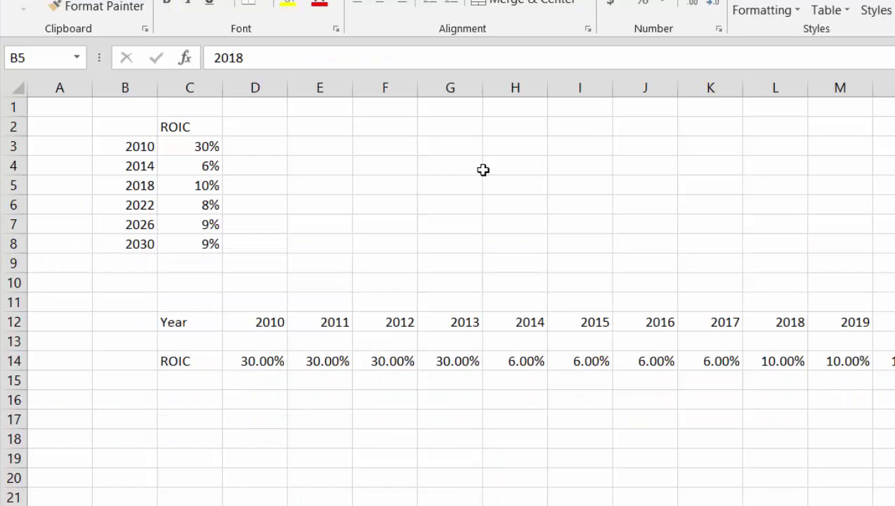
click(405, 218)
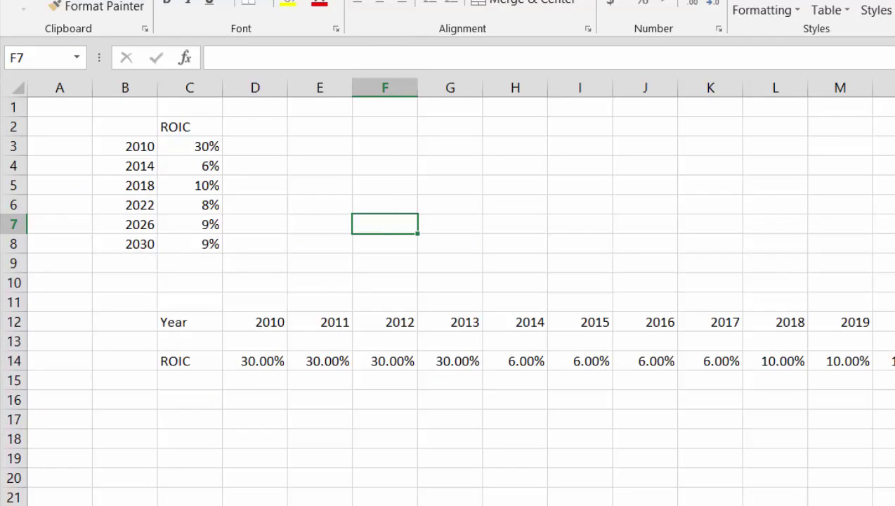
click(467, 0)
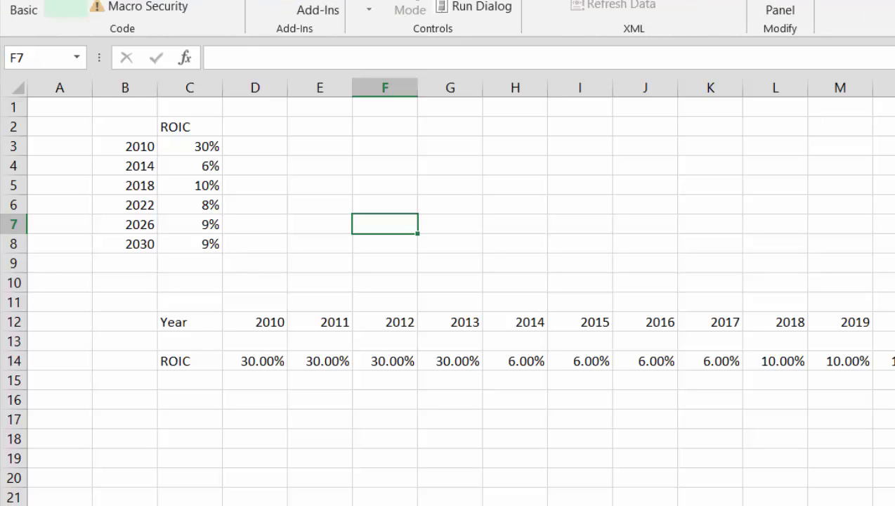
click(123, 0)
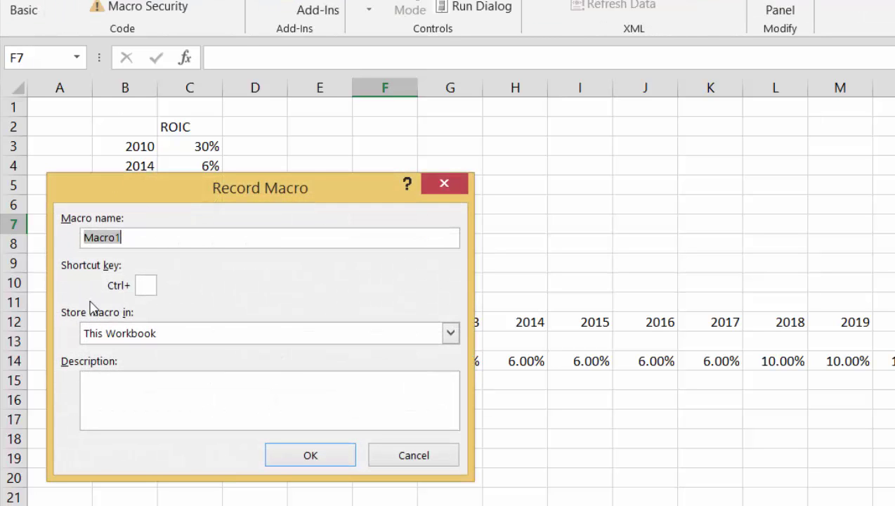
key(Return)
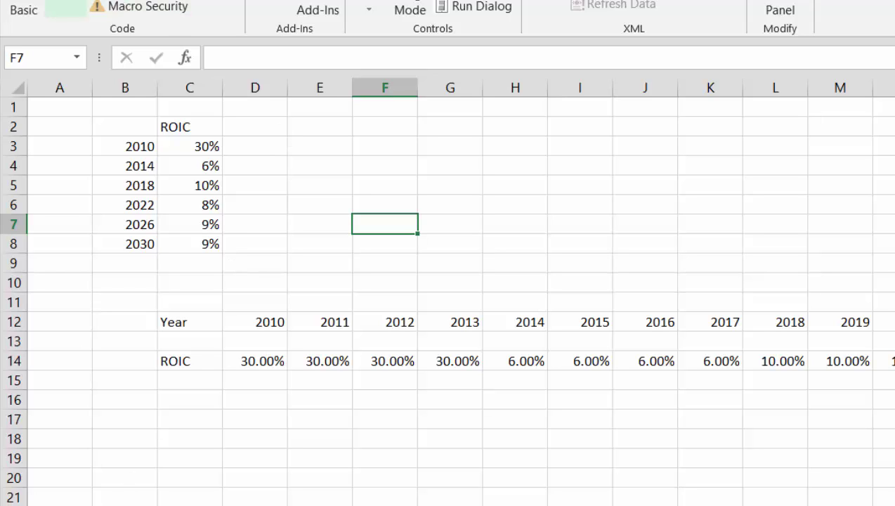
Open the code of Macro1 for editing in the Visual Basic editor.
click(66, 8)
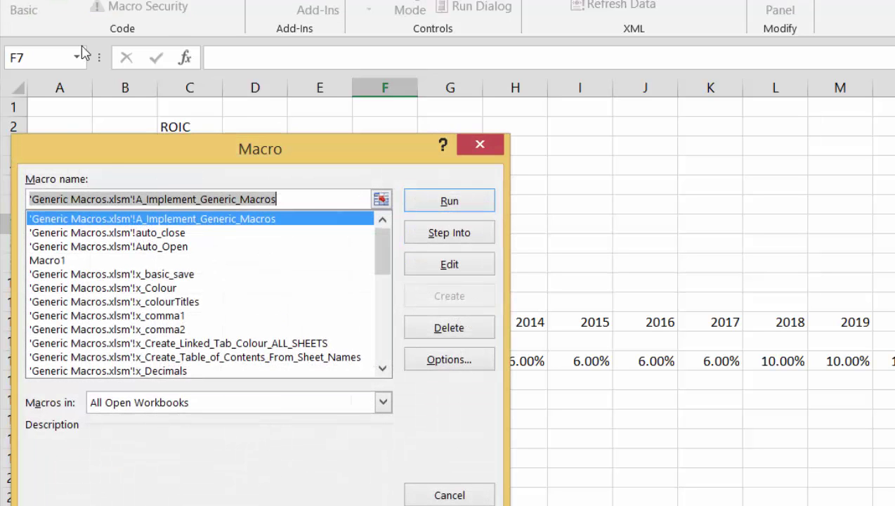
click(132, 260)
click(445, 271)
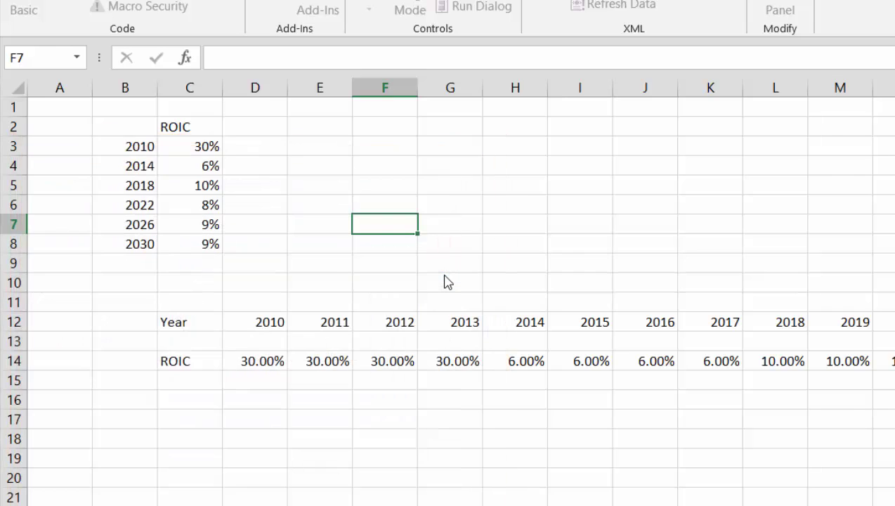
key(Up)
key(Right)
key(Down)
key(Down)
key(Left)
key(Up)
key(Up)
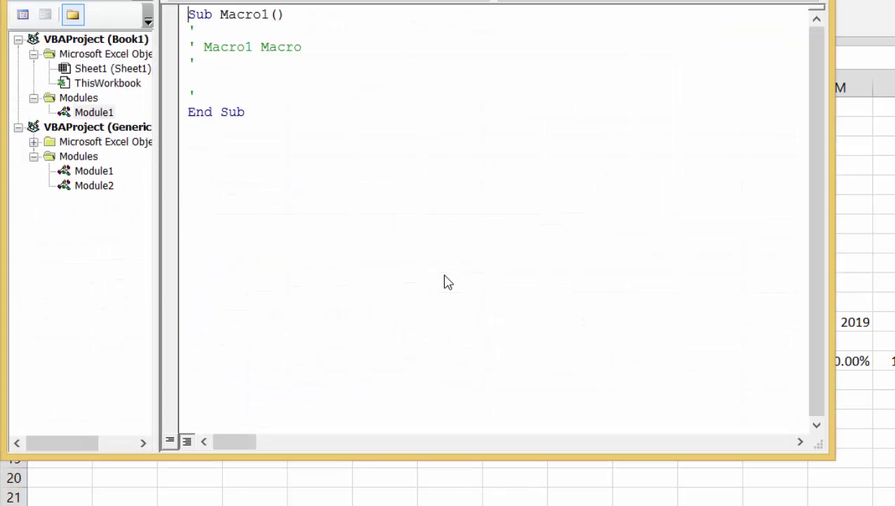
Rename the Macro1 procedure in its Sub line as functions.
key(Right)
key(Right)
key(Right)
key(Right)
text(functi)
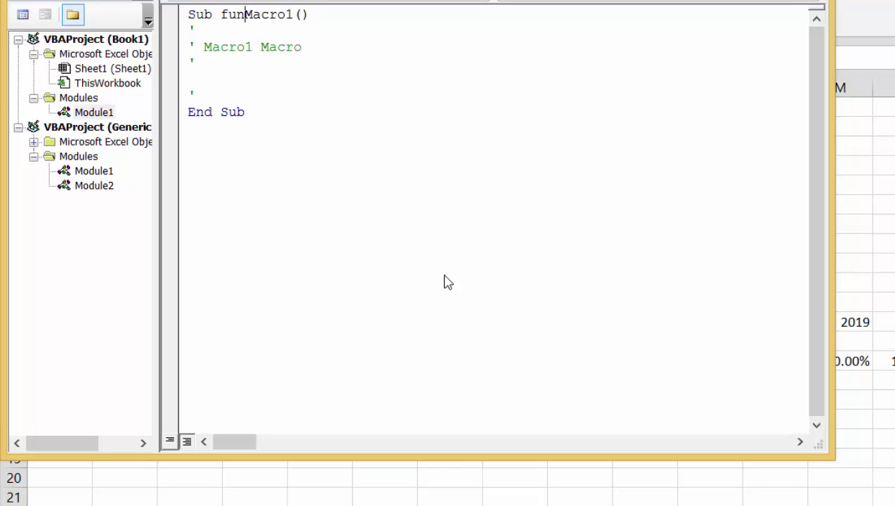
text(ons)
key(Delete)
key(Delete)
key(Delete)
key(Delete)
key(Delete)
key(Delete)
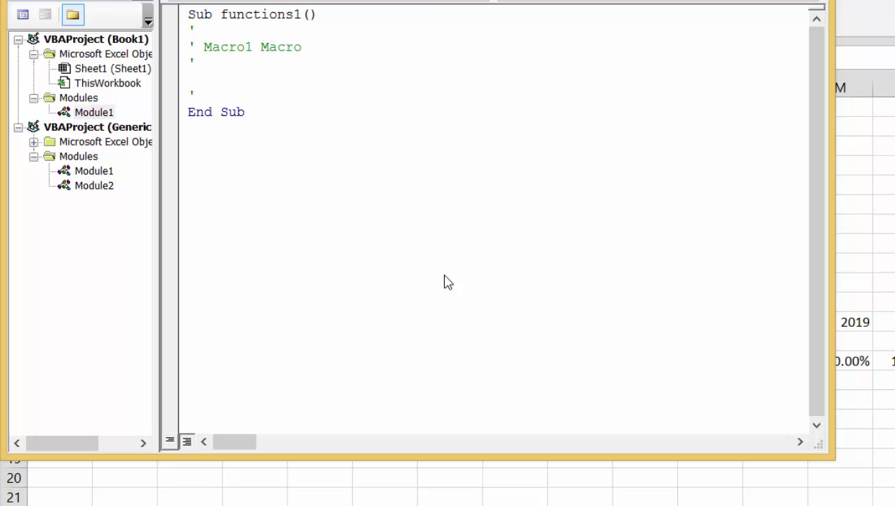
Delete the "Macro1 Macro" comment line and the comment mark and blank line below it from the functions procedure.
key(Home)
key(shift+Down)
key(shift+Down)
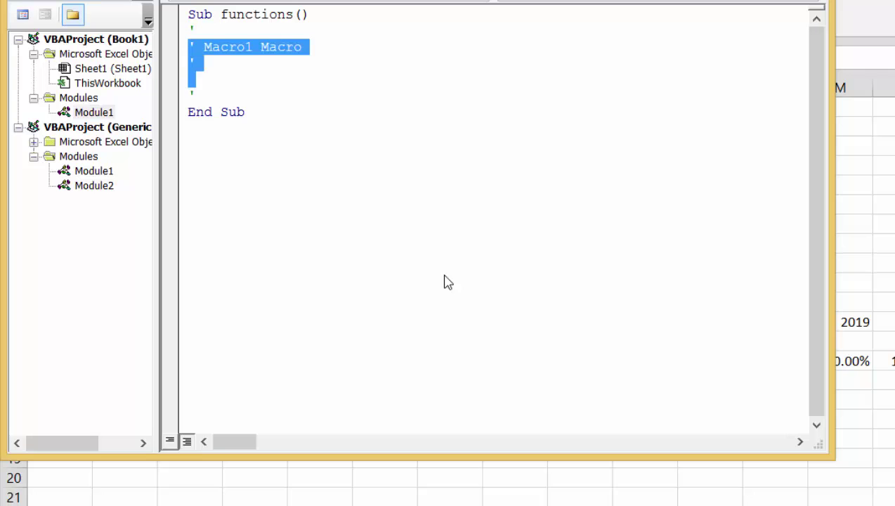
key(Delete)
Start a function declaration named interpolate_look_up below the functions procedure.
key(Down)
key(Down)
key(Down)
key(Down)
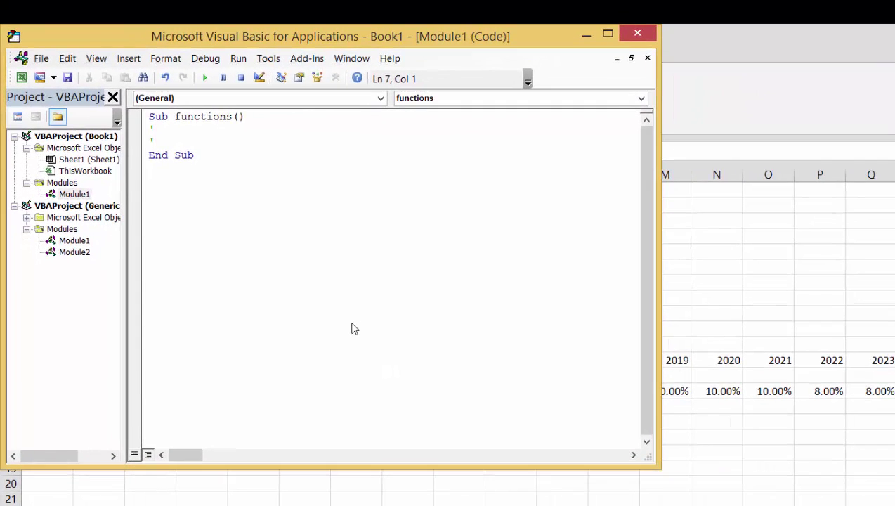
text(function look_u)
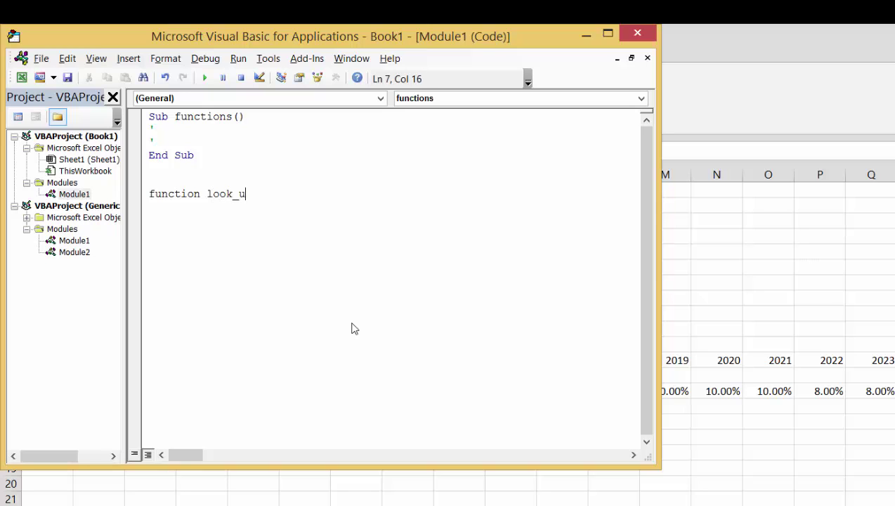
text(p)
key(BackSpace)
key(BackSpace)
key(BackSpace)
key(BackSpace)
key(BackSpace)
key(BackSpace)
key(BackSpace)
text(interpolate)
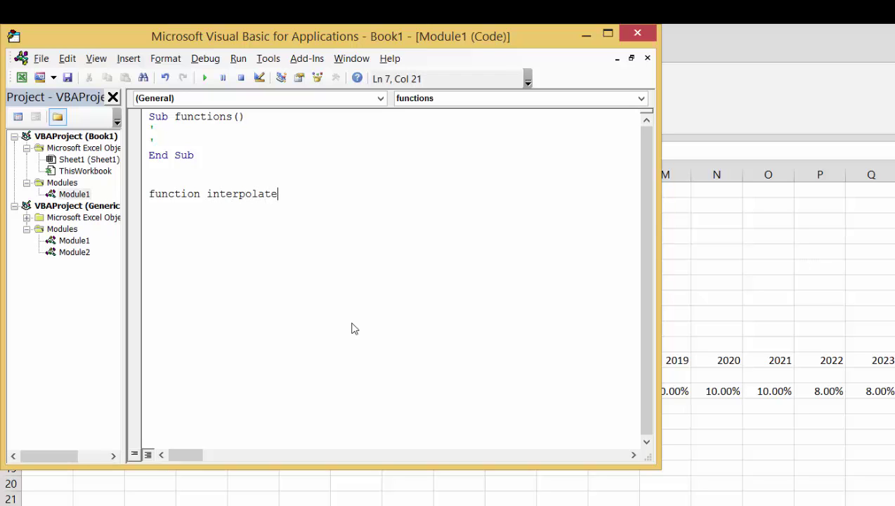
text(_look_up(look)
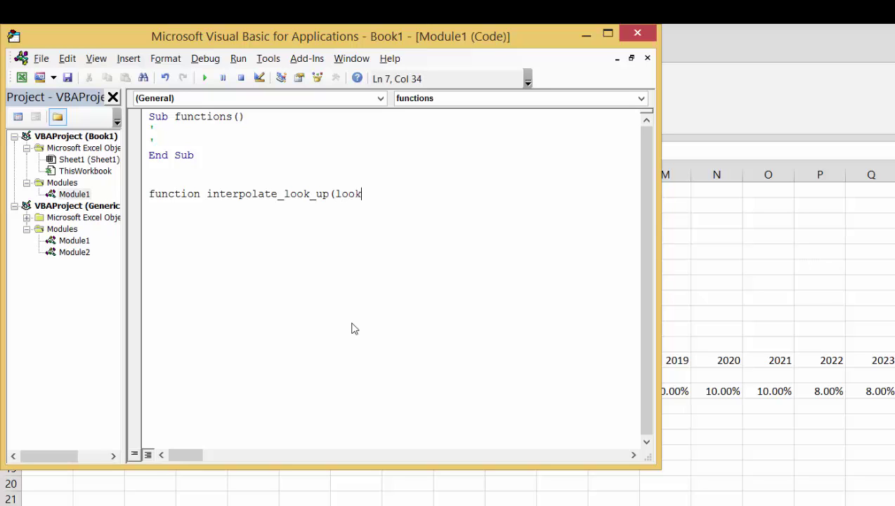
Give the interpolate_look_up function the arguments lookup_value, lookup_series and value_series, and complete its declaration line.
text(up)
text(_valu)
text(e)
text(,)
text(look)
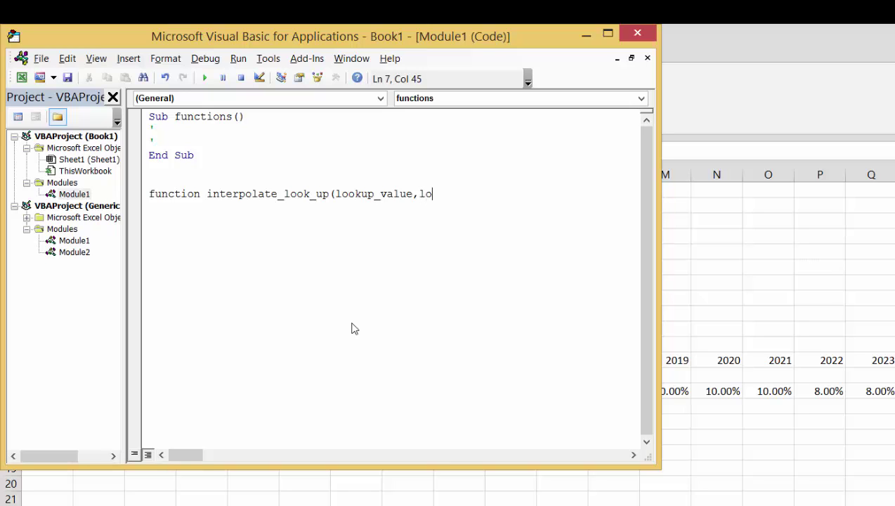
text(_)
key(BackSpace)
text(up_series, )
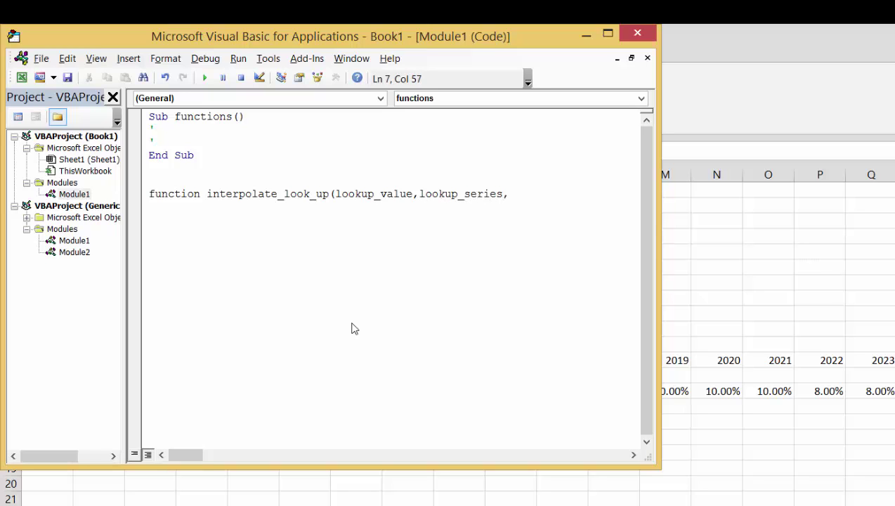
text(value_series)
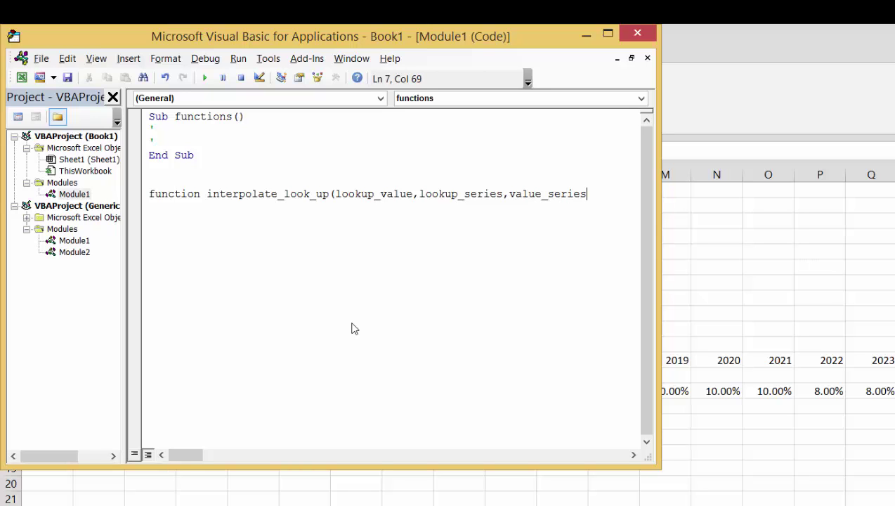
text())
key(Return)
Insert several blank lines in the body of interpolate_look_up before End Function.
key(Return)
key(Return)
key(Return)
key(Return)
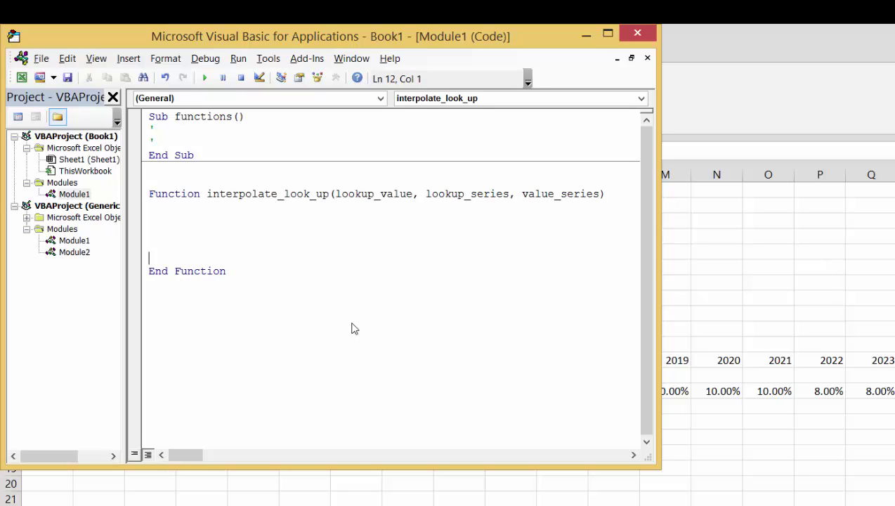
key(Return)
key(Return)
key(Return)
key(Up)
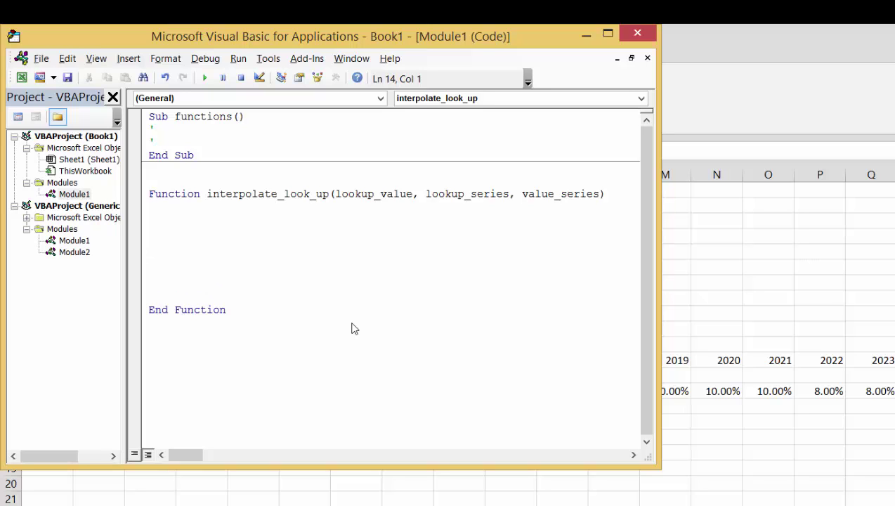
Write the line interpolate = 0 just above End Function.
text(interpo)
key(BackSpace)
key(BackSpace)
key(BackSpace)
key(BackSpace)
key(BackSpace)
key(BackSpace)
key(BackSpace)
text(interpolate)
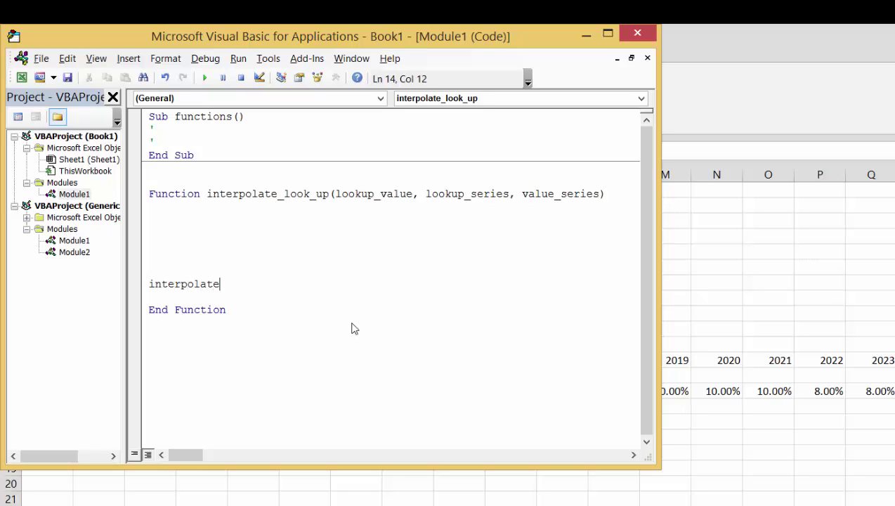
text( = 0)
Insert another blank line near the start of the interpolate_look_up function body.
key(Up)
key(Up)
key(Up)
key(Up)
key(Up)
key(Return)
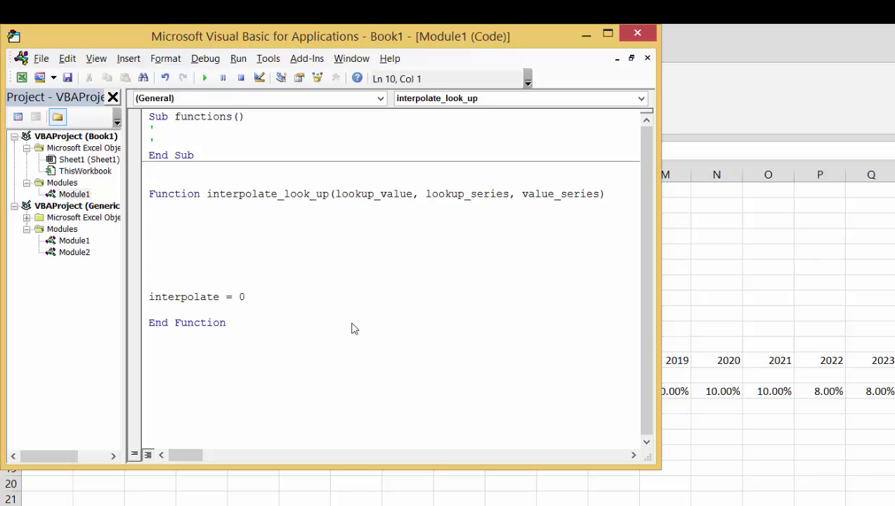
key(Up)
text(D)
key(BackSpace)
Switch to the Book1 sheet in Excel and highlight the years in B3:B8 that serve as the lookup series.
key(alt+F11)
click(725, 295)
key(Left)
key(Left)
key(Left)
key(Left)
key(Left)
key(Left)
key(Left)
key(Left)
key(Left)
key(Left)
key(Left)
key(Left)
key(Up)
key(Up)
key(Up)
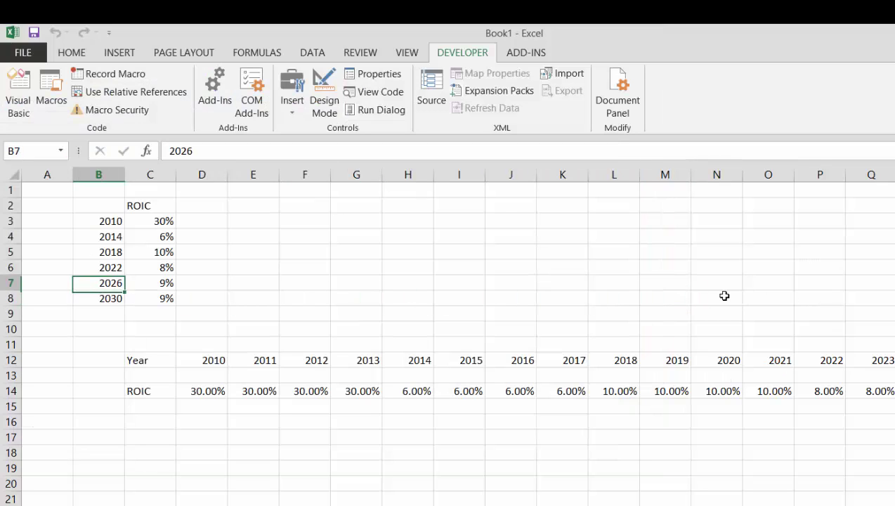
key(Up)
key(Up)
key(shift+Down)
key(shift+Down)
key(shift+Down)
key(shift+Down)
key(shift+Down)
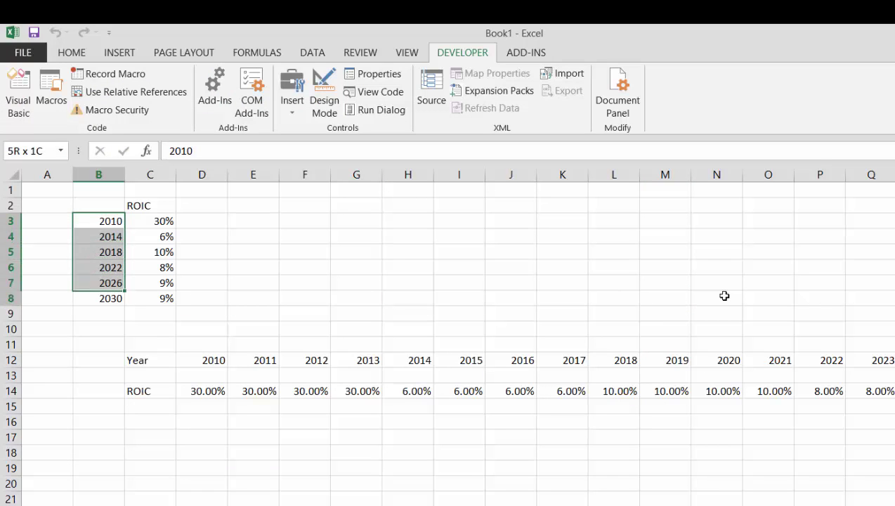
Highlight the ROIC percentages in C3:C8 that serve as the value series.
key(Right)
key(shift+Down)
key(shift+Down)
key(shift+Down)
key(shift+Down)
key(shift+Down)
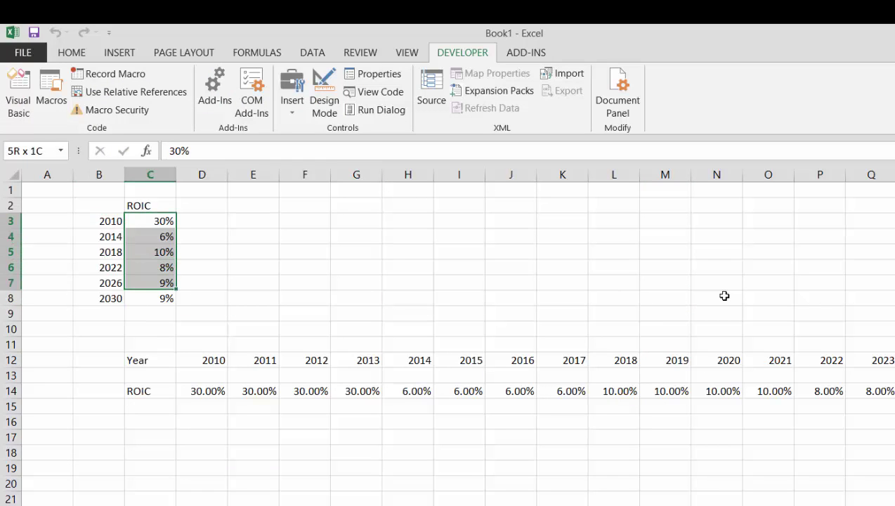
key(Left)
key(Right)
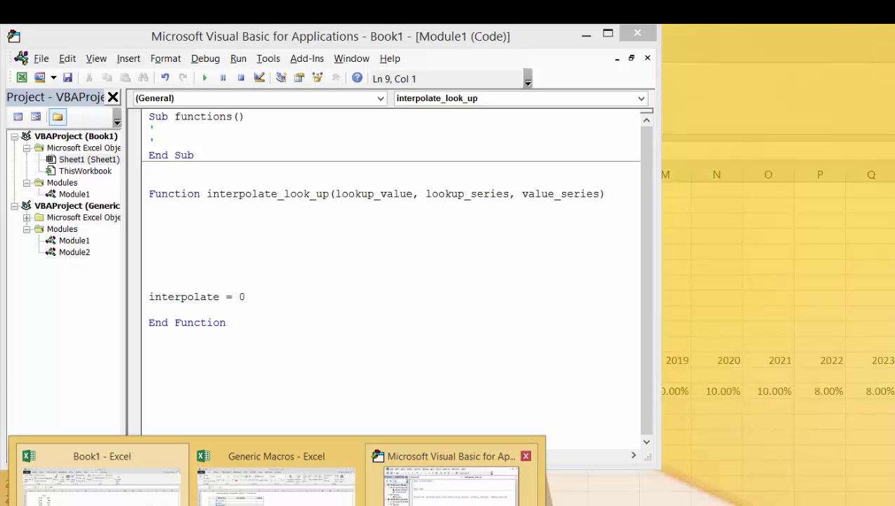
Return to the Visual Basic editor and begin the function body with the loop line For i = 1 To lookup_series.Value.
click(454, 482)
key(Down)
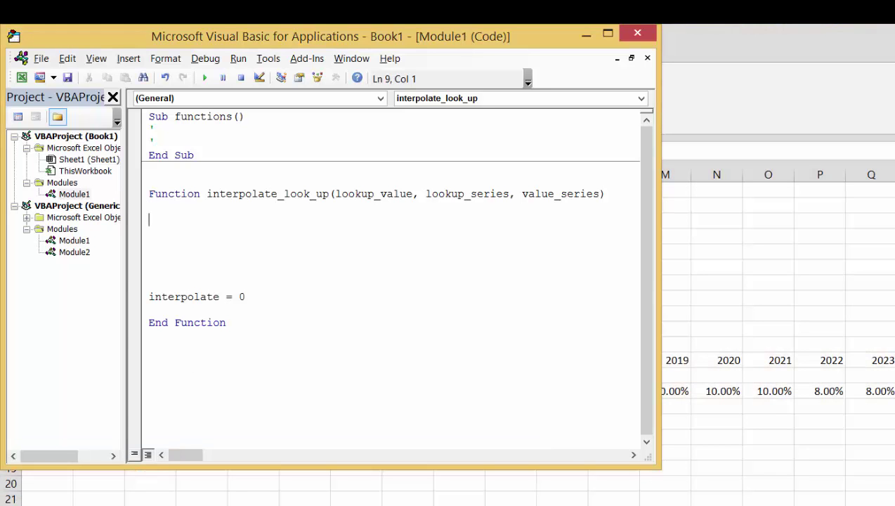
text(for i )
text(-)
key(BackSpace)
key(BackSpace)
text(= 1 to loo)
key(BackSpace)
key(BackSpace)
text(ook)
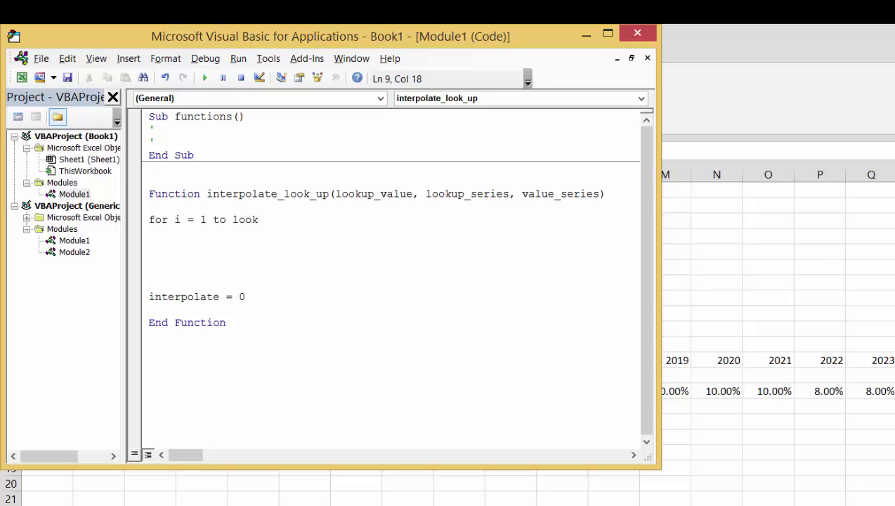
text(up_series.value)
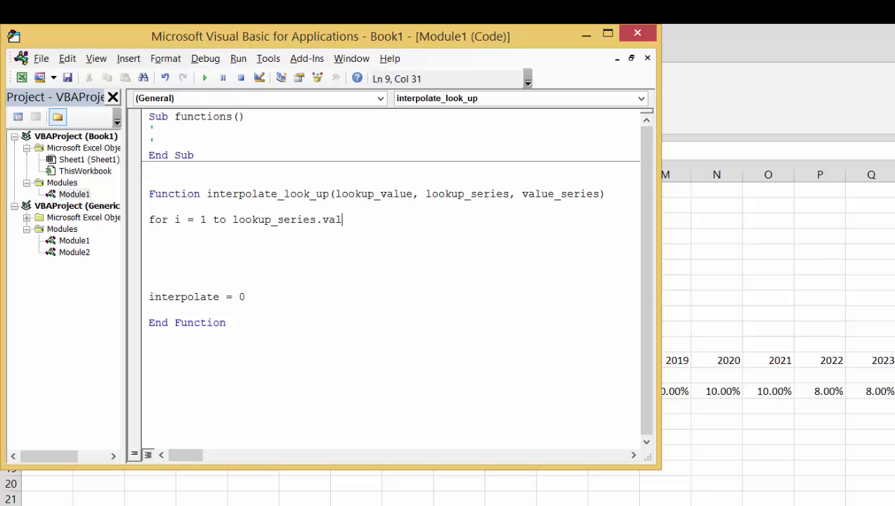
key(Return)
key(Return)
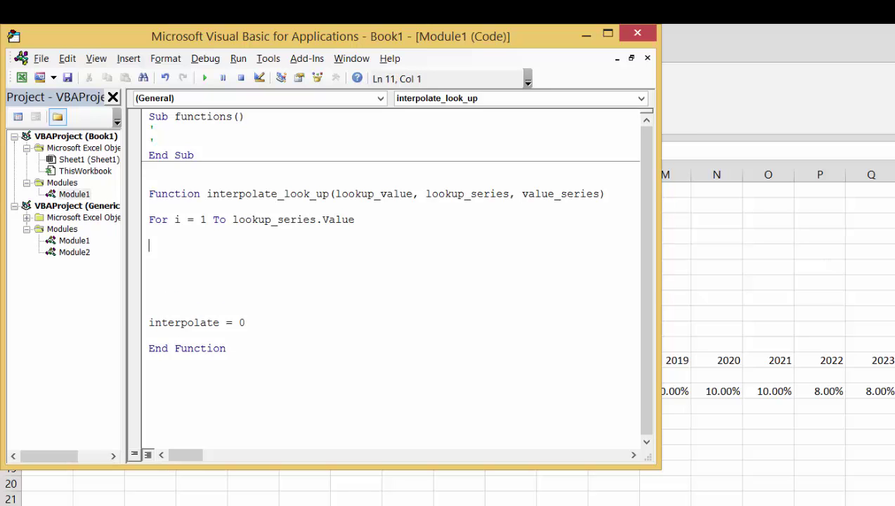
Close the loop with a Next i line above the interpolate assignment and leave blank lines inside the loop.
key(Down)
key(Down)
key(Down)
text(next)
key(BackSpace)
text(t ti)
key(BackSpace)
key(BackSpace)
text(i)
key(Up)
key(Up)
key(Up)
key(Up)
key(Return)
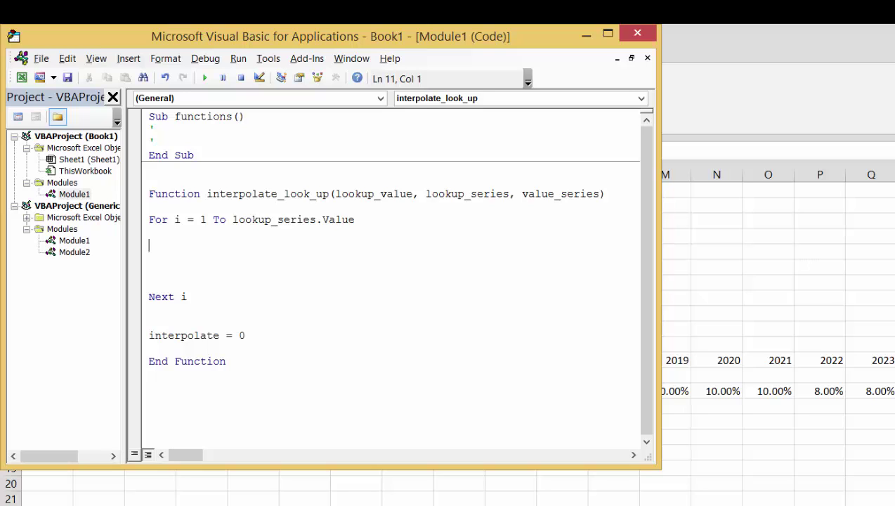
Rename the variable in the interpolate = 0 line as interpolate_look_up.
key(Down)
key(Down)
key(Down)
key(Down)
key(Down)
key(Down)
key(Down)
key(End)
key(Left)
key(Left)
key(Left)
key(Left)
text(_look_up)
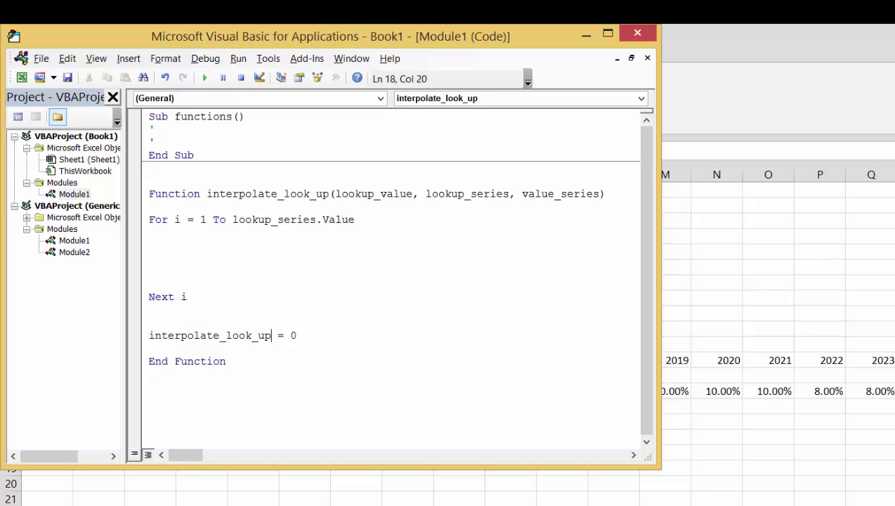
Write the indented condition If lookup_series(i) = lookup_value Then inside the loop and start an indented line below it.
key(Up)
key(Up)
key(Up)
key(Up)
key(Up)
key(Up)
key(Up)
key(Tab)
text(if lookup_series)
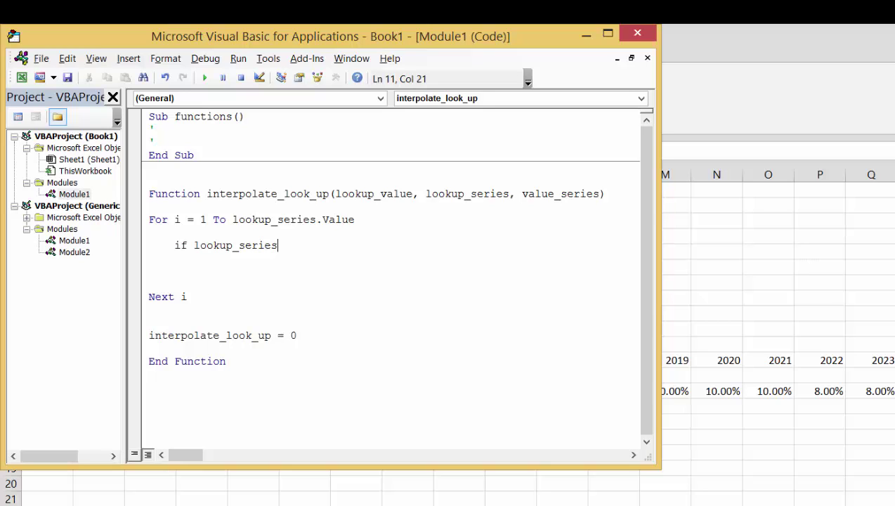
text((i) = )
text(ll)
text(ok)
key(BackSpace)
text(kup_value)
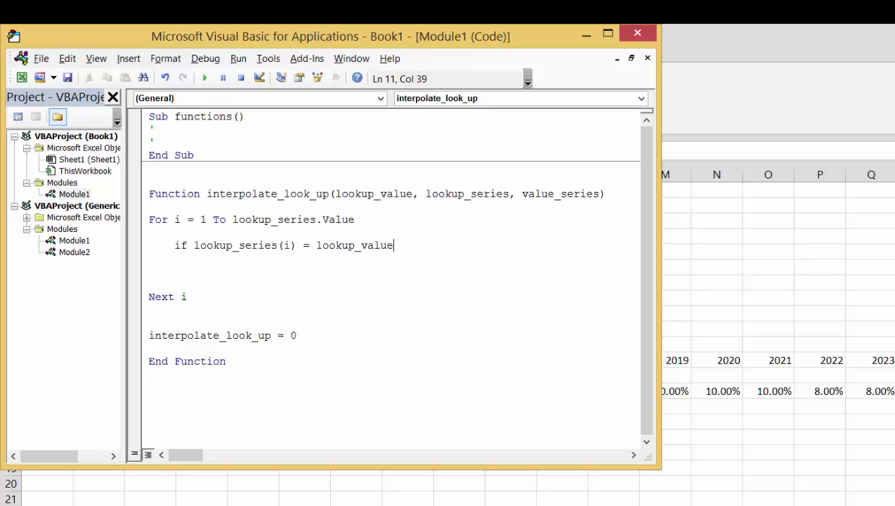
text( then)
key(Return)
key(Tab)
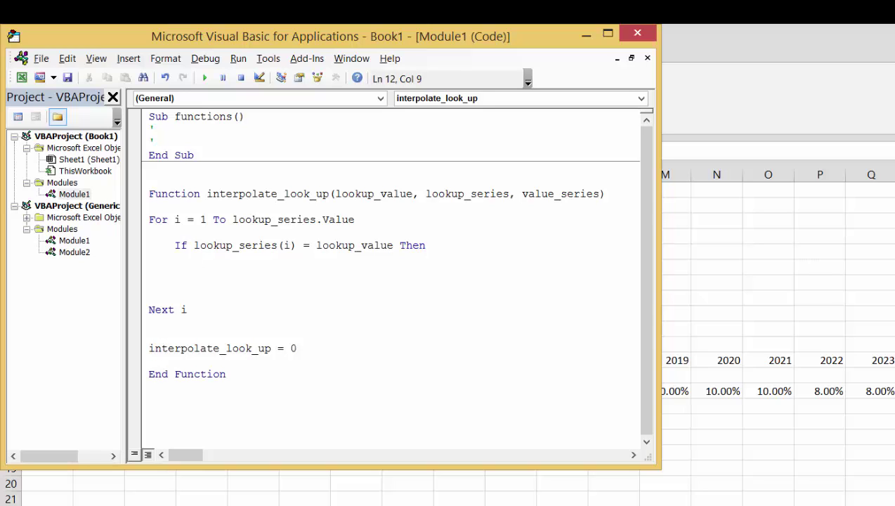
Copy the interpolate_look_up = 0 line and paste it, indented two levels, below the If condition inside the loop.
key(Down)
key(Down)
key(Down)
key(Down)
key(Down)
key(shift+Down)
key(ctrl+c)
key(Up)
key(Down)
key(shift+Down)
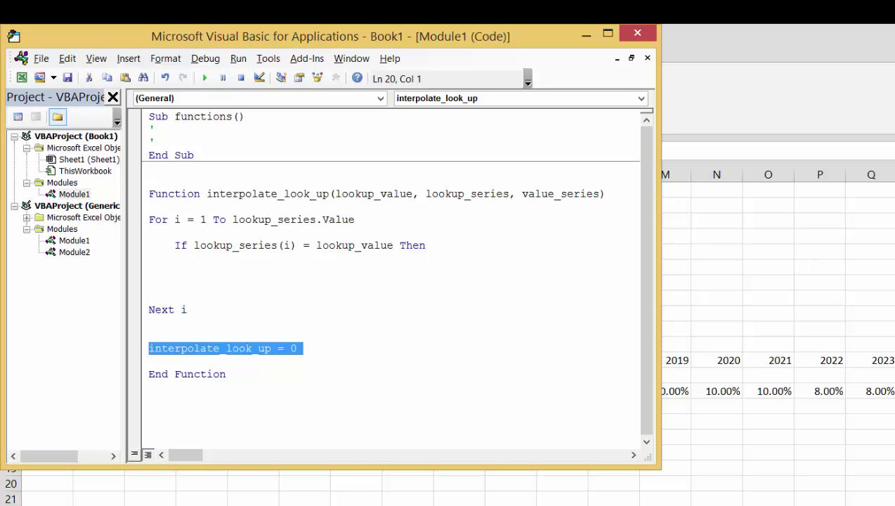
key(Up)
key(Up)
key(Up)
key(Up)
key(Up)
key(Up)
key(Up)
key(Up)
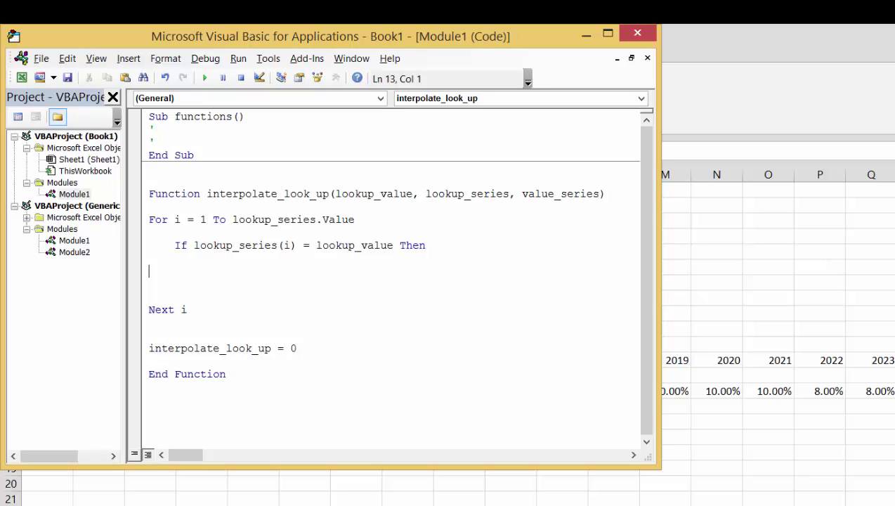
key(ctrl+v)
key(Tab)
key(Tab)
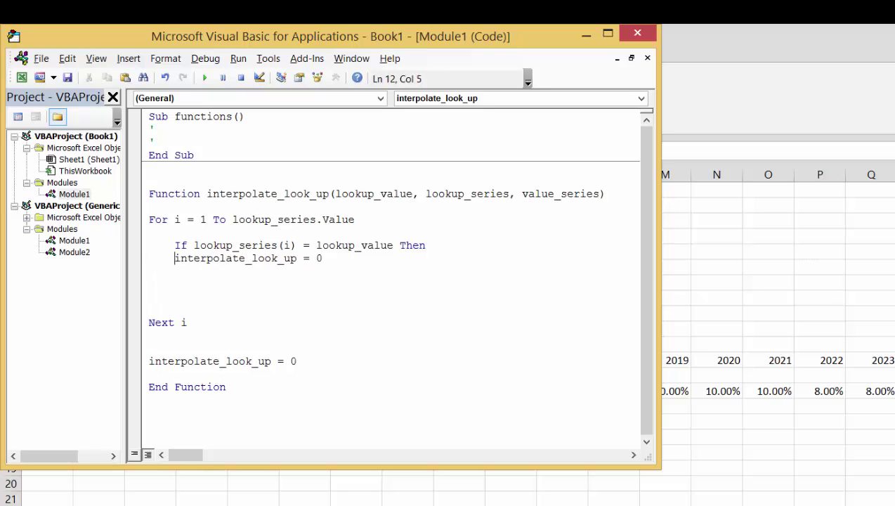
key(Down)
key(Left)
key(Left)
key(Left)
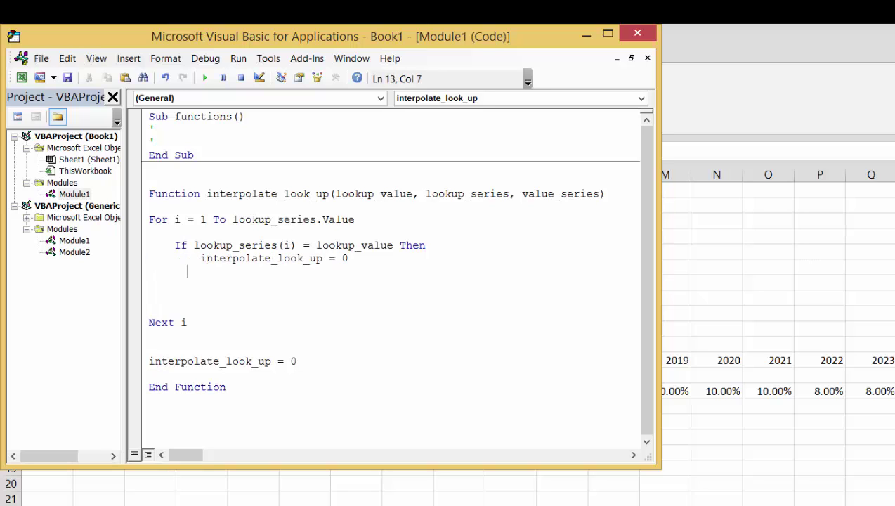
Replace the 0 in the assignment inside the If block with lookup_value.
key(Up)
key(End)
key(Left)
text(lookup_value)
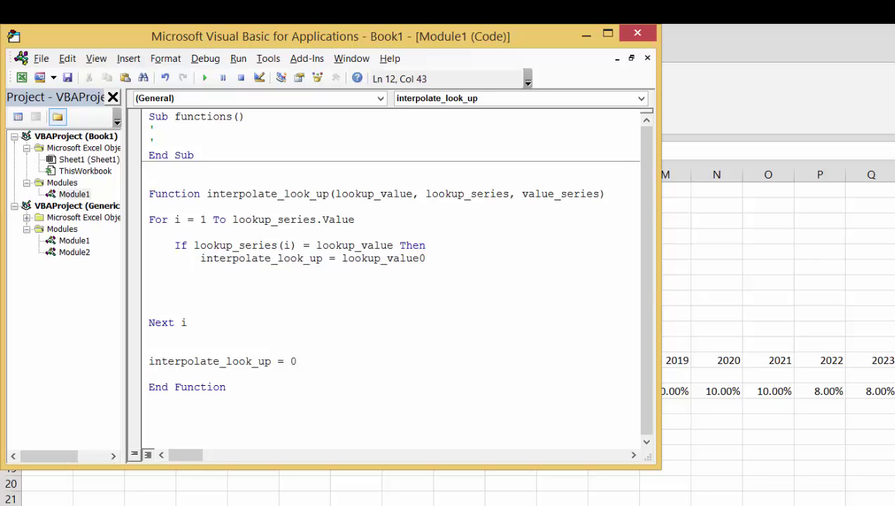
key(Delete)
Add an Exit For line below the assignment inside the If block.
key(Return)
text(e)
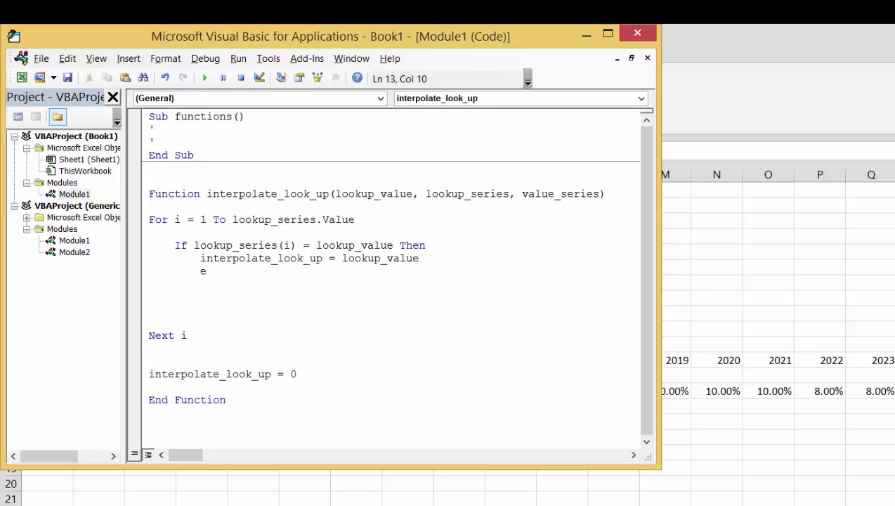
text(xit foe)
key(BackSpace)
text(r)
key(BackSpace)
key(BackSpace)
key(BackSpace)
text(ex)
key(BackSpace)
key(BackSpace)
text(exit)
key(BackSpace)
key(BackSpace)
key(BackSpace)
key(BackSpace)
text(for)
key(Return)
Change the value assigned to interpolate_look_up inside the If block to value_series(i).
key(Up)
key(Up)
key(Down)
key(Up)
key(Down)
key(Left)
key(Left)
key(Left)
key(Left)
key(Left)
key(Left)
key(Left)
key(Left)
key(Left)
key(Right)
key(BackSpace)
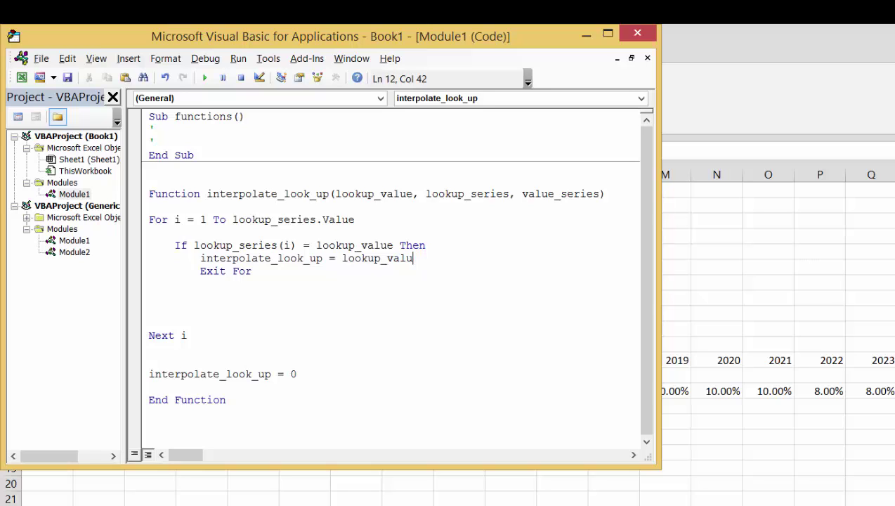
key(BackSpace)
key(BackSpace)
key(BackSpace)
key(BackSpace)
key(BackSpace)
key(BackSpace)
key(BackSpace)
key(BackSpace)
key(BackSpace)
key(BackSpace)
key(BackSpace)
text(v)
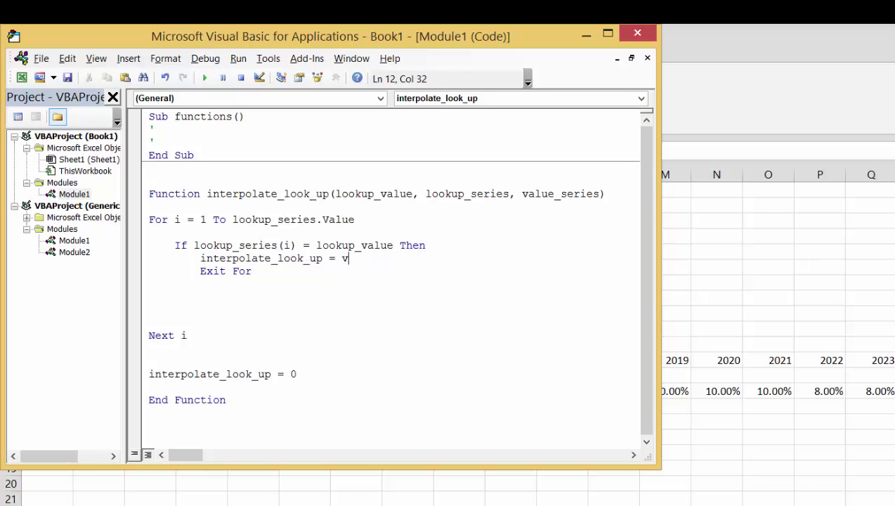
text(alue_series(i))
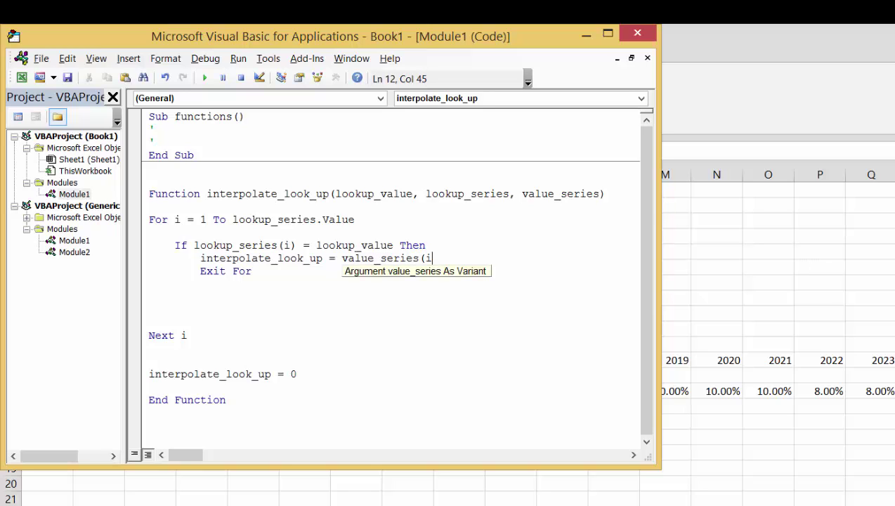
Close the condition with an End If line below Exit For and remove the surplus blank lines above Next i.
key(Down)
key(Down)
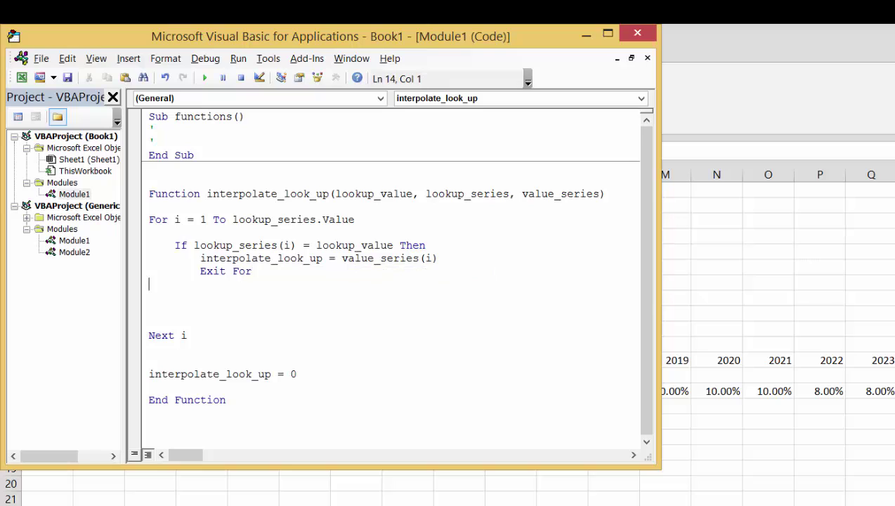
key(Tab)
text(endif)
key(Down)
key(Delete)
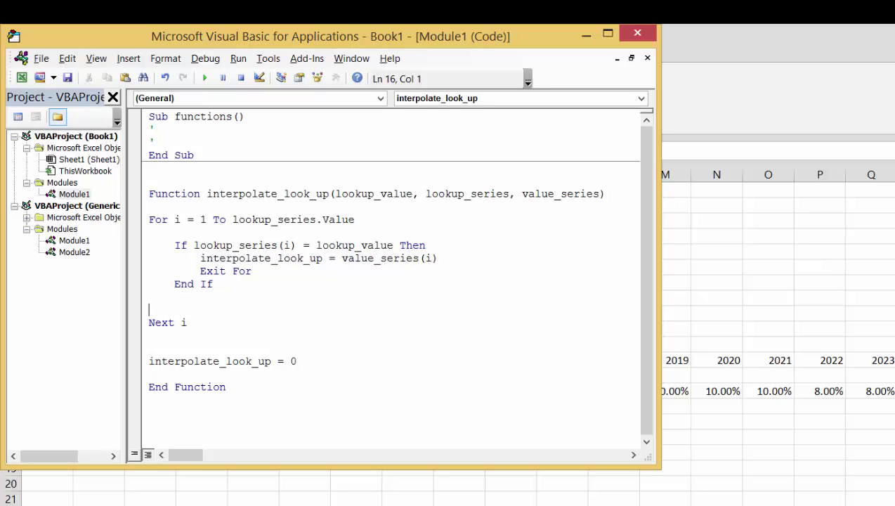
key(Delete)
key(Down)
key(Down)
key(shift+Down)
key(shift+Down)
key(shift+Down)
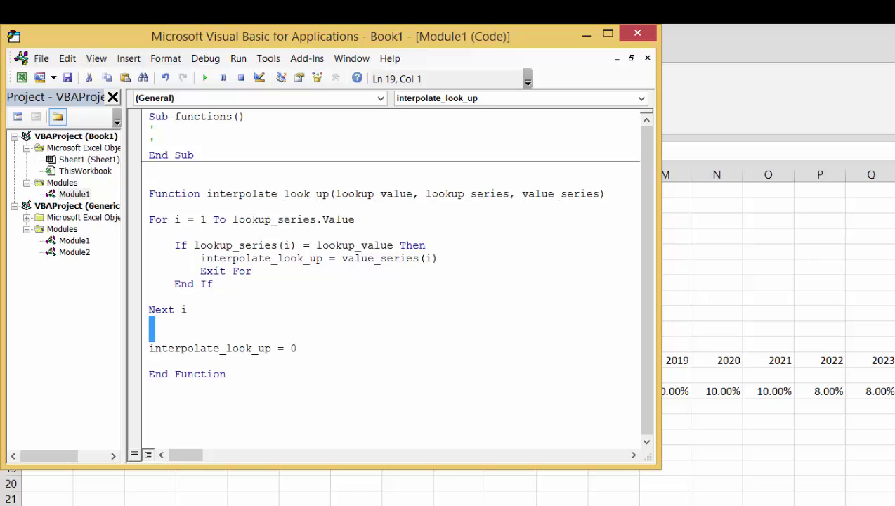
key(Delete)
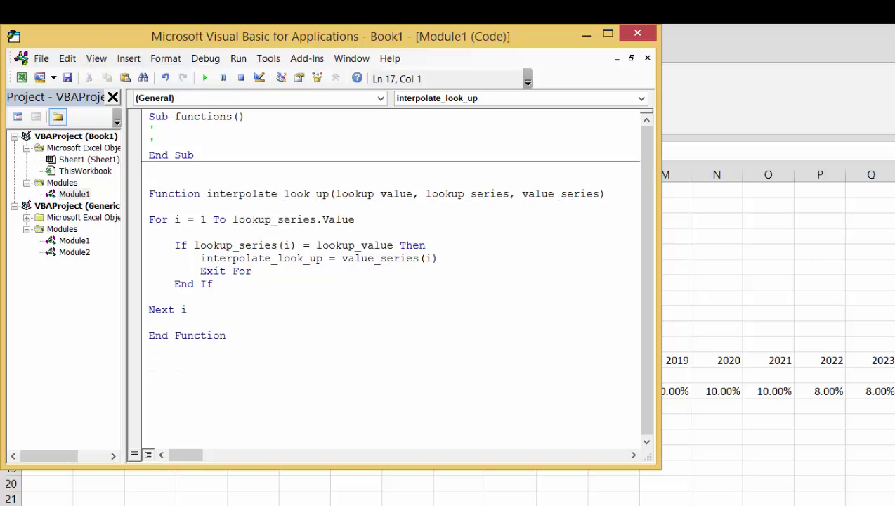
key(Return)
key(ctrl+z)
key(ctrl+z)
Remove the extra blank line below Next i and change the final interpolate_look_up assignment to False.
key(Left)
key(Down)
key(BackSpace)
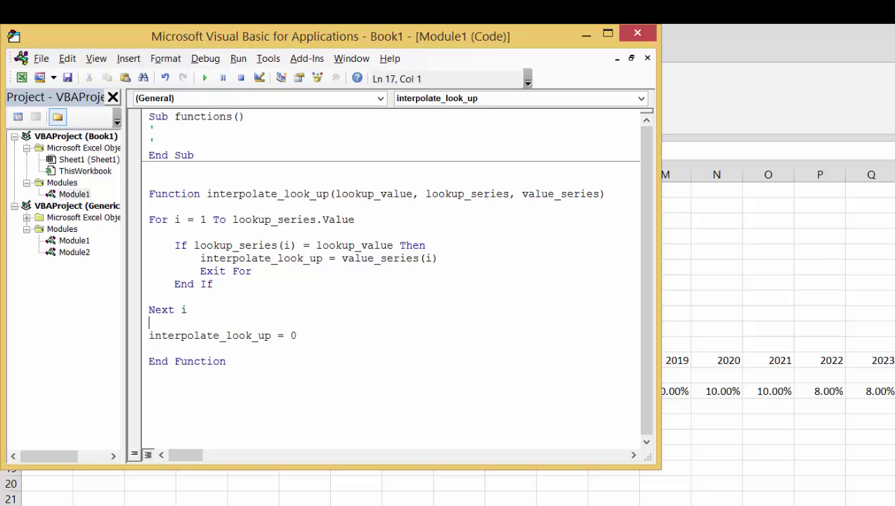
key(Down)
key(Down)
key(Left)
key(BackSpace)
text(false)
key(Up)
Change the upper limit of the For loop to lookup_series.Count.
click(366, 223)
key(BackSpace)
key(BackSpace)
key(BackSpace)
key(BackSpace)
key(BackSpace)
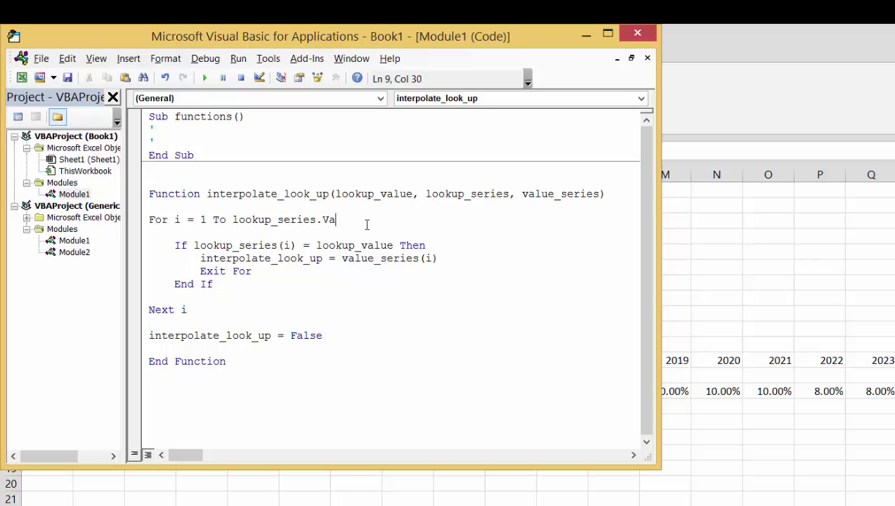
text(unt)
key(Down)
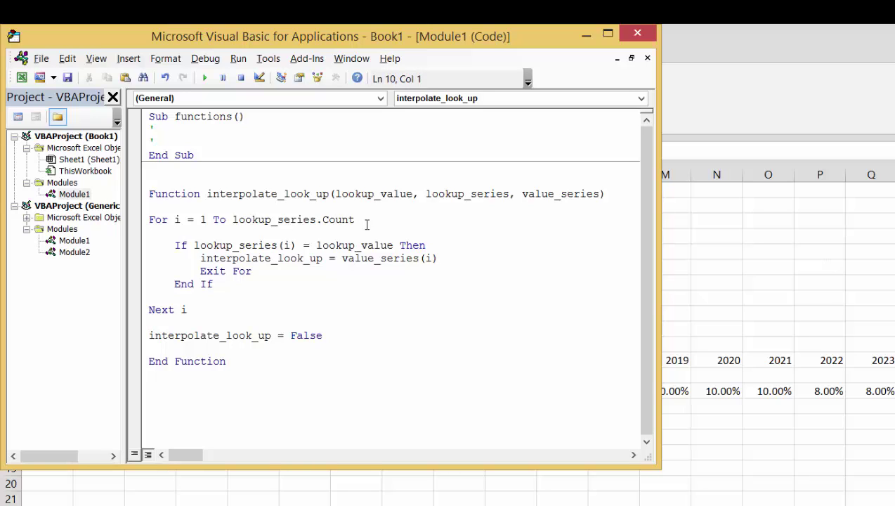
key(Down)
key(Down)
key(Up)
key(Up)
Switch to the Book1 worksheet in Excel and enter the row label ROIC in cell C16.
click(200, 495)
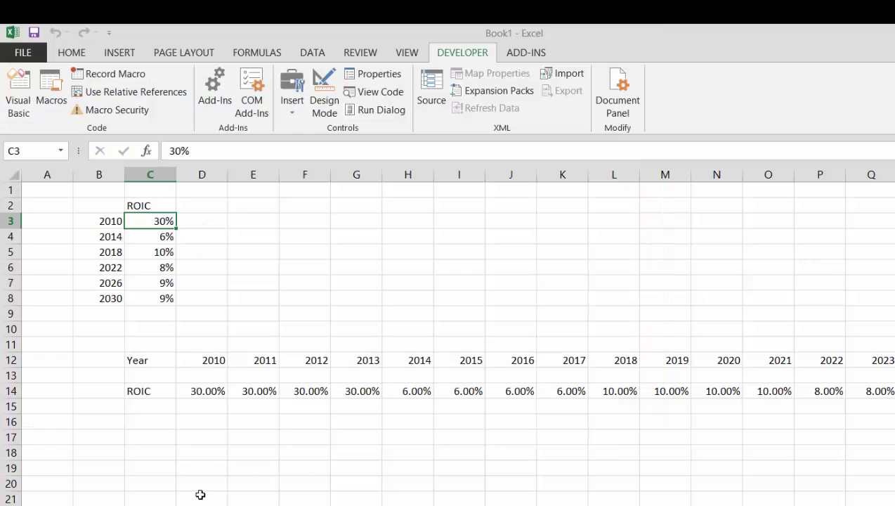
key(Up)
key(Up)
key(Up)
key(Up)
key(Up)
key(Left)
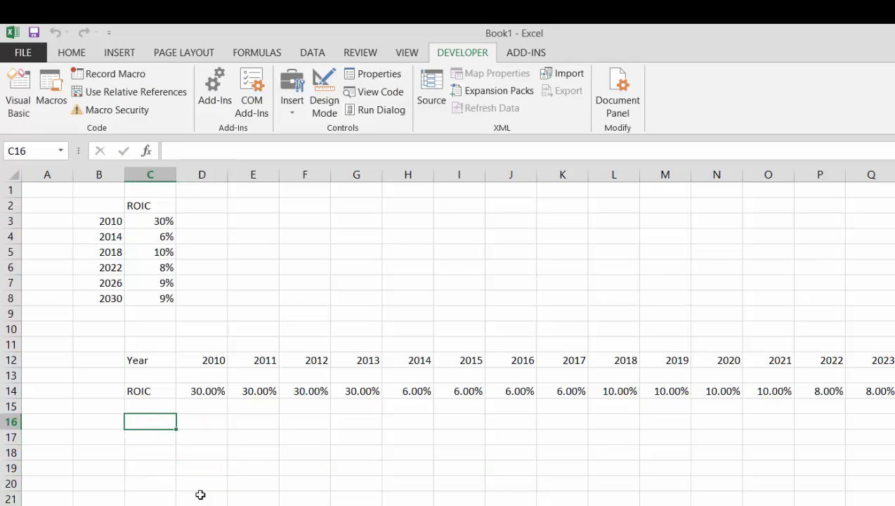
text(ORI)
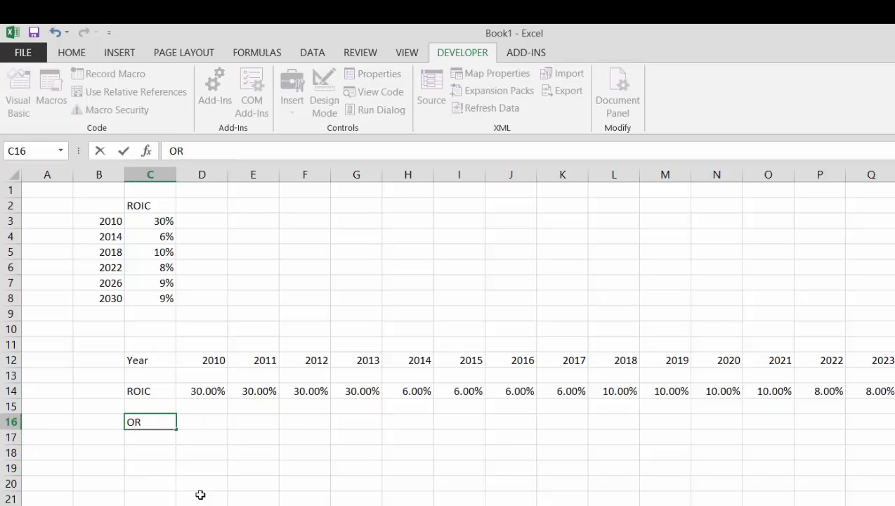
key(BackSpace)
key(BackSpace)
text(ROICE)
key(ctrl+Return)
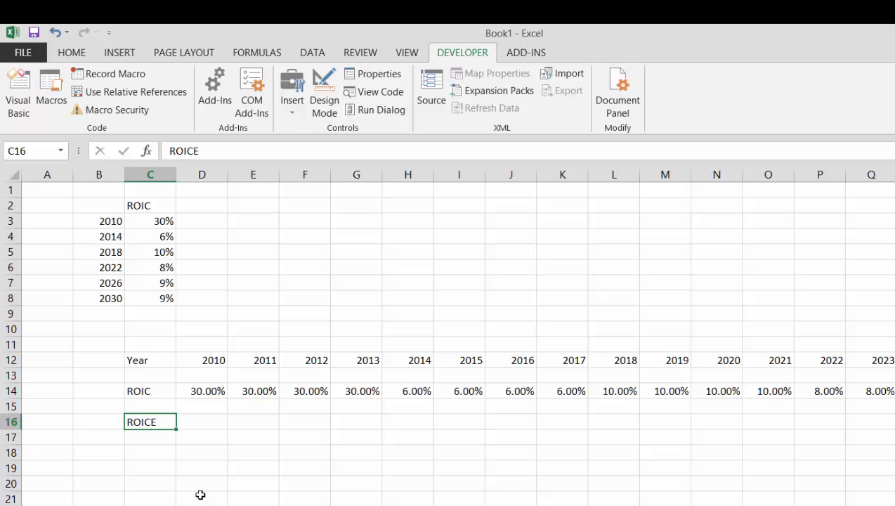
text(ROIC)
key(ctrl+Return)
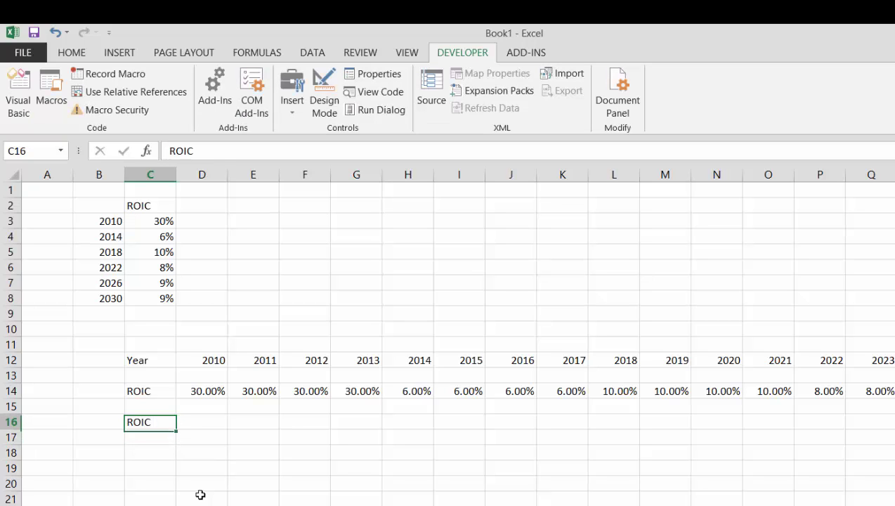
key(Right)
text(=lo)
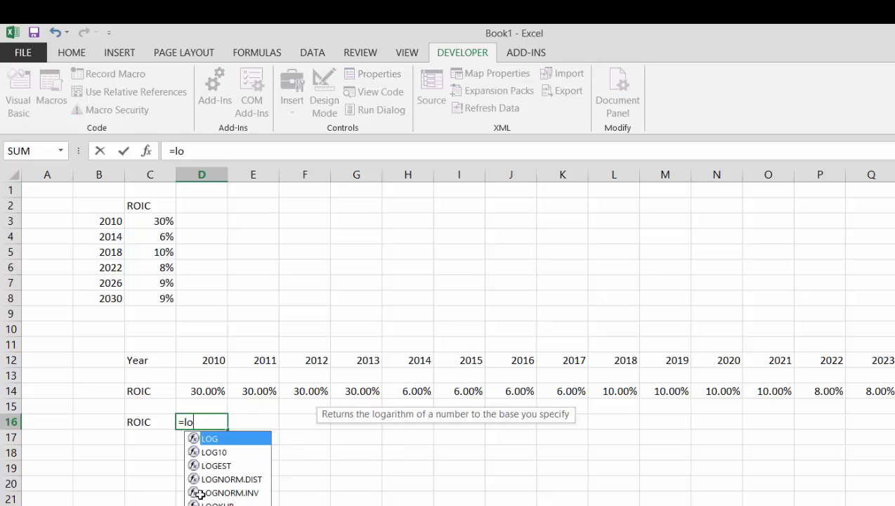
text(o)
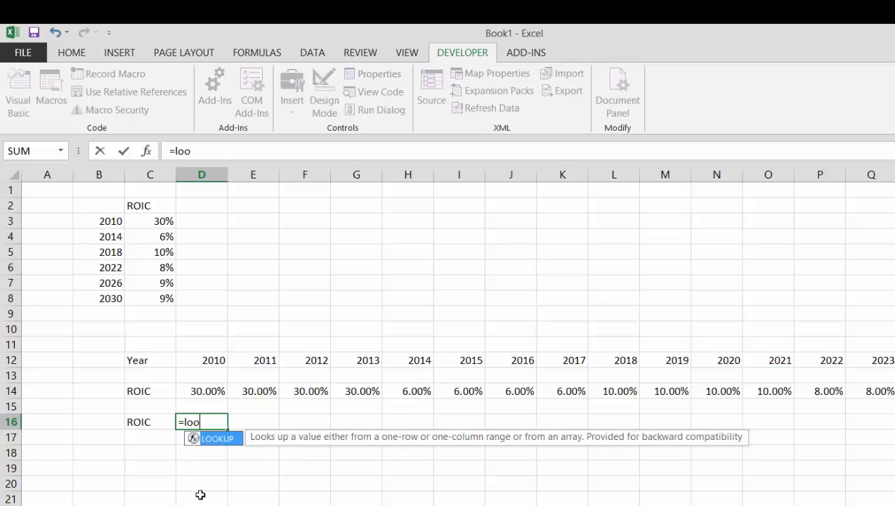
key(BackSpace)
key(BackSpace)
key(BackSpace)
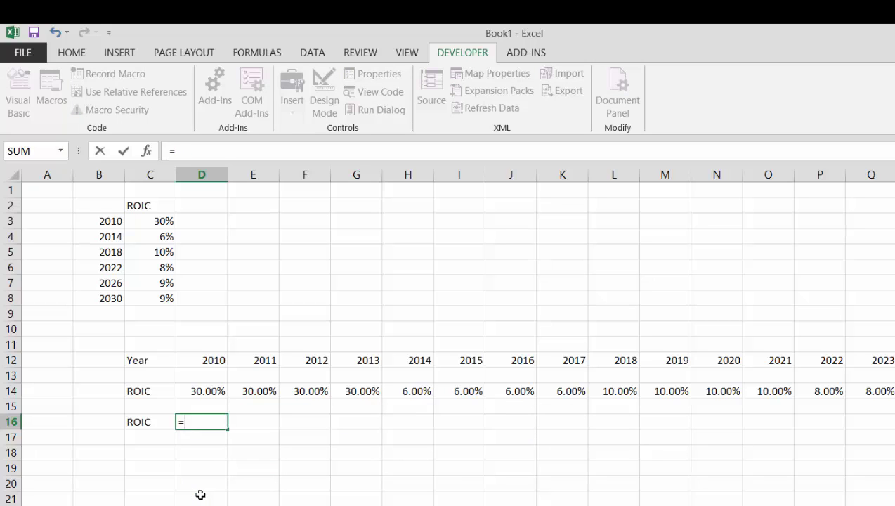
key(Escape)
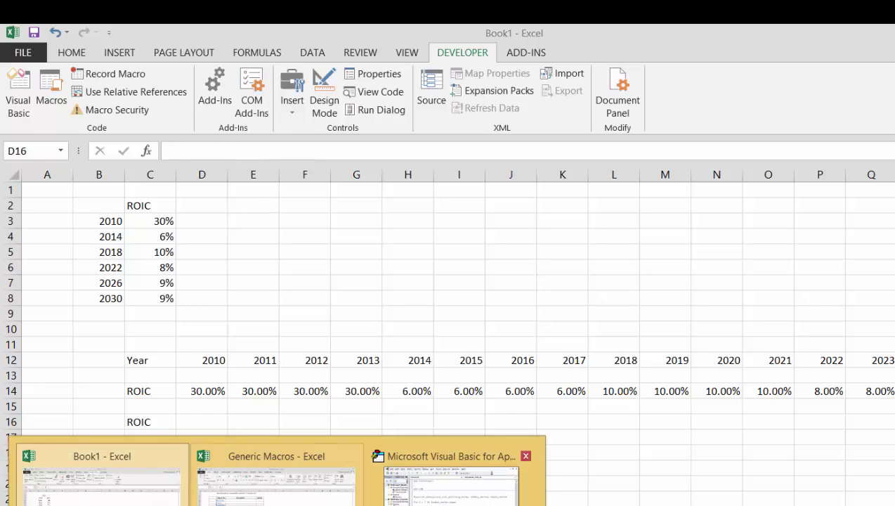
click(450, 478)
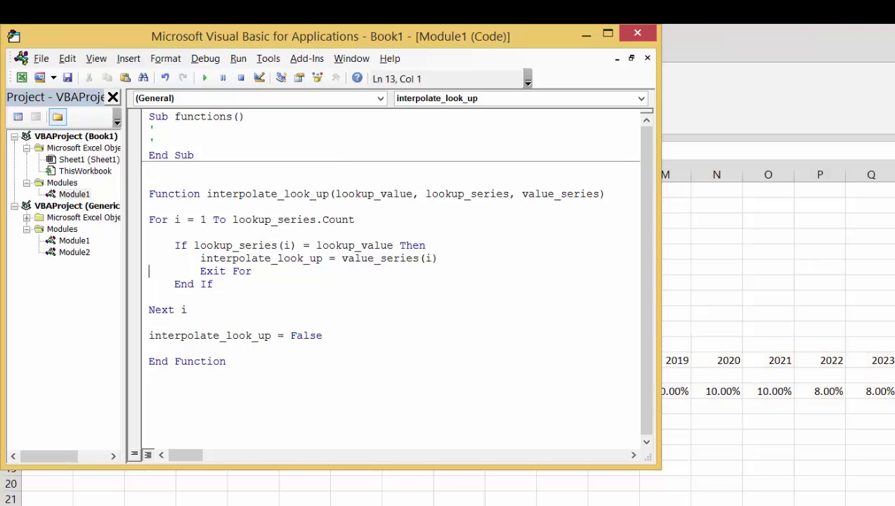
Return to the Book1 worksheet, start an interpolate_look_up formula in cell D16 and open its function arguments.
click(273, 501)
key(Up)
key(Up)
key(Up)
key(Up)
key(Up)
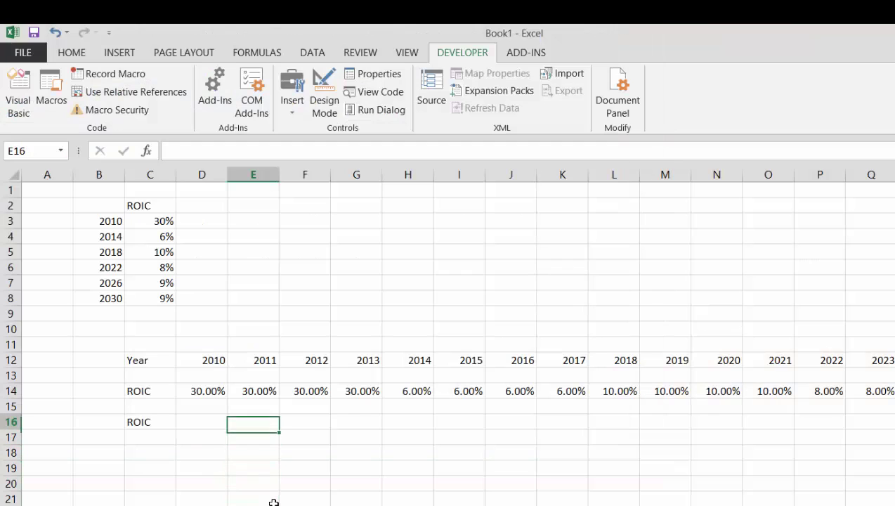
key(Left)
text(=in)
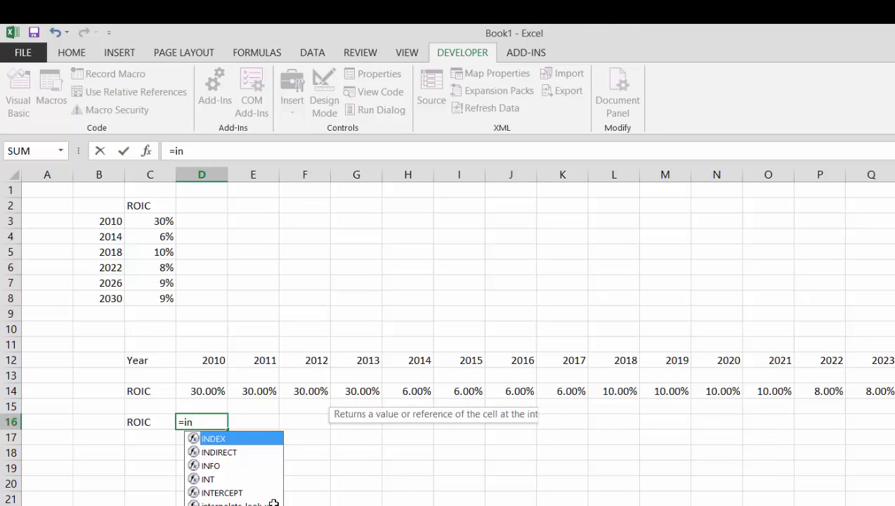
key(Down)
key(Down)
key(Down)
key(Down)
key(Down)
key(Tab)
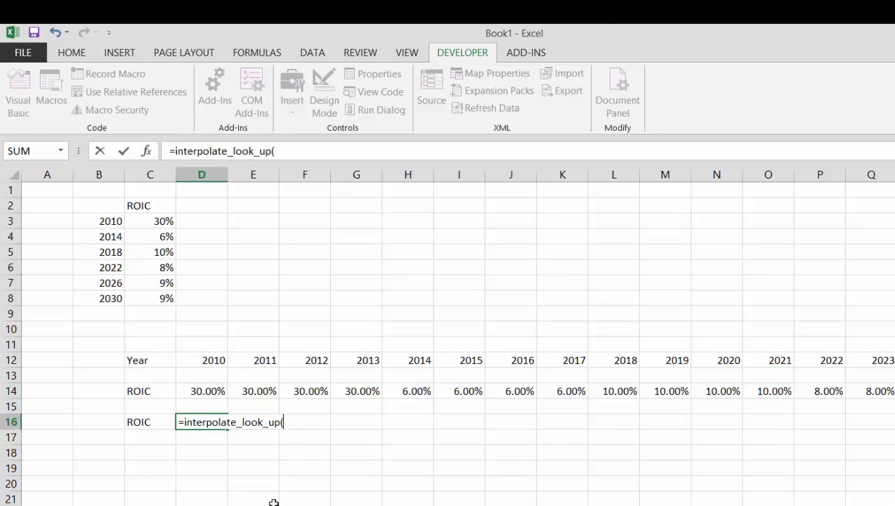
key(ctrl+a)
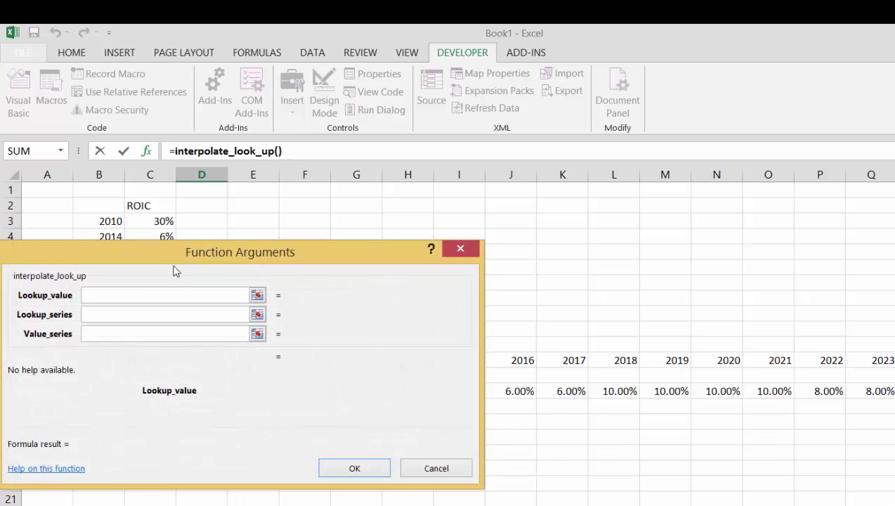
Set Lookup_value to D12, Lookup_series to $B$3:$B$8 and Value_series to $C$3:$C$8, and accept the function in D16.
drag(219, 257, 651, 186)
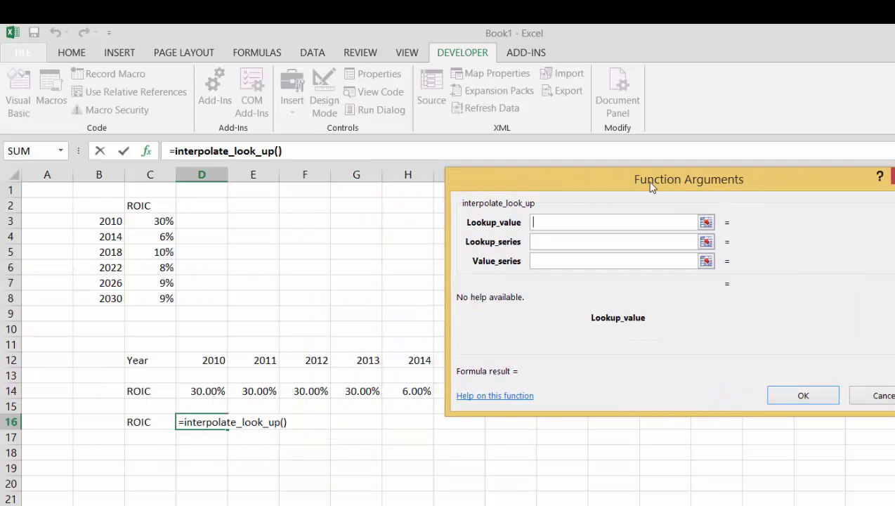
click(209, 360)
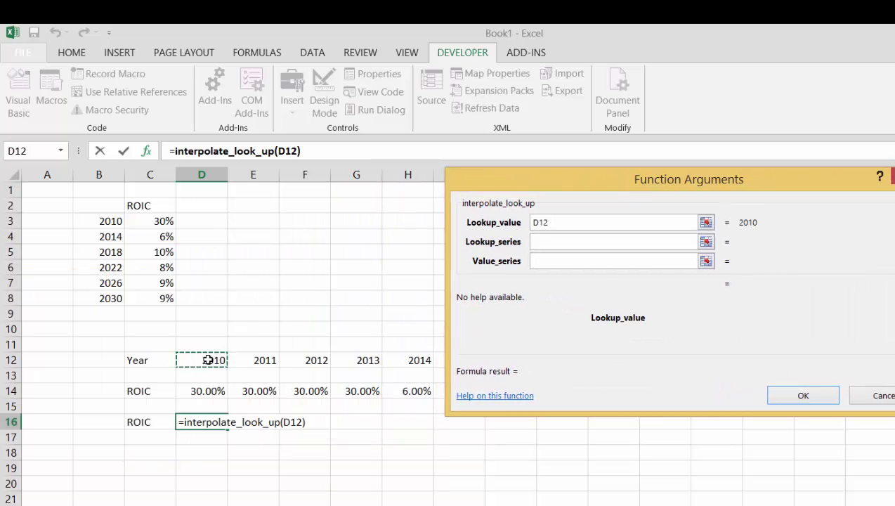
click(585, 242)
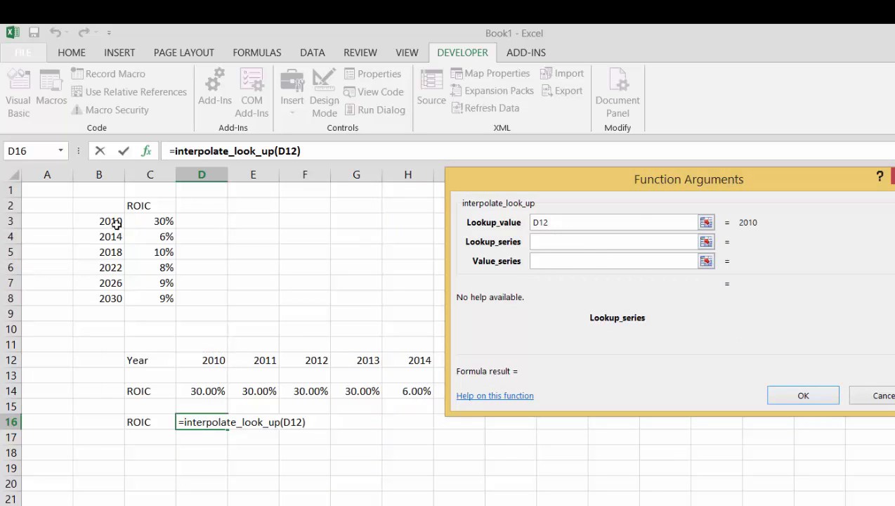
drag(114, 222, 116, 292)
key(F4)
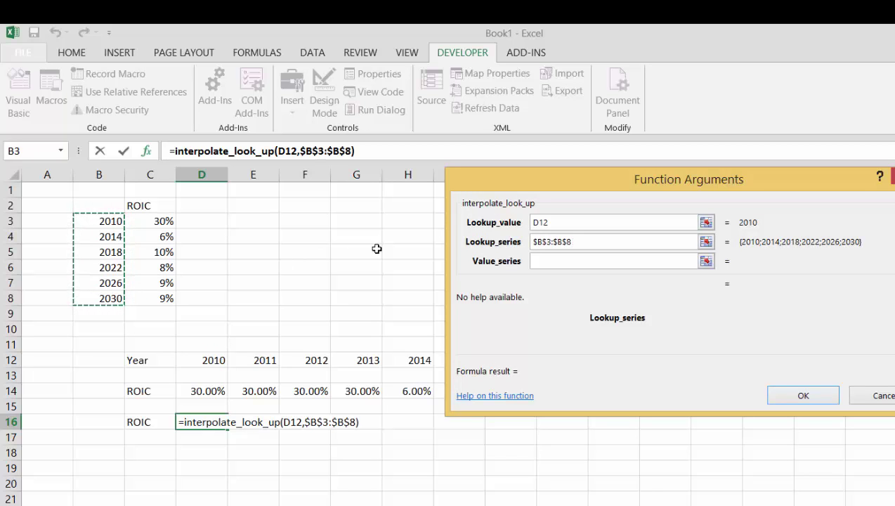
click(706, 260)
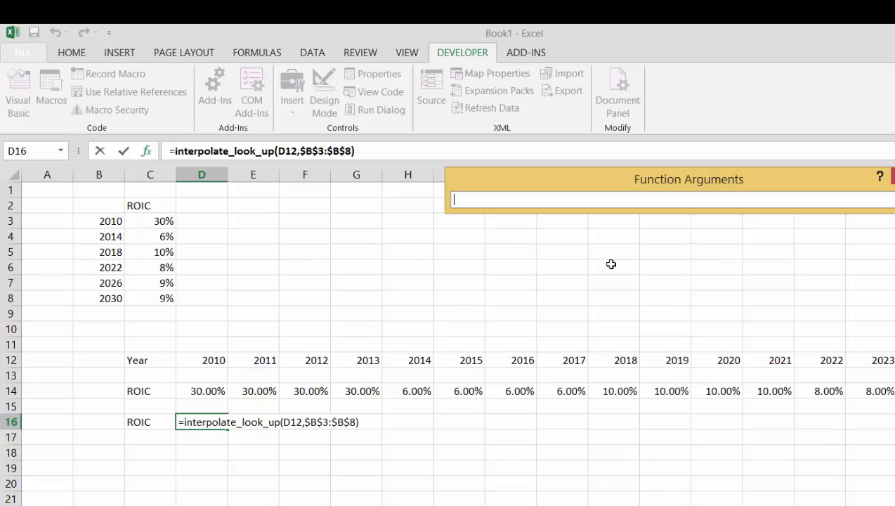
drag(158, 219, 164, 299)
key(F4)
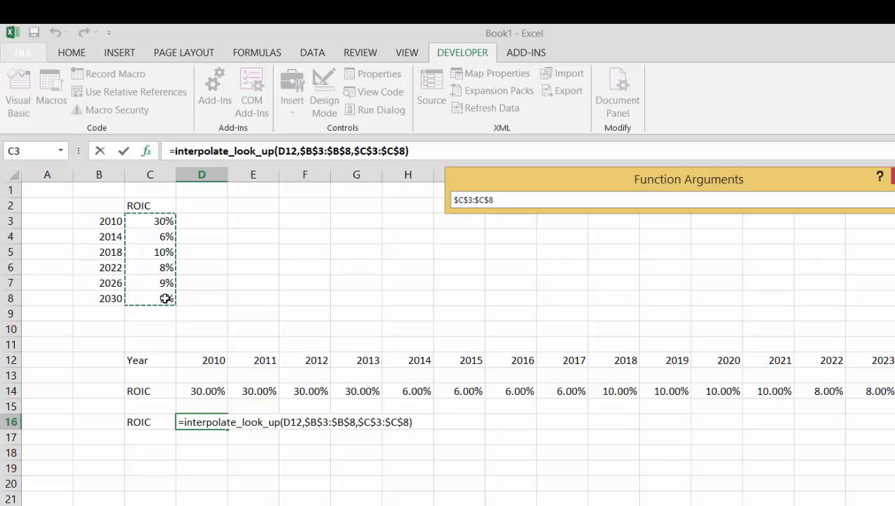
key(Return)
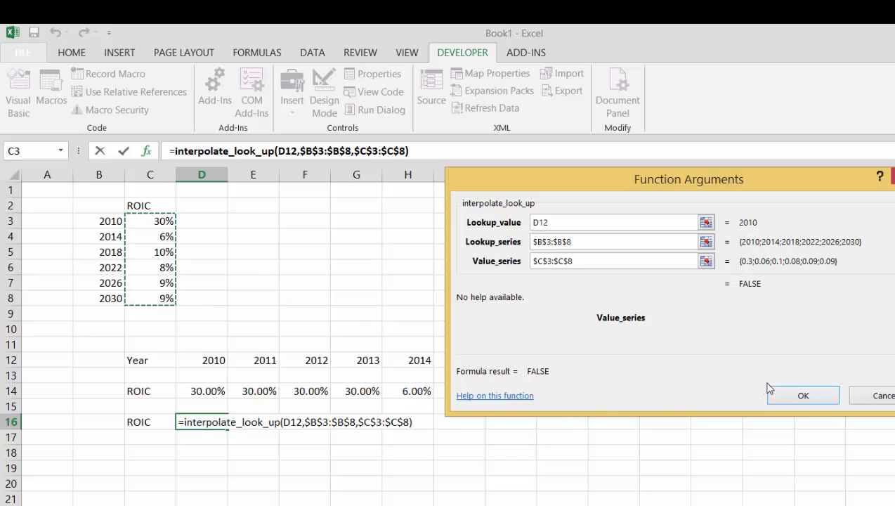
click(786, 395)
Copy the interpolate_look_up formula from D16 across the timeline in row 16 and recalculate the worksheet.
key(Left)
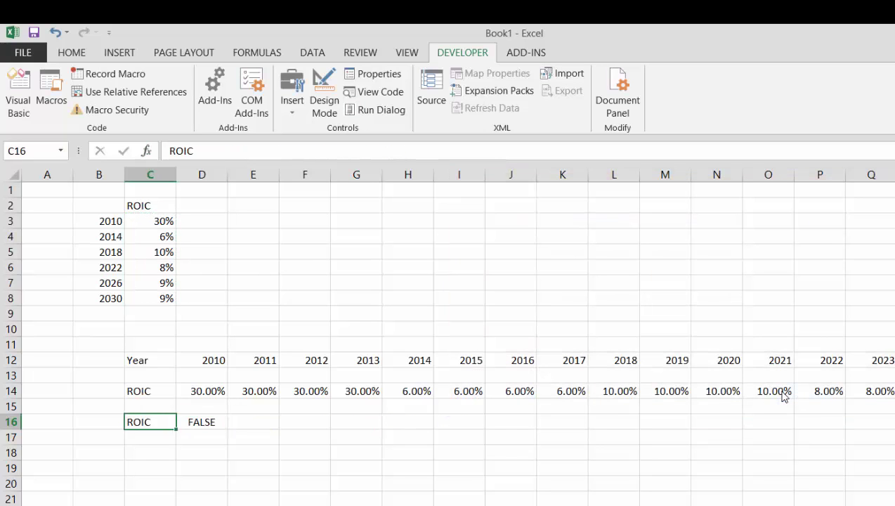
key(Right)
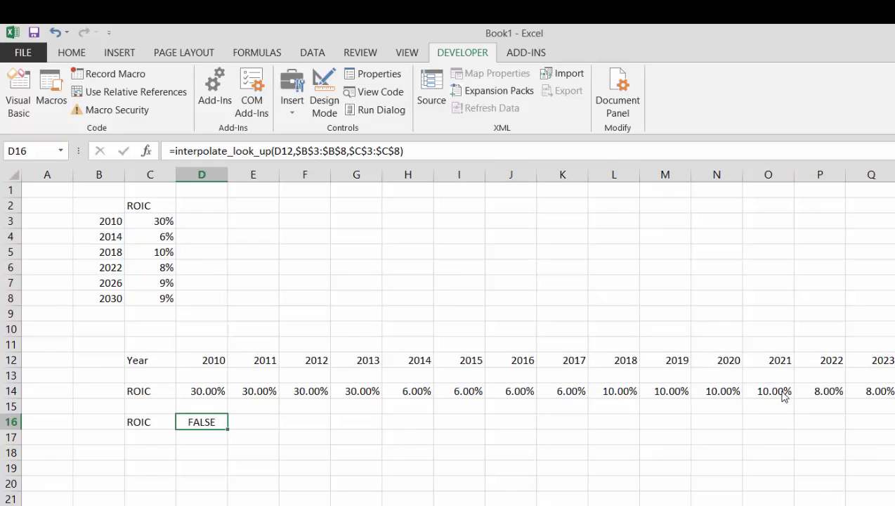
key(ctrl+shift+r)
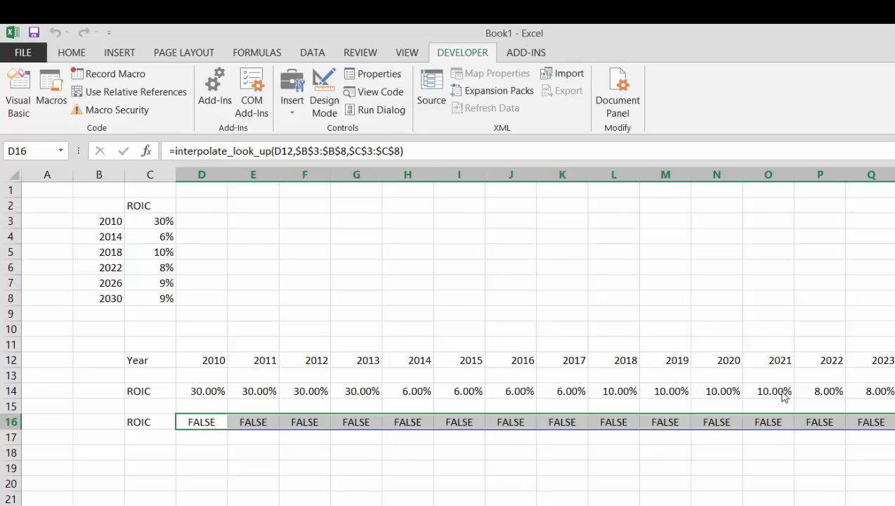
key(Left)
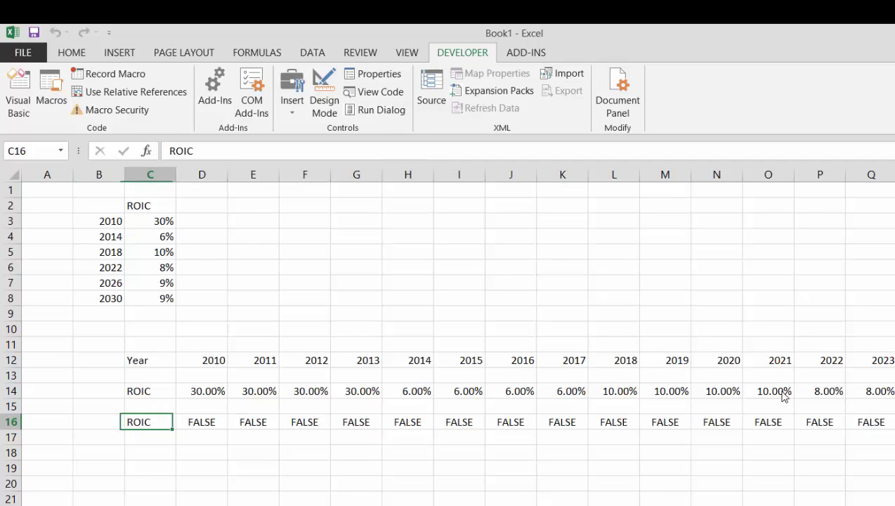
key(Right)
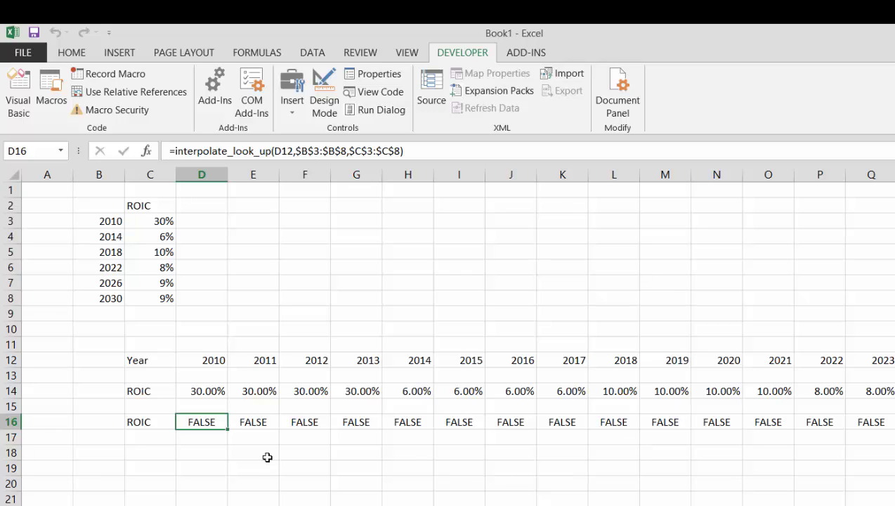
key(F10)
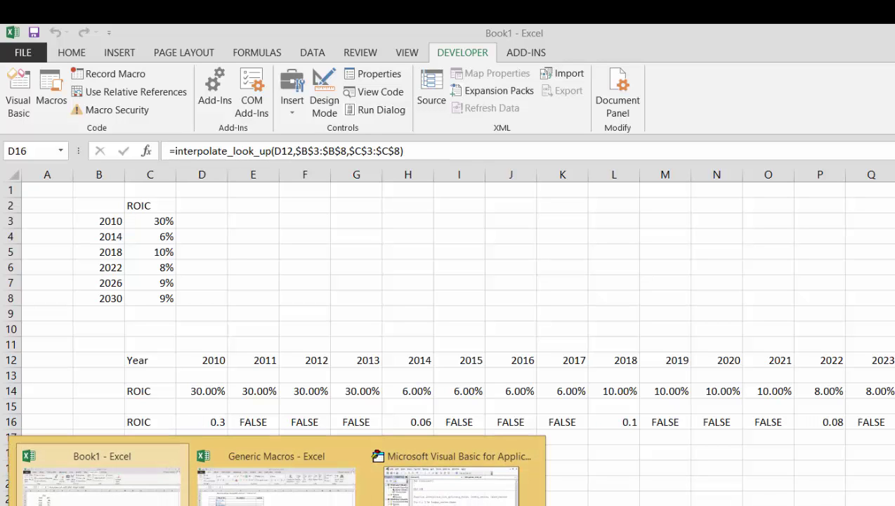
Review the interpolate_look_up code in the Visual Basic editor and return to cell D16 of the Book1 worksheet.
click(449, 478)
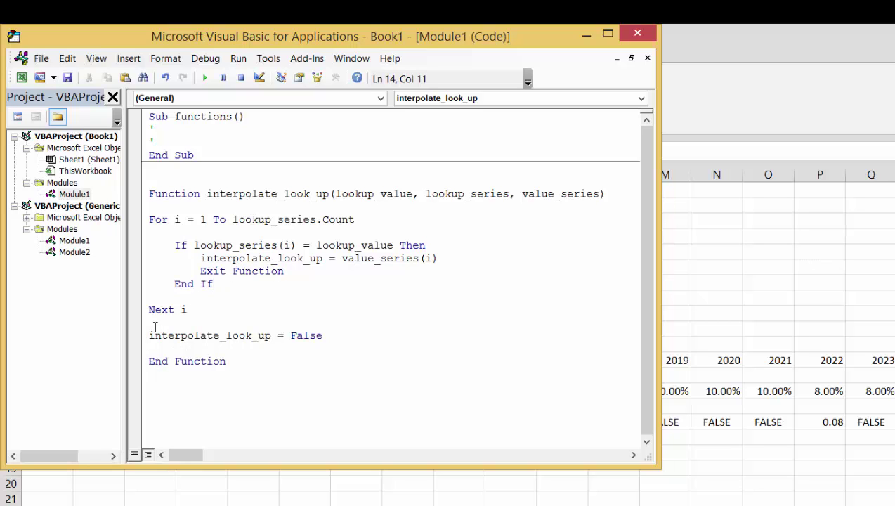
click(278, 495)
key(Up)
key(Up)
key(Up)
key(Up)
key(Up)
key(Left)
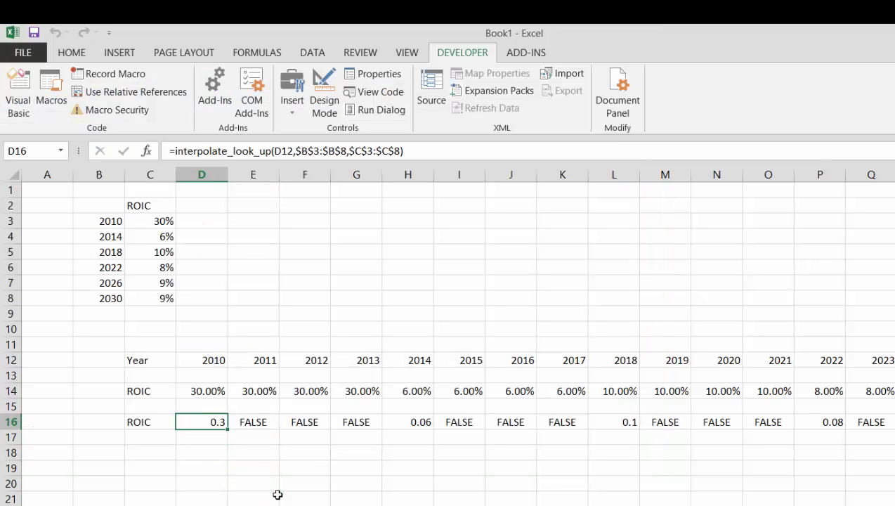
Re-enter the existing interpolate_look_up formula in cell D16.
key(F2)
key(Return)
key(Up)
key(ctrl+shift+Right)
key(Left)
key(Left)
key(Left)
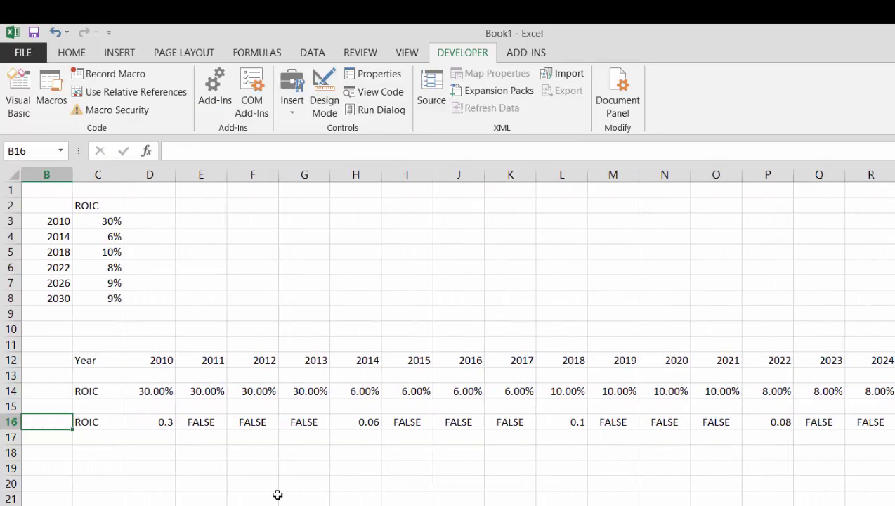
Copy the D16 formula across the timeline and format row 16 as percentages with two decimals.
key(Right)
key(Right)
key(Right)
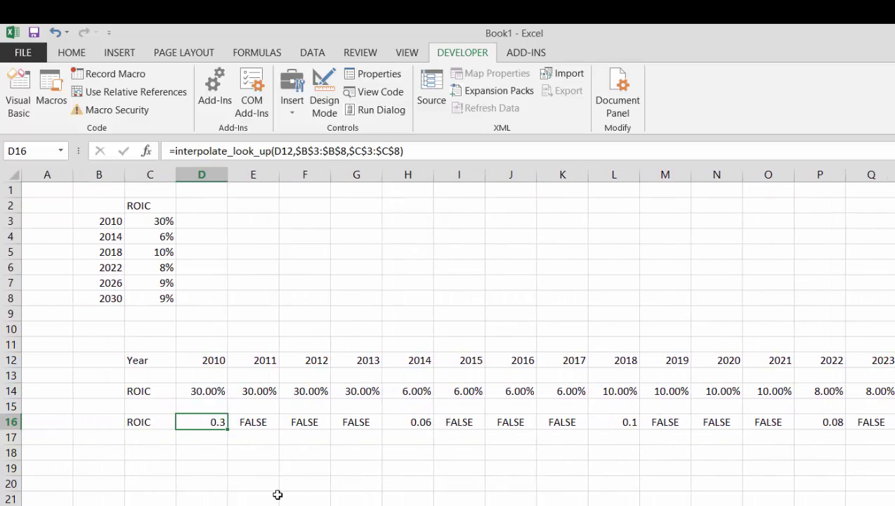
key(ctrl+shift+Right)
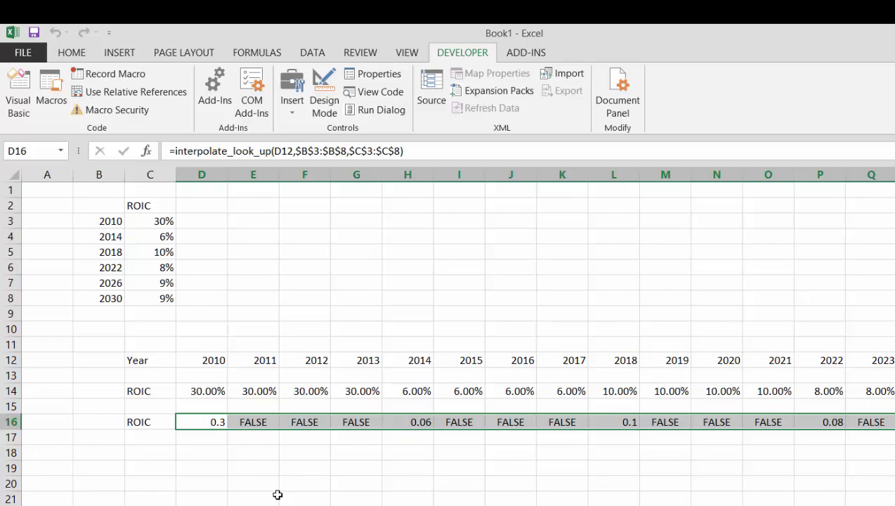
key(ctrl+shift+5)
Examine the interpolate_look_up results along row 16 from 2010 to 2030.
key(Right)
key(Right)
key(Right)
key(Right)
key(Right)
key(Right)
key(Right)
key(Right)
key(Right)
key(Right)
key(Right)
key(Right)
key(Right)
key(Right)
key(Right)
key(Right)
key(Right)
key(Right)
key(Right)
key(Right)
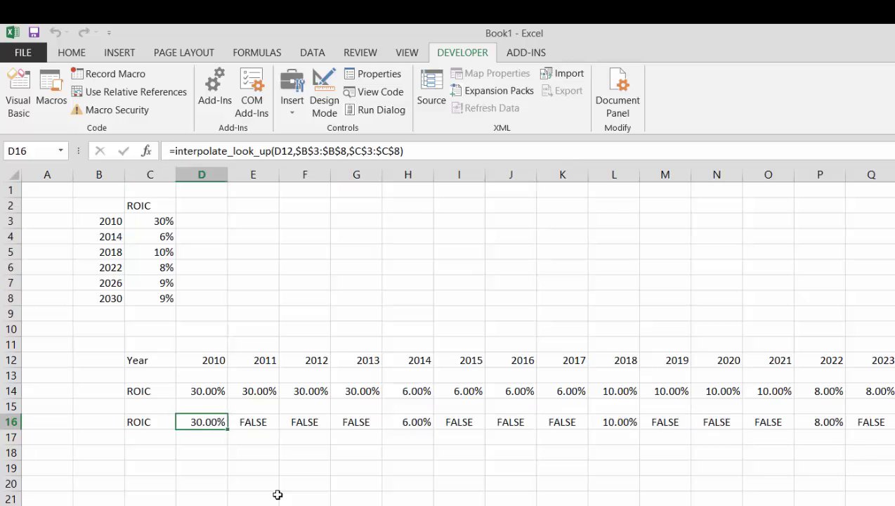
key(Right)
key(Right)
key(Right)
key(Right)
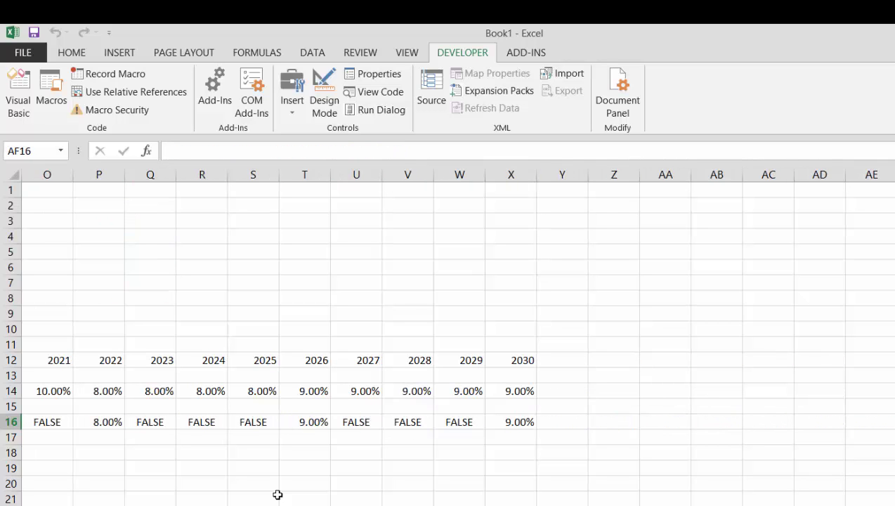
key(Left)
key(Left)
key(Left)
key(Left)
key(Left)
key(Left)
key(Left)
key(Left)
key(Left)
key(Left)
key(Left)
key(Left)
key(Left)
key(Left)
key(Left)
key(Left)
key(Left)
key(Left)
key(Left)
key(Left)
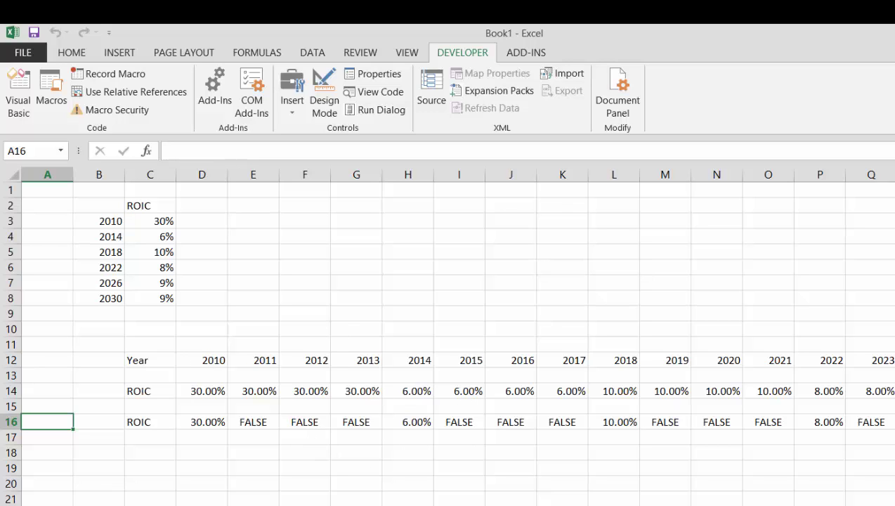
Switch to the Visual Basic editor and change the If condition to lookup_value < lookup_series(i + 1).
click(443, 491)
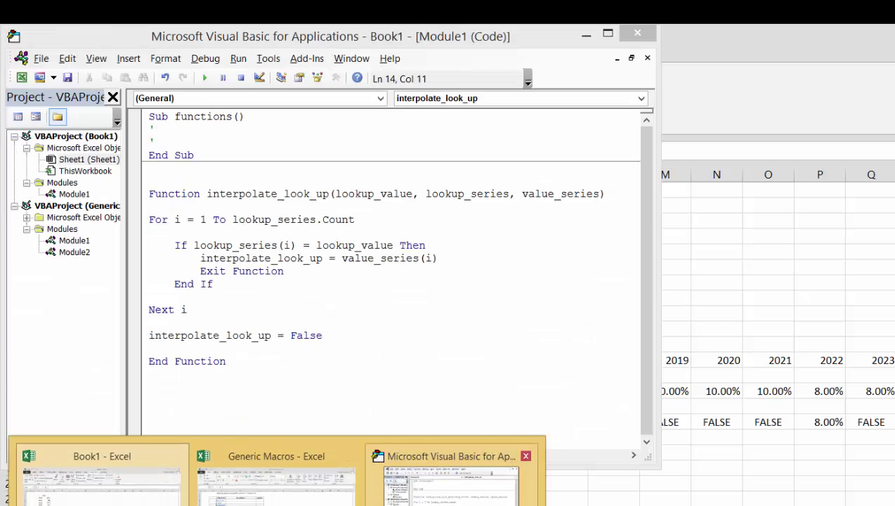
key(Up)
key(Up)
key(Up)
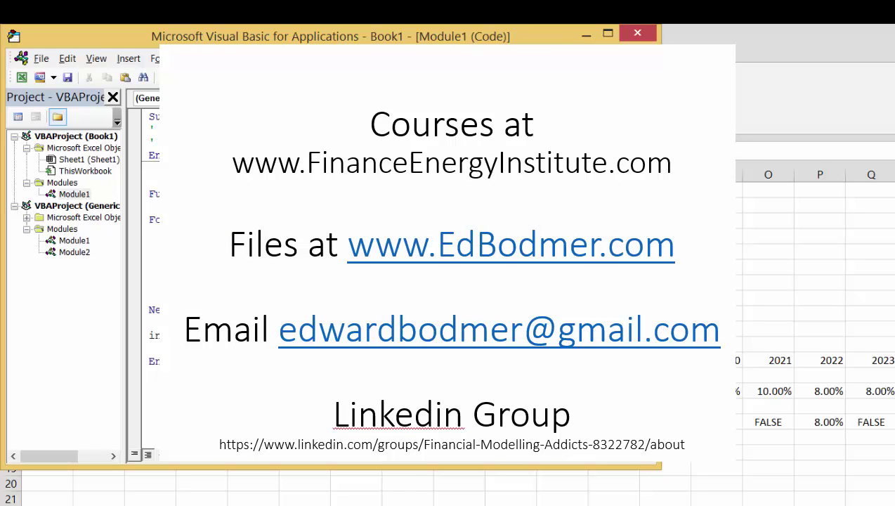
Return to the Book1 worksheet, re-enter the formula in D16 and copy it across row 16 with a recalculation.
key(alt+F11)
click(290, 489)
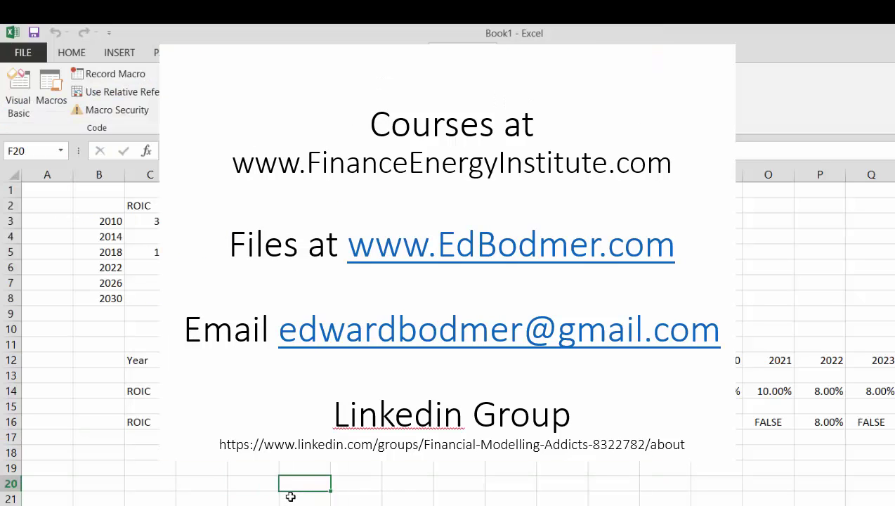
key(Up)
key(Up)
key(Up)
key(Left)
key(Up)
key(Left)
key(F2)
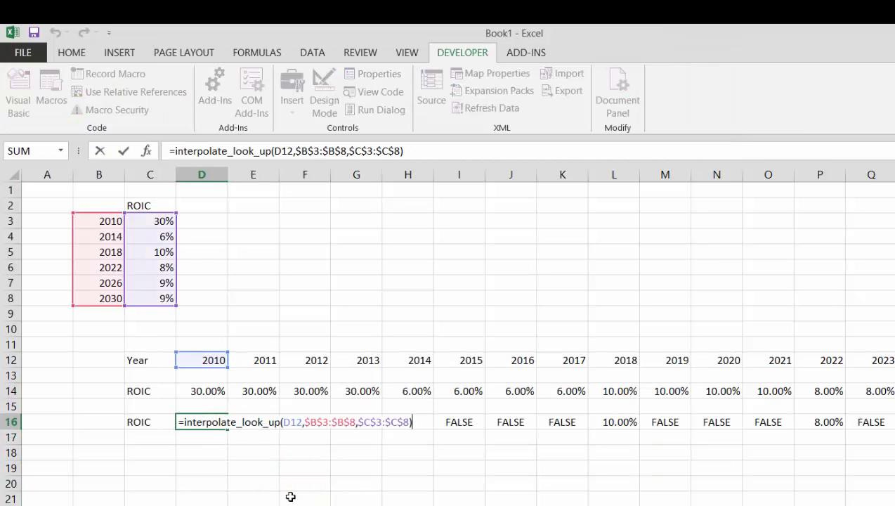
key(Return)
key(Up)
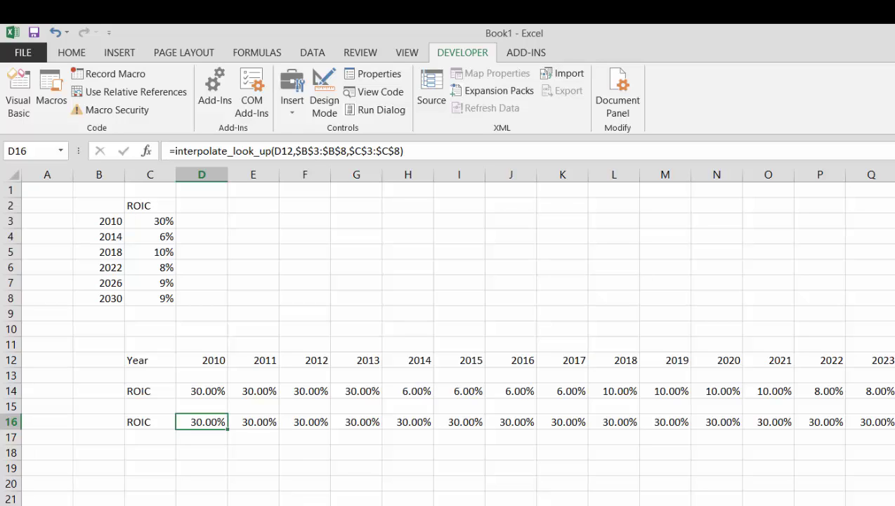
key(F10)
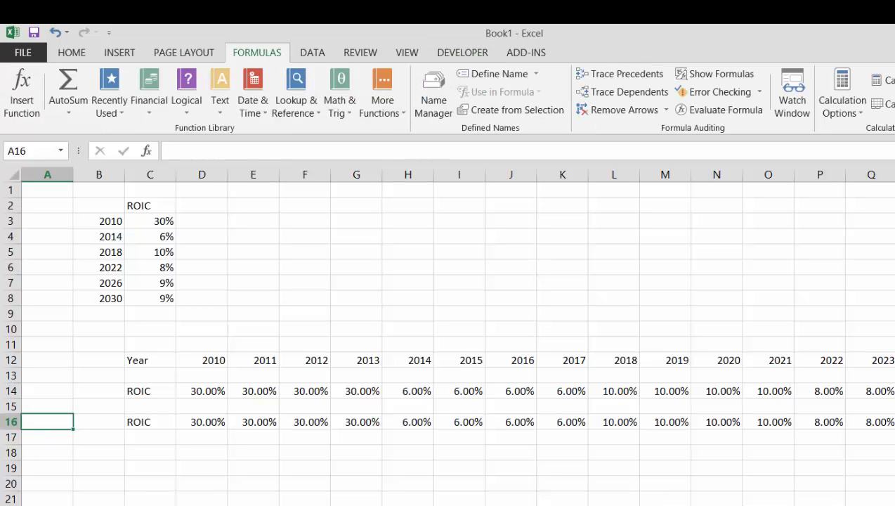
Review the For loop and If condition of interpolate_look_up in the Visual Basic editor.
click(450, 485)
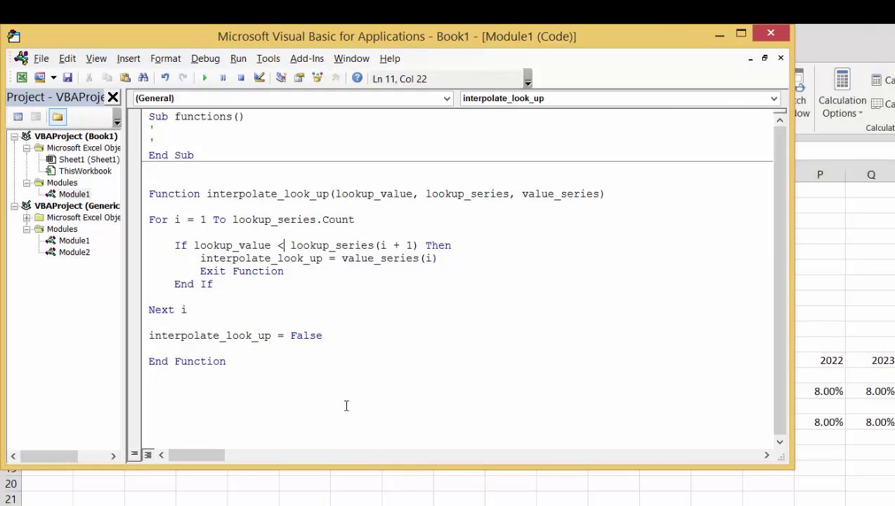
key(Up)
key(Up)
key(Right)
key(Down)
key(Down)
key(Up)
key(Down)
key(Left)
Return to the Book1 worksheet and inspect the formula in cell D16 without altering it.
click(246, 503)
key(Up)
key(Up)
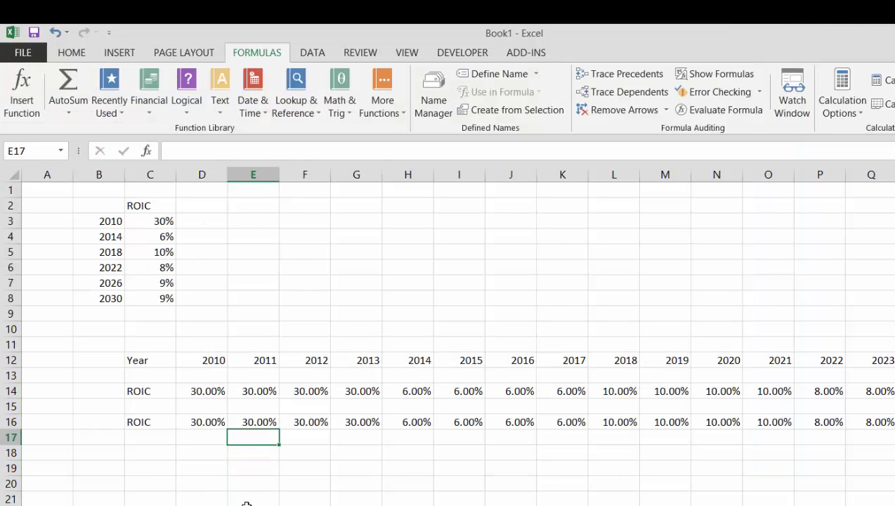
key(Up)
key(Left)
key(F2)
key(Escape)
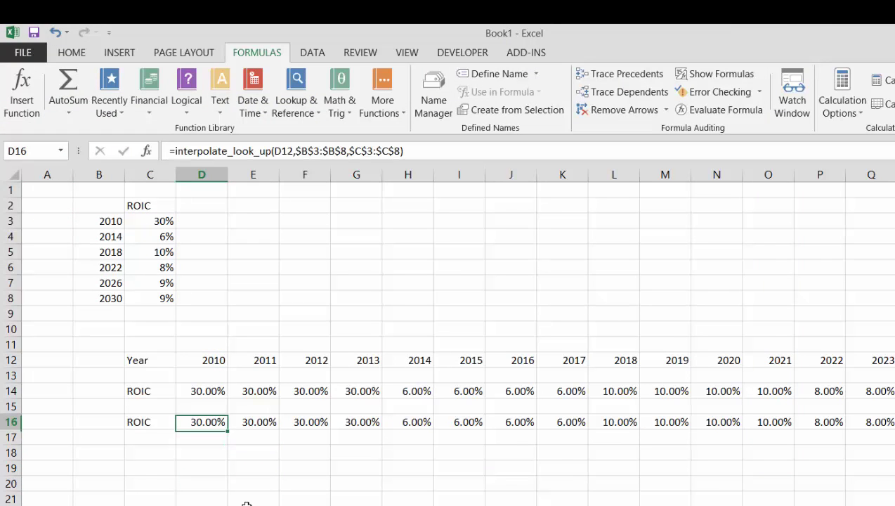
Compare the interpolate_look_up results in row 16 with the ROIC values in row 14 across the whole timeline.
key(Right)
key(Right)
key(Right)
key(Right)
key(Right)
key(Right)
key(Right)
key(Right)
key(Right)
key(Right)
key(Right)
key(Right)
key(Right)
key(Right)
key(Right)
key(Right)
key(Right)
key(Right)
key(Right)
key(Right)
key(Left)
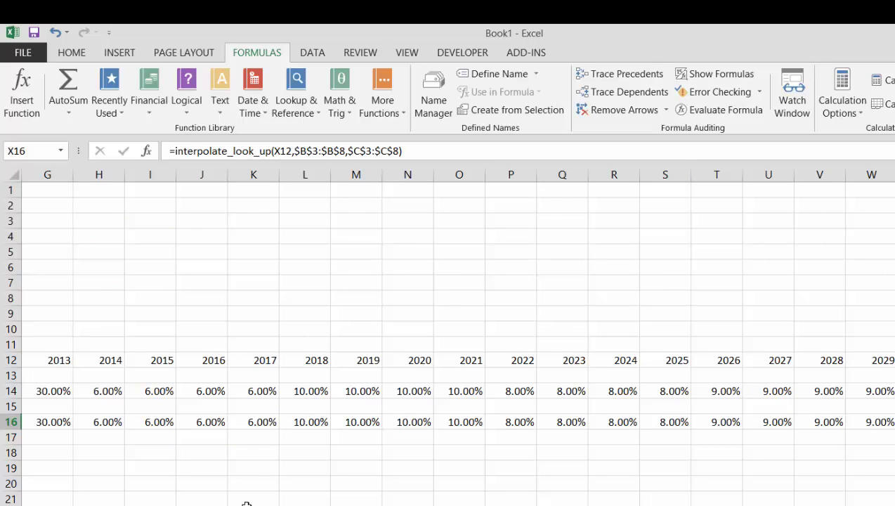
key(Left)
key(Left)
key(Left)
key(Left)
key(Left)
key(Left)
key(Left)
key(Left)
key(Left)
key(Left)
key(Left)
key(Left)
key(Left)
key(Left)
key(Left)
key(Left)
key(Left)
key(Left)
key(Left)
key(Left)
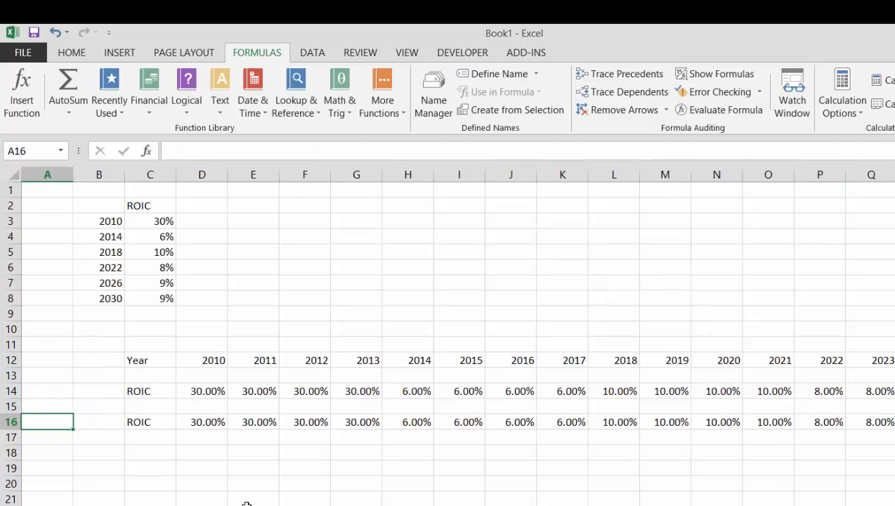
Scan the row 16 lookup results along the timeline through column U, and return to the start of the row.
key(Right)
key(Right)
key(Right)
key(Right)
key(Right)
key(Right)
key(Right)
key(Right)
key(Right)
key(Right)
key(Right)
key(Right)
key(Right)
key(Right)
key(Right)
key(Right)
key(Right)
key(Right)
key(Right)
key(Right)
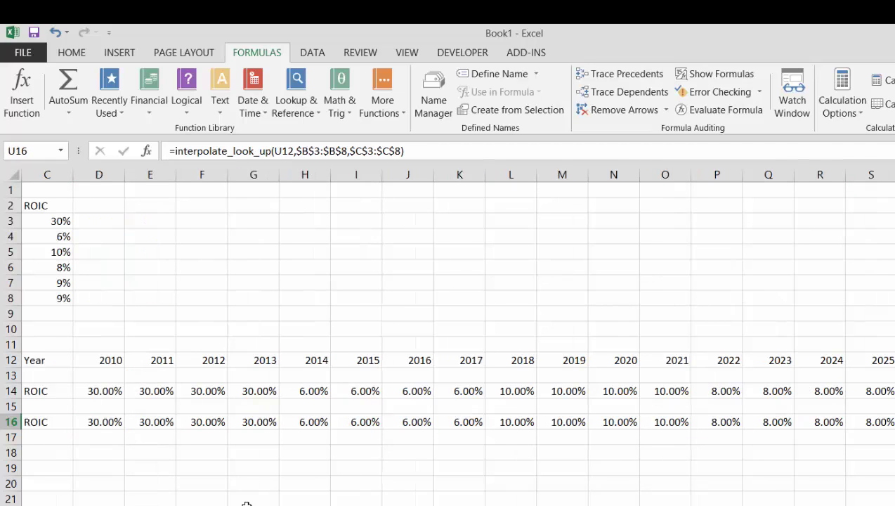
key(Left)
key(Left)
key(Left)
key(Left)
key(Left)
key(Left)
key(Left)
key(Left)
key(Left)
key(Left)
key(Left)
key(Left)
key(Left)
key(Left)
key(Left)
key(Left)
key(Left)
key(Left)
key(Left)
key(Left)
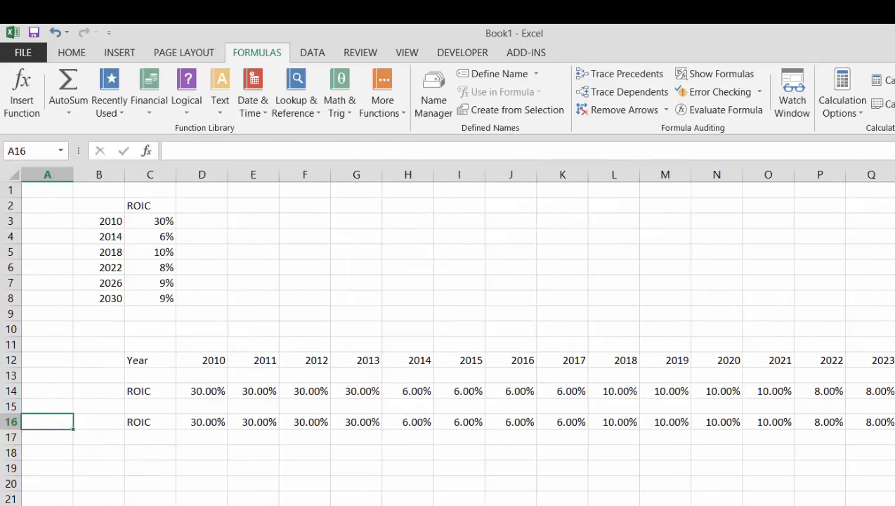
Switch from the worksheet to the Visual Basic editor with the Module1 code of interpolate_look_up.
mouse_move(276, 504)
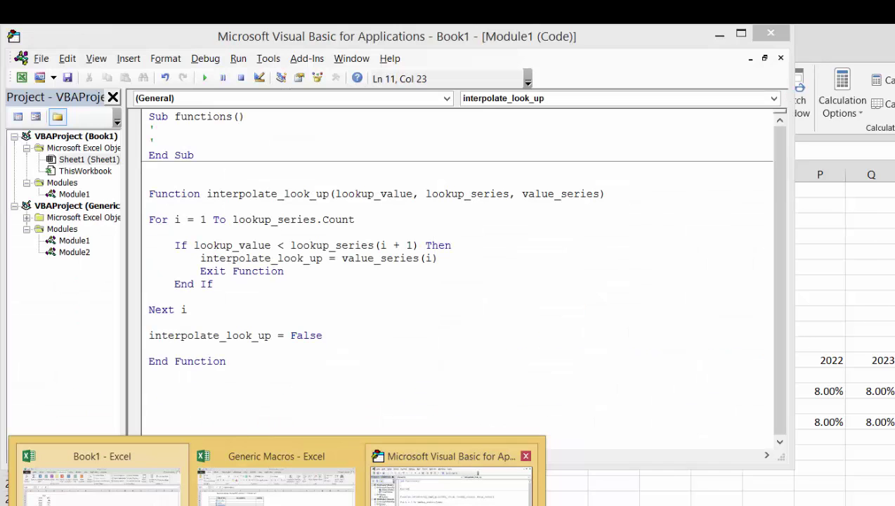
click(452, 486)
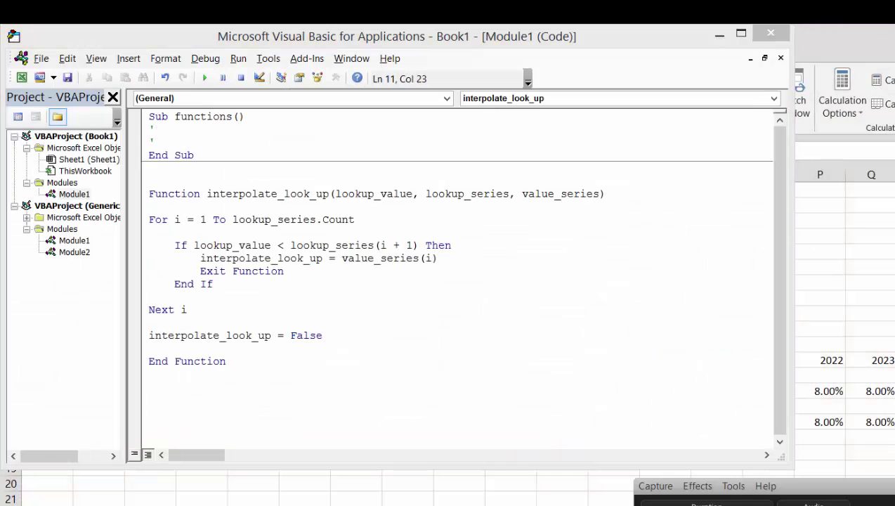
key(alt+F11)
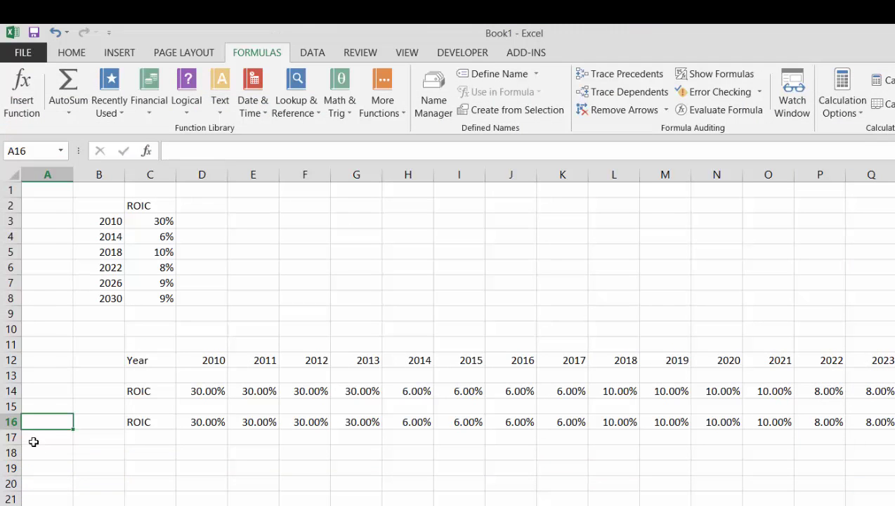
click(170, 442)
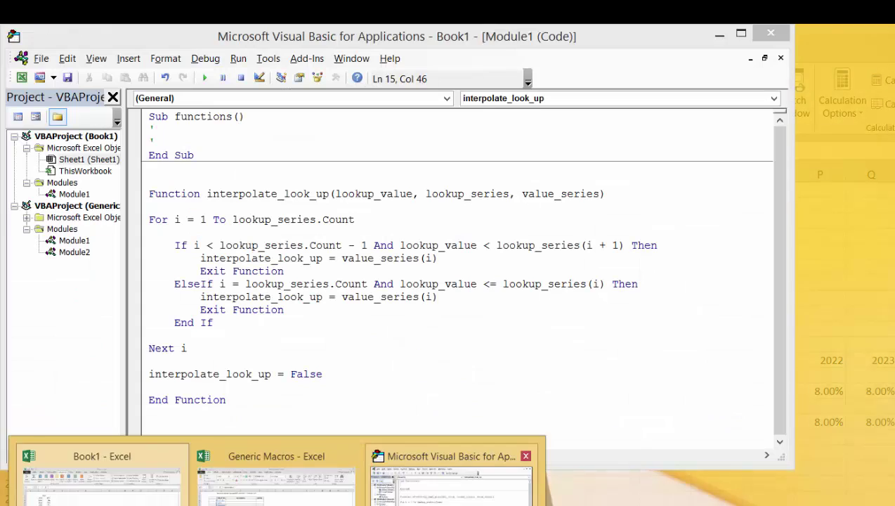
click(436, 466)
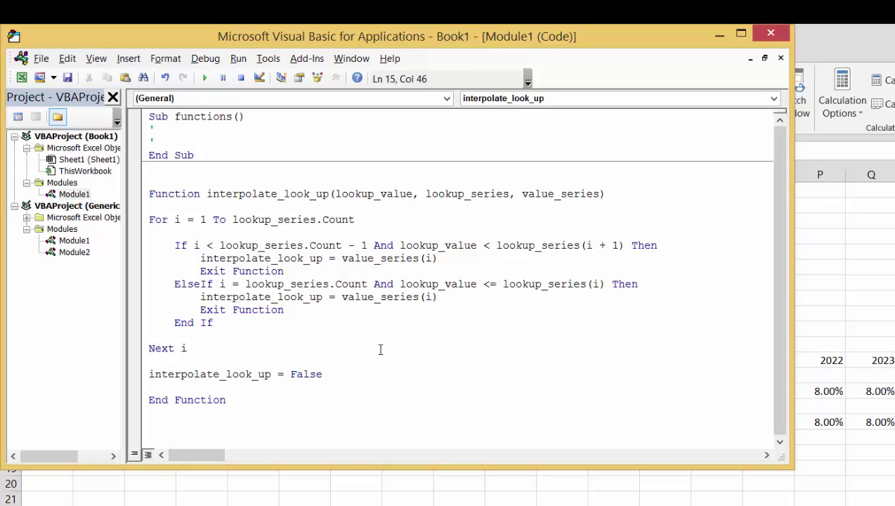
key(Down)
key(Down)
key(Up)
key(Up)
key(Up)
key(Up)
key(Up)
key(Up)
key(Up)
key(Up)
key(Up)
key(Up)
key(Down)
key(Return)
key(Return)
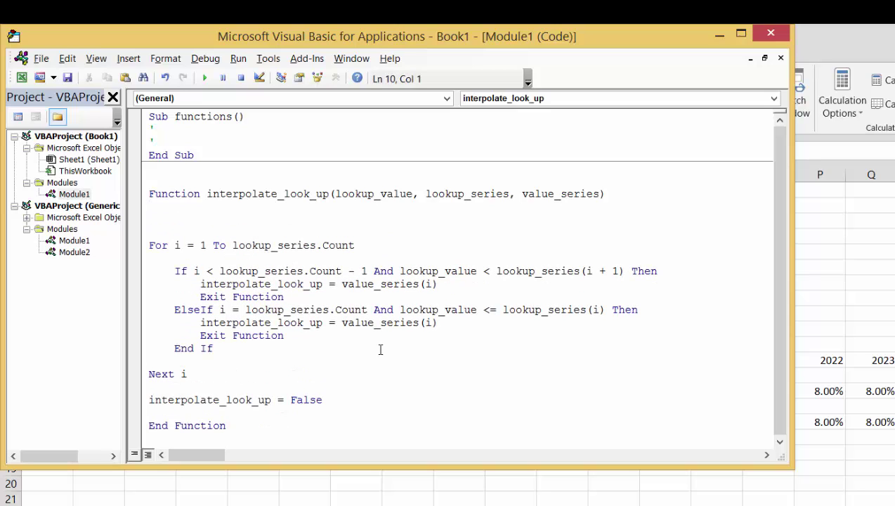
key(Up)
key(Return)
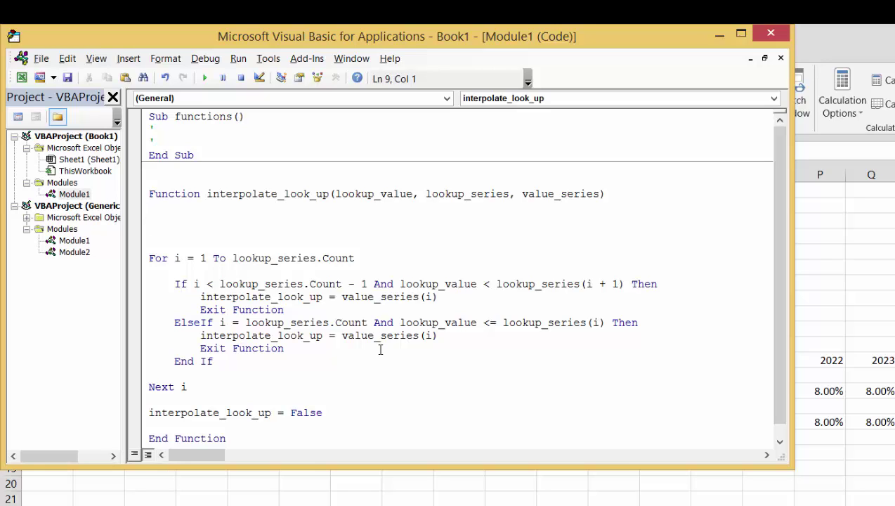
text(for i = 1 to 1000)
key(Return)
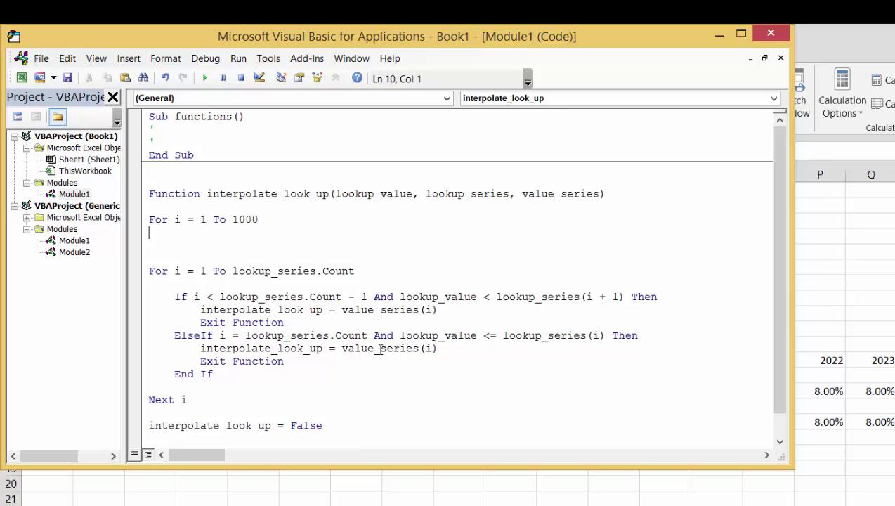
key(Tab)
text(if look)
key(BackSpace)
key(BackSpace)
key(BackSpace)
key(BackSpace)
key(BackSpace)
key(BackSpace)
key(BackSpace)
key(BackSpace)
key(BackSpace)
key(BackSpace)
key(BackSpace)
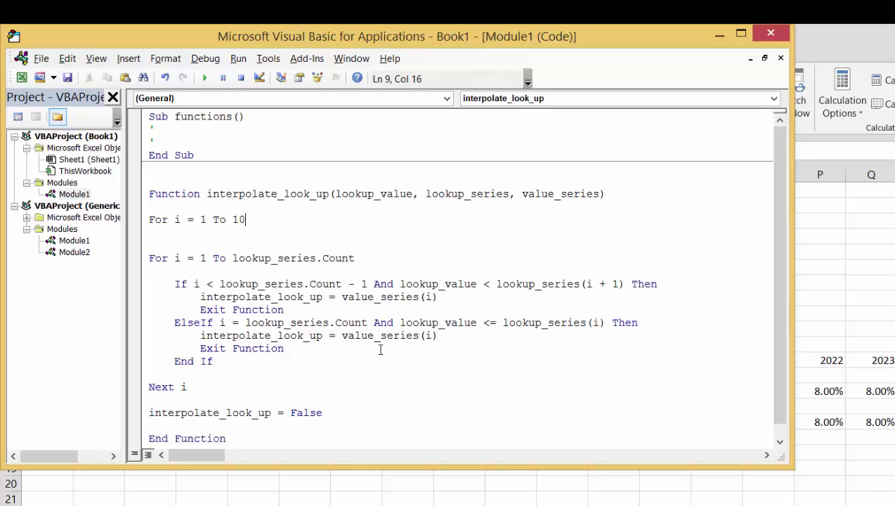
key(BackSpace)
key(BackSpace)
key(BackSpace)
key(BackSpace)
key(BackSpace)
key(BackSpace)
key(BackSpace)
key(BackSpace)
key(BackSpace)
key(BackSpace)
key(BackSpace)
key(BackSpace)
key(BackSpace)
key(BackSpace)
key(BackSpace)
key(BackSpace)
key(Down)
key(Down)
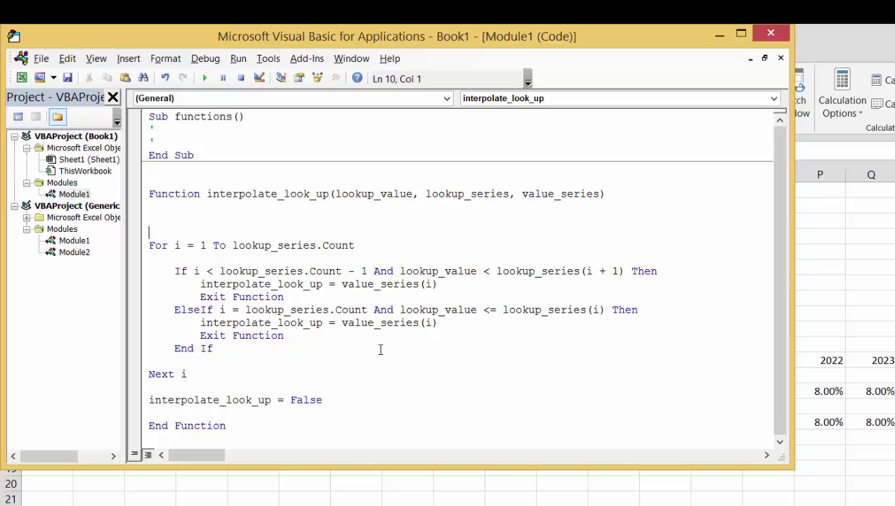
key(BackSpace)
Rename the function in its declaration line to basic_look_up, keeping the same three arguments.
key(Up)
key(Up)
key(Right)
key(Right)
key(Right)
key(Right)
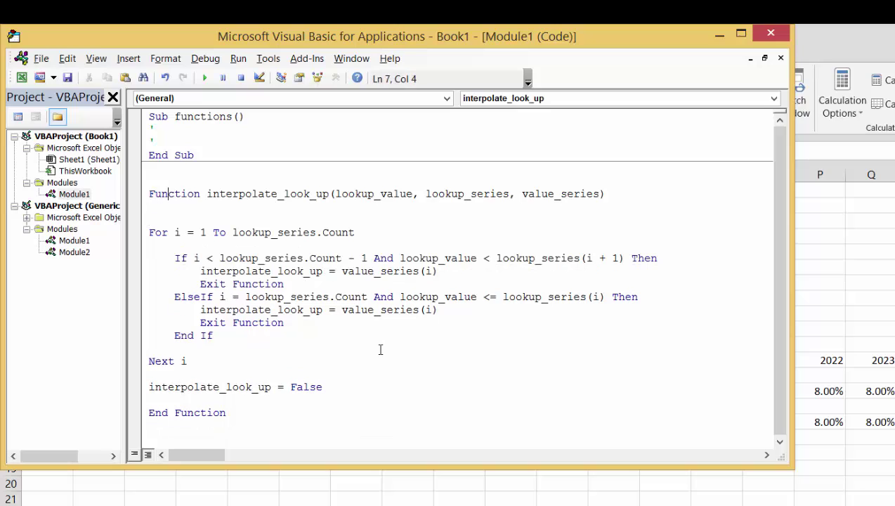
key(Right)
key(Right)
key(Right)
key(Right)
key(Right)
text(bas)
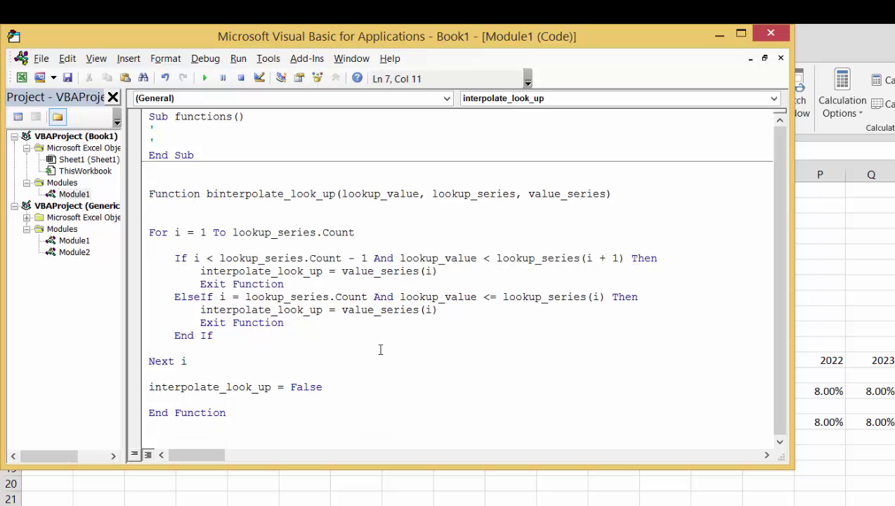
text(ic)
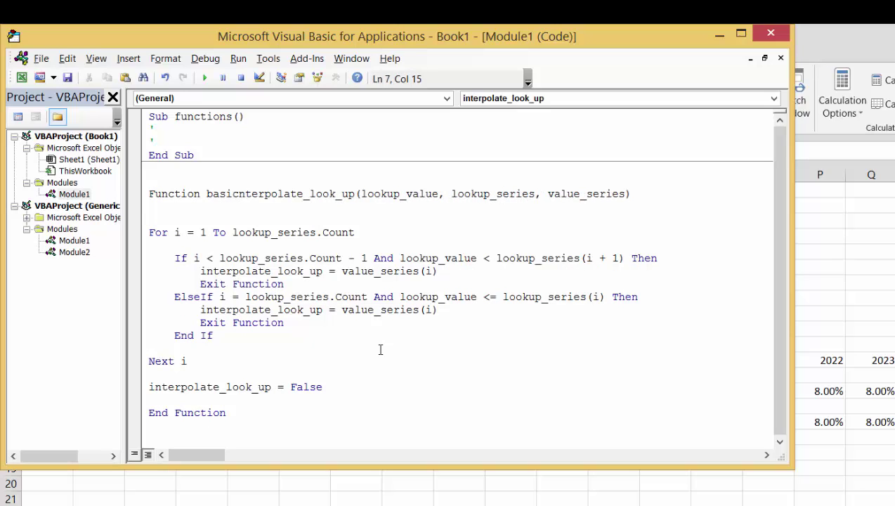
key(Delete)
key(Delete)
key(Delete)
key(Delete)
key(Delete)
key(Delete)
key(Delete)
key(Delete)
key(Delete)
key(Delete)
key(Delete)
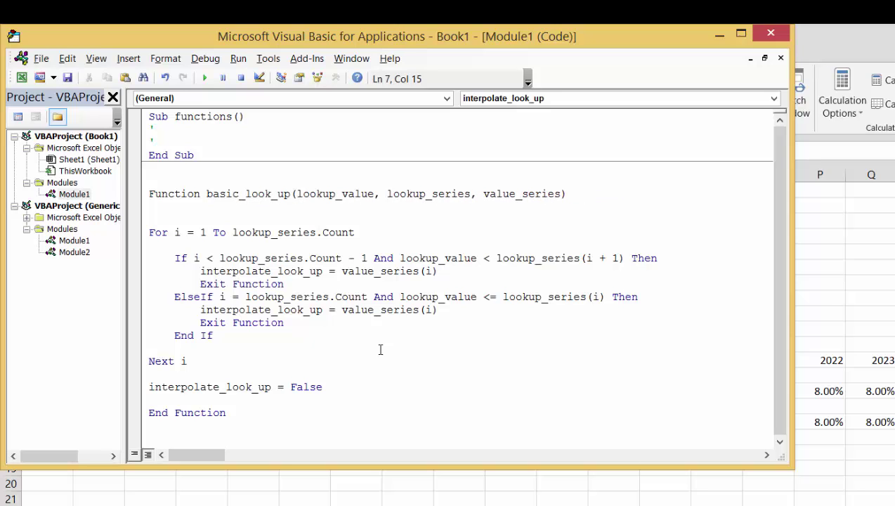
Change the return assignment in the first If branch to basic_look_up = value_series(i).
key(Down)
key(Down)
key(Down)
key(Down)
key(Down)
key(Down)
key(Left)
key(Left)
key(Left)
key(Left)
key(Left)
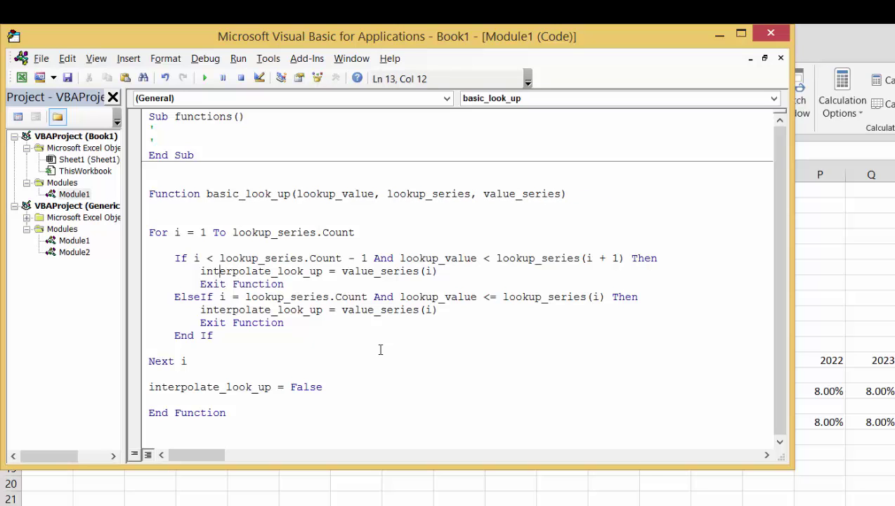
key(Left)
text(basic)
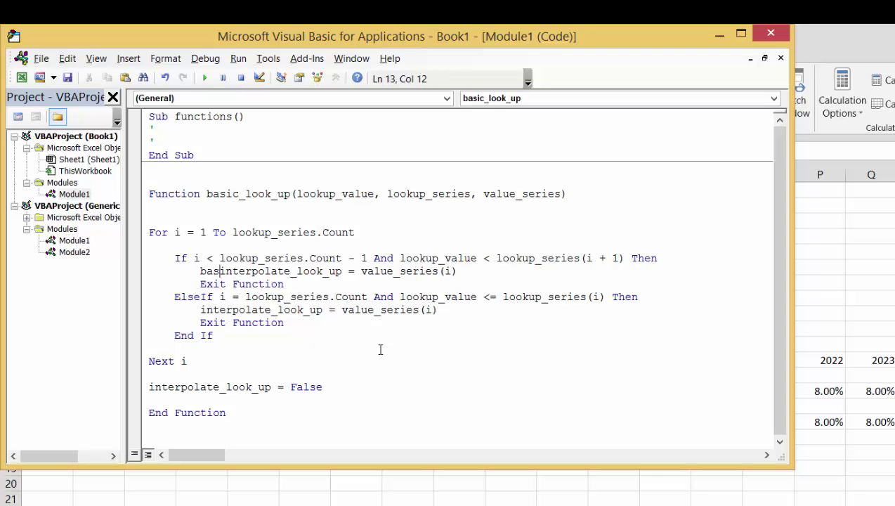
key(Delete)
key(Delete)
key(Delete)
key(Delete)
key(Delete)
key(Delete)
key(Delete)
key(Delete)
key(Delete)
key(Delete)
key(Delete)
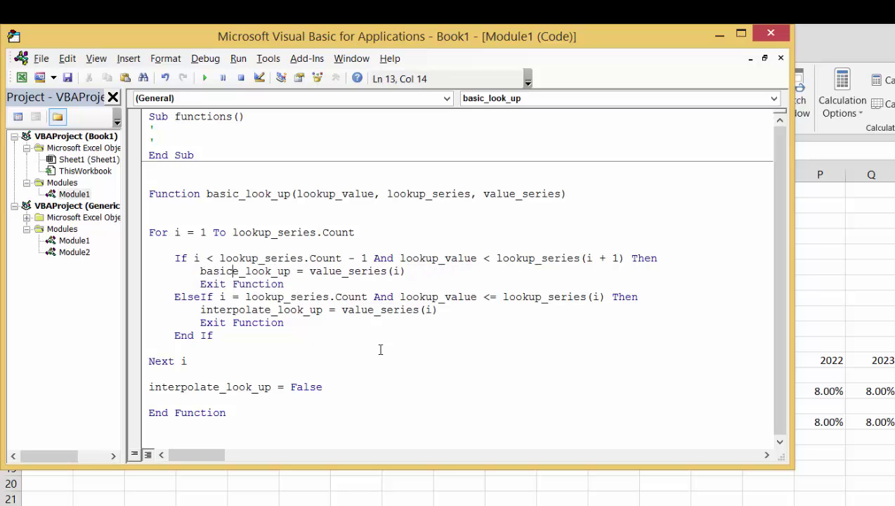
Change the return assignment in the ElseIf branch to basic_look_up = value_series(i).
key(Down)
key(Down)
key(Down)
key(Left)
key(Left)
key(Left)
key(Left)
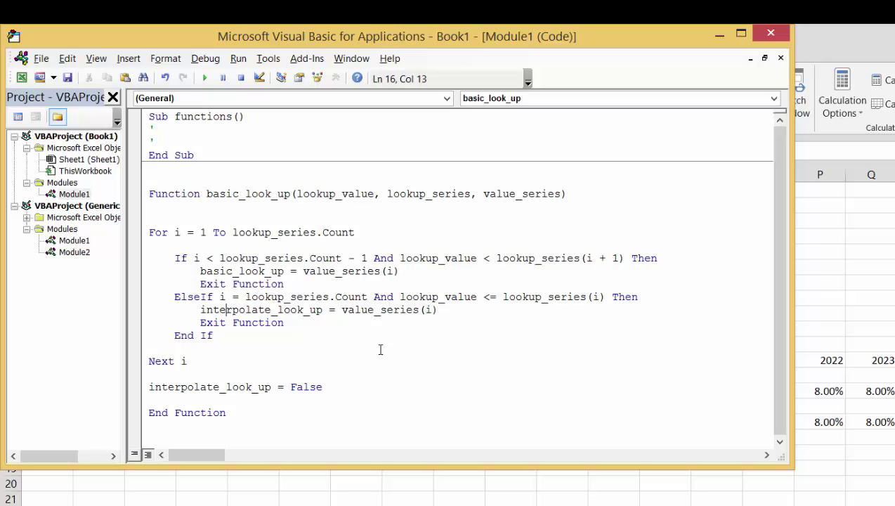
key(Left)
text(basic)
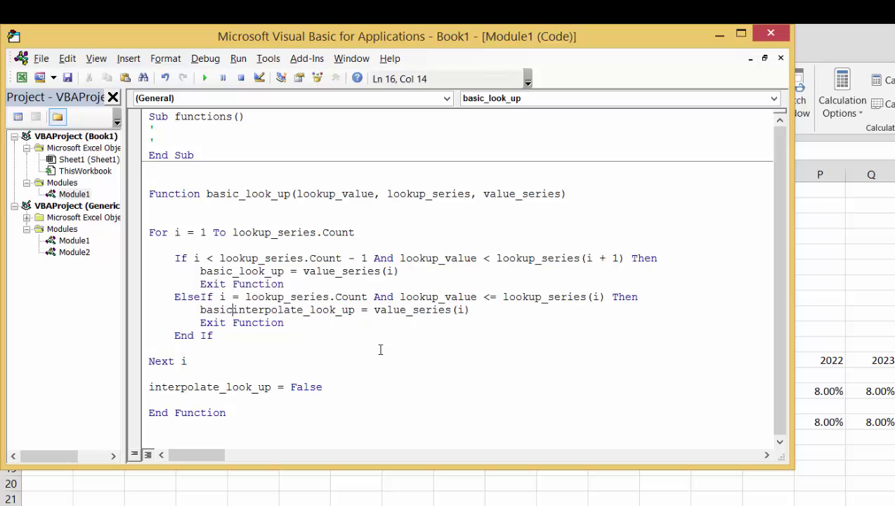
key(Delete)
key(Delete)
key(Delete)
key(Delete)
key(Delete)
key(Delete)
key(Delete)
key(Delete)
key(Delete)
key(Delete)
key(Delete)
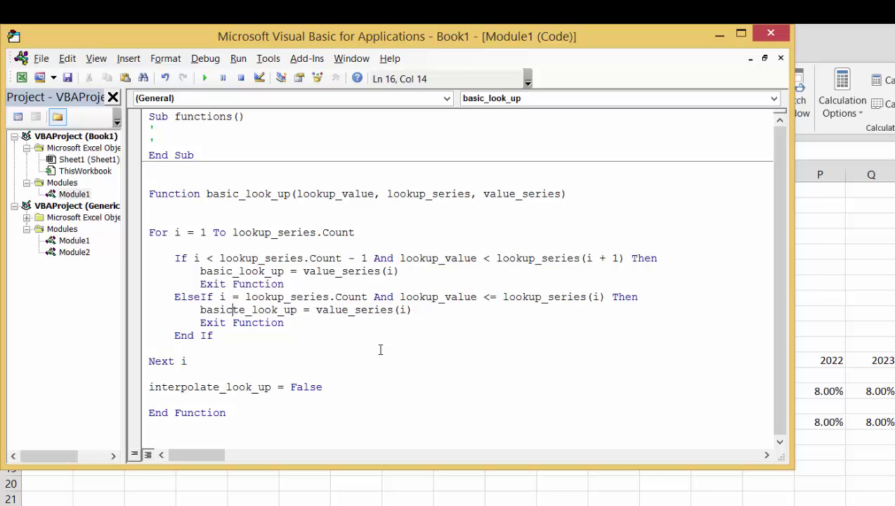
Change the fallback assignment after the loop to basic_look_up = False.
key(Down)
key(Down)
key(Down)
key(Down)
key(Down)
key(Down)
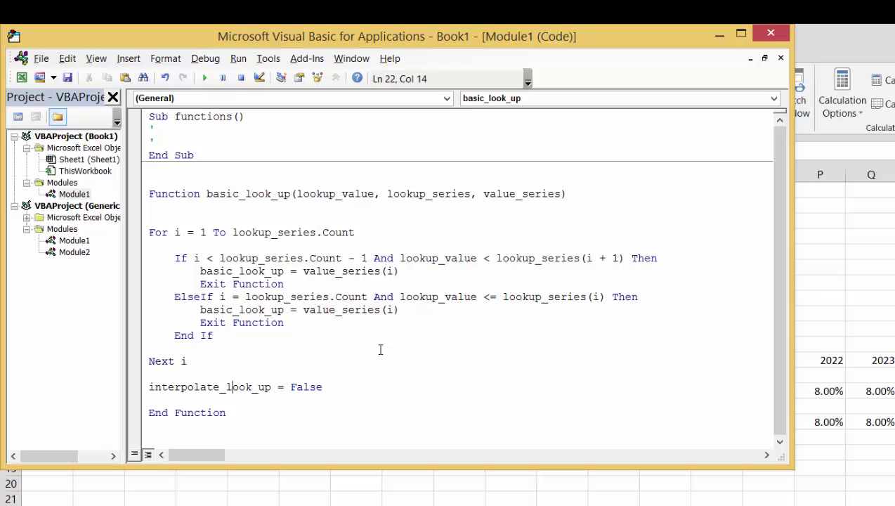
key(Left)
key(Left)
key(BackSpace)
key(BackSpace)
key(BackSpace)
key(BackSpace)
key(BackSpace)
key(BackSpace)
key(BackSpace)
key(BackSpace)
key(BackSpace)
key(BackSpace)
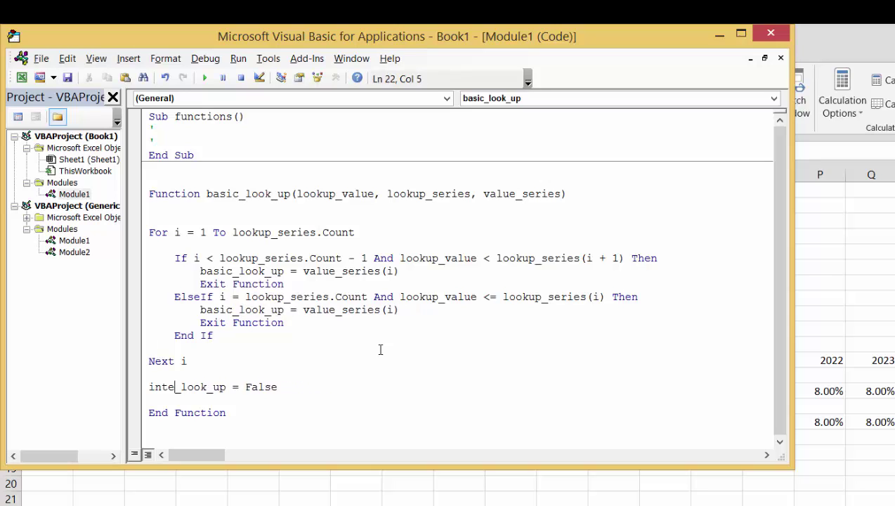
key(BackSpace)
text(basic)
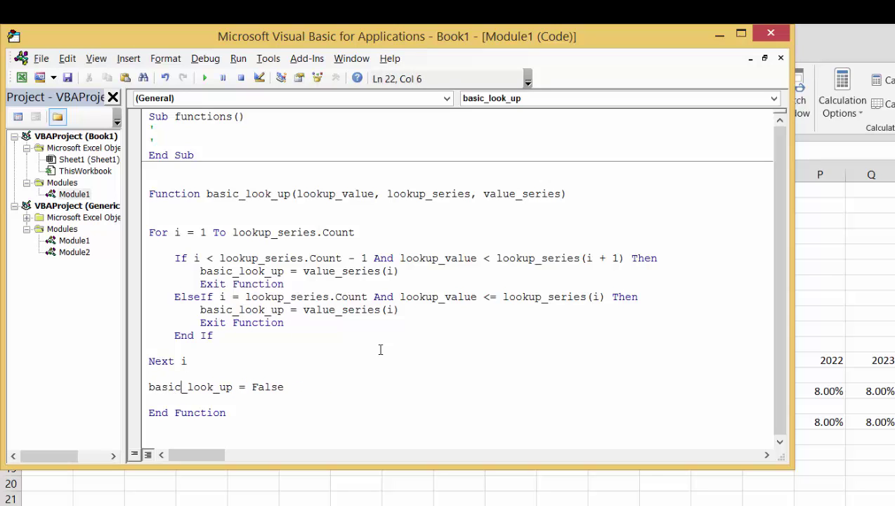
Duplicate the basic_look_up function's code below its End Function line.
key(Up)
key(Up)
key(Up)
key(Up)
key(Up)
key(Up)
key(Up)
key(Up)
key(Up)
key(Up)
key(Up)
key(Up)
key(Up)
key(Up)
key(Home)
key(shift+Down)
key(shift+Down)
key(shift+Down)
key(shift+Down)
key(shift+Down)
key(shift+Down)
key(shift+Down)
key(shift+Down)
key(shift+Down)
key(shift+Down)
key(shift+Down)
key(shift+Down)
key(shift+Down)
key(shift+Down)
key(shift+Down)
key(shift+Down)
key(shift+Down)
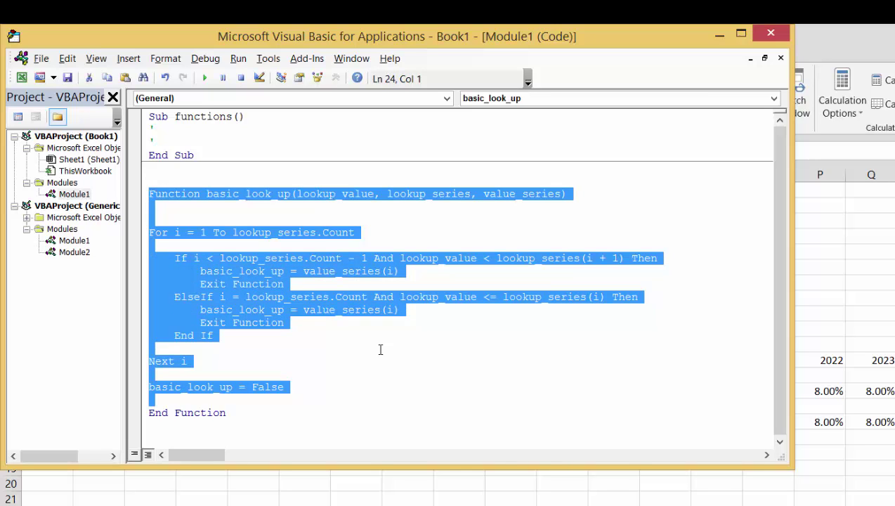
key(ctrl+c)
key(Down)
key(Return)
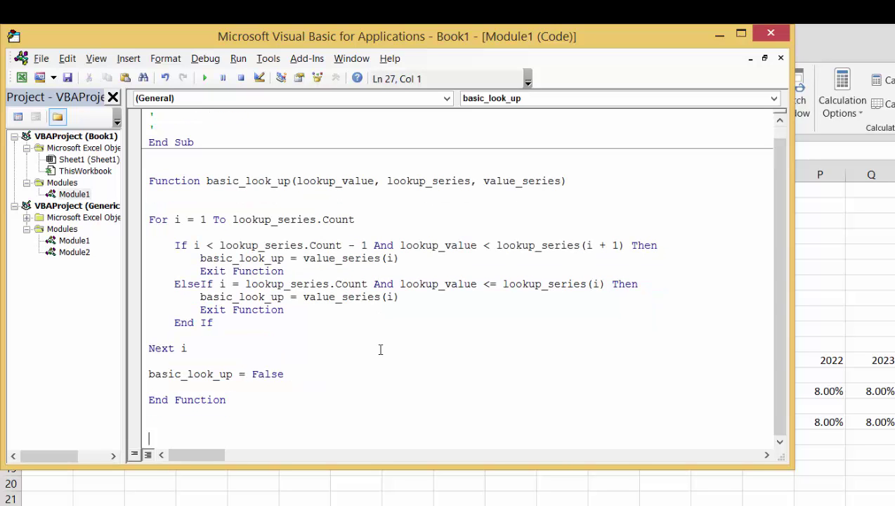
key(ctrl+v)
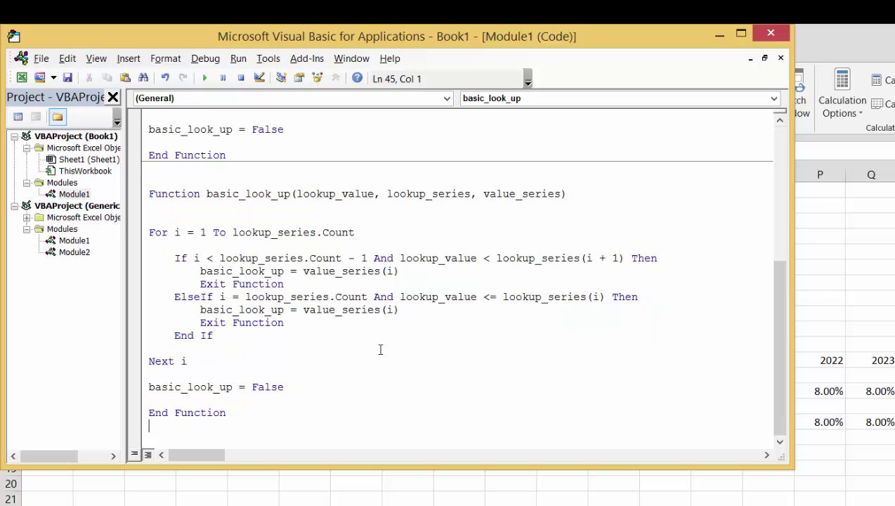
Insert a loop line For i = 1 To 1000 beneath the declaration of the copied function.
key(Up)
key(Up)
key(Up)
key(Up)
key(Up)
key(Up)
key(Up)
key(Up)
key(Up)
key(Up)
key(Up)
key(Up)
key(Up)
key(Up)
key(Up)
key(Up)
key(Return)
key(Return)
key(Up)
text(f)
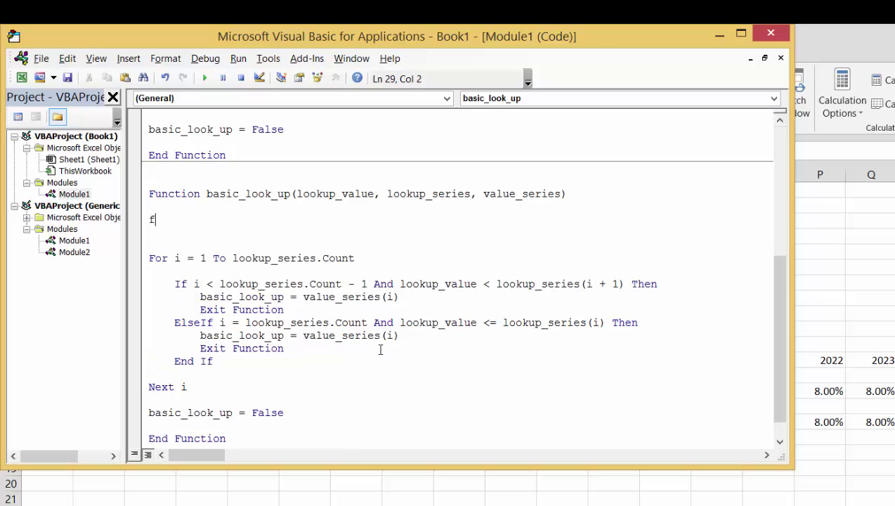
text(or i = 1 to 1oo)
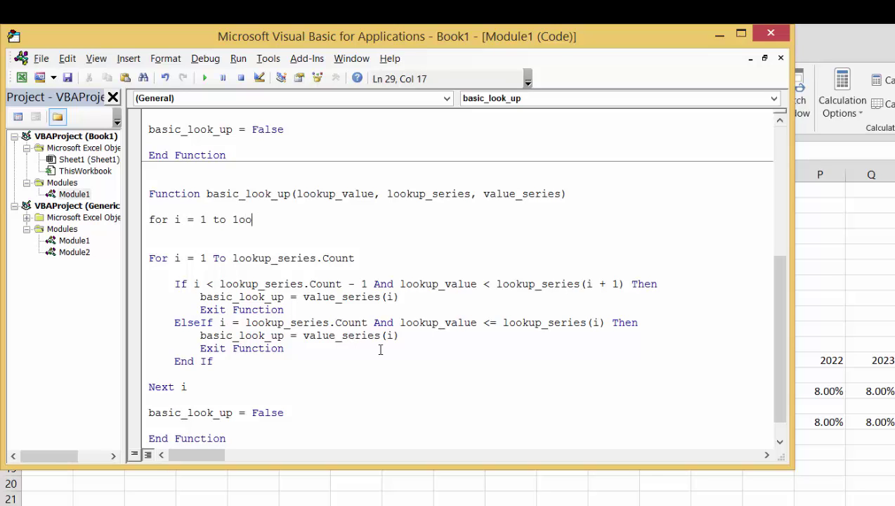
key(BackSpace)
key(BackSpace)
key(BackSpace)
text(1000)
Rename the copied function in its declaration line to long_look_up.
key(Up)
key(Up)
key(Left)
key(Left)
key(BackSpace)
key(BackSpace)
key(BackSpace)
key(BackSpace)
key(BackSpace)
text(lo)
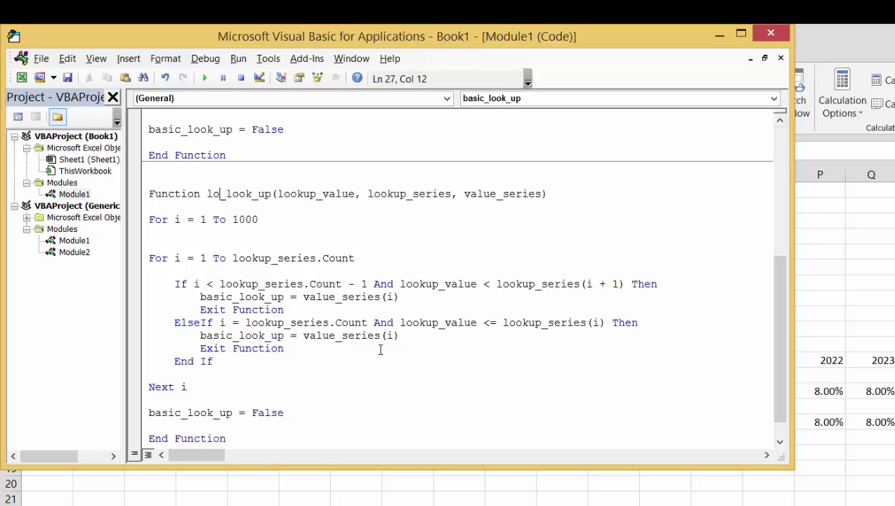
text(ng)
Add a line under For i = 1 To 1000 and begin an indented If condition with look_value =.
key(Down)
key(Down)
key(Down)
key(Down)
key(Down)
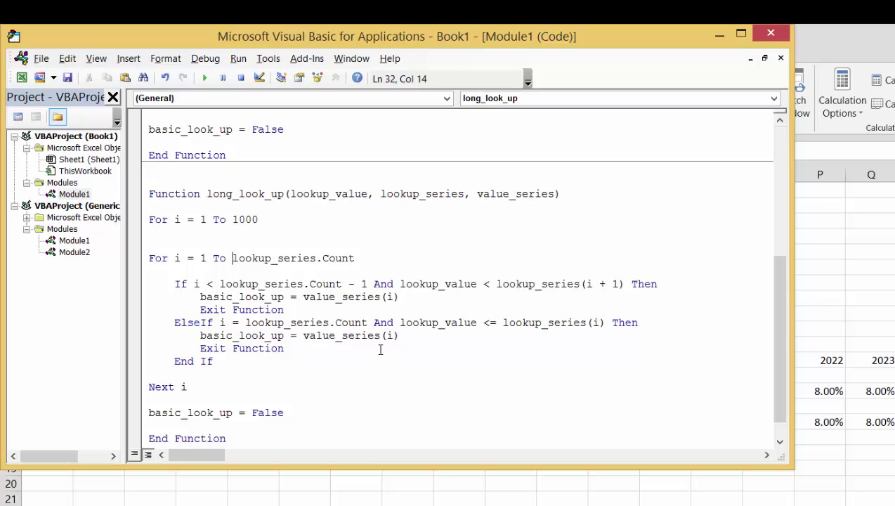
key(Up)
key(Up)
key(Return)
key(Up)
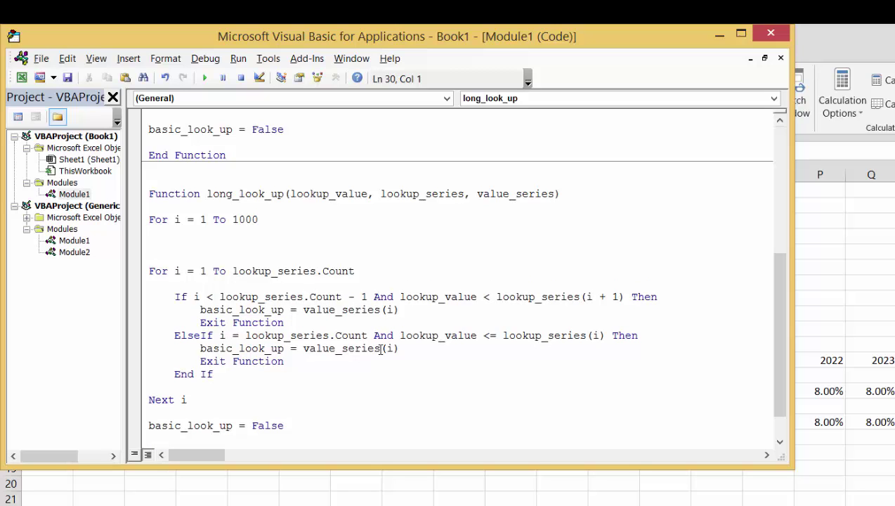
key(Tab)
text(if look_value =)
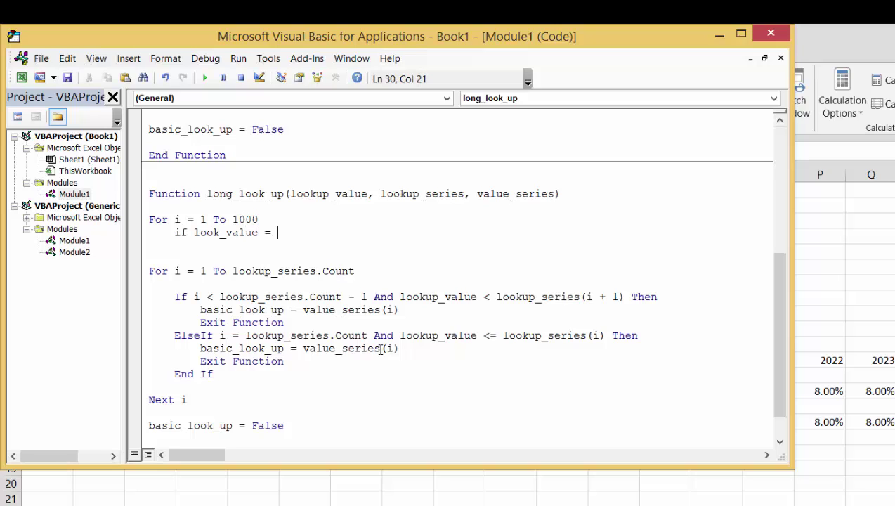
Replace the look_value comparison in the new If line with a call to worksheetfunction.IsNumber.
key(BackSpace)
key(BackSpace)
key(BackSpace)
key(BackSpace)
key(BackSpace)
key(BackSpace)
key(BackSpace)
key(BackSpace)
key(BackSpace)
key(BackSpace)
key(BackSpace)
key(BackSpace)
key(BackSpace)
text(i)
key(BackSpace)
text(wo)
key(BackSpace)
text(orksheetfunction)
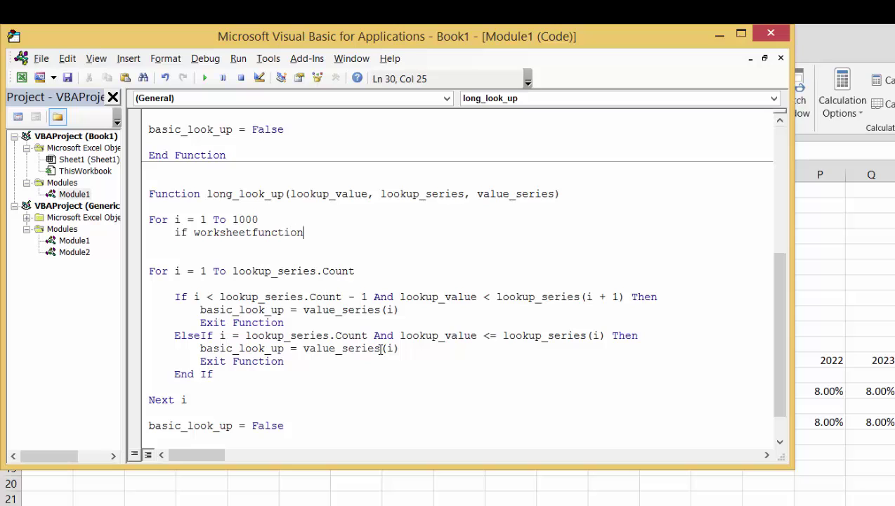
text(.is)
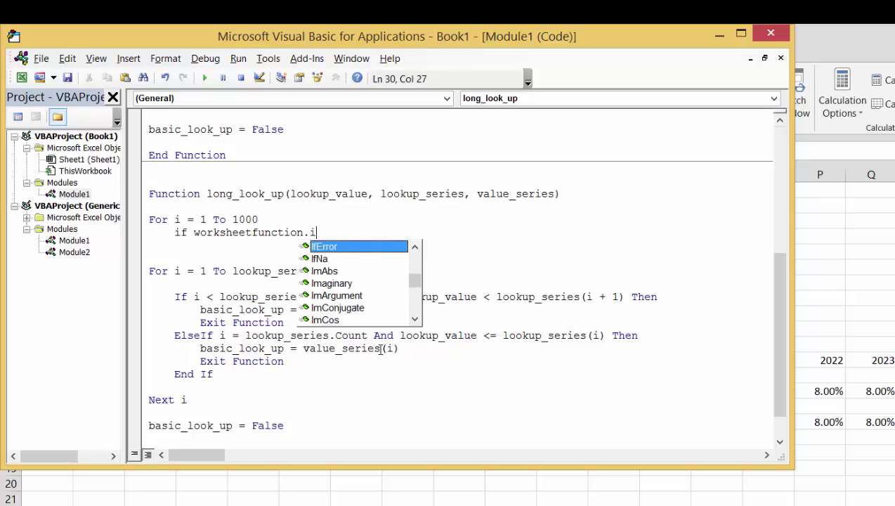
key(Down)
key(Down)
key(Down)
key(Down)
key(Down)
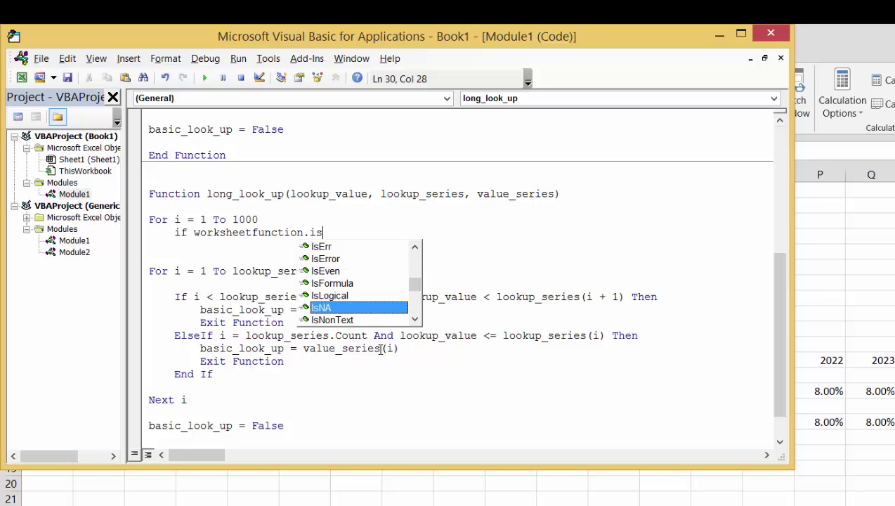
key(Down)
key(Down)
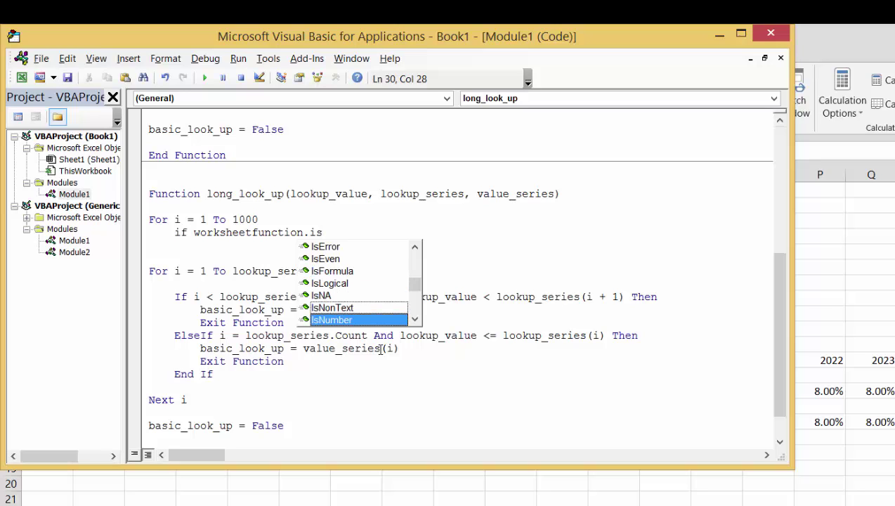
key(Tab)
Give IsNumber the argument lookup_series(i) and complete the If condition with then.
text((l)
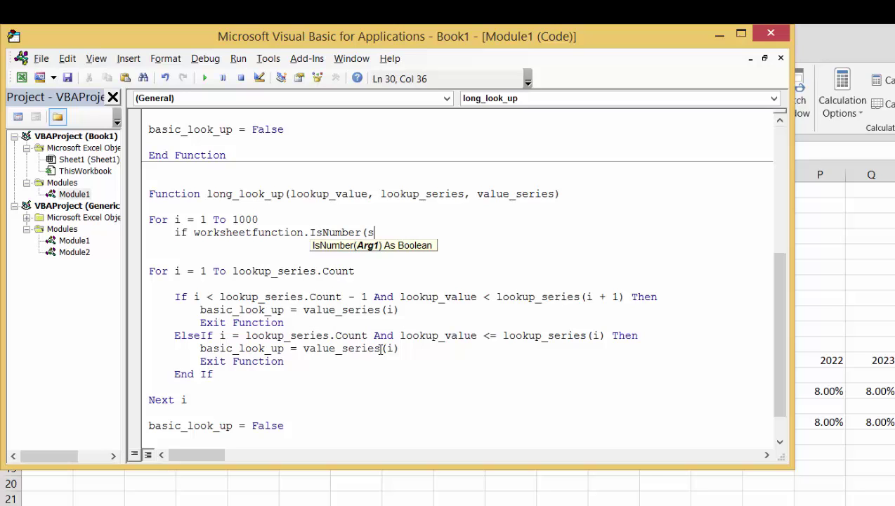
text(ook_up)
key(BackSpace)
key(BackSpace)
key(BackSpace)
text(up_)
key(BackSpace)
text(_series)
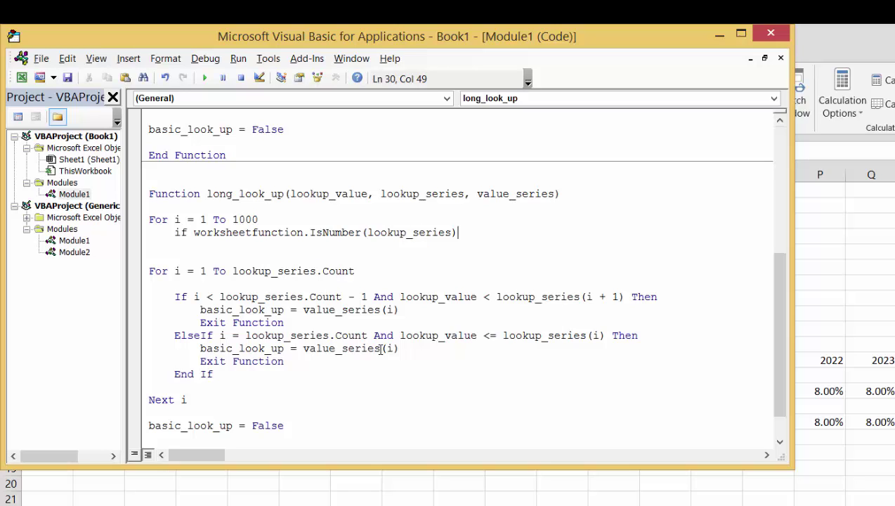
text((i))
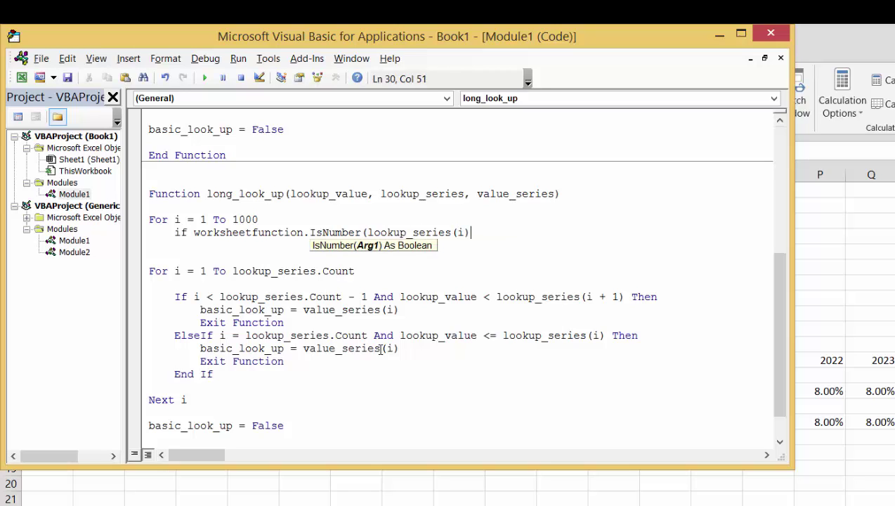
text() then)
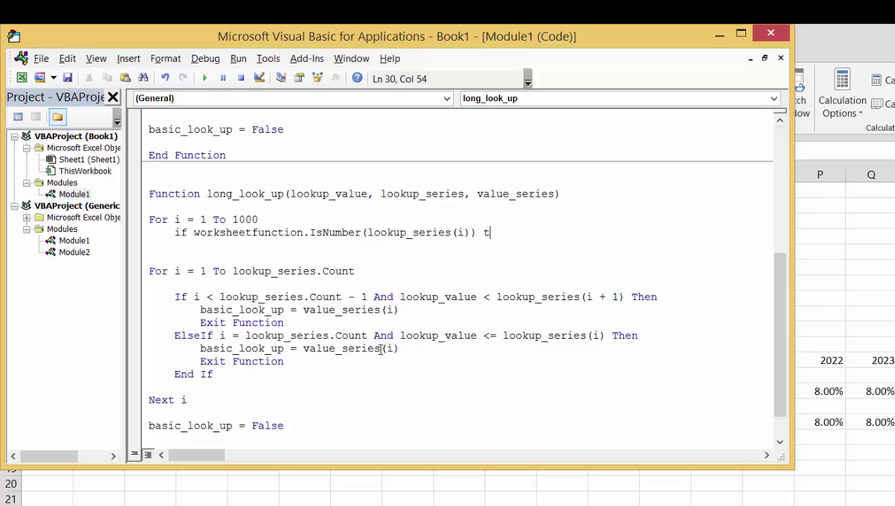
Commit the IsNumber If line and add a count = 1 line above For i = 1 To 1000 in long_look_up.
key(Return)
key(Up)
key(Up)
key(Up)
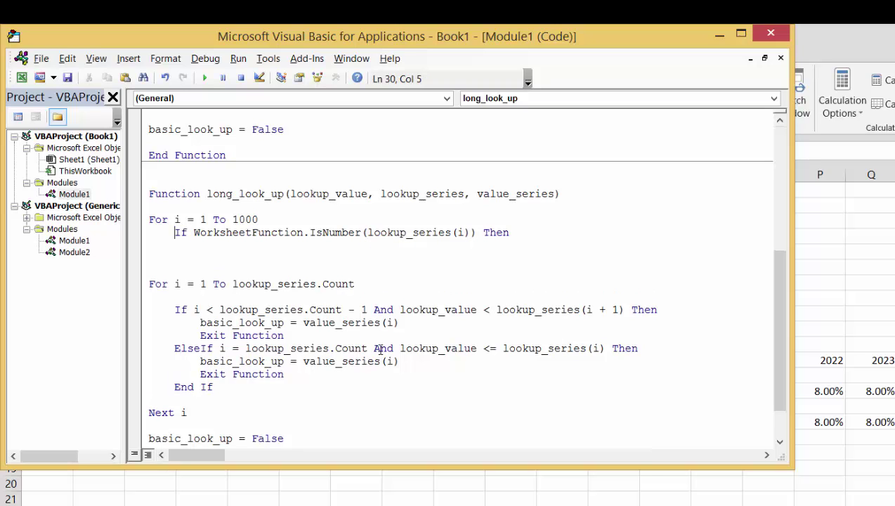
key(Return)
text(c)
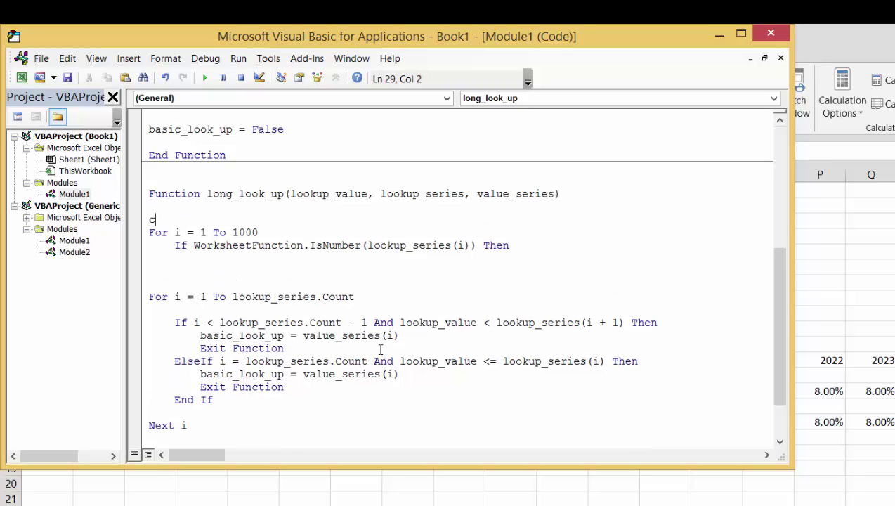
text(ount = 1)
Under the IsNumber condition, add an indented line reading count = count + 1.
key(Down)
key(Down)
key(Down)
key(Tab)
text(count = count)
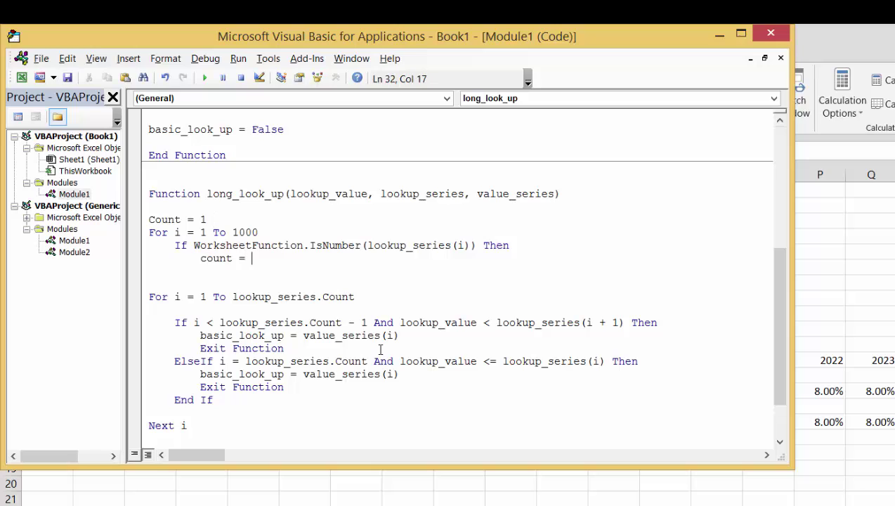
text( =)
key(BackSpace)
text(+ 1)
Add the statement Option Base 1 at the very start of the module, above Sub functions().
key(Up)
key(Up)
key(Up)
key(Up)
key(Up)
key(Up)
key(Up)
key(Up)
key(Up)
key(Up)
key(Up)
key(Up)
key(Up)
key(Up)
key(Up)
key(Up)
key(Up)
key(Up)
key(Up)
key(Up)
key(Up)
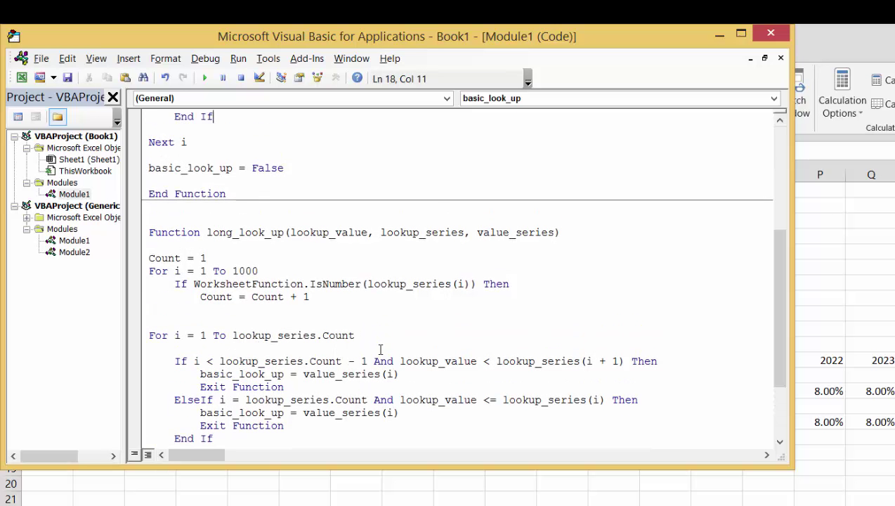
key(Left)
key(Left)
key(Left)
key(Left)
key(Left)
key(Left)
key(Left)
key(Left)
key(Left)
key(Left)
key(Left)
key(Left)
key(Left)
key(Left)
key(Left)
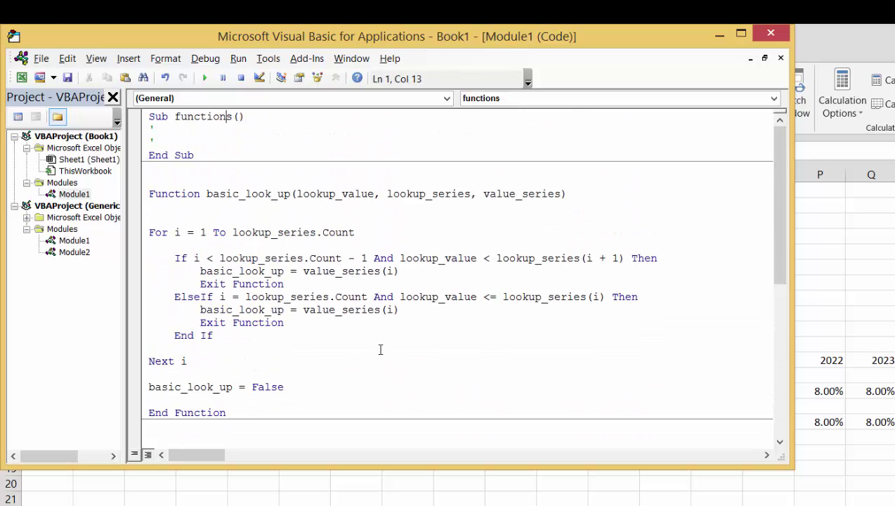
key(Return)
key(Up)
text(o)
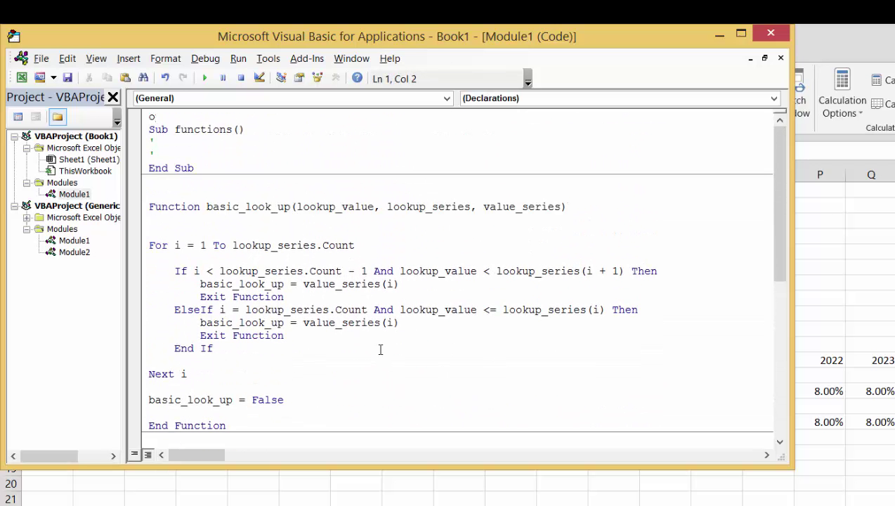
text(ption base 1)
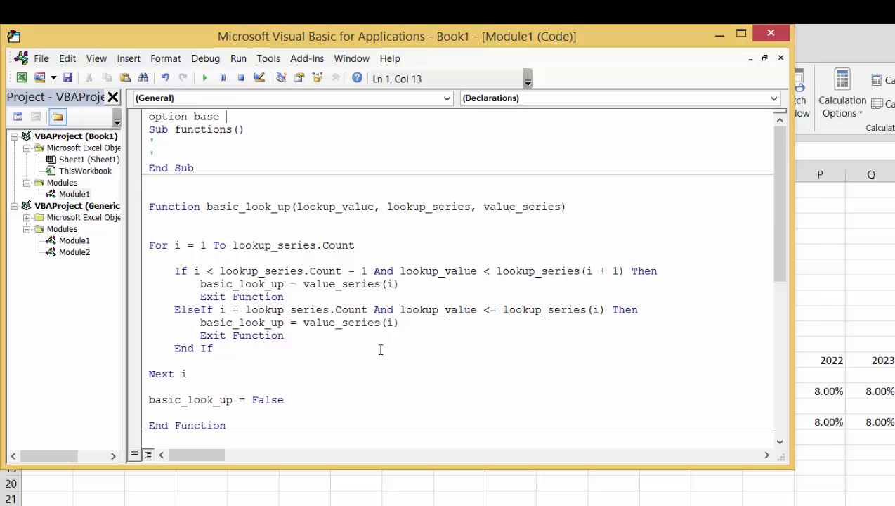
key(Return)
Switch to the Excel worksheet and re-enter the existing interpolate_look_up formula in D16 to recalculate it.
key(Down)
key(Down)
key(Down)
key(Down)
key(Down)
key(Down)
key(Down)
key(Down)
key(Down)
key(Down)
key(Down)
key(Down)
key(Down)
key(Down)
key(Down)
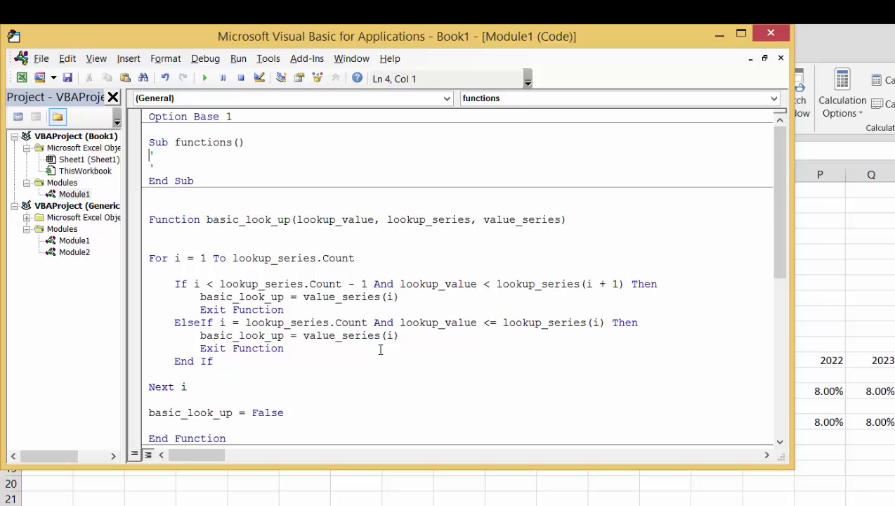
key(alt+F11)
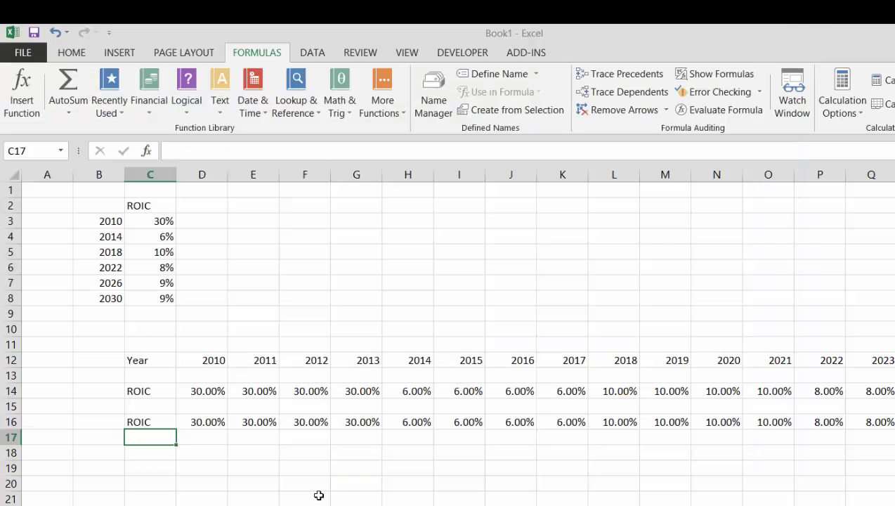
click(320, 492)
key(Up)
key(Up)
key(Up)
key(Up)
key(Left)
key(Left)
key(F2)
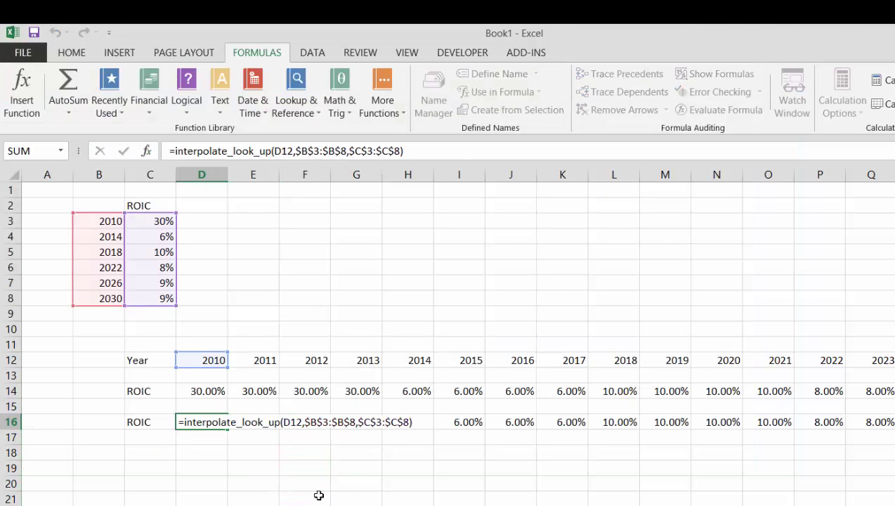
key(Return)
key(Up)
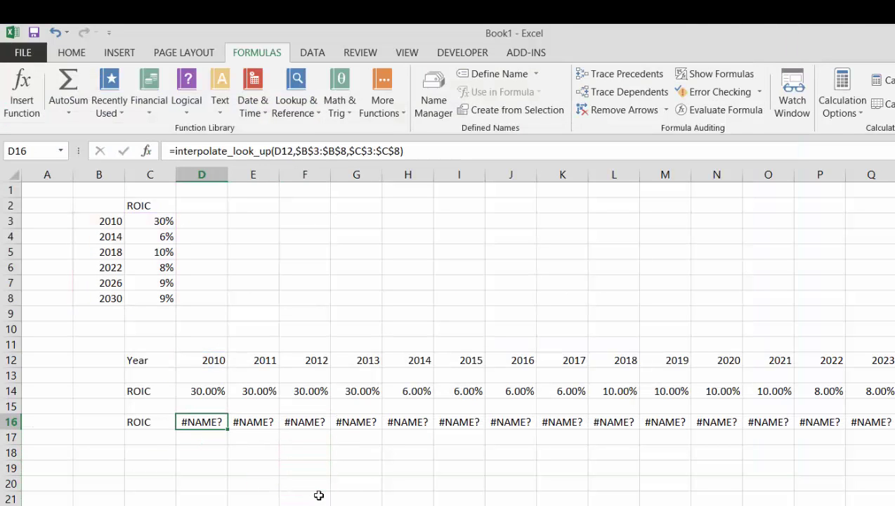
Change the function in D16's formula to basic_look_up, keeping its arguments, and fill the formula right across the row 16 timeline.
key(F2)
key(Left)
key(Left)
key(Left)
key(Left)
key(Left)
key(Left)
key(Left)
key(Left)
key(Left)
key(Left)
key(Left)
key(Left)
key(Left)
key(Left)
key(Left)
key(Left)
key(Left)
key(Left)
key(Left)
key(Left)
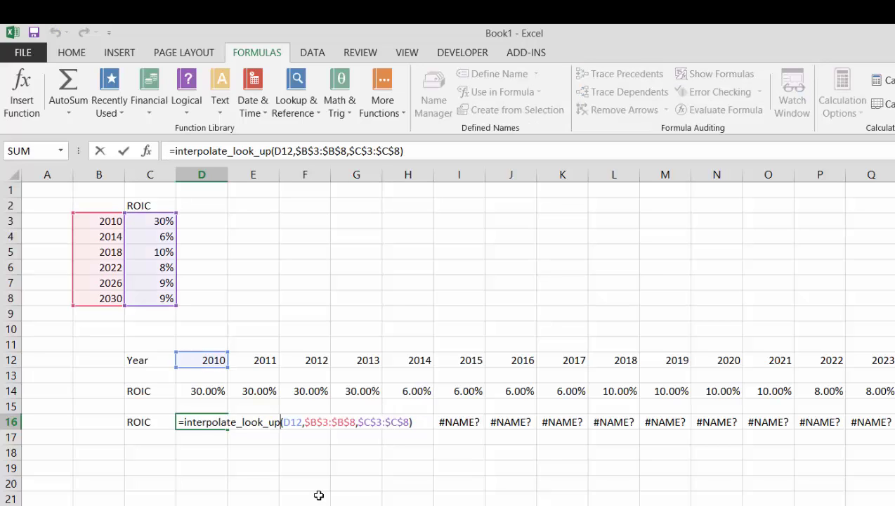
key(BackSpace)
key(BackSpace)
key(BackSpace)
key(BackSpace)
key(BackSpace)
key(BackSpace)
key(BackSpace)
key(BackSpace)
key(BackSpace)
key(BackSpace)
key(BackSpace)
key(BackSpace)
key(BackSpace)
key(BackSpace)
key(BackSpace)
key(BackSpace)
key(BackSpace)
key(BackSpace)
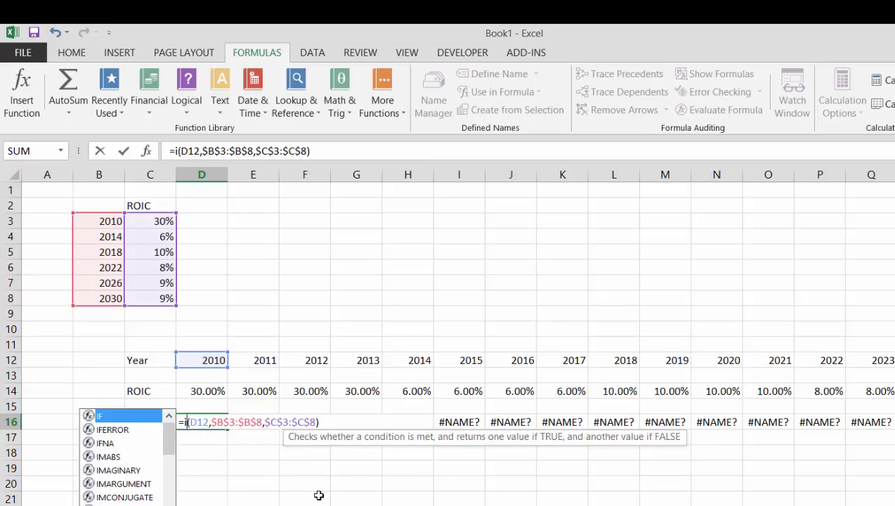
key(BackSpace)
text(va)
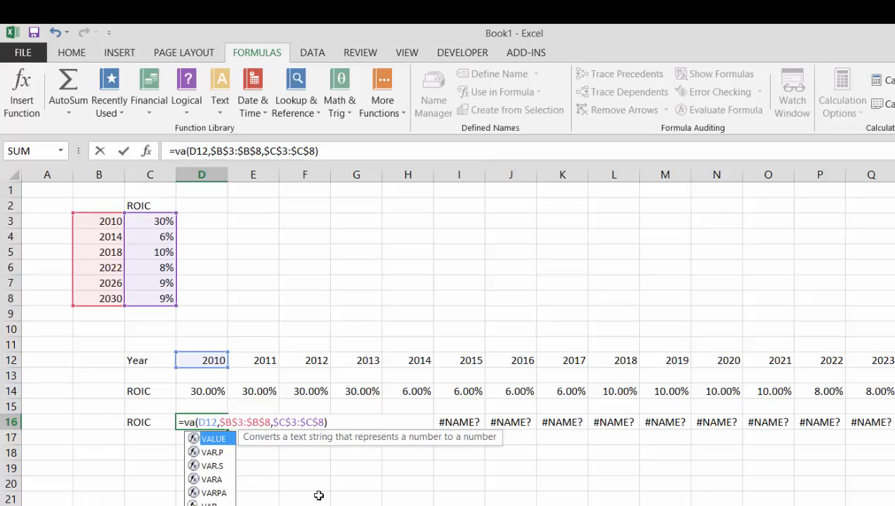
key(BackSpace)
key(BackSpace)
text(ba)
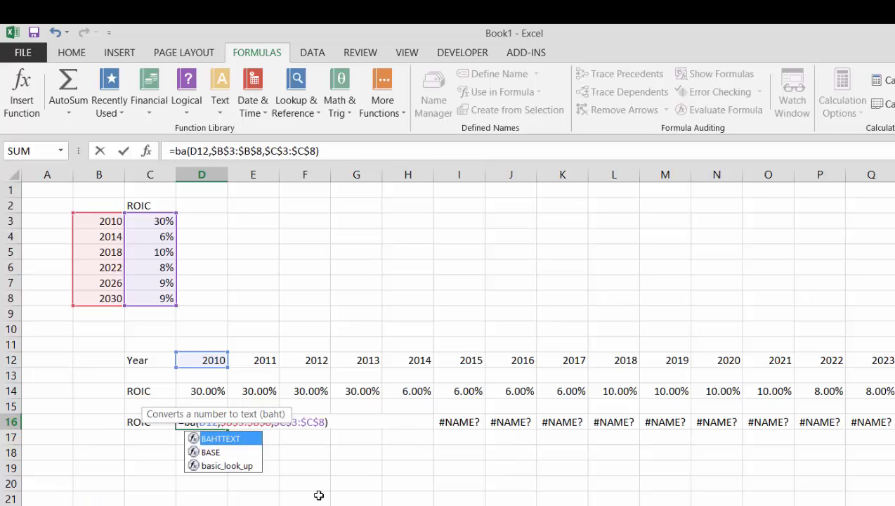
key(Down)
key(Down)
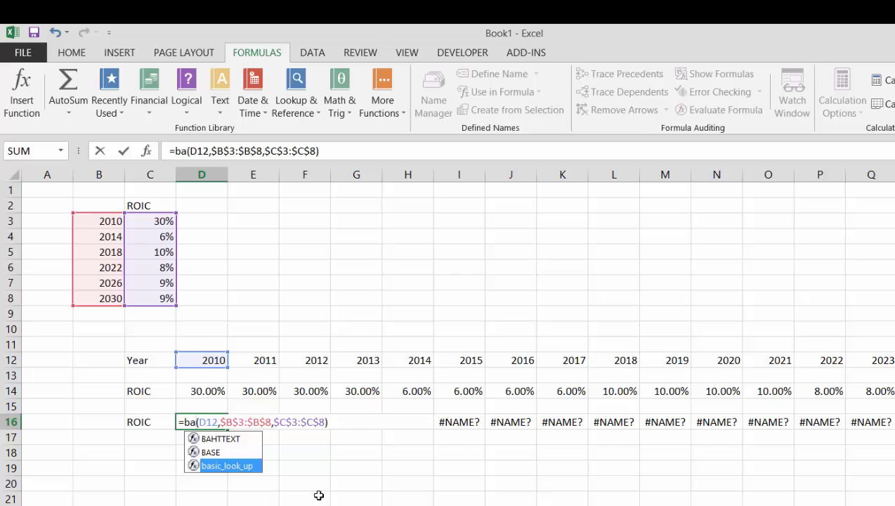
key(Tab)
key(Return)
key(Up)
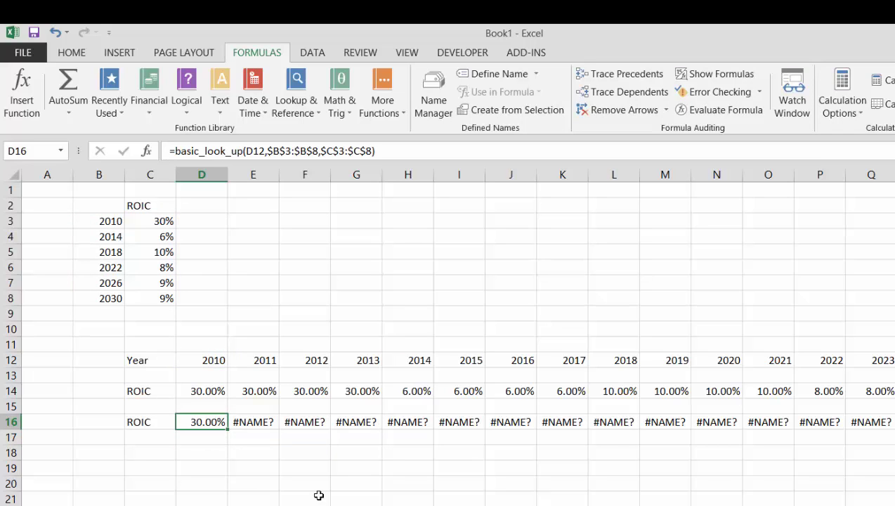
key(ctrl+shift+Right)
key(ctrl+r)
Examine the ROIC results along row 16 through 2030 against the values in row 14.
key(Right)
key(Right)
key(Right)
key(Right)
key(Right)
key(Right)
key(Right)
key(Right)
key(Right)
key(Right)
key(Right)
key(Right)
key(Right)
key(Right)
key(Right)
key(Right)
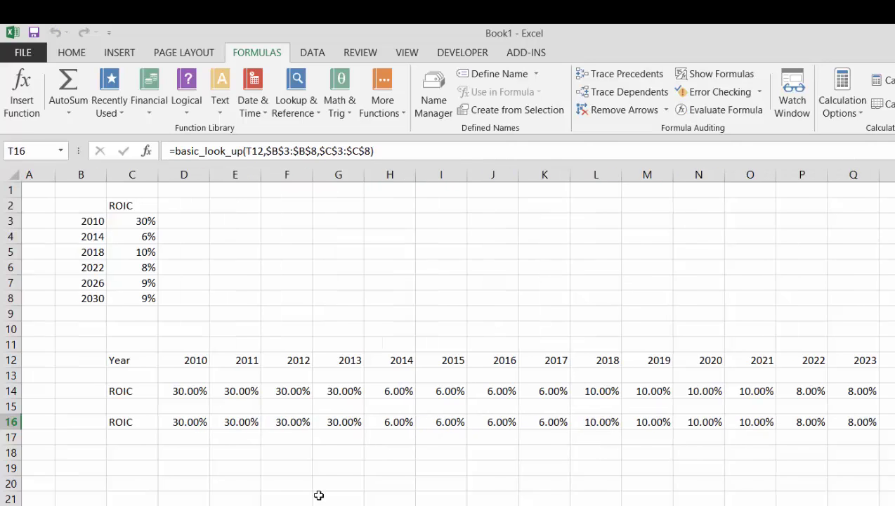
key(Right)
key(Right)
key(Right)
key(Right)
key(Right)
key(Right)
key(Left)
key(Left)
key(Left)
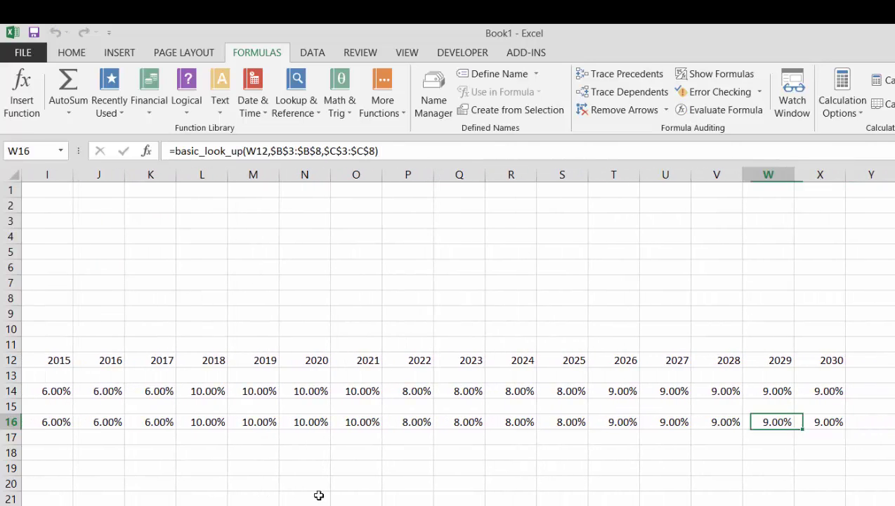
Examine the row 16 ROIC results back to 2010 against row 14 and the year and ROIC table in B2:C8.
key(Left)
key(Left)
key(Left)
key(Left)
key(Left)
key(Left)
key(Left)
key(Left)
key(Left)
key(Left)
key(Left)
key(Left)
key(Left)
key(Left)
key(Left)
key(Left)
key(Left)
key(Left)
key(Left)
key(Left)
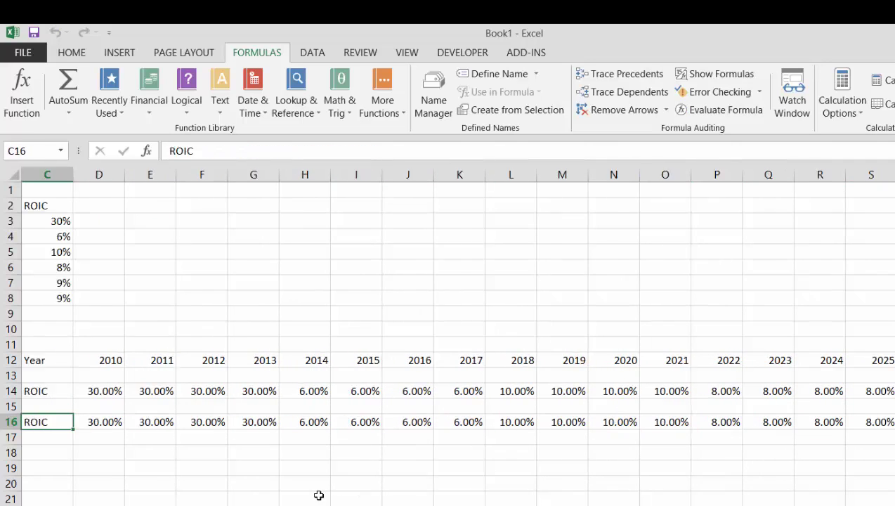
key(Left)
key(Left)
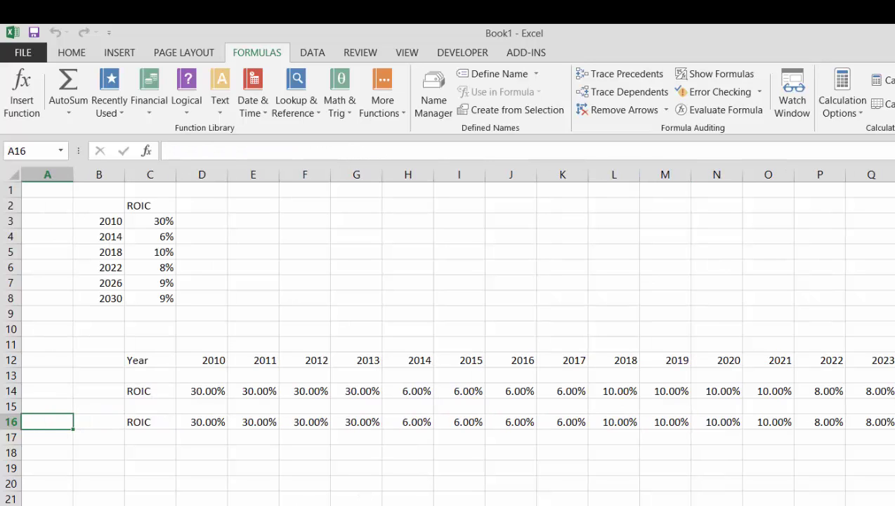
Switch to the Visual Basic editor and review the unfinished number-counting loop in the long_look_up function.
click(454, 478)
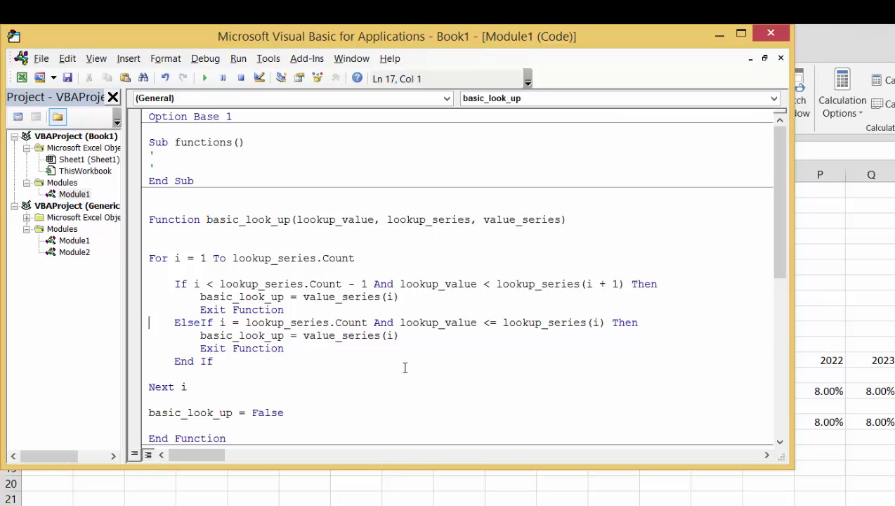
key(Down)
key(Down)
key(Down)
key(Down)
key(Down)
key(Down)
key(Down)
key(Down)
key(Down)
key(Down)
key(Down)
key(Down)
key(Down)
key(Down)
key(Down)
key(Down)
key(Down)
key(Down)
key(Down)
key(Down)
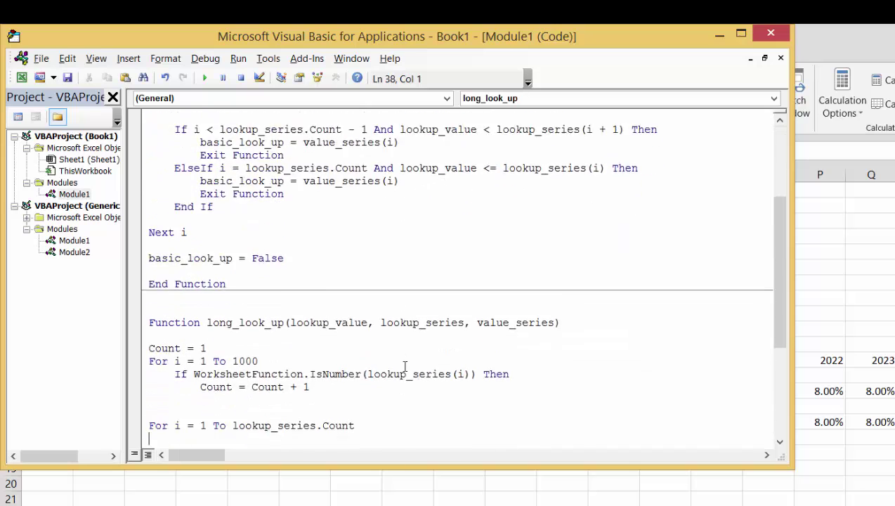
key(Up)
key(Up)
key(Up)
key(Up)
key(Up)
key(Up)
key(Up)
key(Up)
key(Up)
key(Up)
key(Up)
key(Up)
key(Up)
key(Up)
key(Up)
key(Up)
key(Up)
key(Up)
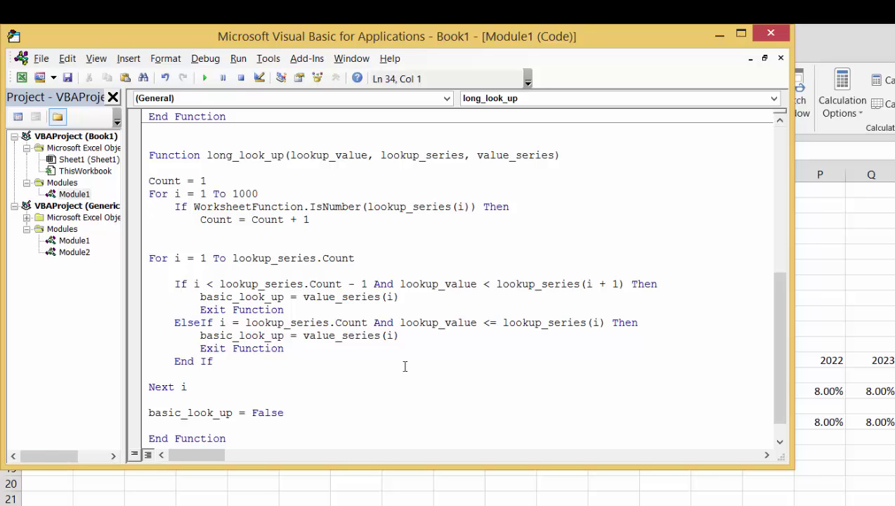
key(Up)
key(Up)
Insert the line lookup_ser(Count) = lookup_series(i) above Count = Count + 1 in long_look_up's IsNumber block.
key(Down)
key(Down)
key(Return)
key(Up)
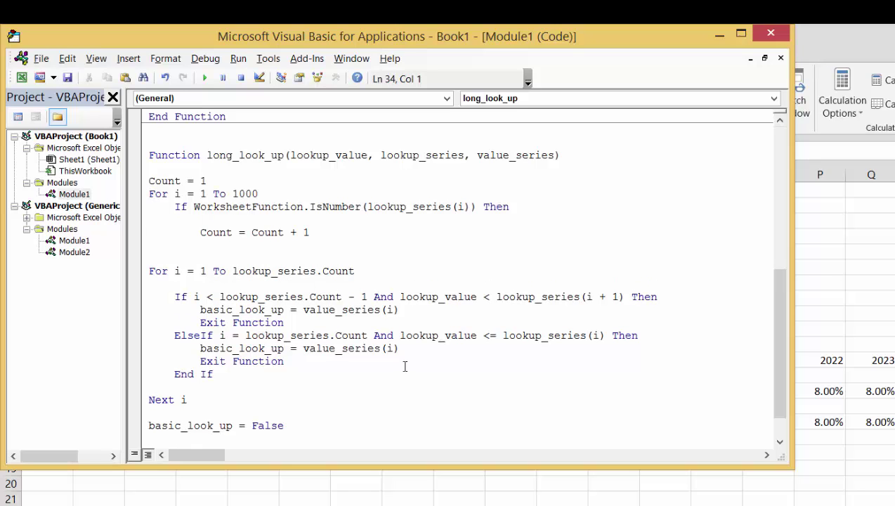
key(Tab)
key(Tab)
text(1)
key(BackSpace)
text(look)
text(p)
text(u_)
key(BackSpace)
key(BackSpace)
key(BackSpace)
text(up_seri)
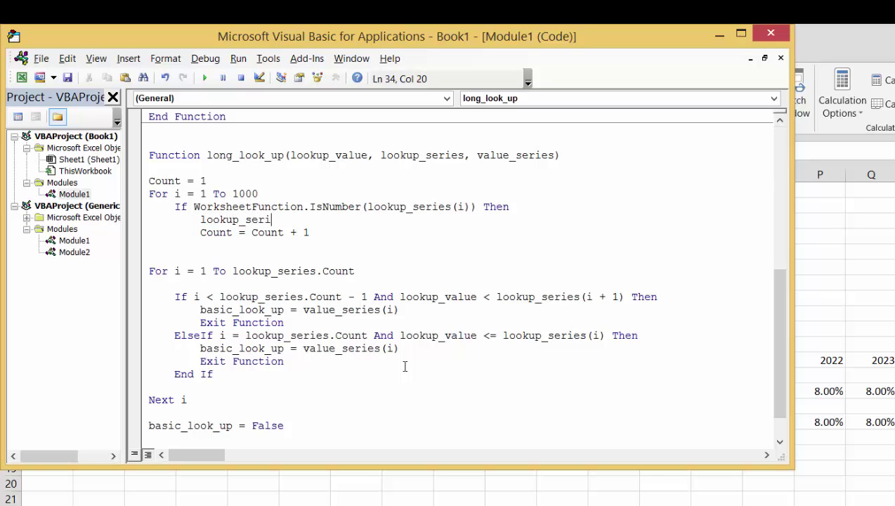
key(BackSpace)
key(BackSpace)
key(BackSpace)
key(BackSpace)
text(e)
text(er()
text(count)
key(Down)
key(Down)
key(Up)
key(Up)
text(-)
key(BackSpace)
text(= look)
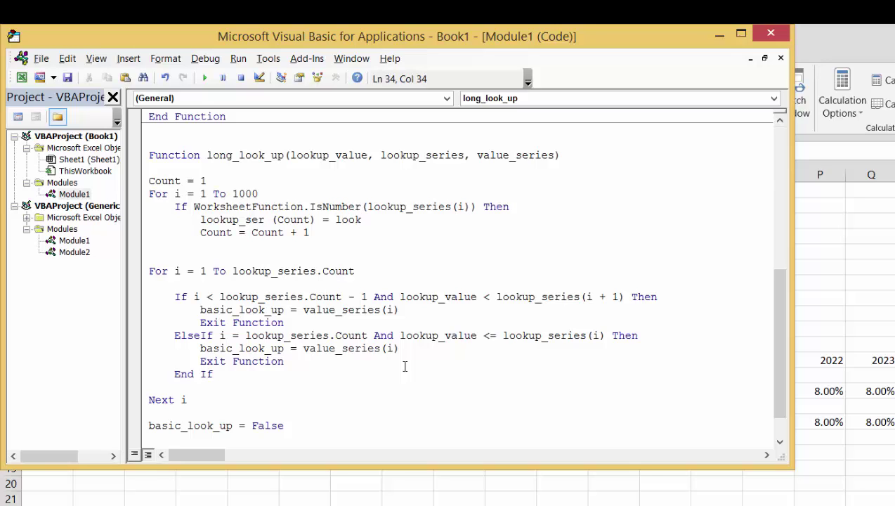
text(up_series(i))
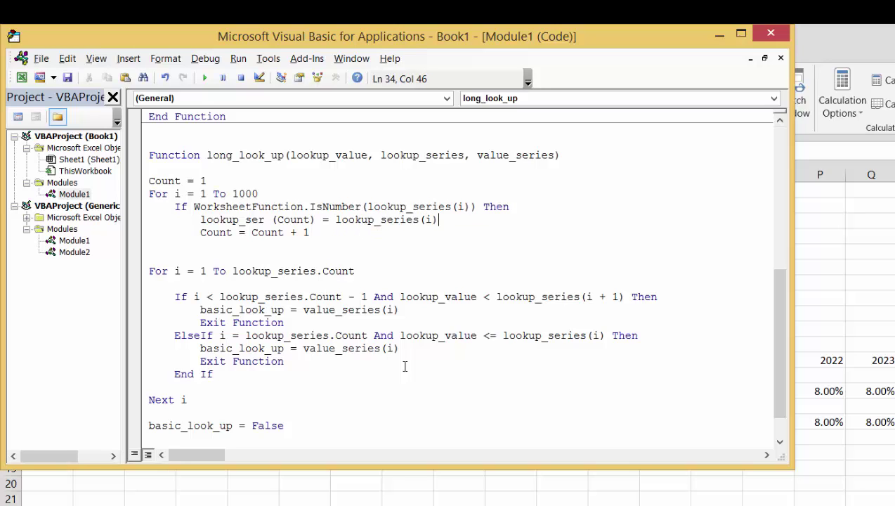
key(Down)
key(Down)
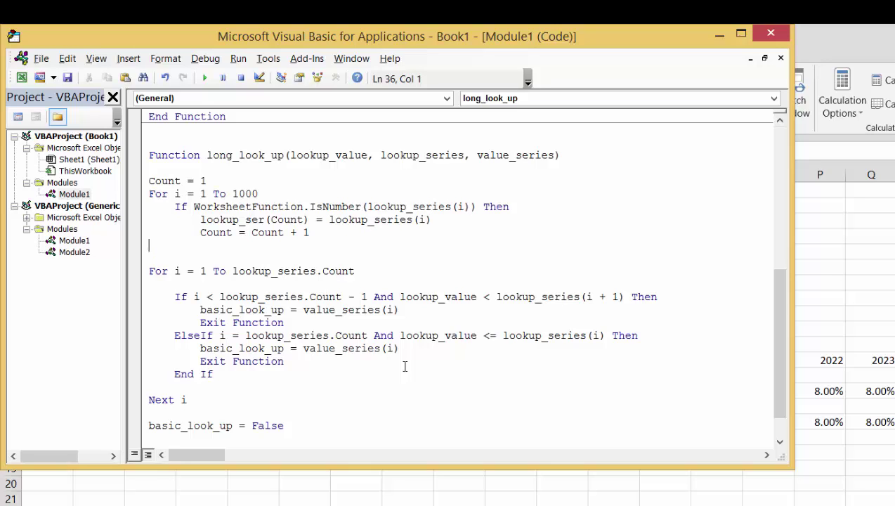
Close the IsNumber block in long_look_up with End If below Count = Count + 1.
key(Tab)
text(endif)
key(Down)
Insert the line value_ser(Count) = value_series(i) between the lookup_ser assignment and the Count increment.
key(Up)
key(Up)
key(Left)
key(Left)
key(Left)
key(Left)
key(Left)
key(Left)
key(Left)
key(Left)
key(Left)
key(Left)
key(Return)
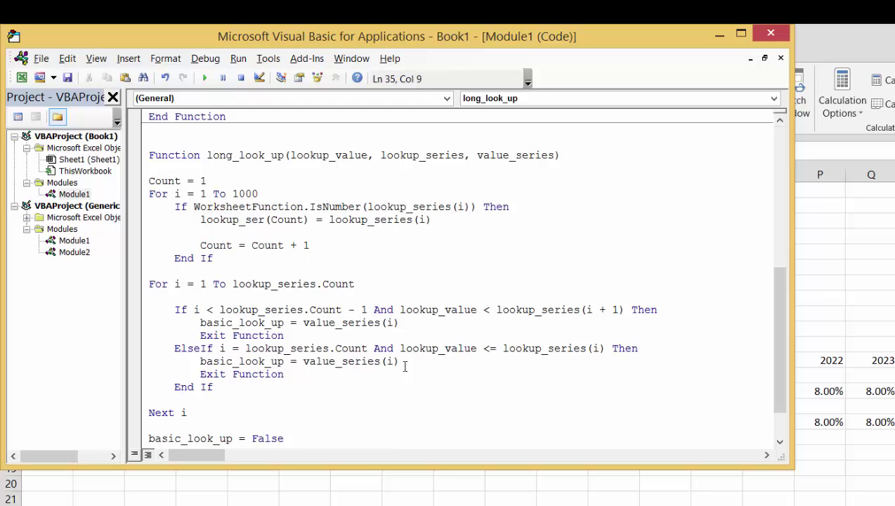
text(value_ser(c)
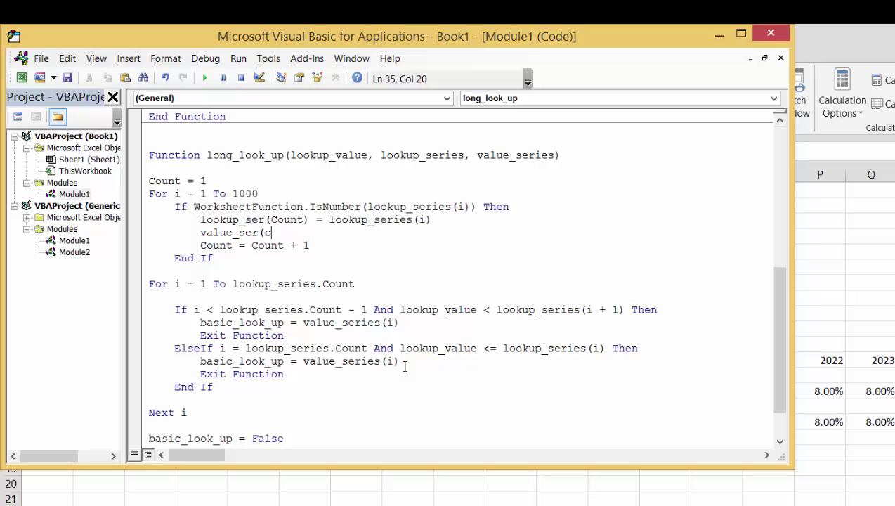
text(ount) = value)
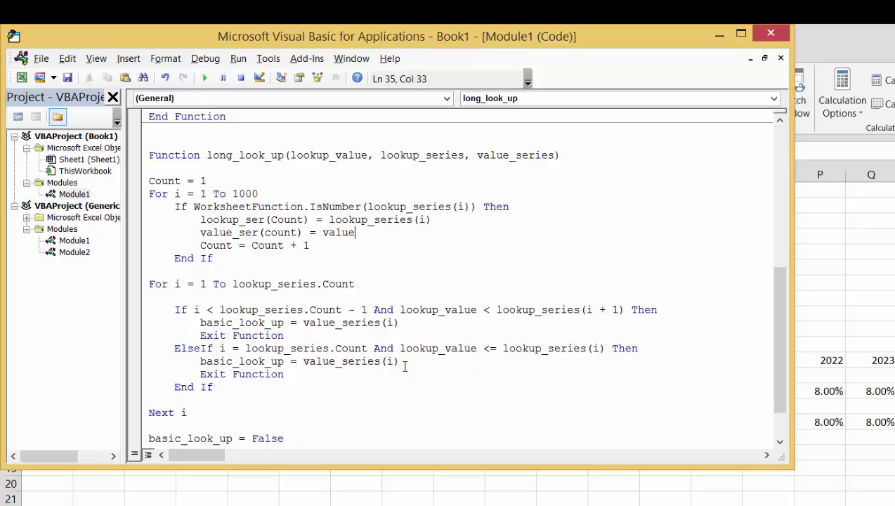
text(_series(i))
Close the 1 To 1000 loop with Next i below its End If, keeping a blank line before the second loop.
key(Down)
key(Down)
key(Down)
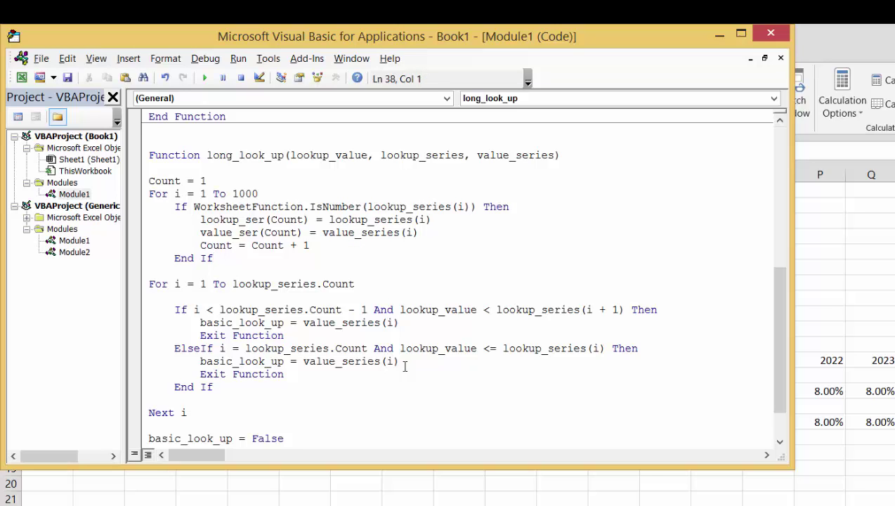
key(Return)
key(Up)
text(next i)
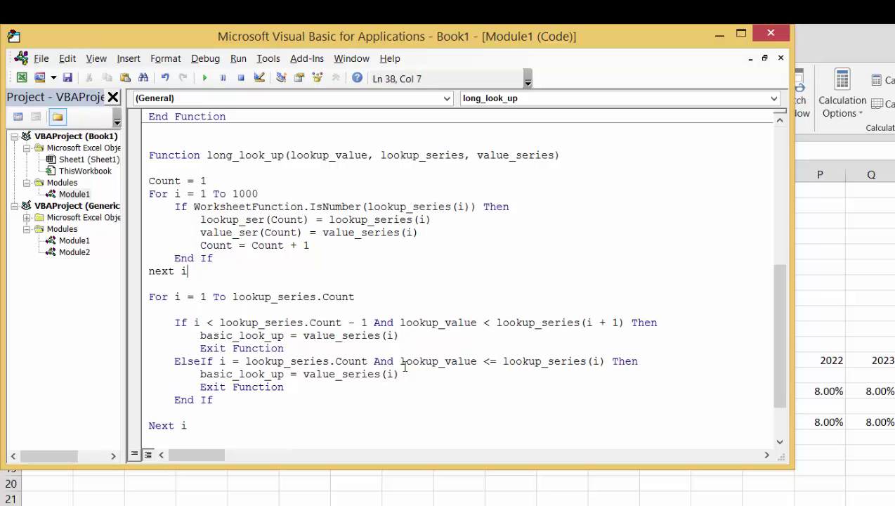
Declare the arrays lookup_ser(1000) and value_ser(1000) with Dim statements above Count = 1 in long_look_up.
key(Up)
key(Up)
key(Up)
key(Up)
key(Up)
key(Up)
key(Up)
key(Up)
key(Up)
key(Down)
key(Return)
key(Return)
key(Up)
key(Up)
key(Return)
text(d)
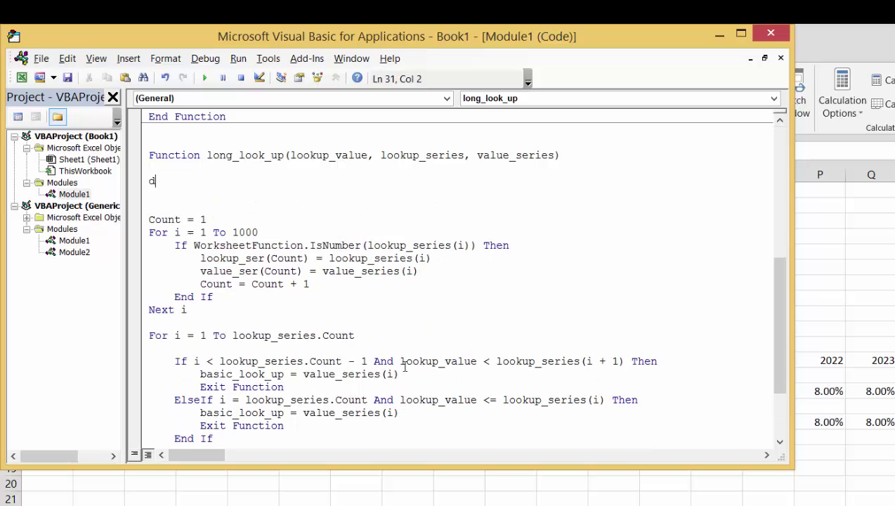
text(im lookup_ser)
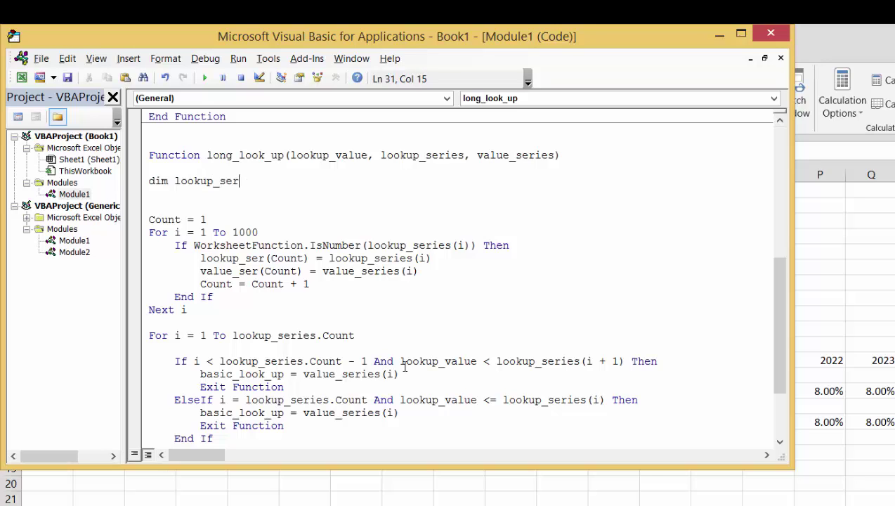
text((1000))
key(Return)
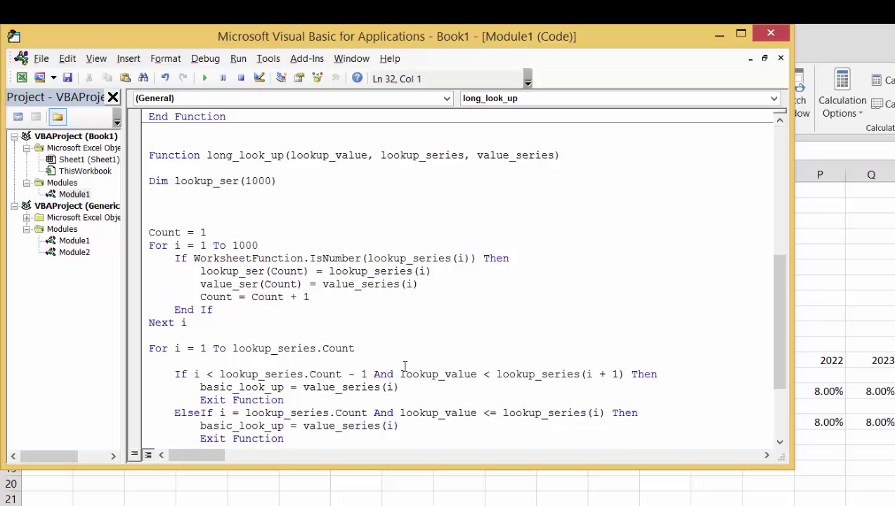
text(dim value_ser(1000))
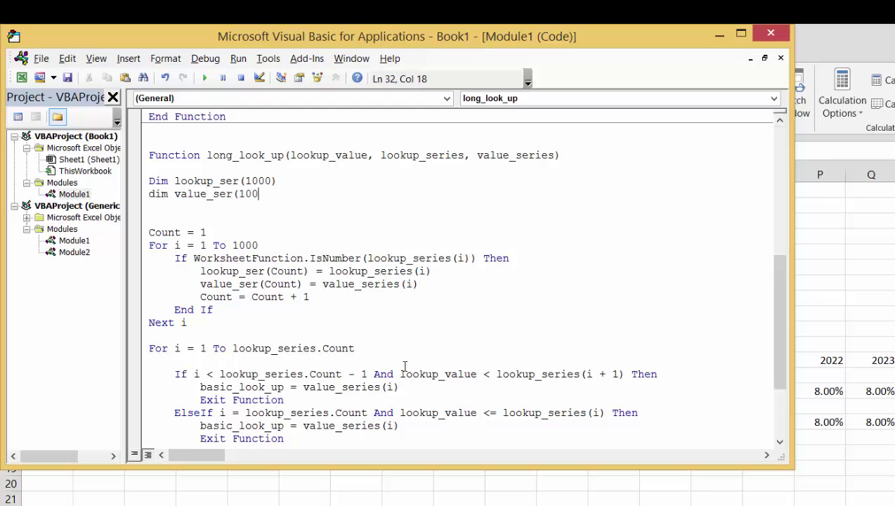
Change the upper bound of the second For loop in long_look_up to lookup_ser.Count.
key(Down)
key(Down)
key(Down)
key(Down)
key(Down)
key(Down)
key(Down)
key(Down)
key(Down)
key(Down)
key(Down)
key(Down)
key(Down)
key(Down)
key(Down)
key(Down)
key(Down)
key(Down)
key(Down)
key(Down)
key(Down)
key(Down)
key(Down)
key(Down)
key(Down)
key(Down)
key(Up)
key(Up)
key(Up)
key(Up)
key(Up)
key(Up)
key(Up)
key(Up)
key(Up)
key(Up)
key(Up)
key(Up)
key(Up)
key(Up)
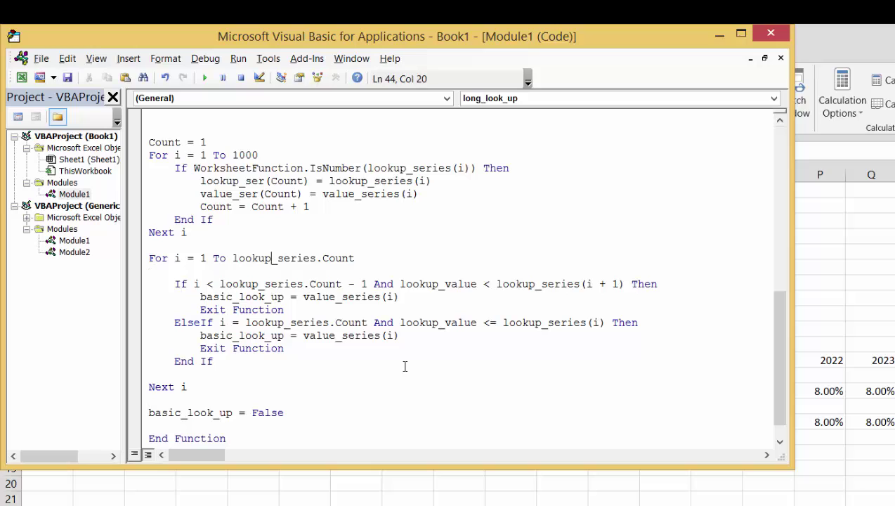
key(Right)
key(Right)
key(Right)
key(Delete)
key(Delete)
key(Delete)
Change the count reference in the second loop's If condition to lookup_ser.Count - 1.
key(Down)
key(Down)
key(Left)
key(Left)
key(Delete)
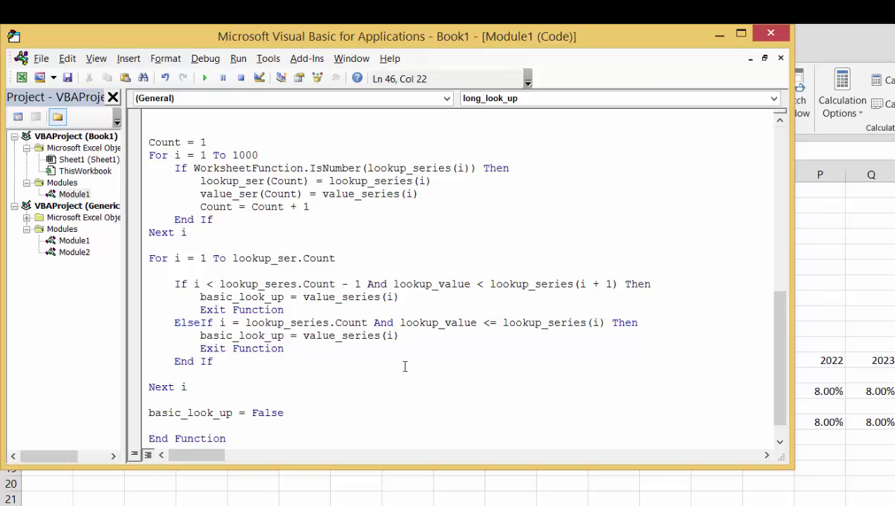
key(Delete)
key(Delete)
Make the If condition compare lookup_value with lookup_ser(i + 1) instead of the original series.
key(Right)
key(Right)
key(Right)
key(Right)
key(Right)
key(Right)
key(Right)
key(Right)
key(Right)
key(Right)
key(Right)
key(Right)
key(Right)
key(Right)
key(Right)
key(Right)
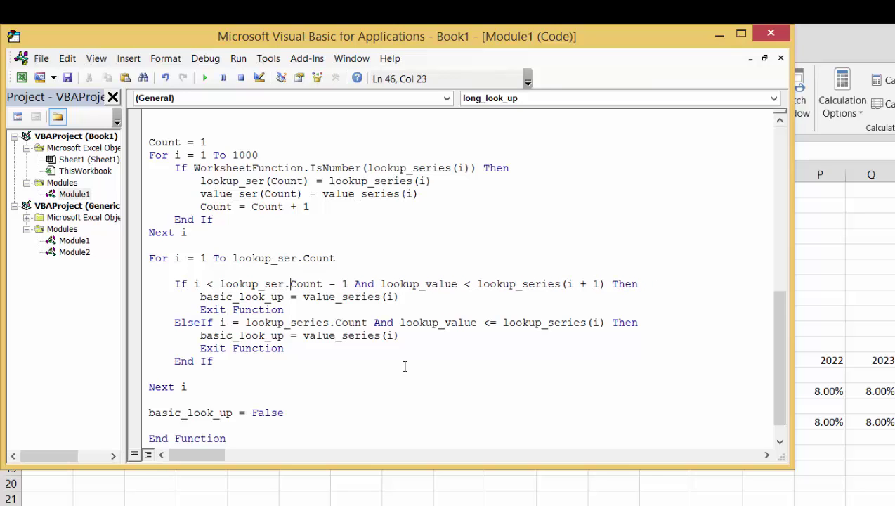
key(Right)
key(Right)
key(Right)
key(Right)
key(Right)
key(Right)
key(Right)
key(Right)
key(Right)
key(Right)
key(Right)
key(Right)
key(Right)
key(Right)
key(Right)
key(Right)
key(Right)
key(Right)
key(Right)
key(Right)
key(BackSpace)
key(Delete)
key(Delete)
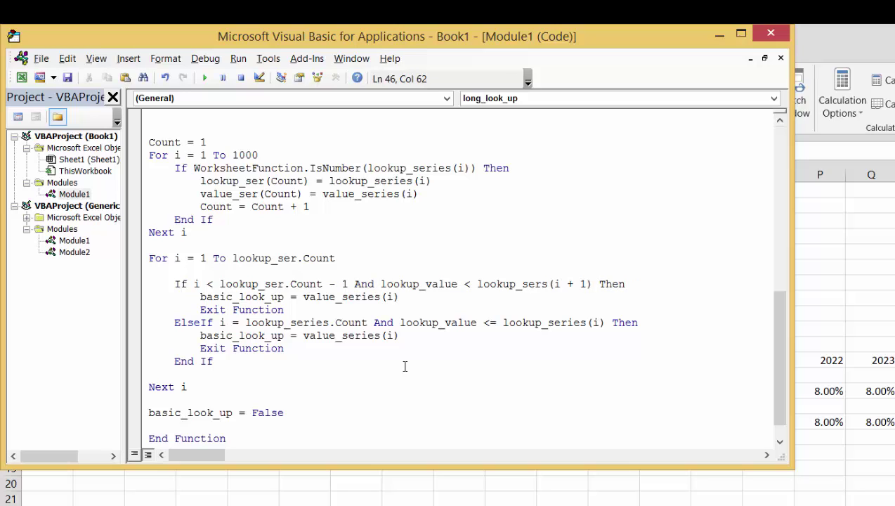
Rename the result variable in the first assignment under the If condition to long_look_up.
key(Down)
key(Left)
key(Left)
key(Left)
key(Left)
key(Left)
key(Left)
key(Left)
key(Left)
key(Left)
key(Left)
key(Left)
key(Left)
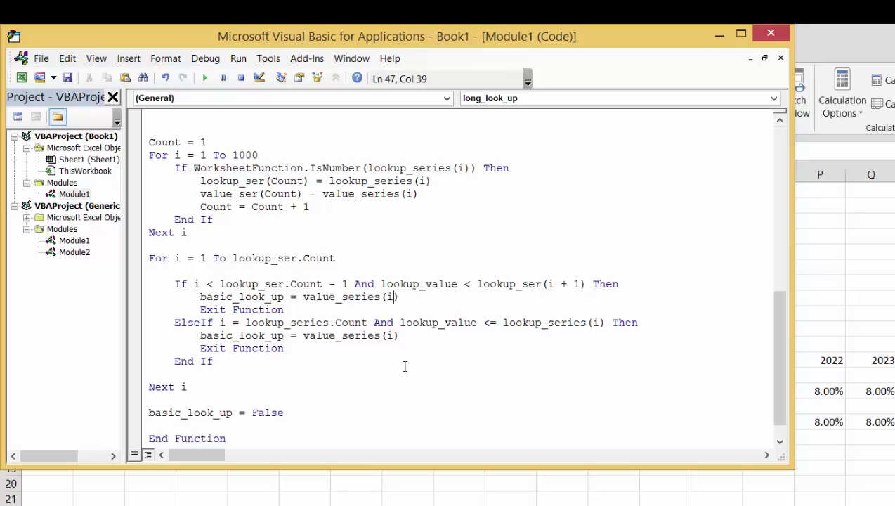
key(Left)
key(Left)
key(Left)
key(Left)
key(Left)
key(Left)
key(Left)
key(Left)
key(Up)
key(Up)
key(Up)
key(Up)
key(Up)
key(Up)
key(Up)
key(Up)
key(Up)
key(Up)
key(Up)
key(Up)
key(Up)
key(Up)
key(Up)
key(Up)
key(Up)
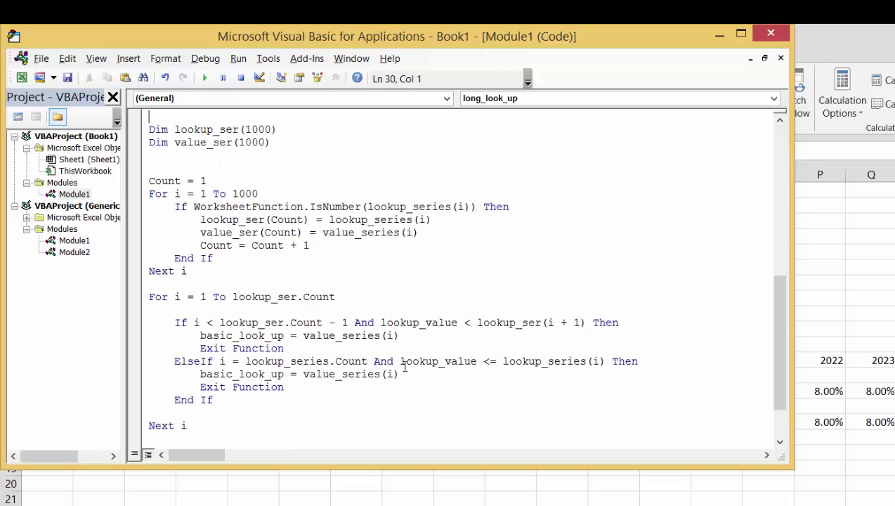
key(Down)
key(Down)
key(Down)
key(Down)
key(Down)
key(Down)
key(Down)
key(Down)
key(Down)
key(Down)
key(Down)
key(Down)
key(Down)
key(Down)
key(Down)
key(Down)
key(Down)
key(Left)
key(Left)
key(Left)
key(Left)
key(Left)
key(Left)
key(BackSpace)
key(BackSpace)
key(BackSpace)
key(BackSpace)
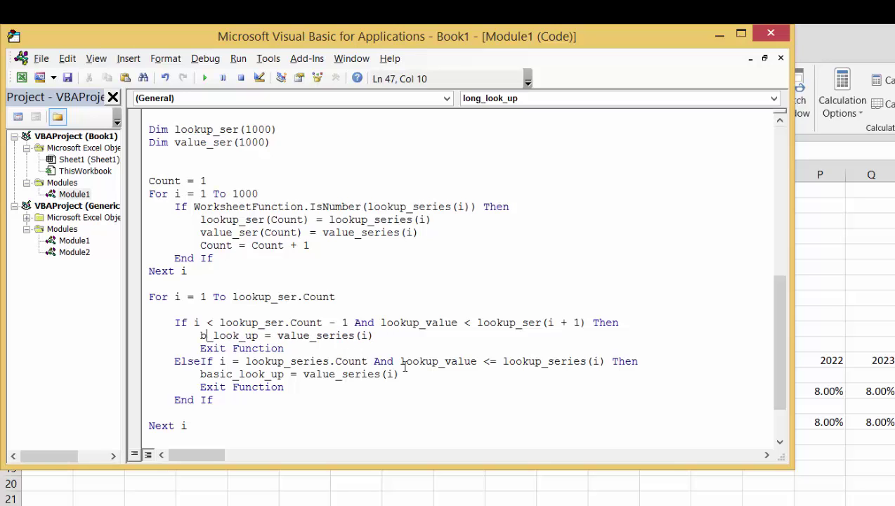
key(BackSpace)
text(long)
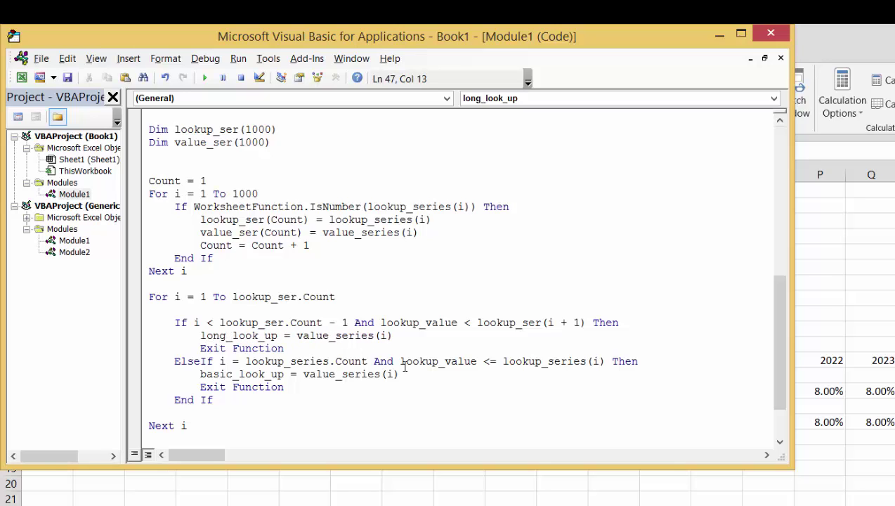
Change value_series(i) to value_ser(i) in the long_look_up assignment under the If condition of the second loop.
key(Right)
key(Right)
key(Right)
key(Right)
key(Right)
key(Right)
key(Right)
key(Right)
key(Right)
key(Right)
key(Right)
key(Right)
key(Right)
key(Right)
key(Right)
key(Right)
key(Right)
key(Right)
key(Right)
key(Right)
key(Delete)
key(Delete)
key(Delete)
Change the count reference in the ElseIf condition to lookup_ser.Count.
key(Down)
key(Down)
key(Left)
key(Left)
key(Left)
key(Left)
key(Left)
key(Left)
key(Left)
key(Left)
key(Right)
key(Delete)
key(Delete)
key(Delete)
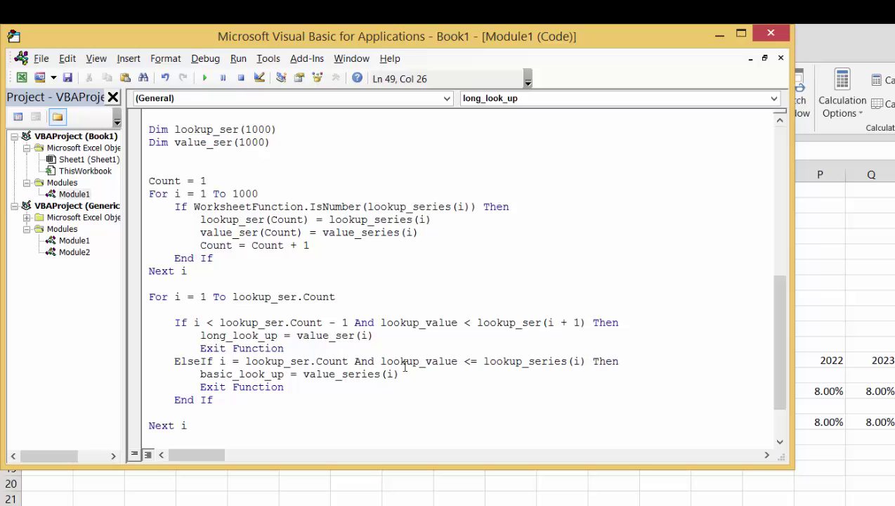
Make the ElseIf condition compare lookup_value with lookup_ser(i) instead of the original series.
key(Right)
key(Right)
key(Right)
key(Right)
key(Right)
key(Right)
key(Right)
key(Right)
key(Right)
key(Right)
key(Right)
key(Right)
key(Right)
key(Right)
key(Right)
key(Right)
key(Right)
key(Right)
key(Right)
key(Right)
key(Right)
key(Delete)
key(Delete)
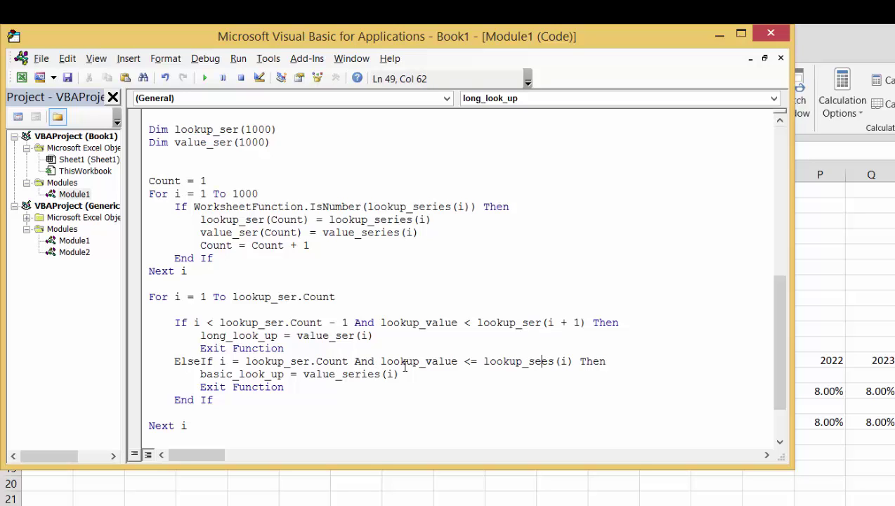
key(Delete)
key(Delete)
text(r)
Rename the result variable in the assignment under the ElseIf condition to long_look_up.
key(Down)
key(Left)
key(Left)
key(Left)
key(Left)
key(Left)
key(Left)
key(Left)
key(Left)
key(Left)
key(Left)
key(Left)
key(Left)
key(Left)
key(Left)
key(Left)
key(Left)
key(Left)
key(Left)
key(Left)
key(Left)
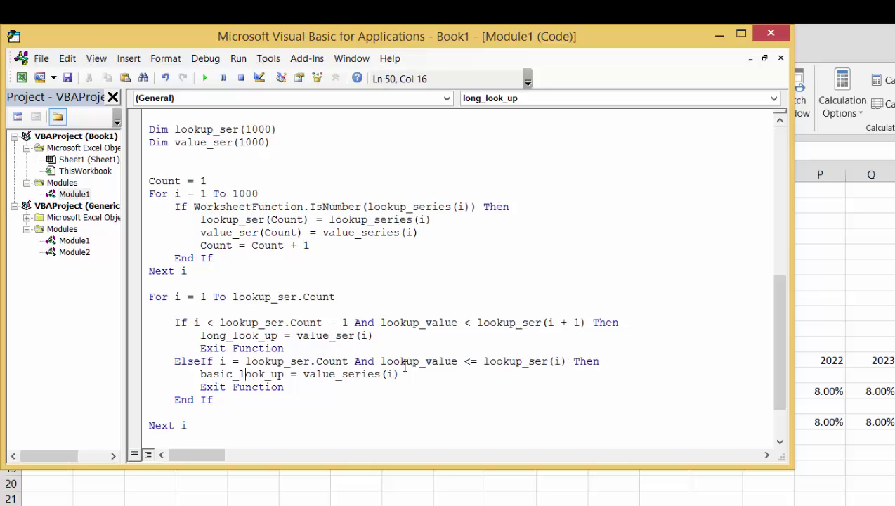
key(Left)
text(long)
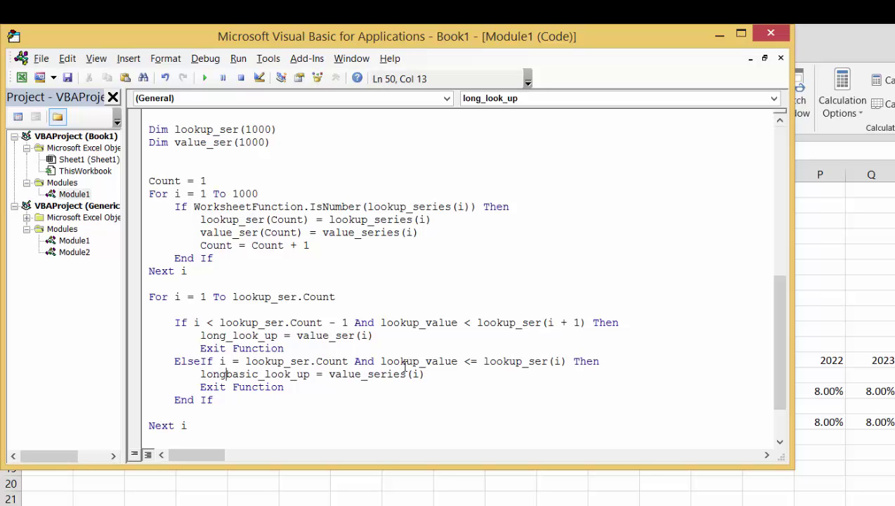
key(Delete)
key(Delete)
key(Delete)
key(Delete)
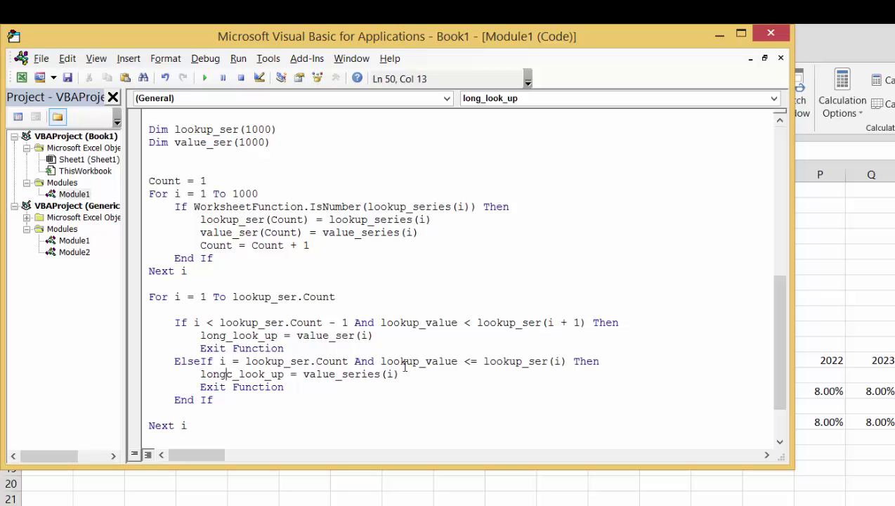
key(Delete)
Make the assignment under the ElseIf condition return value_ser(i) instead of value_series(i).
key(Right)
key(Right)
key(Right)
key(Right)
key(Right)
key(Right)
key(Right)
key(Right)
key(Right)
key(Right)
key(Right)
key(Right)
key(Right)
key(Right)
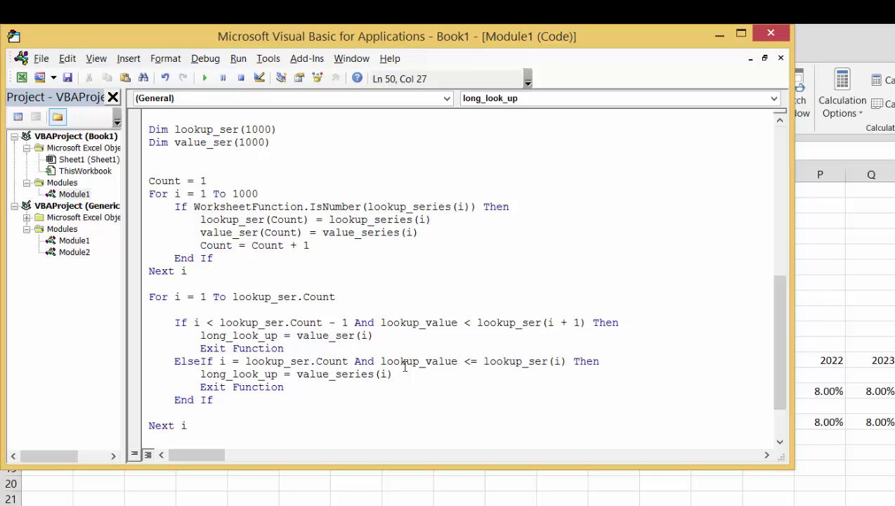
key(Right)
key(Right)
key(Right)
key(Right)
key(Right)
key(Right)
key(Delete)
key(Delete)
key(Delete)
Rename the variable in the final False assignment before End Function to long_look_up.
key(Down)
key(Down)
key(Down)
key(Down)
key(Down)
key(Down)
key(Down)
key(Down)
key(Down)
key(Down)
key(Up)
key(Up)
key(Up)
key(Up)
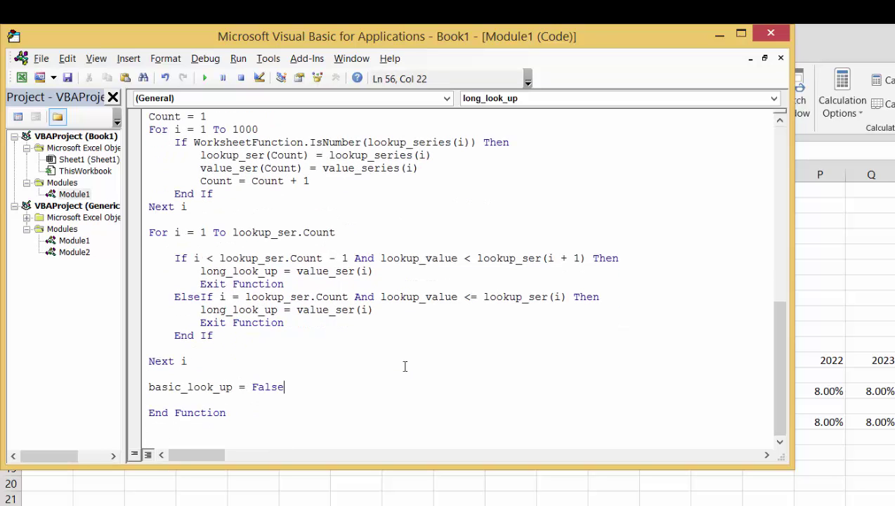
key(Home)
text(long)
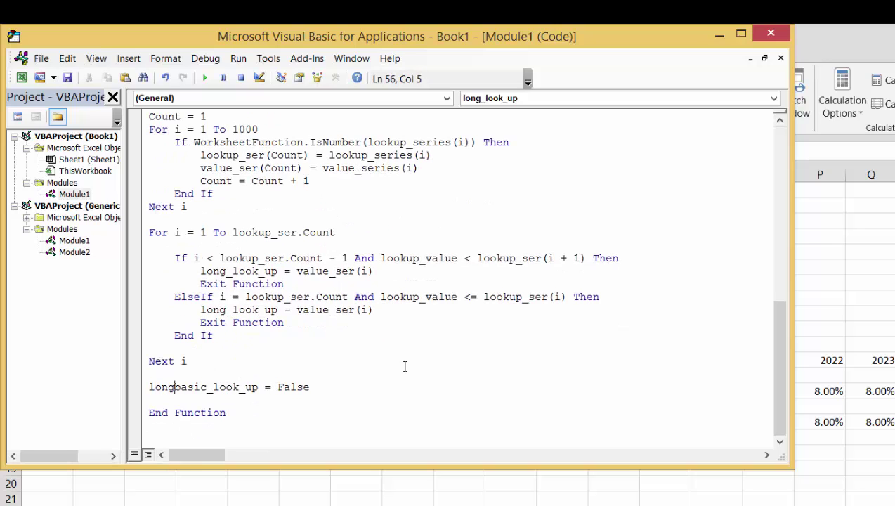
key(Delete)
key(Delete)
key(Delete)
key(Delete)
key(Delete)
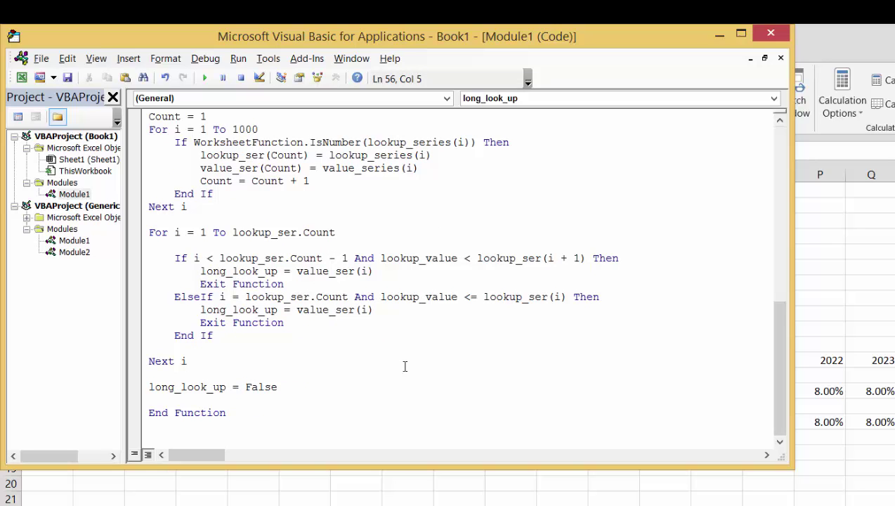
key(Down)
Switch to the Excel worksheet and enter the label ROIC in cell C18 for a third result row.
key(alt+F11)
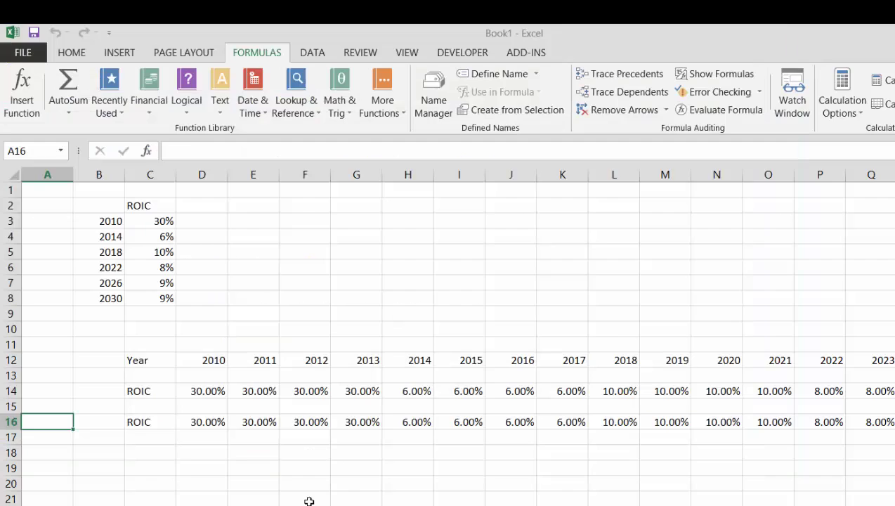
click(309, 501)
key(Up)
key(Up)
key(Up)
key(Left)
key(Left)
key(Left)
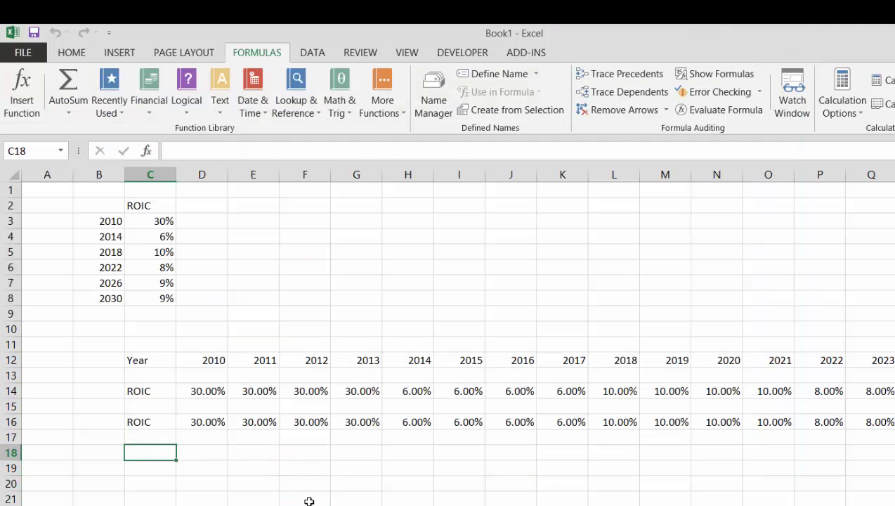
text(ROIC)
key(Return)
key(Up)
key(Right)
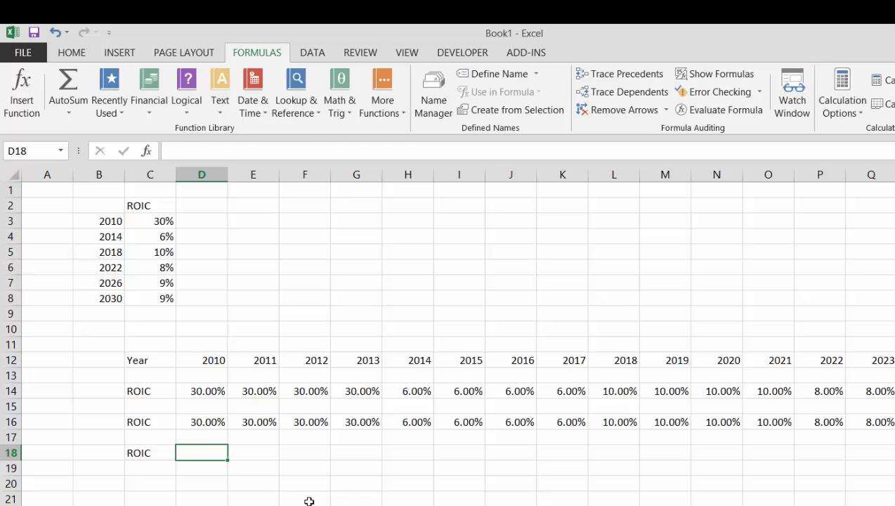
text(lo)
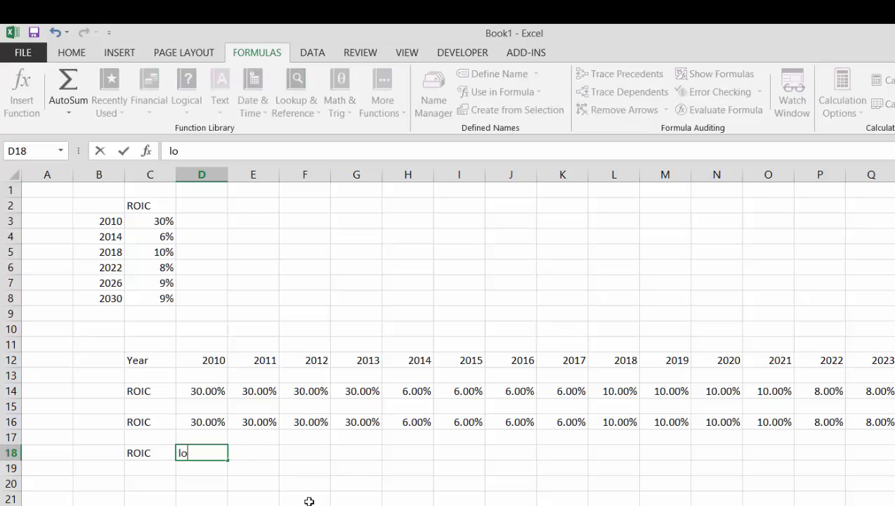
key(BackSpace)
key(BackSpace)
key(Escape)
Enter the long_look_up function in D18 with D12 as lookup value, column B as lookup series and column C as value series.
text(=)
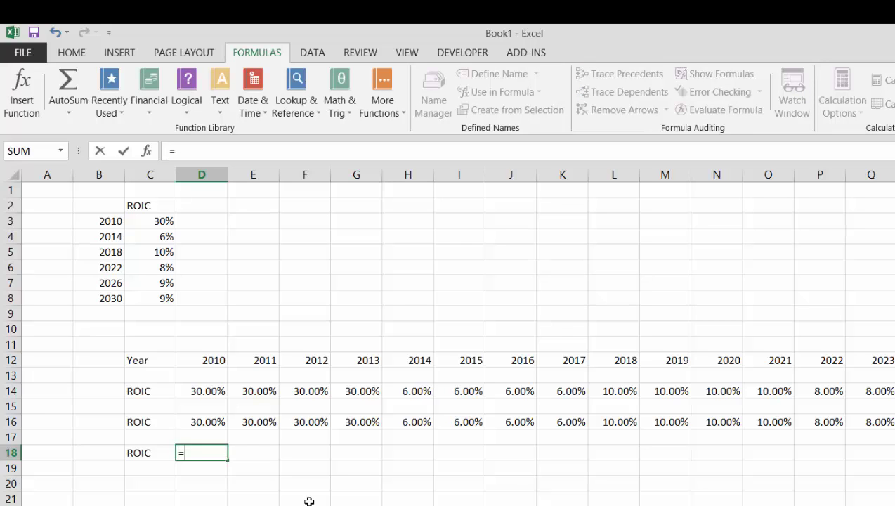
text(lon)
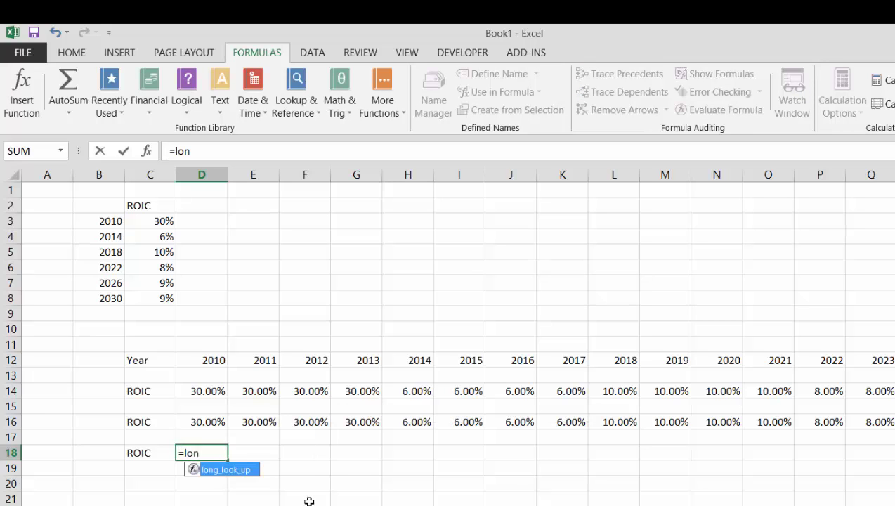
key(Tab)
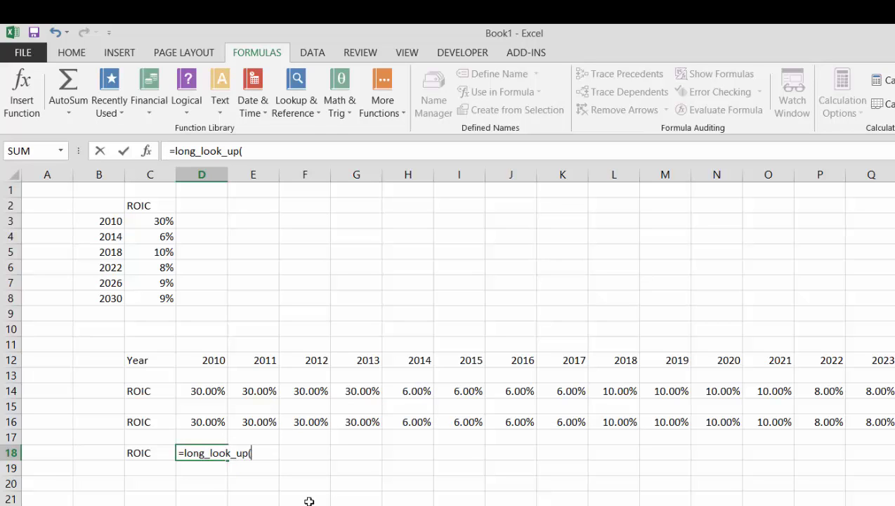
key(ctrl+a)
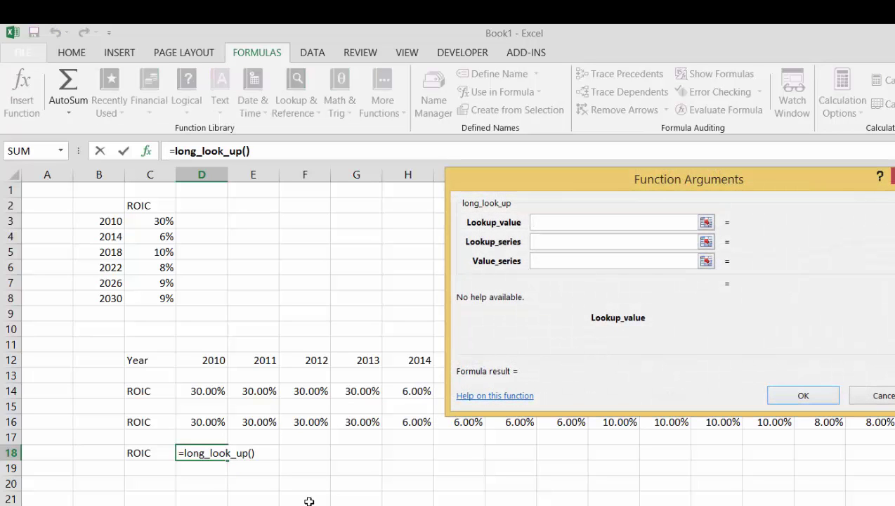
click(214, 359)
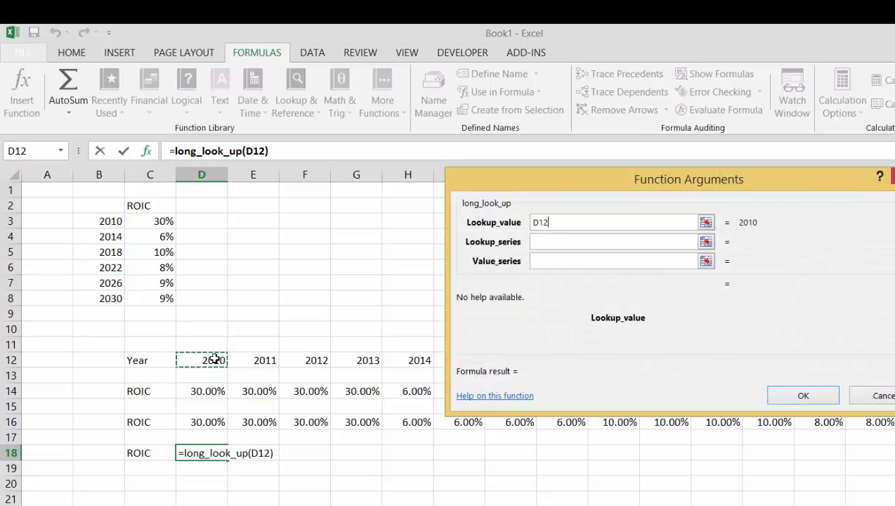
click(560, 240)
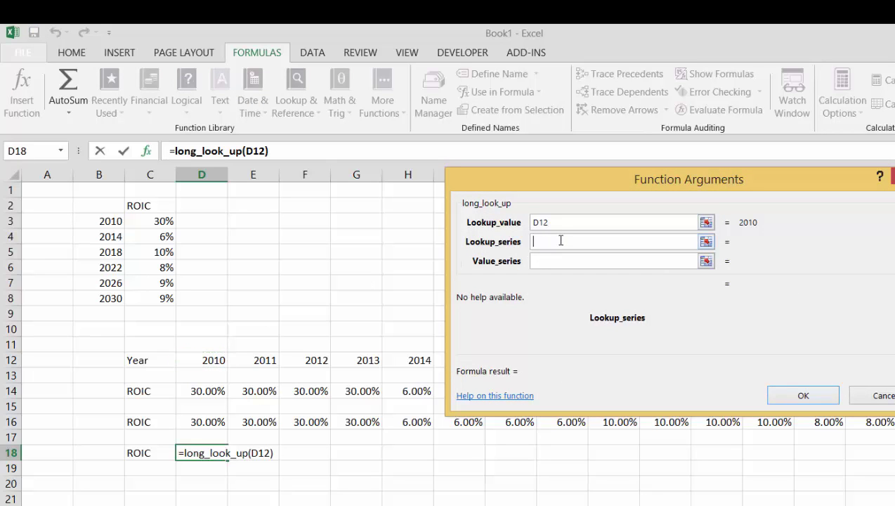
click(98, 175)
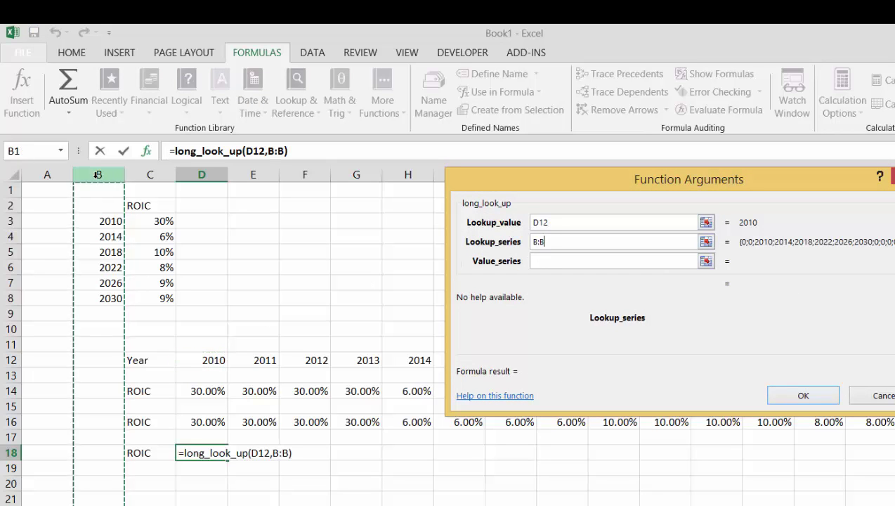
click(575, 262)
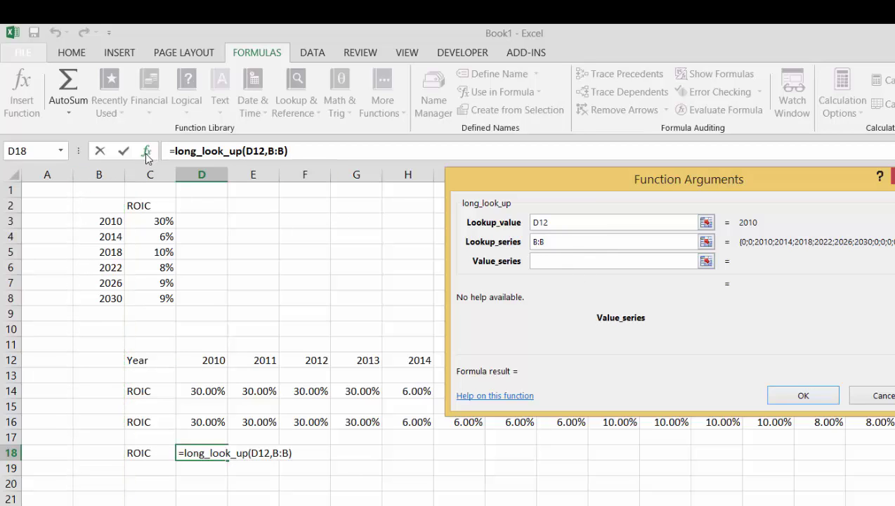
click(151, 174)
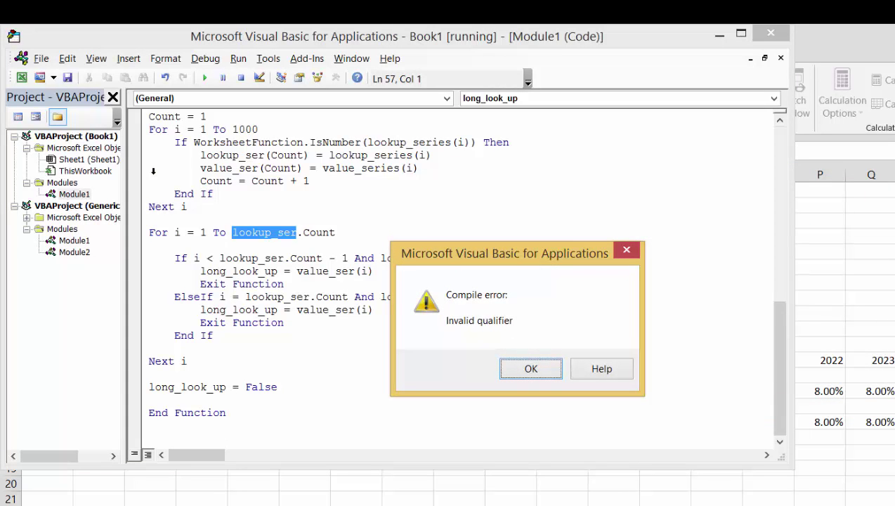
Dismiss the compile error and replace lookup_ser.Count with Count as the upper limit of the second For loop in long_look_up.
click(532, 369)
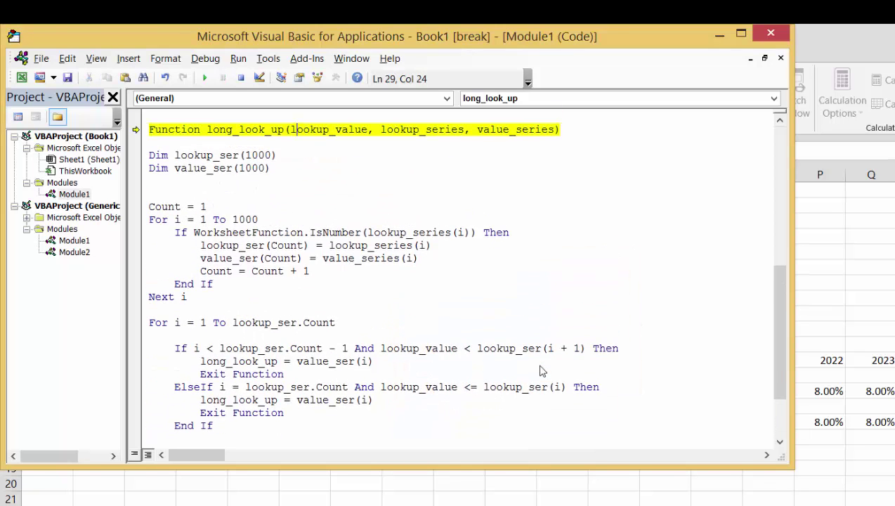
key(Down)
key(Down)
key(Down)
key(Down)
key(Down)
key(Down)
key(Down)
key(Left)
key(Left)
key(Left)
key(Left)
key(Left)
key(Left)
key(Left)
key(Left)
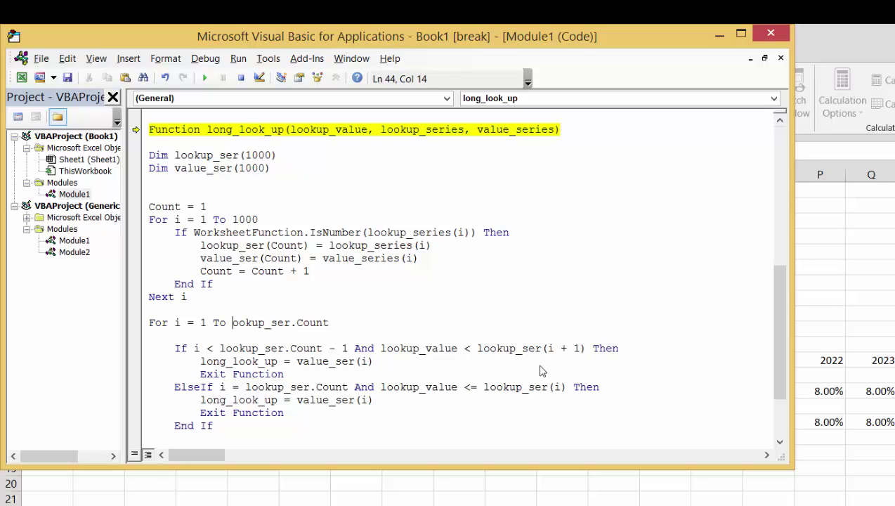
key(Delete)
key(Delete)
key(Delete)
key(Delete)
key(Delete)
key(Delete)
key(Delete)
key(Delete)
key(Delete)
key(Delete)
key(Delete)
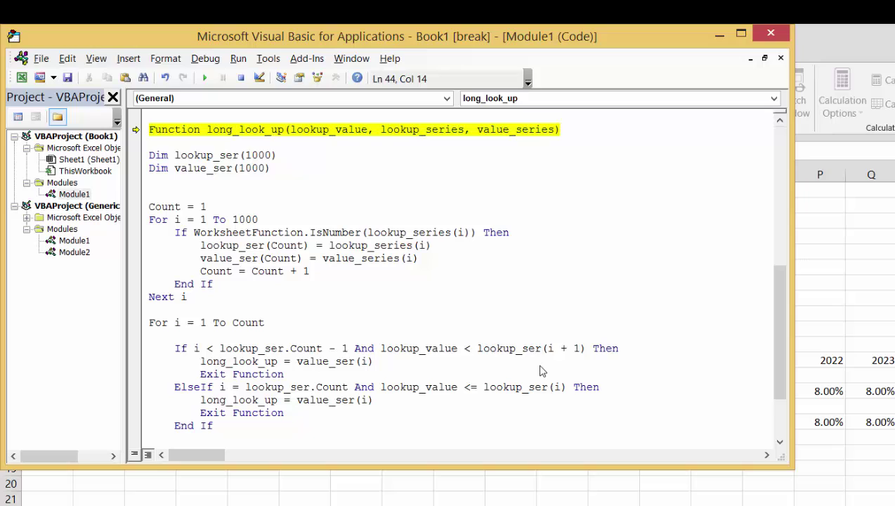
Replace lookup_ser.Count with Count in the If condition so it reads i < Count - 1.
key(Down)
key(Up)
key(Up)
key(Up)
key(Up)
key(Up)
key(Up)
key(Up)
key(Down)
key(Down)
key(Down)
key(Down)
key(Down)
key(Down)
key(Down)
key(Down)
key(Down)
key(Up)
key(Left)
key(Left)
key(Left)
key(Right)
key(Delete)
key(Delete)
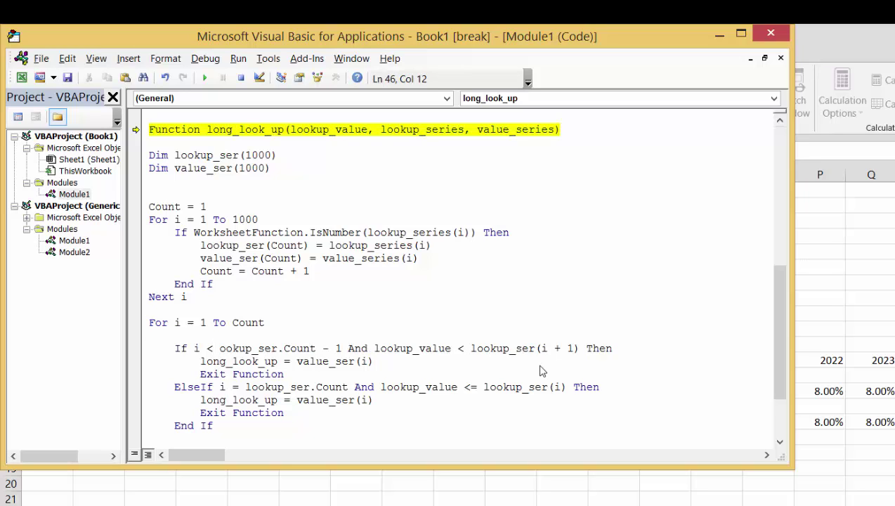
key(Delete)
key(Delete)
key(Delete)
key(Delete)
key(Delete)
key(Delete)
key(Delete)
key(Delete)
key(Delete)
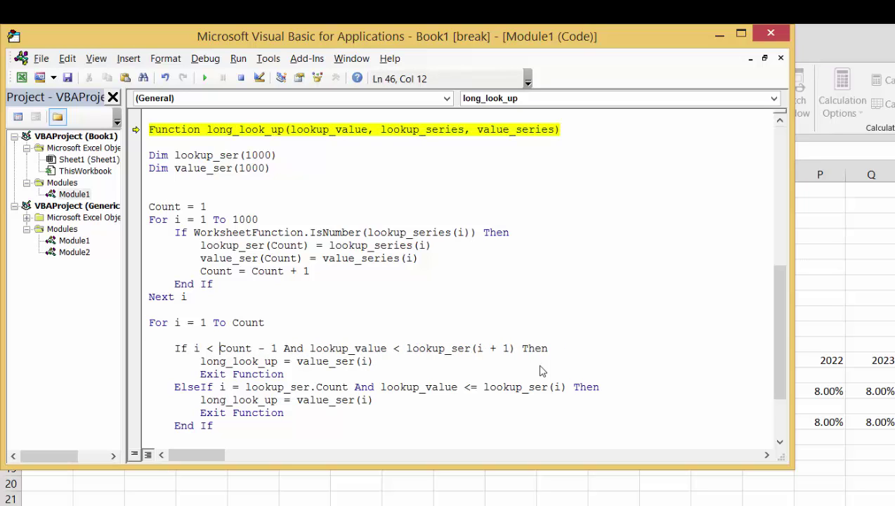
Replace lookup_ser.Count with Count in the ElseIf condition and continue the halted code.
key(Right)
key(Right)
key(Right)
key(Right)
key(Right)
key(Right)
key(Right)
key(Right)
key(Right)
key(Right)
key(Right)
key(Right)
key(Right)
key(Right)
key(Right)
key(Right)
key(Right)
key(Right)
key(Down)
key(Down)
key(Down)
key(Left)
key(Left)
key(Left)
key(BackSpace)
key(BackSpace)
key(BackSpace)
key(BackSpace)
key(BackSpace)
key(BackSpace)
key(BackSpace)
key(BackSpace)
key(BackSpace)
key(BackSpace)
key(BackSpace)
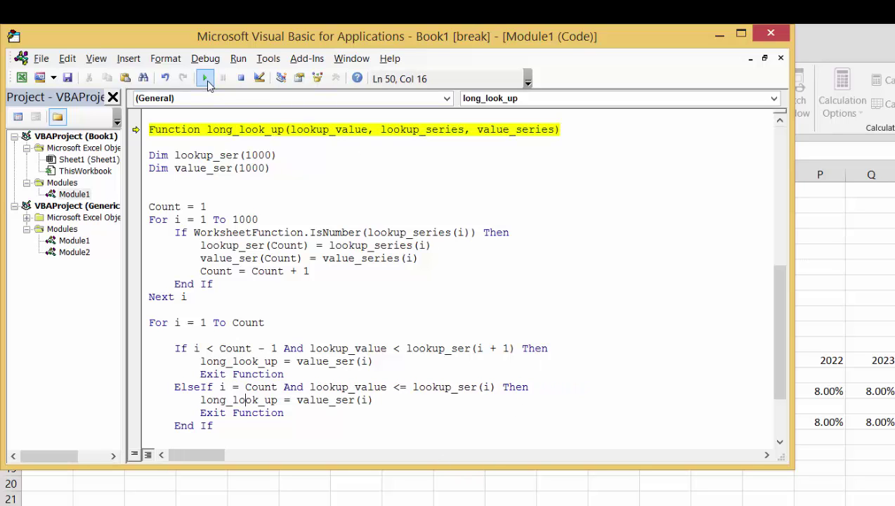
click(206, 80)
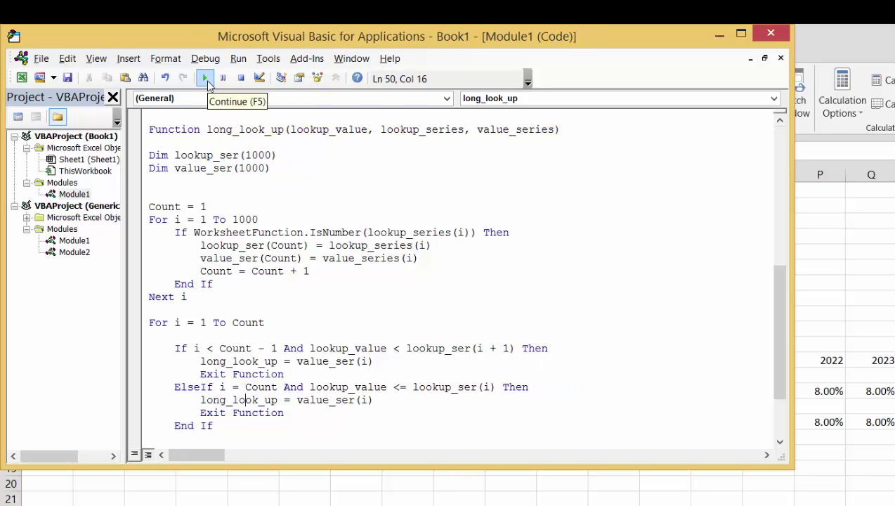
Return to the Excel worksheet and format D18 as a percentage with two decimals.
click(220, 496)
key(Up)
key(Up)
key(Up)
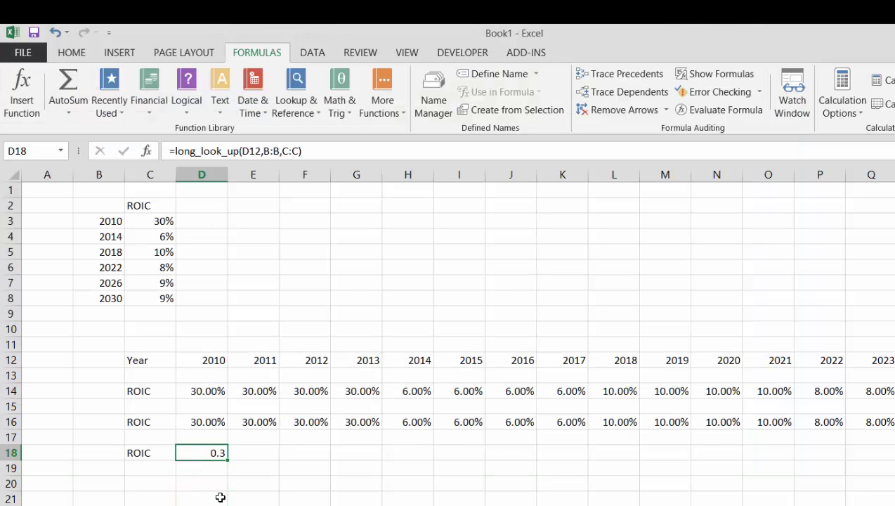
key(ctrl+shift+5)
Fill the long_look_up formula from D18 across the rest of row 18.
key(ctrl+shift+Right)
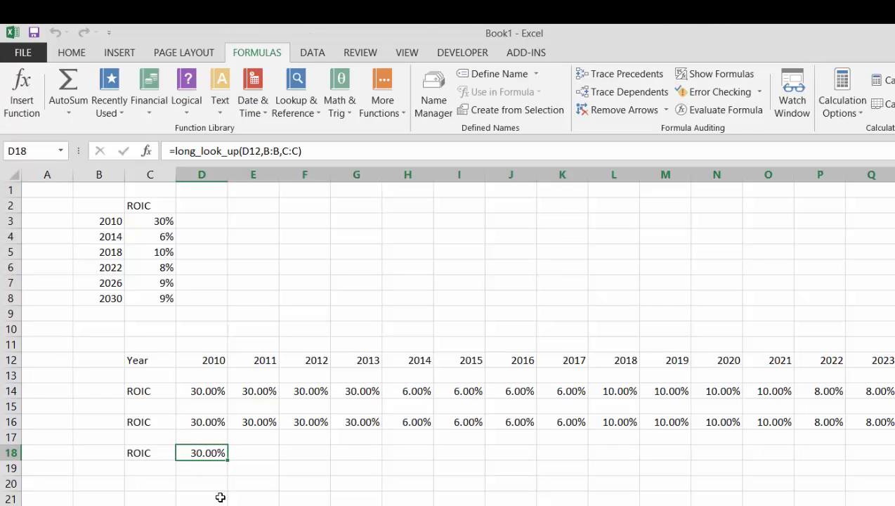
key(ctrl+r)
key(Right)
key(Right)
key(Left)
key(Left)
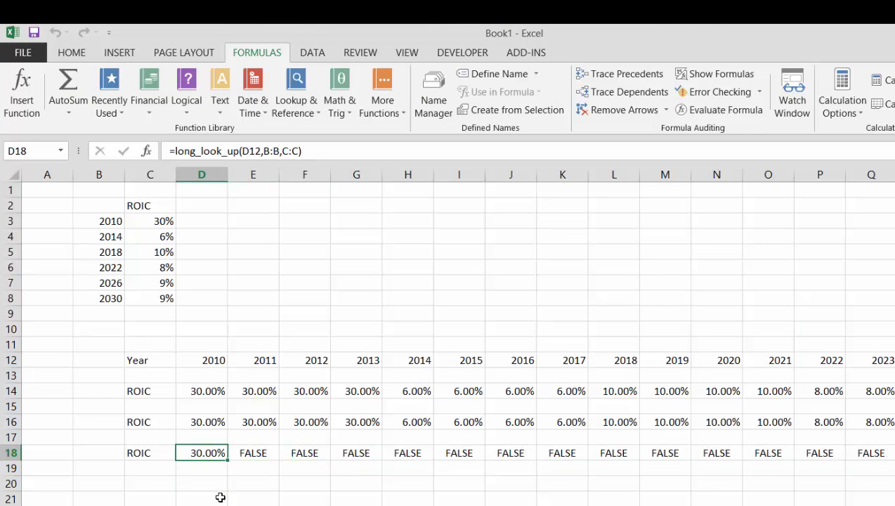
Examine the column references in the long_look_up formulas in D18, E18 and the following cells of row 18.
key(F2)
key(Return)
key(Up)
key(Right)
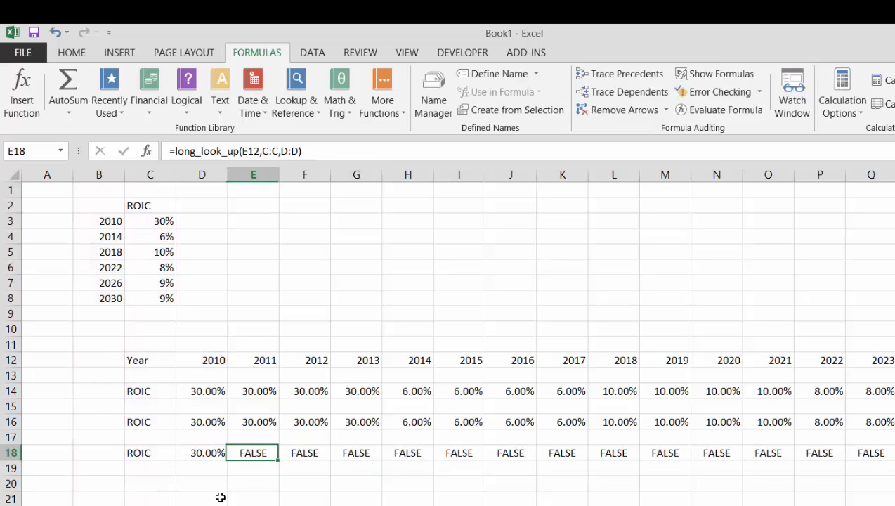
key(F2)
key(Return)
key(Up)
key(Right)
key(Right)
key(Right)
key(Right)
key(Right)
key(Right)
key(Right)
key(Right)
key(Right)
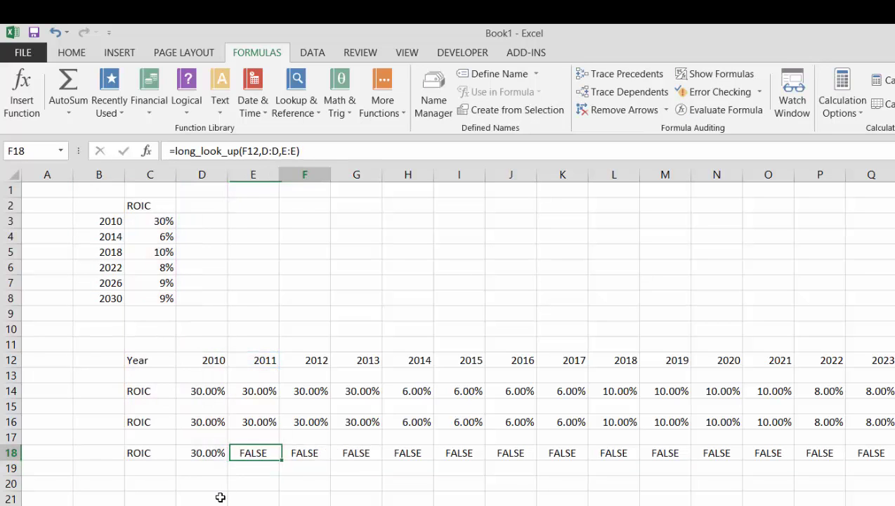
Examine the long_look_up formulas and results along row 18 through the last years.
key(Right)
key(Right)
key(Right)
key(Right)
key(Right)
key(Right)
key(Right)
key(Right)
key(Right)
key(Right)
key(Left)
key(Left)
key(Left)
key(Left)
key(Left)
key(Left)
key(Left)
key(Left)
key(Left)
key(Left)
key(Left)
key(Left)
key(Left)
key(Left)
key(Left)
key(Left)
key(Left)
key(Left)
key(Left)
key(Left)
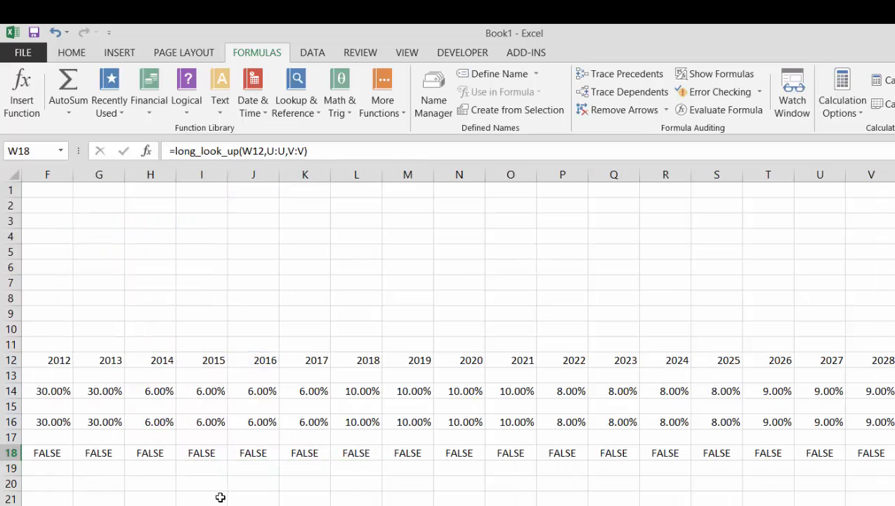
Make the lookup columns absolute in D18 as =long_look_up(D12,$B:$B,$C:$C) and fill the formula across row 18.
key(Right)
key(Right)
key(Right)
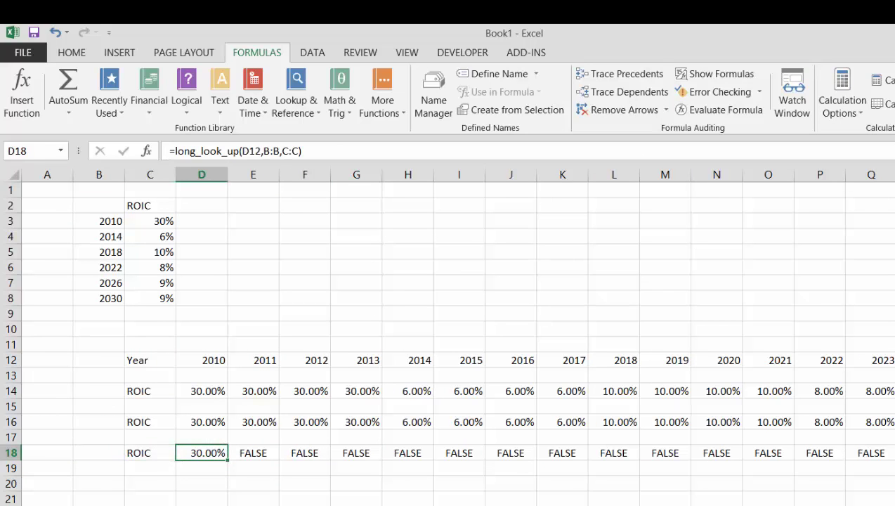
key(F10)
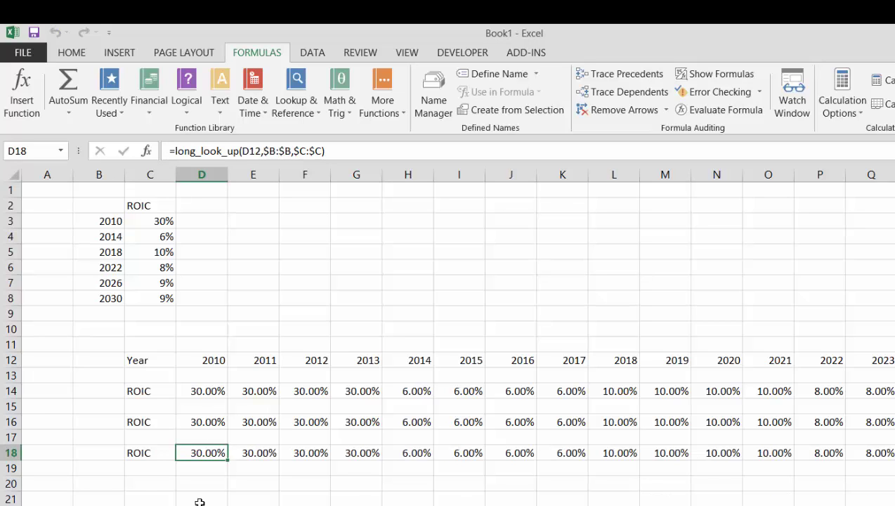
key(Left)
key(Right)
Check the ranges used by D18's formula and review the long_look_up results across all years of row 18.
key(F2)
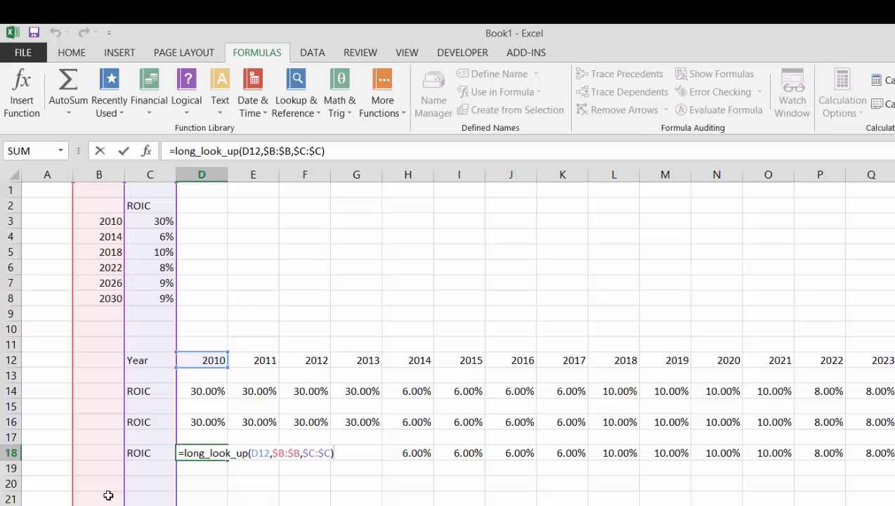
key(Return)
key(Up)
key(Right)
key(Right)
key(Right)
key(Right)
key(Right)
key(Right)
key(Right)
key(Right)
key(Right)
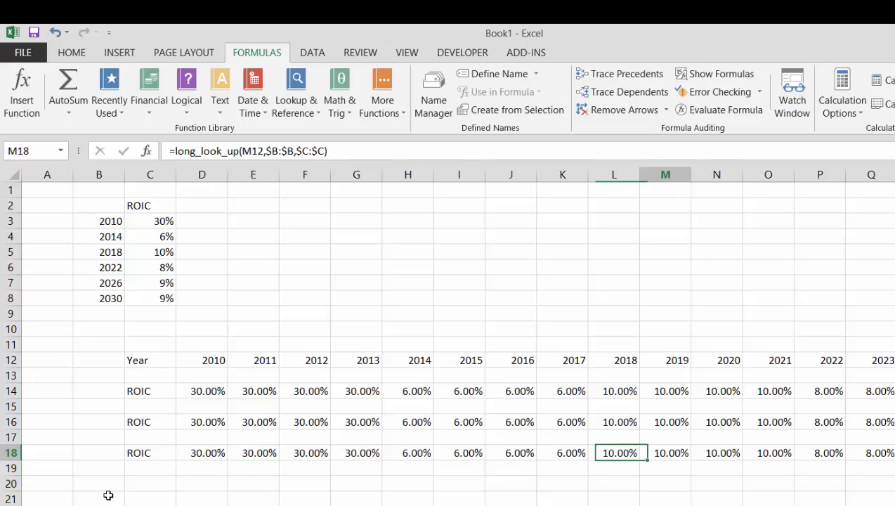
key(Right)
key(Right)
key(Right)
key(Right)
key(Right)
key(Right)
key(Right)
key(Right)
key(Right)
key(Right)
key(Left)
key(Left)
key(Left)
key(Left)
key(Left)
key(Left)
key(Left)
key(Left)
key(Left)
key(Left)
key(Left)
key(Left)
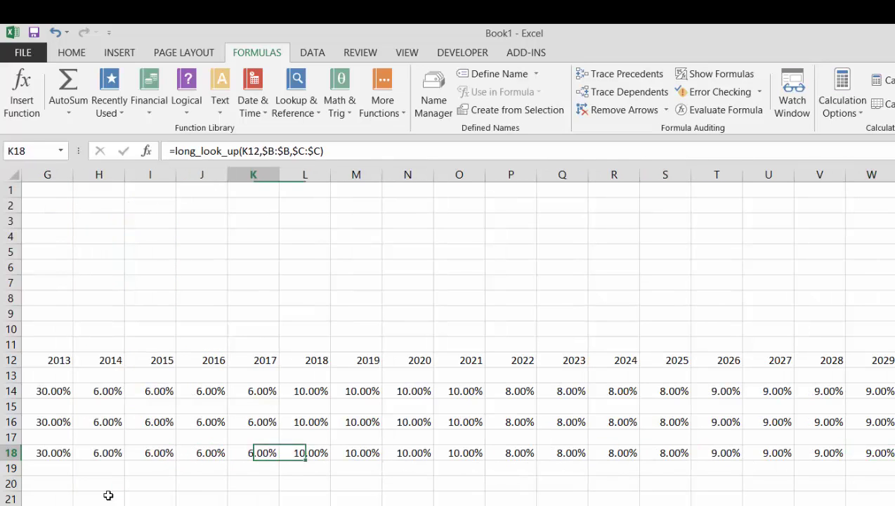
key(Home)
key(Right)
key(Right)
key(Right)
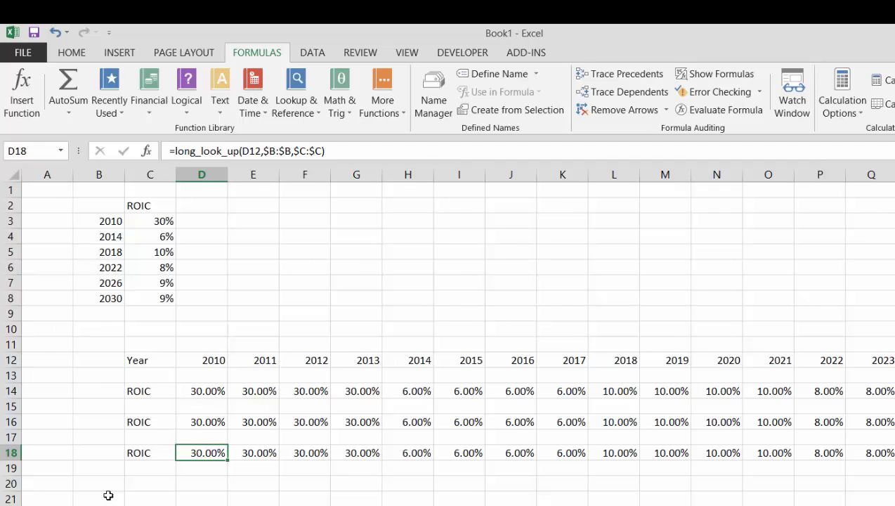
Compare the row 18 lookup results for 2010 through 2013 with the 2014 value in H18.
key(shift+Right)
key(shift+Right)
key(shift+Right)
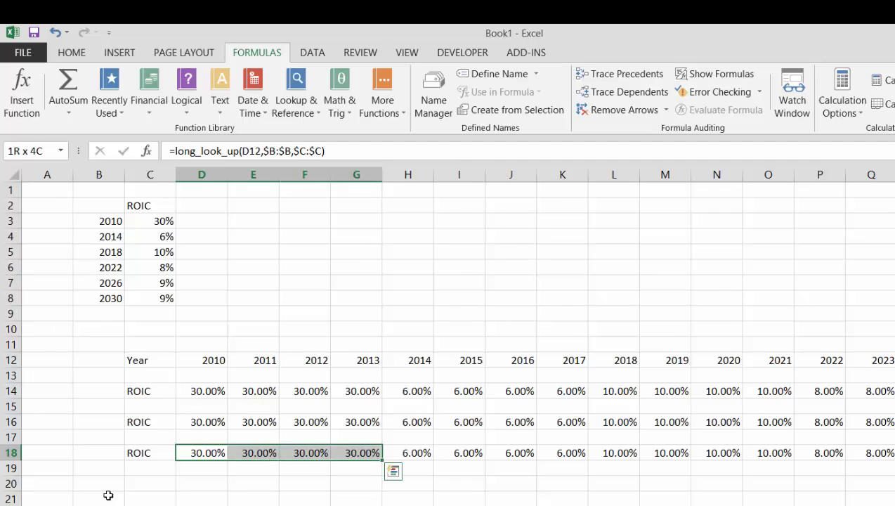
key(Right)
key(Left)
key(Left)
key(Right)
key(Right)
key(Right)
key(Right)
key(Right)
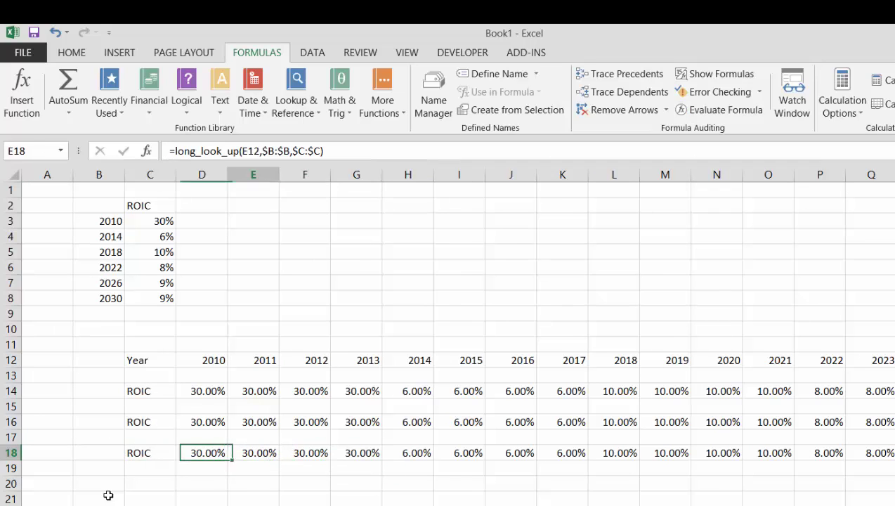
key(Left)
key(Left)
key(Left)
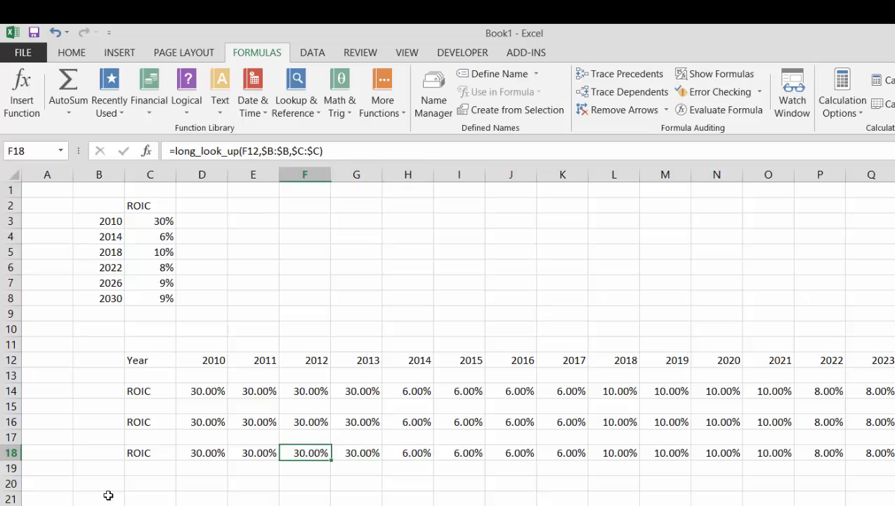
key(Right)
key(Right)
key(Right)
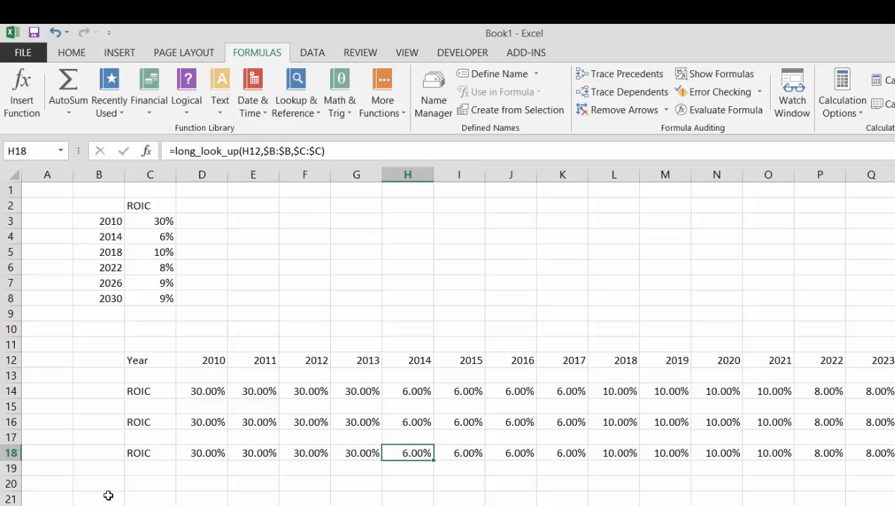
key(Left)
key(Left)
key(Left)
key(Left)
key(Right)
key(Right)
key(Right)
key(Right)
key(Left)
key(Left)
key(Left)
key(Left)
key(Left)
key(Right)
key(Right)
key(Right)
key(Right)
key(Right)
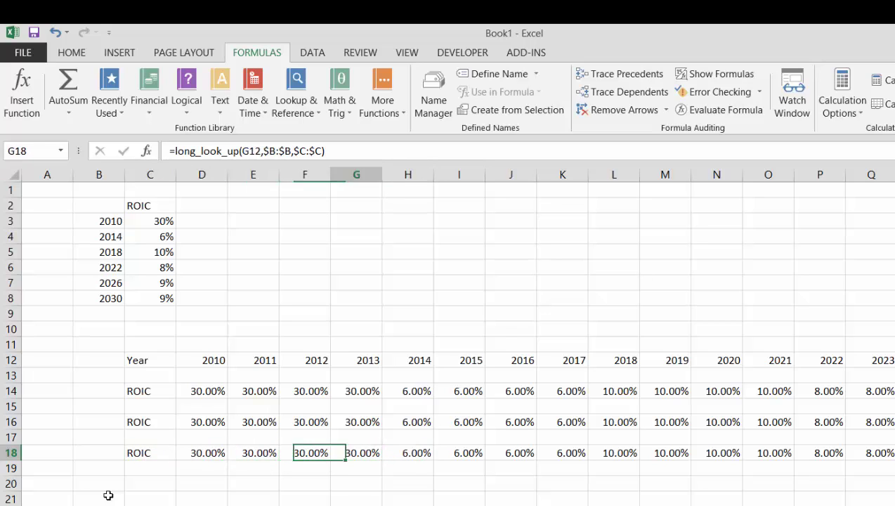
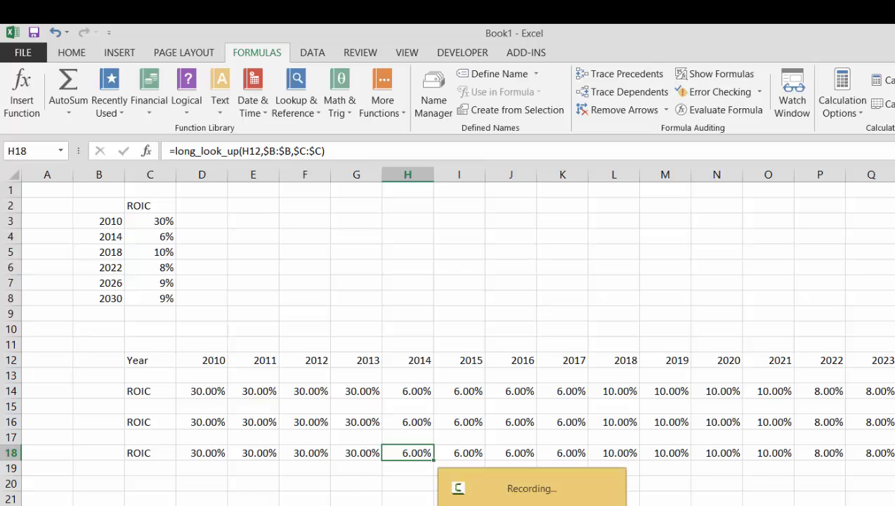
click(532, 492)
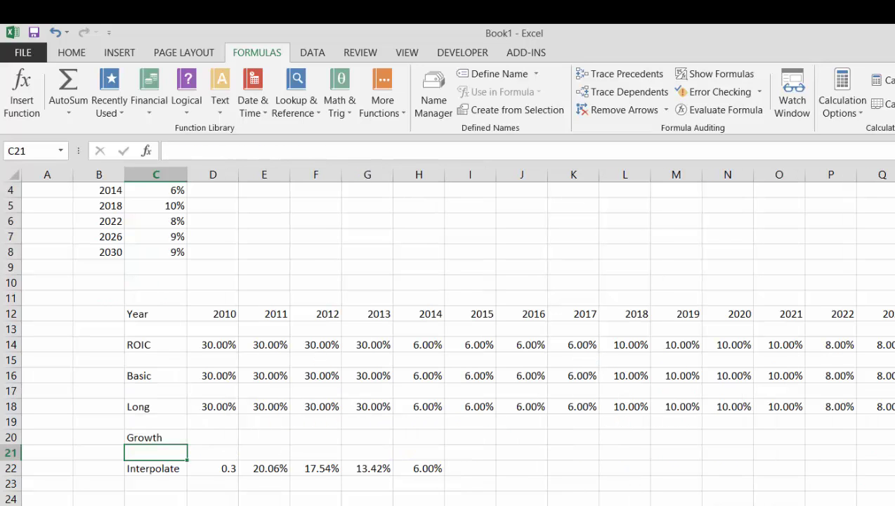
Review the Growth and Interpolate rows and inspect the interpolate_look_up formula in D22.
key(Up)
key(Up)
key(Right)
key(Down)
key(Left)
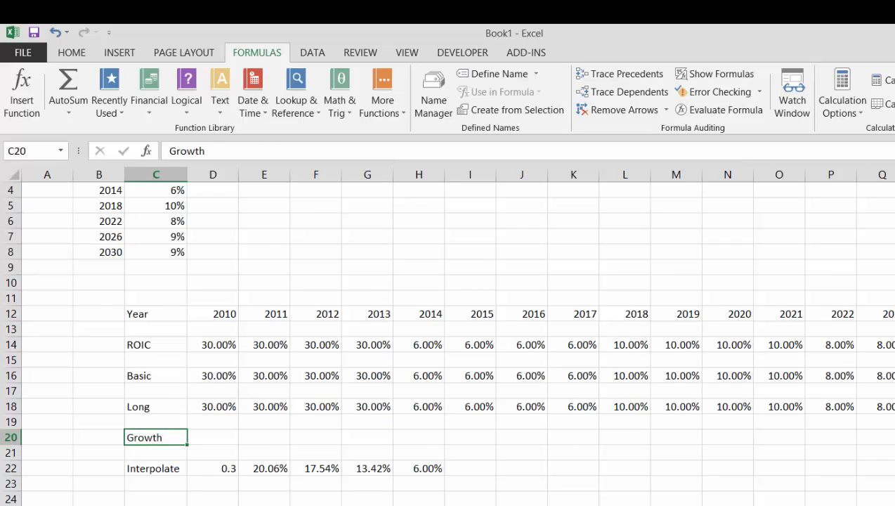
key(Down)
key(Down)
key(Right)
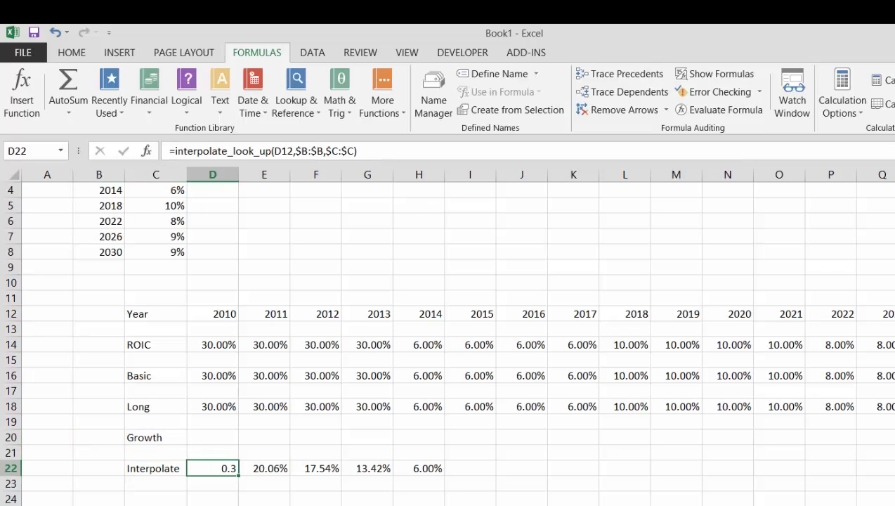
Clear all the interpolation formulas in the Interpolate row, starting from D22.
key(ctrl+shift+Right)
key(Delete)
key(Up)
key(Up)
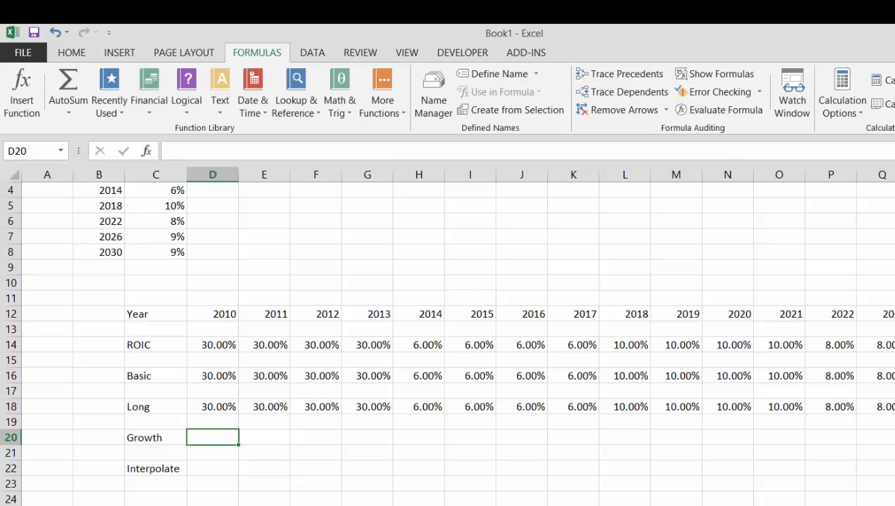
Enter the annual growth formula =(H18/D18)^(1/4)-1 in D20 of the Growth row.
text(=()
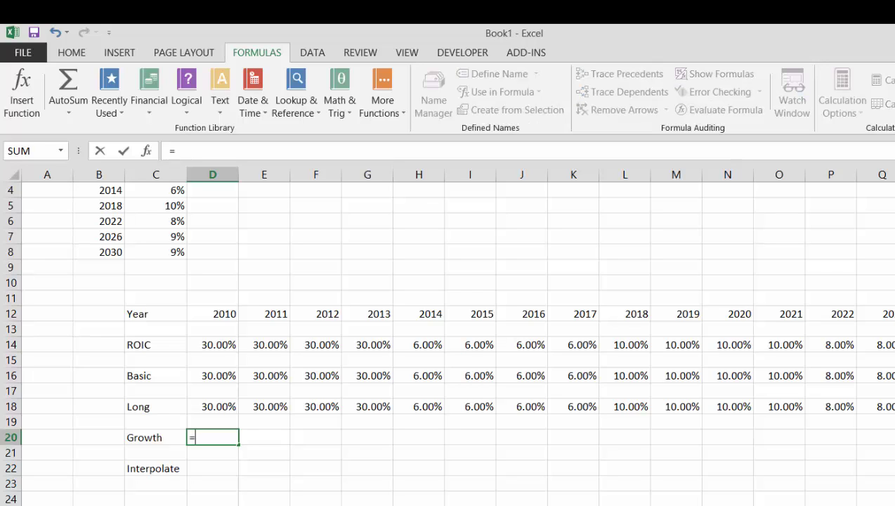
key(Up)
key(Up)
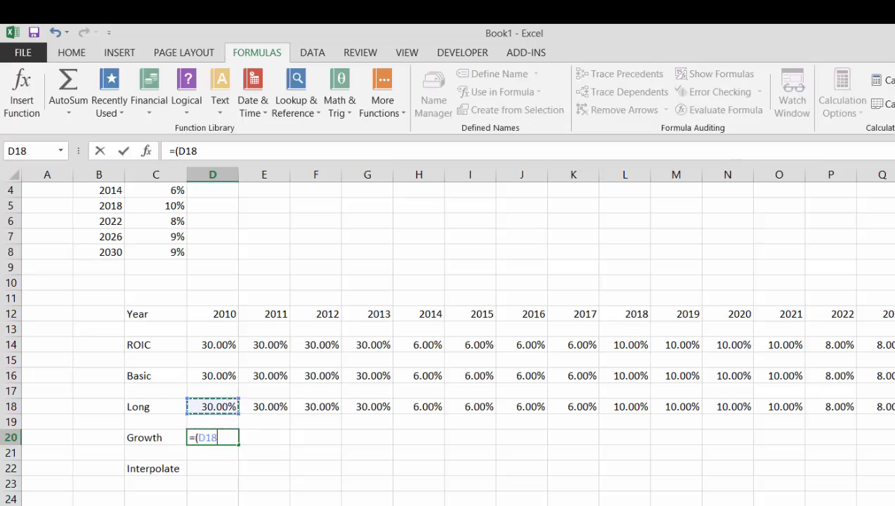
key(Right)
key(Right)
key(Right)
key(Right)
text(/)
key(Left)
key(Left)
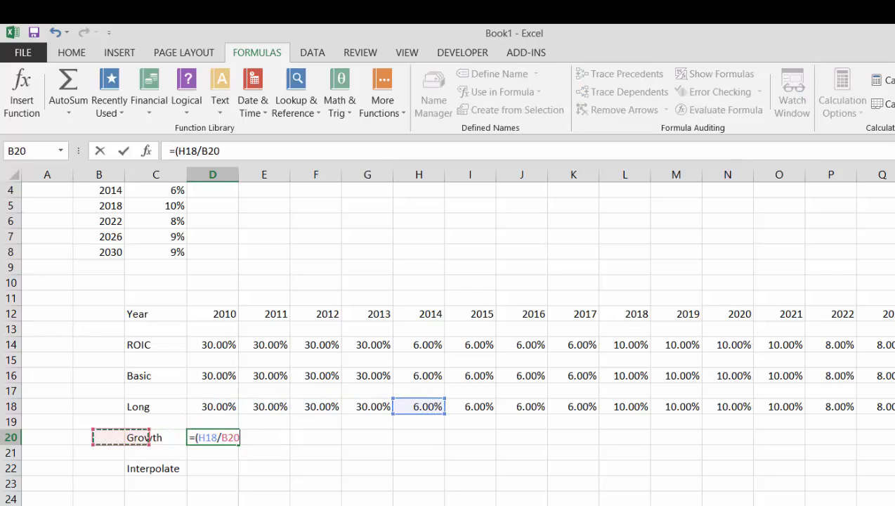
key(Up)
key(Up)
key(Right)
key(Right)
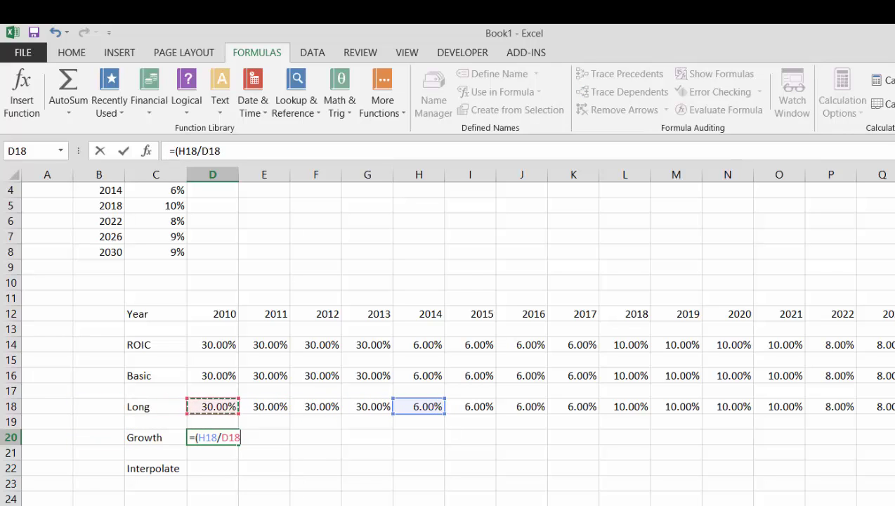
text()^(1/)
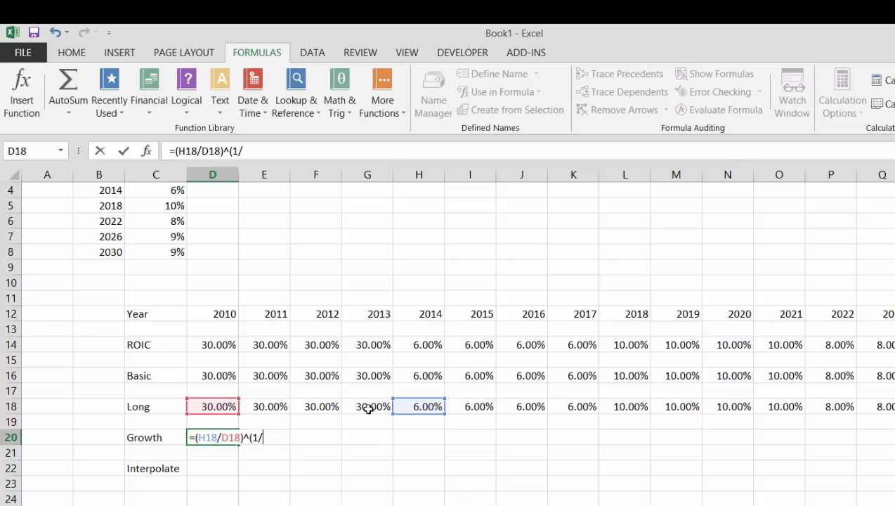
text(4)-1)
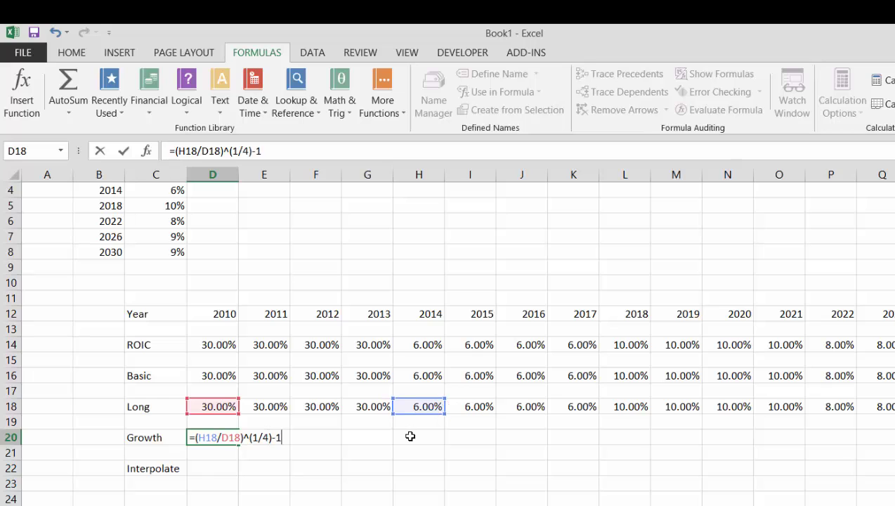
key(Return)
Link E20 to the previous year's growth with =D20 and copy the formula across through G20.
key(Up)
key(Right)
text(=)
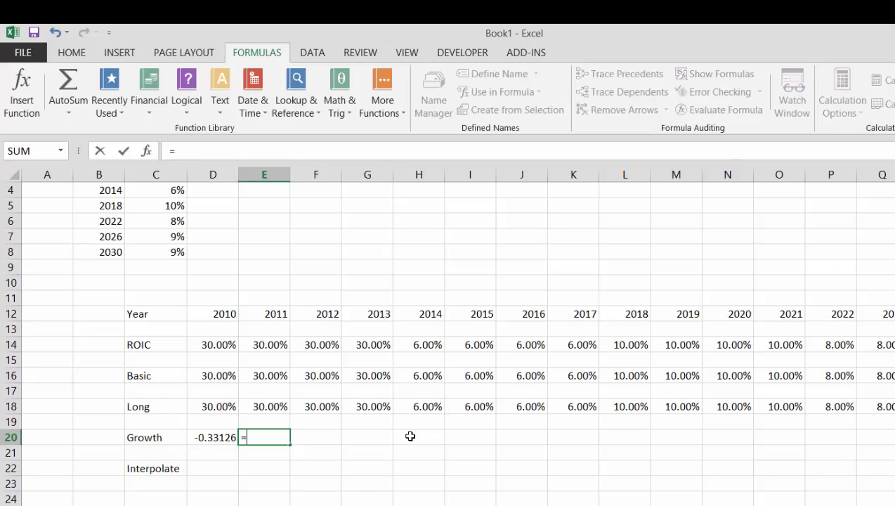
key(Left)
key(Return)
key(Up)
key(shift+Right)
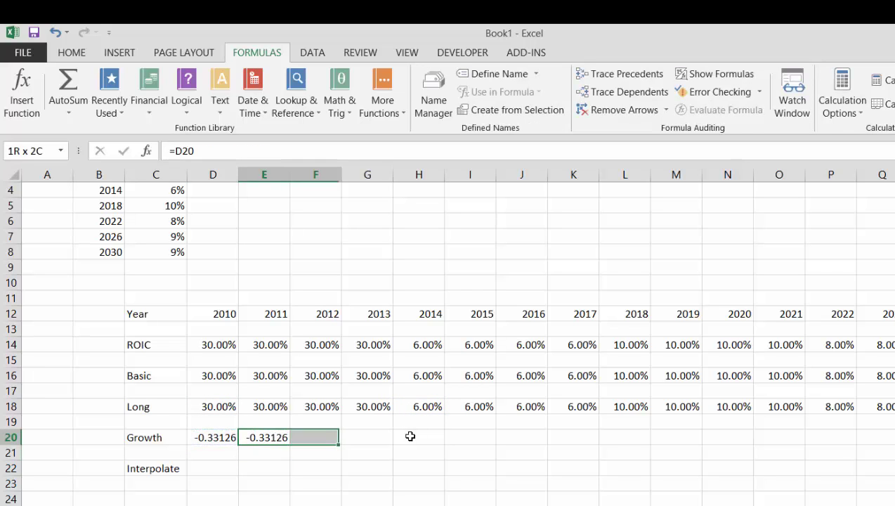
key(shift+Right)
key(ctrl+r)
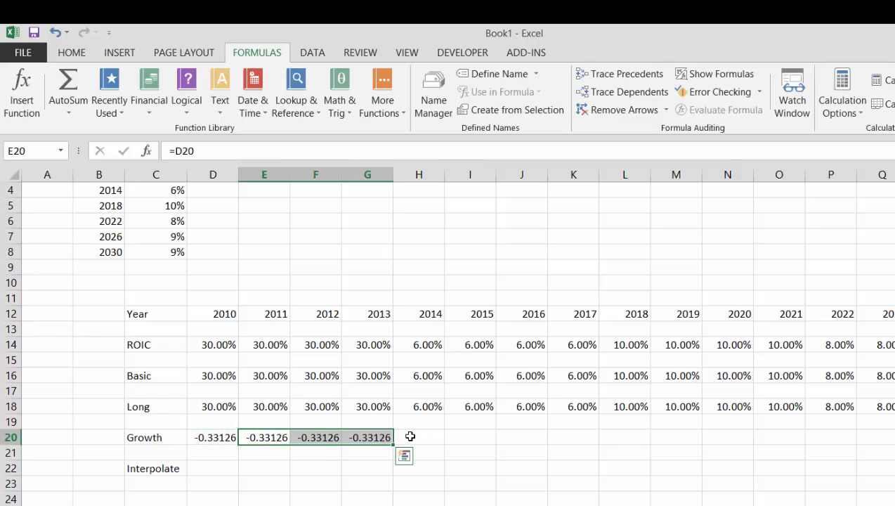
Insert two blank rows at row 21, between the Growth and Interpolate rows.
key(Down)
key(Left)
key(Left)
key(shift+space)
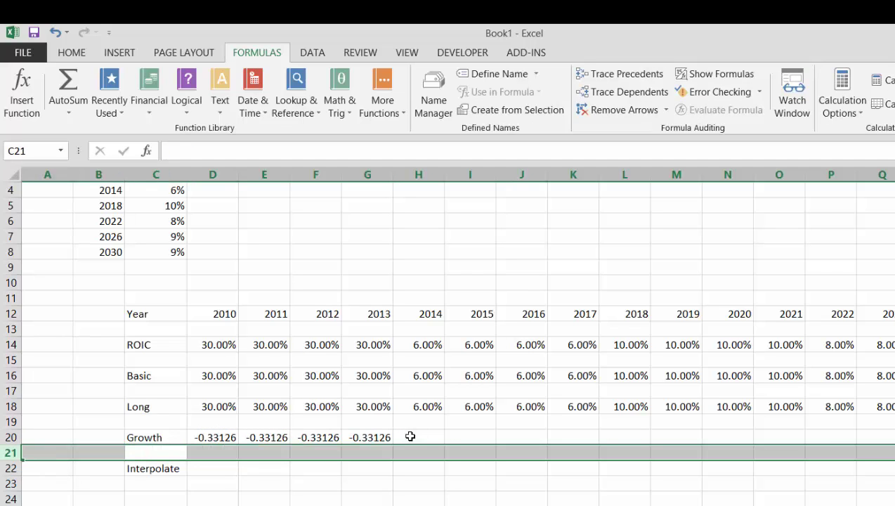
key(ctrl+shift+plus)
key(ctrl+shift+plus)
Label C22 as Value.
key(Down)
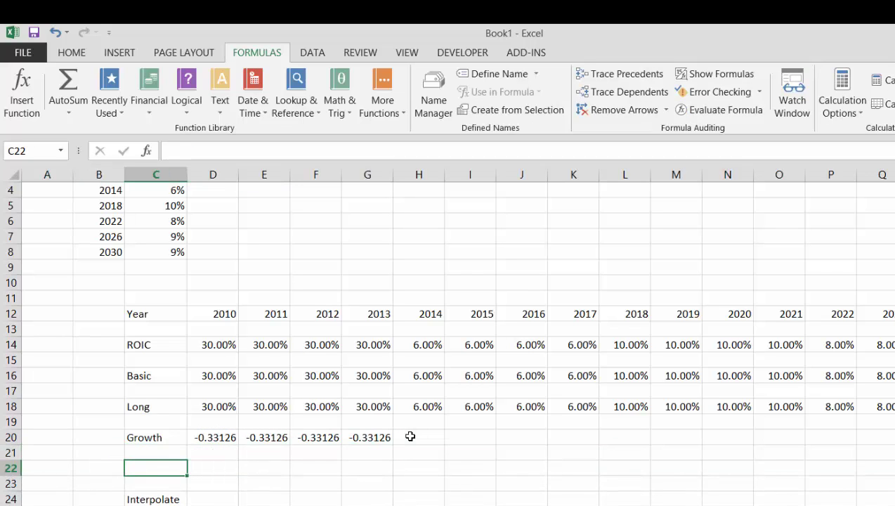
text(Va)
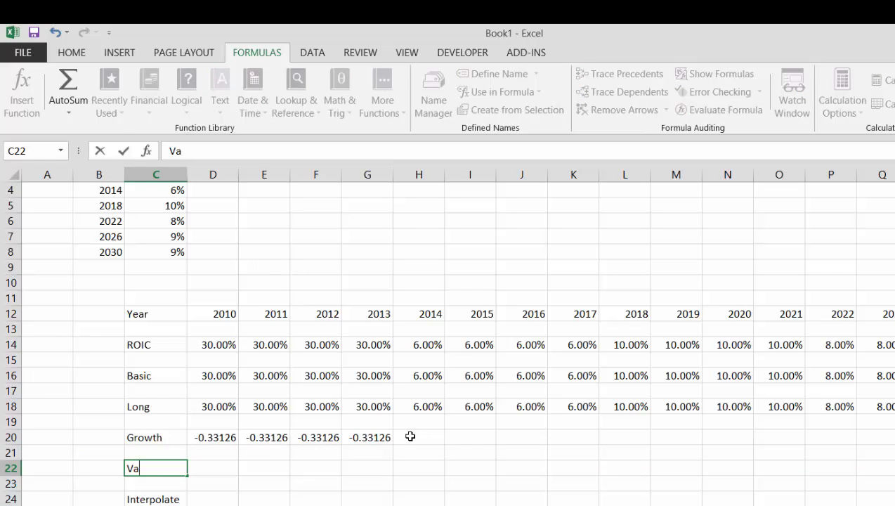
text(lue)
key(Return)
key(Up)
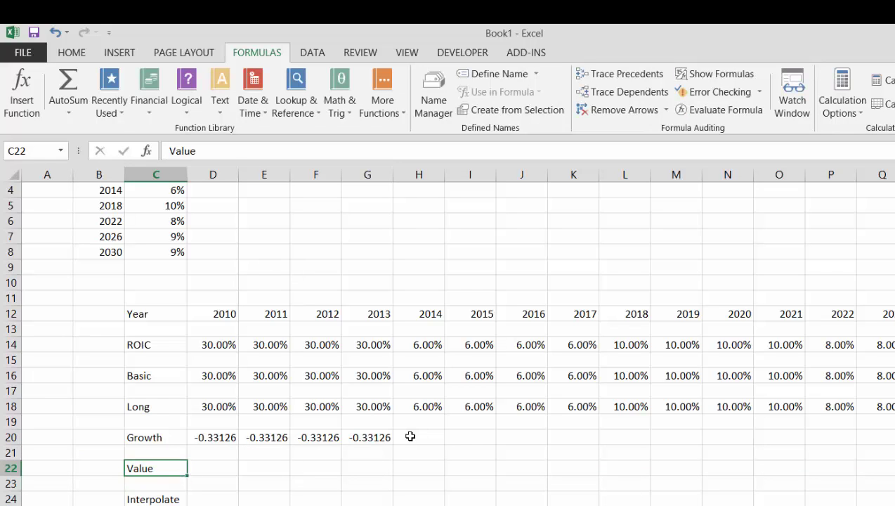
Set the 2010 starting value in D22 to =D18.
key(Right)
text(=)
key(Up)
key(Up)
key(Up)
key(Up)
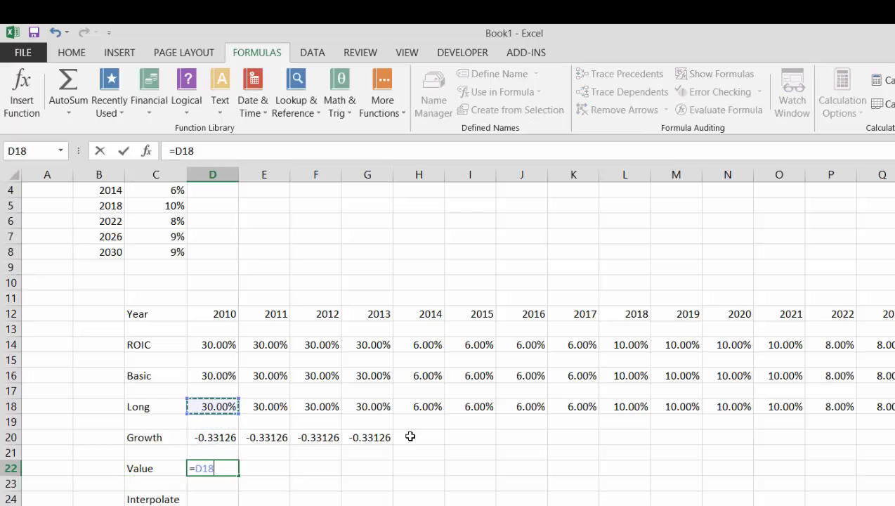
key(Return)
Enter the growth-based formula =D22*(1+E20) in E22 for the 2011 value.
key(Up)
key(Right)
text(=)
key(Left)
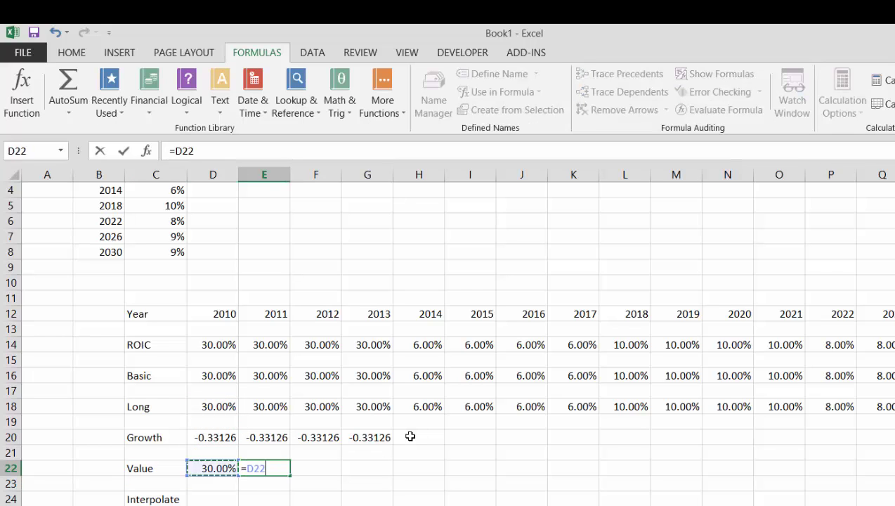
text(*(1+)
key(Up)
key(Up)
text())
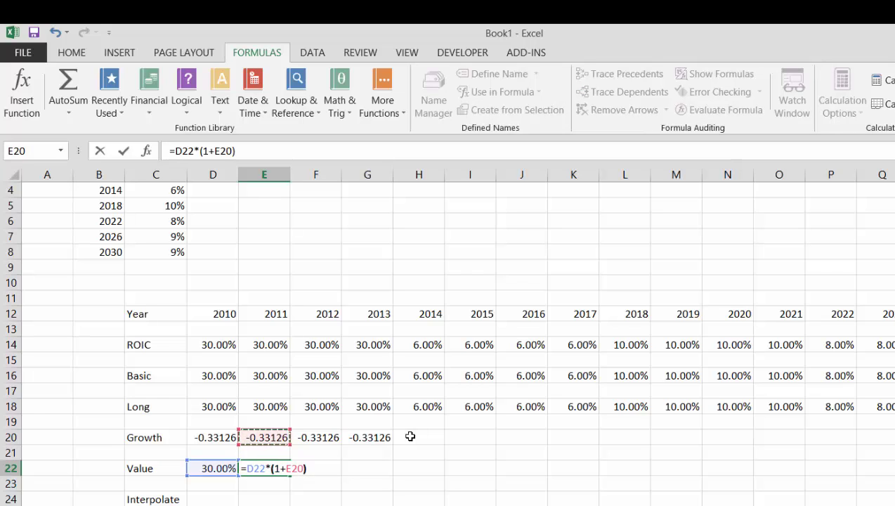
key(Return)
Copy the E22 value formula across the Value row through H22.
key(Up)
key(shift+Right)
key(shift+Right)
key(shift+Right)
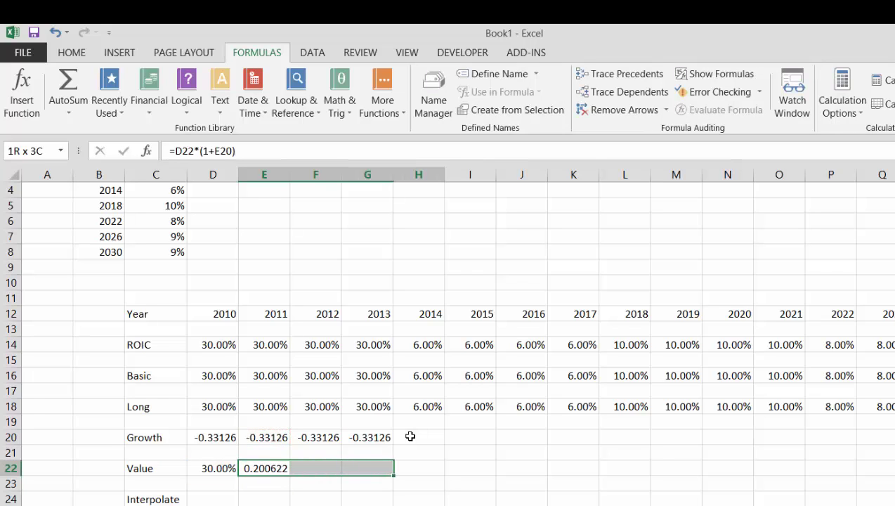
key(ctrl+r)
Extend the growth rate formula from G20 into H20 for 2014.
key(Up)
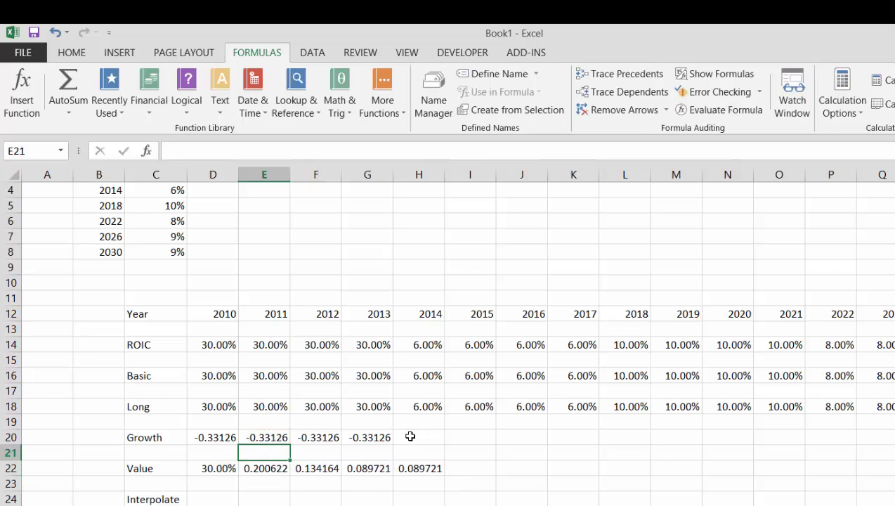
key(Up)
key(Right)
key(Right)
key(shift+Right)
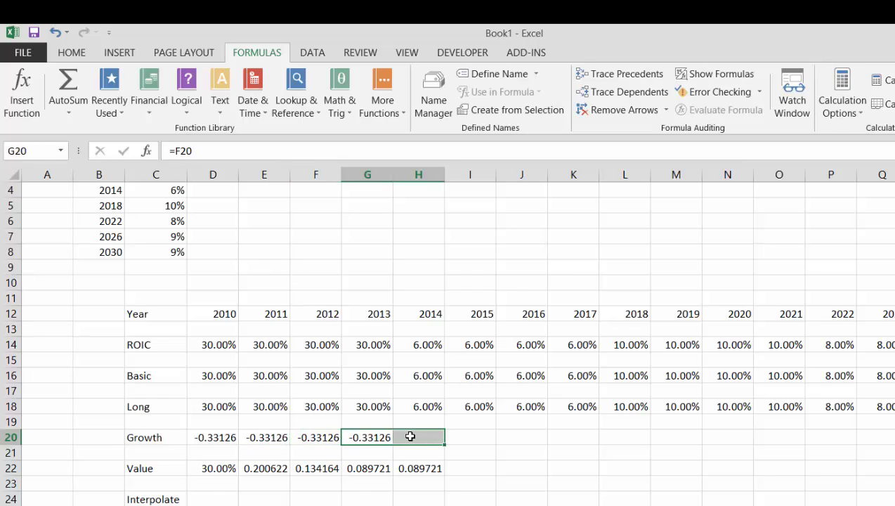
key(ctrl+r)
Check the 2014 result and its formula in H22 of the Value row.
key(Down)
key(Down)
key(Down)
key(Left)
key(Left)
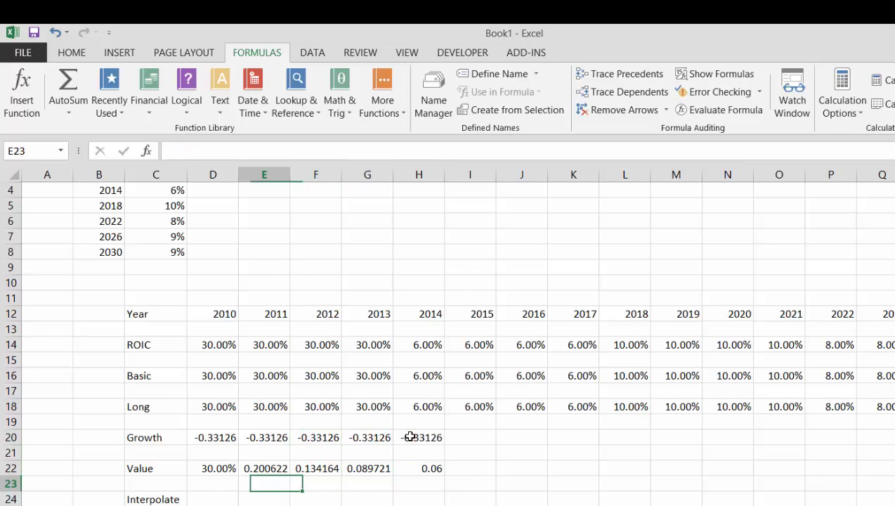
key(Left)
key(Up)
key(Right)
key(Right)
key(Right)
key(Right)
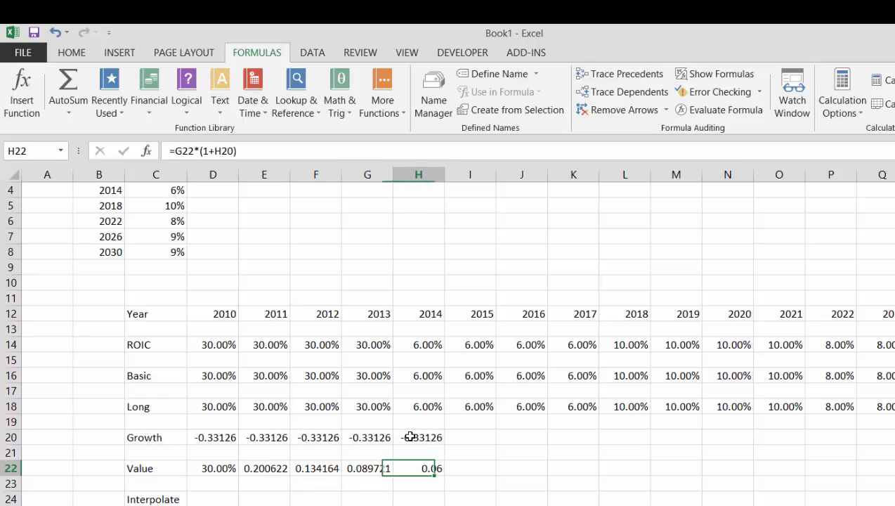
Format the Value row cells D22:H22 as percentages with two decimals.
key(Left)
key(Left)
key(Left)
key(Left)
key(ctrl+shift+Right)
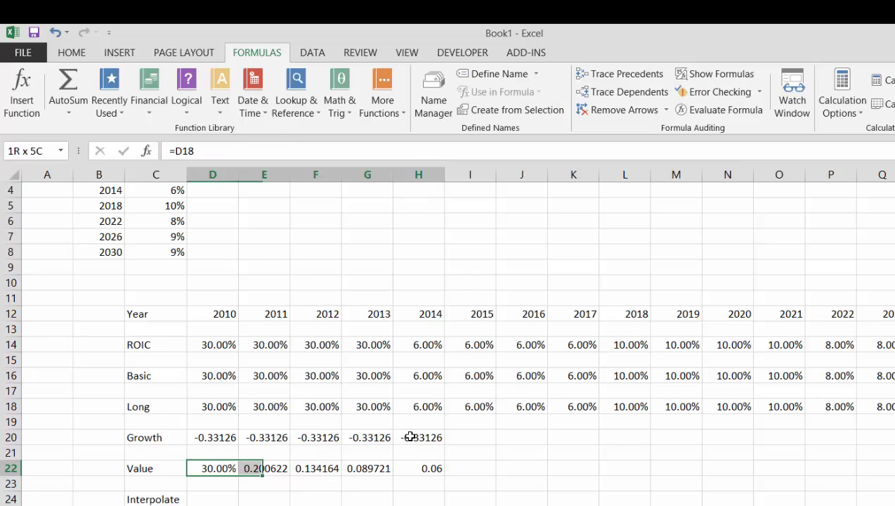
key(ctrl+shift+5)
Clear the contents of row 24, removing the Interpolate label.
key(Up)
key(Up)
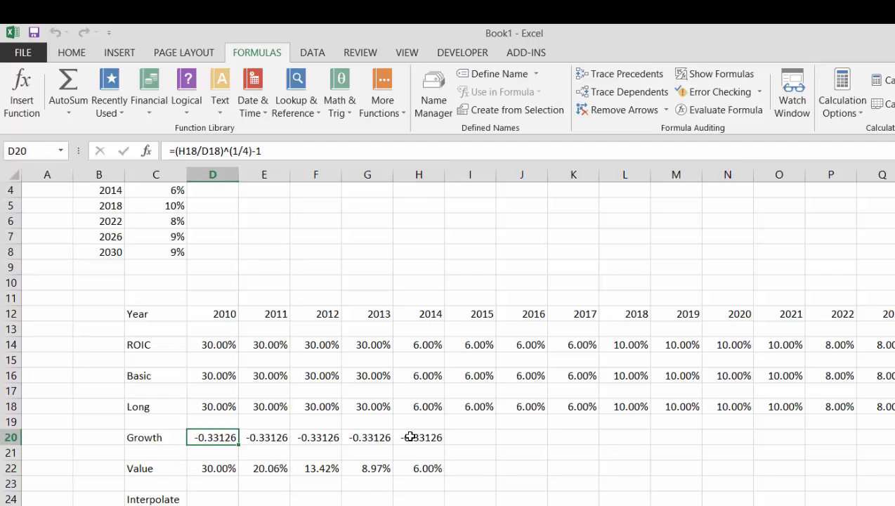
key(Down)
key(Down)
key(Down)
key(Down)
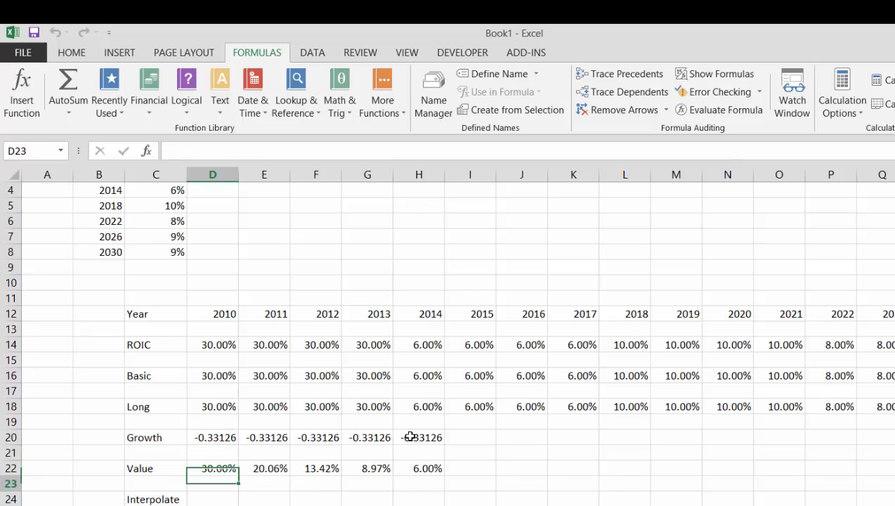
key(Left)
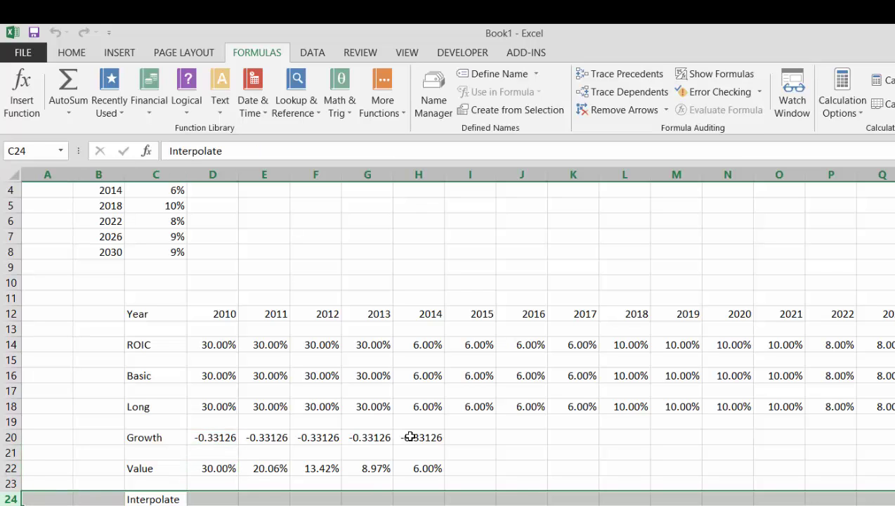
key(Delete)
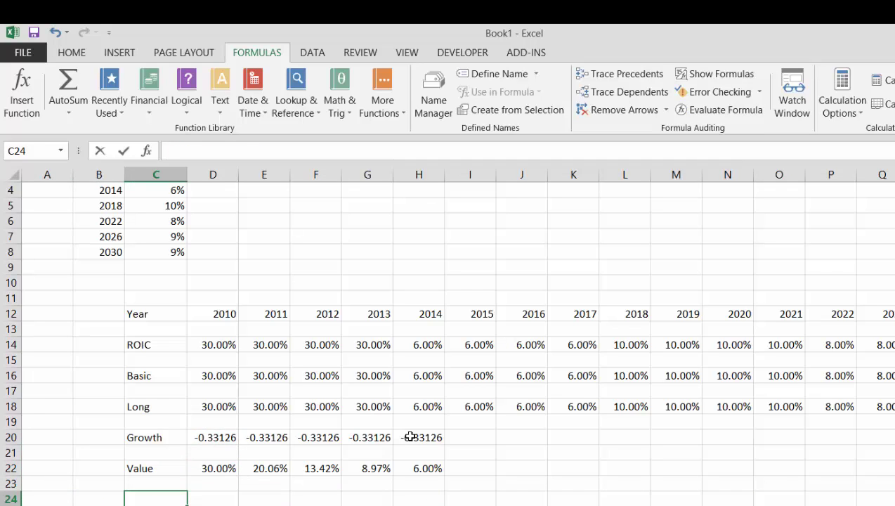
Label C24 as Compound Factor and widen column C to fit the text.
text(Comp)
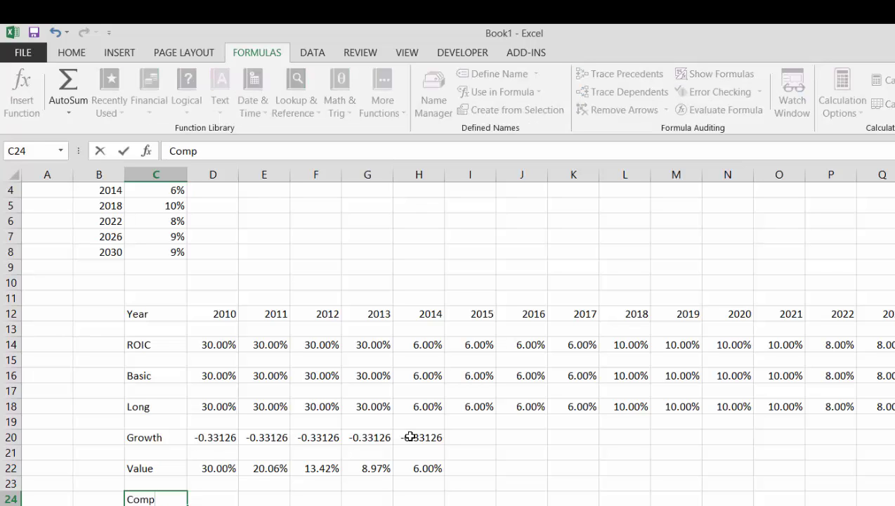
text(ound Factor)
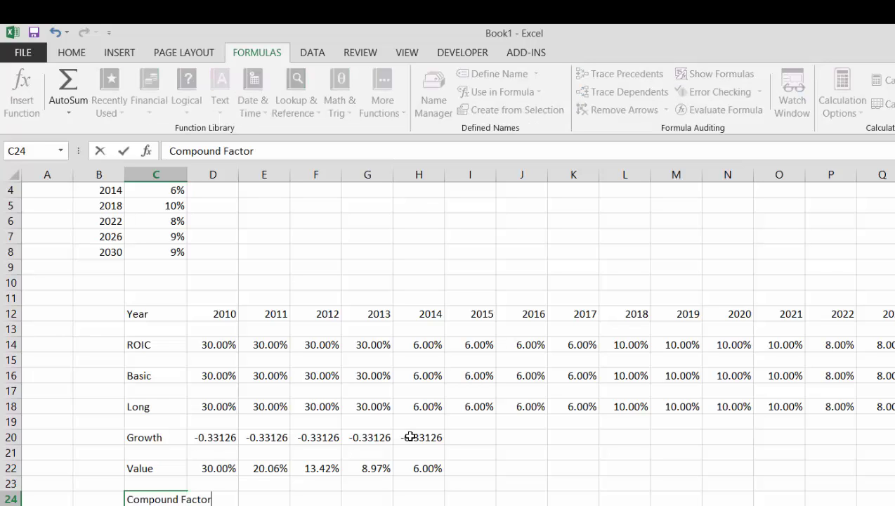
key(Return)
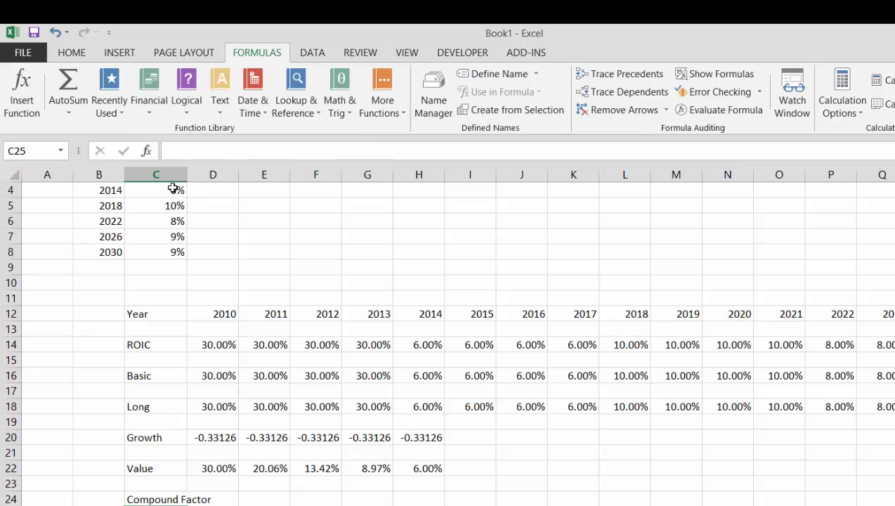
drag(184, 178, 218, 180)
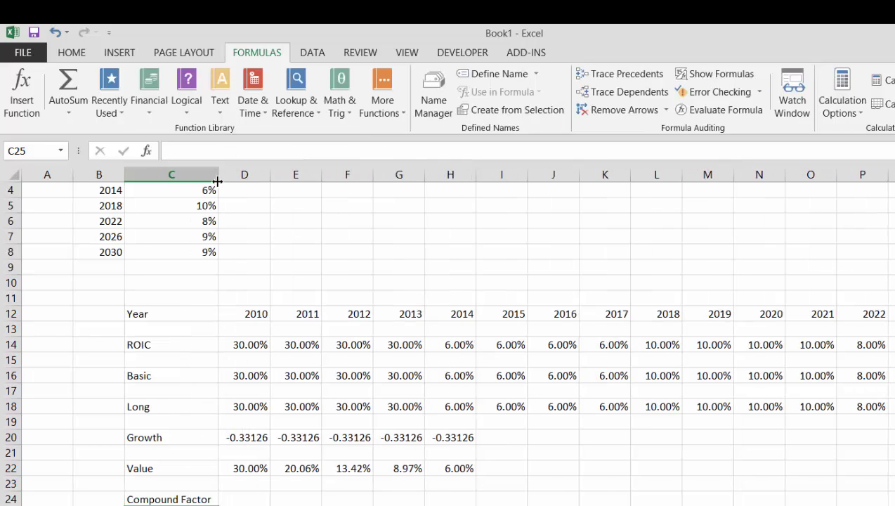
Enter the compound factor formula =(H18/D18)^(1/4) in D24.
key(Up)
key(Right)
text(=)
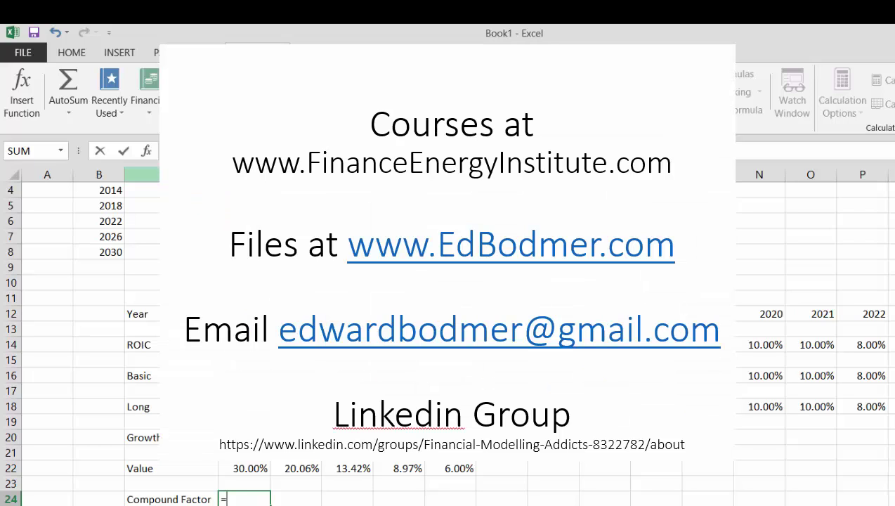
text(()
key(Up)
key(Up)
key(Up)
key(Up)
key(Up)
key(Up)
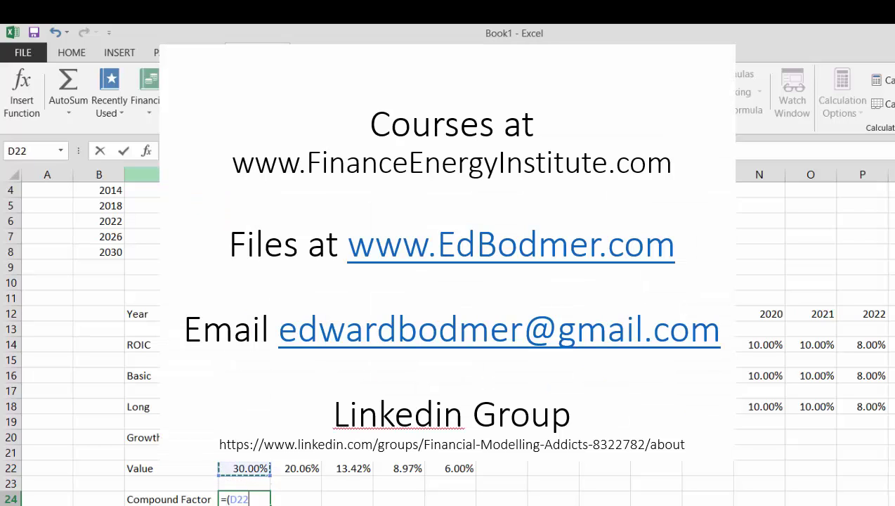
key(Right)
key(Right)
key(Right)
key(Right)
text(/)
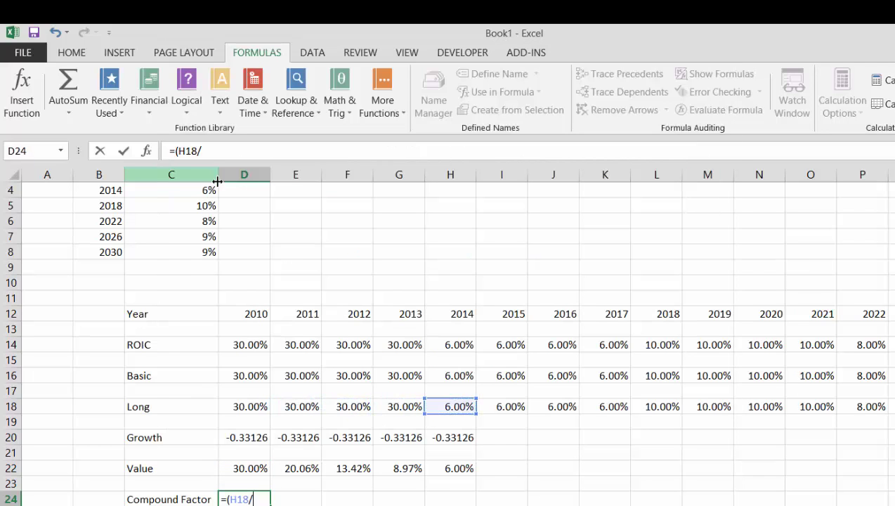
key(Left)
key(Left)
key(Up)
key(Up)
key(Up)
key(Up)
key(Up)
key(Up)
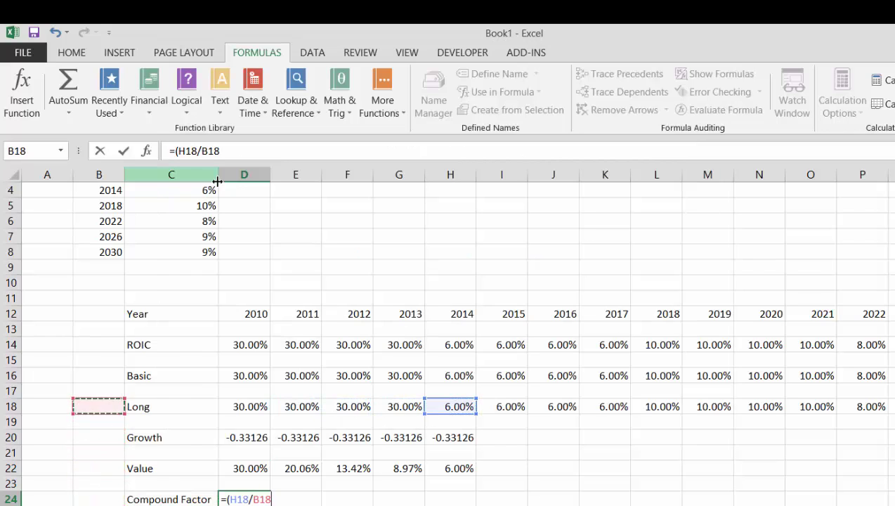
key(Right)
key(Right)
text()^(1)
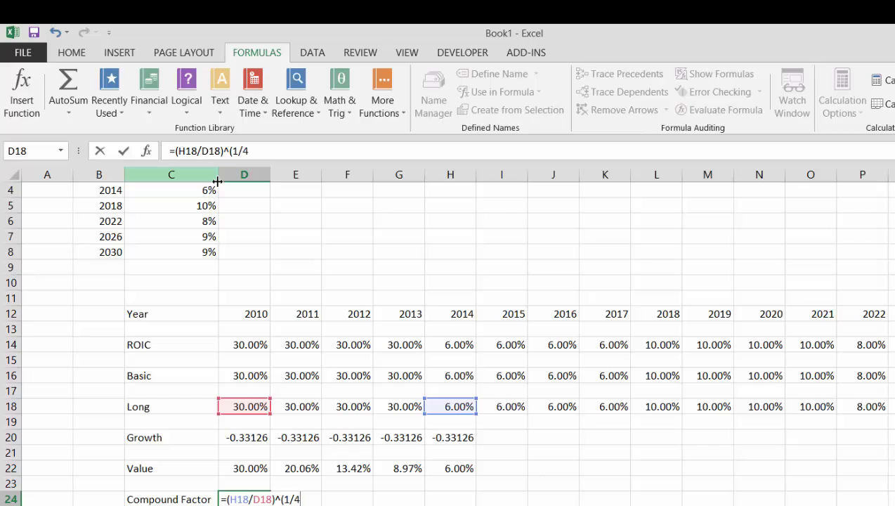
text(/4))
key(Return)
Link E24 in the Compound Factor row to the 2010 factor with =D24.
key(Up)
key(Right)
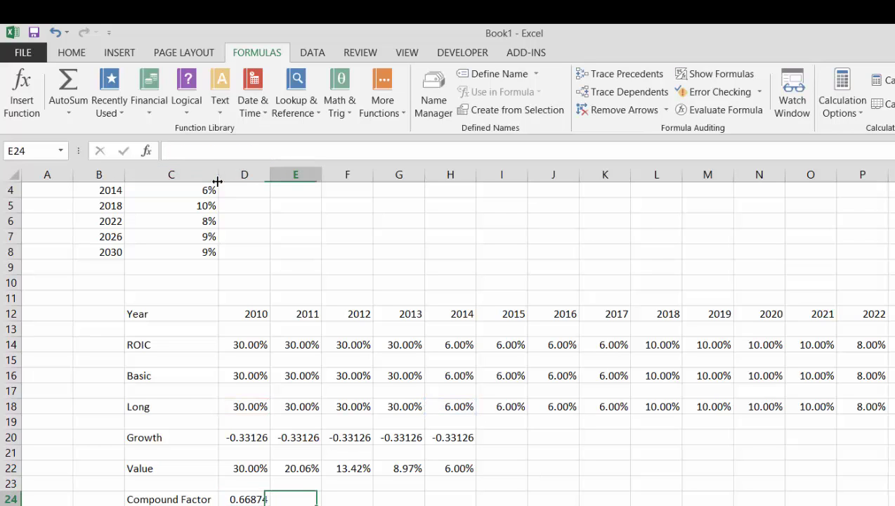
text(=)
key(Left)
key(Return)
key(Up)
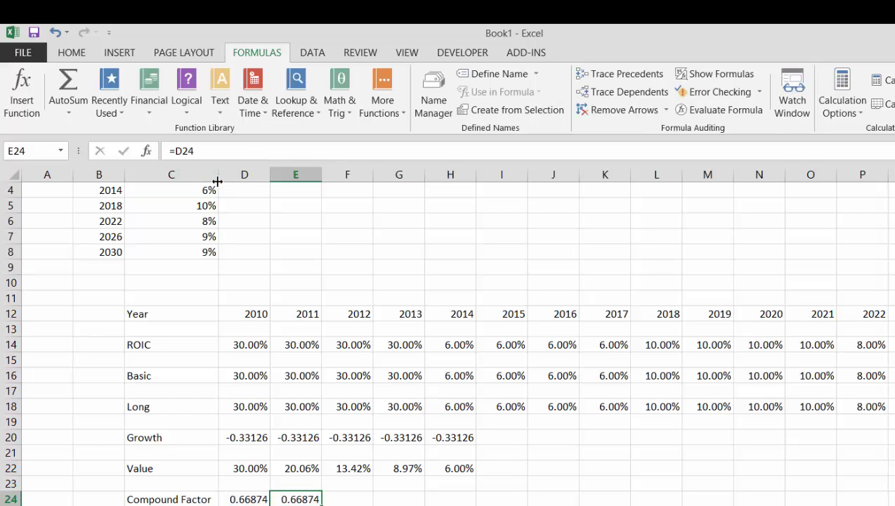
Enter =E24 in F24 and fill it across to H24 in the Compound Factor row.
key(Right)
key(Left)
key(Right)
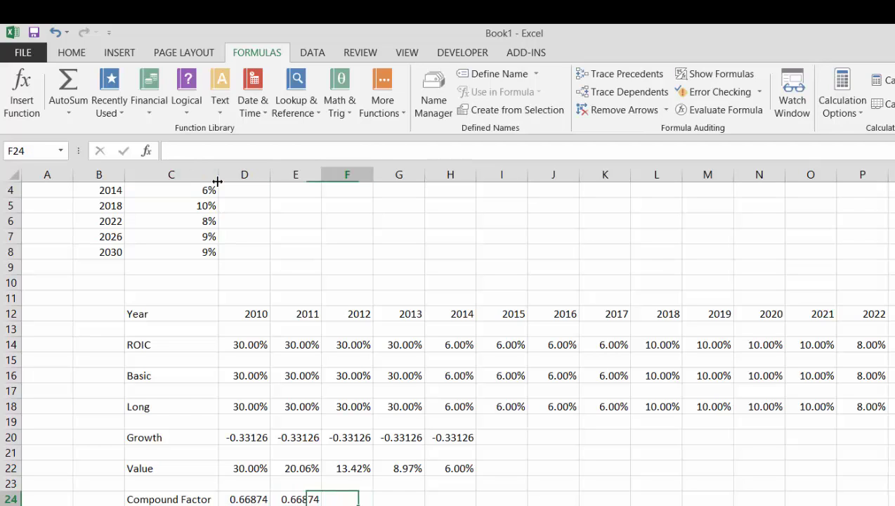
text(=)
key(Left)
key(Return)
key(Up)
key(shift+Right)
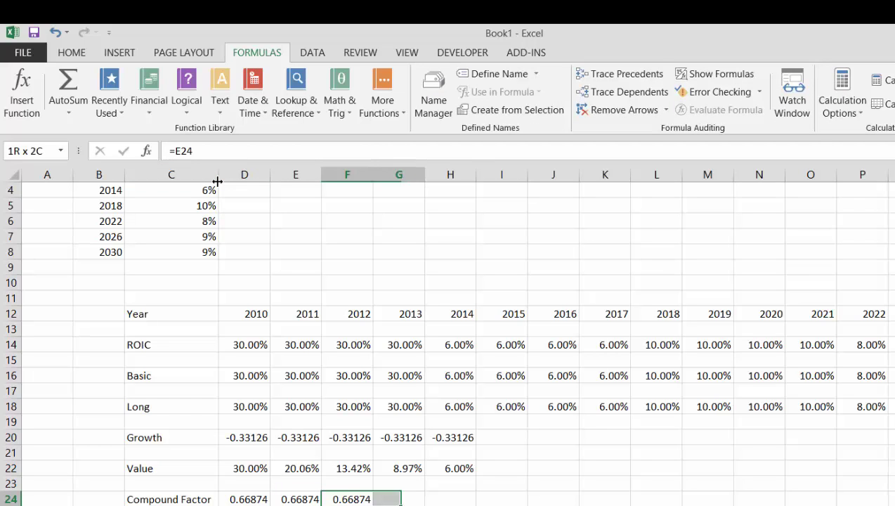
key(shift+Right)
key(ctrl+r)
Insert two rows above the Interpolate row and label C26 as Value.
key(Down)
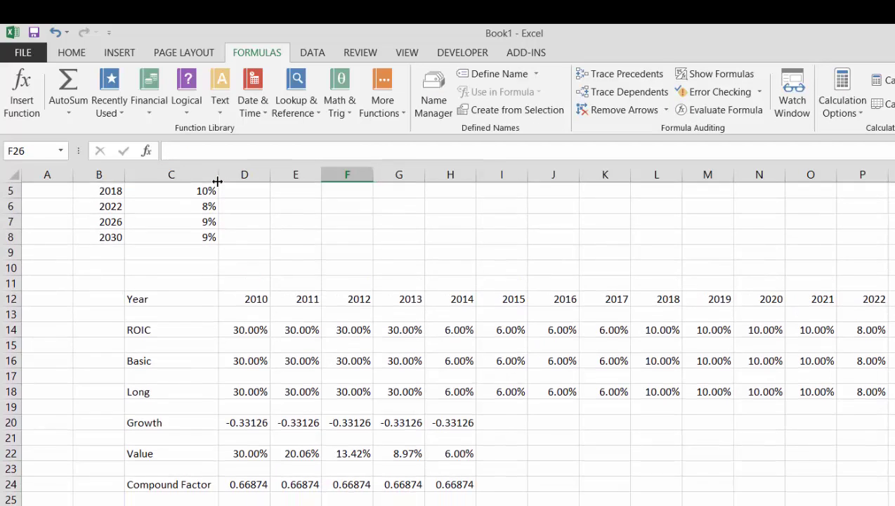
key(Left)
key(Left)
key(Left)
key(Down)
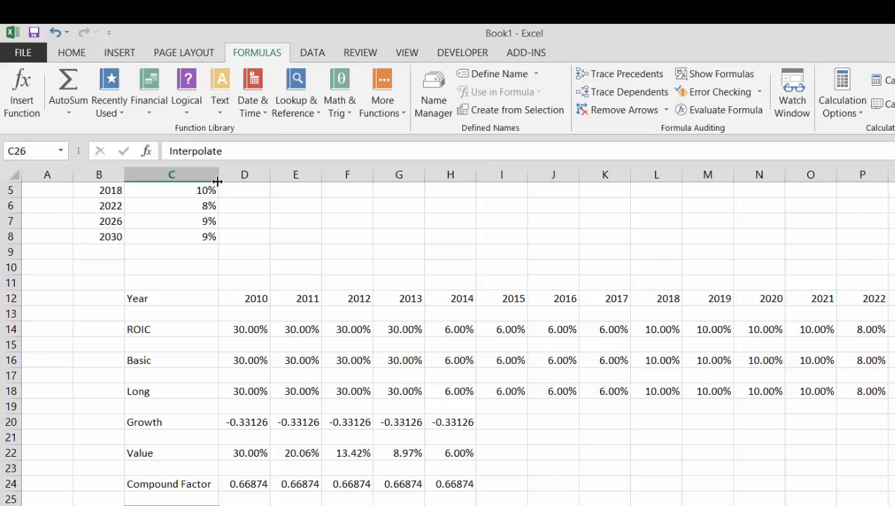
key(ctrl+shift+plus)
key(Escape)
key(shift+space)
key(ctrl+shift+plus)
key(ctrl+shift+plus)
key(Right)
key(Left)
text(Value)
key(Tab)
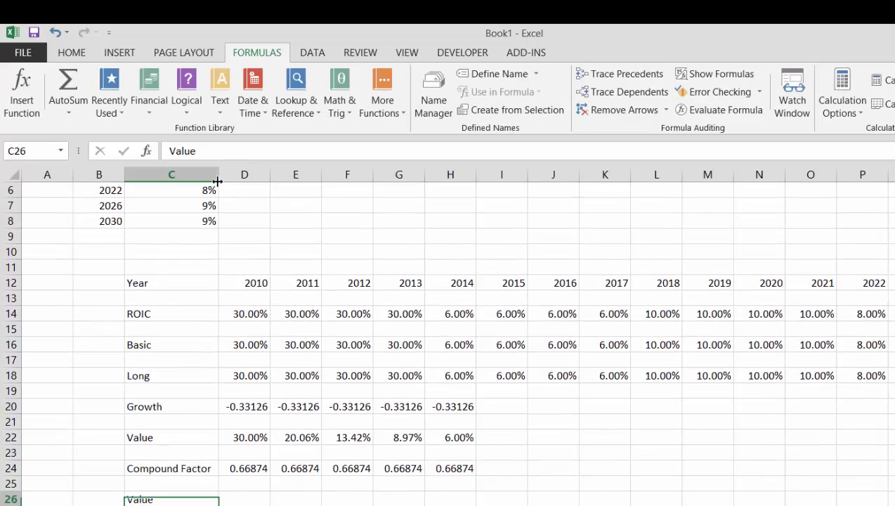
Link D26 in the new Value row to the 2010 value in D22.
text(=)
key(Up)
key(Up)
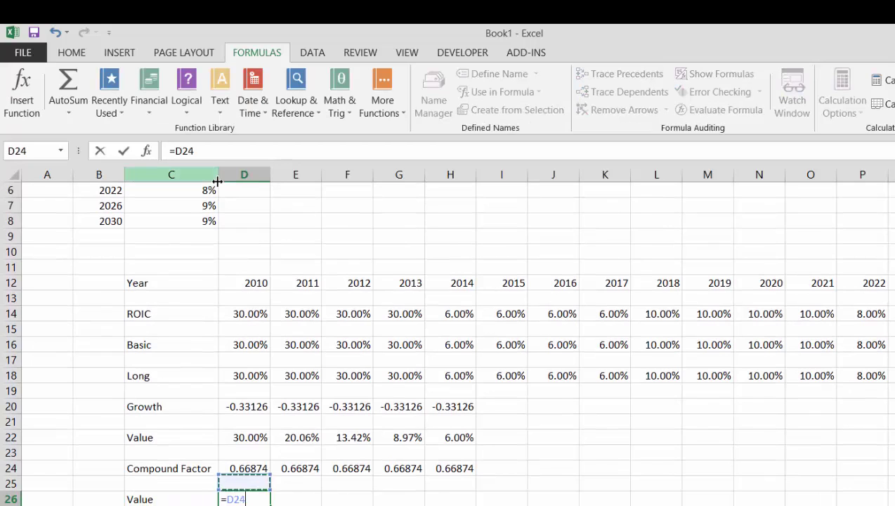
key(Up)
key(Up)
key(Return)
Enter =D26*E24 in E26 to multiply the 2010 value by the 2011 compound factor.
key(Right)
key(Up)
text(=)
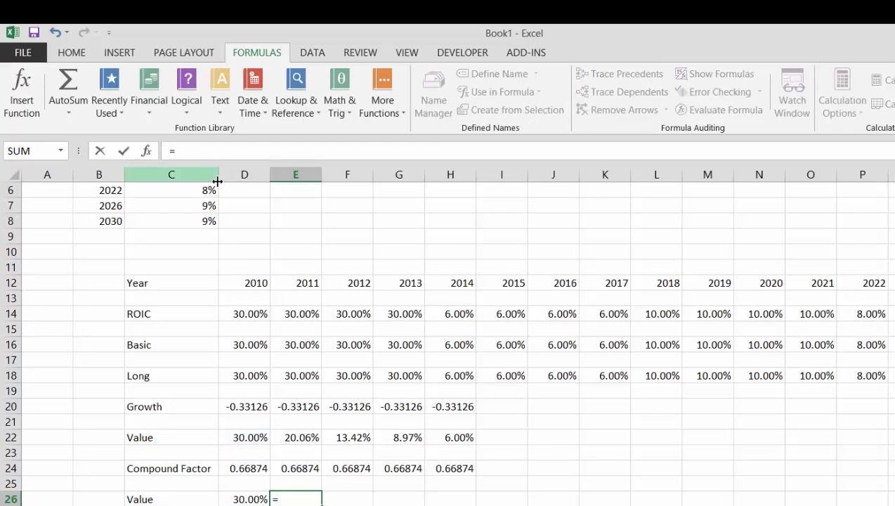
key(Left)
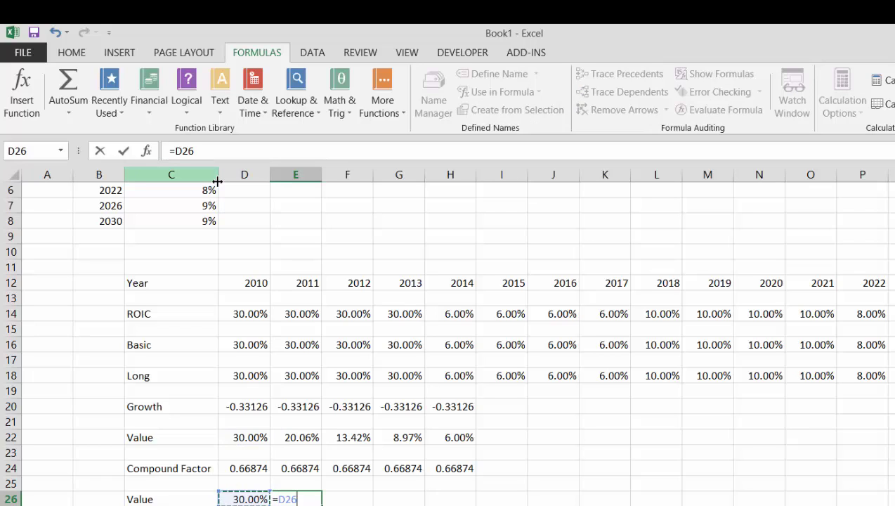
text(*)
key(Up)
key(Up)
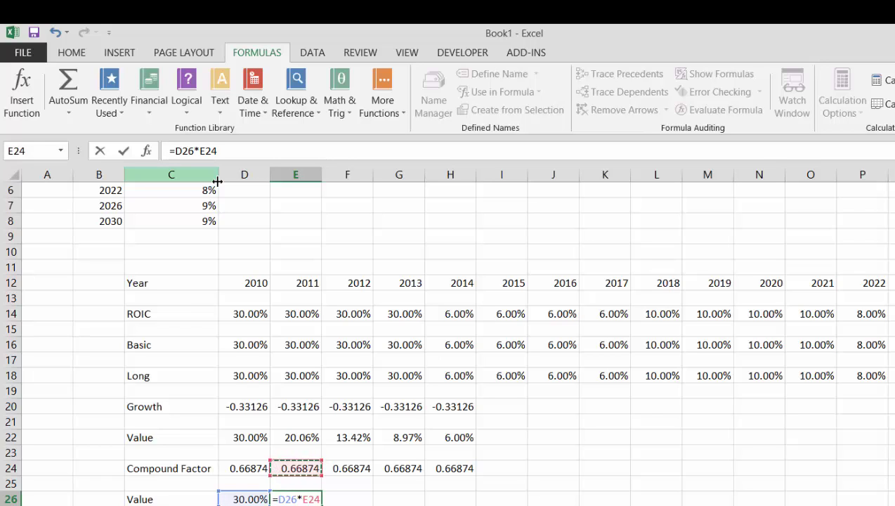
key(Return)
key(Up)
key(Right)
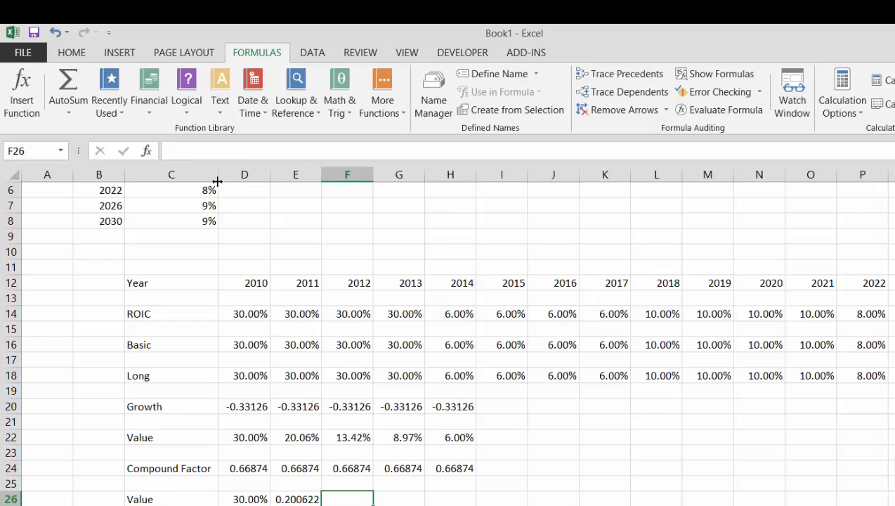
text(=)
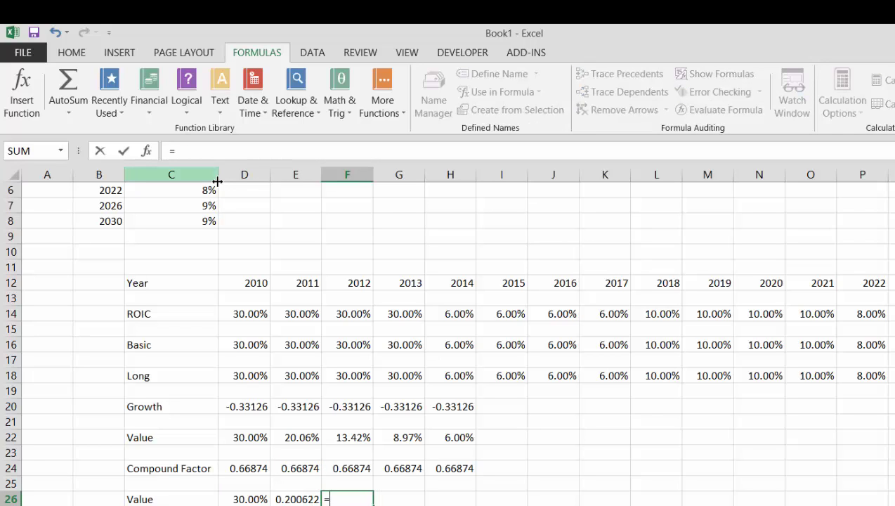
key(Left)
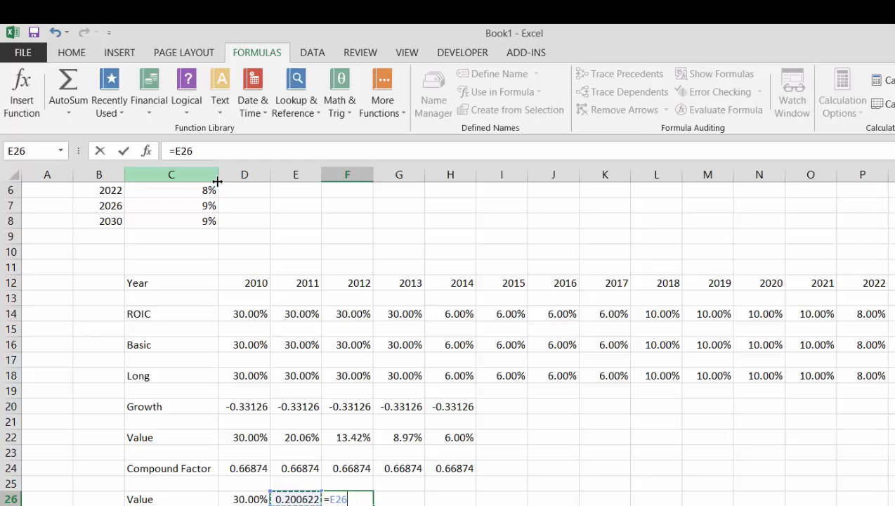
key(Escape)
Examine the Compound Factor row formulas for 2010 to 2012 in D24:F24.
key(Left)
key(Up)
key(Up)
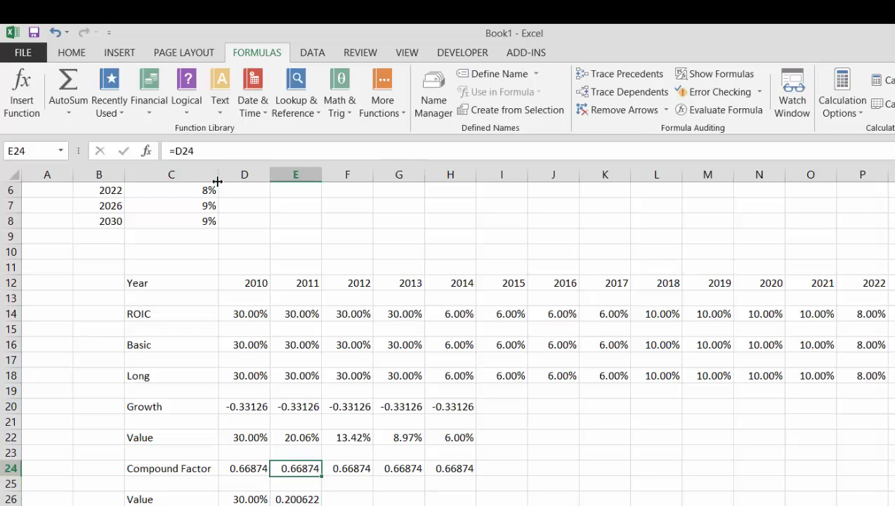
key(Left)
key(Right)
key(Right)
key(Left)
key(Left)
key(Right)
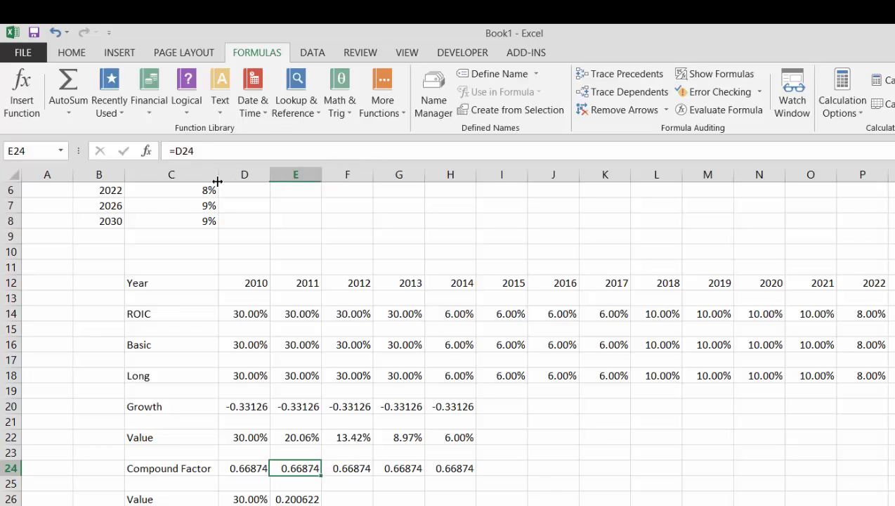
key(Right)
key(Left)
key(Left)
key(Right)
Replace the 2012 compound factor in F24 with the formula =(H18/D18)^(1/3).
key(Right)
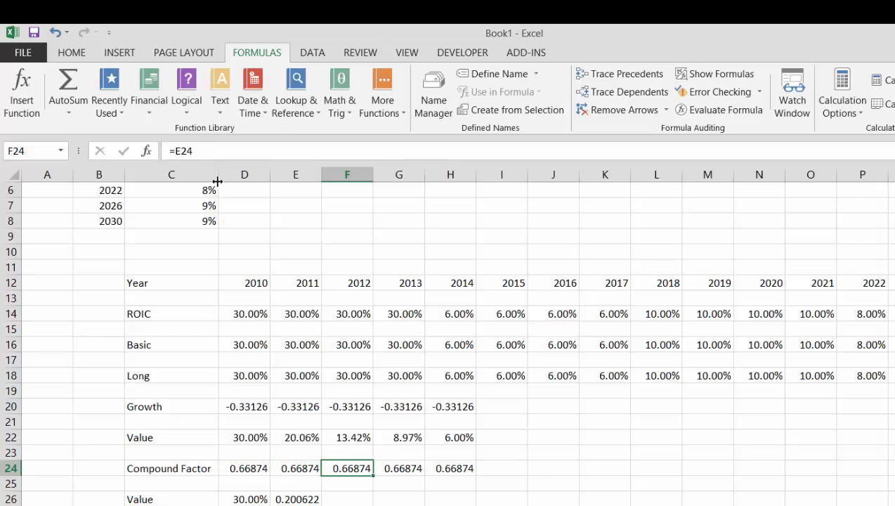
text(=()
key(Up)
key(Up)
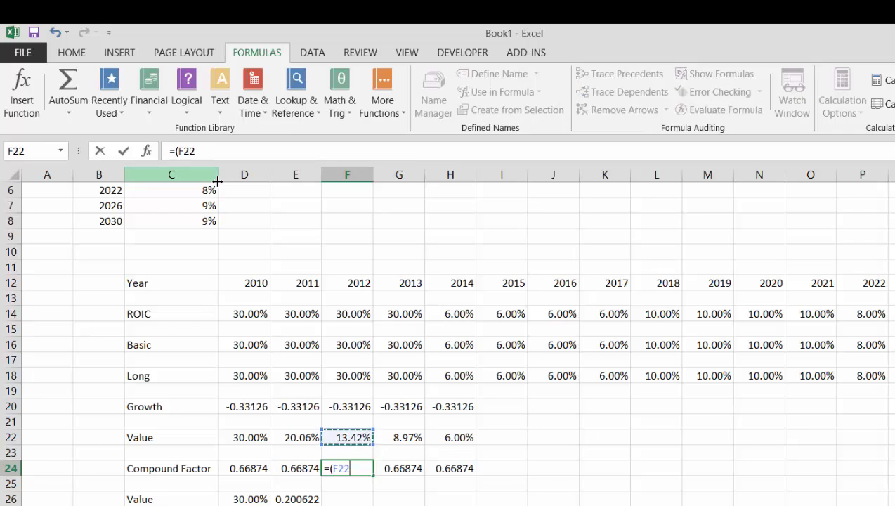
key(Up)
key(Up)
key(Up)
key(Up)
key(Right)
key(Right)
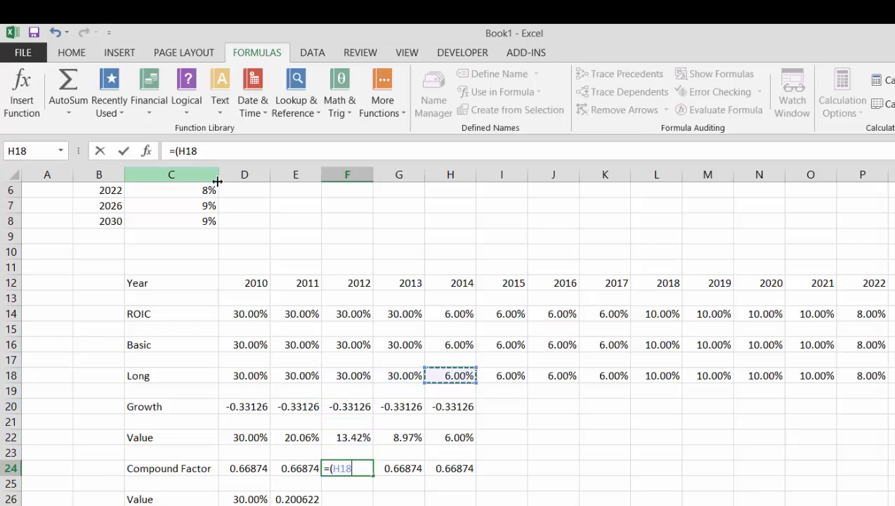
text(/)
key(Left)
key(Left)
key(Left)
key(Up)
key(Up)
key(Up)
key(Up)
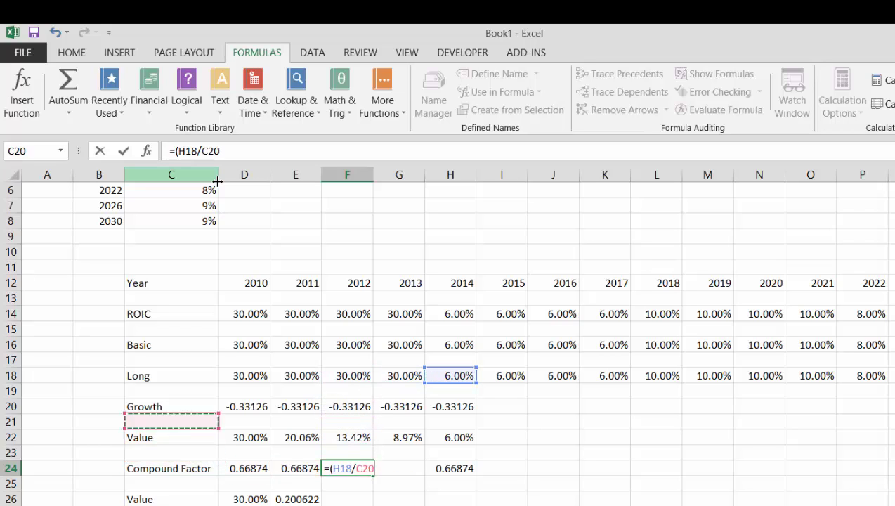
key(Up)
key(Up)
key(Right)
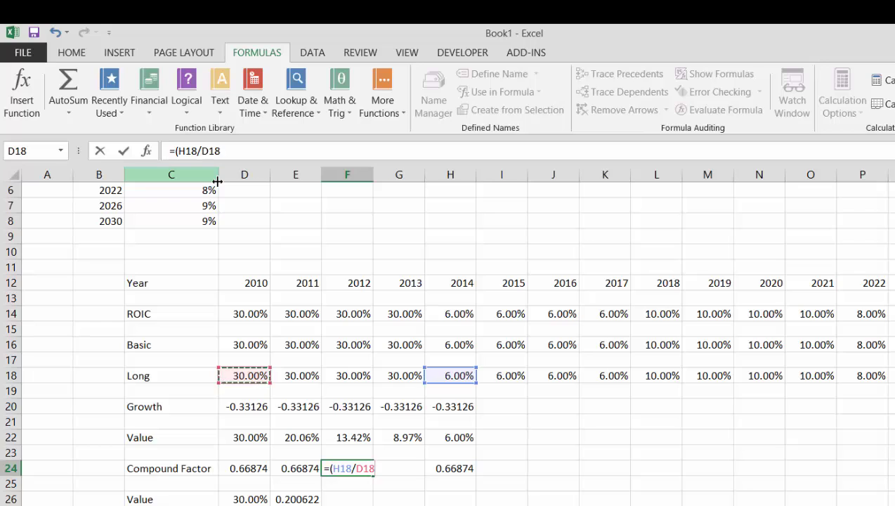
text()^(1)
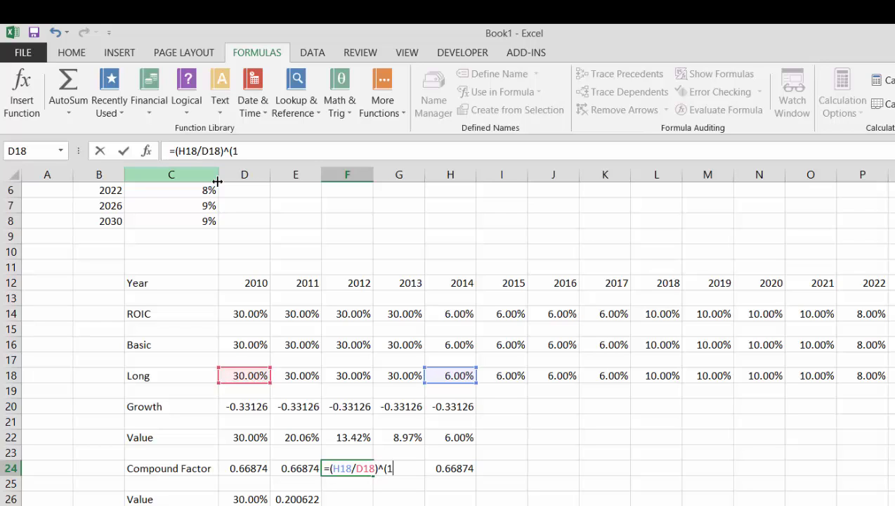
text(/3))
key(Return)
Replace the 2013 compound factor in G24 with the formula =(H18/D18)^(1/2).
key(Up)
key(Right)
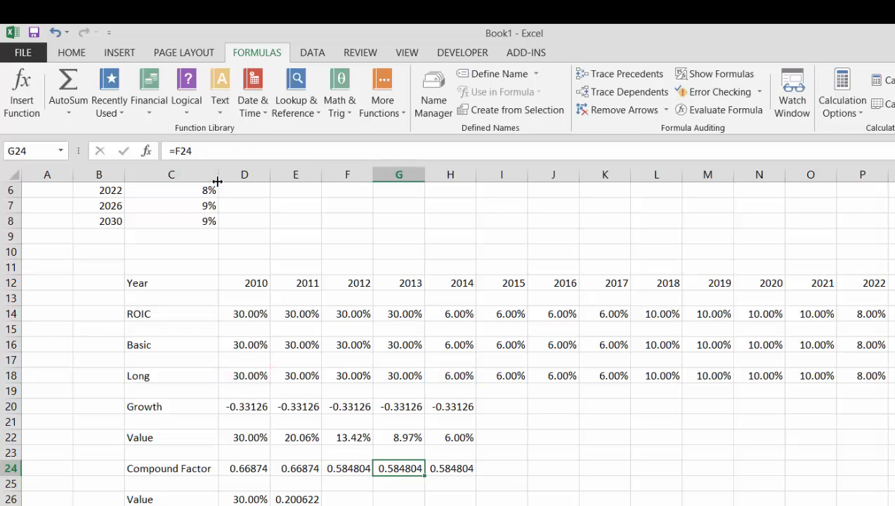
key(F2)
key(Escape)
key(Left)
key(Right)
text(=()
key(Up)
key(Up)
key(Up)
key(Up)
key(Up)
key(Up)
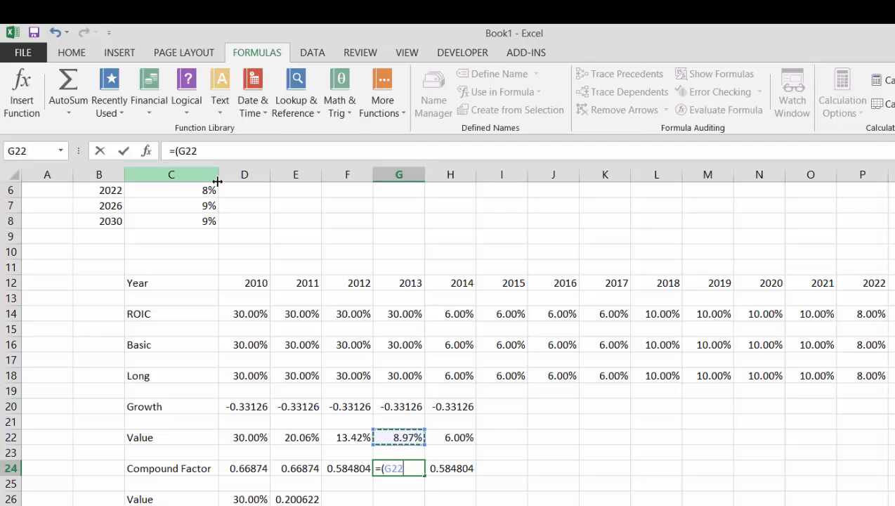
key(Right)
text(/)
key(Left)
key(Left)
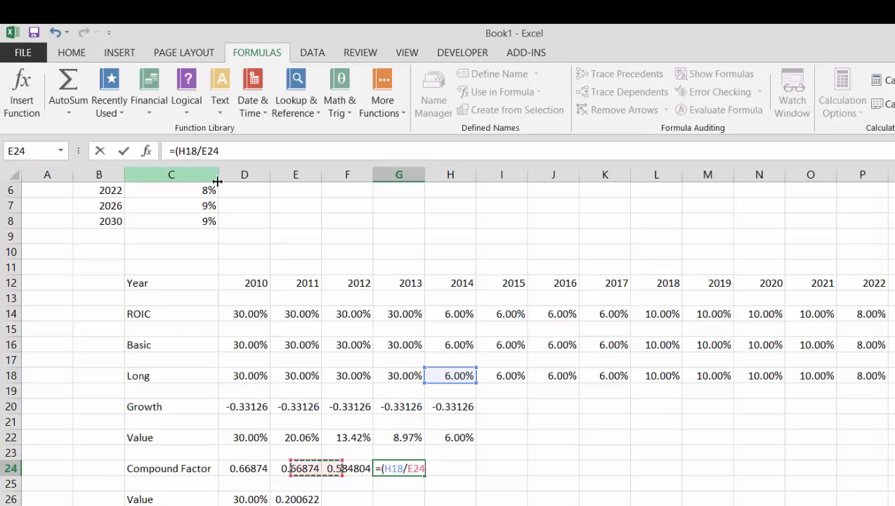
key(Up)
key(Up)
key(Up)
key(Up)
key(Up)
key(Up)
key(Left)
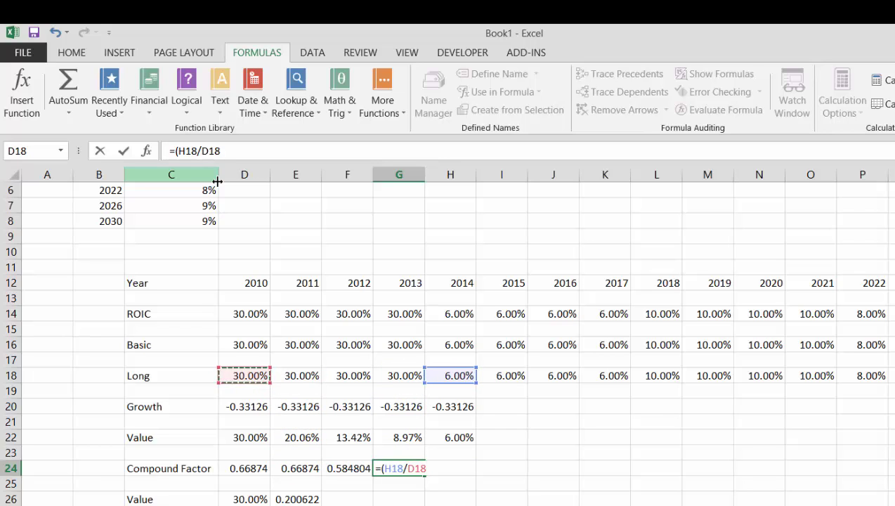
text()^(1/2)
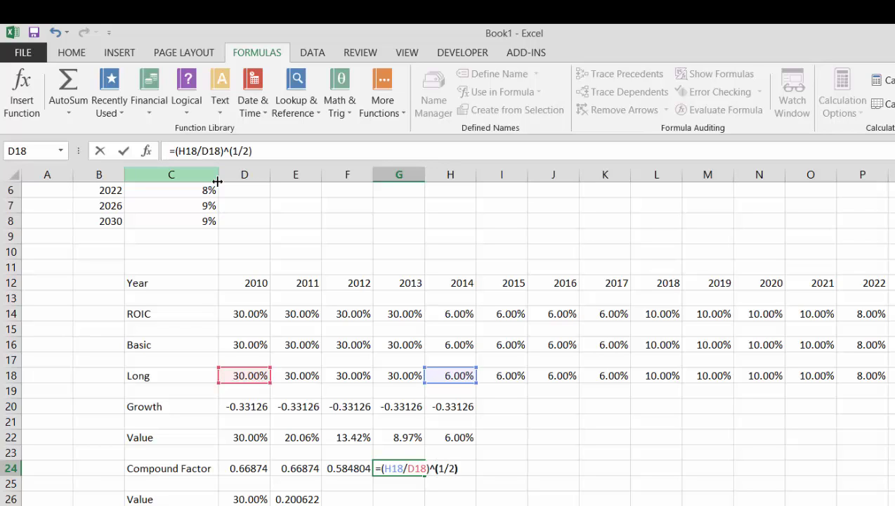
key(Return)
Clear the 2014 compound factor in H24.
key(Up)
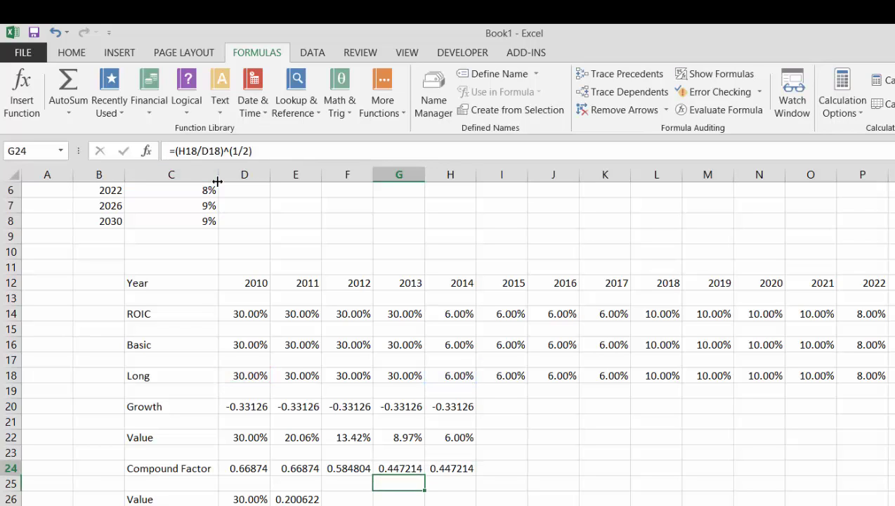
key(Right)
key(Delete)
Enter the 2012 value in F26 as =$D$26*F24, with an absolute reference to the starting value.
key(Down)
key(Down)
key(Left)
key(Left)
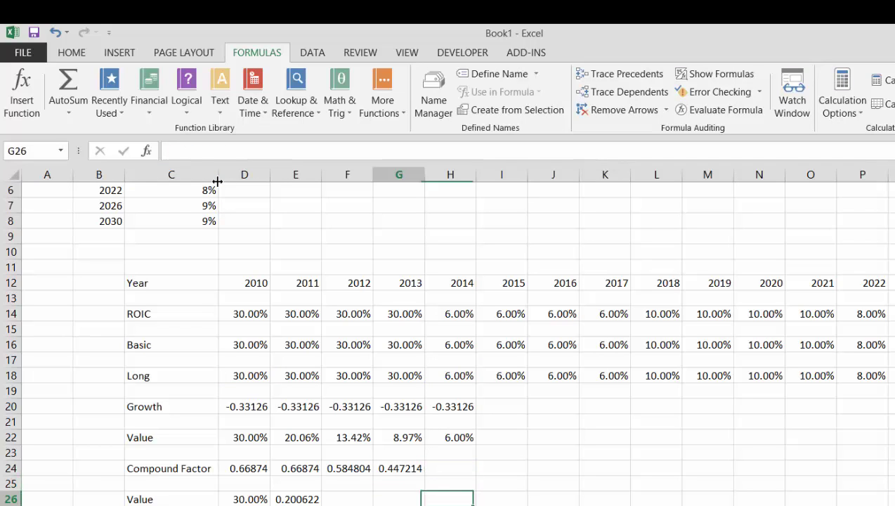
text(=)
key(Left)
key(Left)
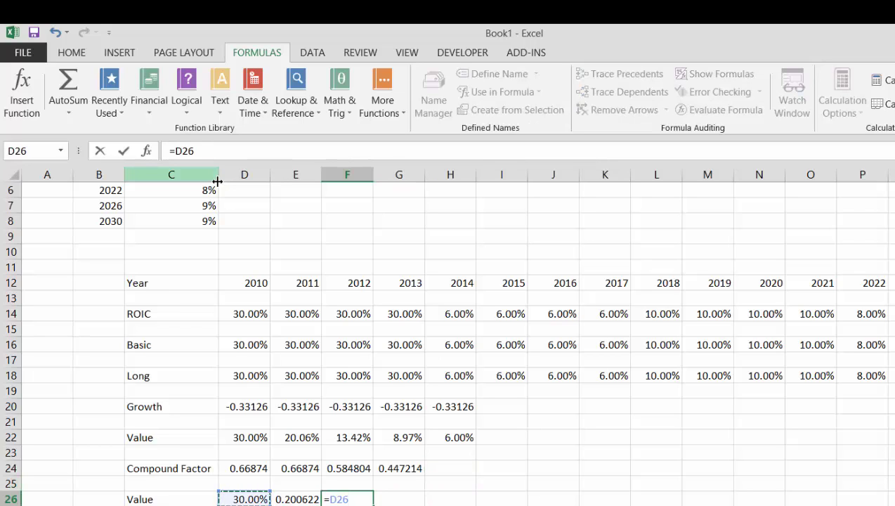
key(F4)
text(*)
key(Up)
key(Up)
key(Return)
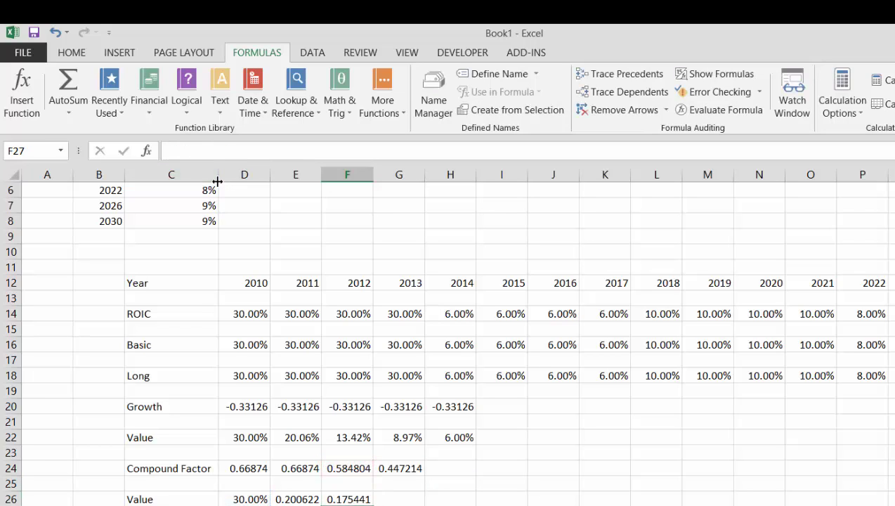
Fill the 2012 value formula in F26 across to 2013 in G26.
key(Up)
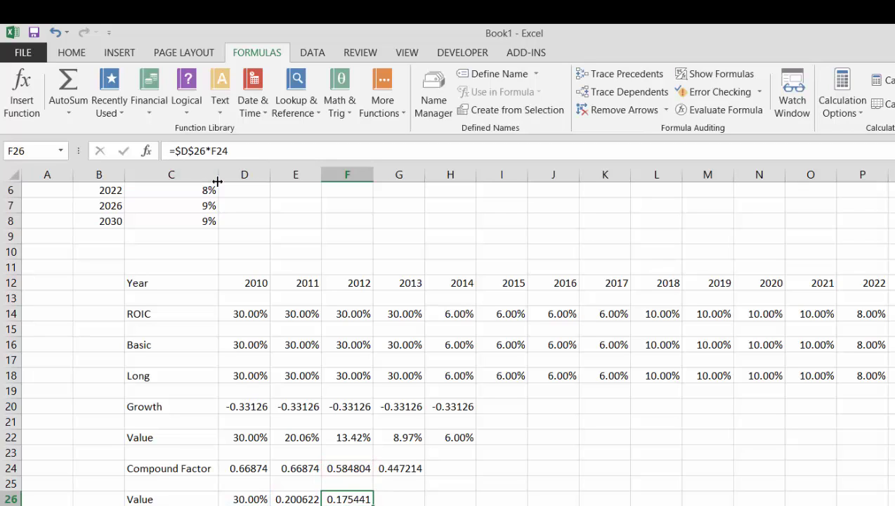
key(shift+Right)
key(ctrl+r)
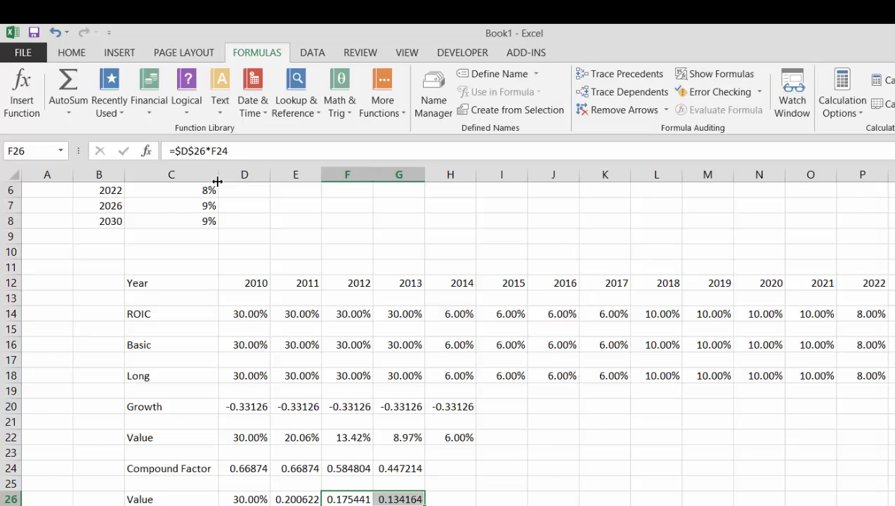
Examine the 2011 value formula in E26 and the 2012 compound factor formula in F24.
key(Right)
key(Left)
key(Left)
key(Left)
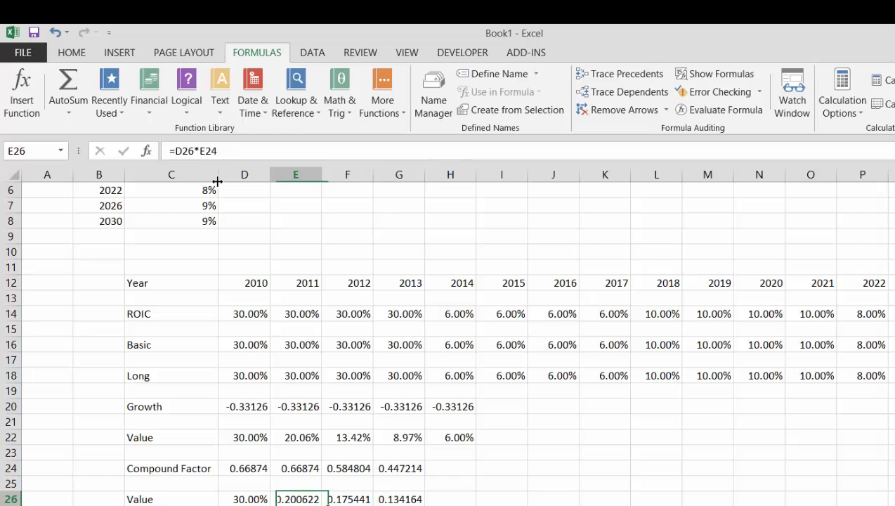
key(Right)
key(Right)
key(Up)
key(Up)
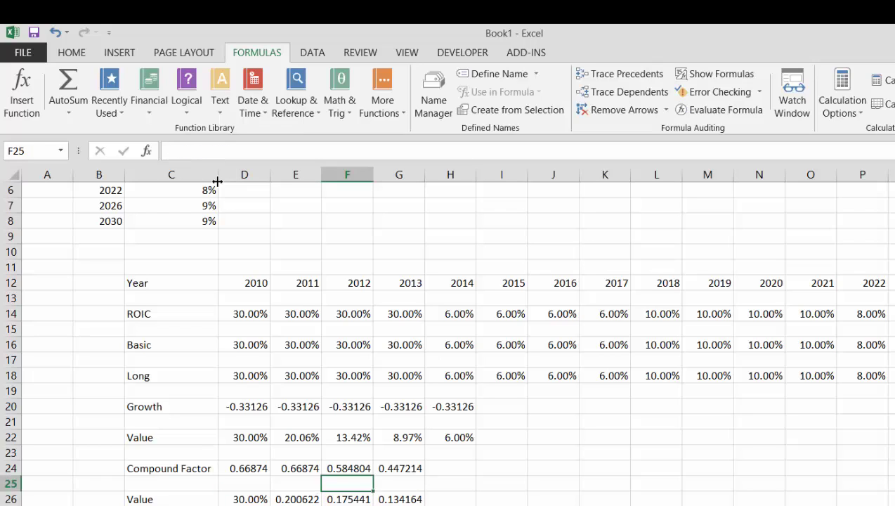
key(Left)
key(Right)
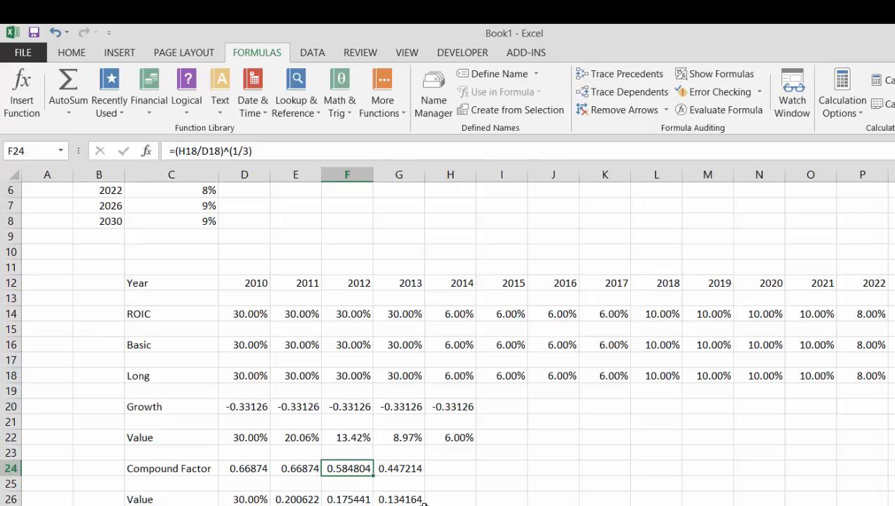
Switch to the Interpolate workbook and examine the formulas in the Value, Ratio and Long rows.
key(F10)
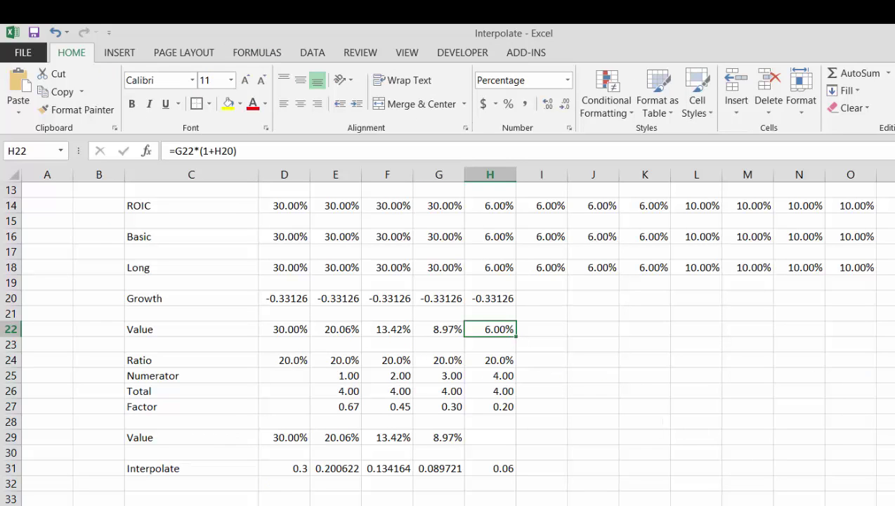
key(F10)
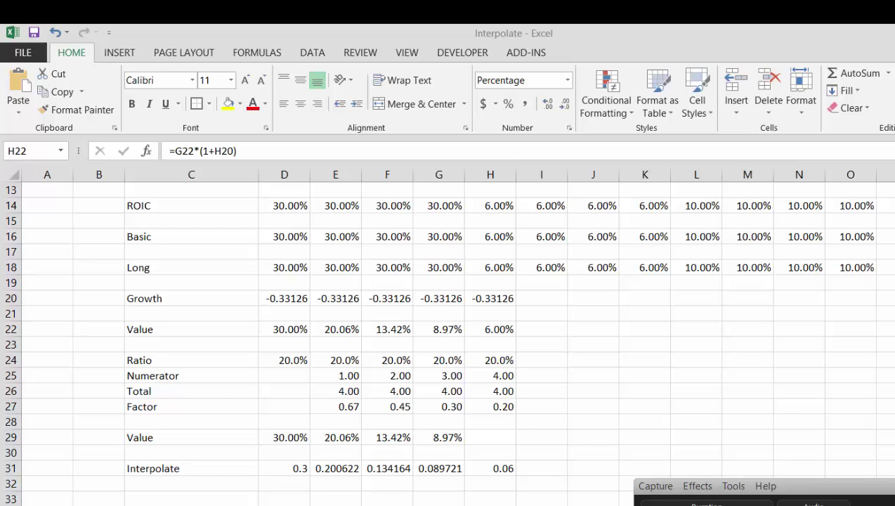
click(668, 339)
key(Left)
key(Left)
key(Left)
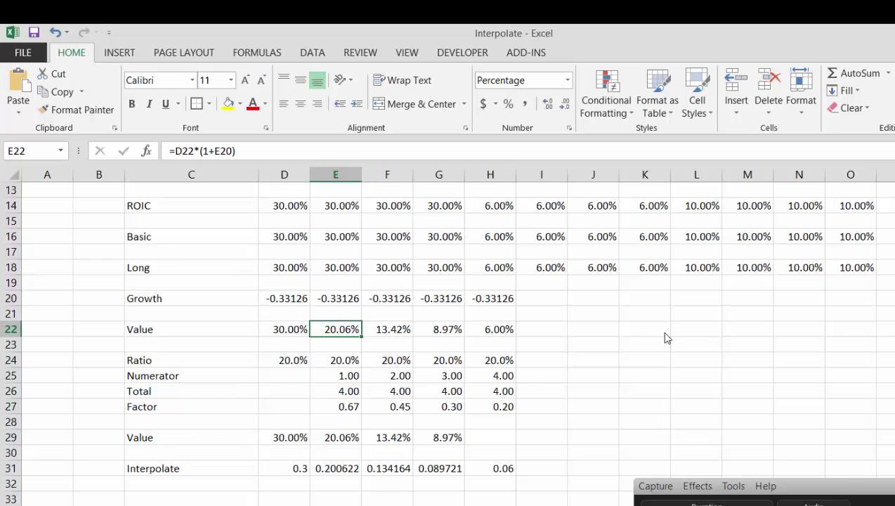
key(Down)
key(Down)
key(Left)
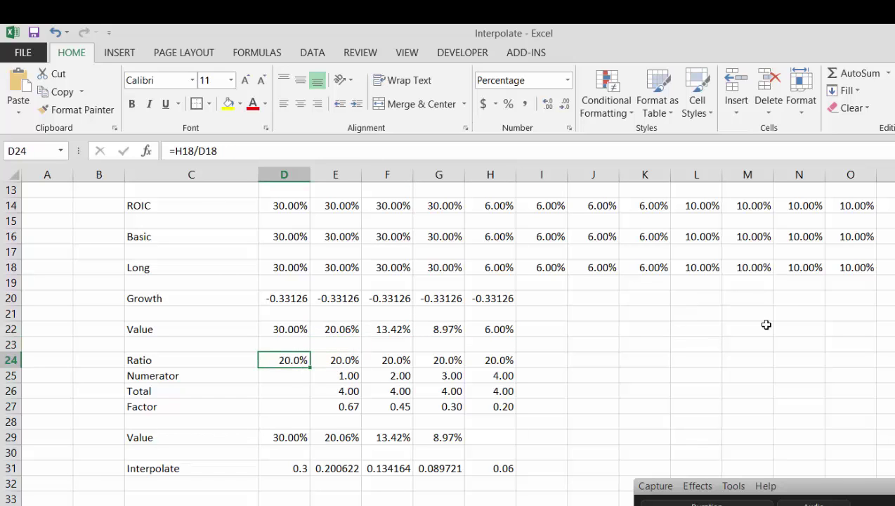
key(Left)
key(Up)
key(Right)
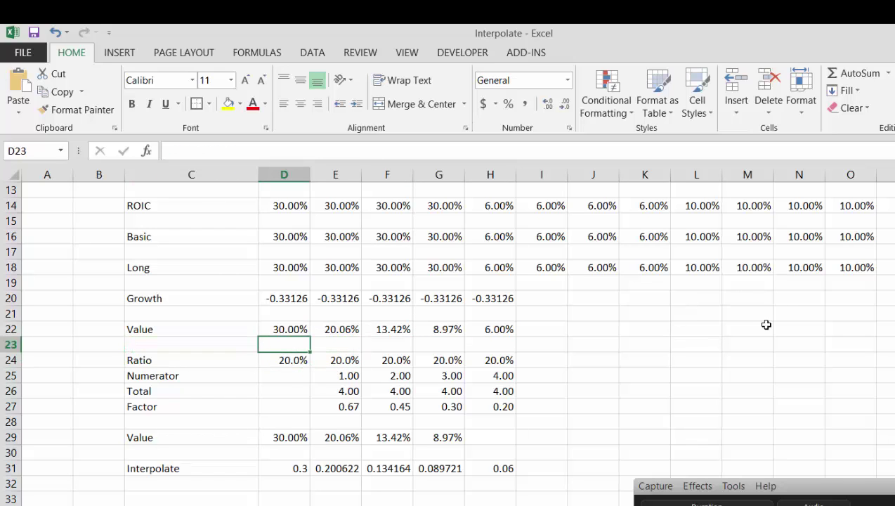
key(Up)
key(Up)
key(Up)
key(Up)
key(Up)
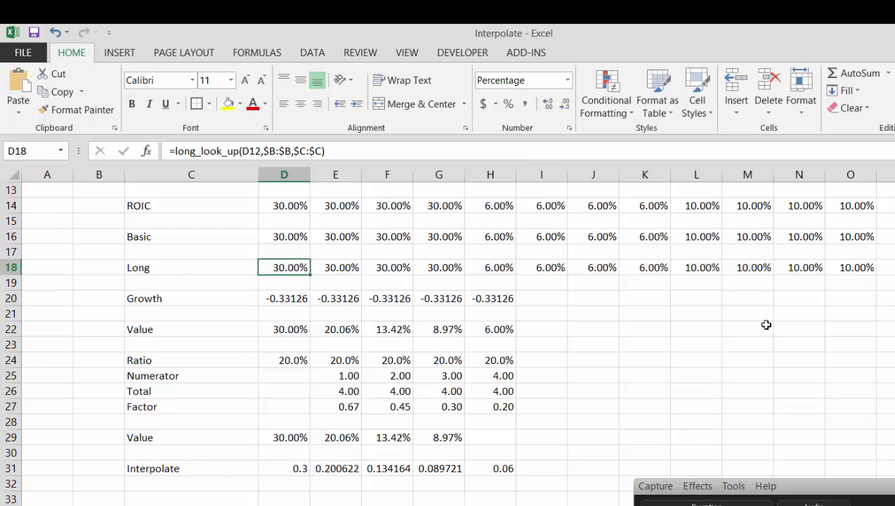
Replace the first growth formula in D20 with the ratio =(H18/D18).
key(Down)
key(Down)
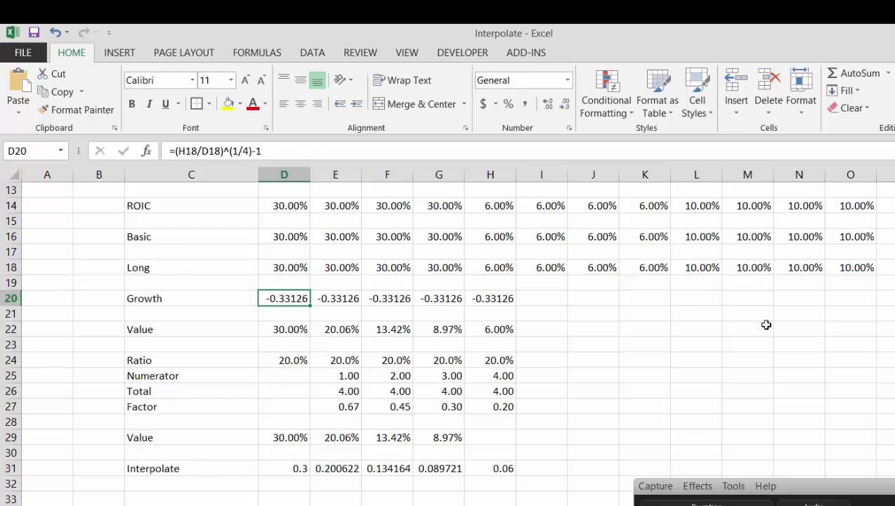
text(=()
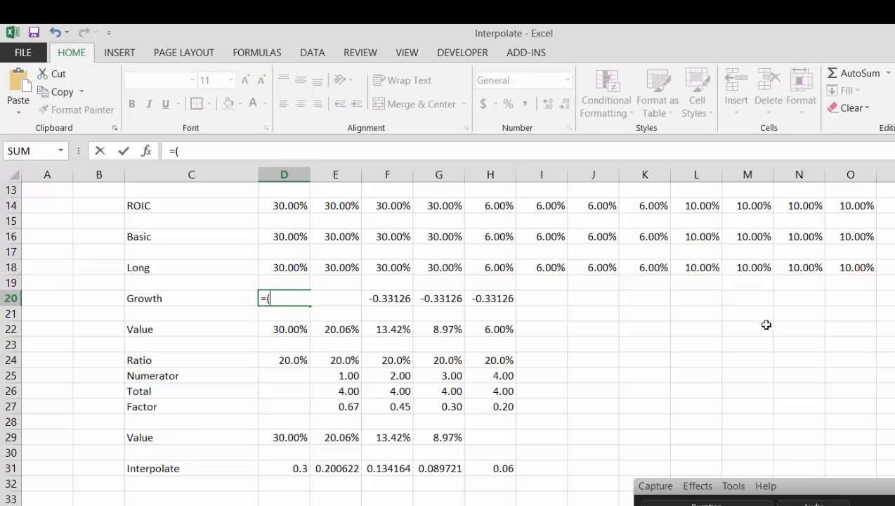
key(Up)
key(Up)
key(Right)
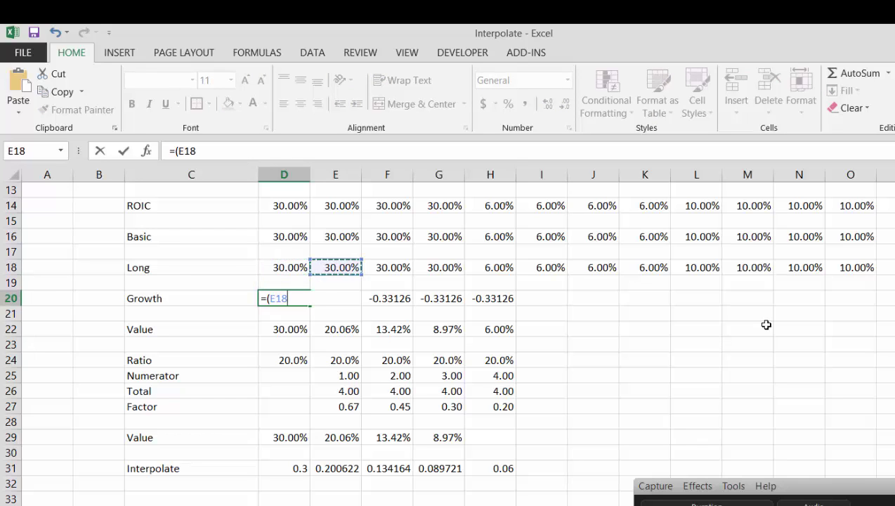
key(Left)
key(Right)
key(Right)
key(Right)
key(Right)
text(/)
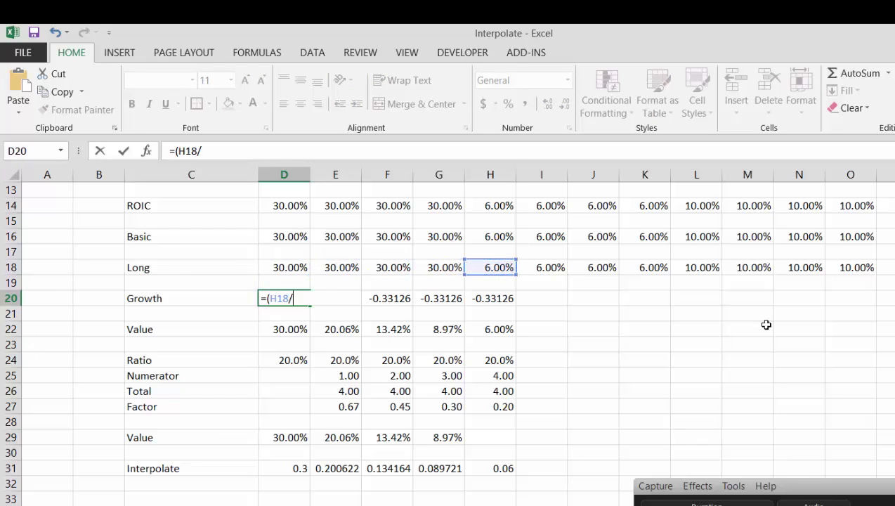
key(Up)
key(Up)
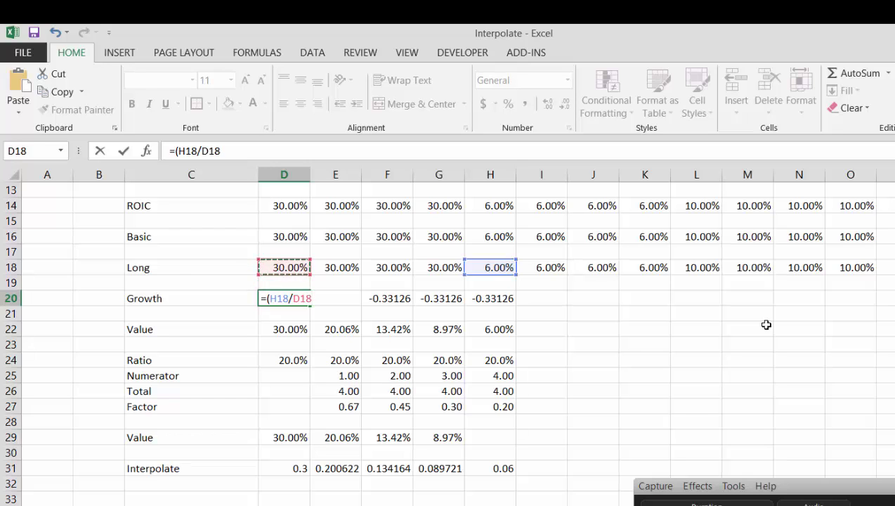
key(Return)
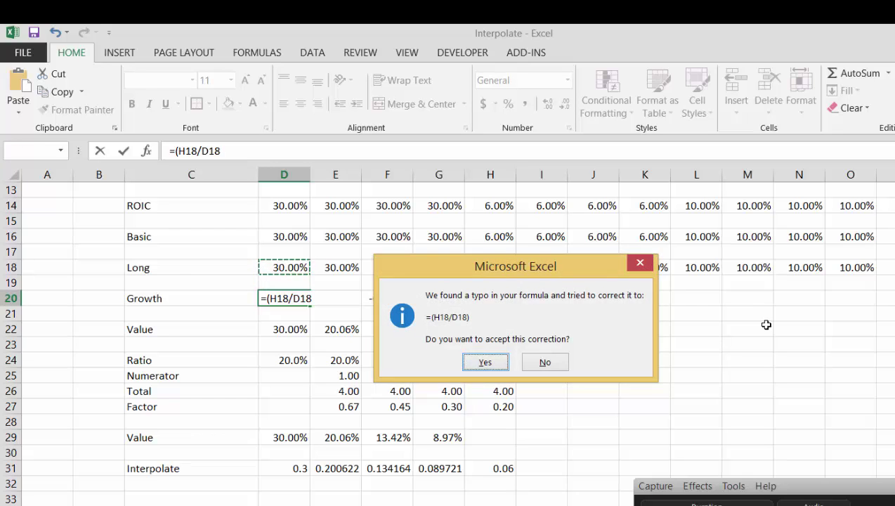
key(Return)
key(Up)
key(F2)
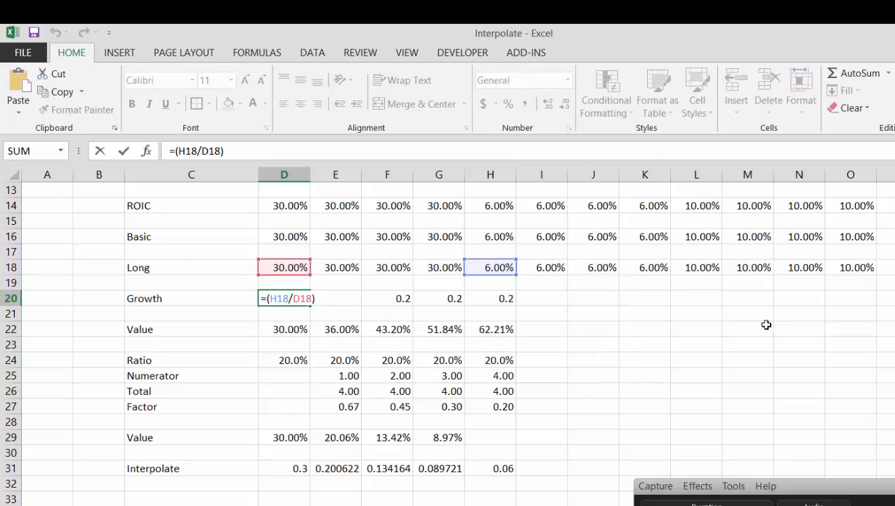
shift+click(766, 324)
text(^)
key(Escape)
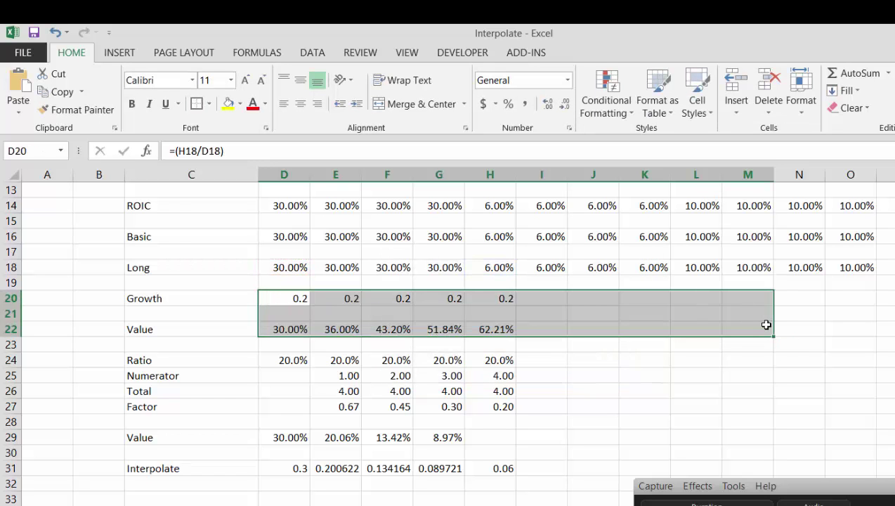
Enter the starting value in D22 as =D18.
key(Left)
key(Right)
key(Down)
key(Down)
text(=D18)
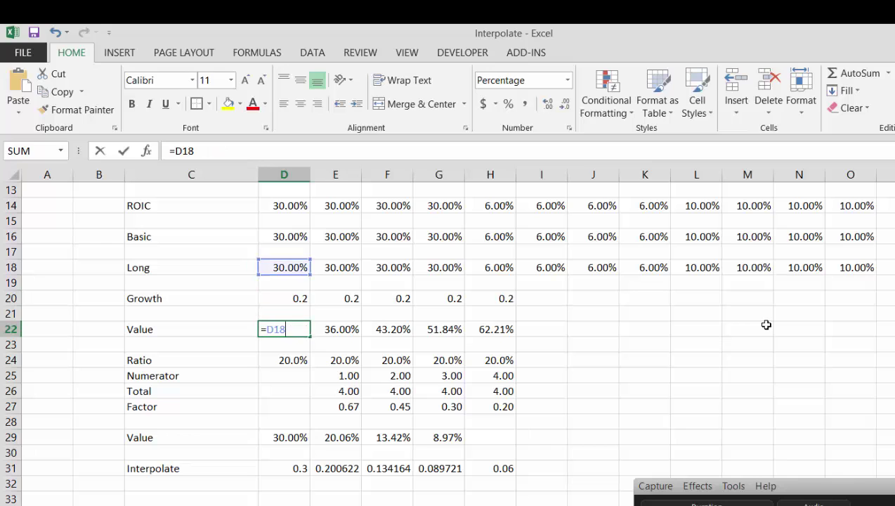
key(ctrl+Return)
Extend the growth formula in D20 to =(H18/D18)^(1/4)-1.
key(Up)
key(Up)
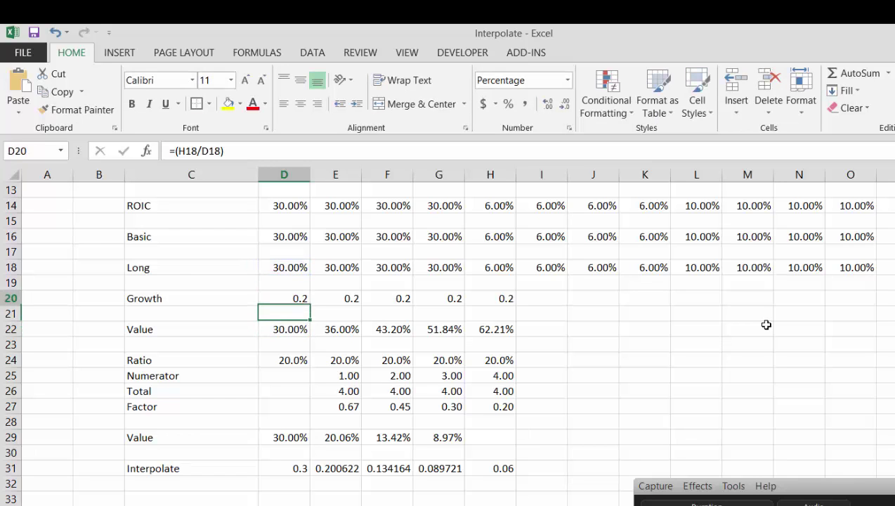
key(F2)
text(^)
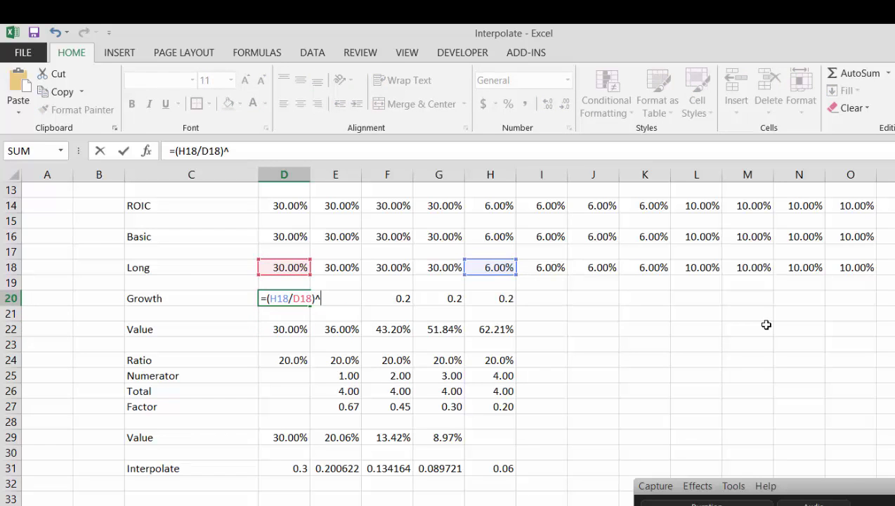
text((1/3)
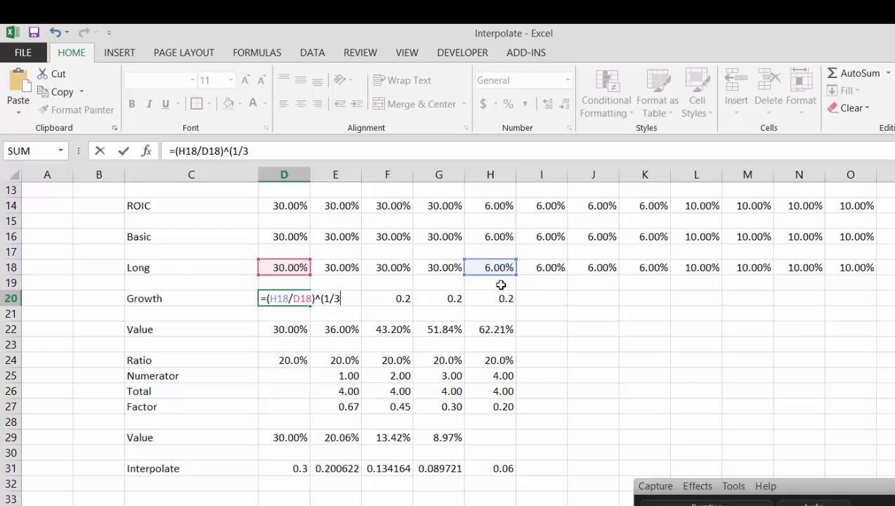
key(BackSpace)
text(4)-1)
key(Return)
Set the growth in E20 to =D20 and select the growth cells E20:H20.
key(Up)
key(Right)
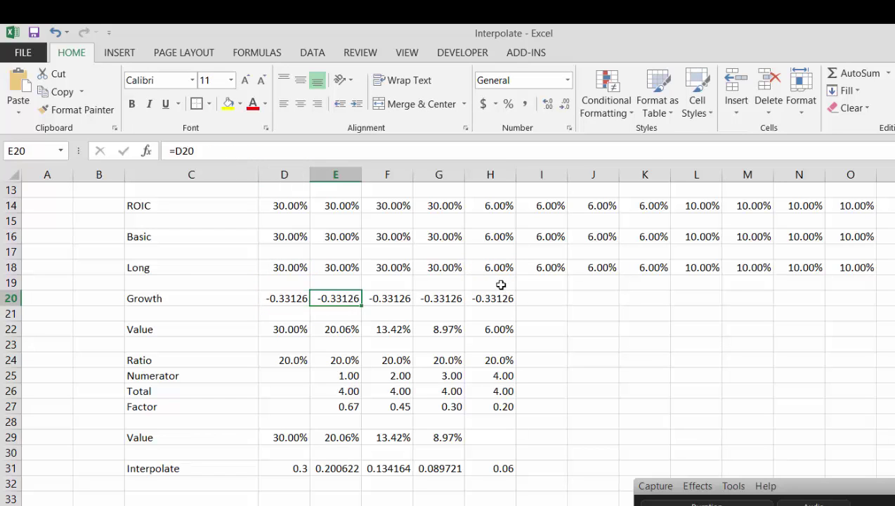
text(=)
key(Left)
key(Return)
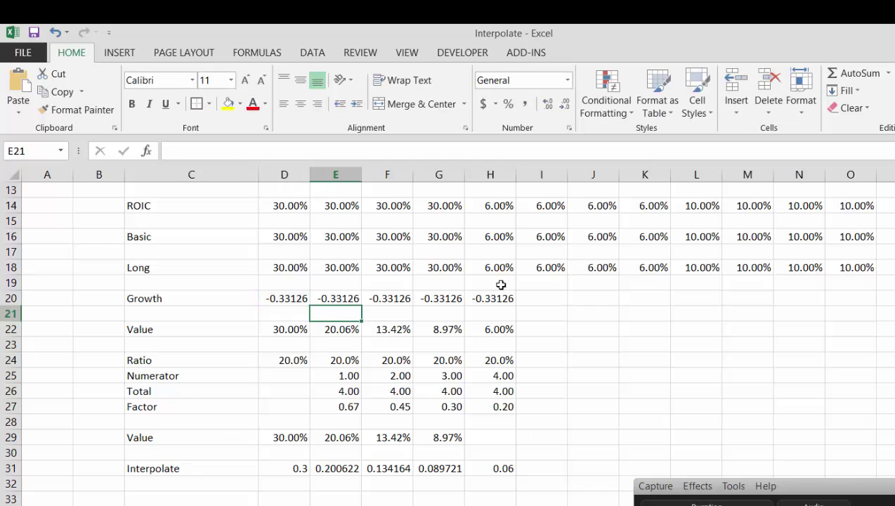
key(Up)
key(shift+Right)
key(shift+Right)
key(shift+Right)
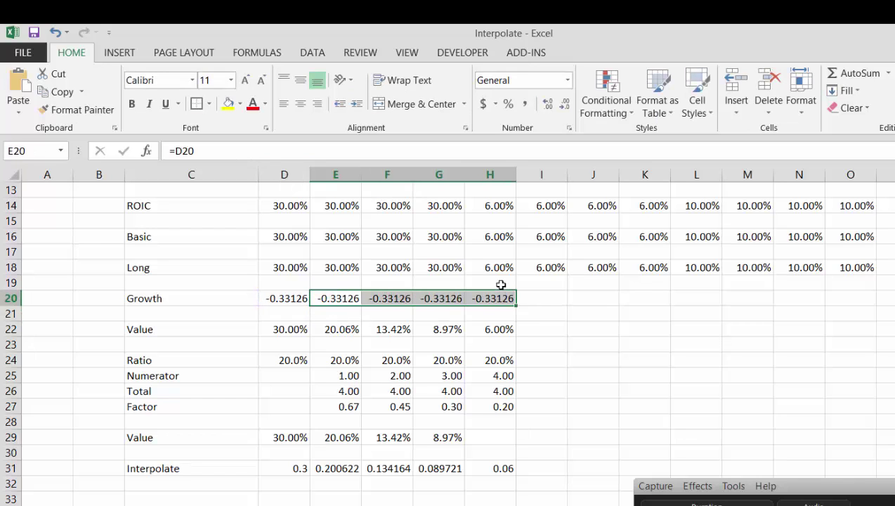
Enter the compounded value in E22 as =D22*(1+E20).
key(Left)
key(Left)
key(Down)
key(Down)
key(Right)
key(Right)
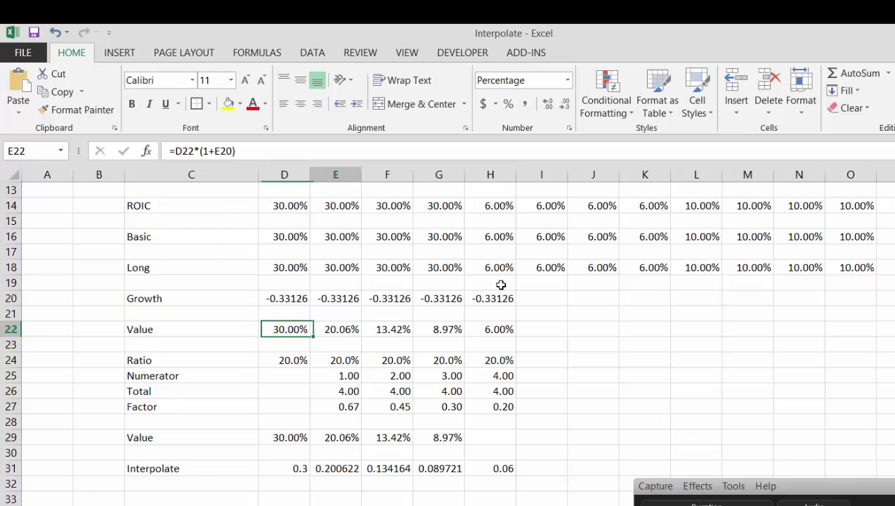
text(=)
key(Left)
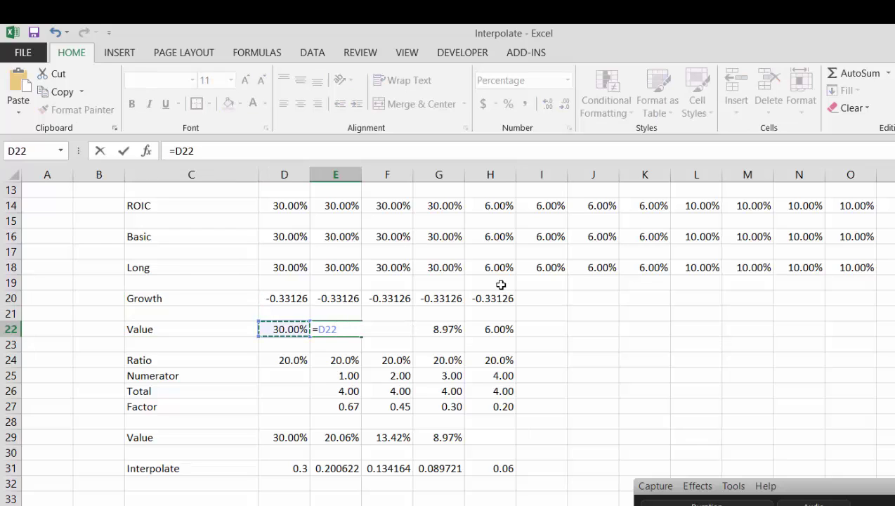
text(*(1+)
key(Up)
key(Up)
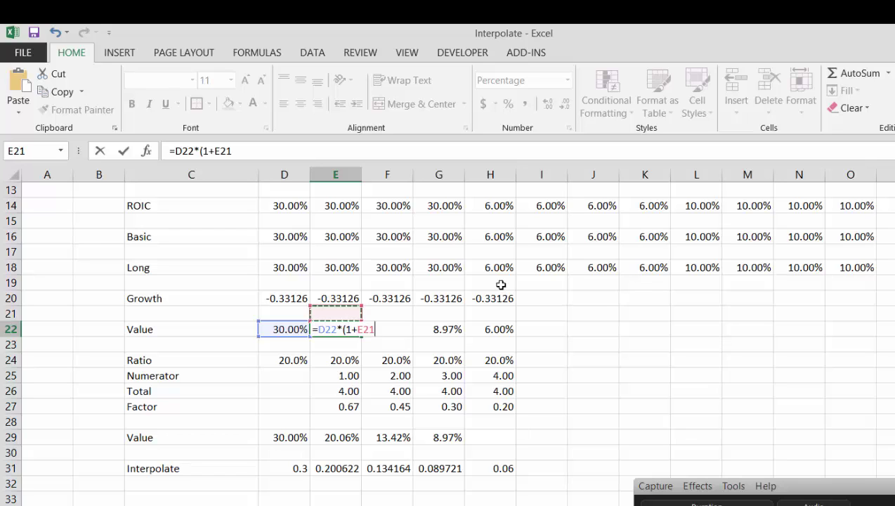
text())
key(Return)
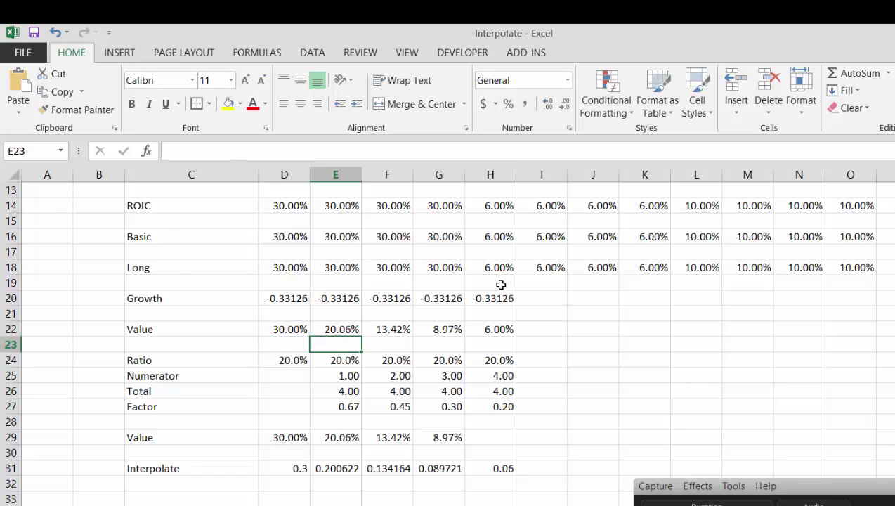
Examine the compounded value formulas along the Value row in E22:H22.
key(Up)
key(shift+Right)
key(shift+Right)
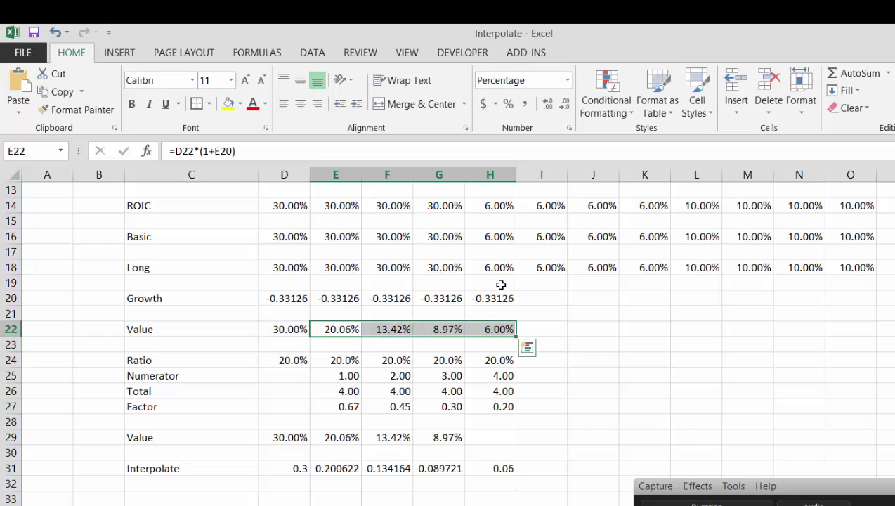
key(Left)
key(Right)
key(Right)
key(Right)
key(Right)
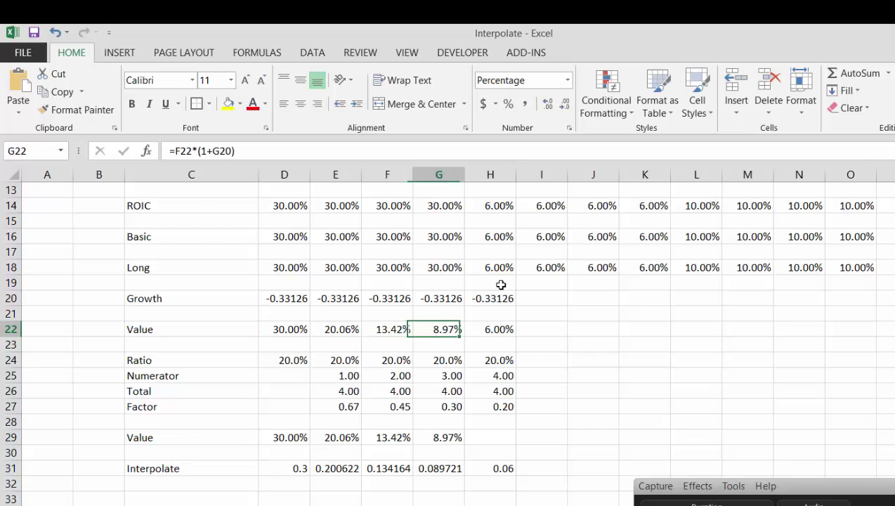
Enter the ratio in D24 as =($H$18/$D$18) and select the ratio cells D24:H24.
key(Left)
key(Left)
key(Left)
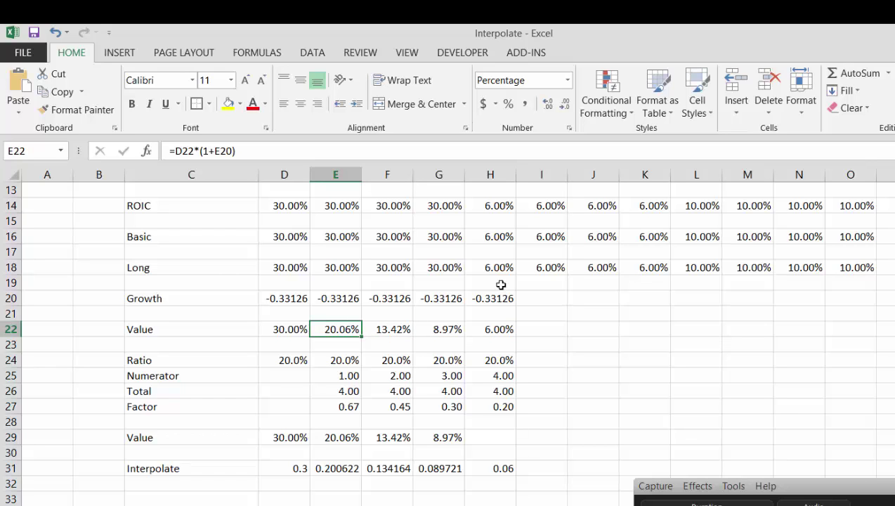
key(Down)
key(Down)
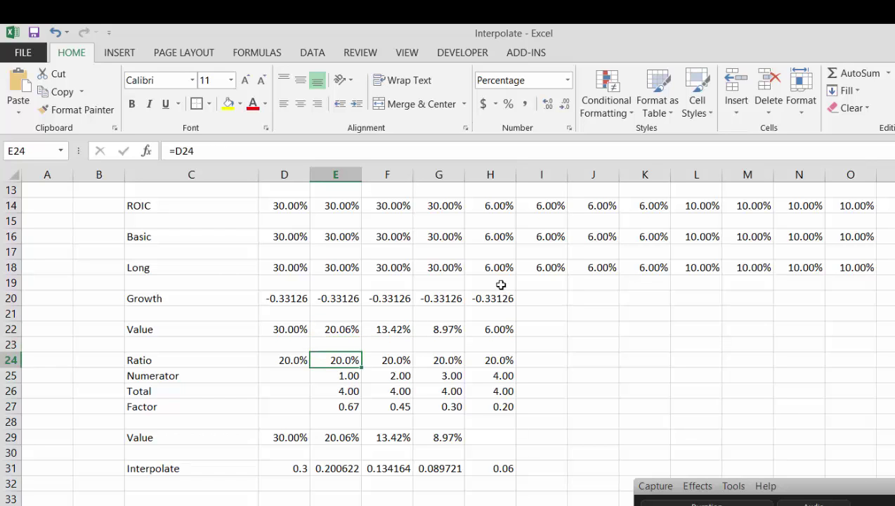
key(Left)
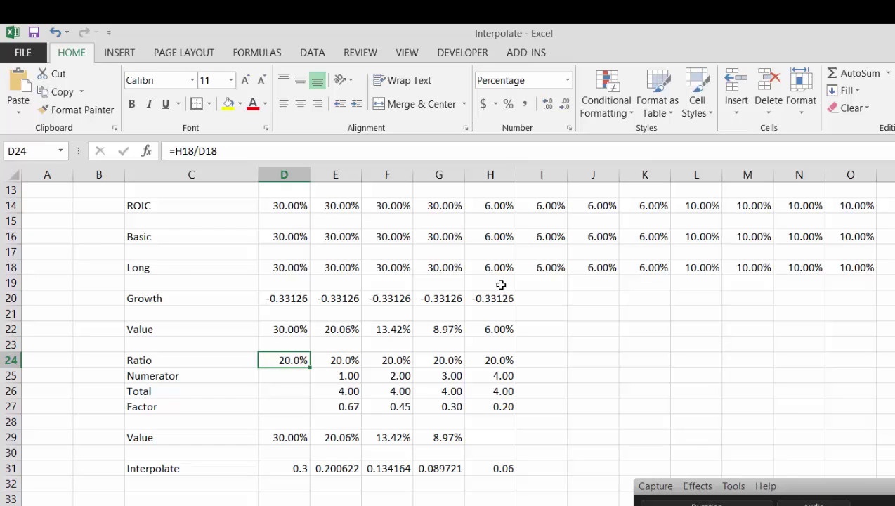
text(=()
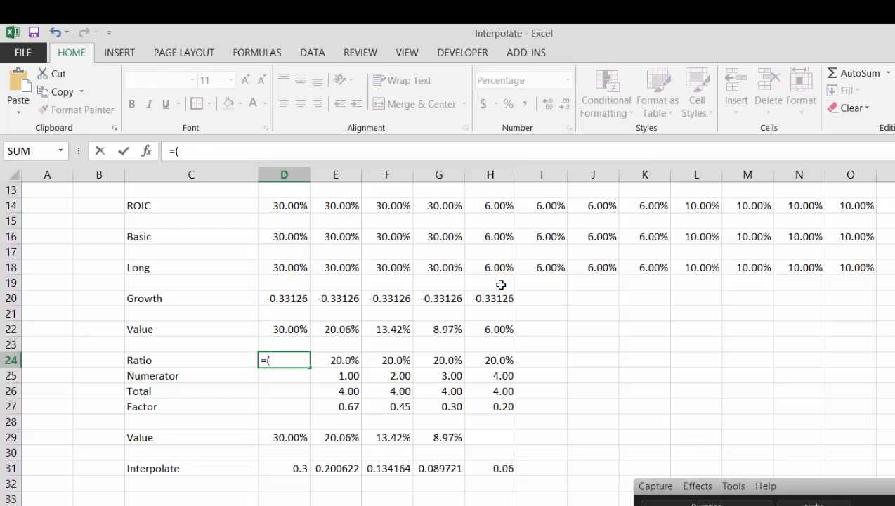
key(Up)
key(Up)
key(Up)
key(Up)
key(Up)
key(Up)
key(Right)
key(Right)
key(Right)
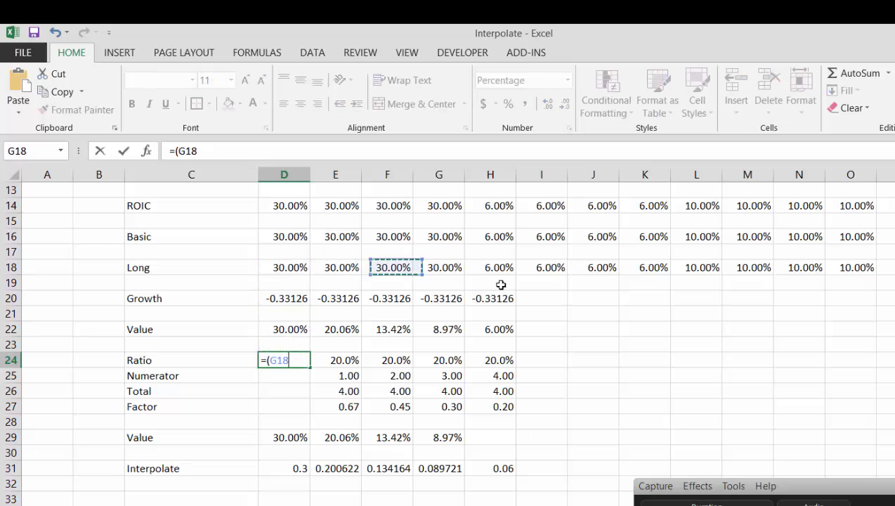
key(Right)
key(F4)
text(/)
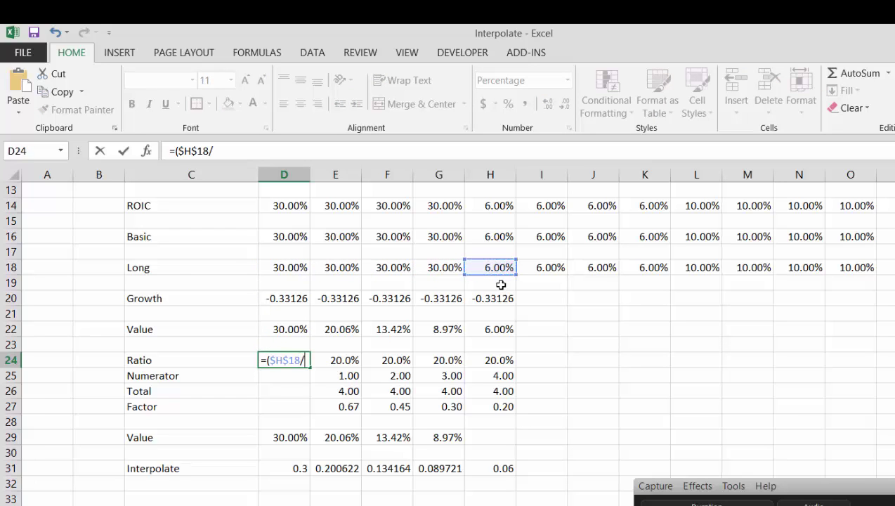
key(Left)
key(Up)
key(Up)
key(Up)
key(Up)
key(Up)
key(Up)
key(Right)
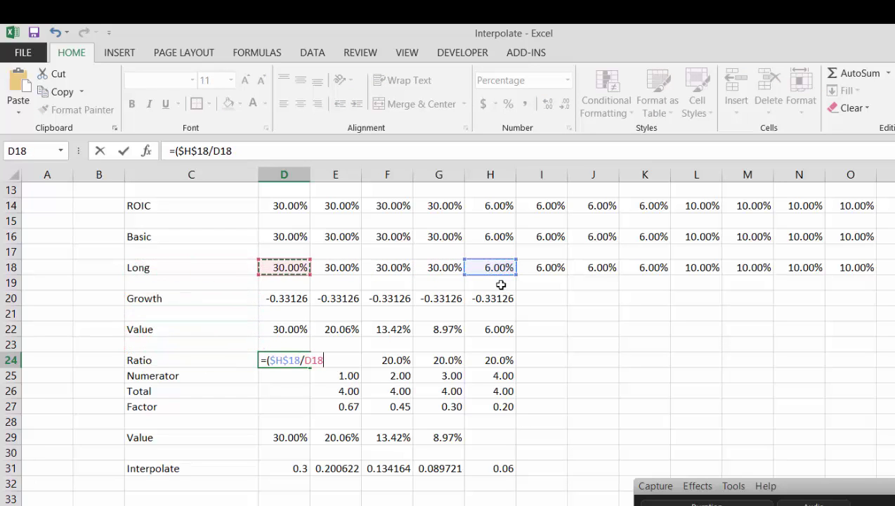
key(F4)
key(Return)
key(Return)
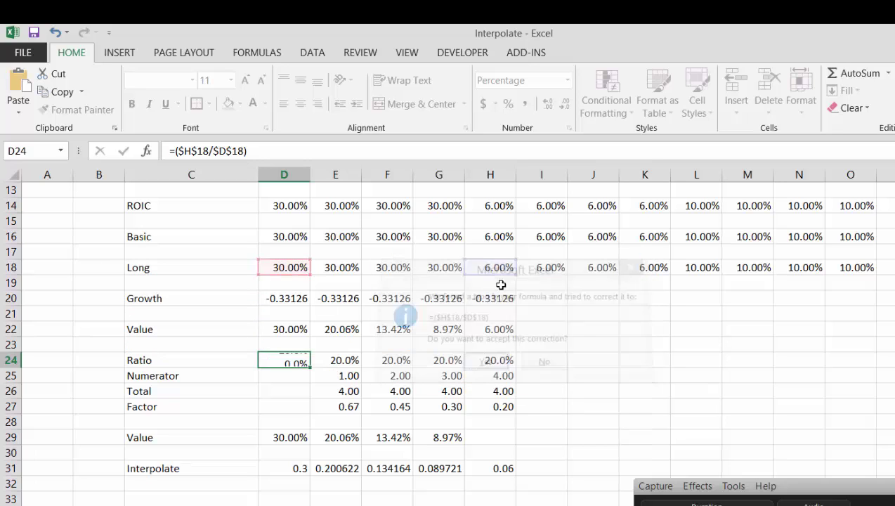
key(shift+Right)
key(shift+Right)
key(shift+Right)
key(shift+Right)
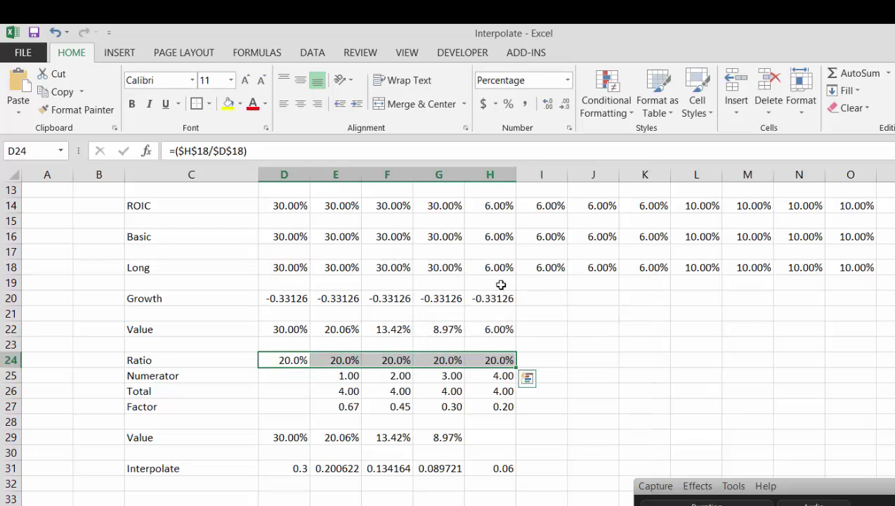
Enter the numerator in E25 as =E12-$B$3 and select the numerator cells E25:H25.
key(Down)
key(Left)
key(Right)
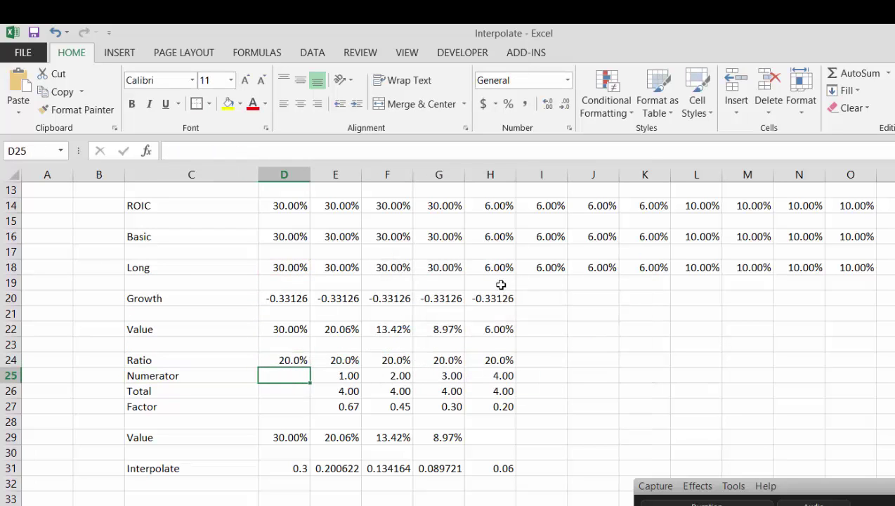
key(Right)
key(Right)
key(Left)
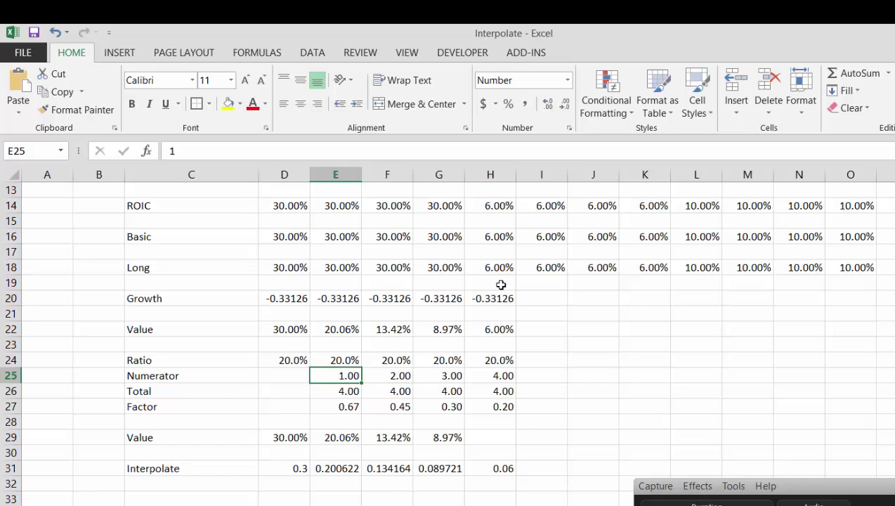
text(=)
key(Up)
key(Up)
key(Up)
key(Up)
key(Up)
key(Up)
key(Up)
key(Up)
key(Up)
key(Up)
key(Up)
key(Up)
key(Up)
key(Up)
key(Up)
key(Up)
key(Up)
key(Up)
key(Up)
key(Up)
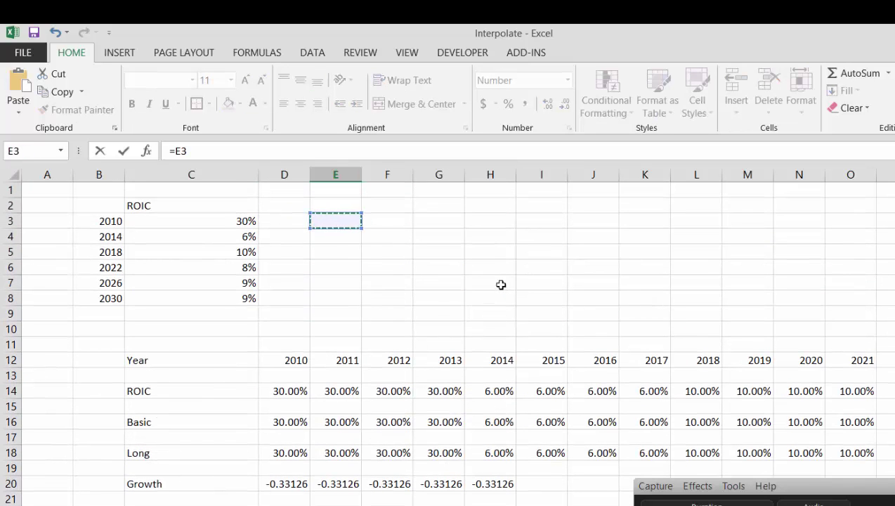
key(Down)
key(Down)
key(Down)
key(Down)
key(Down)
key(Down)
key(Down)
key(Down)
key(Down)
key(Down)
key(Down)
key(Down)
key(Down)
key(Up)
key(Up)
key(Up)
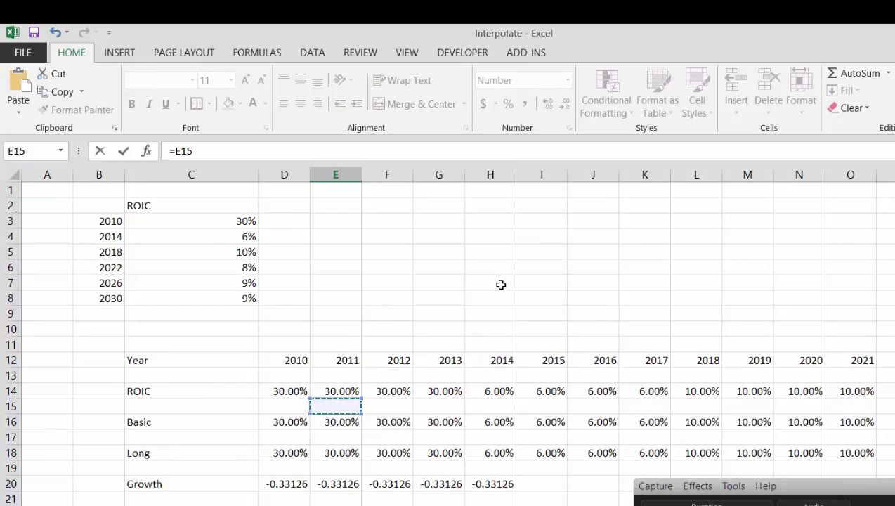
key(Up)
text(-)
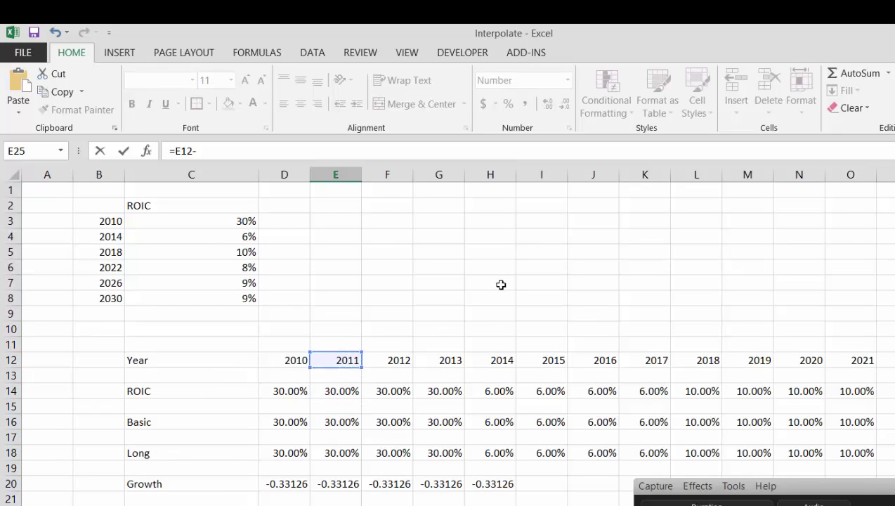
click(101, 222)
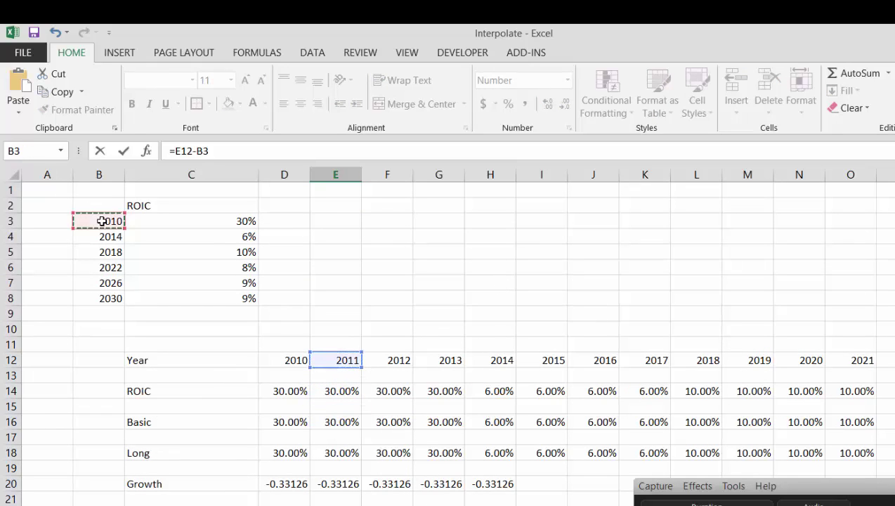
key(F4)
key(Return)
key(Up)
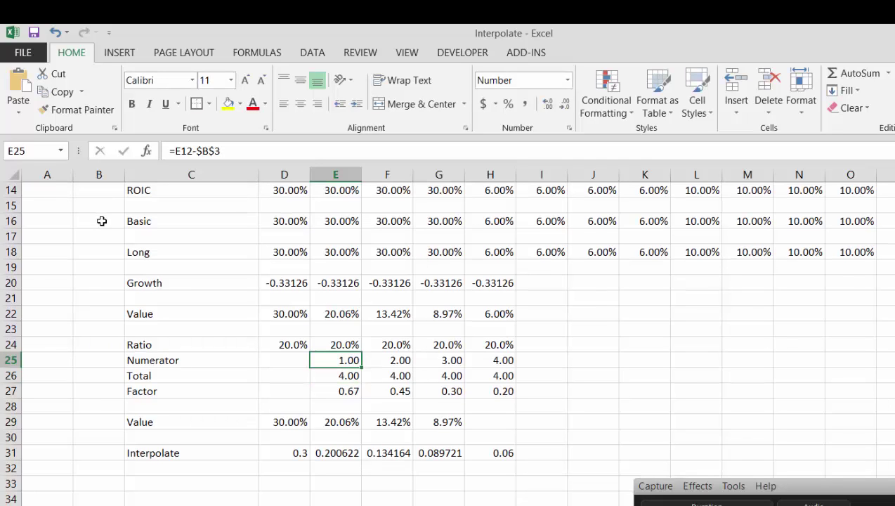
key(shift+Right)
key(shift+Right)
key(shift+Right)
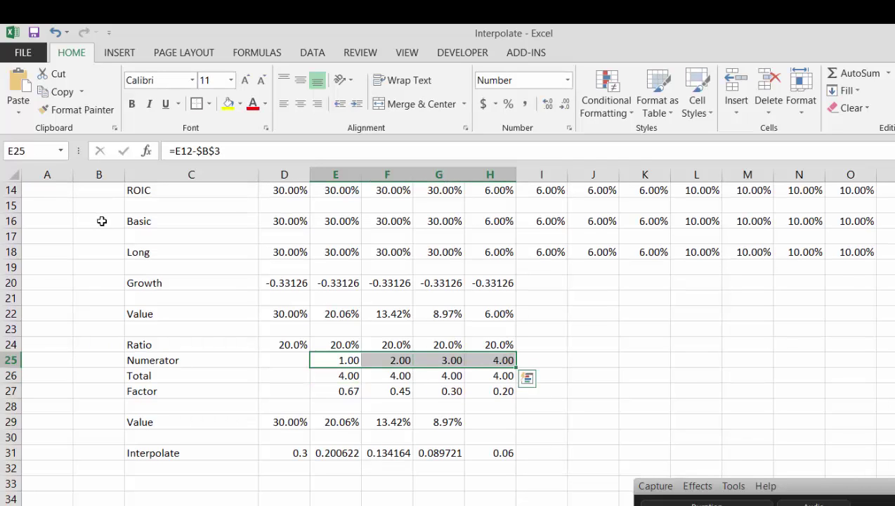
Enter the total number of years in E26 as =($B$4-$B$3).
key(Down)
key(Left)
key(Right)
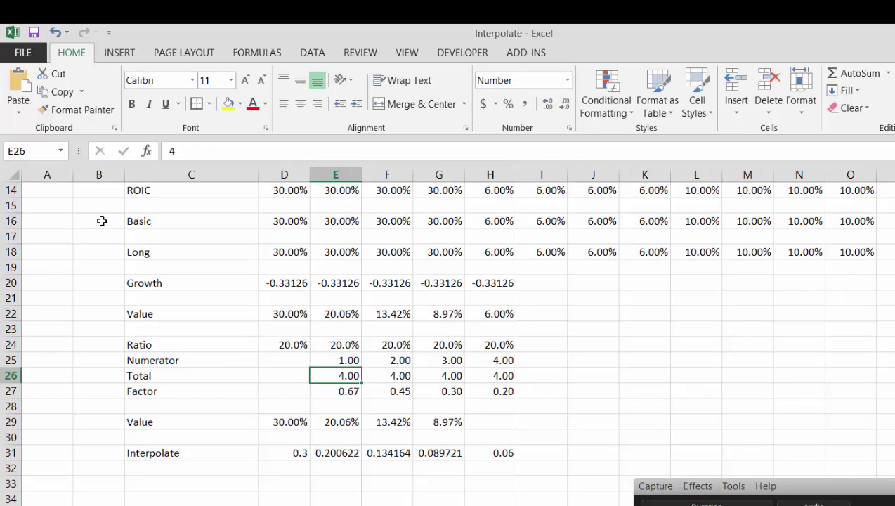
text(=()
key(Up)
key(Up)
key(Up)
key(Up)
key(Up)
key(Up)
key(Up)
key(Up)
key(Up)
key(Up)
key(Up)
key(Up)
key(Up)
key(Up)
key(Up)
key(Up)
key(Up)
key(Up)
key(Up)
key(Up)
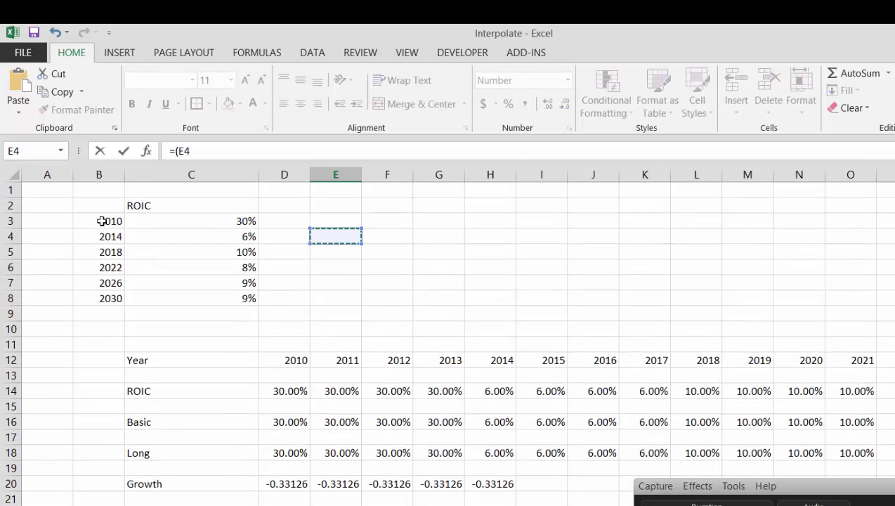
key(Left)
key(Left)
key(Left)
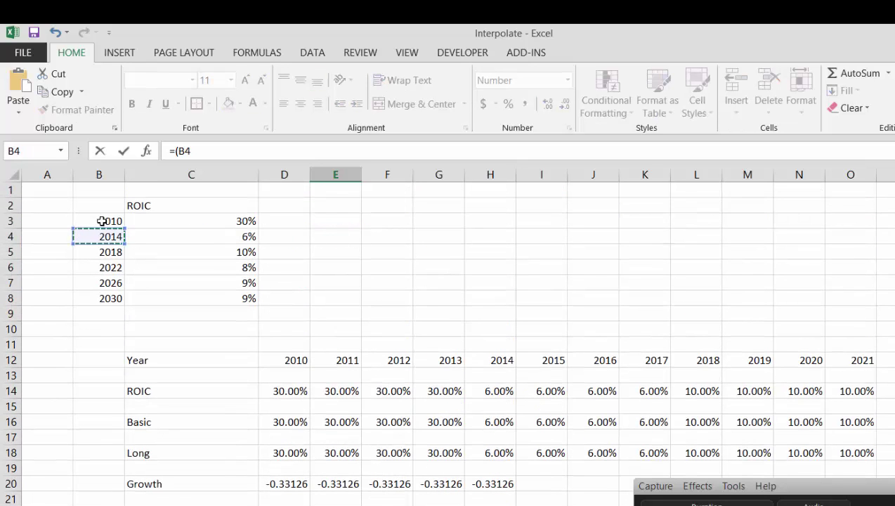
text(-)
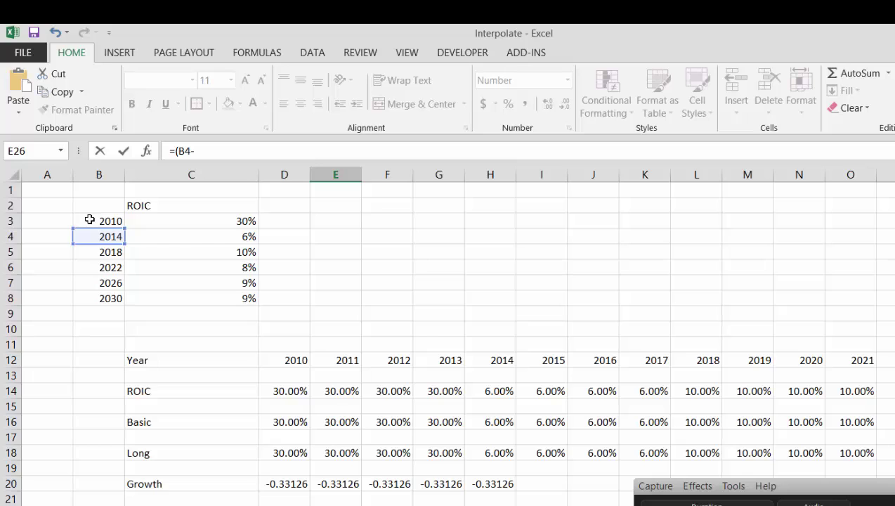
key(BackSpace)
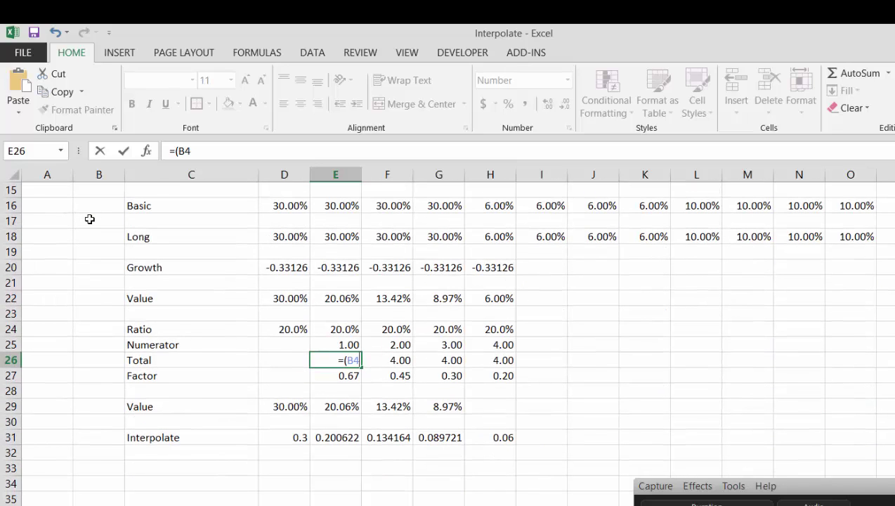
key(F4)
text(-)
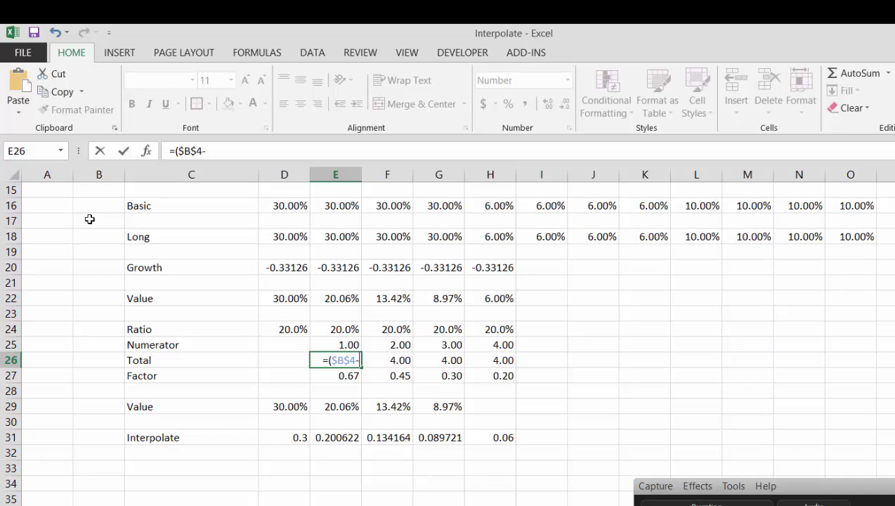
click(138, 204)
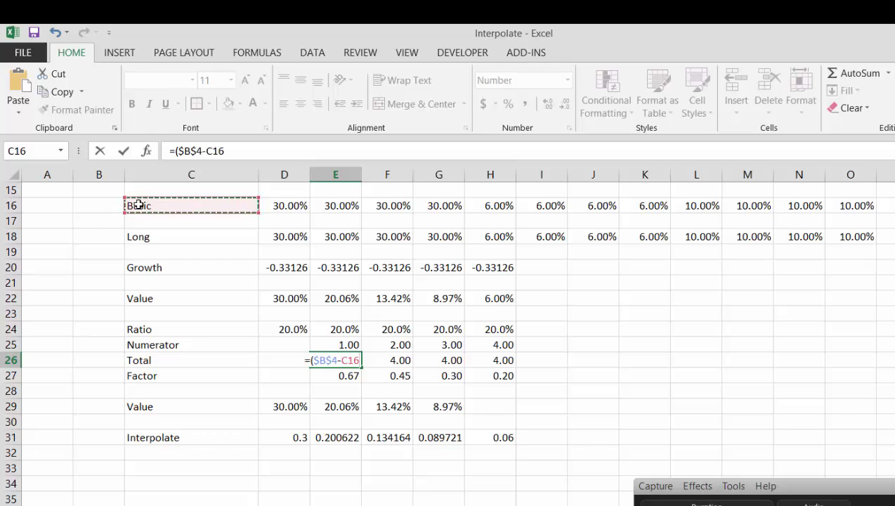
key(ctrl+Up)
key(ctrl+Up)
key(ctrl+Up)
key(ctrl+Up)
key(Down)
key(Down)
key(Up)
key(Left)
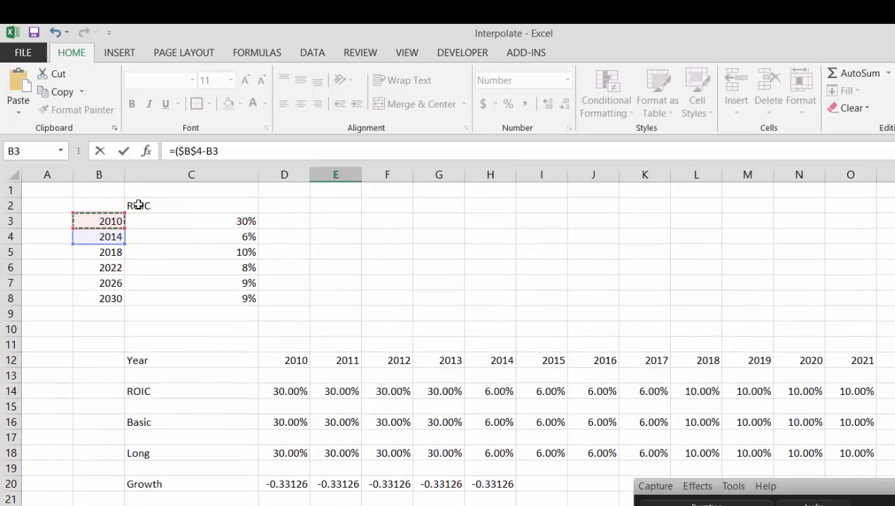
key(F4)
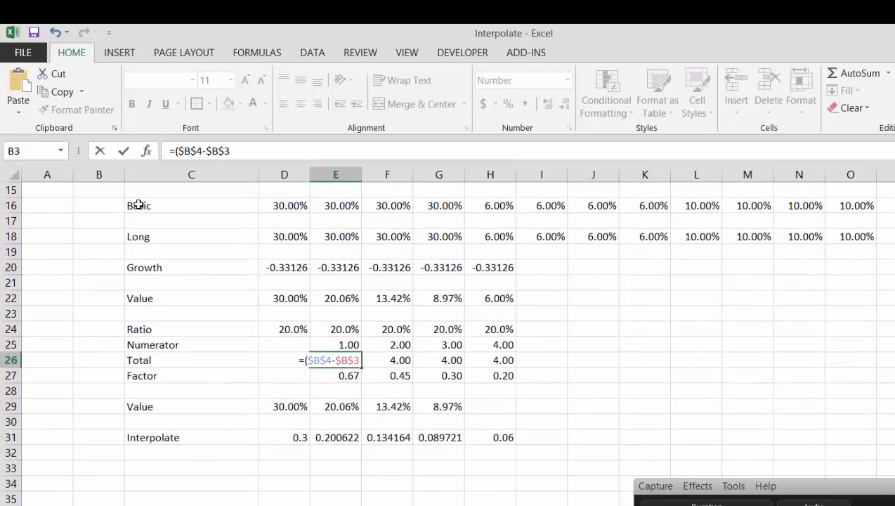
text())
key(Return)
key(Up)
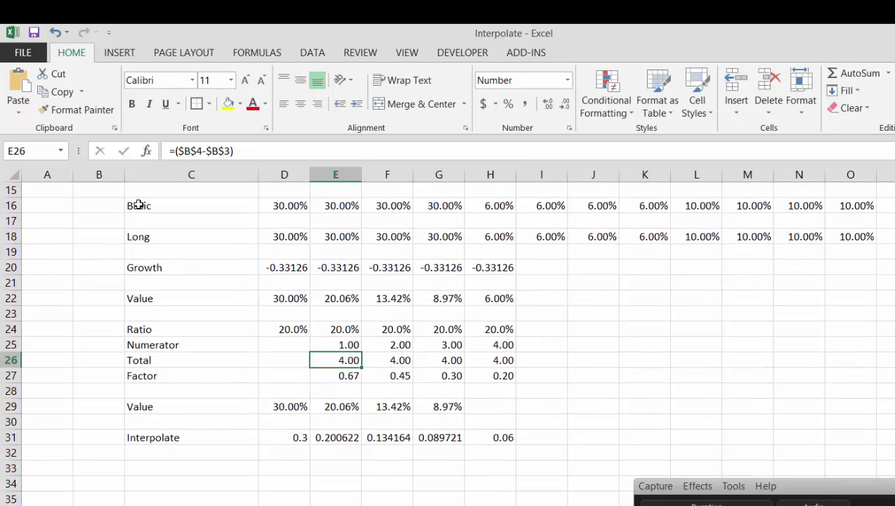
Fill the Total formula from E26 rightward along row 26 and clear the excess cells from I26 onward.
key(ctrl+shift+Right)
key(ctrl+r)
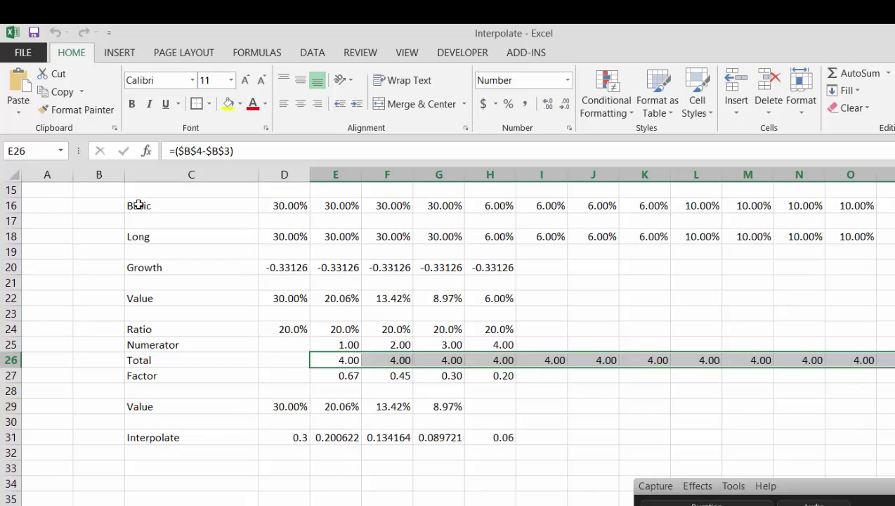
key(Right)
key(Right)
key(Right)
key(Right)
scroll(138, 204, right, 3)
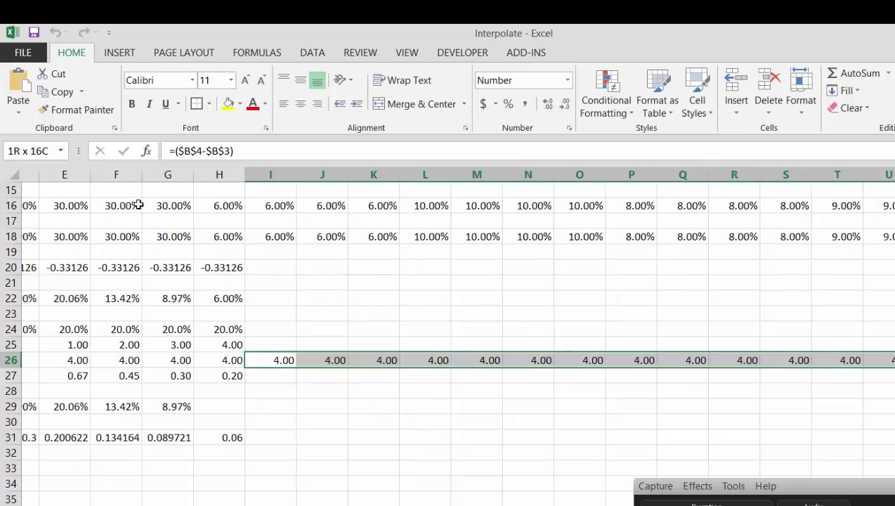
key(Delete)
key(Left)
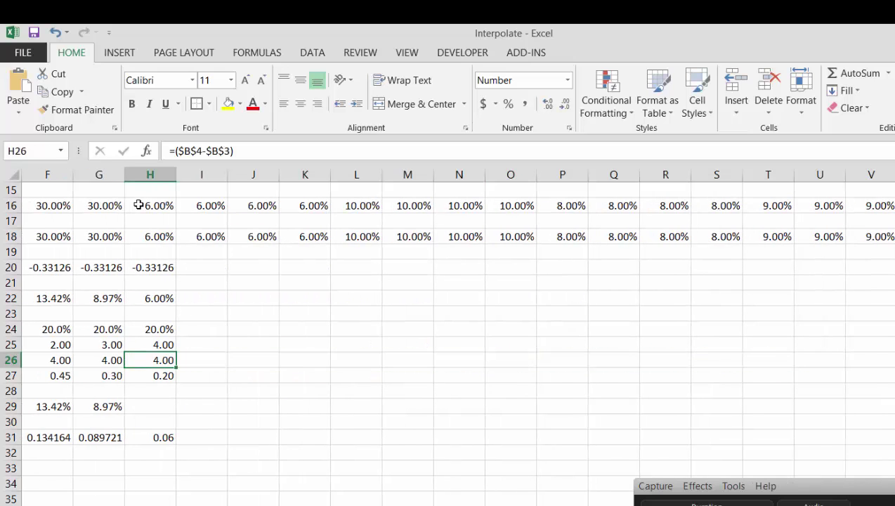
Enter the compound factor in E27 as =E24^(E25/E26).
key(Home)
key(Down)
key(Right)
key(Right)
key(Right)
key(Right)
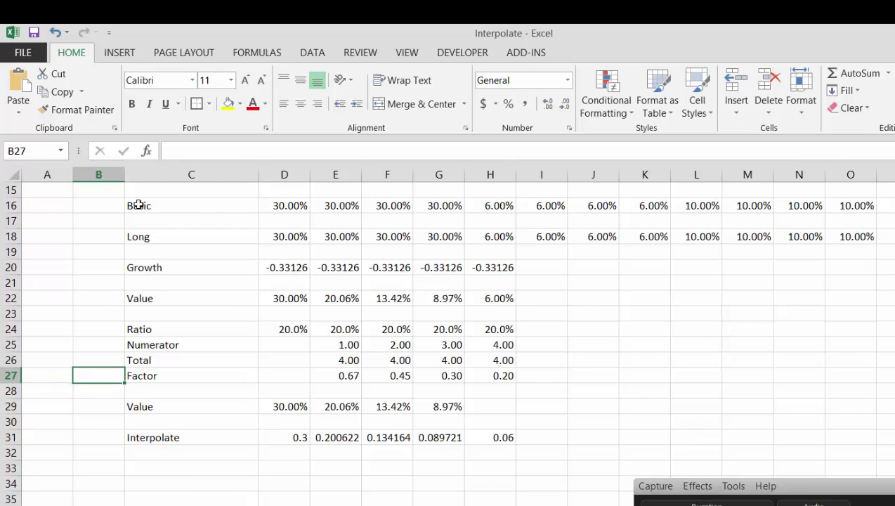
text(=)
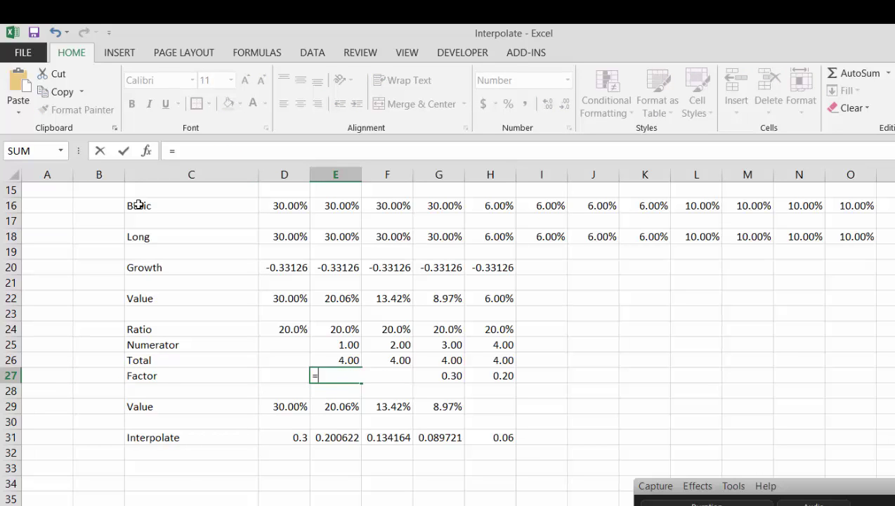
key(Up)
key(Up)
key(Up)
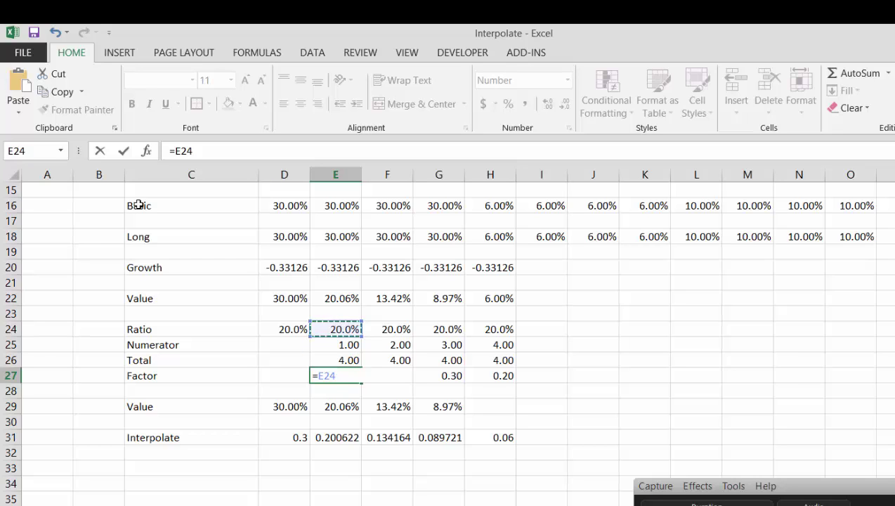
text(*)
key(BackSpace)
text(^()
key(Up)
key(Up)
text(/)
key(Up)
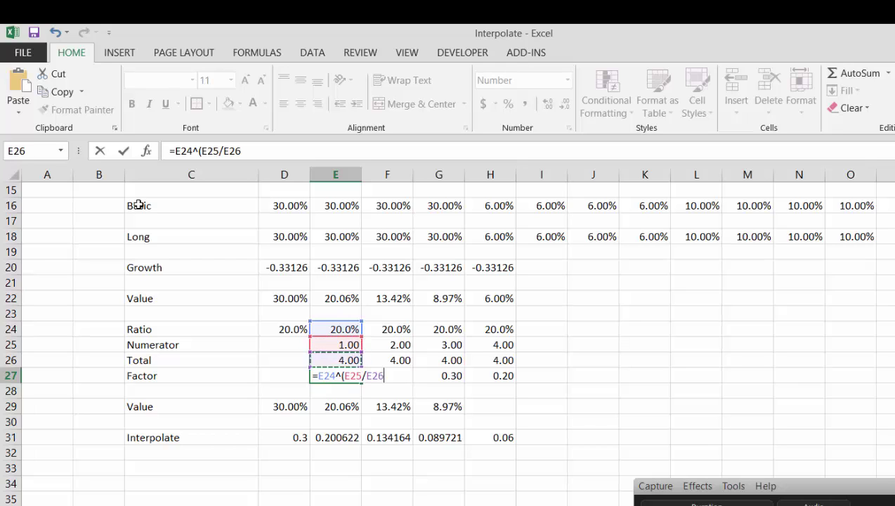
text())
key(Return)
key(Up)
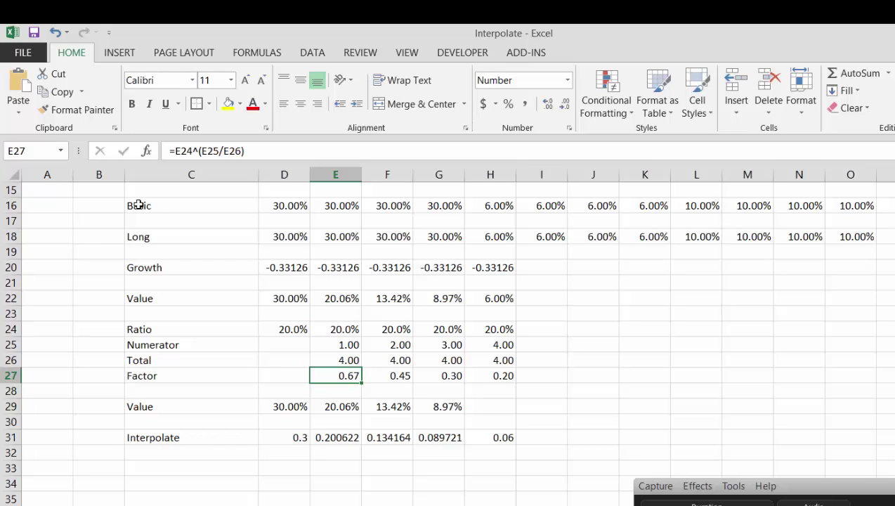
Fill the Factor formula from E27 rightward along row 27 and clear the excess cells from I27 onward.
key(ctrl+shift+r)
key(Right)
key(Right)
key(Right)
key(Right)
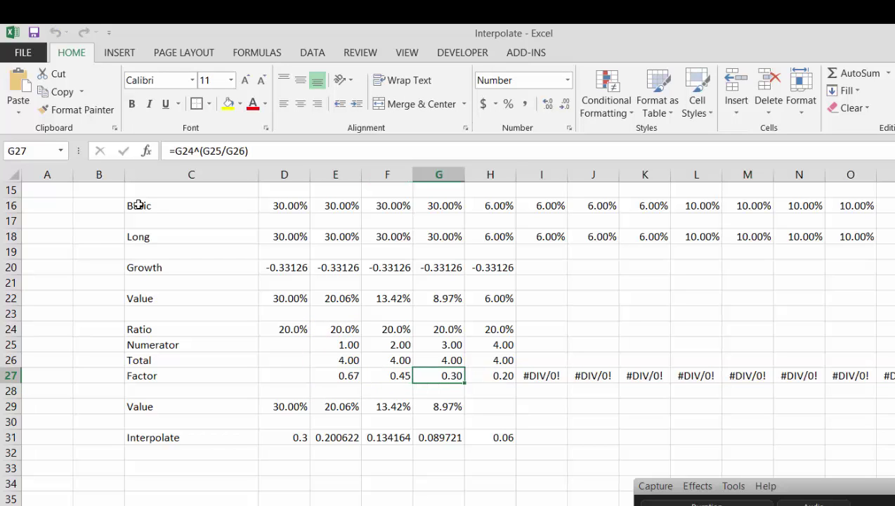
key(shift+Right)
key(shift+Right)
key(shift+Right)
key(shift+Right)
key(shift+Right)
key(shift+Right)
key(shift+Right)
key(shift+Right)
key(shift+Right)
key(shift+Right)
key(shift+Right)
key(shift+Right)
key(shift+Right)
key(shift+Right)
key(shift+Right)
key(Delete)
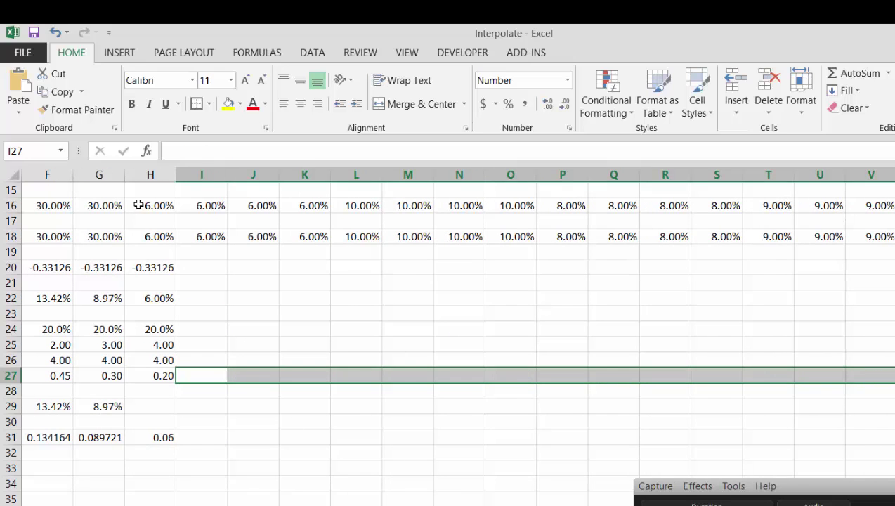
Enter the interpolated value in E29 as =$D$29*E27.
key(Left)
key(Left)
key(Left)
key(Left)
key(Left)
key(Left)
key(Left)
key(Left)
key(Right)
key(Right)
key(Right)
key(Right)
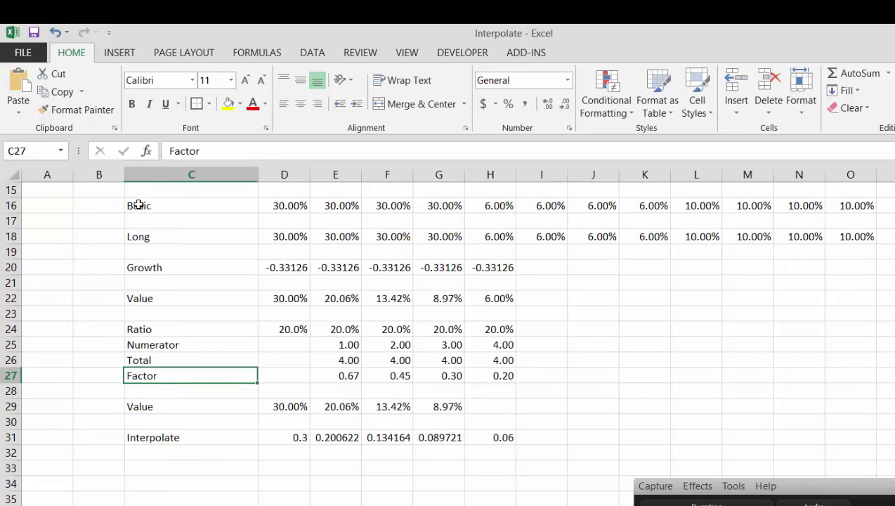
key(Down)
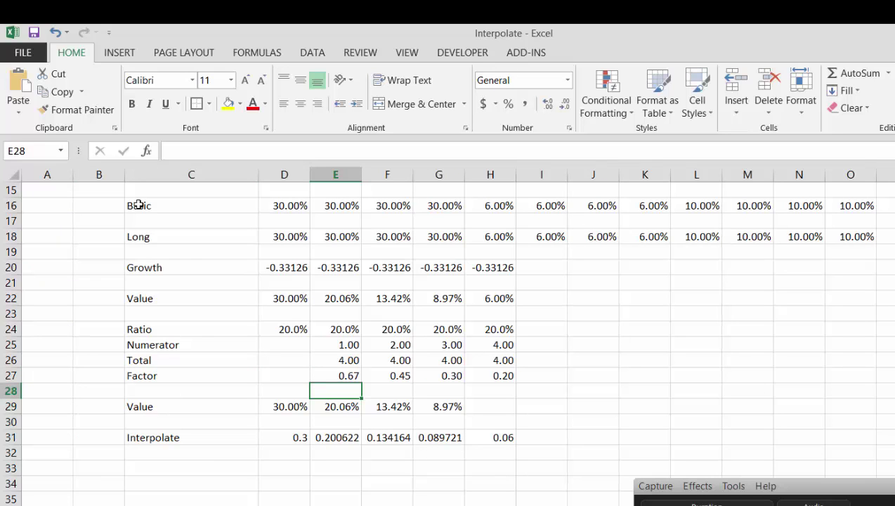
key(Down)
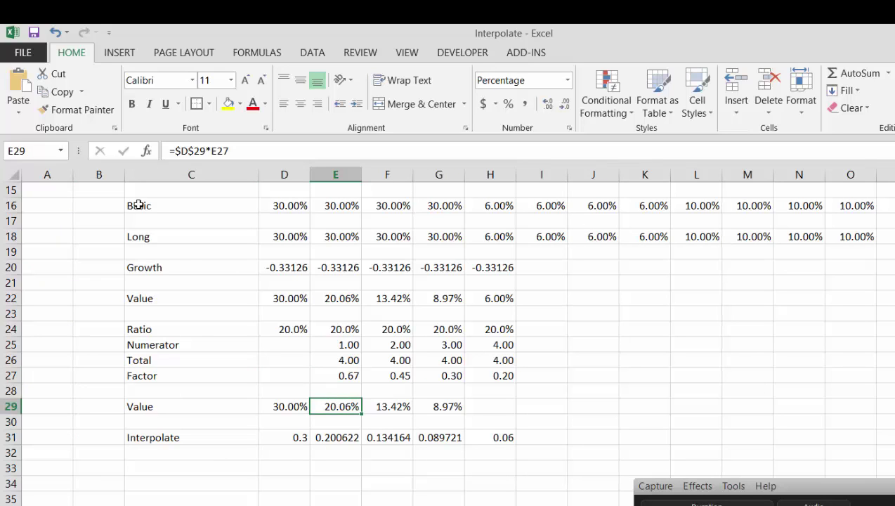
text(=)
key(Left)
key(F4)
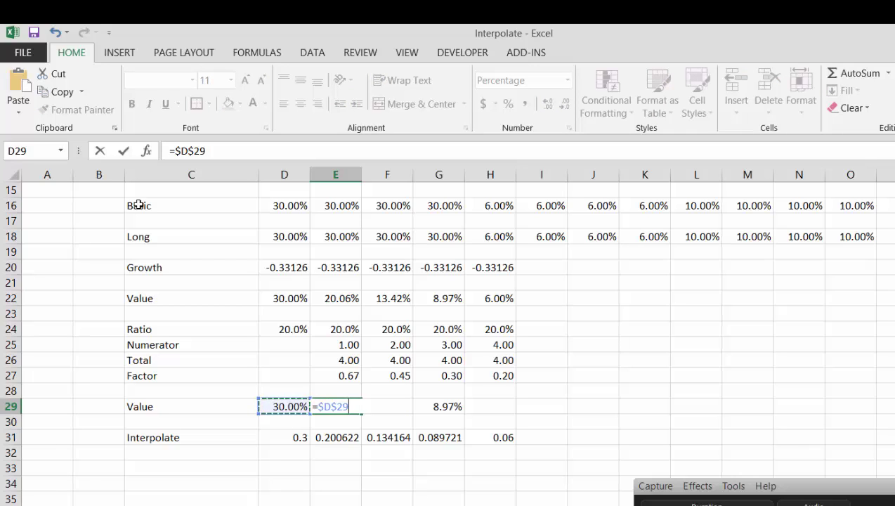
text(*)
key(Up)
key(Up)
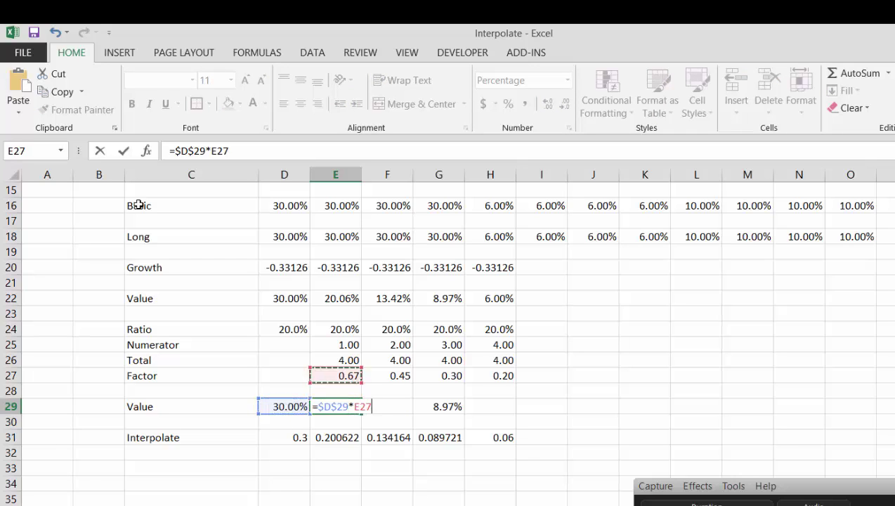
key(Return)
Fill the Value formula from E29 rightward through H29.
key(Up)
key(shift+Right)
key(shift+Right)
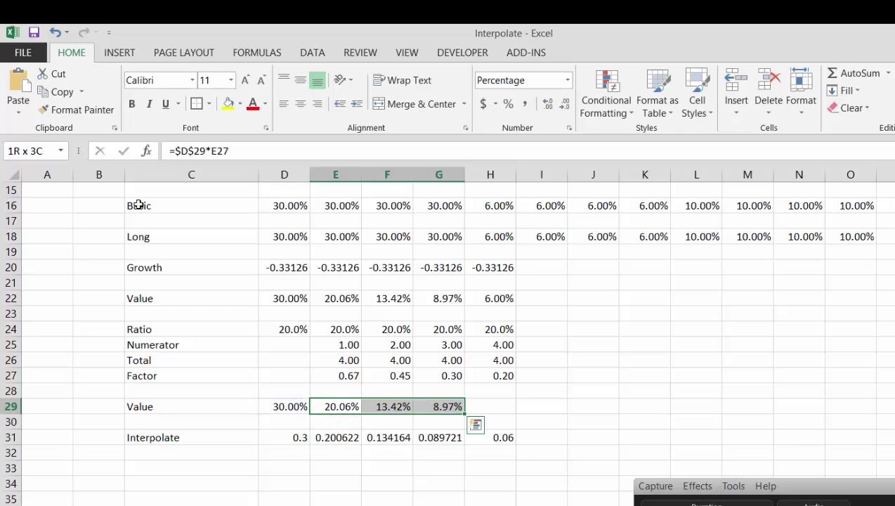
key(shift+Right)
key(ctrl+r)
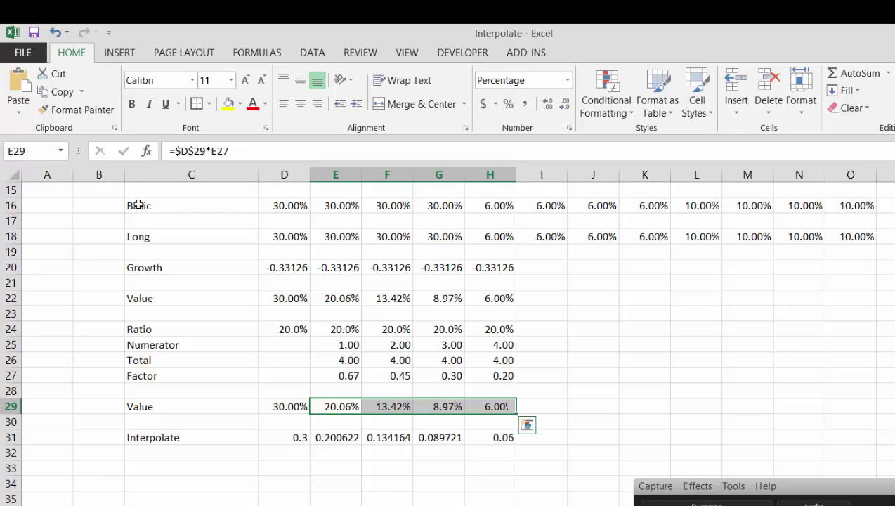
Review column E from the Value row up through the Growth row and examine the ratio formula in E24.
key(Left)
key(Right)
key(Up)
key(Up)
key(Up)
key(Up)
key(Up)
key(Up)
key(Up)
key(Up)
key(Up)
key(Up)
key(Up)
key(Up)
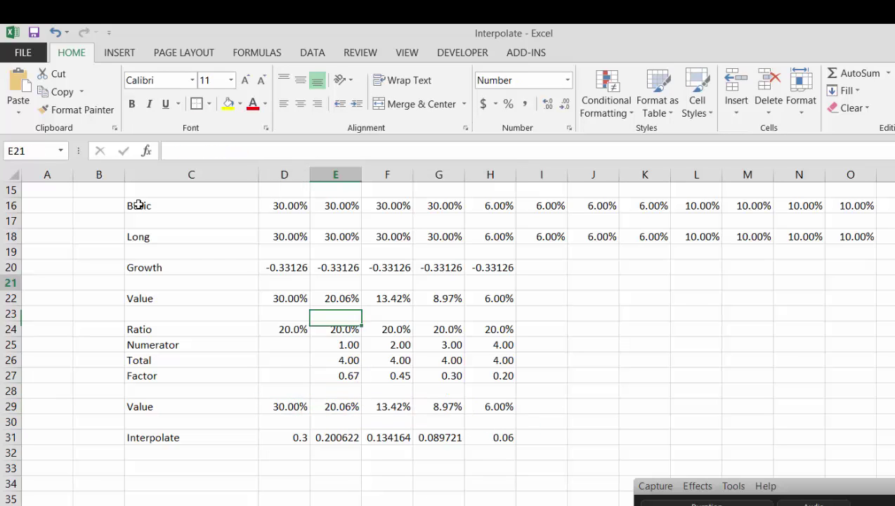
key(Down)
key(Down)
key(Down)
key(Down)
key(Down)
key(Down)
key(Down)
key(Down)
key(Down)
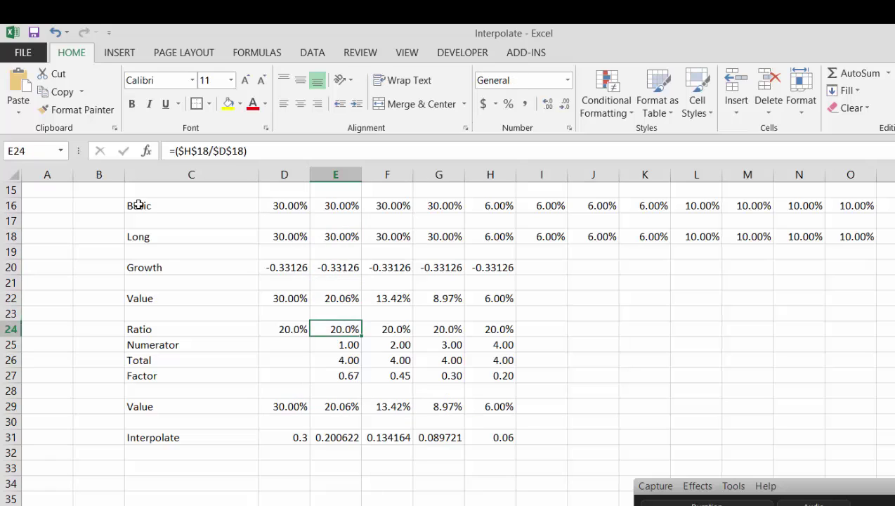
key(Up)
key(Up)
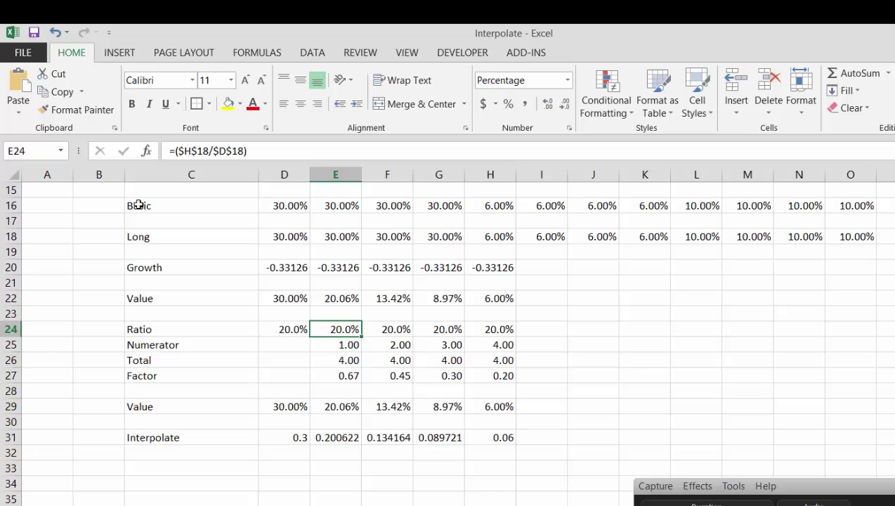
Enter the ratio in D24 as =$C$4/$C$3 and select the ratio cells D24:H24.
key(Down)
key(Up)
key(Left)
key(Up)
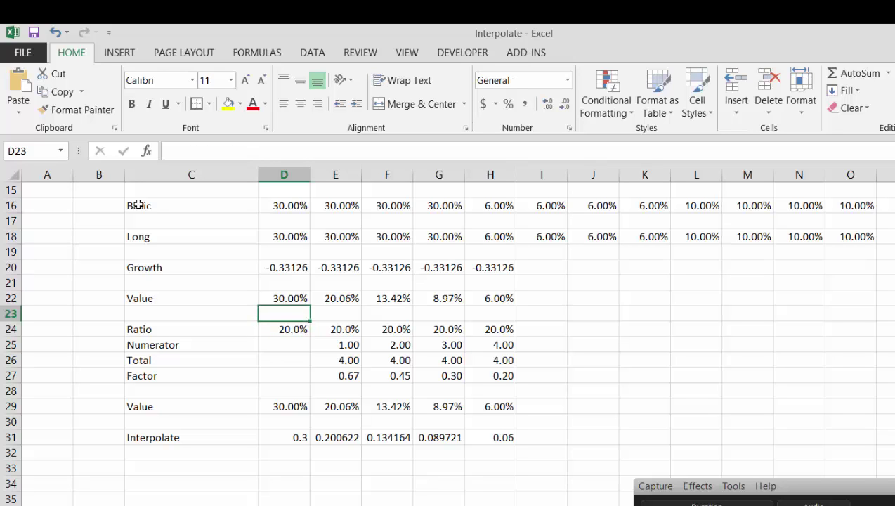
key(Down)
text(=)
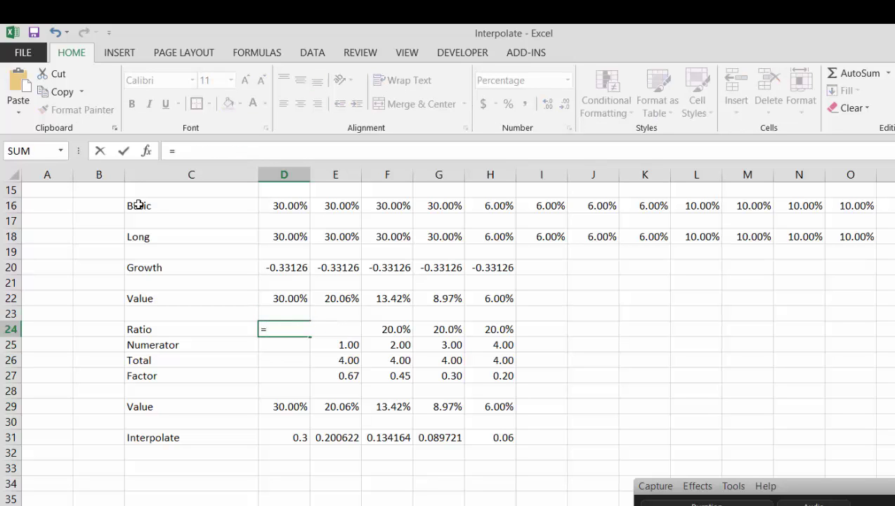
key(Page_Up)
key(Down)
key(Down)
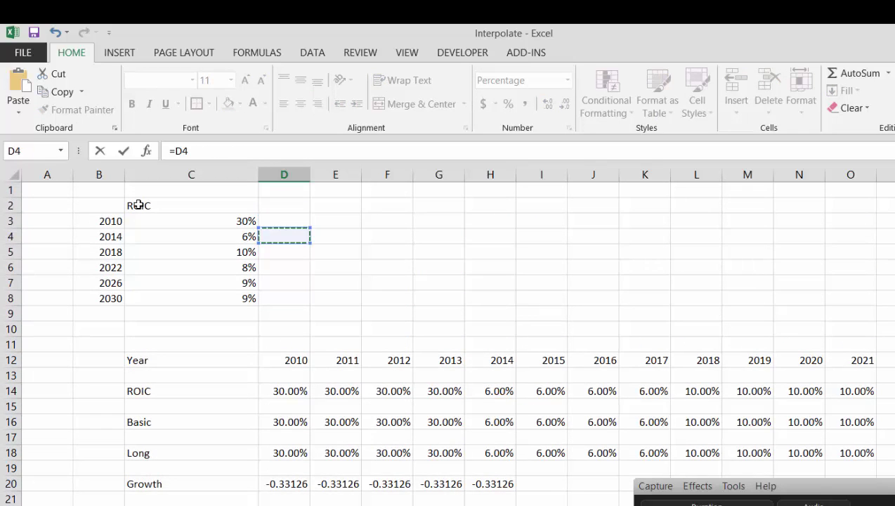
key(Left)
key(F4)
text(/)
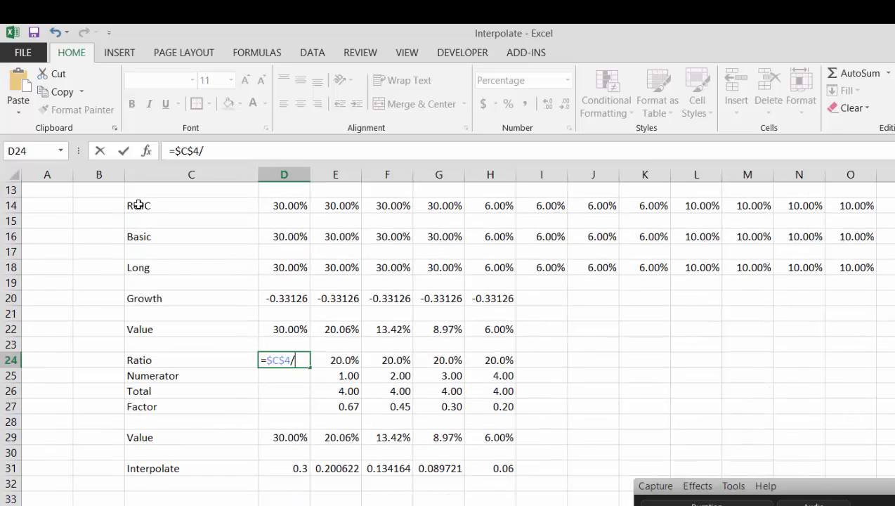
key(Page_Up)
key(Down)
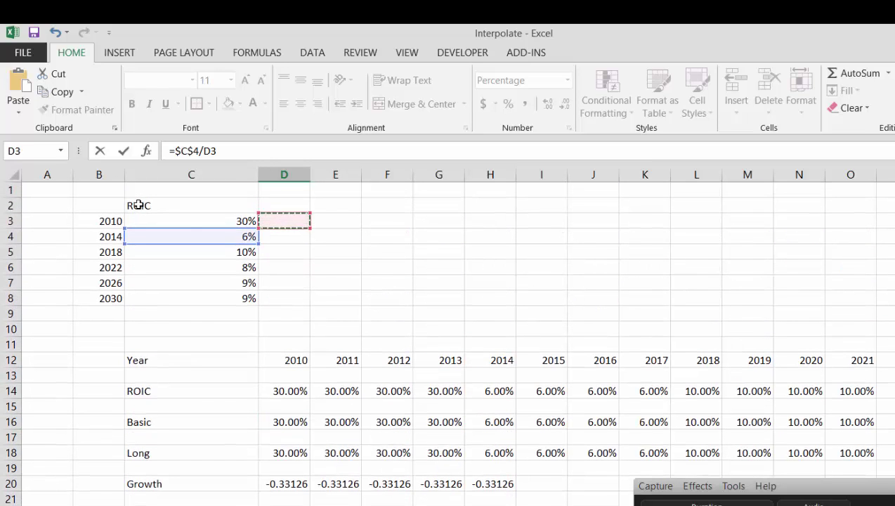
key(Left)
key(F4)
key(ctrl+Return)
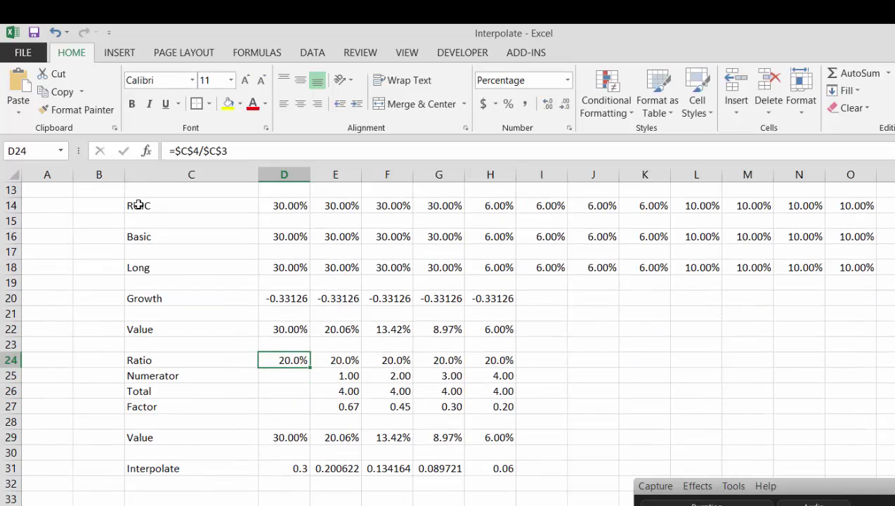
key(ctrl+shift+Right)
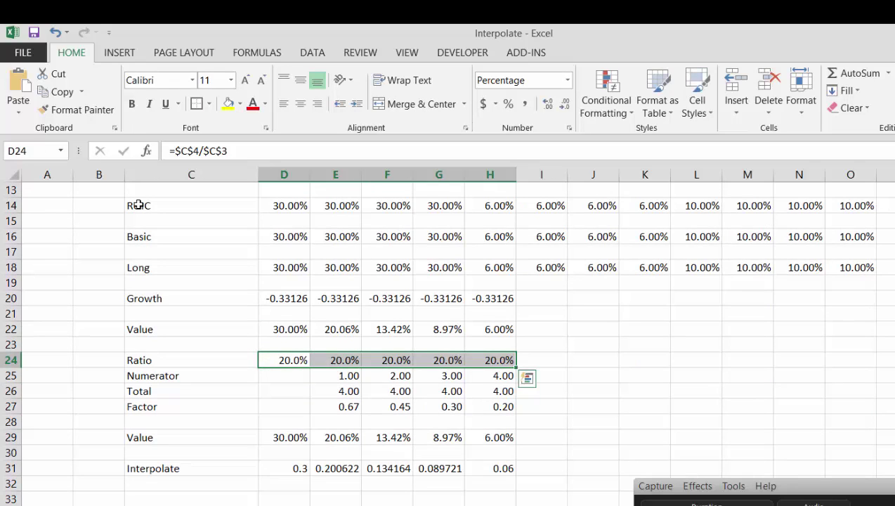
Examine the interpolate_look_up formulas in the Interpolate row from D31 to H31.
key(Down)
key(Down)
key(Down)
key(Down)
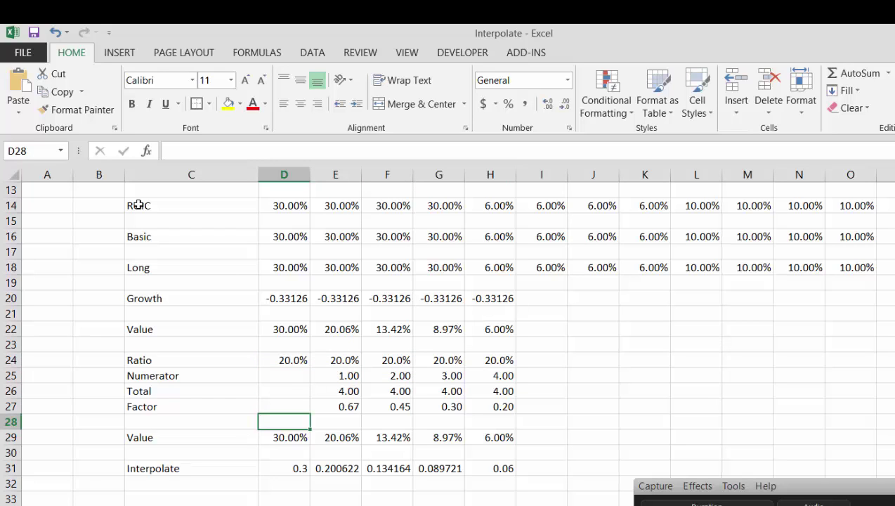
key(Down)
key(Down)
key(Down)
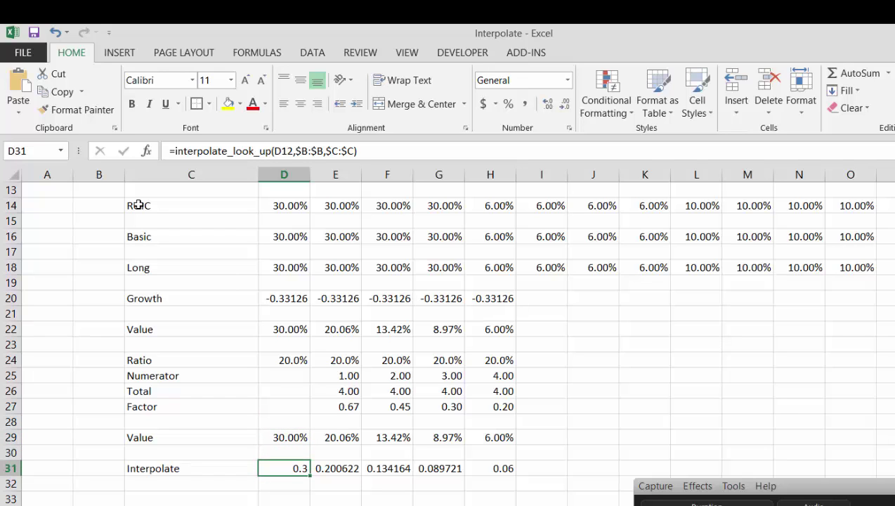
key(Right)
key(Right)
key(Right)
key(Right)
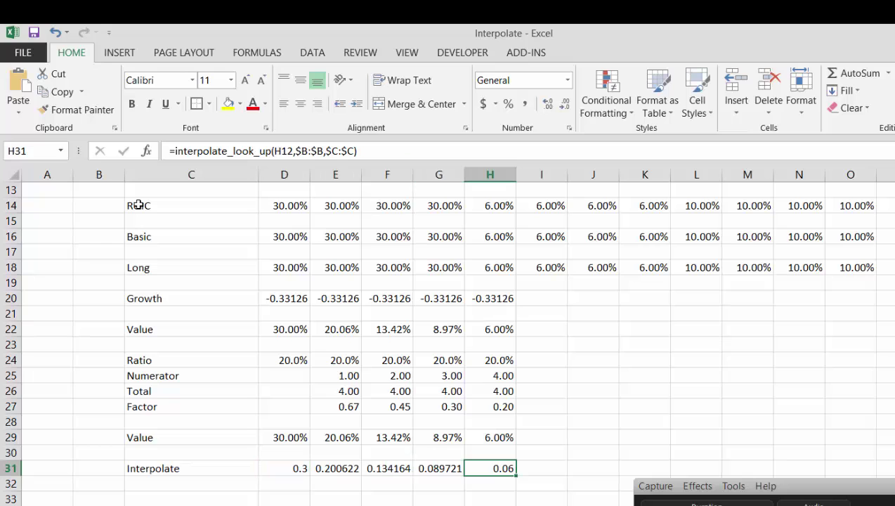
key(Left)
key(Left)
key(Left)
key(Left)
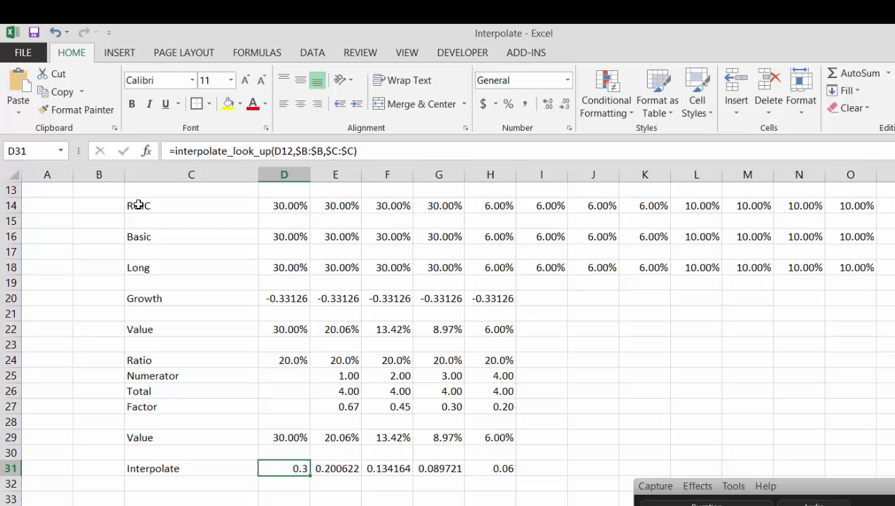
Format the Interpolate row results in D31:H31 as percentages with two decimal places.
key(shift+Right)
key(shift+Right)
key(shift+Right)
key(shift+Right)
key(ctrl+shift+5)
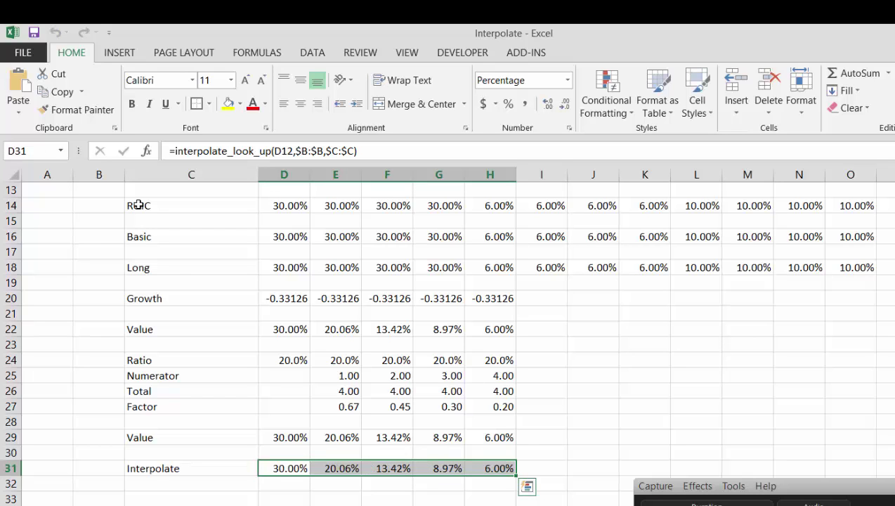
Examine the compound factor formula in E27 and the Value formula in E29.
key(Up)
key(Up)
key(Up)
key(Up)
key(Up)
key(Right)
key(Down)
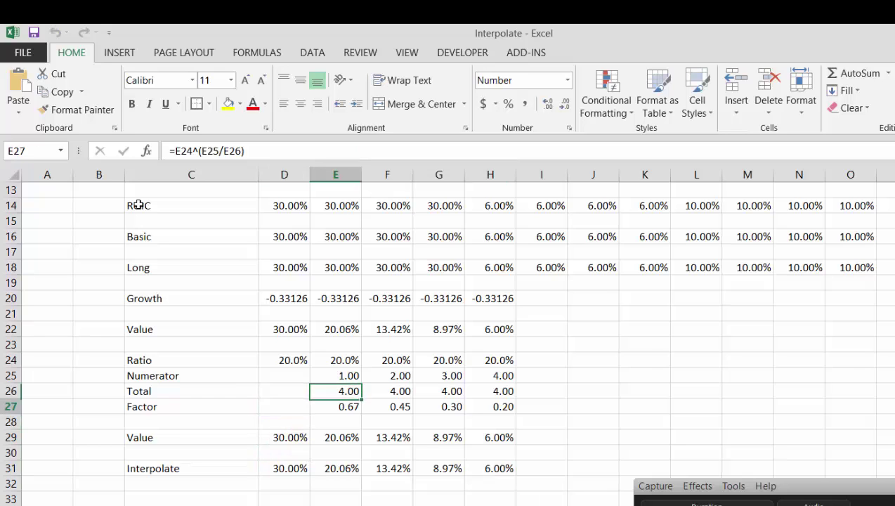
key(Down)
key(Down)
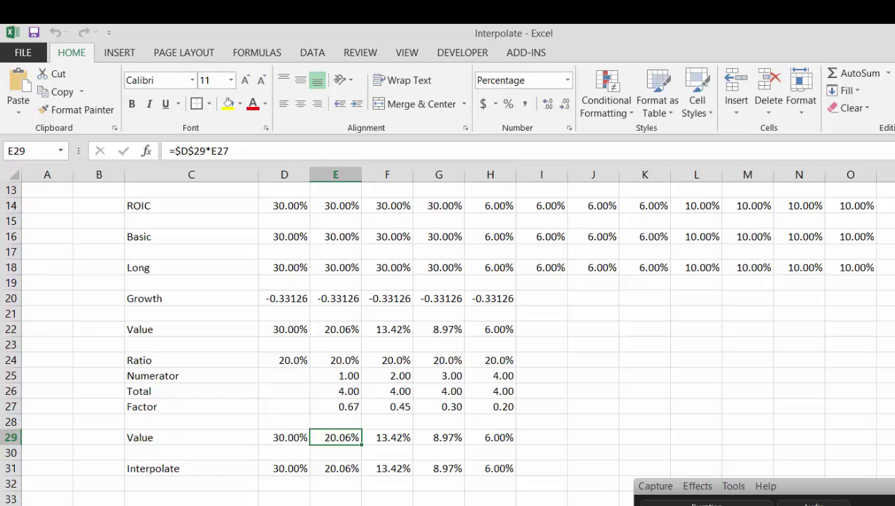
Switch to the Visual Basic editor and trace the interpolate_look_up code back to the lookup_value = lookup_ser(i) condition.
mouse_move(273, 505)
click(453, 491)
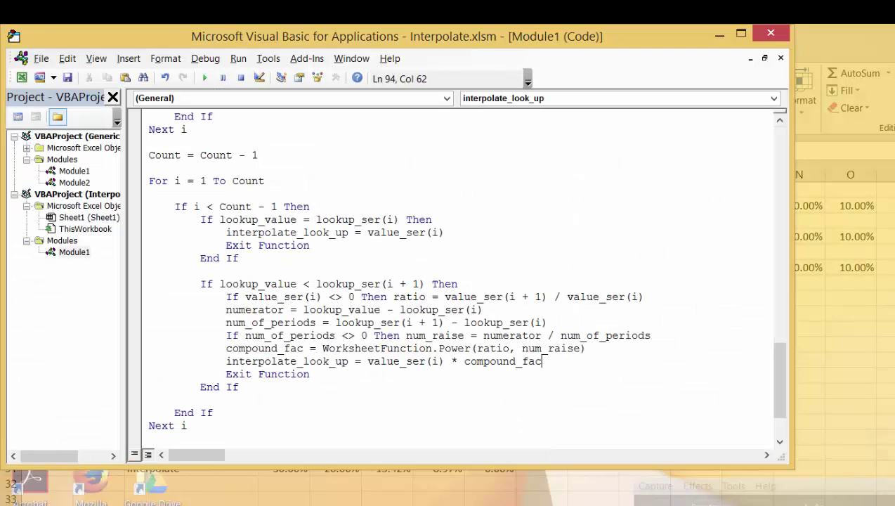
key(Up)
key(Up)
key(Up)
key(Up)
key(Up)
key(Up)
key(Up)
key(Up)
key(Up)
key(Up)
key(Up)
key(Up)
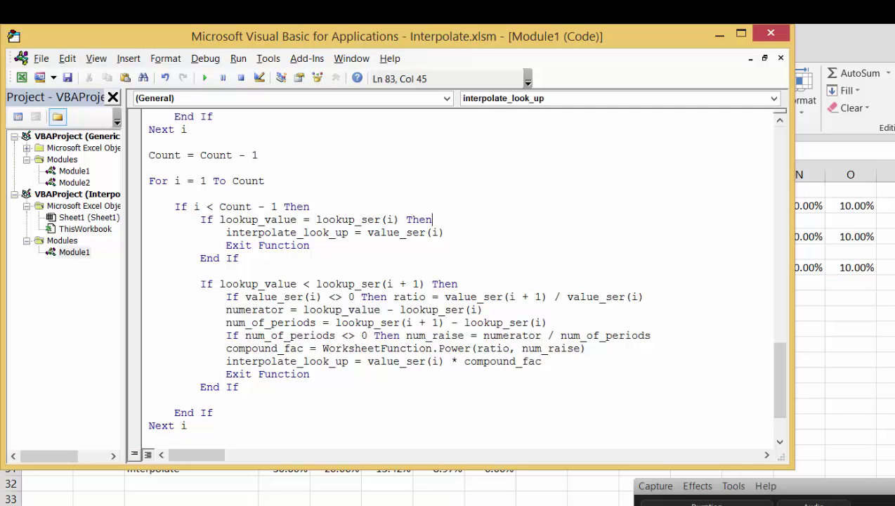
Examine the lookup_value < lookup_ser(i + 1) condition and the ratio calculation beneath it in the interpolate_look_up code.
key(Home)
key(Down)
key(Down)
key(Down)
key(Down)
key(Down)
key(Down)
key(Left)
key(Up)
key(Right)
key(Down)
key(Right)
key(Right)
key(Right)
key(Right)
key(Right)
key(Right)
key(Right)
key(Right)
key(Right)
key(Right)
key(Right)
key(Right)
key(Right)
key(Right)
key(Right)
key(Right)
key(Right)
key(Right)
key(Right)
key(Right)
Trace the code from the lookup_value = lookup_ser(i) condition through the numerator, num_of_periods and num_raise lines.
key(Up)
key(Up)
key(Up)
key(Up)
key(Up)
key(Up)
key(Left)
key(Left)
key(Left)
key(Down)
key(Down)
key(Down)
key(Down)
key(Down)
key(Down)
key(Down)
key(Left)
key(Left)
key(Left)
key(Left)
key(Left)
key(Right)
key(Right)
key(Right)
key(Right)
key(Right)
key(Right)
key(Right)
key(Right)
key(Right)
key(Right)
key(Right)
key(Right)
key(Right)
key(Right)
key(Right)
key(Right)
key(Right)
key(Right)
key(Right)
key(Right)
key(Right)
key(Right)
key(Right)
key(Left)
key(Left)
key(Left)
key(Left)
key(Left)
key(Left)
key(Left)
key(Left)
key(Right)
key(Right)
key(Right)
key(Right)
key(Right)
key(Right)
key(Right)
key(Down)
key(Right)
key(Right)
key(Down)
Switch to the Excel worksheet and examine the Factor formula in E27.
click(349, 496)
key(Up)
key(Up)
key(Up)
key(Up)
key(Up)
key(Up)
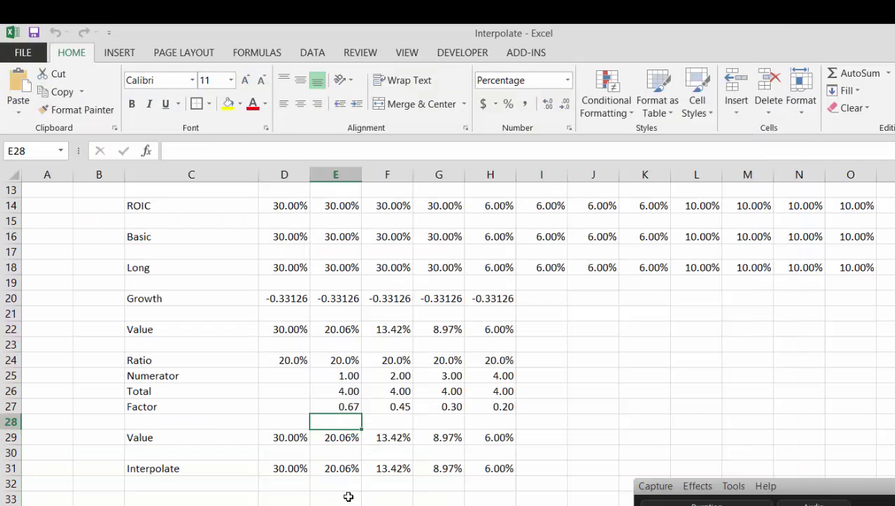
key(F2)
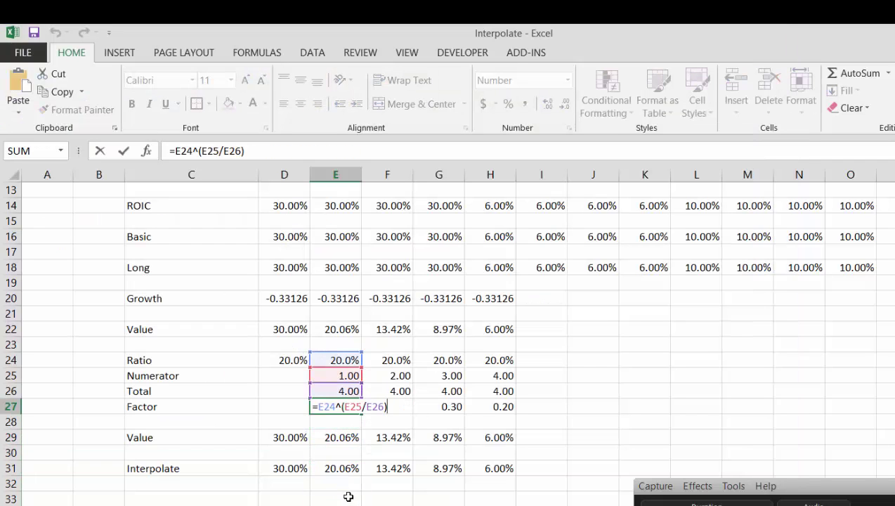
key(Return)
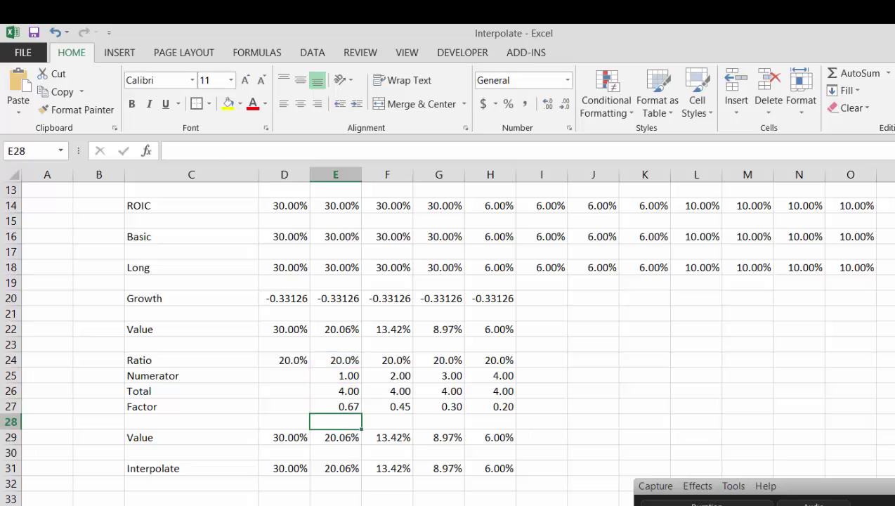
Return to the Visual Basic editor and examine the compound_fac line and the lines following it.
click(394, 475)
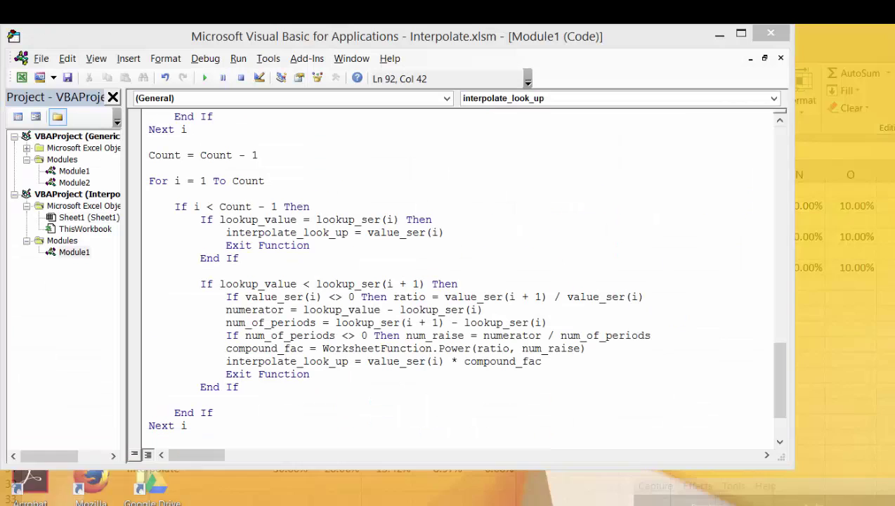
key(Down)
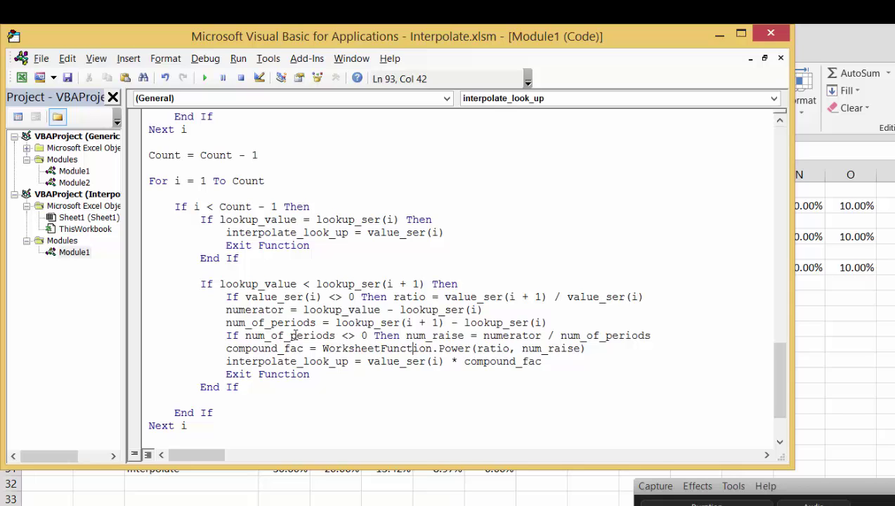
key(Down)
key(Up)
key(Down)
key(Down)
key(Down)
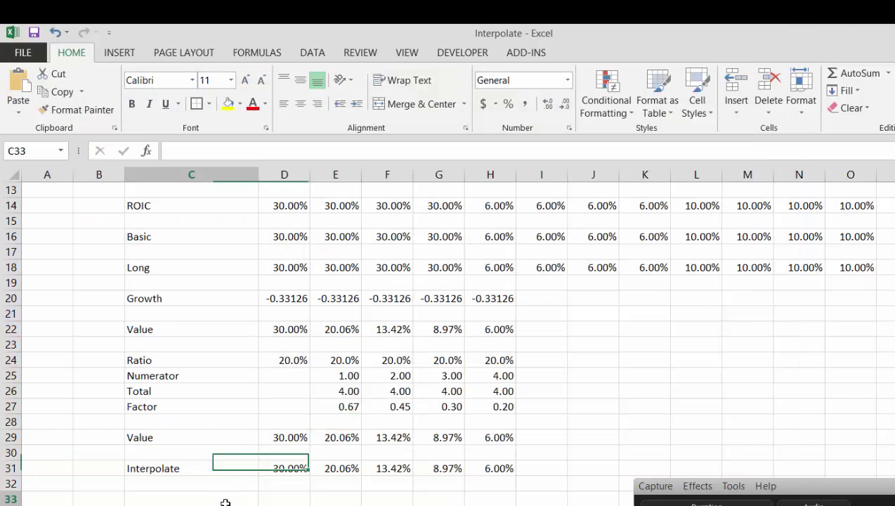
Switch to the Excel worksheet and insert two blank rows above the Growth row.
click(225, 501)
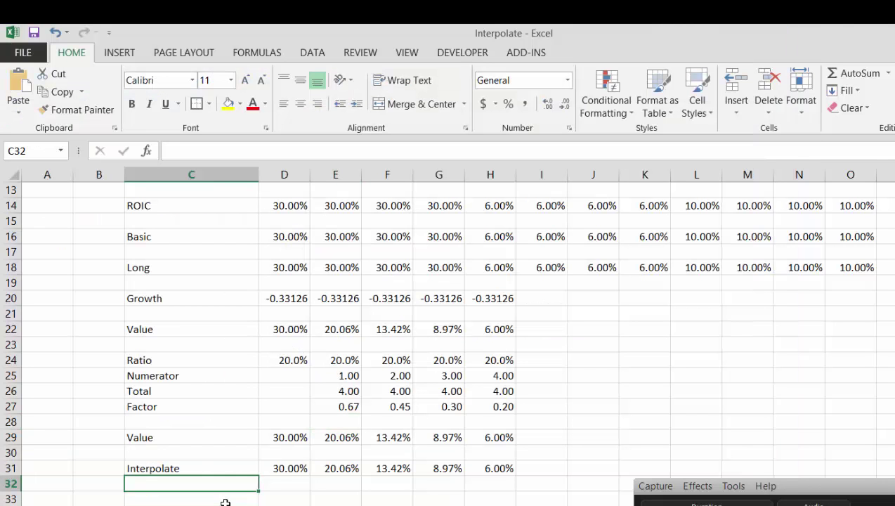
key(Up)
key(Up)
key(Up)
key(Up)
key(Up)
key(Up)
key(Up)
key(Up)
key(Up)
key(Up)
key(Up)
key(Up)
key(Up)
key(Up)
key(Up)
key(Up)
key(Down)
key(Down)
key(Down)
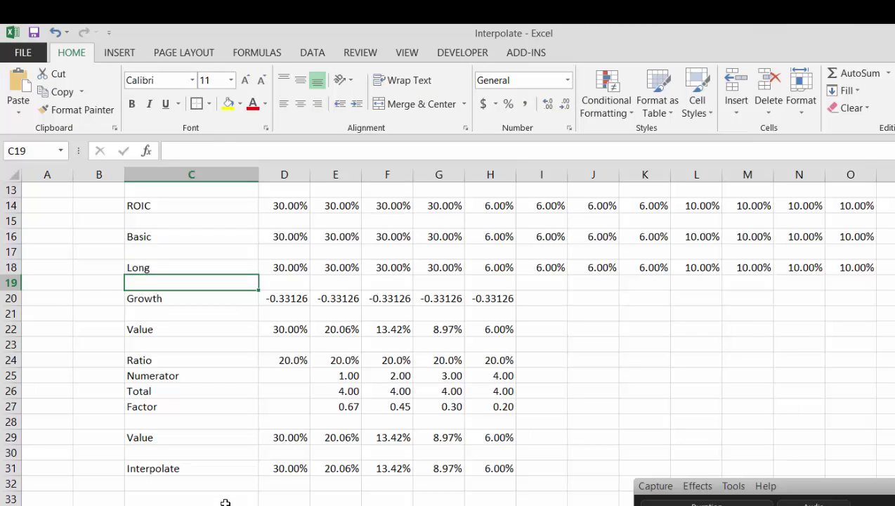
key(Down)
key(shift+space)
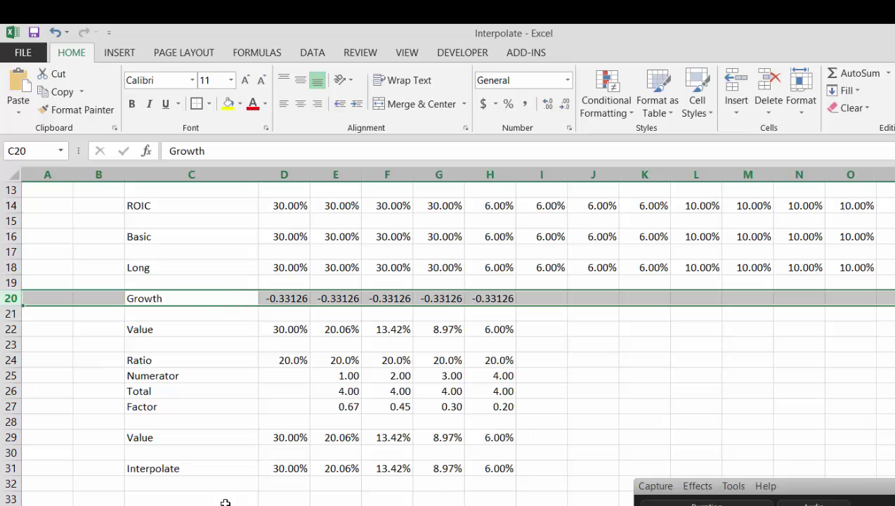
key(ctrl+shift+plus)
key(ctrl+shift+plus)
key(Right)
key(Left)
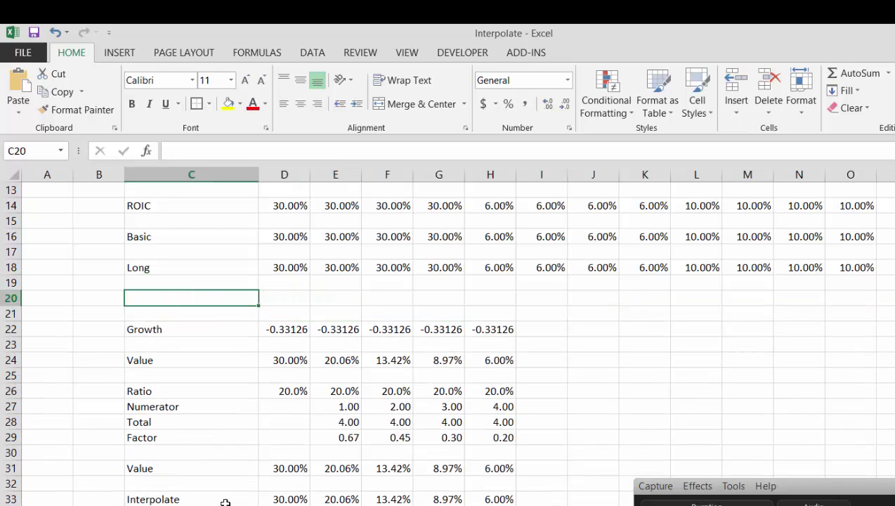
Enter the label Interpolate in C20.
text(Int)
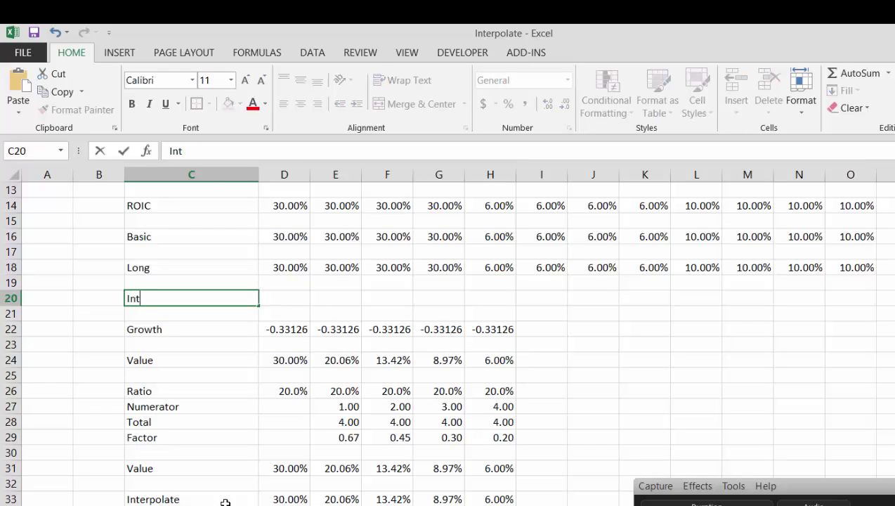
text(erpolate)
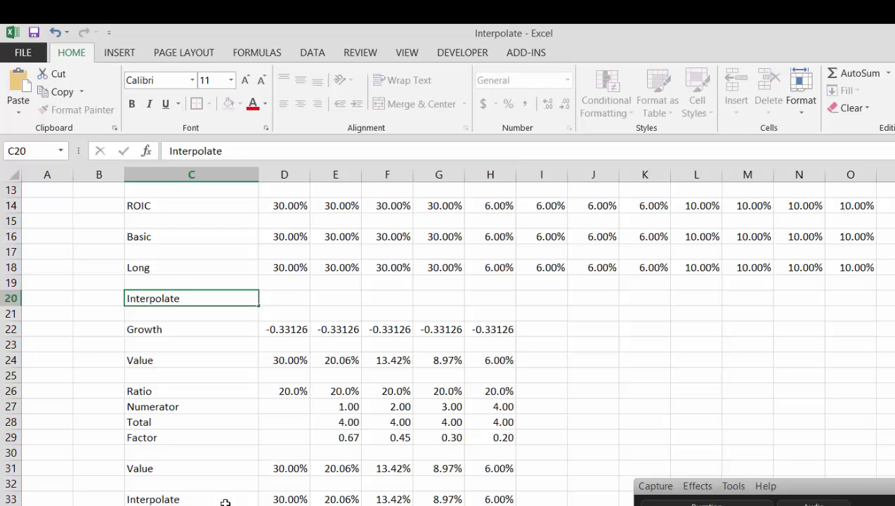
key(Return)
Start an interpolate_look_up formula in D20 with the year in D12 as its first argument.
key(Up)
key(Right)
text(=)
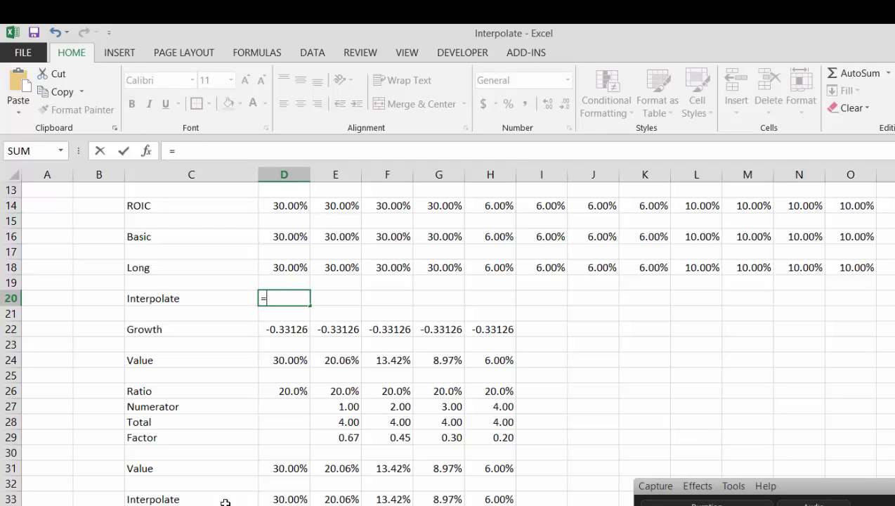
text(in)
key(Down)
key(Down)
key(Down)
key(Down)
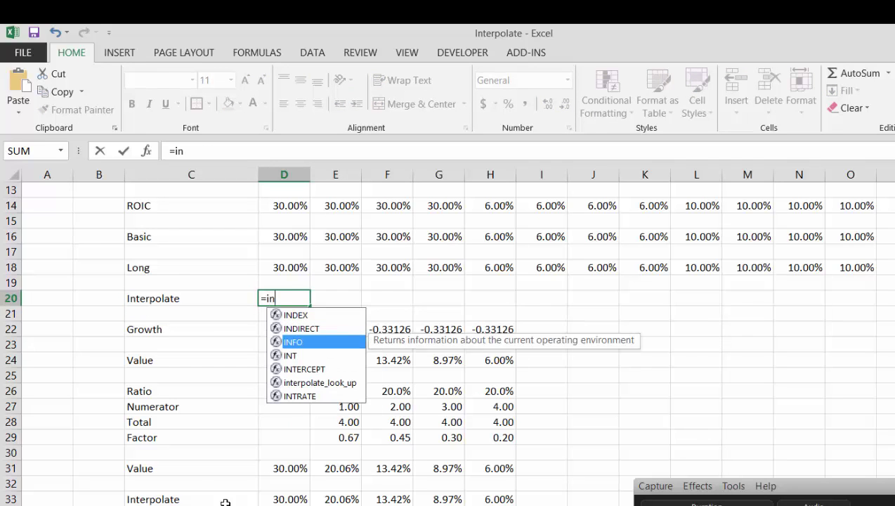
key(Down)
key(Tab)
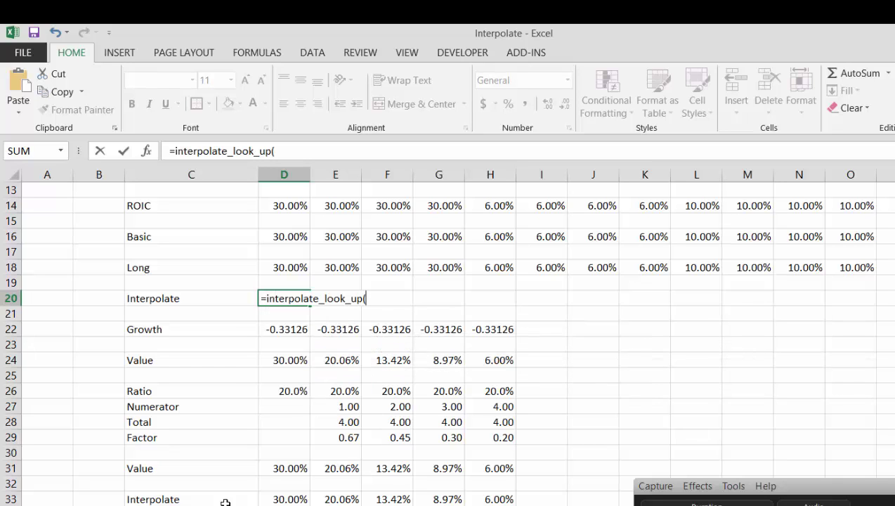
key(Up)
key(Up)
key(Up)
key(Up)
key(Up)
key(Up)
key(Up)
key(Up)
key(Up)
key(Up)
key(Up)
key(Up)
key(Up)
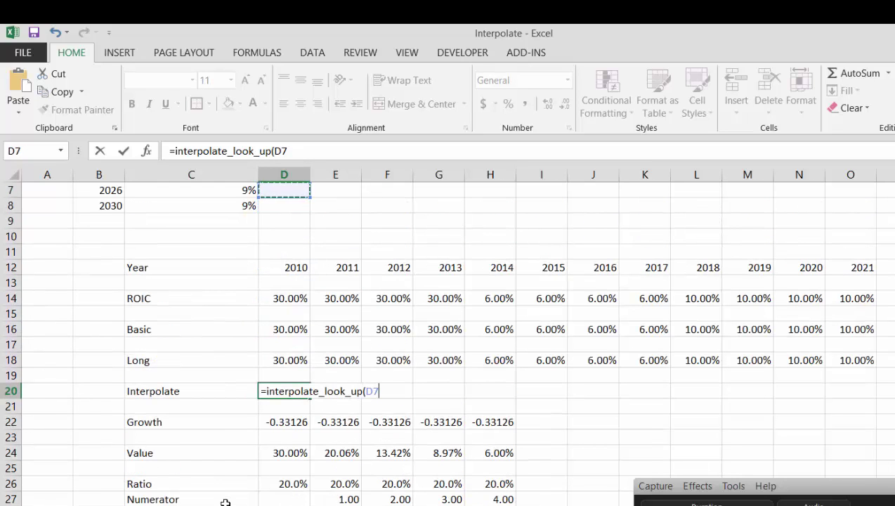
key(Down)
key(Down)
key(Down)
key(Down)
key(Down)
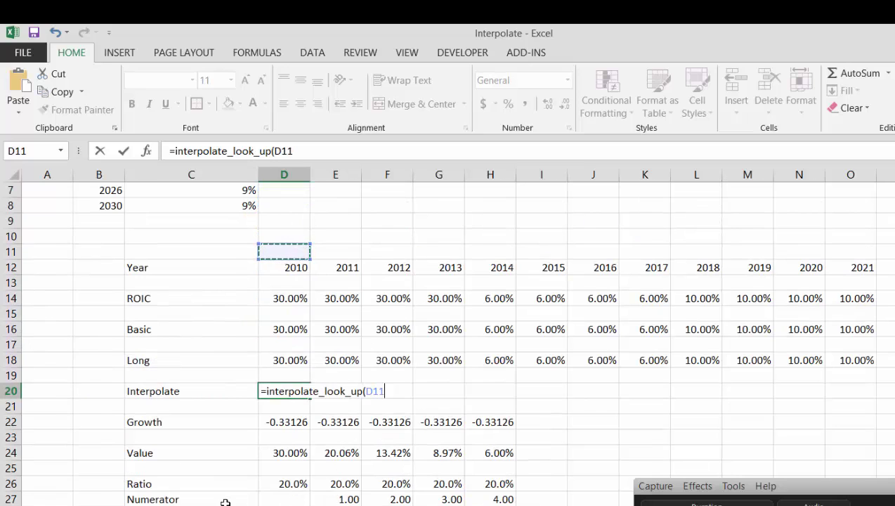
text(,)
Complete the D20 formula with the absolute column ranges $B:$B and $C:$C as its second and third arguments.
key(Up)
key(Up)
key(Up)
key(Up)
key(Up)
key(Up)
key(Up)
key(Up)
key(Up)
key(Up)
key(Up)
key(Up)
key(Up)
key(Up)
key(Up)
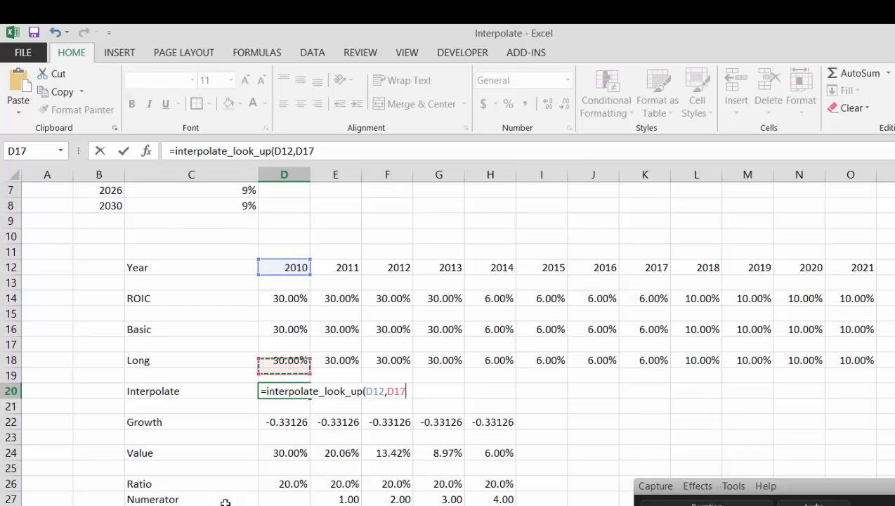
key(Up)
key(Up)
key(Up)
key(Up)
key(Left)
key(Left)
key(Left)
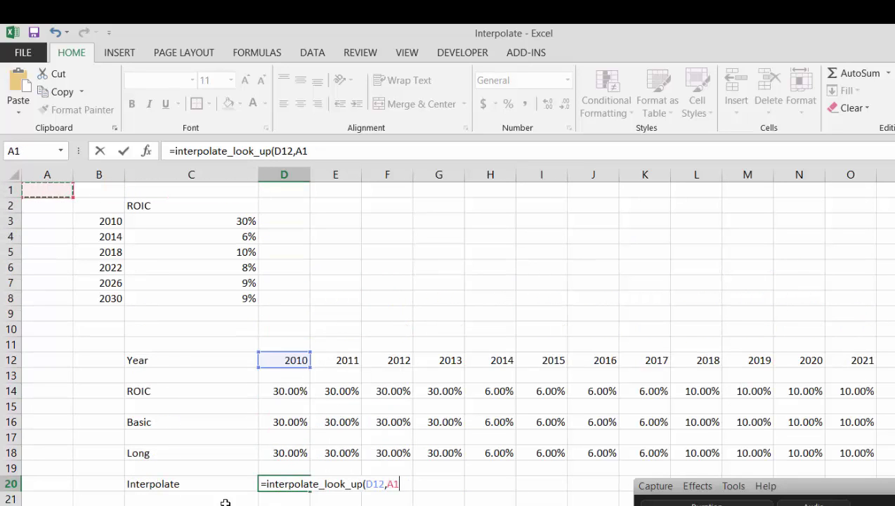
key(Right)
key(ctrl+space)
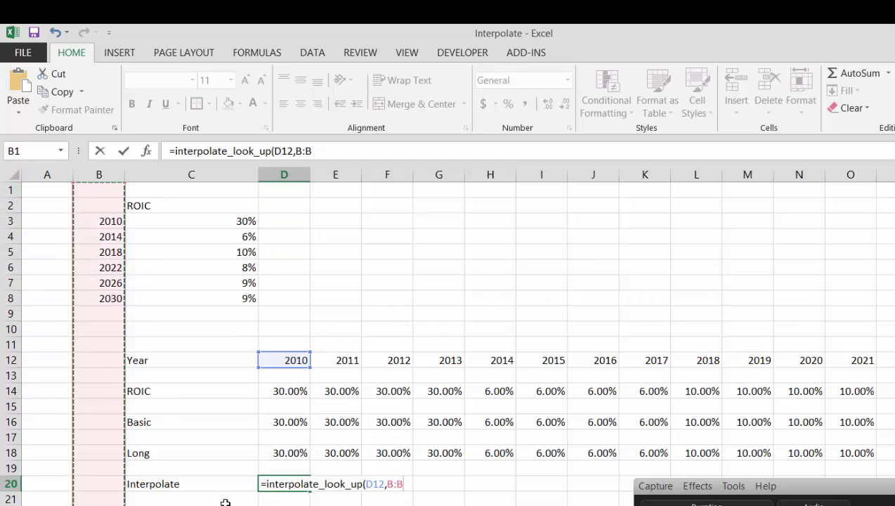
key(F4)
text(,)
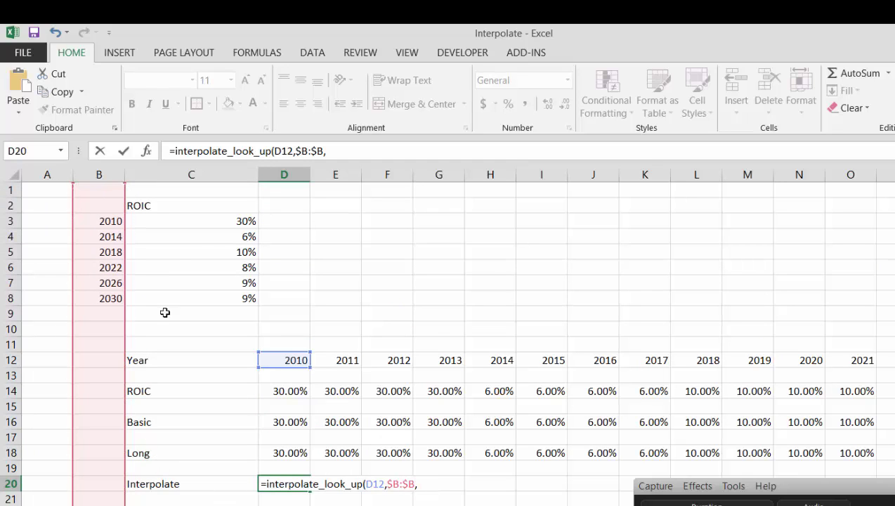
click(211, 172)
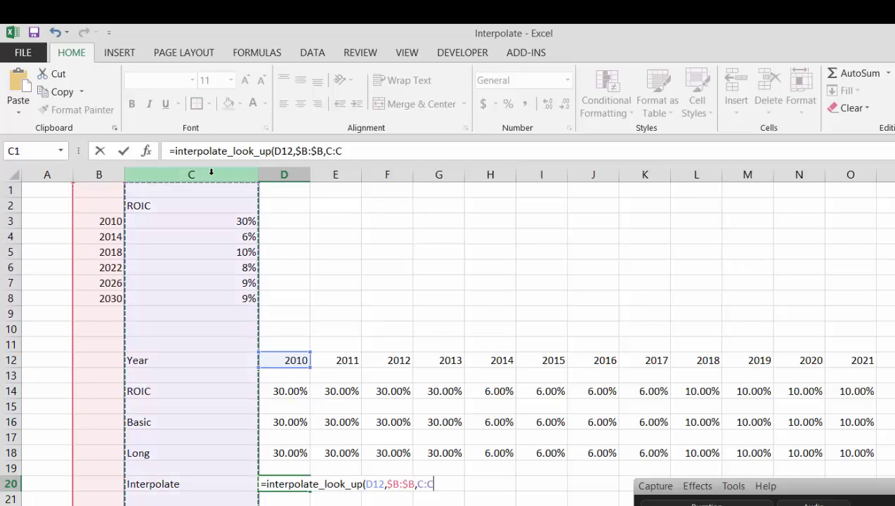
key(F4)
key(Return)
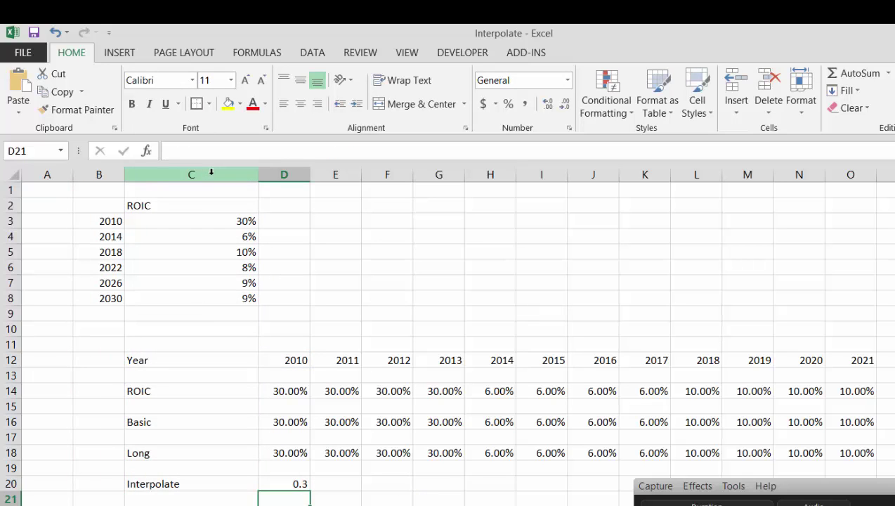
Format D20 as a percentage and fill its formula across the Interpolate row through column X.
key(Up)
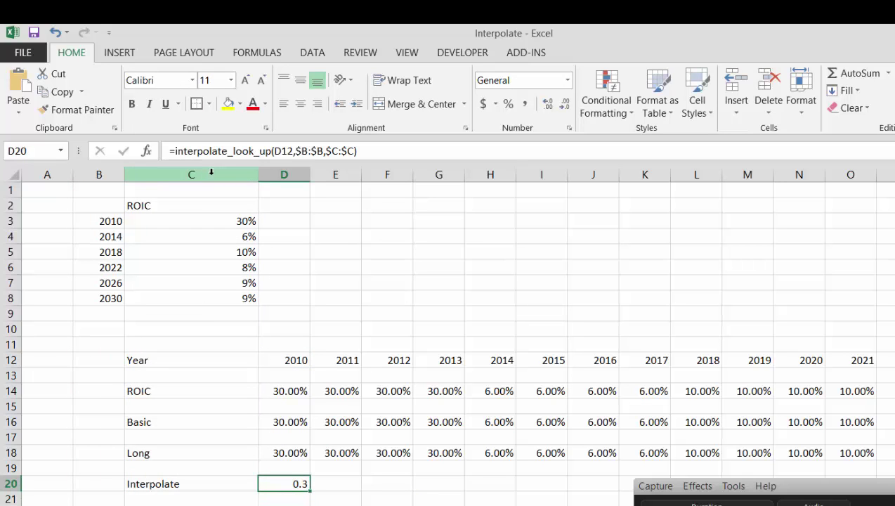
key(ctrl+shift+5)
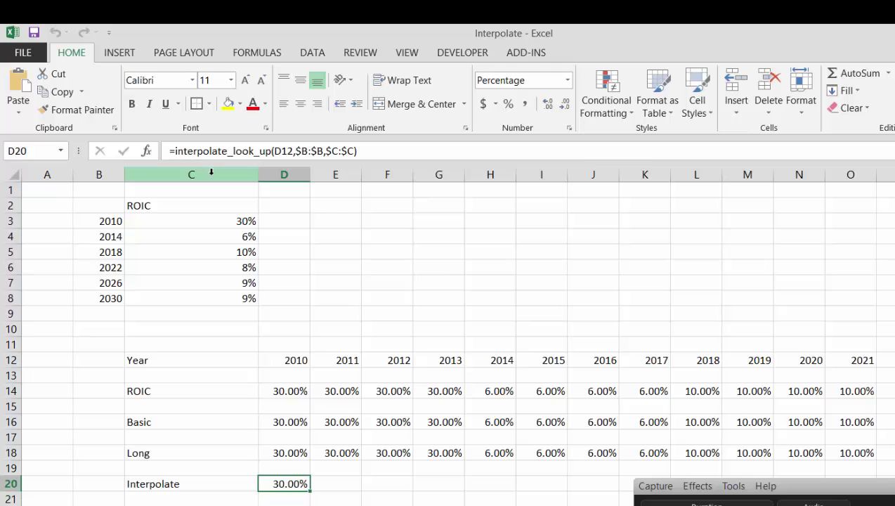
key(ctrl+shift+Right)
key(ctrl+r)
key(Right)
key(Down)
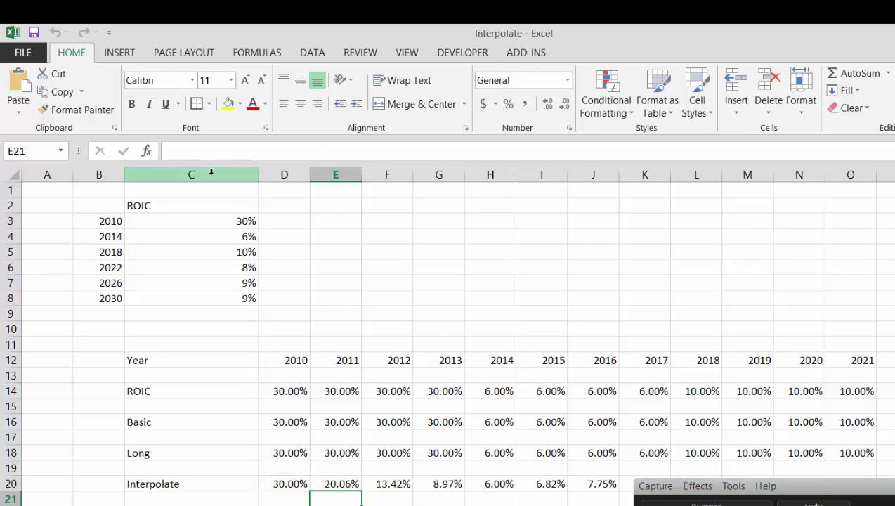
Compare the first years of the Interpolate row with the Growth and Value rows below it.
key(Down)
key(Down)
key(Down)
key(Down)
key(Down)
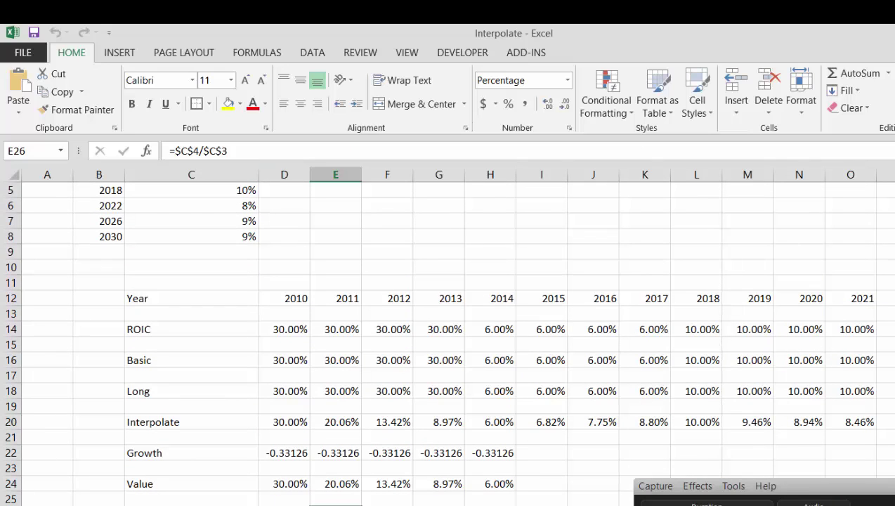
key(Up)
key(Up)
key(Up)
key(Up)
key(Up)
key(Up)
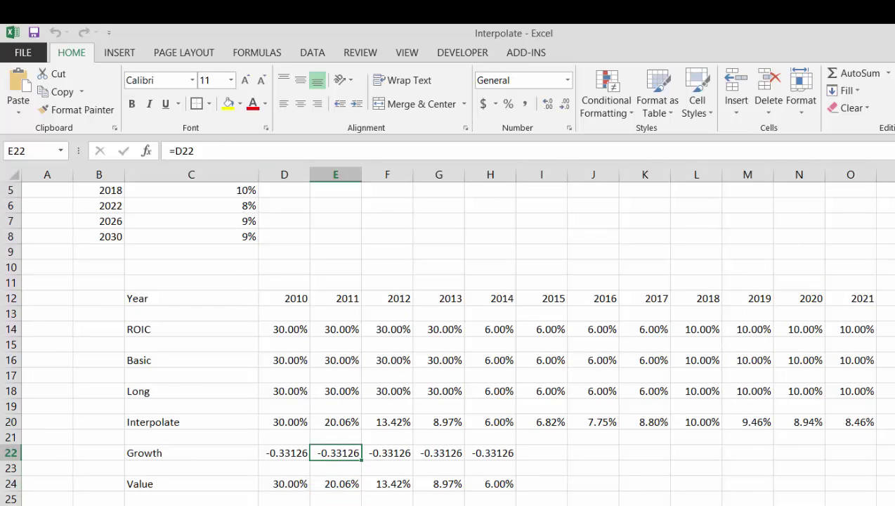
Examine the Interpolate formulas and results for the years 2014 through 2025.
key(Right)
key(Right)
key(Right)
key(Right)
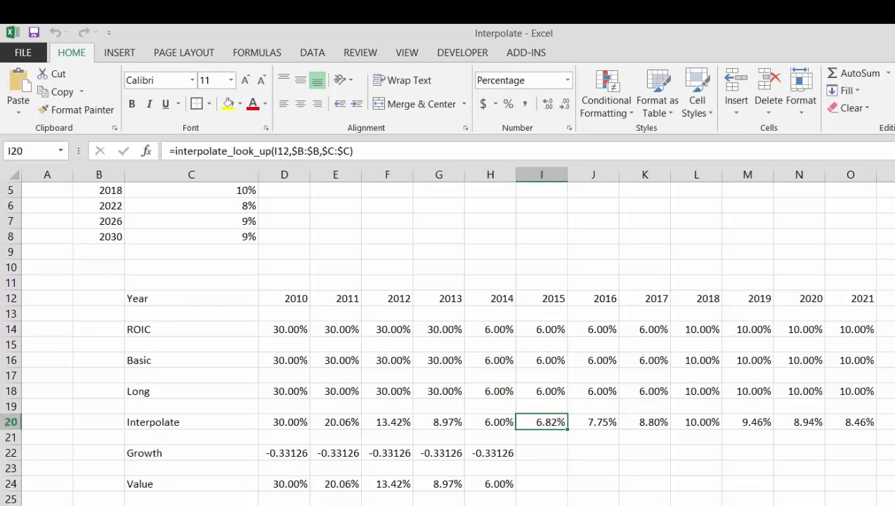
key(Left)
key(Left)
key(Right)
key(Right)
key(Left)
key(Right)
key(Right)
key(Right)
key(Right)
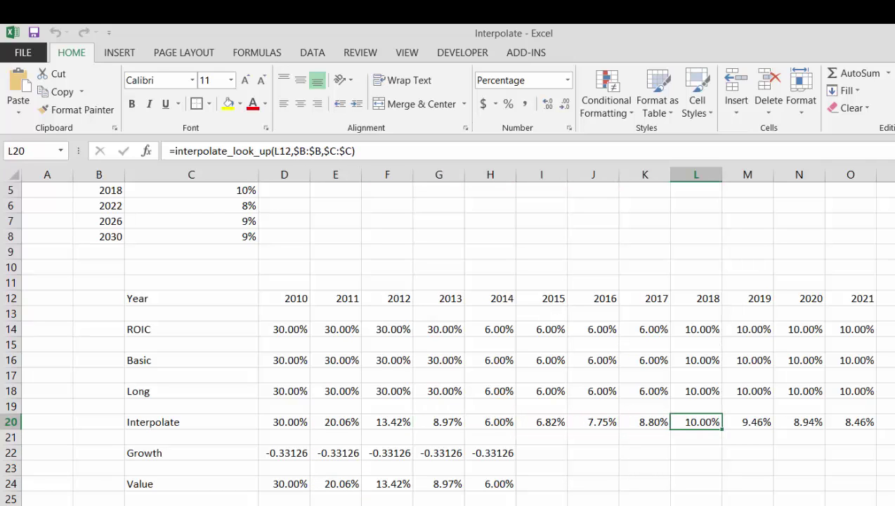
key(Right)
key(Right)
key(Right)
key(Right)
key(Right)
key(Right)
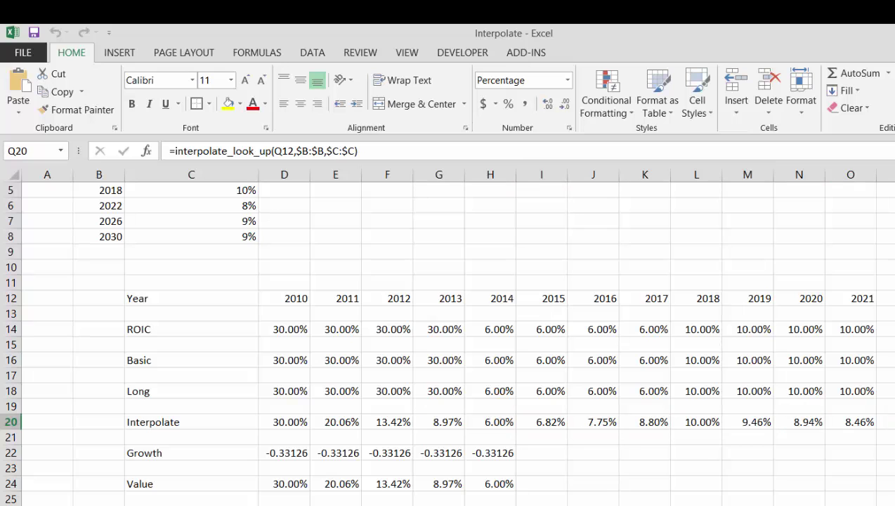
key(Right)
key(Right)
key(Right)
key(Left)
key(Left)
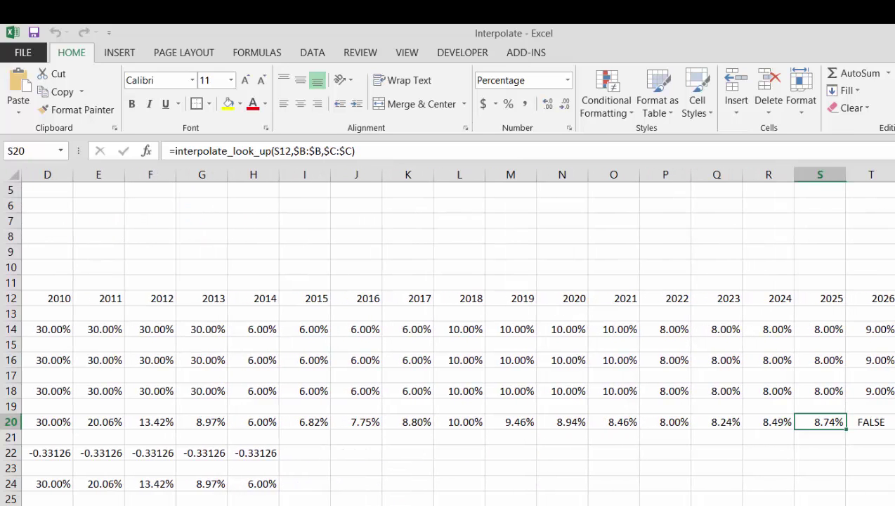
Examine the Interpolate results at the end of the row, comparing the years up to 2025 with 2026 through 2030.
key(Right)
key(Right)
key(Right)
key(Right)
key(Right)
key(Right)
key(Right)
key(Left)
key(Left)
key(Left)
key(Left)
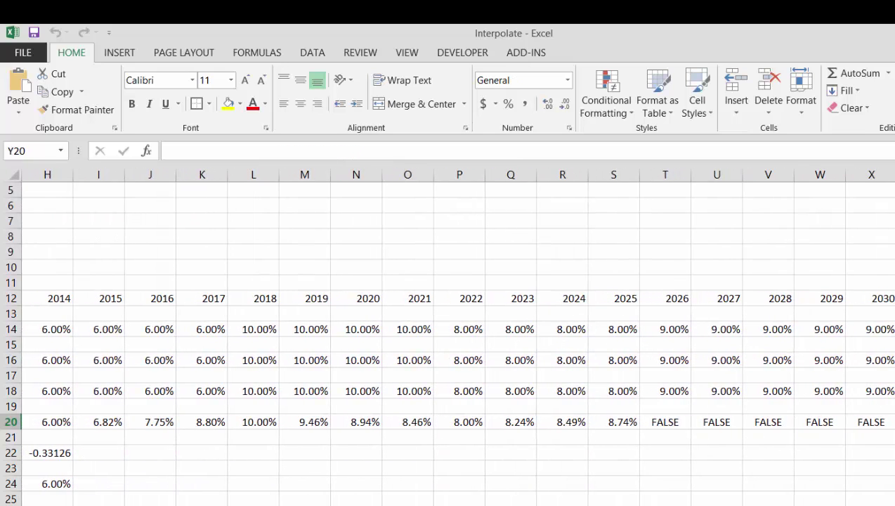
key(Left)
key(Left)
key(Left)
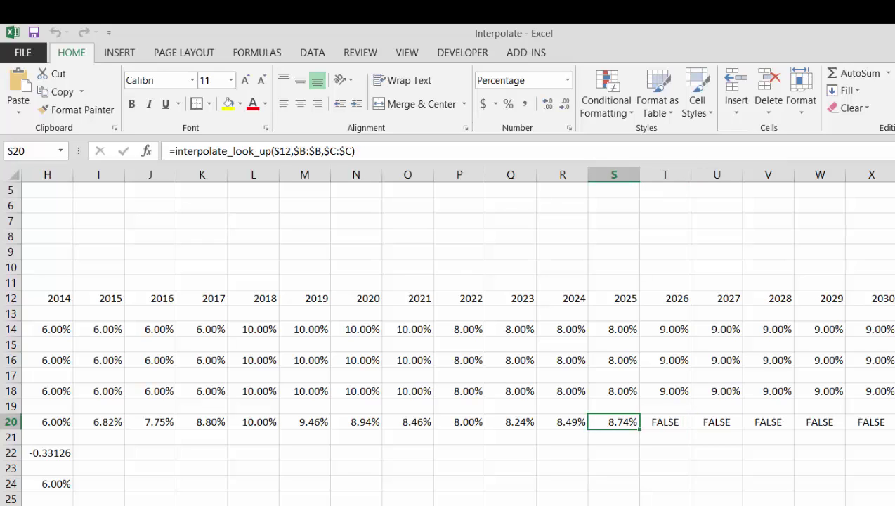
key(Left)
key(Left)
key(Left)
key(Left)
key(Left)
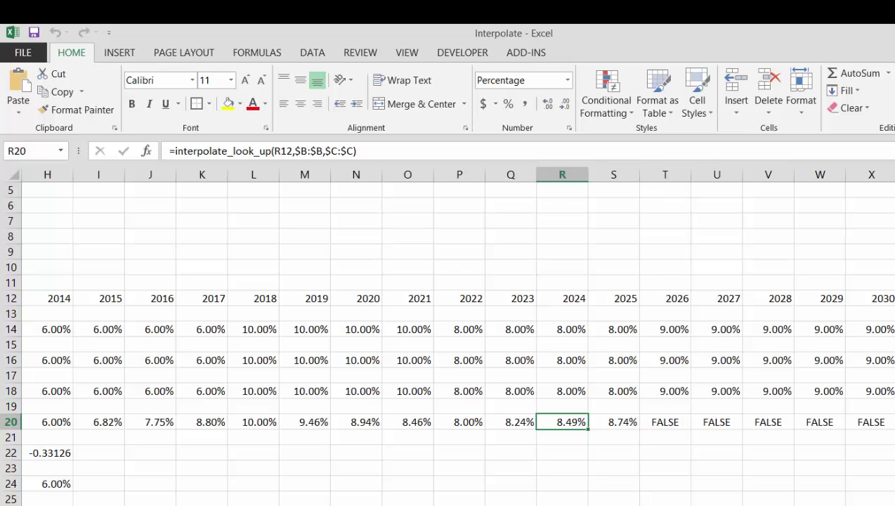
key(Right)
key(Right)
key(Right)
key(Right)
key(Right)
key(Right)
key(Left)
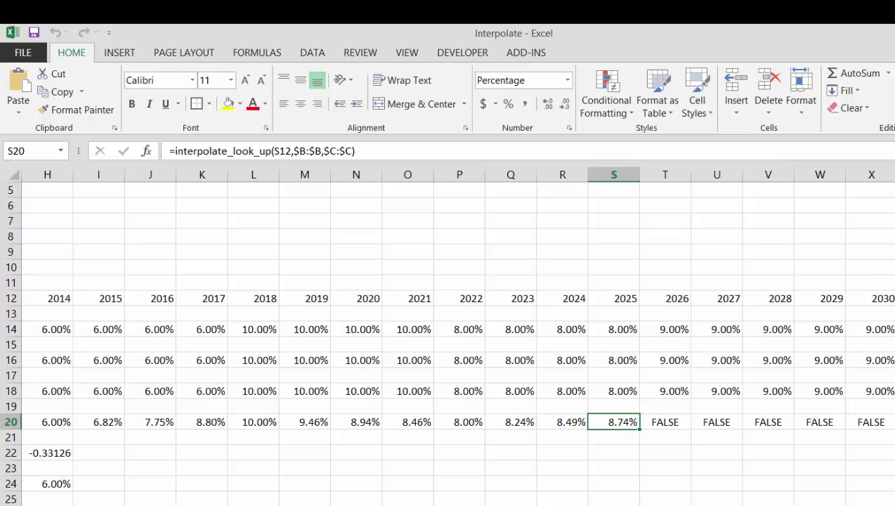
key(Left)
key(Left)
key(Left)
key(Right)
key(Right)
key(Right)
key(Right)
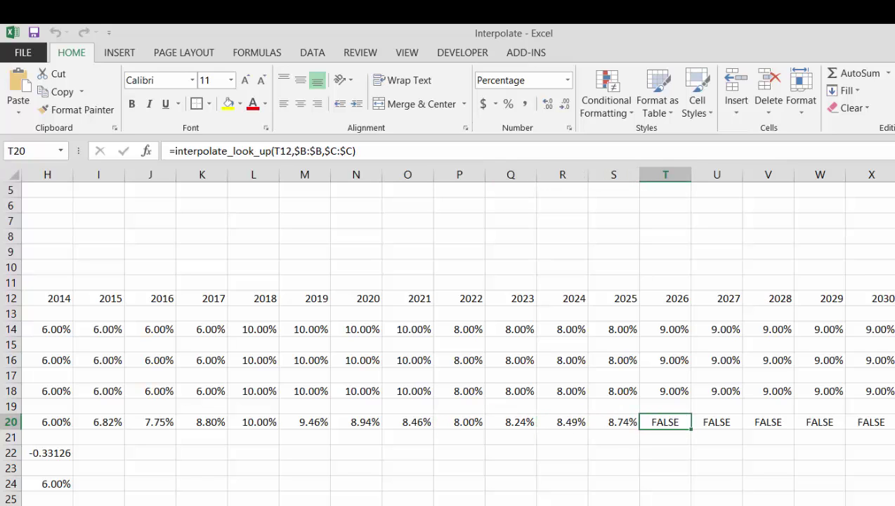
Review the Interpolate row backwards from 2026 toward the earlier years.
key(Left)
key(Left)
key(Left)
key(Left)
key(Left)
key(Left)
key(Left)
key(Left)
key(Left)
key(Left)
key(Left)
key(Left)
key(Left)
key(Left)
key(Left)
key(Left)
key(Left)
key(Left)
key(Left)
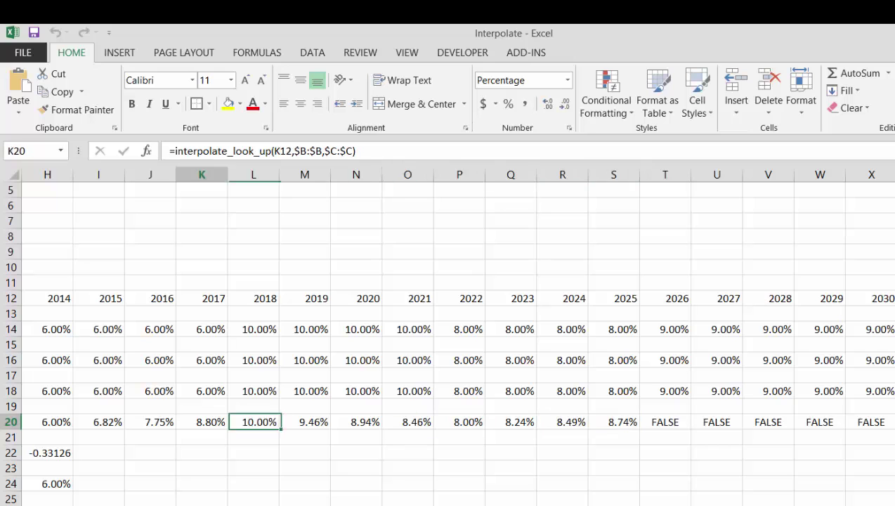
Set the 2030 value in the year and percentage input table to 12%.
key(Up)
key(Up)
key(Up)
key(Up)
key(Up)
key(Up)
key(Up)
key(Up)
key(Up)
key(Up)
key(Up)
key(Up)
key(Up)
key(Up)
key(Up)
key(Up)
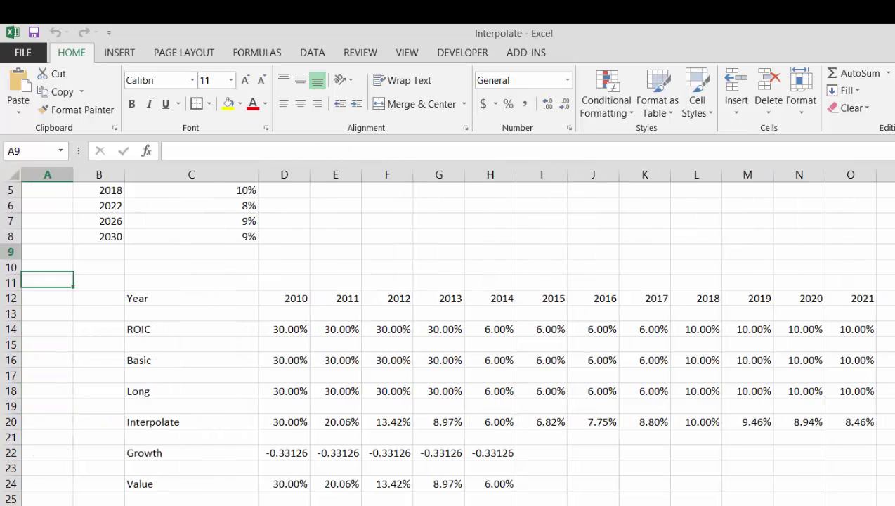
key(Down)
key(Down)
key(Down)
key(Down)
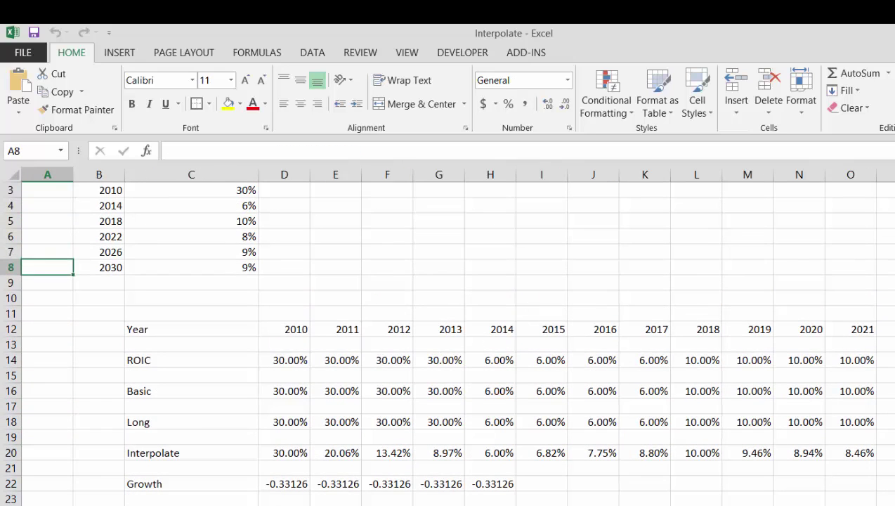
key(Right)
key(Right)
key(Right)
key(Left)
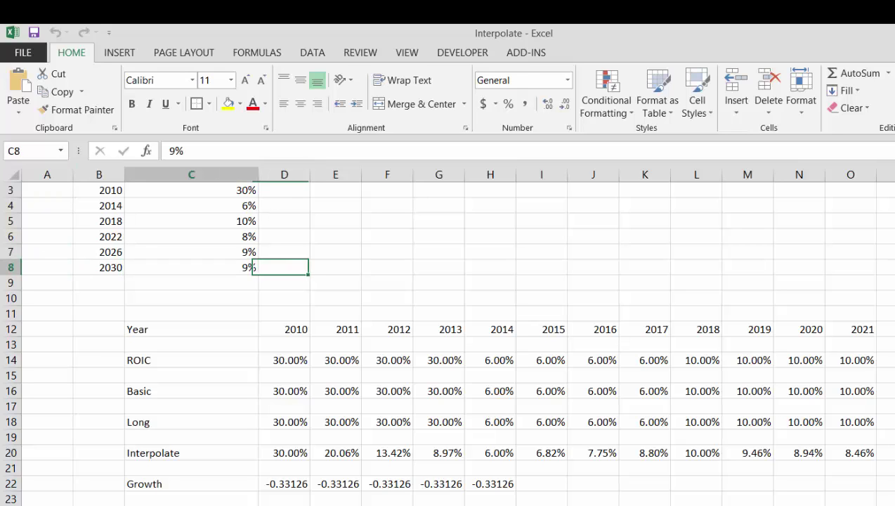
text(12)
key(Return)
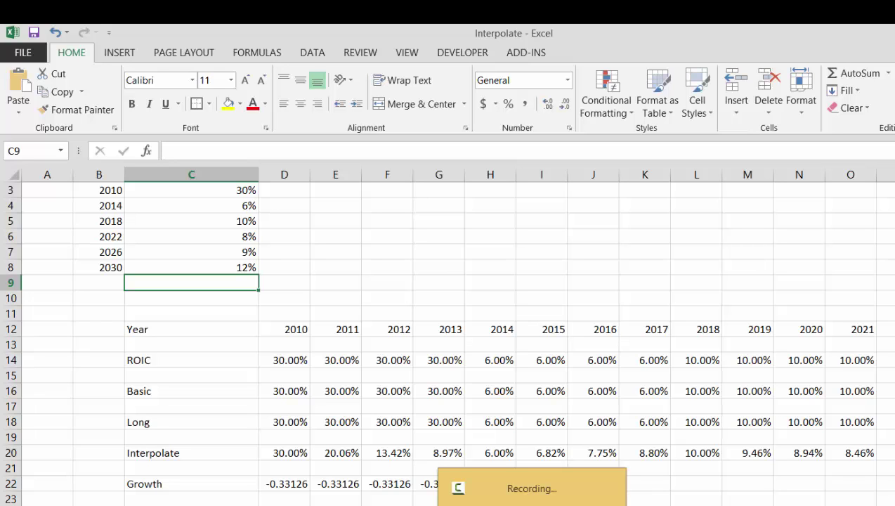
Switch to the Visual Basic editor and delete the commented-out "If i < Count - 1 Then" line with its extra blank line.
click(532, 488)
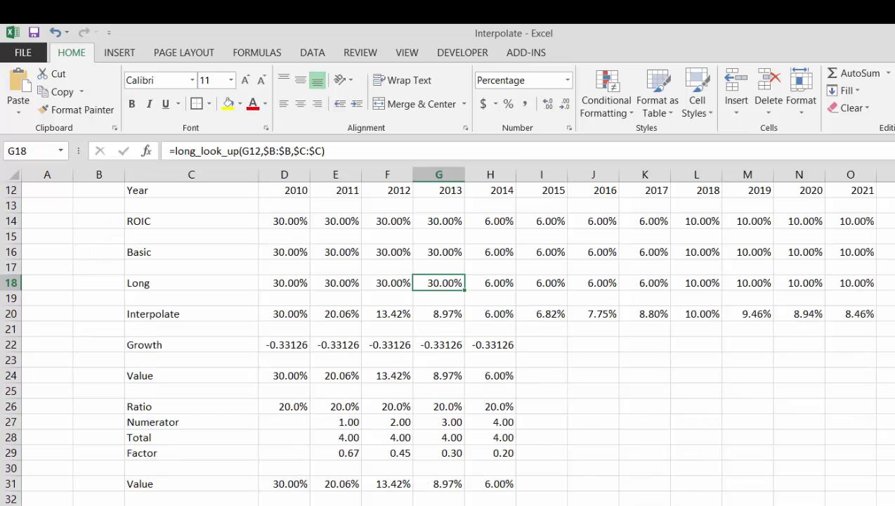
click(275, 504)
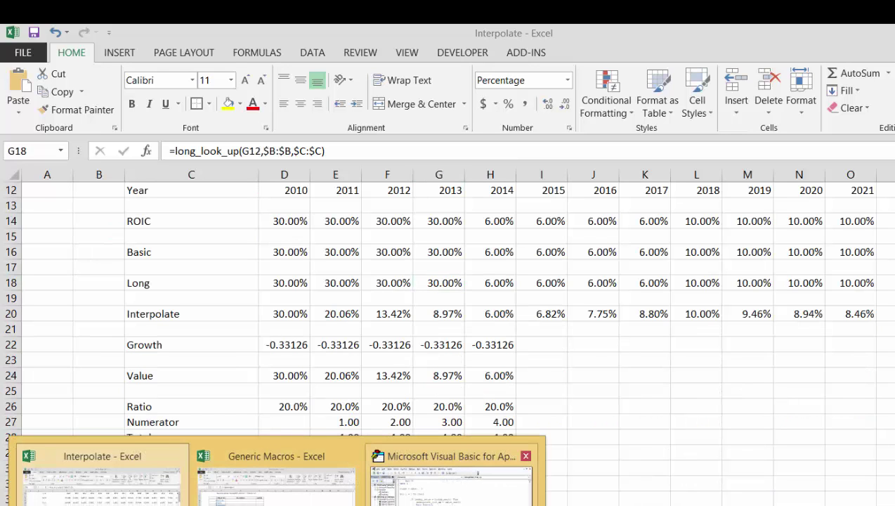
click(452, 485)
key(Up)
key(Up)
key(Up)
key(Up)
key(Up)
key(Up)
key(Up)
key(Up)
key(Up)
key(Up)
key(Up)
key(Up)
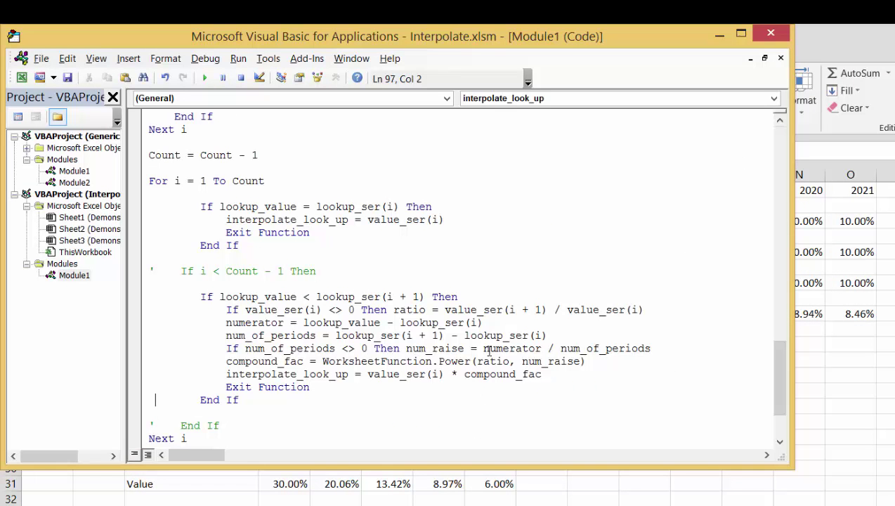
key(Right)
key(Down)
key(Home)
key(shift+Down)
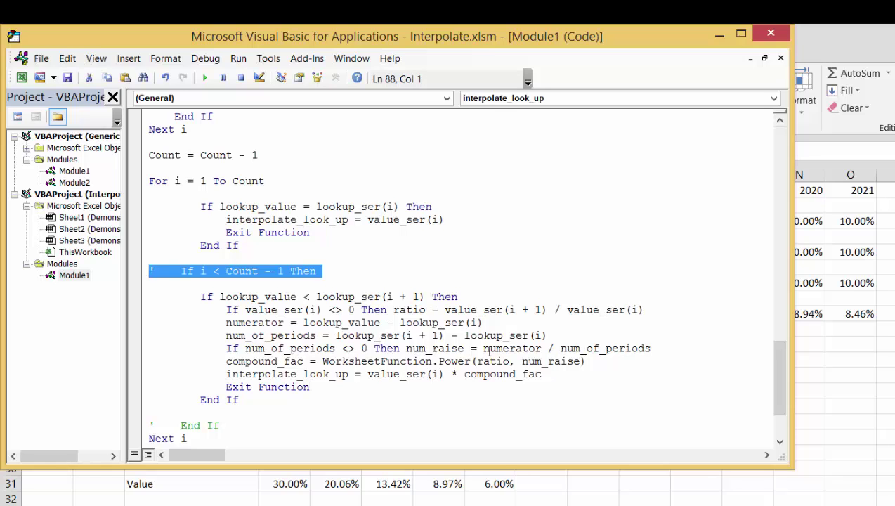
key(Delete)
key(Delete)
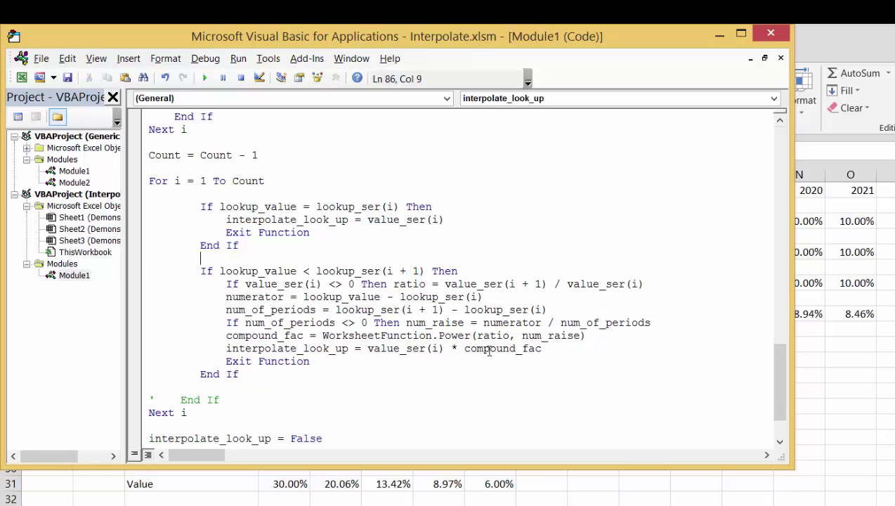
Delete the commented-out "End If" line above the final "Next i" in interpolate_look_up.
key(ctrl+Right)
key(Down)
key(Down)
key(Down)
key(Down)
key(Down)
key(Down)
key(Down)
key(Down)
key(Down)
key(Down)
key(Home)
key(shift+Down)
key(Delete)
key(Up)
key(Up)
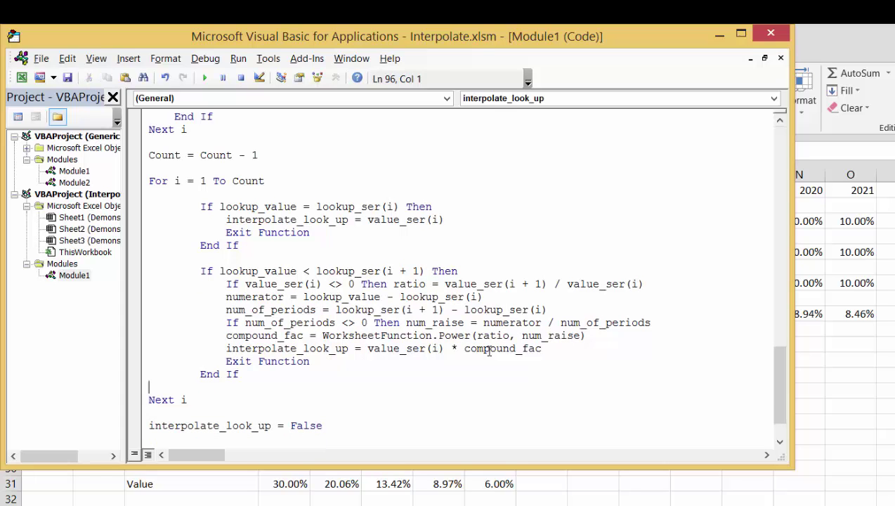
Remove the extra blank line between the Dim statements and "Count = 1" in interpolate_look_up.
key(Up)
key(Up)
key(Up)
key(Up)
key(Up)
key(Up)
key(Up)
key(Up)
key(Up)
key(Up)
key(Up)
key(Up)
key(Up)
key(Up)
key(Up)
key(Up)
key(Up)
key(Up)
key(Up)
key(Up)
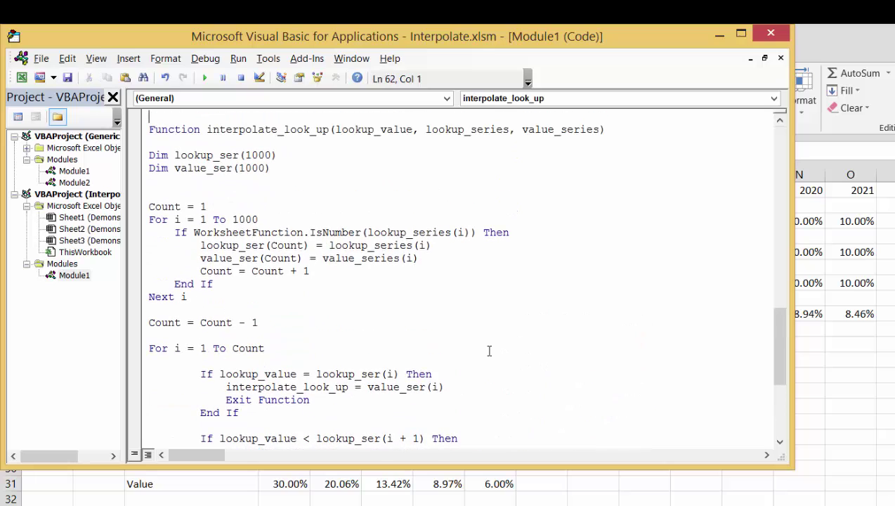
key(Down)
key(Down)
key(Down)
key(Down)
key(Down)
key(Down)
key(Down)
key(Down)
key(Down)
key(Up)
key(Up)
key(Up)
key(Up)
key(BackSpace)
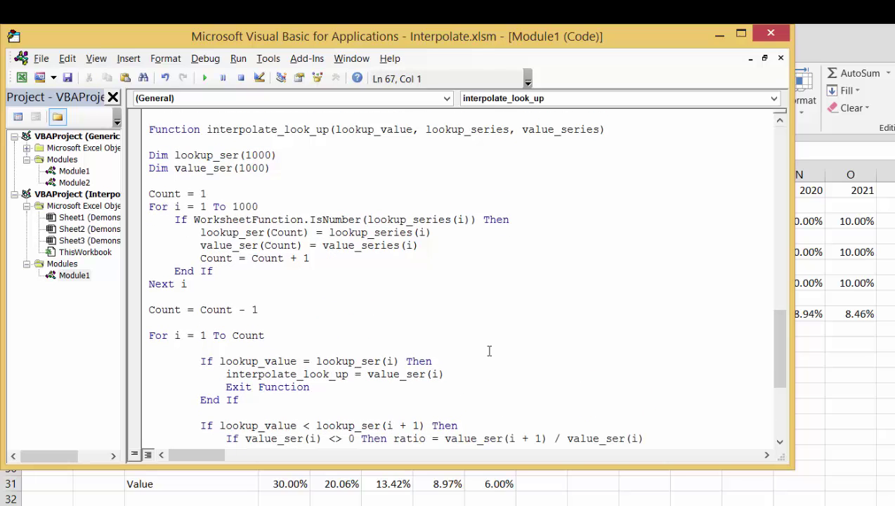
Review the cleaned-up interpolate_look_up code from the counting loop down to End Function.
key(Down)
key(Down)
key(Down)
key(Right)
key(Right)
key(Right)
key(Right)
key(Right)
key(Right)
key(Right)
key(Right)
key(Right)
key(Right)
key(Right)
key(Right)
key(Right)
key(Right)
key(Right)
key(Right)
key(Right)
key(Right)
key(Right)
key(Right)
key(Down)
key(Down)
key(Down)
key(Down)
key(Down)
key(Down)
key(Down)
key(Down)
key(Down)
key(Down)
key(Down)
key(Down)
key(Down)
key(Down)
key(Down)
key(Down)
key(Down)
key(Down)
key(Down)
key(Down)
key(Down)
key(Down)
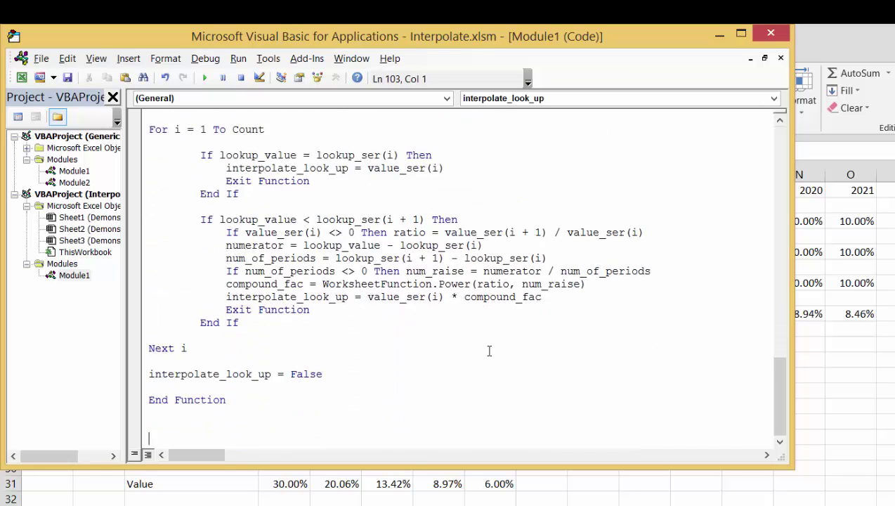
Review interpolate_look_up backwards from its End Function line up to its Function declaration.
key(Up)
key(Up)
key(Up)
key(Up)
key(Up)
key(Up)
key(Up)
key(Up)
key(Up)
key(Up)
key(Up)
key(Up)
key(Up)
key(Up)
key(Up)
key(Up)
key(Up)
key(Up)
key(Up)
key(Up)
key(Up)
key(Up)
key(Up)
key(Up)
key(Up)
key(Up)
key(Up)
key(Up)
key(Up)
key(Up)
key(Up)
key(Up)
key(Up)
key(Up)
key(Up)
key(Up)
key(Up)
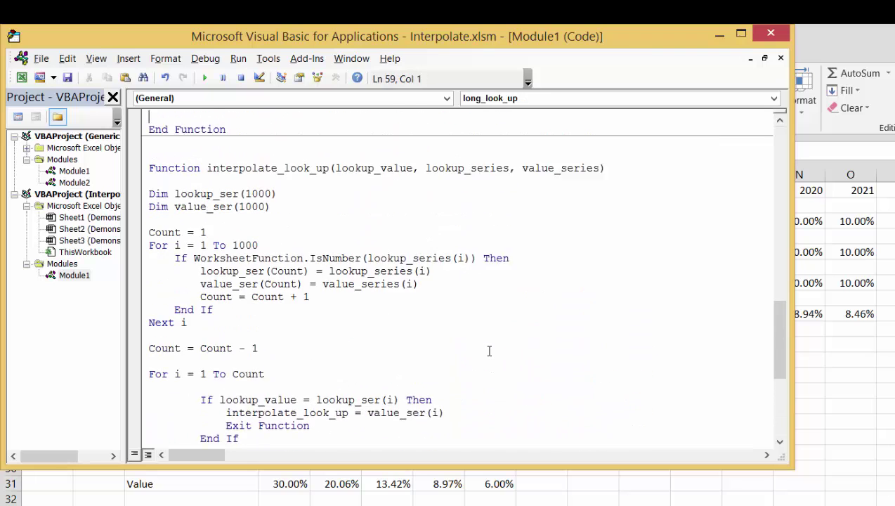
Examine interpolate_look_up's counting loop, exact-match condition and the ratio and num_of_periods lines.
key(Down)
key(Down)
key(Down)
key(Down)
key(Down)
key(Down)
key(Down)
key(Down)
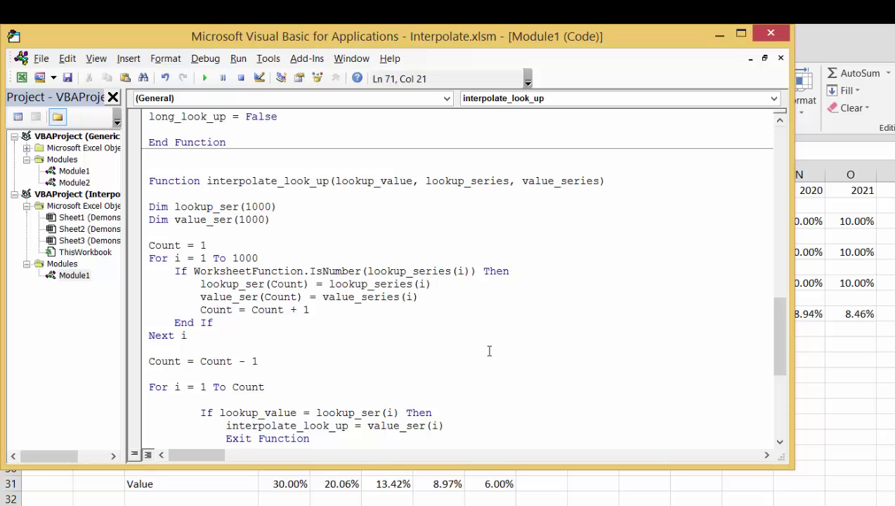
key(Down)
key(Down)
key(Down)
key(Down)
key(Down)
key(Down)
key(Down)
key(Down)
key(Down)
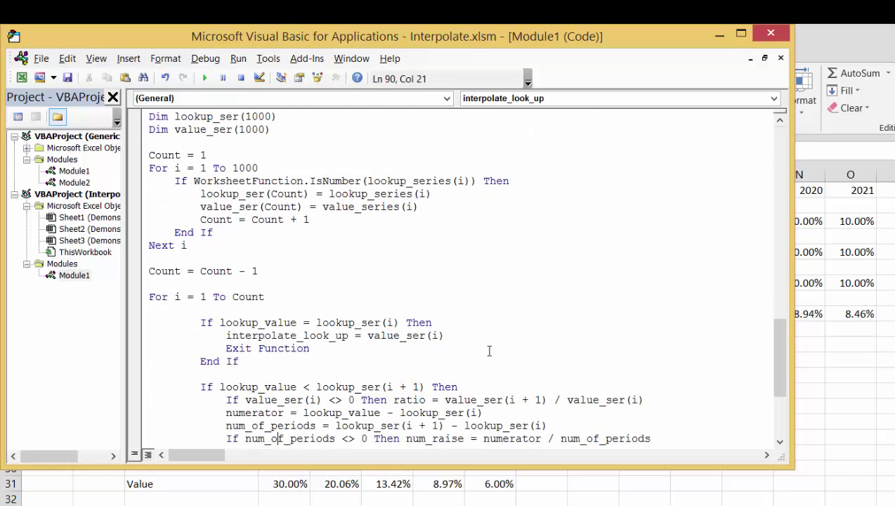
Go back to the start of the module and examine the basic_look_up function's loop and conditions.
key(Up)
key(Up)
key(Up)
key(Up)
key(Up)
key(Up)
key(Up)
key(Up)
key(Up)
key(Up)
key(Up)
key(Up)
key(Up)
key(Up)
key(Up)
key(Up)
key(Up)
key(Up)
key(Up)
key(Up)
key(Up)
key(Up)
key(Up)
key(Up)
key(Up)
key(Up)
key(Up)
key(Up)
key(Up)
key(Up)
key(Up)
key(Up)
key(Up)
key(Up)
key(Up)
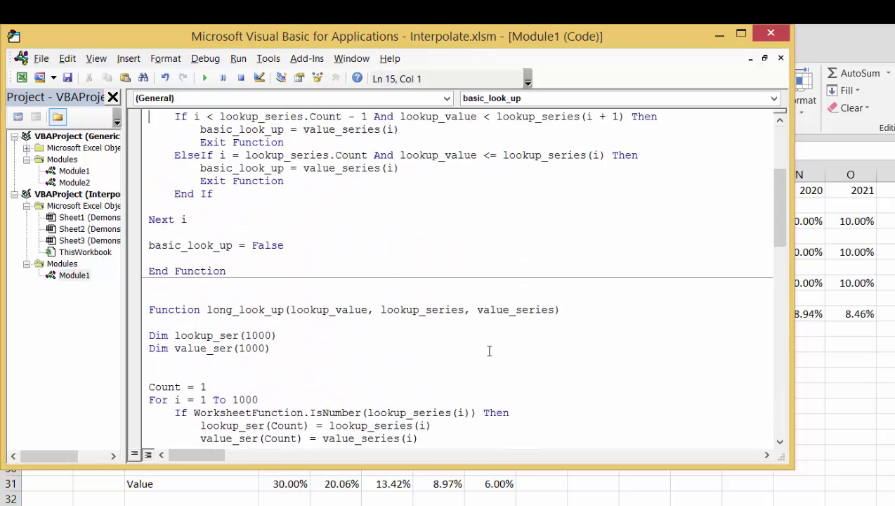
key(Up)
key(Up)
key(Up)
key(Up)
key(Up)
key(Up)
key(Up)
key(Up)
key(Up)
key(Up)
key(Up)
key(Up)
key(Up)
key(Up)
key(Down)
key(Down)
key(Down)
key(Down)
key(Down)
key(Down)
key(Down)
key(Down)
key(Down)
key(Down)
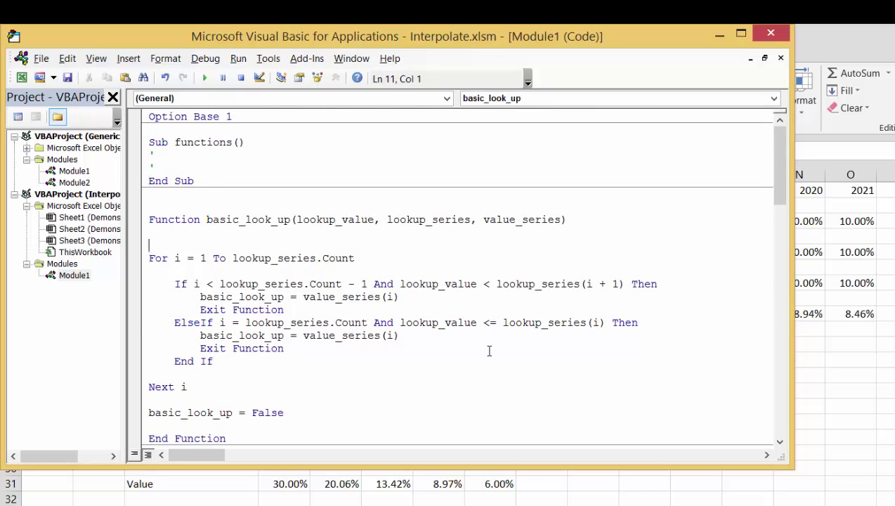
Examine the long_look_up function, from its IsNumber counting loop to the If/ElseIf lookup conditions.
key(Down)
key(Down)
key(Down)
key(Down)
key(Down)
key(Down)
key(Down)
key(Down)
key(Down)
key(Down)
key(Down)
key(Down)
key(Down)
key(Down)
key(Down)
key(Down)
key(Down)
key(Down)
key(Down)
key(Down)
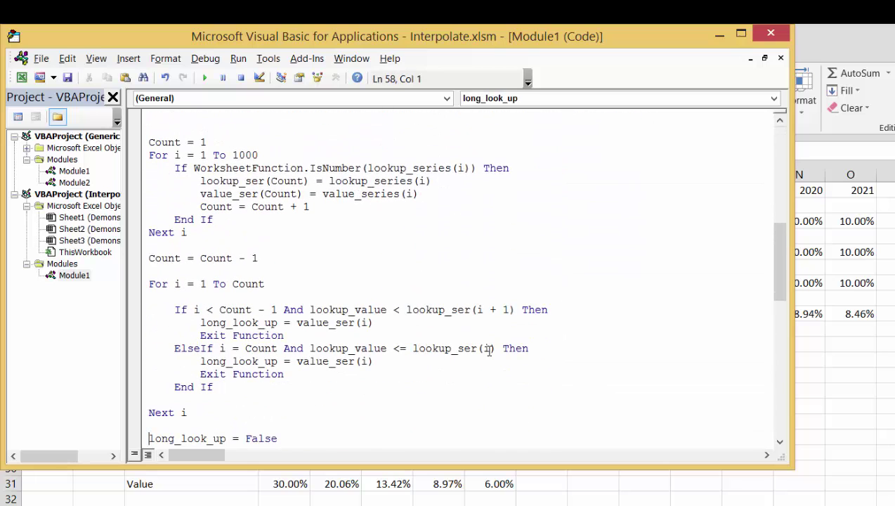
key(Down)
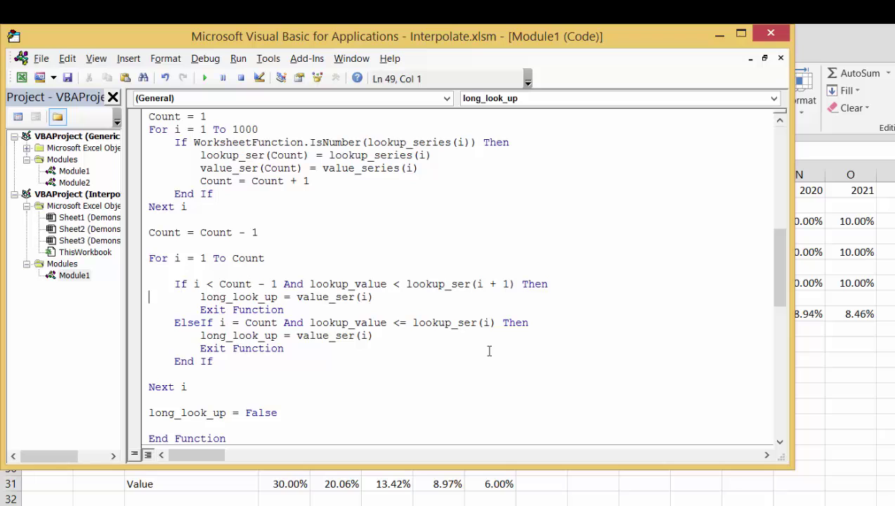
scroll(489, 351, down, 1)
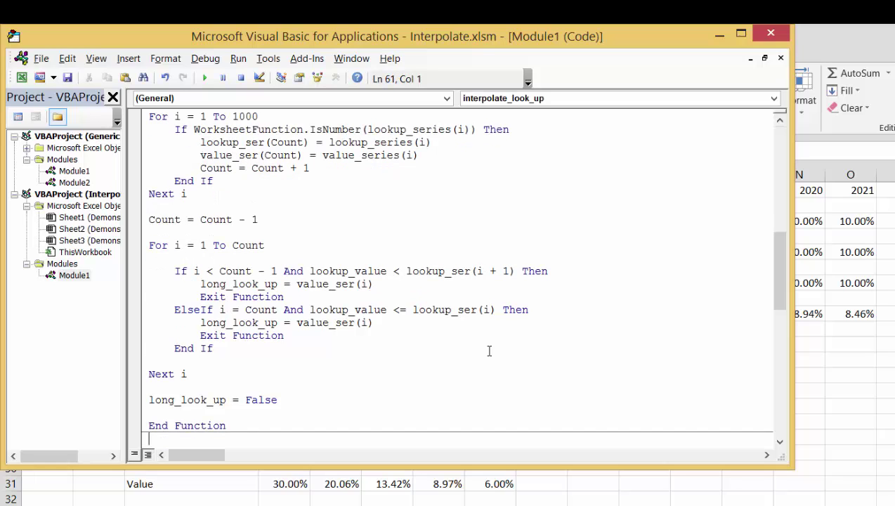
key(Up)
key(Up)
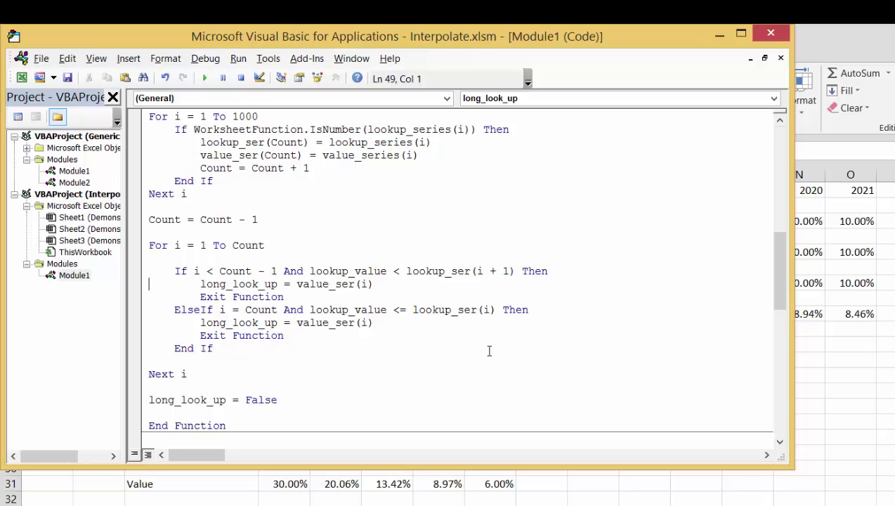
Return to interpolate_look_up and examine its declaration, Dim statements and counting loop for comparison with long_look_up.
key(Down)
key(Down)
key(Down)
key(Down)
key(Down)
key(Down)
key(Down)
key(Down)
key(Down)
key(Down)
key(Down)
key(Down)
key(Down)
key(Down)
key(Down)
key(Down)
key(Down)
key(Down)
key(Down)
key(Down)
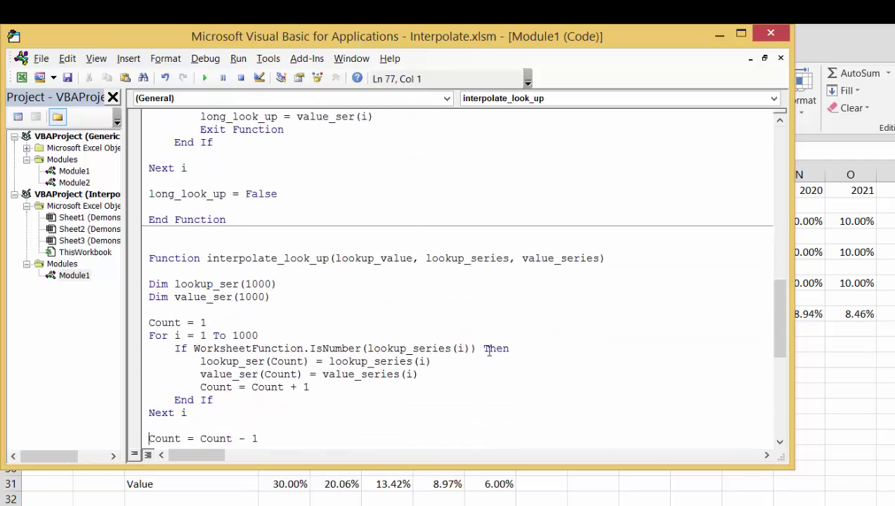
Examine interpolate_look_up's second For loop, from the Count adjustment through the compound_fac and result lines.
key(Down)
key(Down)
key(Down)
key(Down)
key(Down)
key(Down)
key(Down)
key(Down)
key(Down)
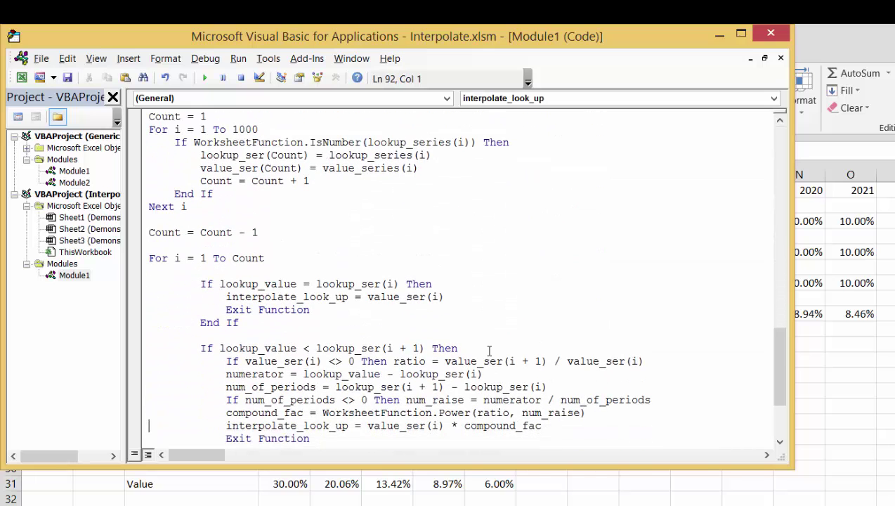
key(Up)
key(Up)
key(Up)
key(Up)
key(Up)
key(Up)
key(Up)
key(Up)
key(Up)
key(Up)
key(Up)
key(Up)
key(Up)
key(Up)
key(Up)
Review the exact-match block and the lookup_value < lookup_ser(i + 1) condition inside the loop.
key(Down)
key(Down)
key(Down)
key(Down)
key(Down)
key(Up)
key(Up)
key(Up)
key(Up)
key(Down)
key(Down)
key(Down)
key(Down)
key(Down)
key(Down)
key(Up)
key(Down)
key(Up)
Read along the line that calculates ratio from value_ser(i + 1) / value_ser(i), including its non-zero check.
key(Right)
key(Right)
key(Right)
key(Right)
key(Right)
key(Right)
key(Right)
key(Right)
key(Right)
key(Right)
key(Right)
key(Right)
key(Right)
key(Right)
key(Right)
key(Right)
key(Right)
key(Right)
key(Right)
key(Right)
key(Right)
key(Right)
key(Right)
key(Right)
key(Right)
key(Right)
key(Right)
key(Right)
key(Right)
key(Right)
key(Right)
key(Right)
key(Right)
key(Right)
key(Right)
key(Right)
key(Right)
key(Right)
key(Right)
key(Right)
key(Right)
key(Right)
key(Right)
key(Right)
key(Right)
key(Left)
Recheck the less-than condition together with the value_ser(i + 1) / value_ser(i) division at the end of the ratio line.
key(End)
key(Up)
key(Up)
key(Home)
key(Down)
key(Down)
key(End)
key(Left)
key(Left)
key(Left)
key(Left)
key(Left)
key(Left)
key(Left)
key(Left)
key(Left)
key(Left)
key(Left)
key(Left)
key(Left)
key(Left)
key(Left)
key(Left)
key(Right)
key(Right)
key(Right)
Compare the numerator and num_of_periods calculations beneath the ratio line.
key(Down)
key(Down)
key(Up)
key(Up)
key(Down)
key(Left)
key(Down)
key(Left)
key(Left)
key(Up)
key(Down)
key(Left)
key(Left)
key(Left)
key(Left)
key(Left)
key(Left)
key(Left)
Try to align the numerator line's equals sign with the one in the num_of_periods line using extra spaces.
key(Up)
key(Left)
key(Left)
key(Left)
key(Left)
key(Left)
key(Left)
key(Left)
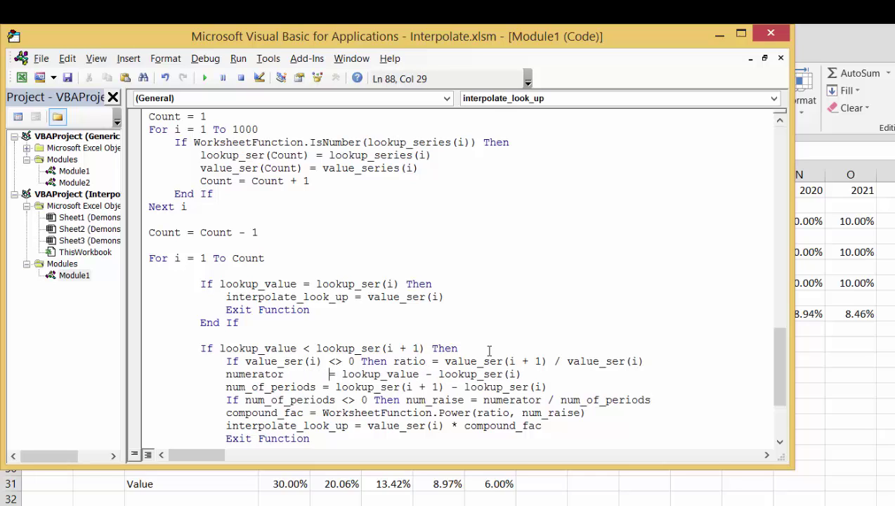
key(BackSpace)
key(Down)
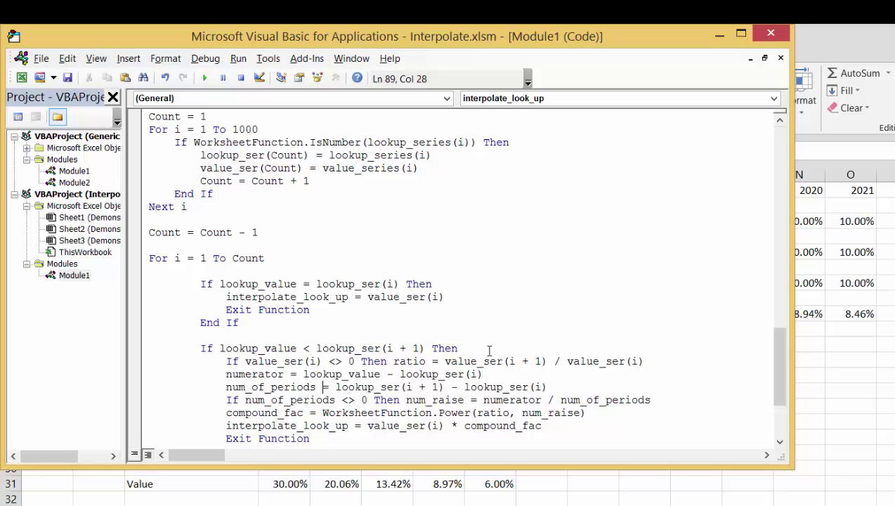
Read along the line that calculates num_raise from numerator / num_of_periods, including its non-zero check.
key(Down)
key(Right)
key(Right)
key(Right)
key(Right)
key(Right)
key(Right)
key(Right)
key(Right)
key(Right)
key(Right)
key(Right)
key(Right)
key(Right)
key(Right)
key(Right)
key(Right)
key(Right)
key(Right)
key(Right)
key(Right)
Compare the ratio, numerator, num_of_periods and num_raise lines that feed the compound factor.
key(Up)
key(Up)
key(Down)
key(Down)
key(Down)
key(Up)
key(Up)
key(Up)
key(Down)
key(Down)
key(Down)
key(Down)
Review the compound_fac and interpolate_look_up result lines through to the False fallback and End Function.
key(Down)
key(Left)
key(Left)
key(Left)
key(Left)
key(Left)
key(Left)
key(Down)
key(Down)
key(Down)
key(Down)
key(Down)
key(Down)
key(Down)
key(Down)
key(Down)
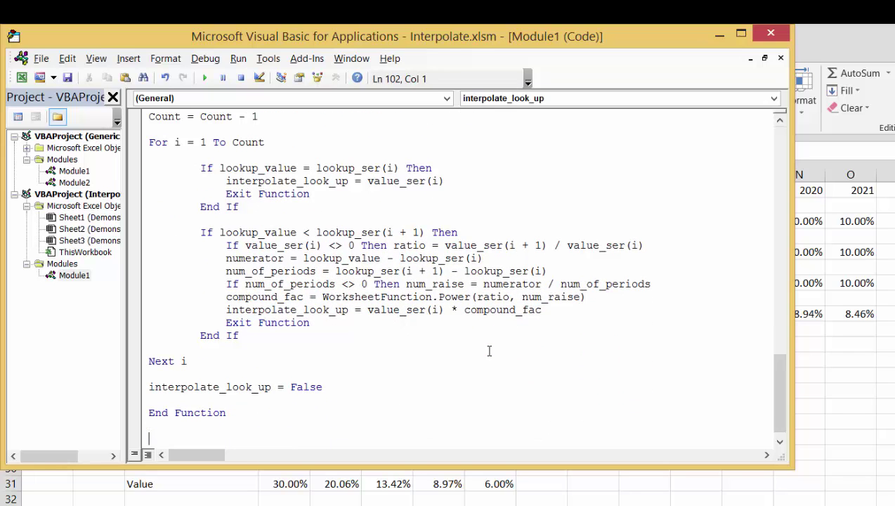
key(Up)
key(Up)
key(Up)
key(Up)
Return to the Interpolate workbook and insert two rows at row 2 of the sheet listing January 2016 dates.
click(720, 35)
click(342, 440)
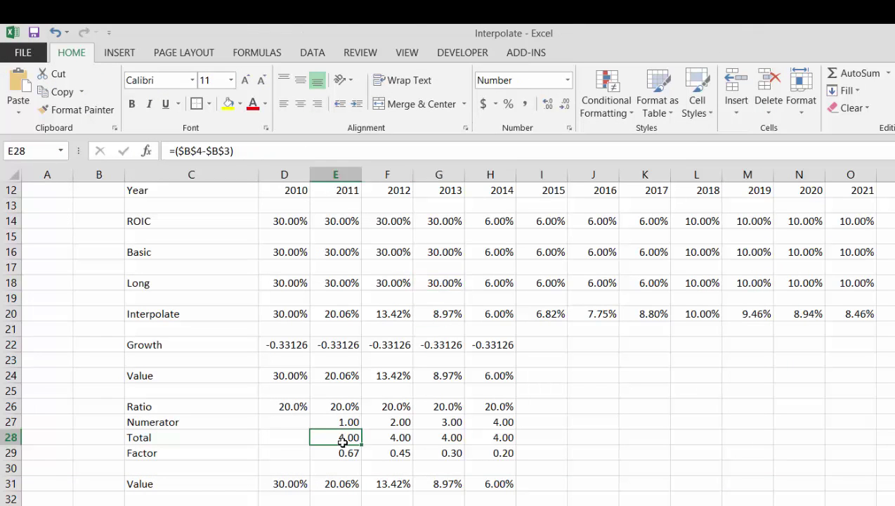
key(ctrl+Page_Down)
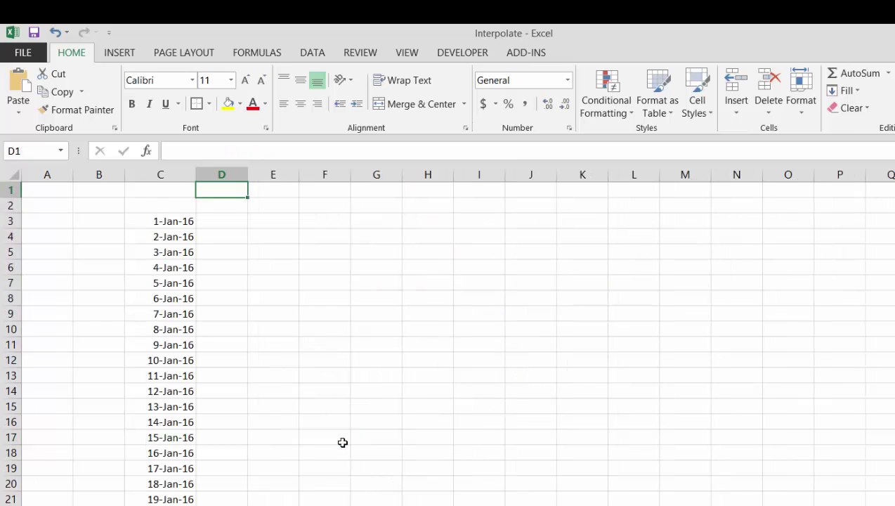
key(Down)
key(shift+space)
key(ctrl+shift+plus)
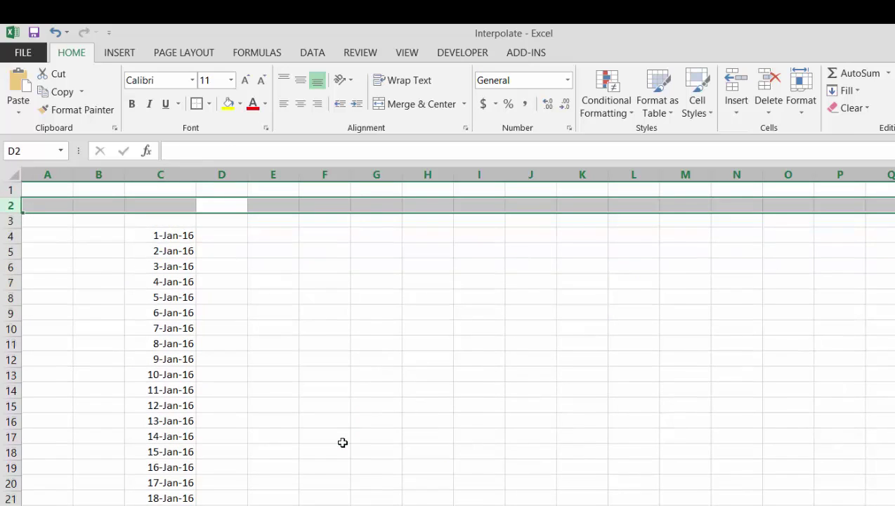
key(ctrl+shift+plus)
Label C1 "Base Value" and enter 100 beside it in D1.
key(Right)
key(Down)
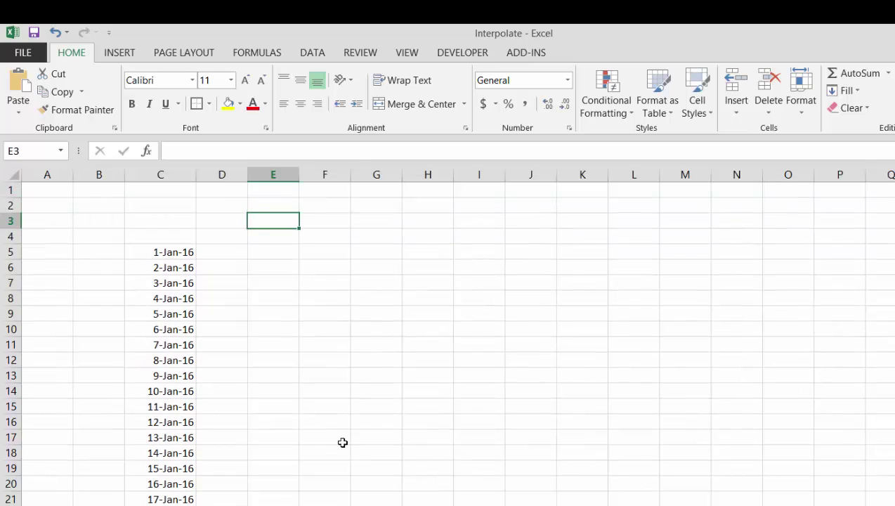
key(Left)
key(Up)
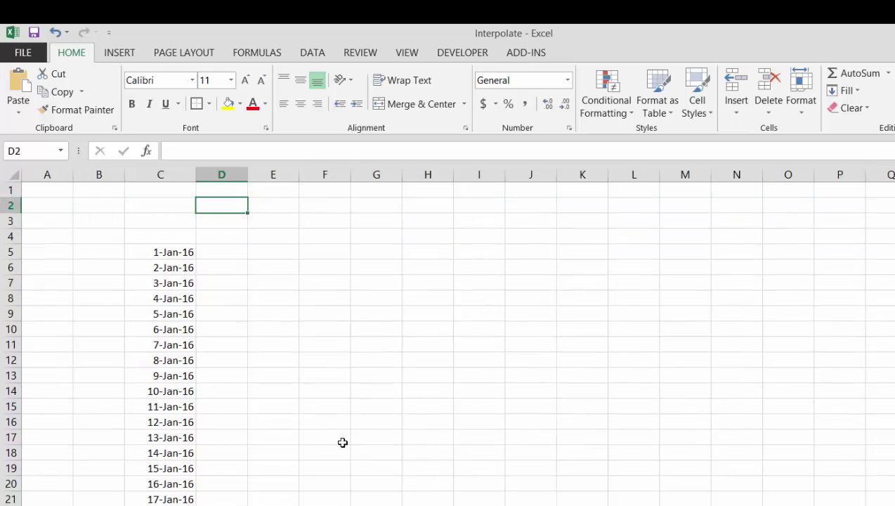
key(Down)
key(Up)
key(Up)
key(Left)
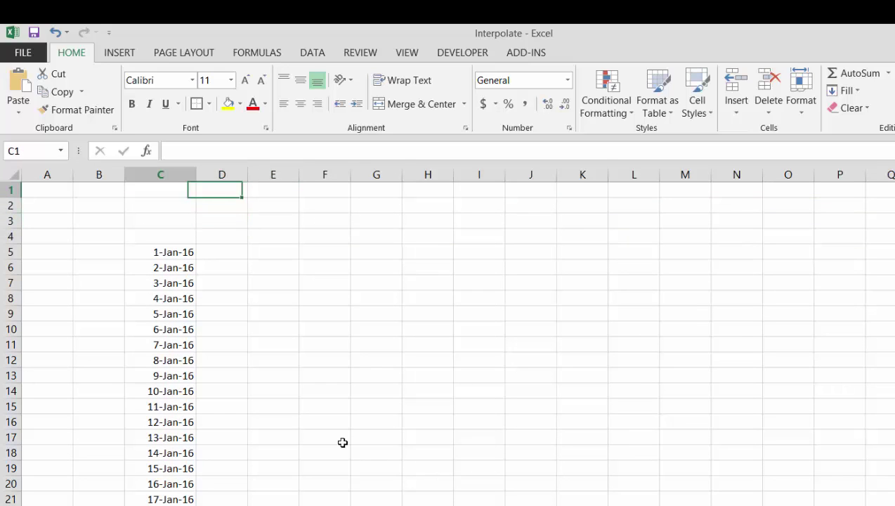
text(Base)
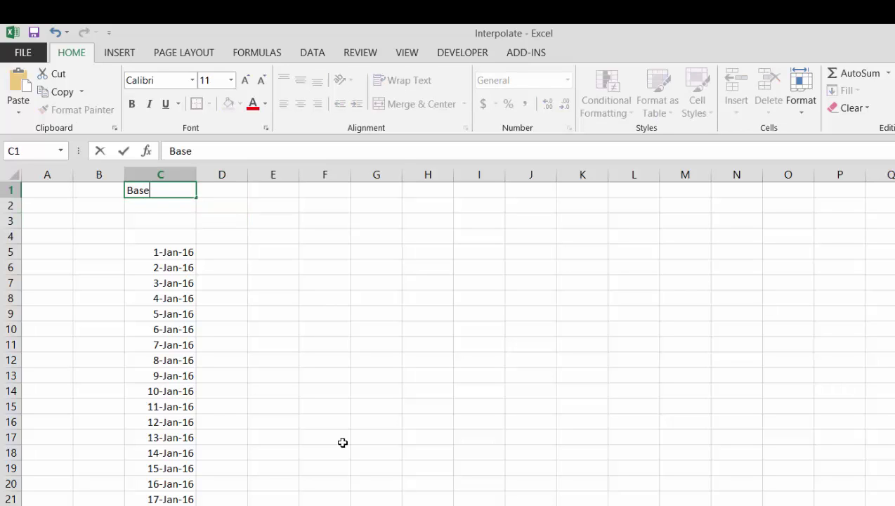
text( Vale)
key(BackSpace)
text(ue)
key(Return)
key(Up)
key(Right)
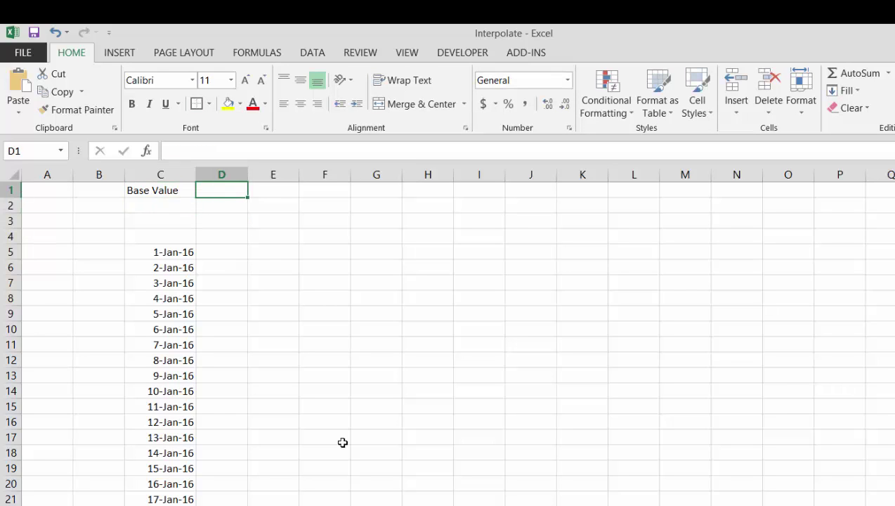
text(100)
key(Return)
Label C2 "Growth" and enter a growth rate of .1% in D2.
key(Left)
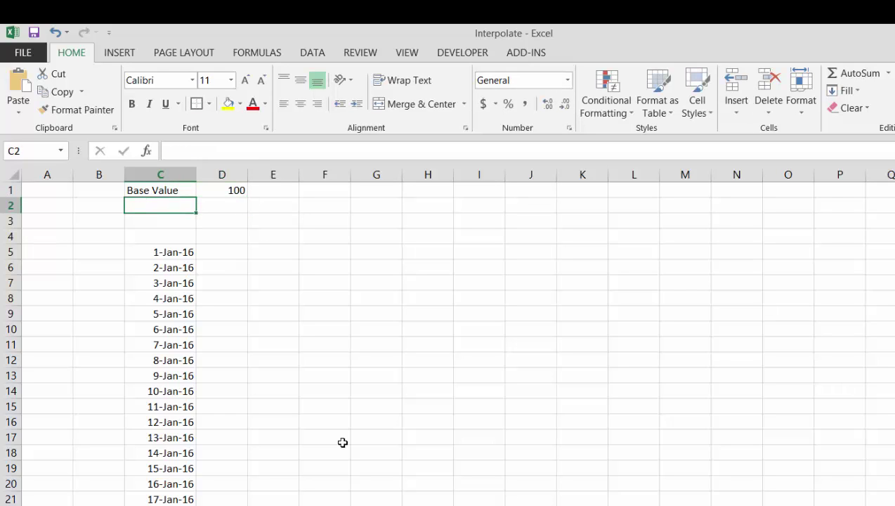
text(Gor)
key(BackSpace)
key(BackSpace)
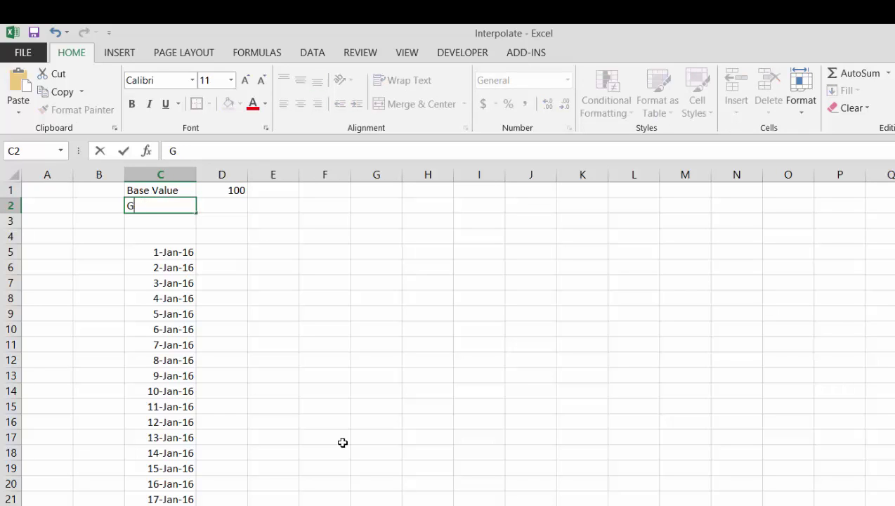
text(rowth)
key(Return)
key(Up)
key(Right)
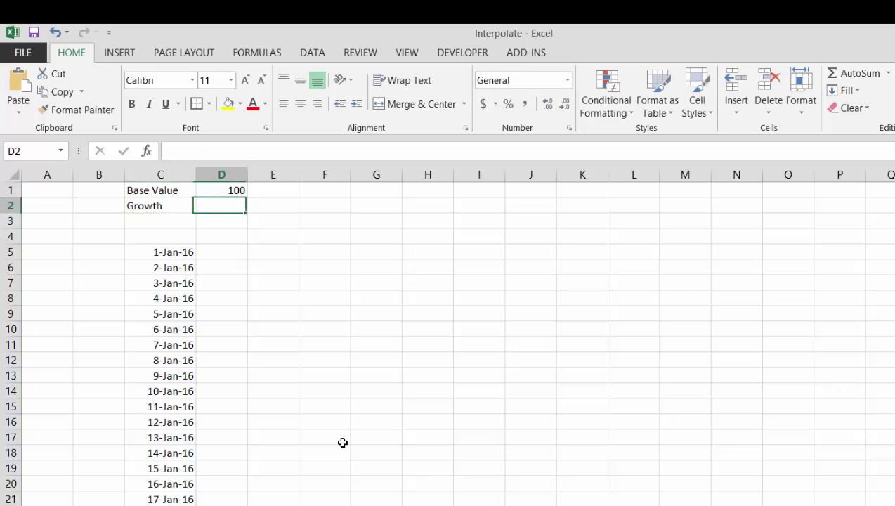
text(.)
text(10%)
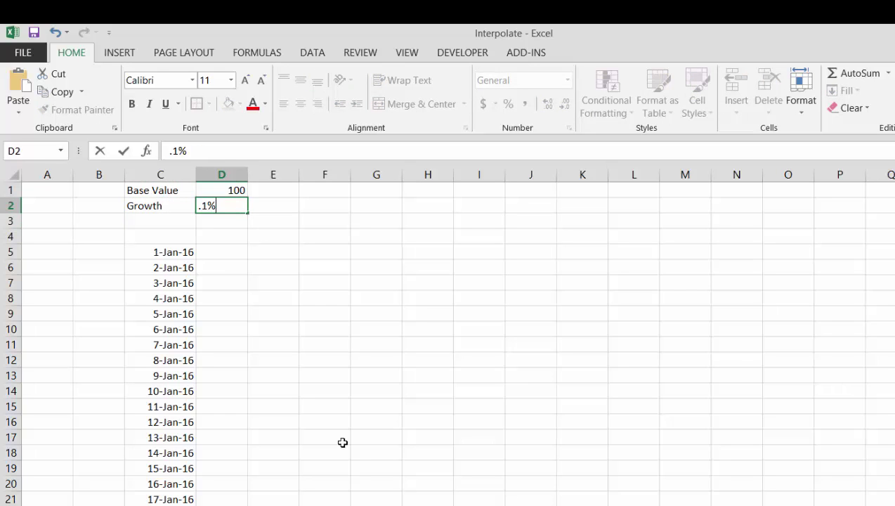
key(Return)
Label C3 "Vol" and enter a volatility of 10% in D3.
key(Up)
key(Left)
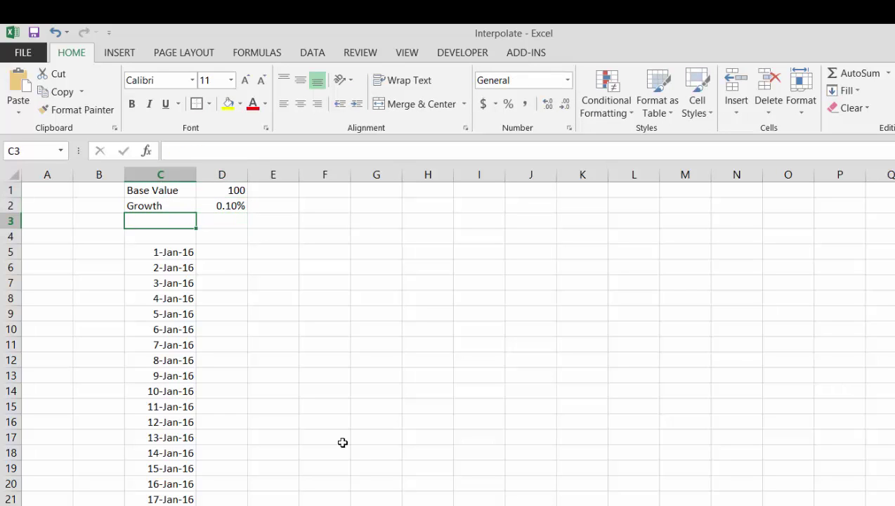
text(Vol)
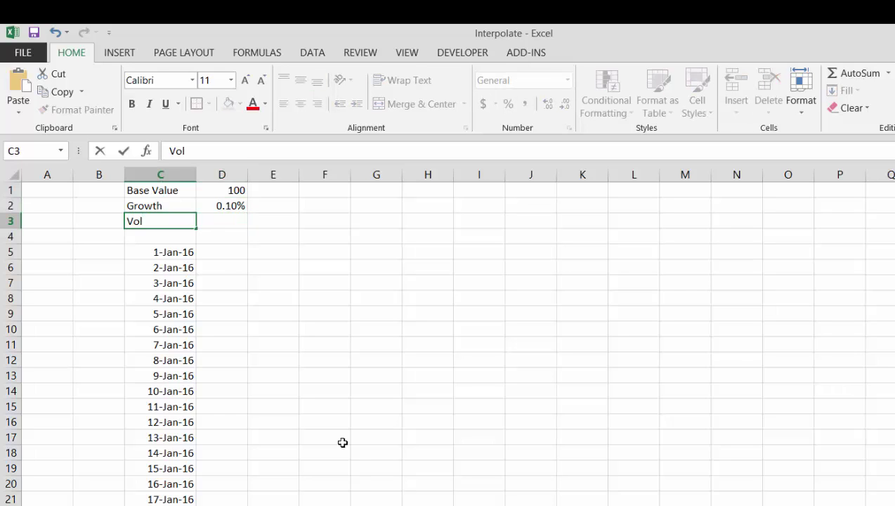
key(Return)
key(Up)
key(Right)
key(F2)
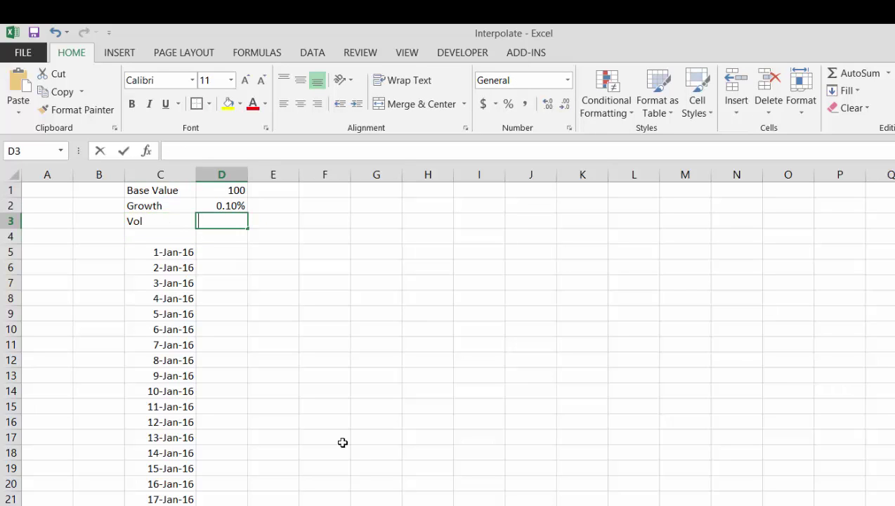
text(10%)
key(Return)
Link the 1-Jan-16 value in D5 to the base value with =D1.
key(Down)
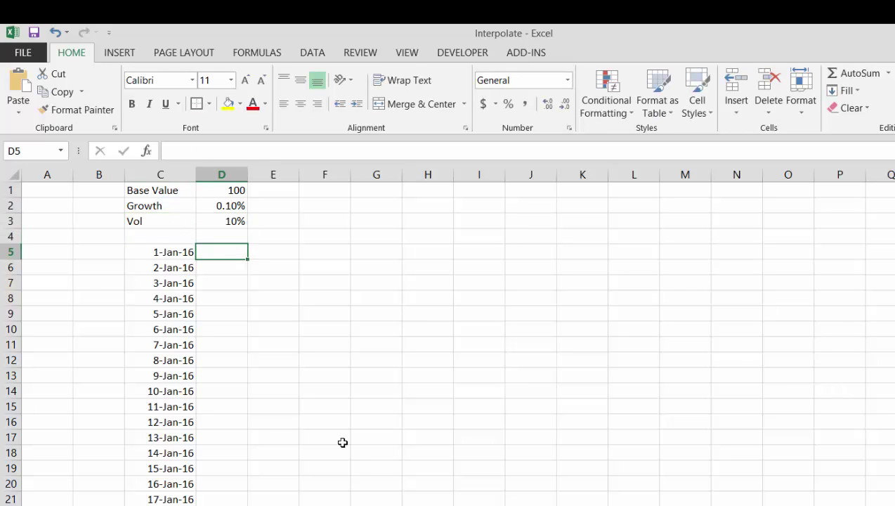
text(=)
key(Up)
key(Up)
key(Up)
key(Up)
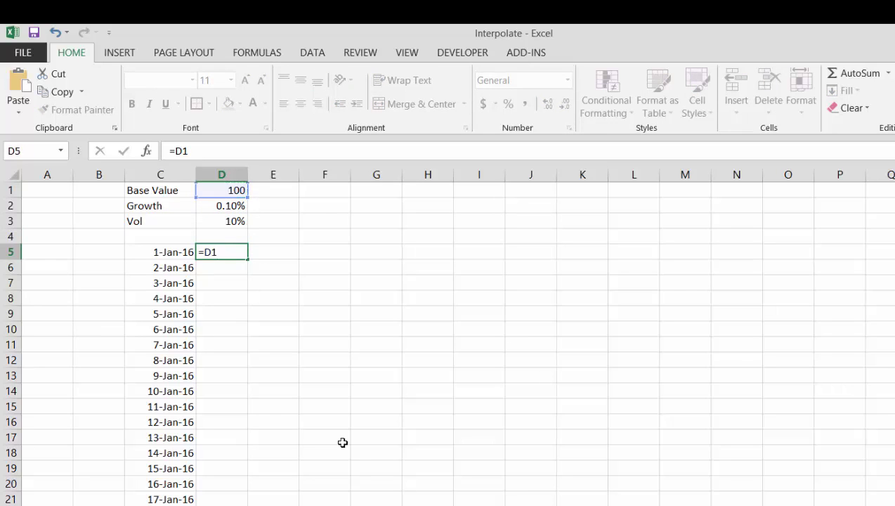
key(Return)
Try to enter the 2-Jan-16 price formula =D5+D5*$D$3*norminv(rand()) in D6.
text(=)
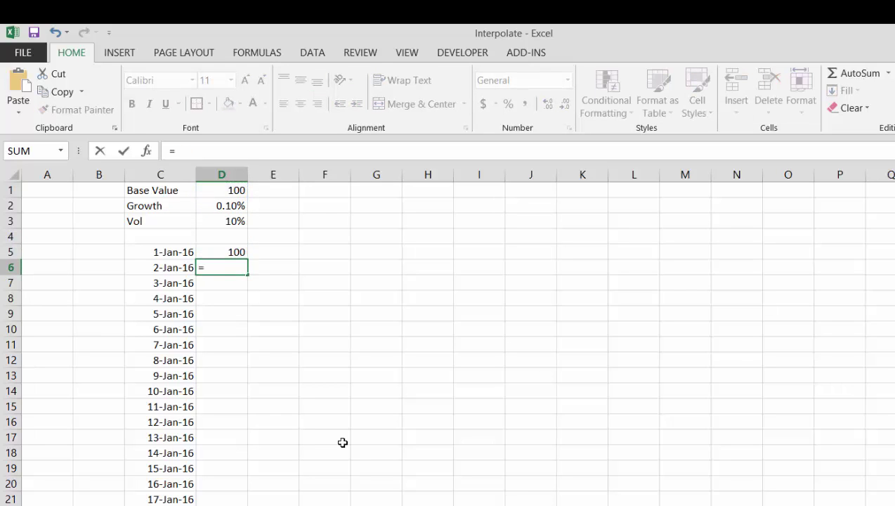
key(Up)
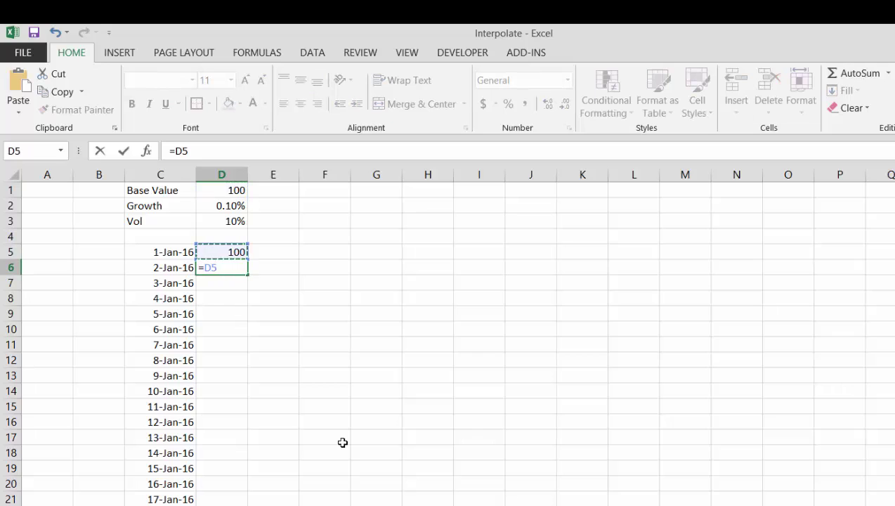
text(+)
key(Up)
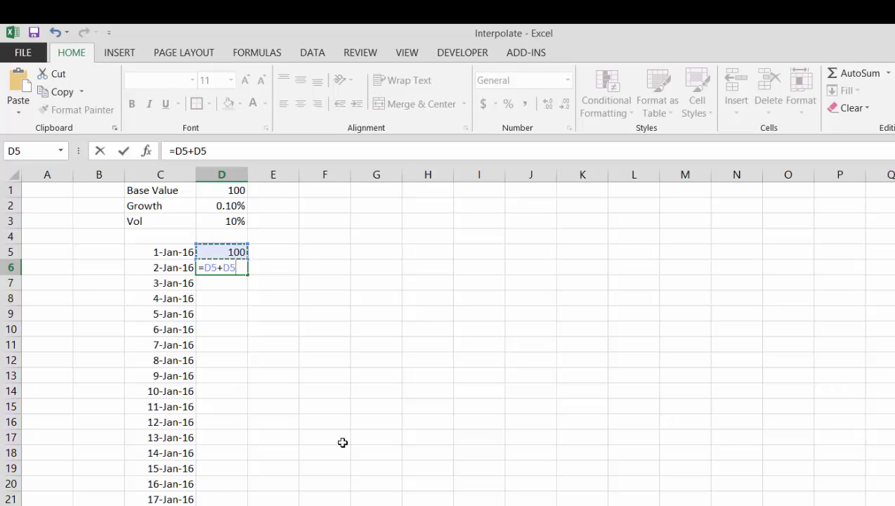
text(*)
key(Up)
key(Up)
key(Up)
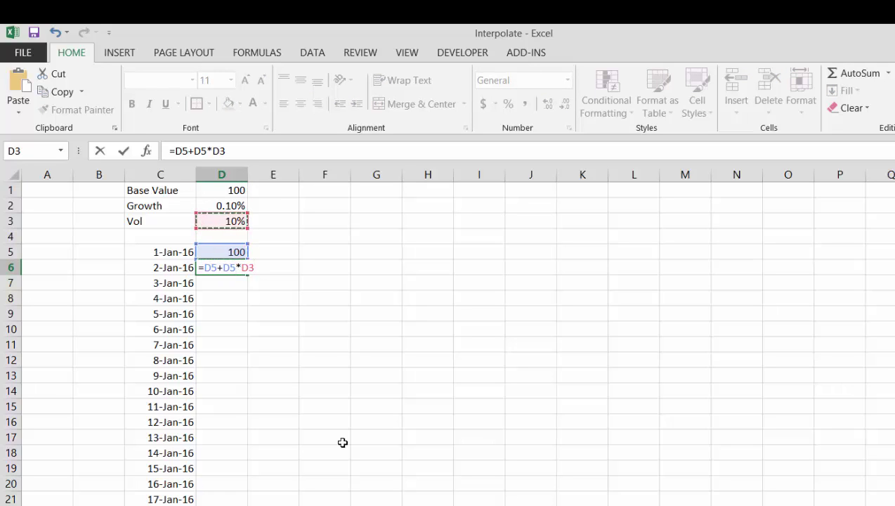
key(F4)
text(*)
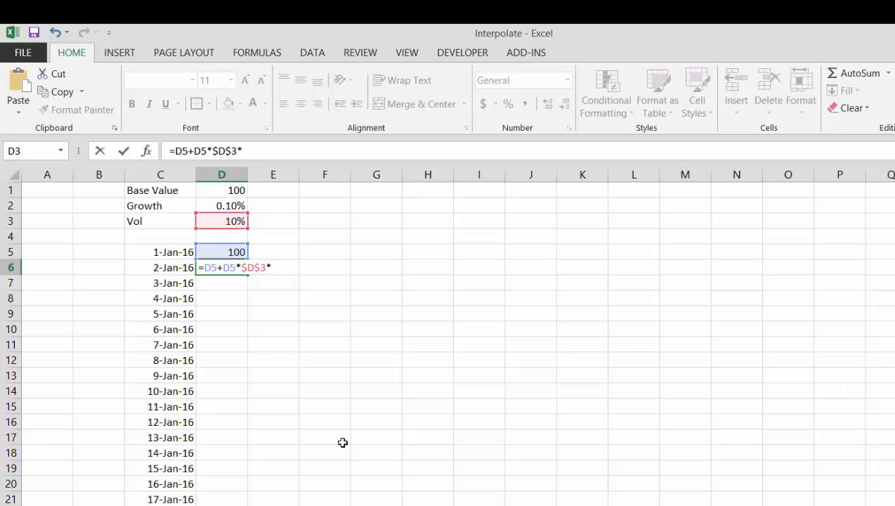
text(normin)
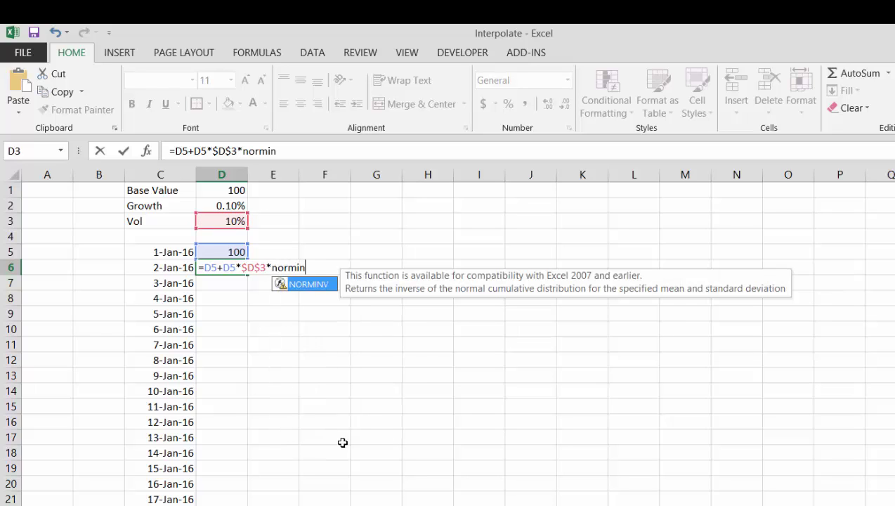
text(v(rande)
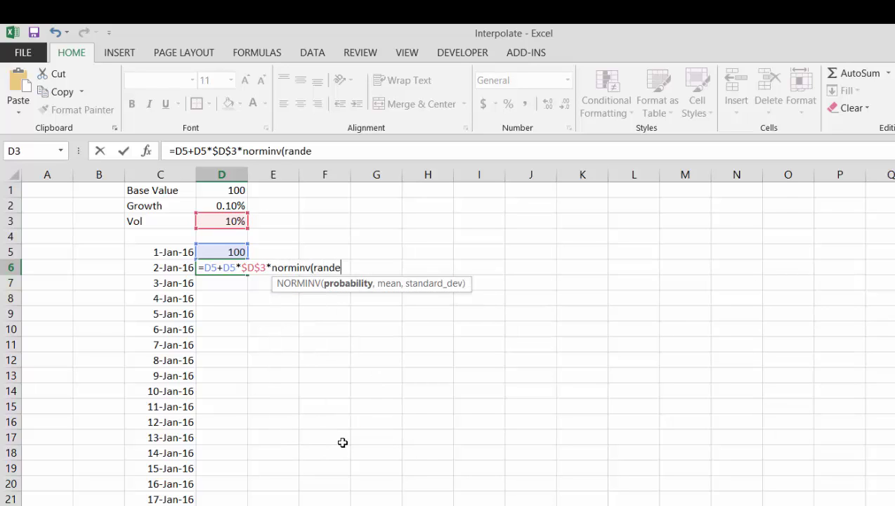
key(BackSpace)
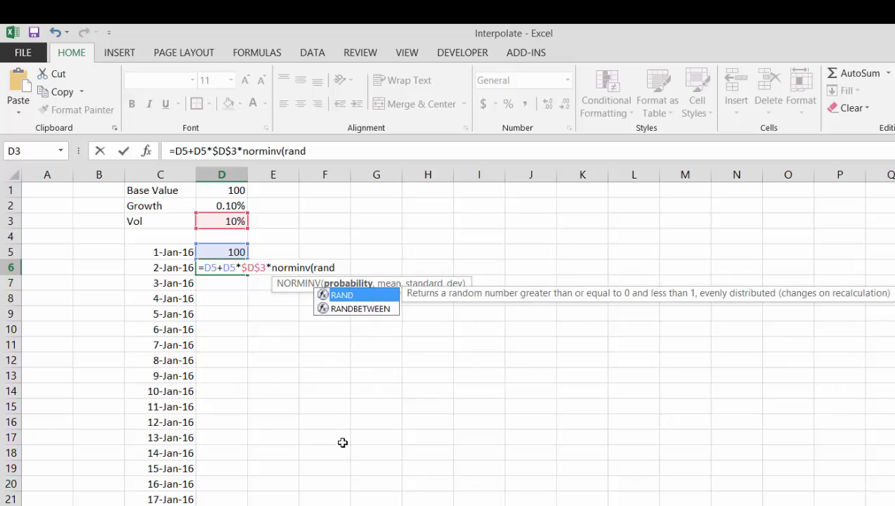
text(()))
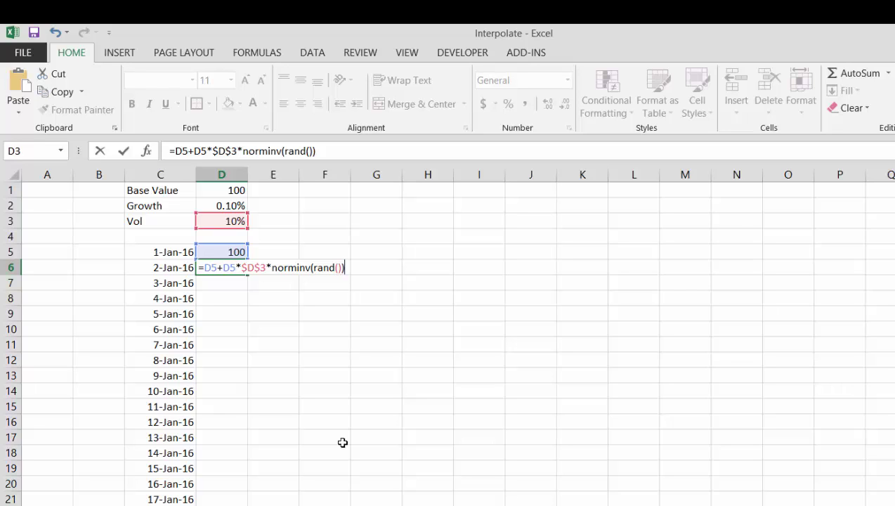
key(Return)
key(Return)
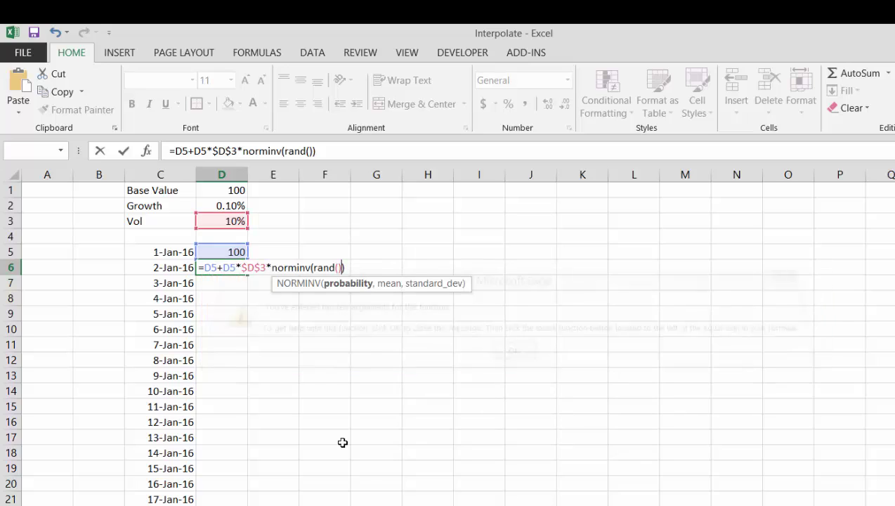
Change the function in D6 to NORMSINV and format the cell as a number with two decimals.
key(Right)
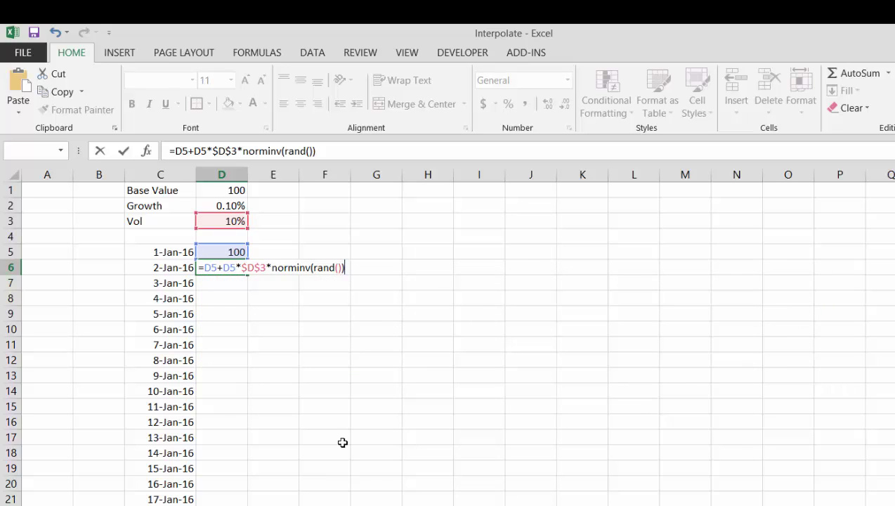
key(Left)
key(Left)
key(Left)
key(Left)
key(Left)
key(Left)
key(Left)
key(Left)
key(Left)
key(Left)
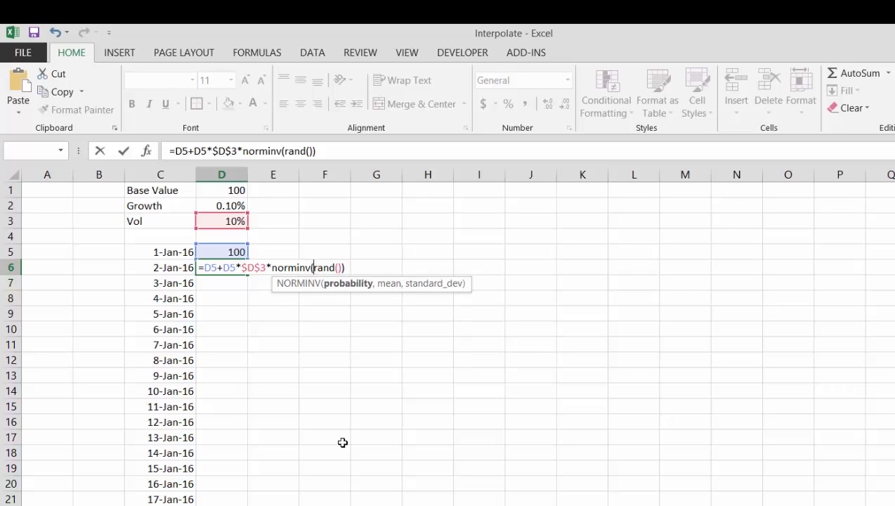
key(Left)
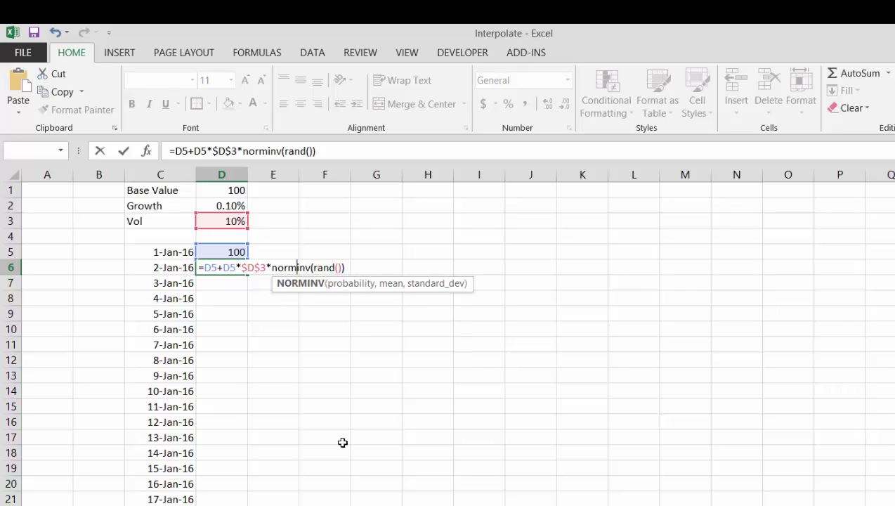
text(s)
key(Return)
key(Return)
key(Up)
key(Up)
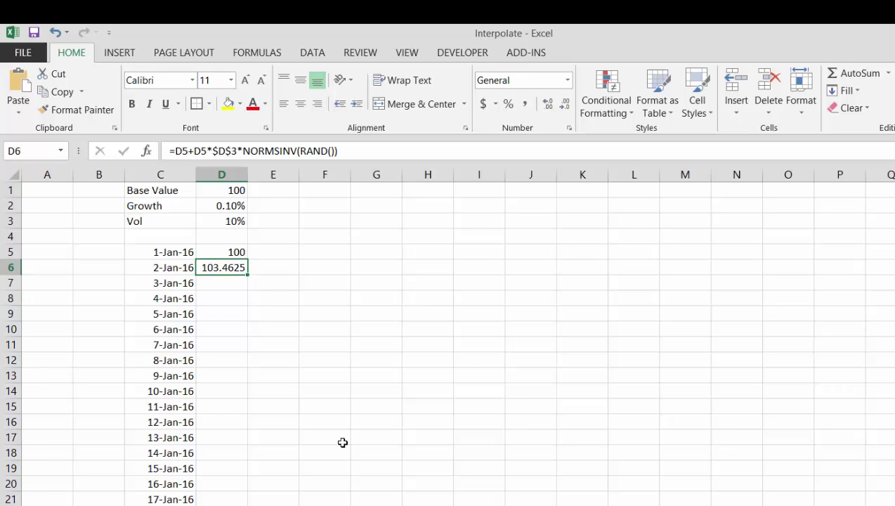
key(ctrl+shift+1)
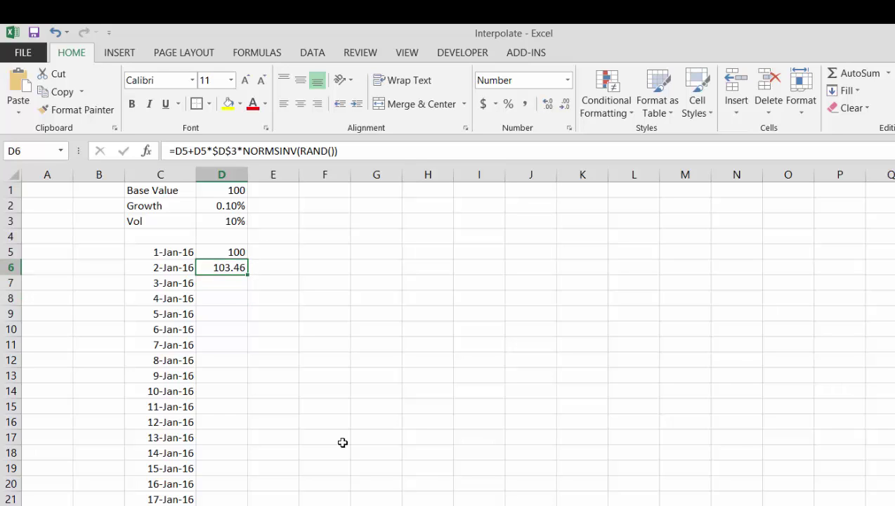
Add growth to the 2-Jan-16 price formula in D6, making it =D5*(1+$D$2)+D5*$D$3*NORMSINV(RAND()).
key(F2)
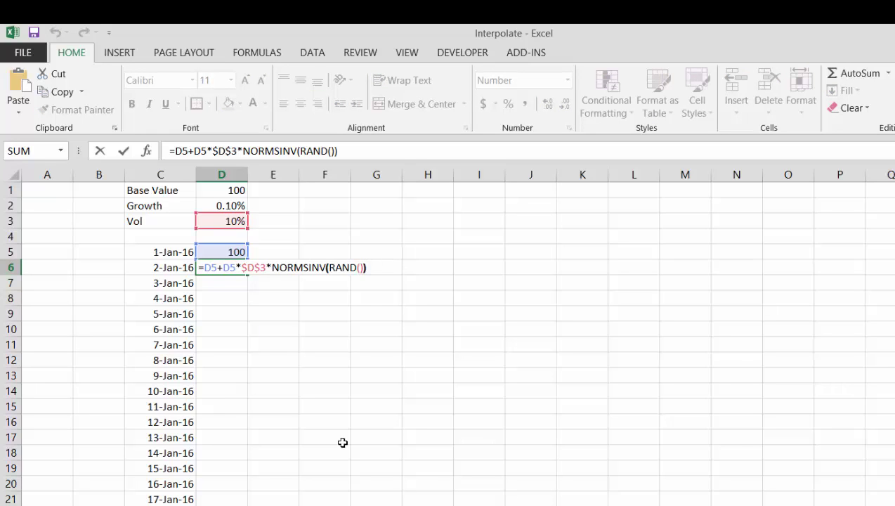
key(Left)
key(Left)
key(Left)
key(Left)
key(Left)
key(Left)
key(Left)
key(Left)
key(Left)
key(Left)
key(Left)
key(Left)
key(Left)
key(Left)
key(Left)
key(Left)
key(Left)
key(Left)
key(Left)
key(Left)
key(Right)
key(Right)
key(Right)
text(*(1)
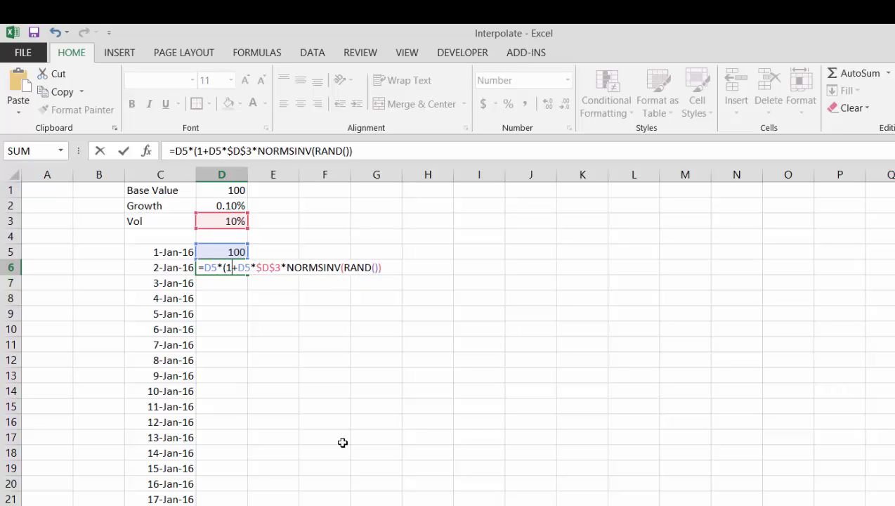
text(+)
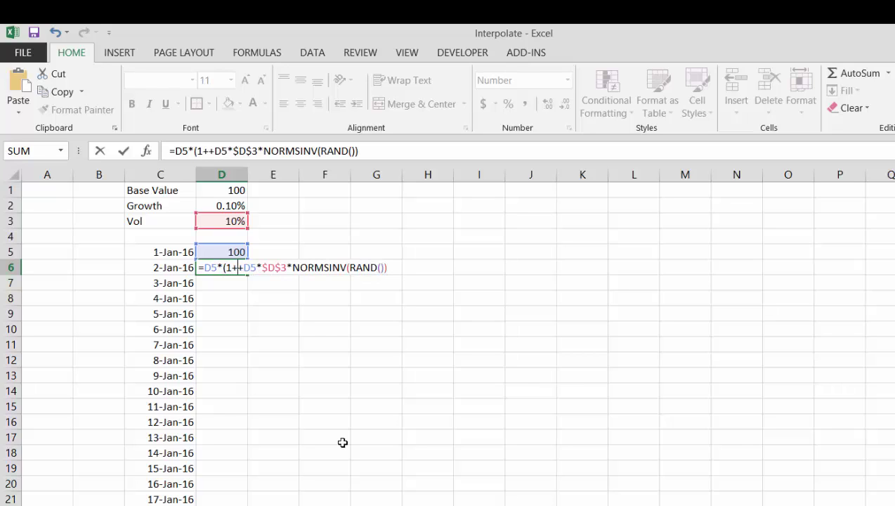
click(216, 203)
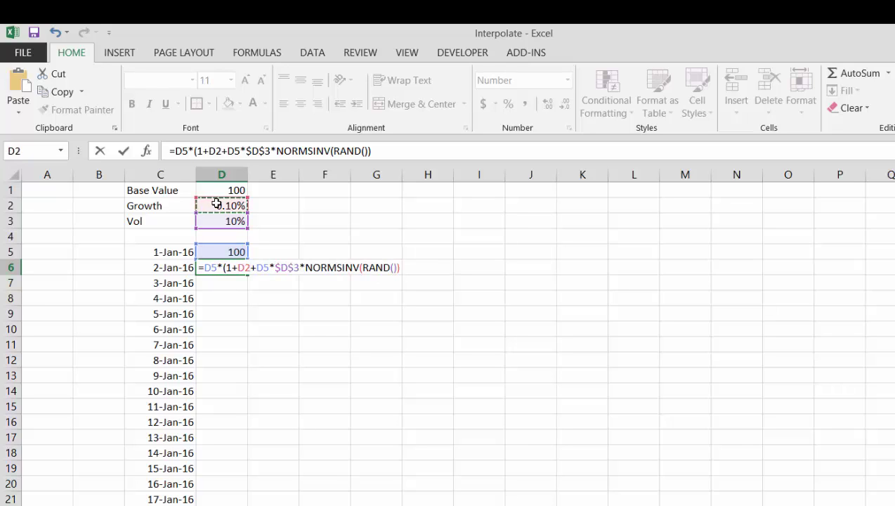
key(F4)
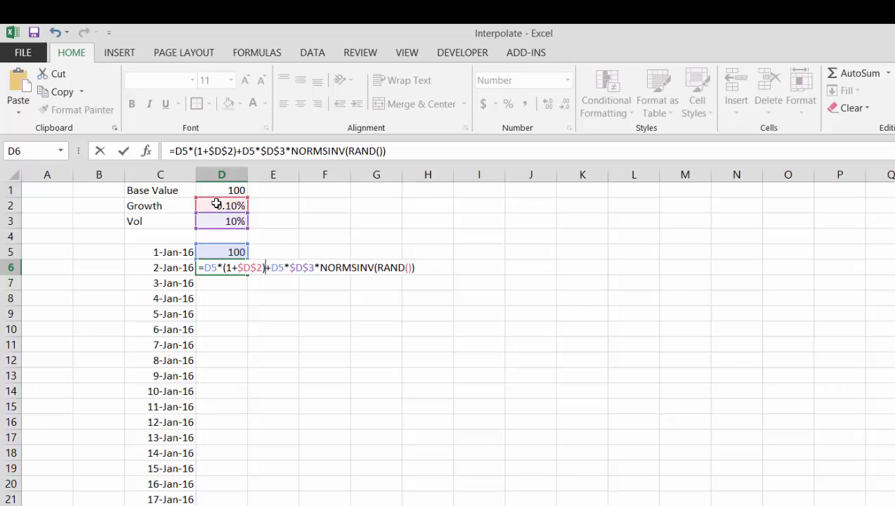
key(Return)
key(Return)
Fill the D6 price formula down column D for all the dates.
key(Up)
key(Up)
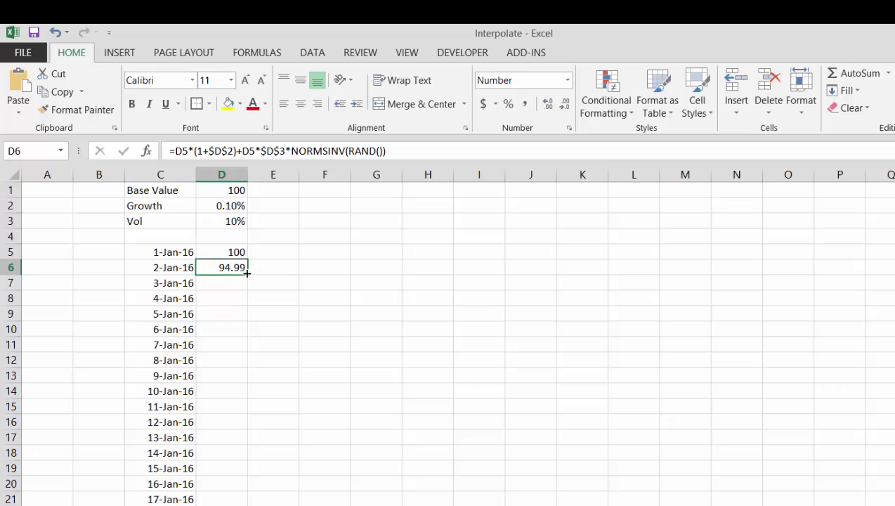
double_click(247, 273)
Insert a row above the 1-Jan-16 row and enter the heading "Value" in D5.
key(Up)
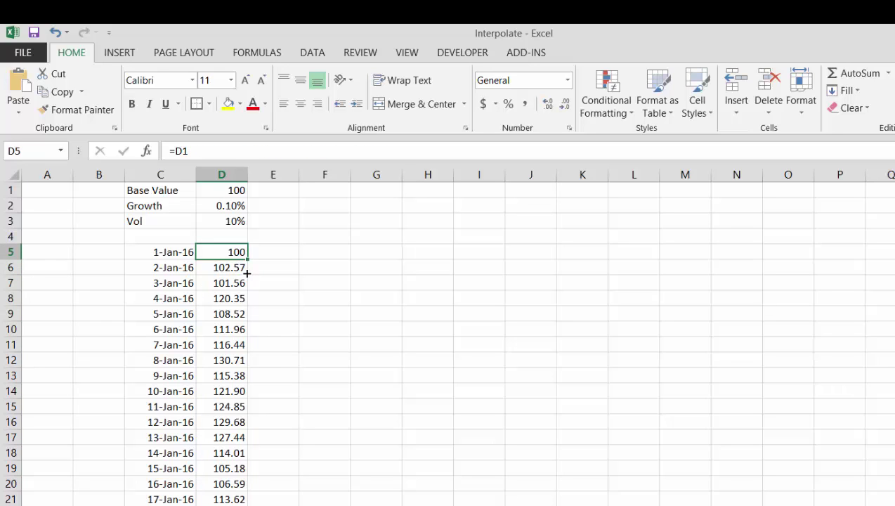
key(shift+space)
text(=)
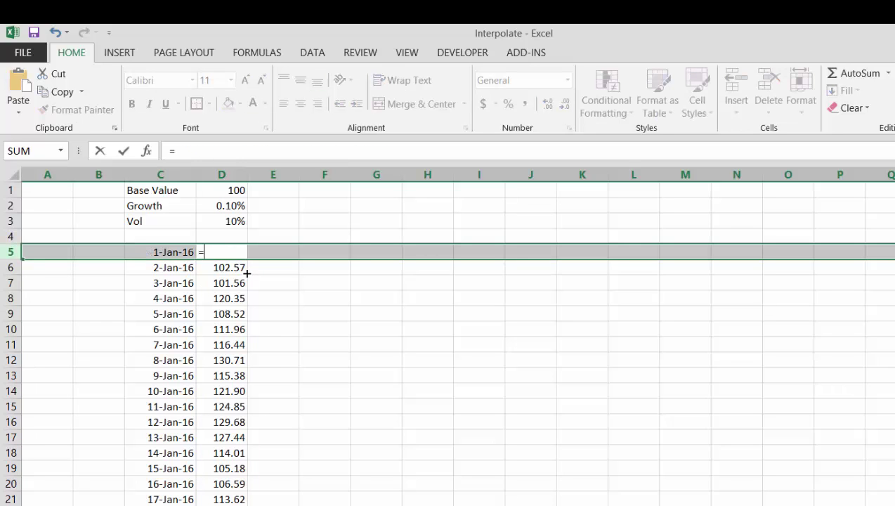
key(Escape)
key(ctrl+shift+plus)
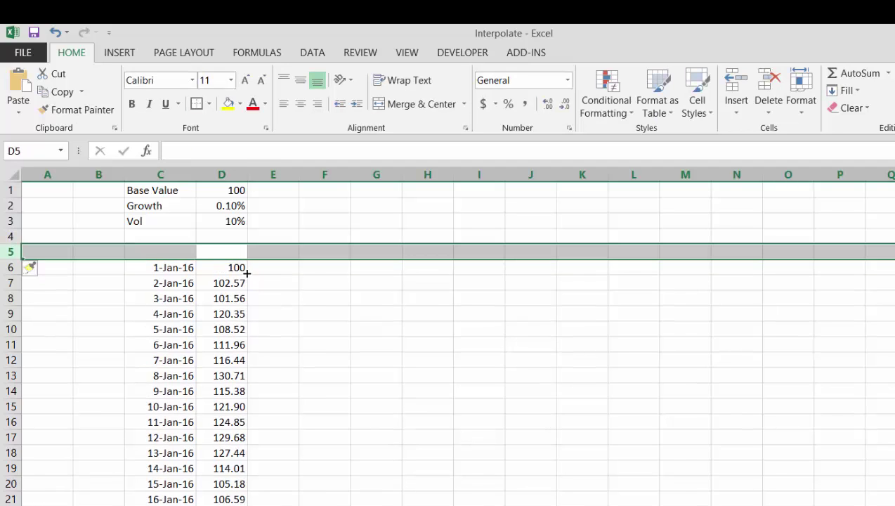
key(Right)
key(Left)
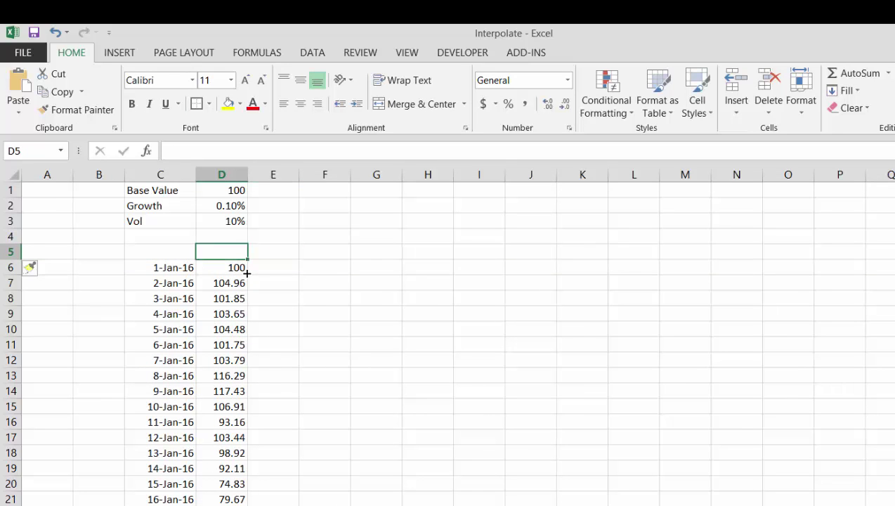
text(Value)
key(Return)
key(Up)
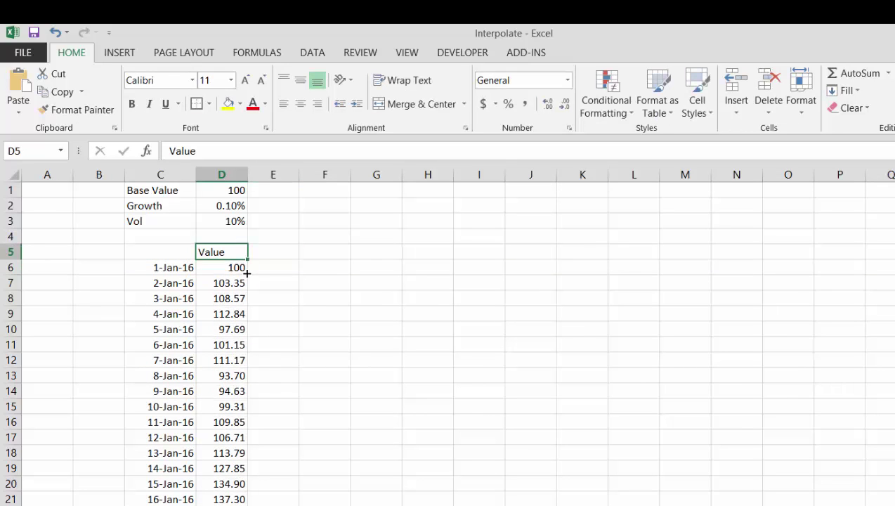
Create a default chart from the full date and Value columns, starting at C5.
key(Left)
key(shift+Right)
key(shift+Down)
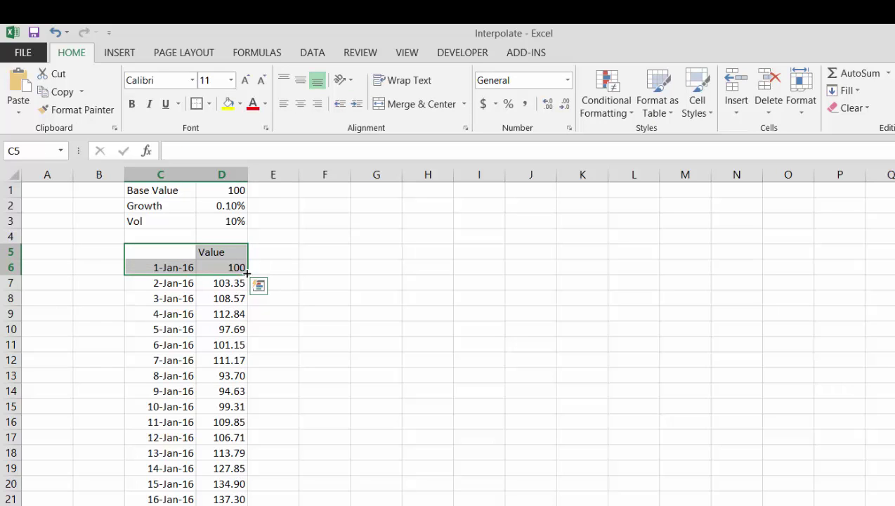
key(ctrl+shift+Down)
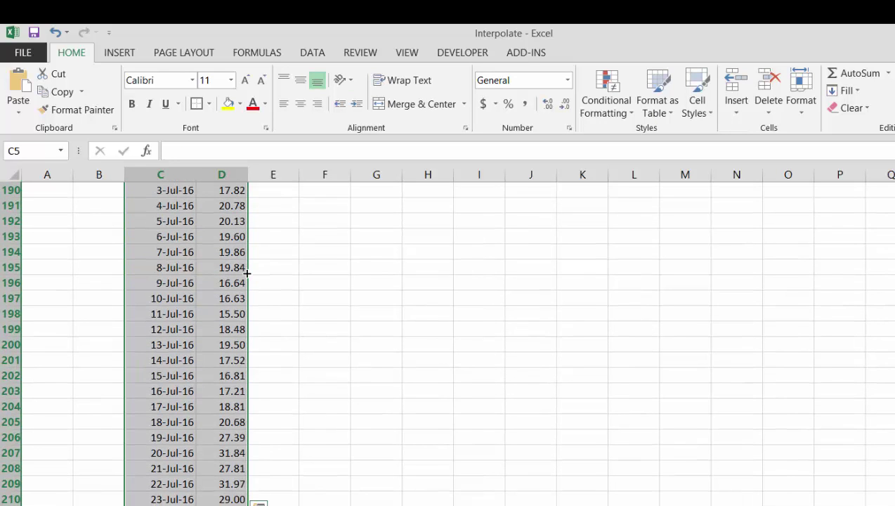
key(alt+F1)
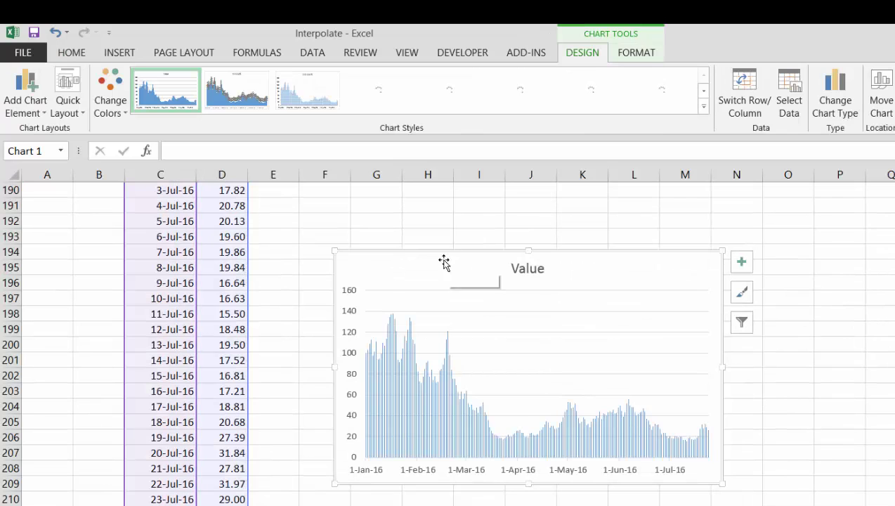
Move the Value chart up beside the start of the price series, with its corner at G6.
drag(449, 248, 458, 176)
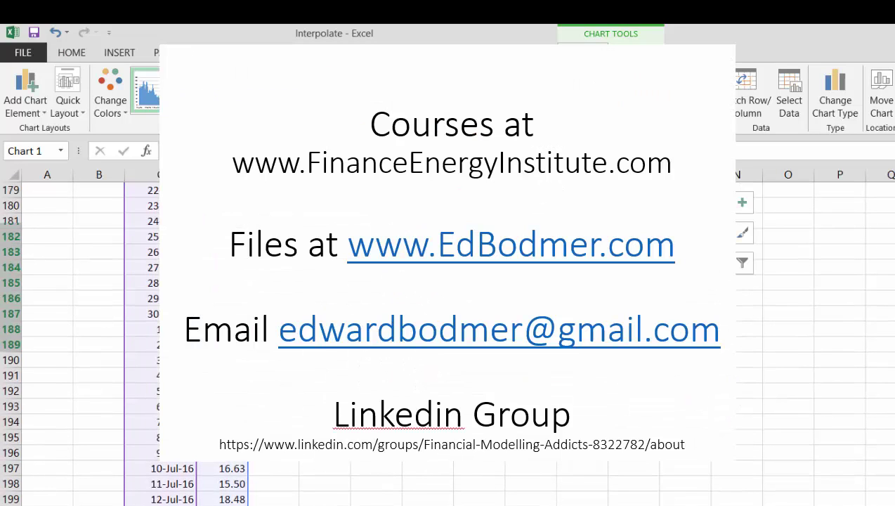
key(Escape)
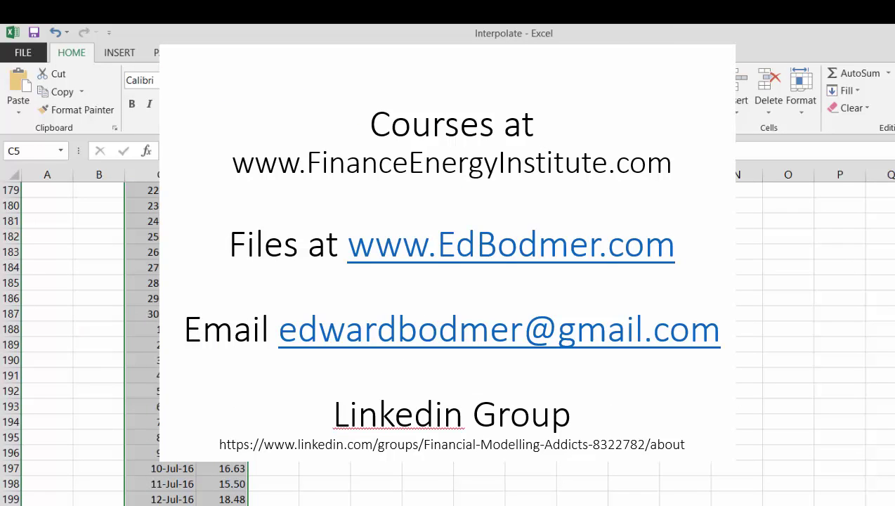
key(Page_Up)
key(Page_Up)
key(Page_Up)
key(Page_Up)
key(Page_Up)
key(Page_Up)
key(Page_Up)
key(Page_Up)
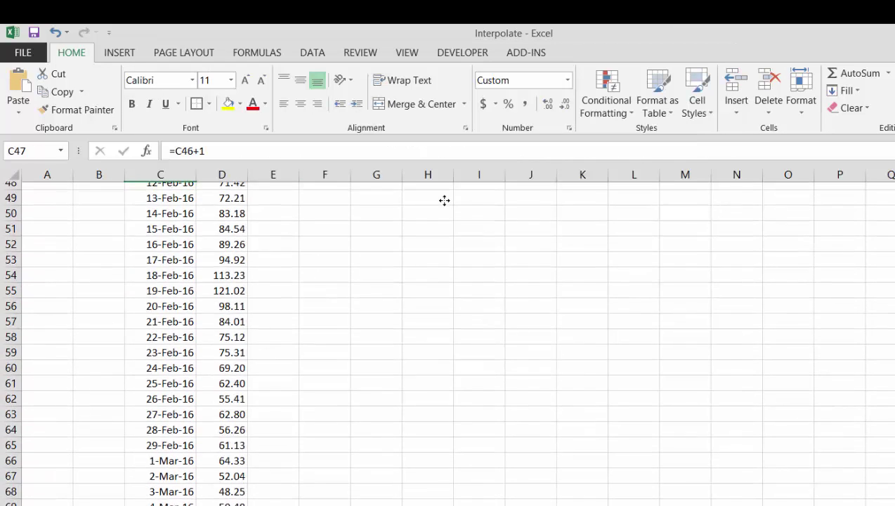
click(377, 260)
key(ctrl+v)
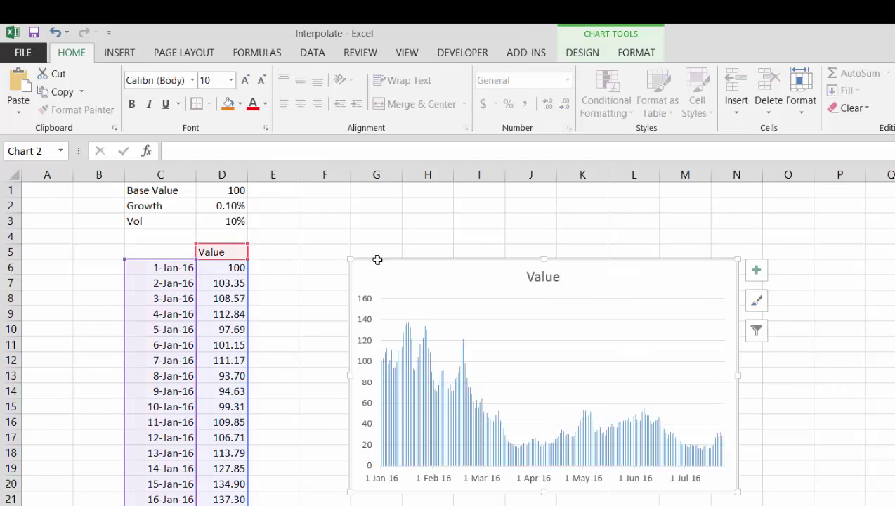
Set the growth rate in D2 to 1%.
click(316, 219)
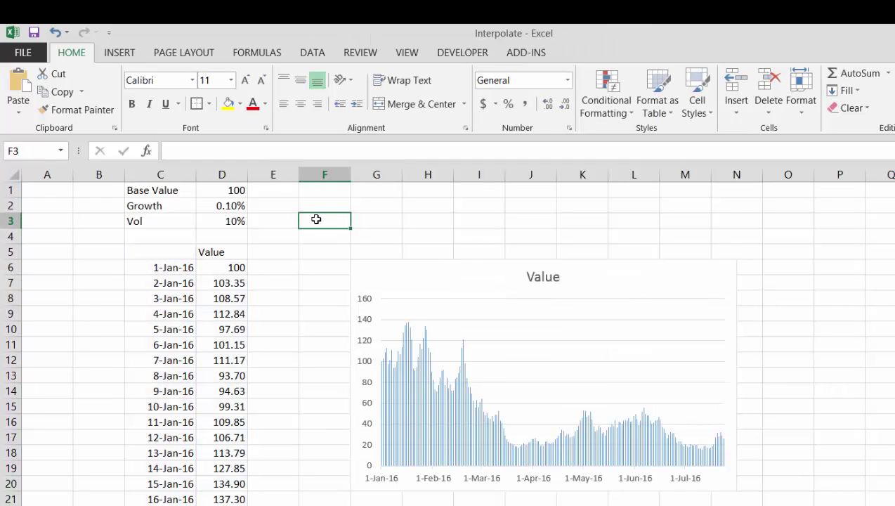
key(Up)
key(Left)
key(Left)
text(1)
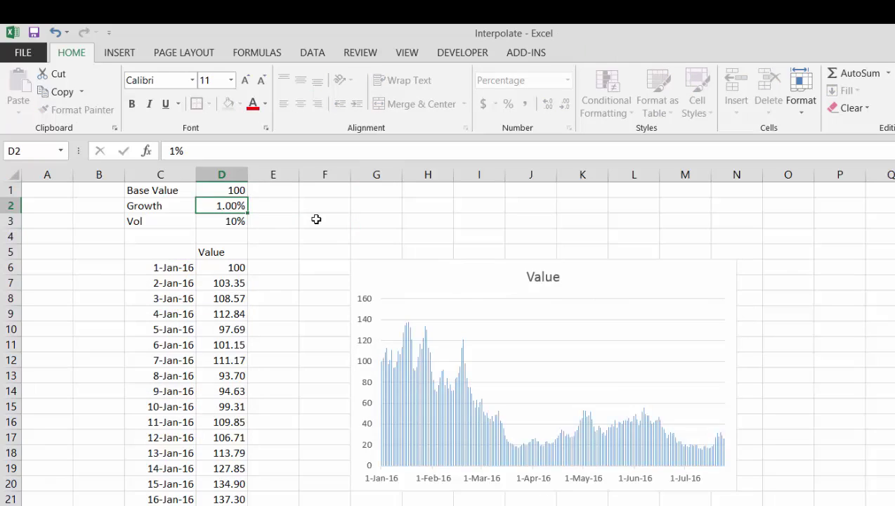
key(Return)
key(Up)
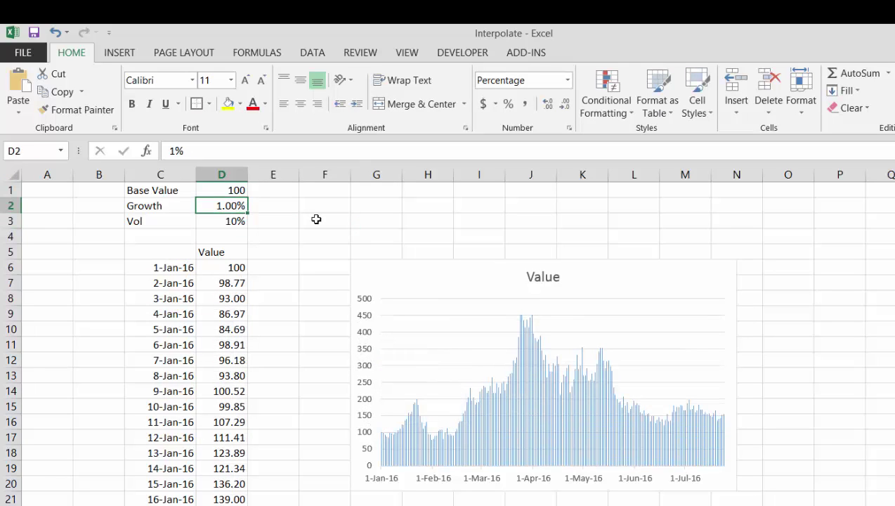
text(1)
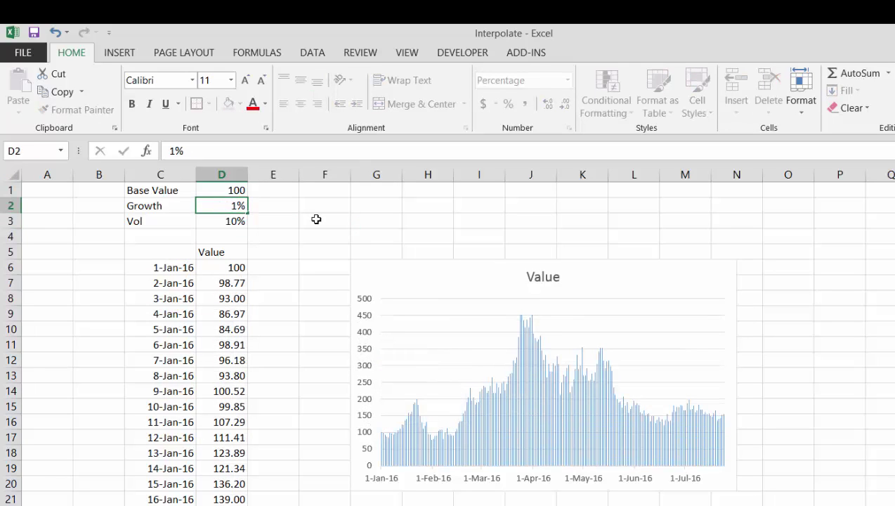
key(Return)
Set the volatility in D3 to 2%.
text(2)
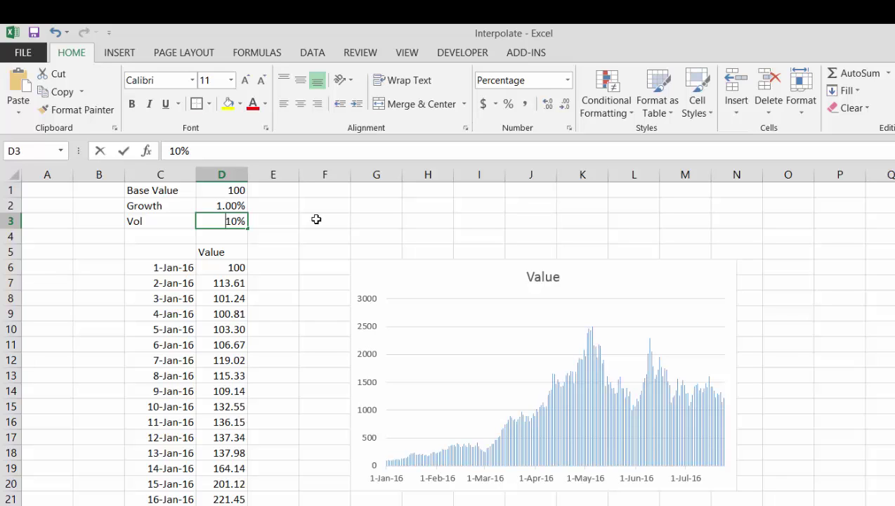
key(Return)
key(Up)
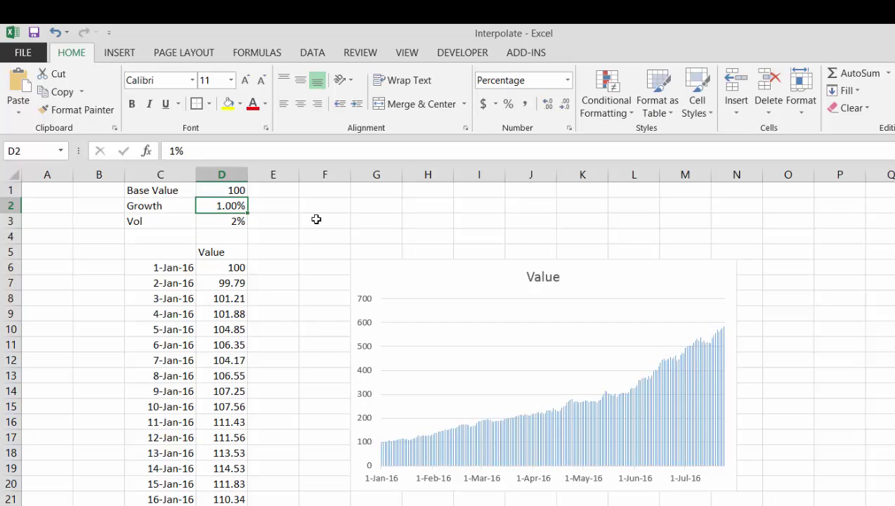
Try a growth rate of .1 in D2, and correct it to .1%.
text(.1)
key(Return)
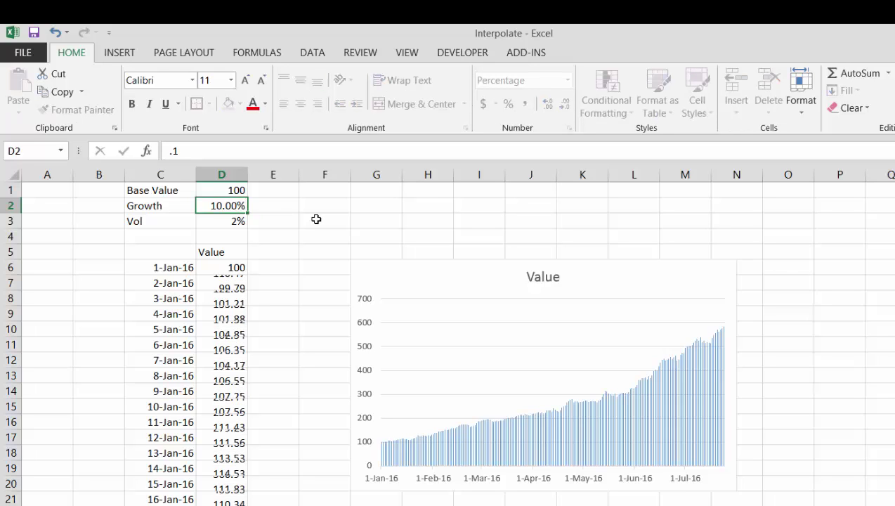
key(Up)
key(F2)
key(BackSpace)
key(BackSpace)
key(BackSpace)
text(.1%)
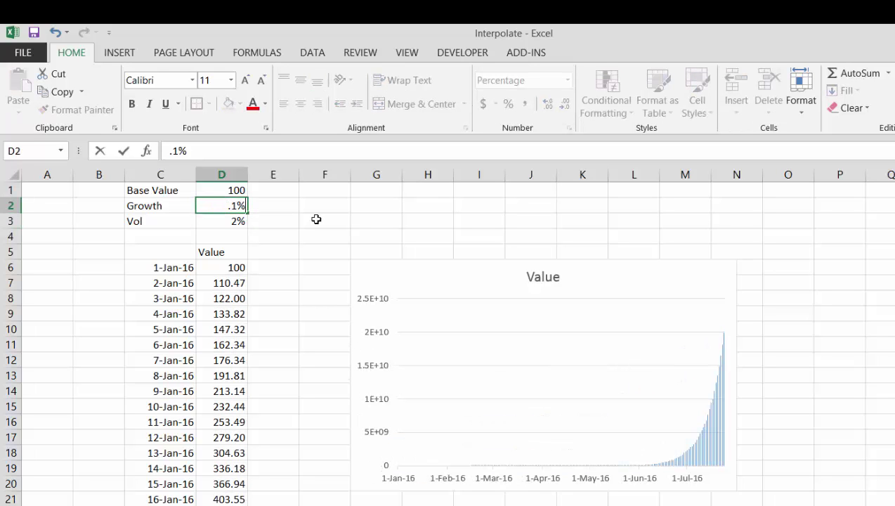
key(Return)
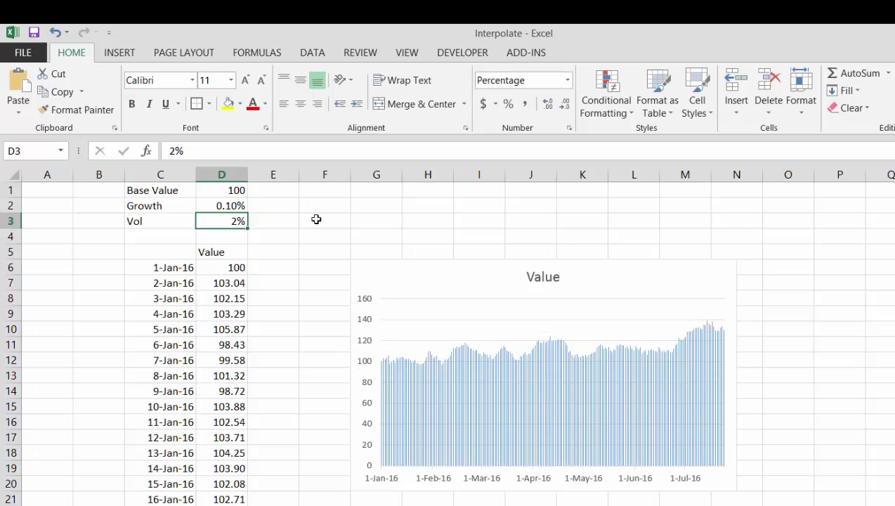
Set the growth rate in D2 to 0.20% and the volatility in D3 to 1%.
key(Up)
text(.2)
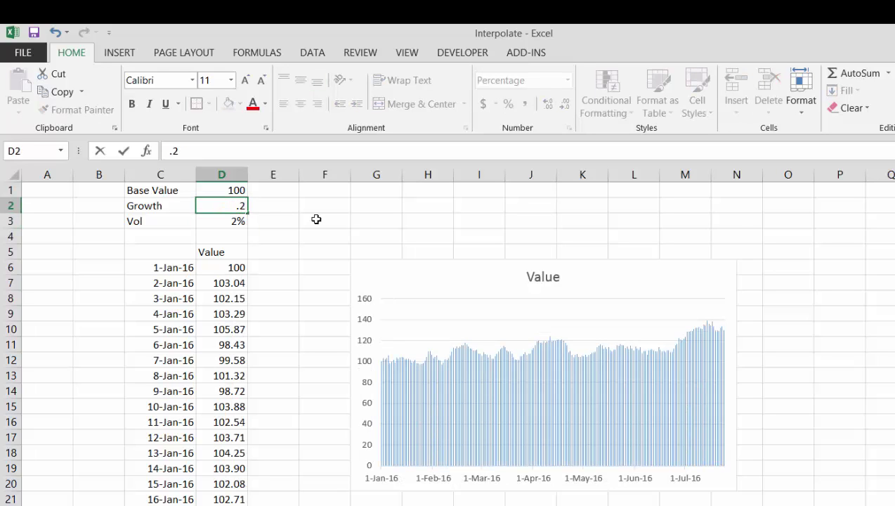
text(0%)
key(Return)
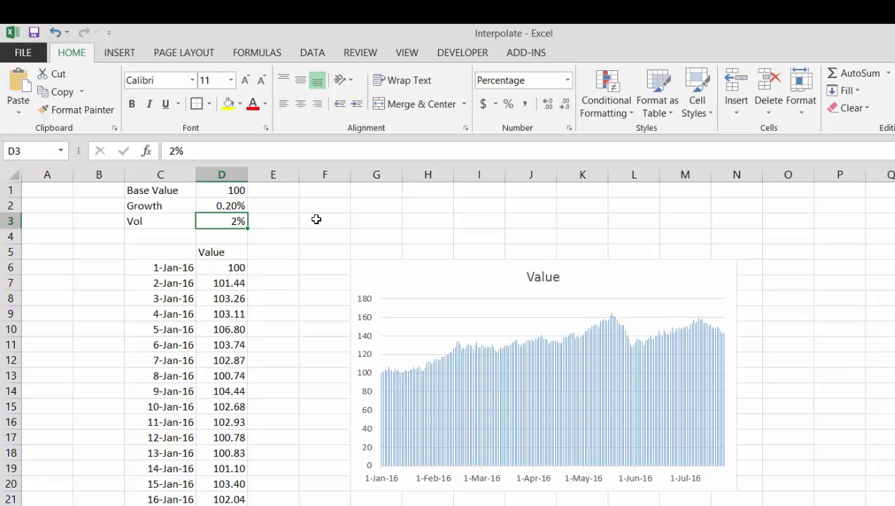
text(1%)
key(Return)
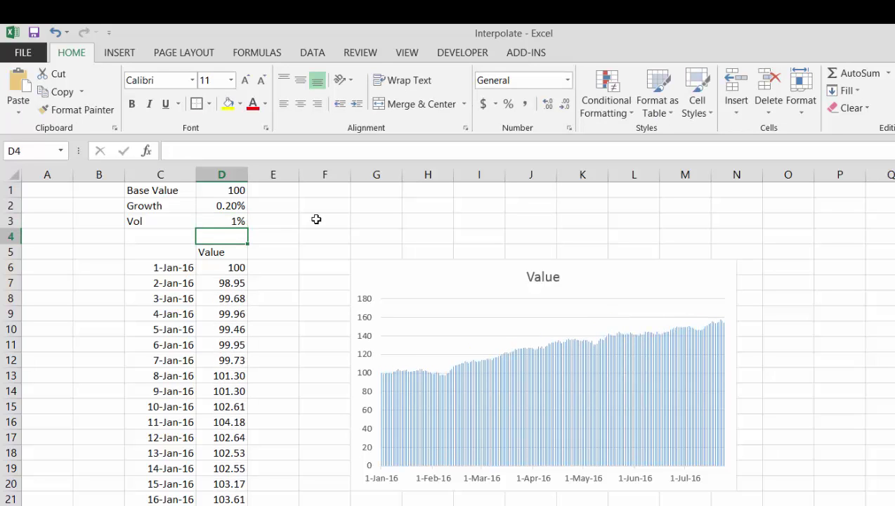
key(Up)
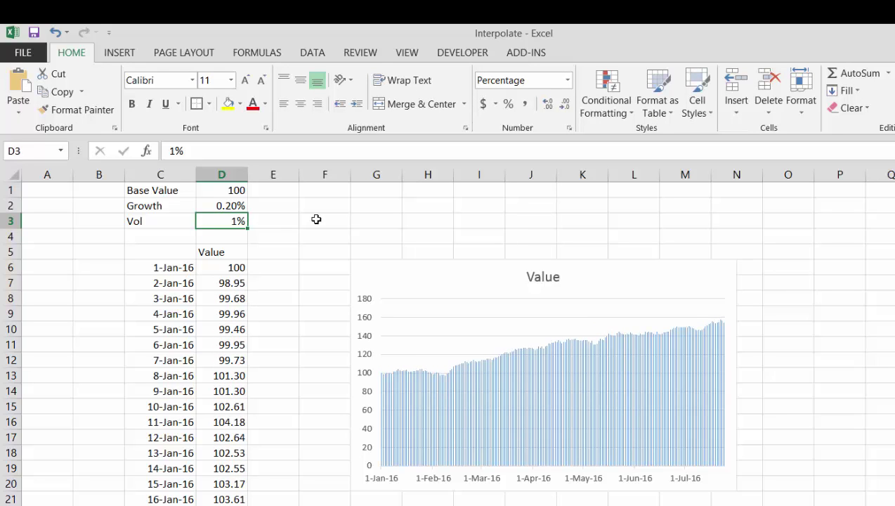
Move the Value chart further right so that it starts in column I, and deselect it.
key(Right)
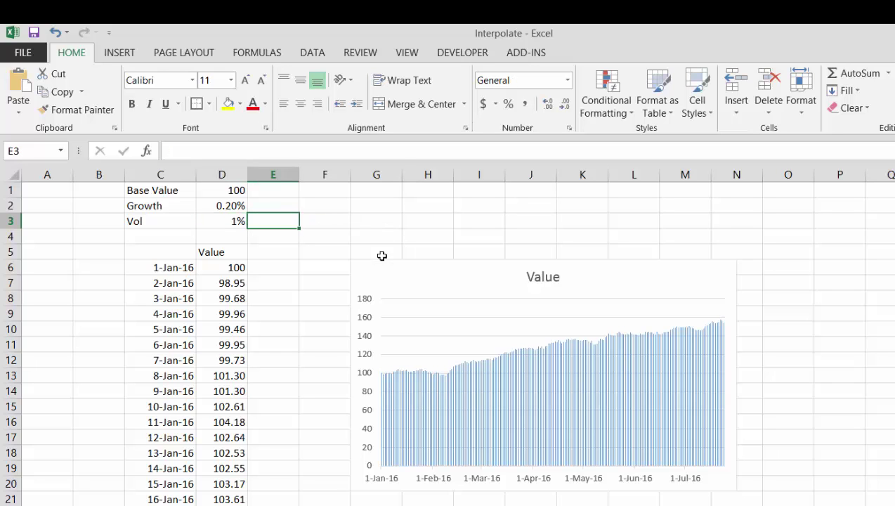
drag(385, 272, 519, 275)
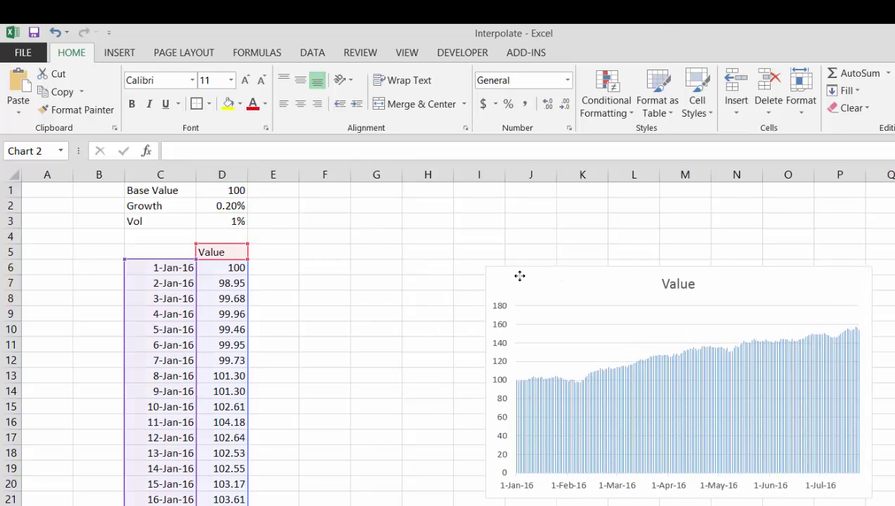
click(315, 263)
key(Left)
key(Left)
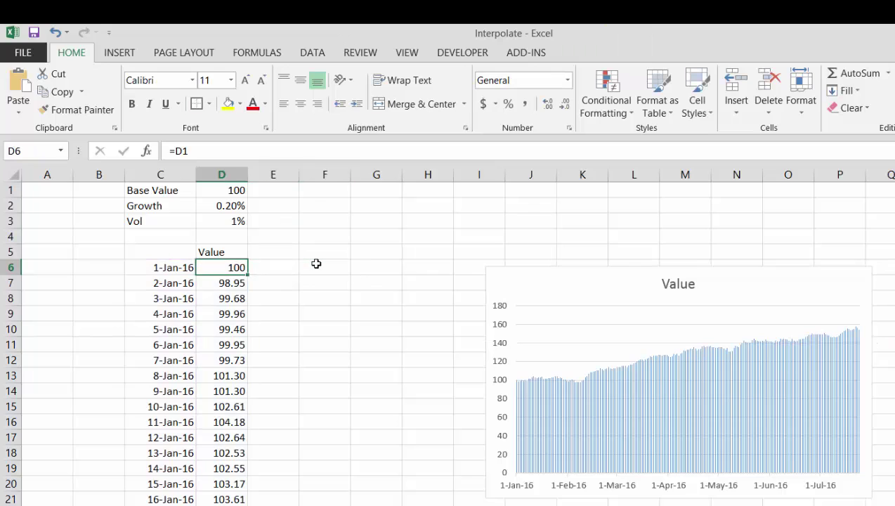
key(Up)
key(Right)
key(Down)
key(Left)
key(Left)
key(Left)
key(Right)
key(Left)
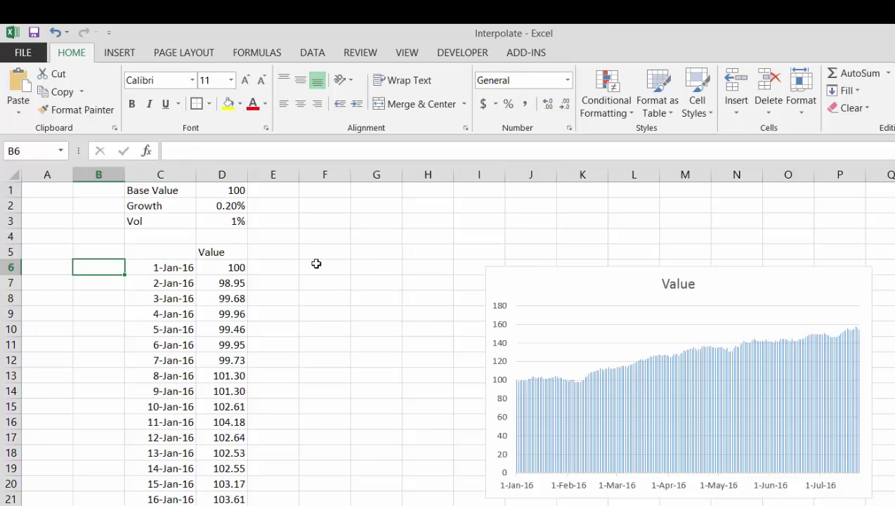
Enter the month-end formula =EOMONTH(C6,0) in B6, beside the first date of the series.
text(=)
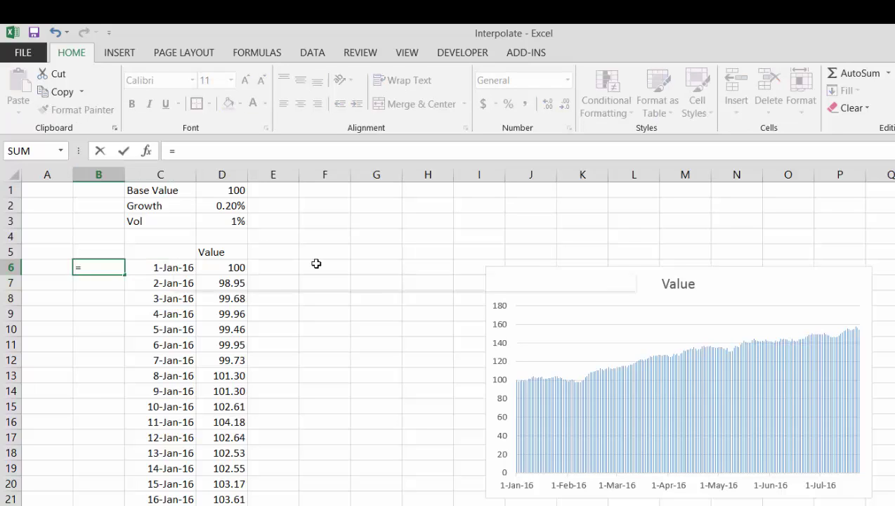
text(eomon)
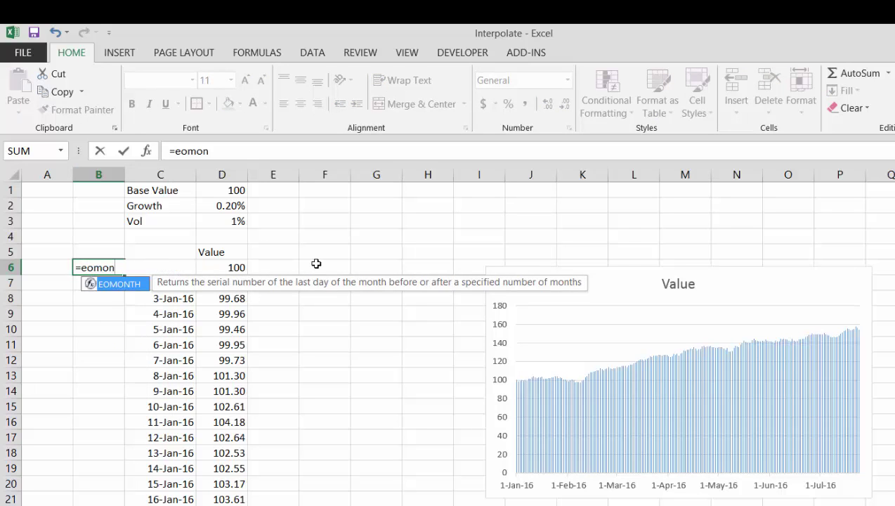
key(Tab)
key(Right)
text(,0)
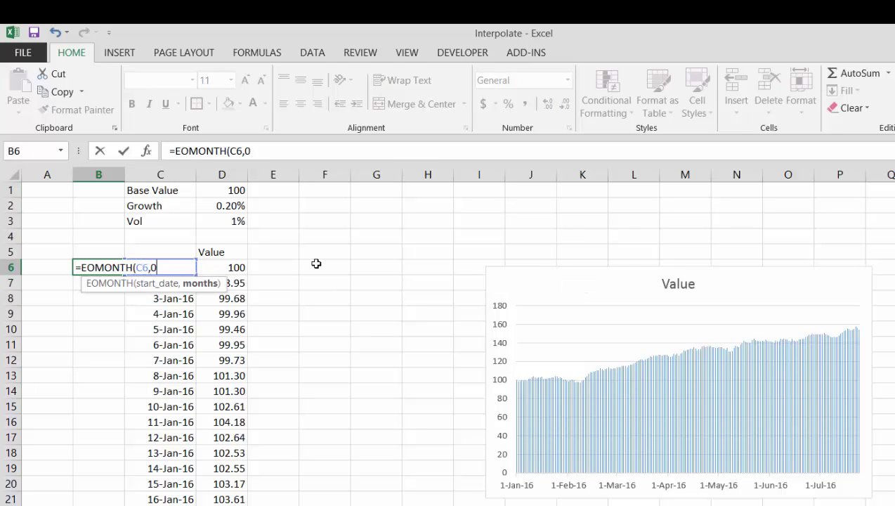
key(Return)
Format B6 as a date and fill its month-end formula down column B alongside all the daily dates.
key(Up)
key(ctrl+shift+3)
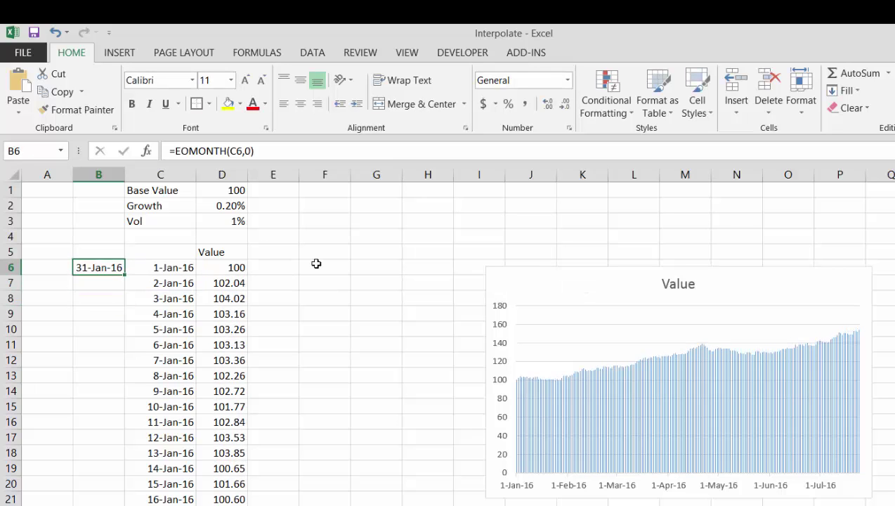
double_click(126, 274)
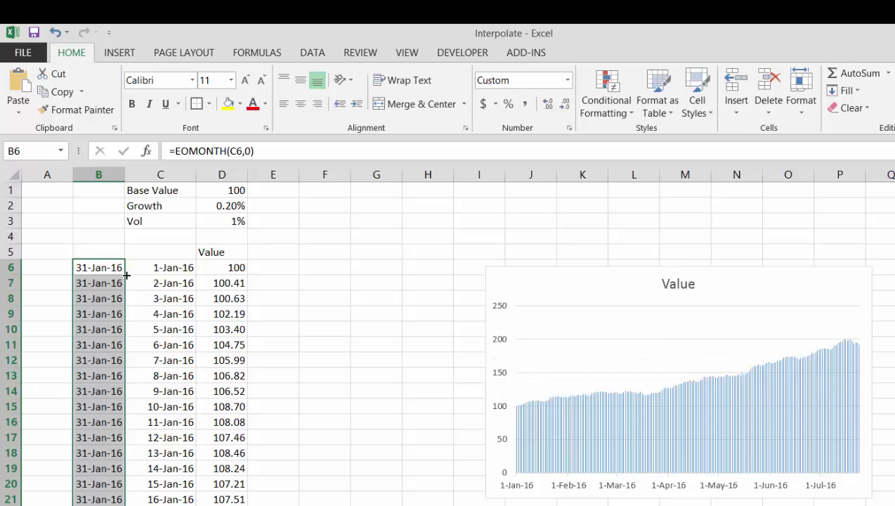
Link F6 to the first month-end date in B6.
key(Right)
key(Right)
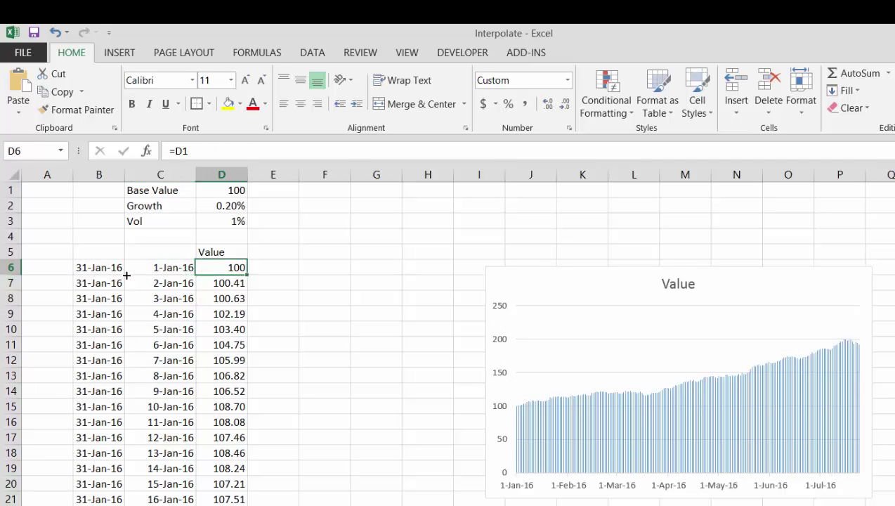
key(Right)
key(Right)
text(=)
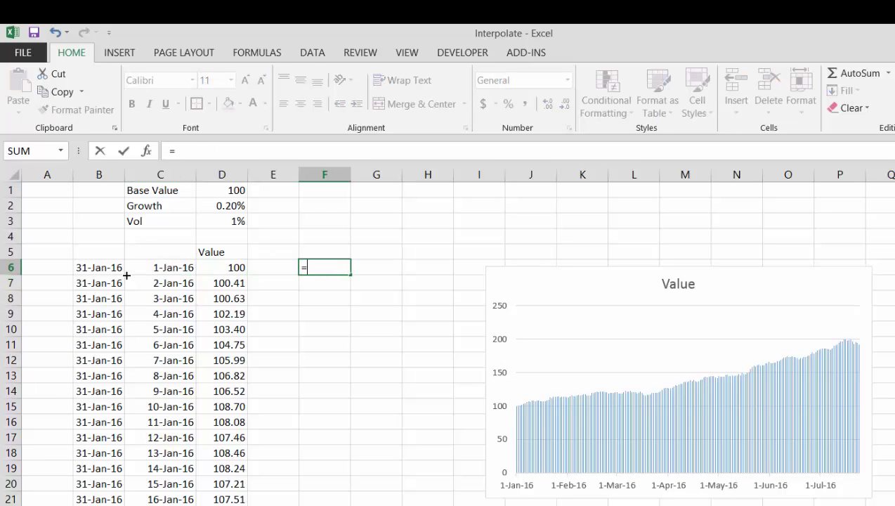
key(Left)
key(Left)
key(Left)
key(Left)
key(Return)
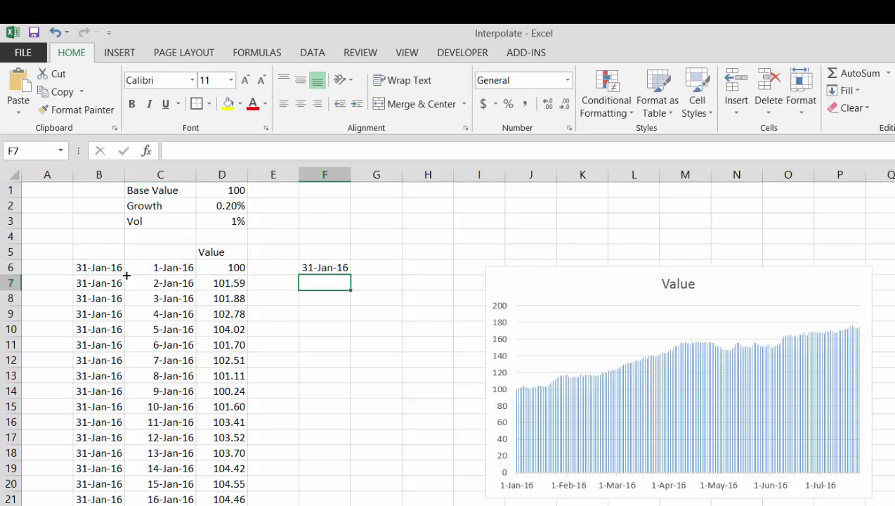
Enter the header Avg in G5, above the cell next to the linked month-end date.
key(Up)
key(Up)
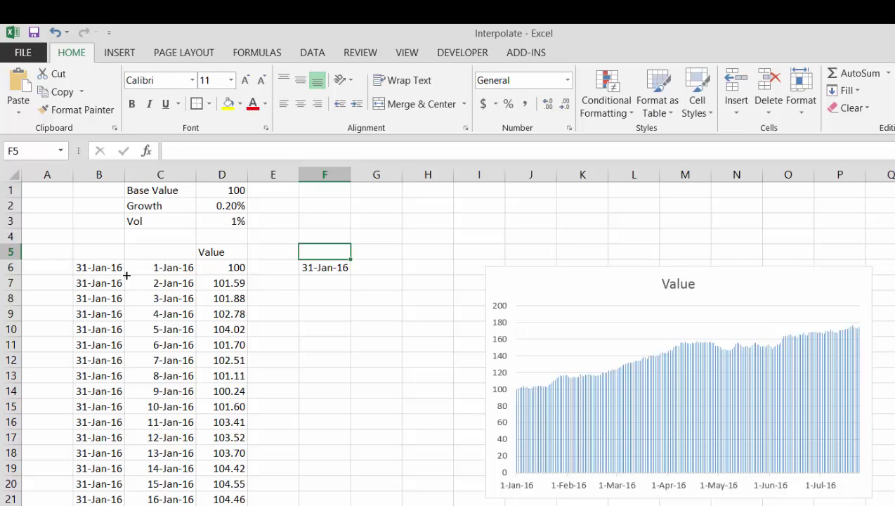
key(Right)
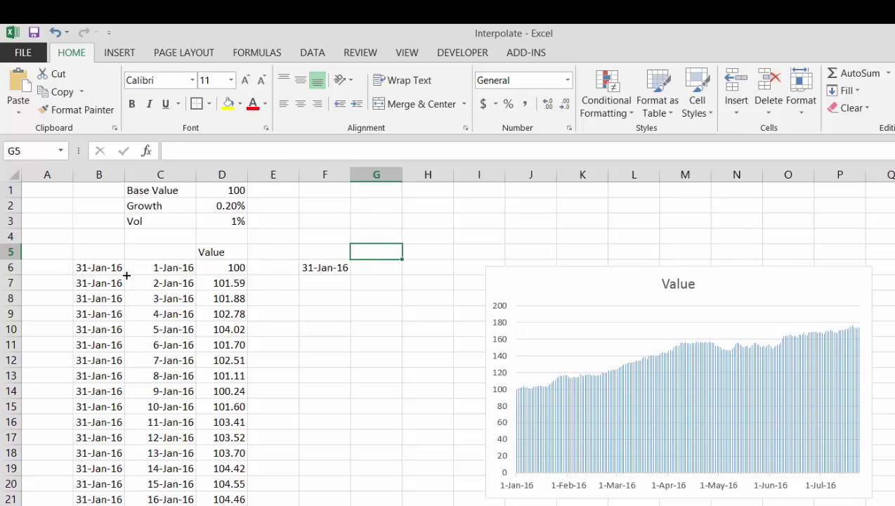
text(Avg)
key(Return)
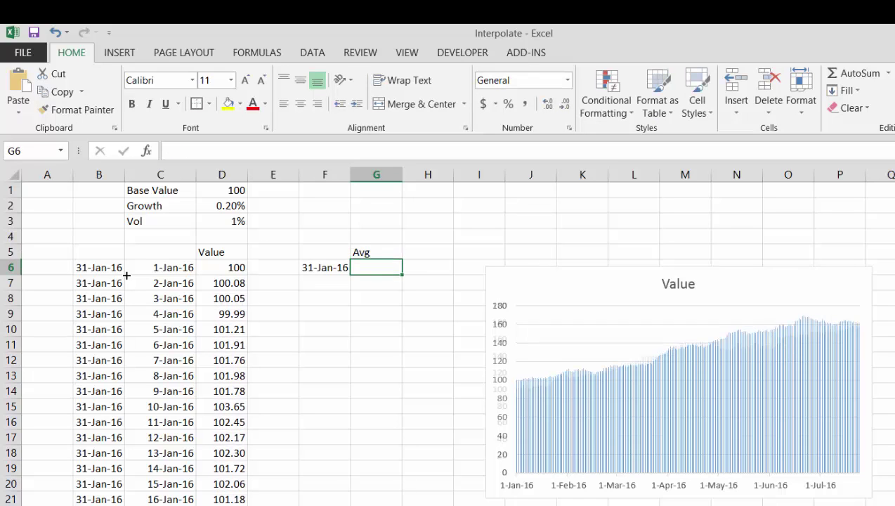
Start an AVERAGEIF formula in G6 with the whole of column B as its range.
key(Left)
key(Right)
text(=)
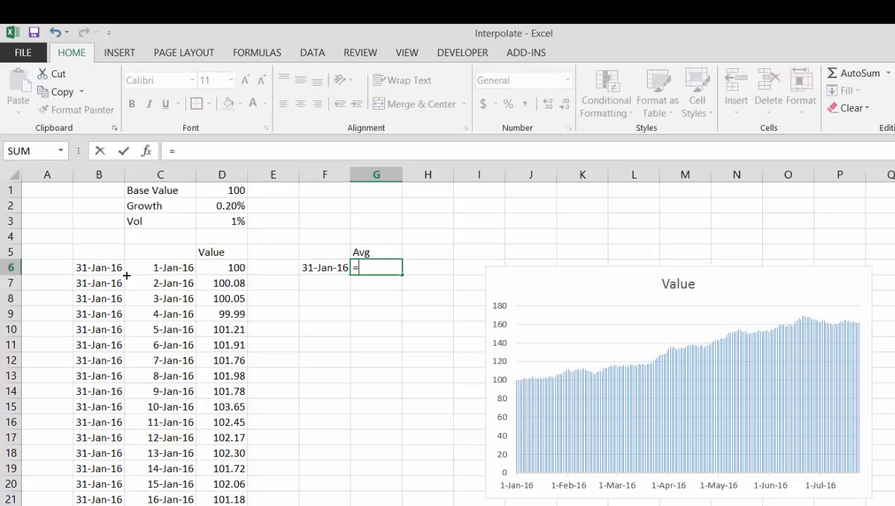
text(ave)
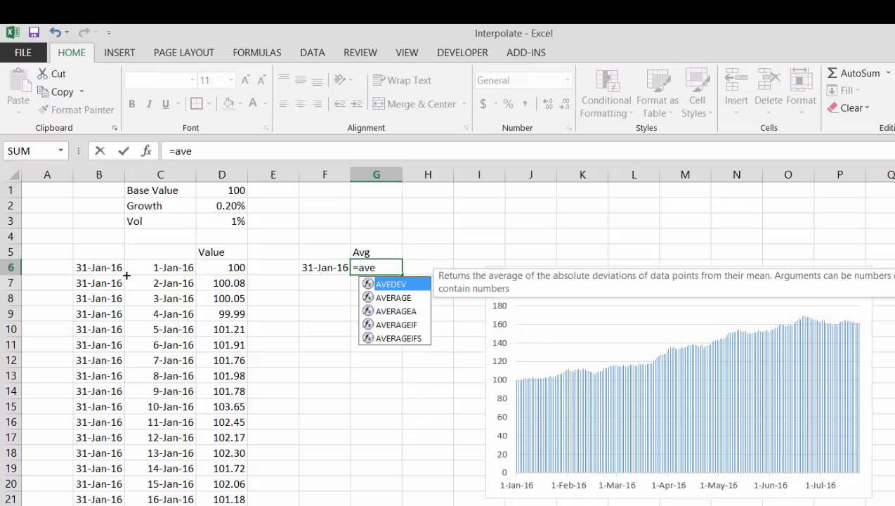
key(Down)
key(Down)
key(Down)
key(Tab)
key(Left)
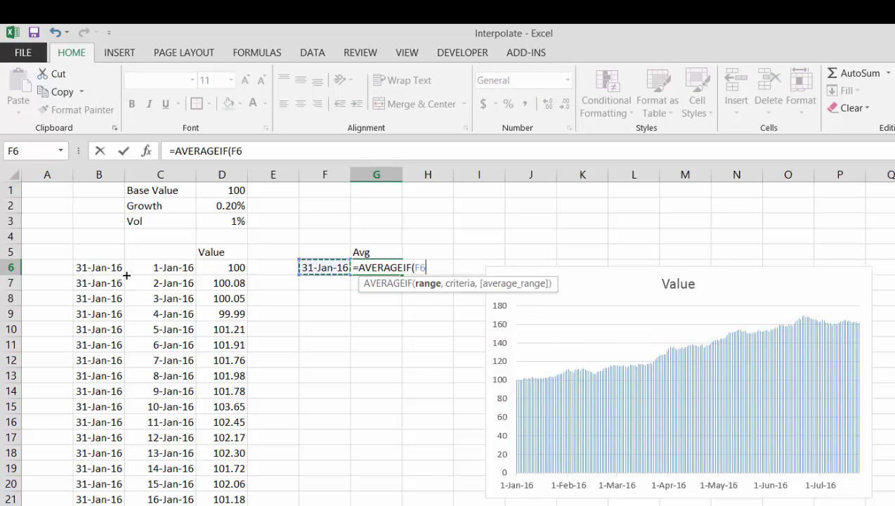
key(Left)
key(Left)
key(Left)
key(Left)
key(ctrl+space)
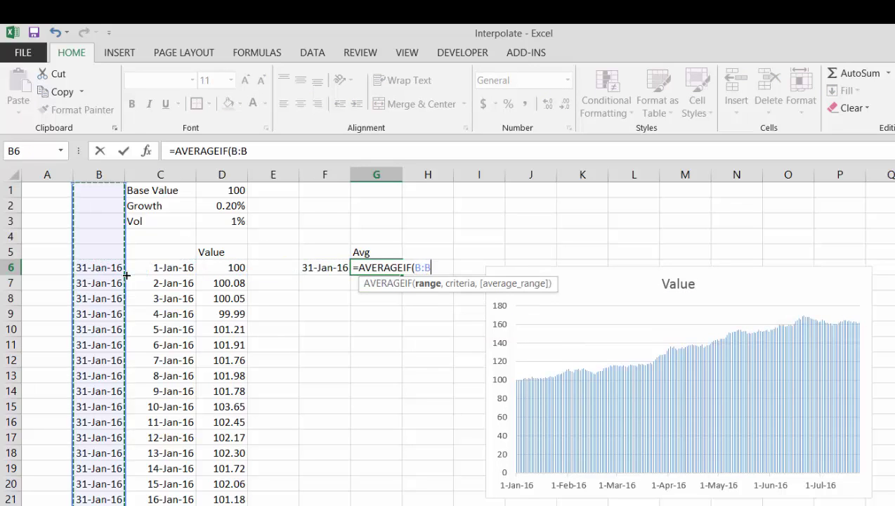
Complete the AVERAGEIF formula in G6 with F6 as the criterion and column D as the average range.
text(,)
key(Left)
key(Left)
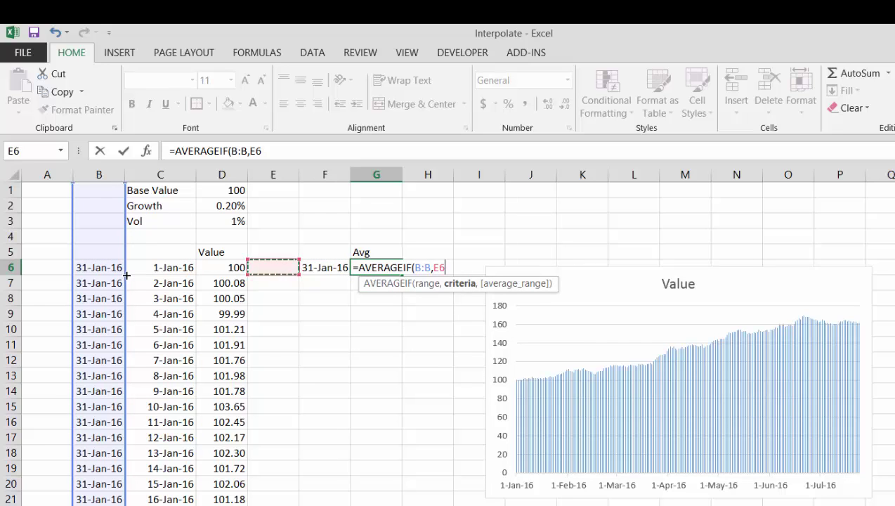
key(Right)
text(,)
key(Left)
key(Left)
key(Left)
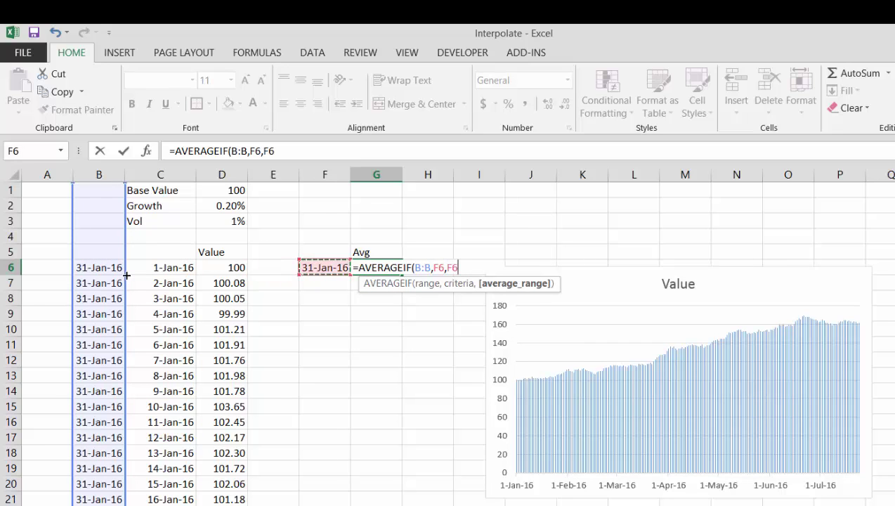
key(ctrl+space)
text())
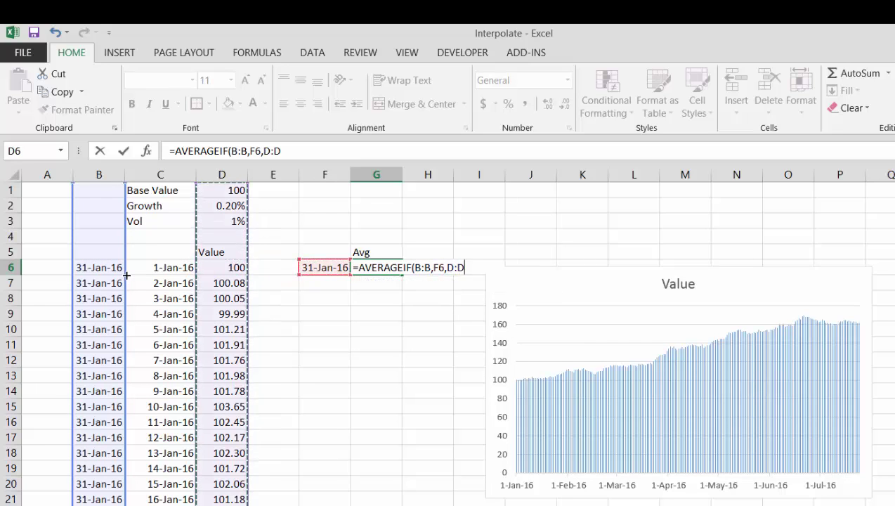
key(Return)
Check the last month-end date at the end of the series in column B.
key(Up)
key(Left)
key(Down)
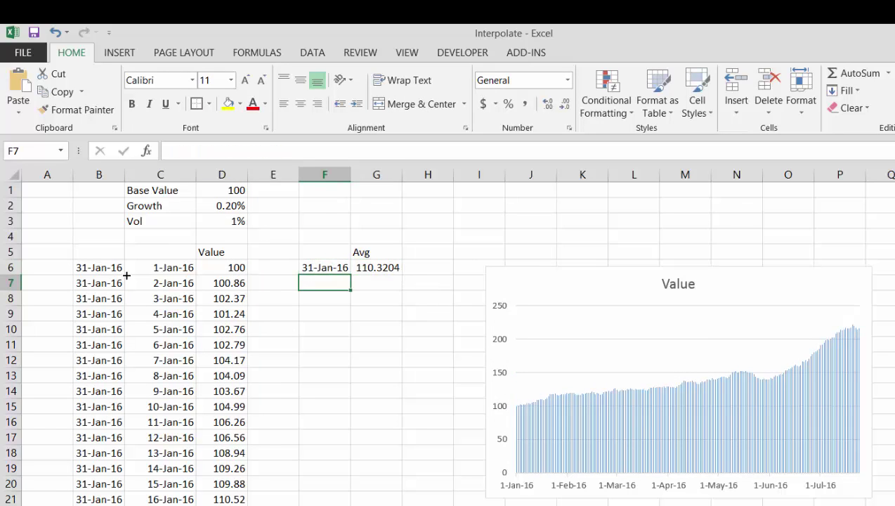
key(Left)
key(Left)
key(Left)
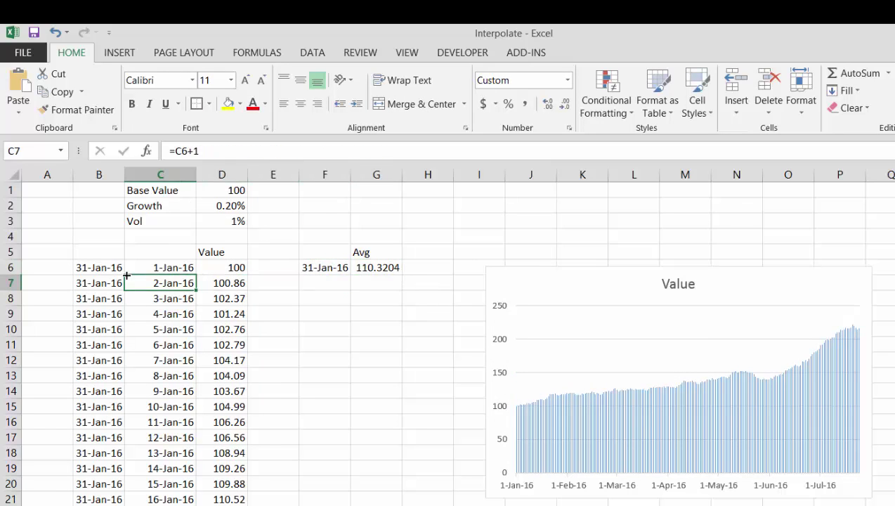
key(Left)
key(ctrl+Down)
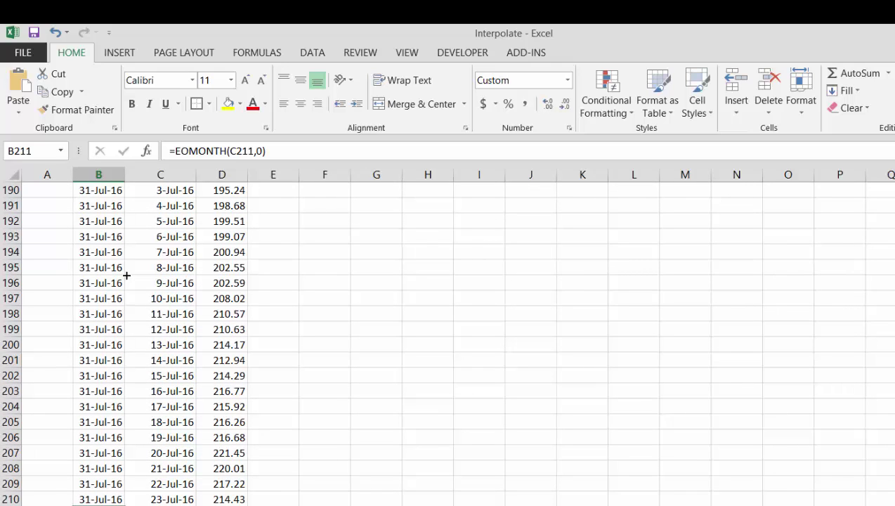
Enter =EOMONTH(F6,1) in F7 for the next month-end and format the cell as a date.
key(ctrl+Up)
key(ctrl+Down)
key(ctrl+Up)
key(Up)
key(Down)
key(Right)
key(Down)
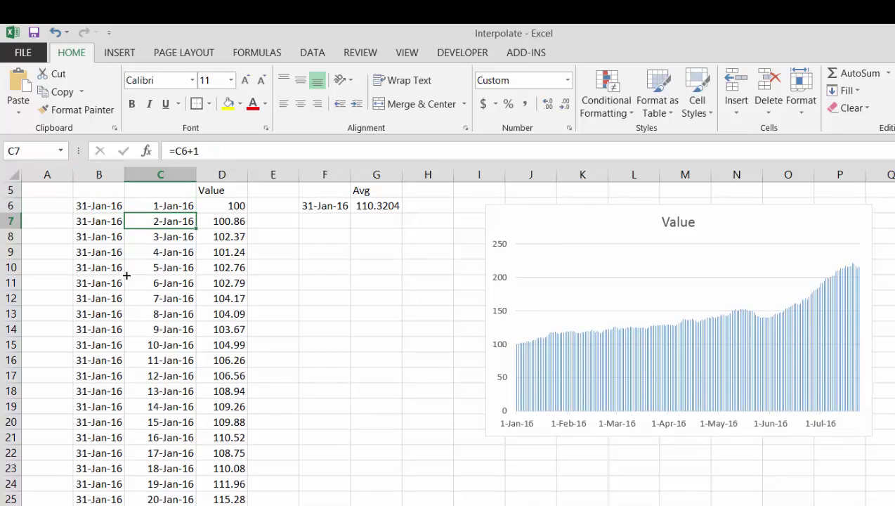
key(Right)
key(Right)
key(Right)
text(=eo)
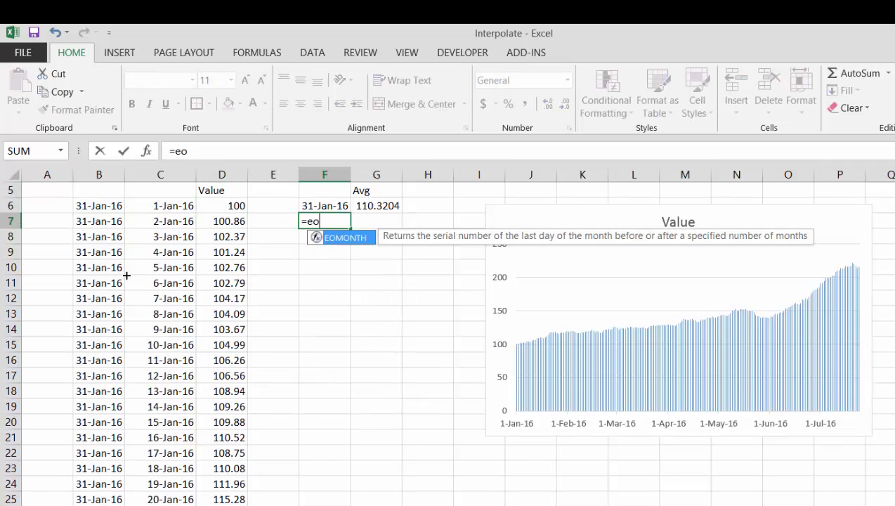
key(Tab)
key(Up)
text(,1)
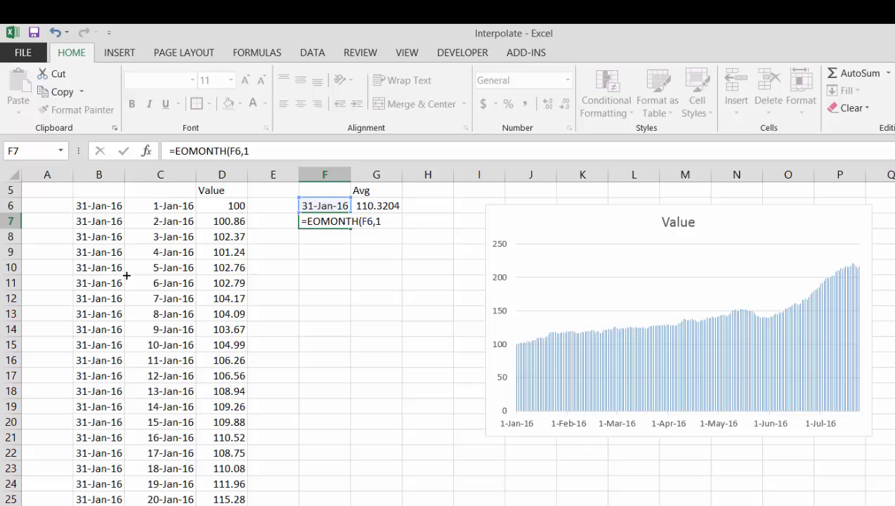
key(Return)
key(Up)
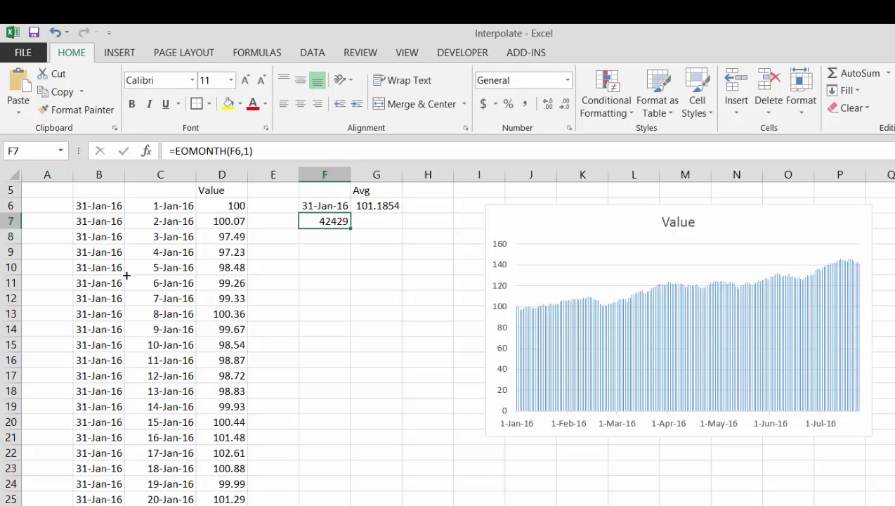
key(ctrl+shift+3)
Copy the AVERAGEIF formula from G6 down to G7.
key(Right)
key(Up)
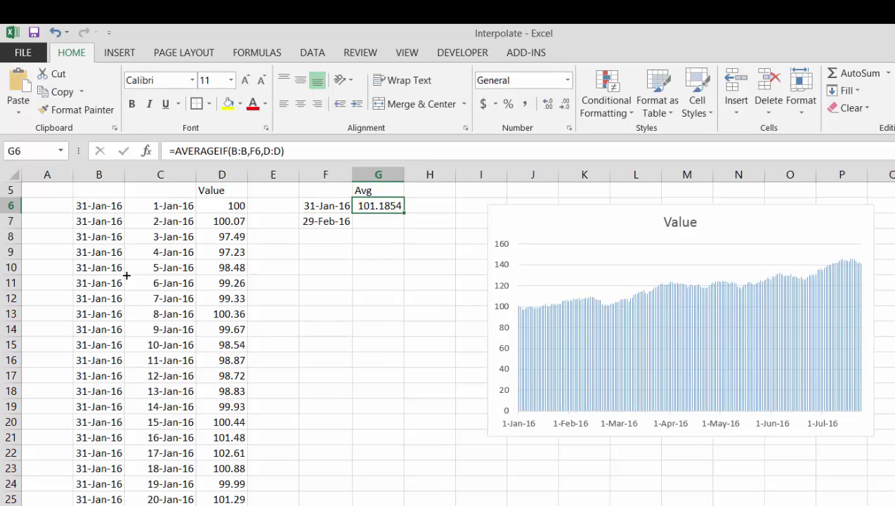
key(shift+Down)
key(ctrl+d)
Fill the month-end and average formulas in F7:G7 down through row 13.
key(Down)
key(Left)
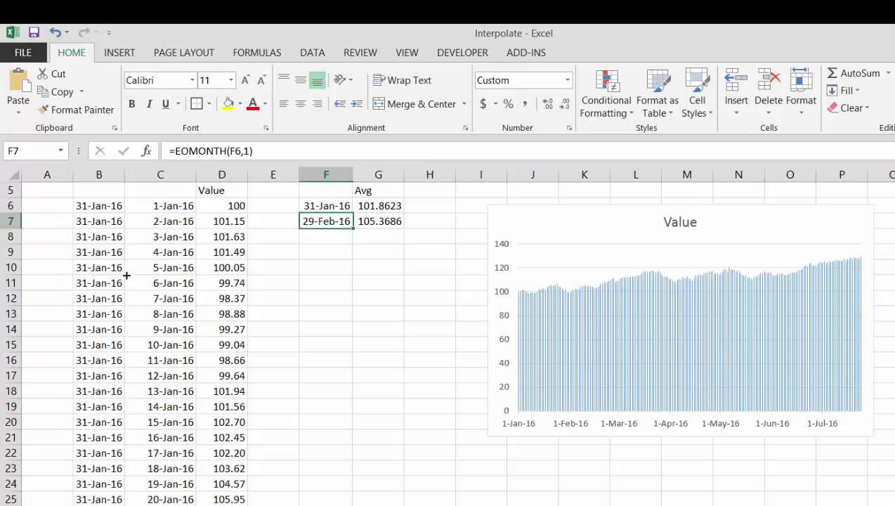
key(shift+Right)
key(shift+Down)
key(shift+Down)
key(shift+Down)
key(shift+Down)
key(shift+Down)
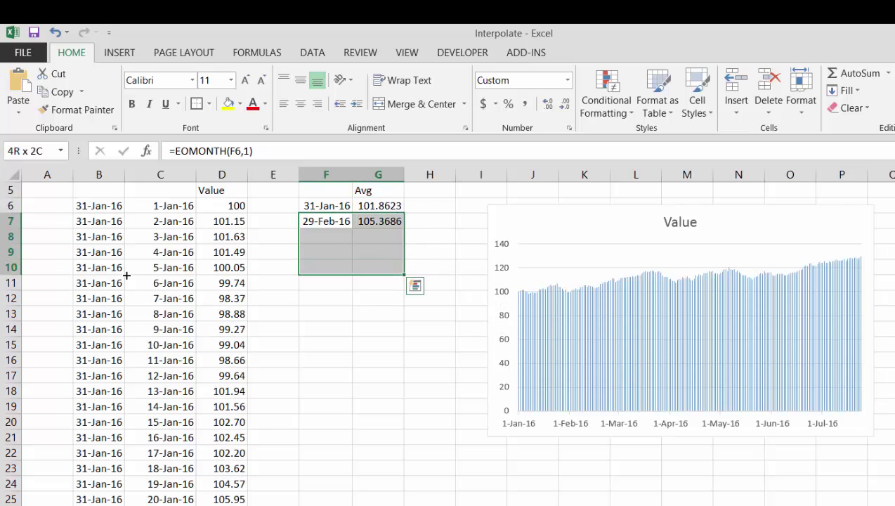
key(shift+Down)
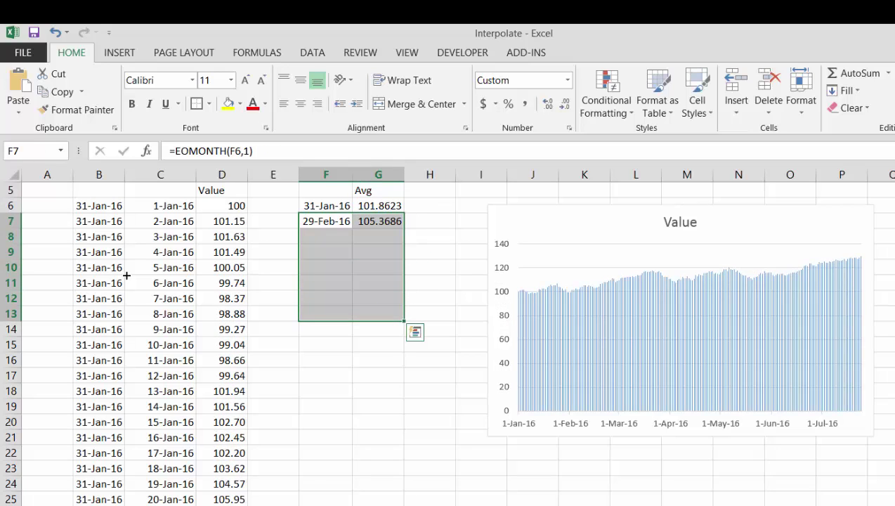
key(ctrl+d)
Clear the surplus August row in F13:G13 from the monthly average table.
key(Up)
key(Down)
key(Down)
key(Down)
key(Down)
key(Down)
key(Down)
key(Down)
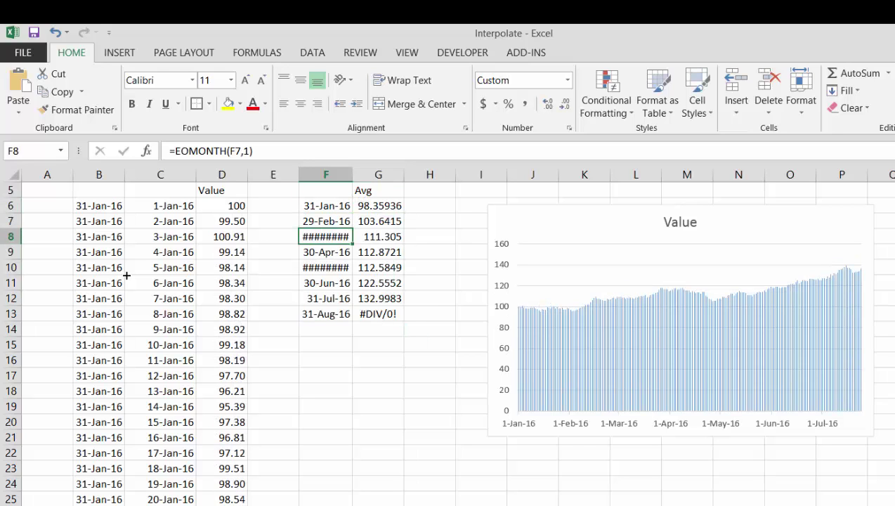
key(shift+Right)
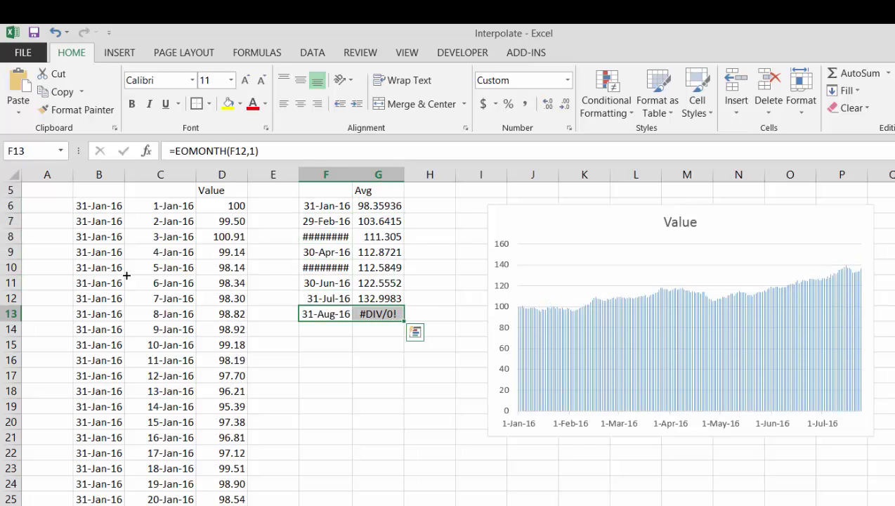
key(Delete)
Widen column F so that all month-end dates fit.
key(Up)
key(Up)
key(Up)
key(Up)
key(Up)
key(Up)
key(Up)
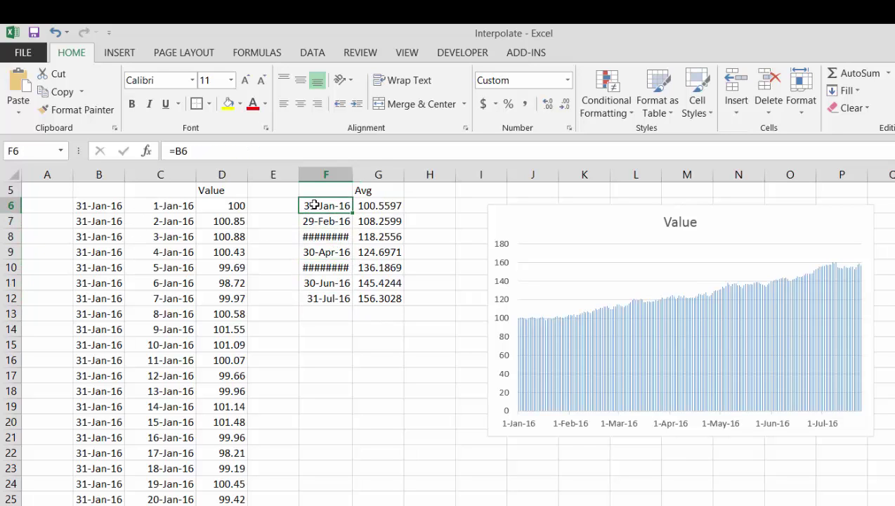
drag(351, 177, 365, 174)
Enter =LOOKUP(B6,F:F,G:G) in E6 and fill it down beside all the daily values.
key(Up)
key(Up)
key(Up)
key(Up)
key(Up)
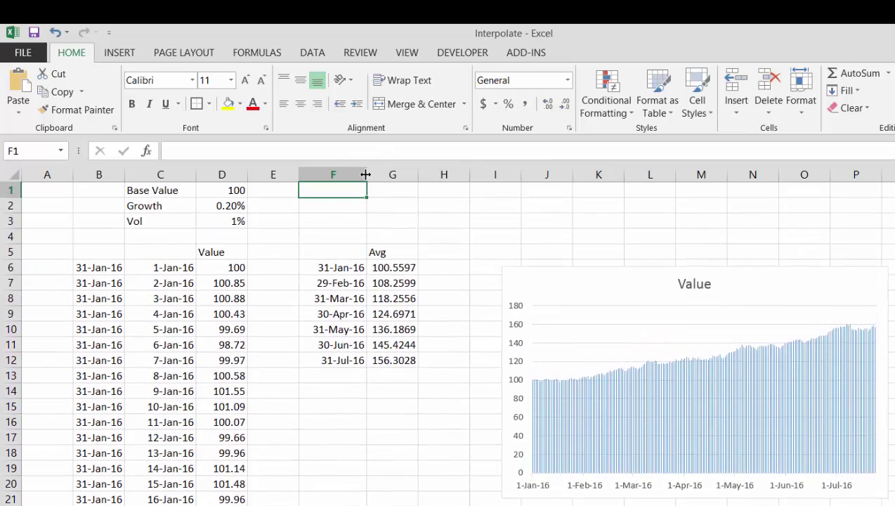
key(Down)
key(Down)
key(Down)
key(Down)
key(Down)
key(Down)
key(Left)
key(Up)
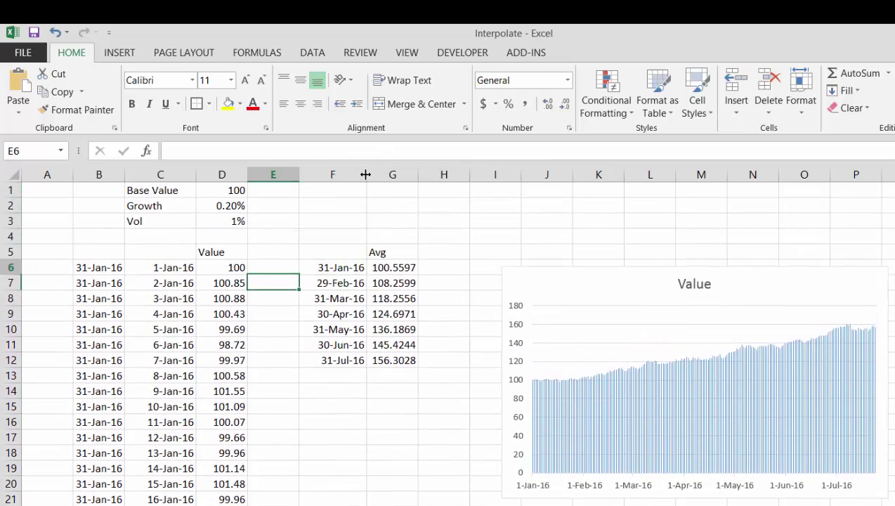
text(=loo)
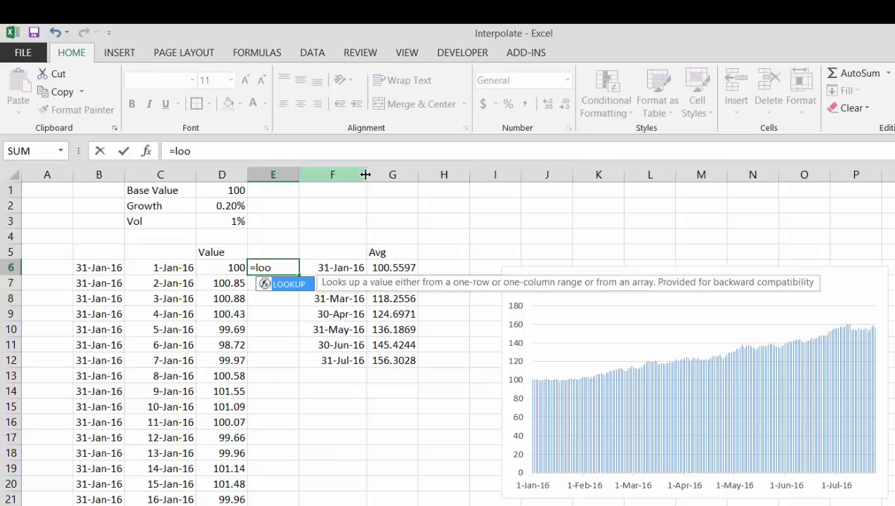
key(Tab)
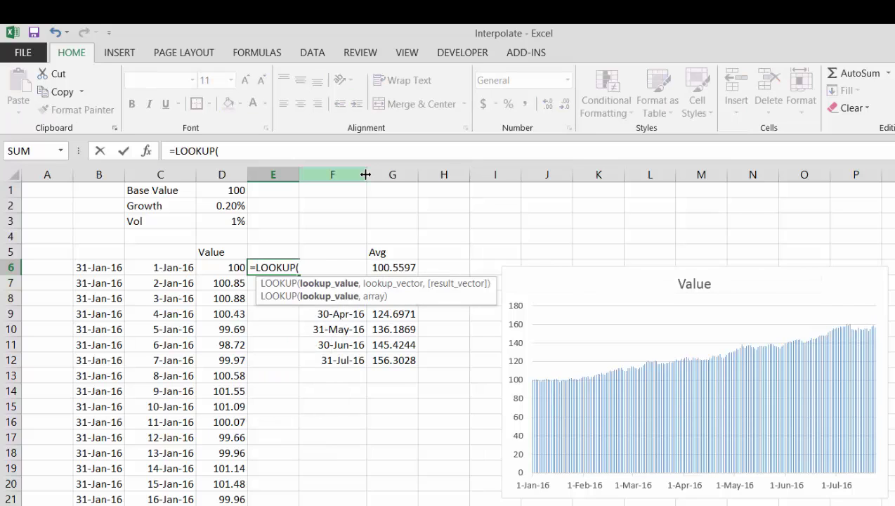
click(89, 267)
text(,)
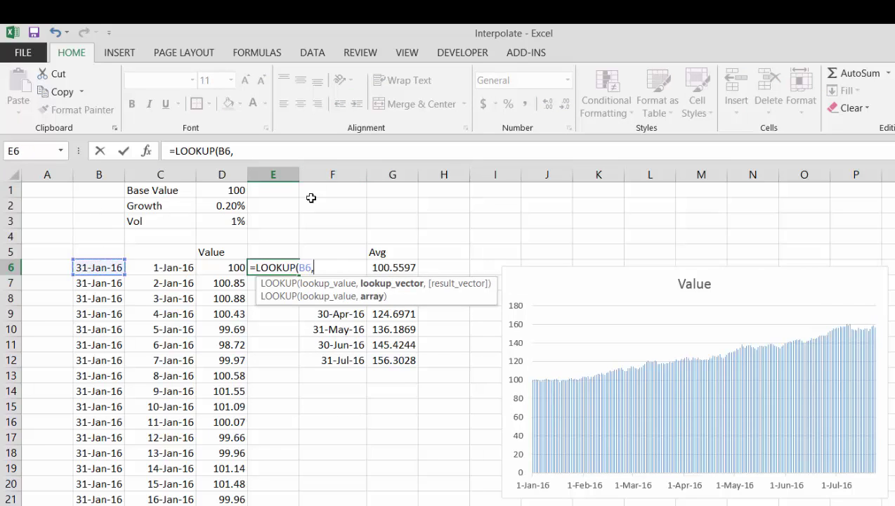
click(333, 173)
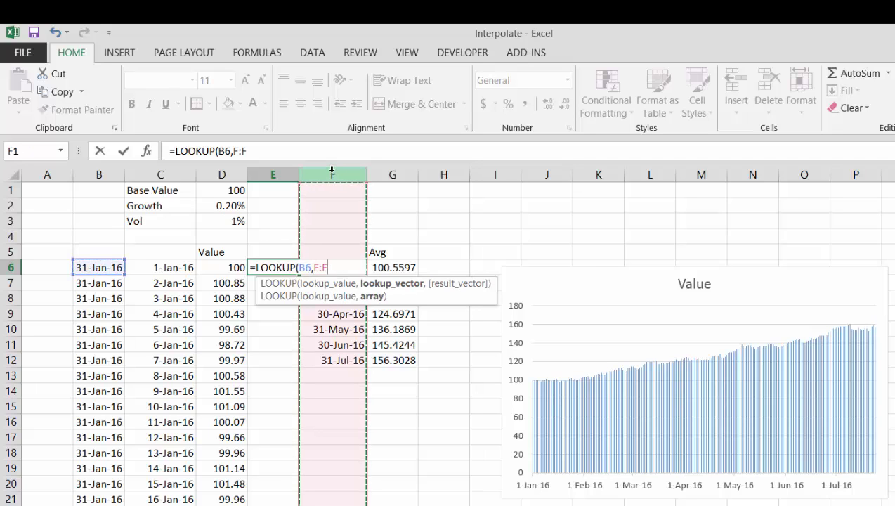
text(,)
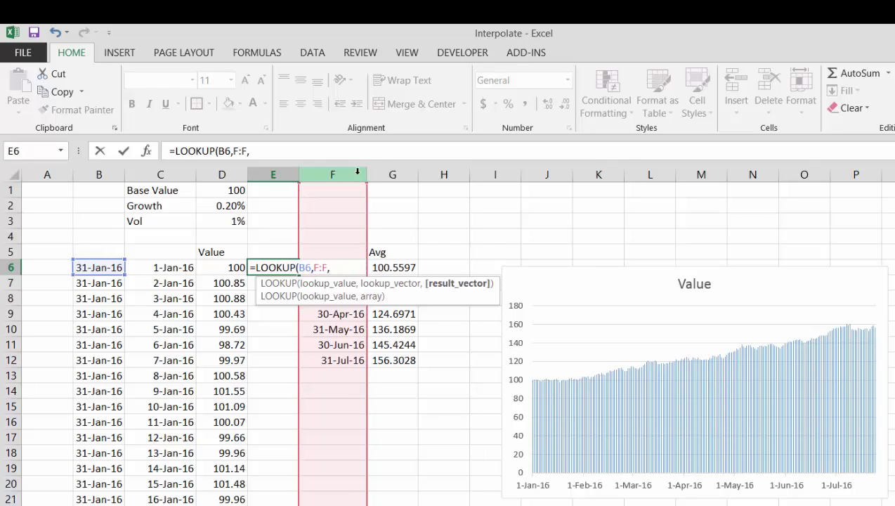
click(402, 175)
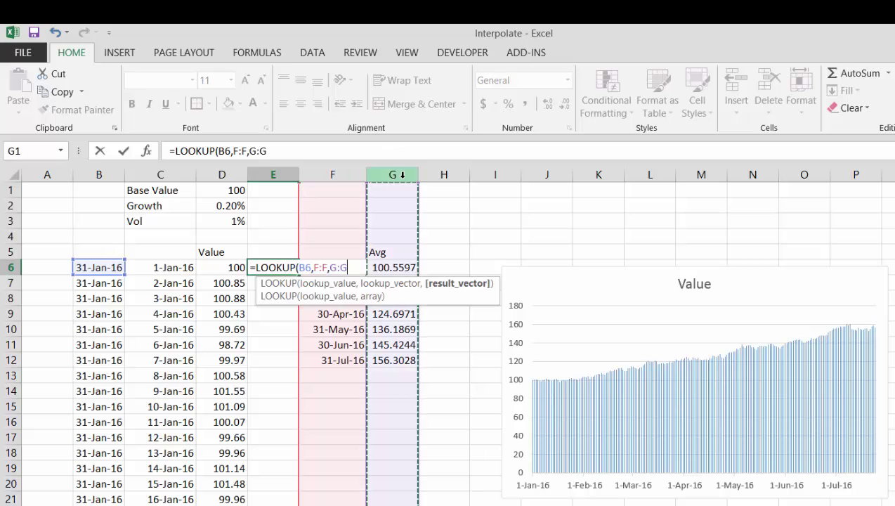
key(Return)
key(Up)
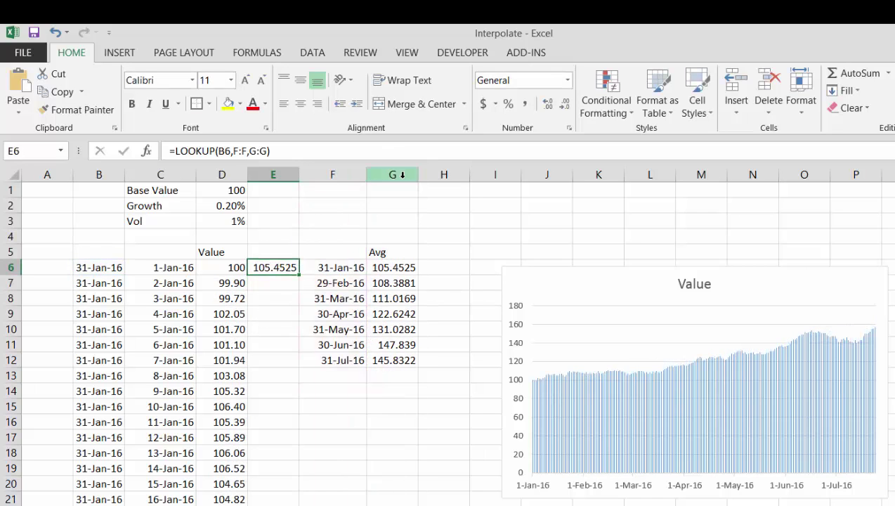
double_click(298, 274)
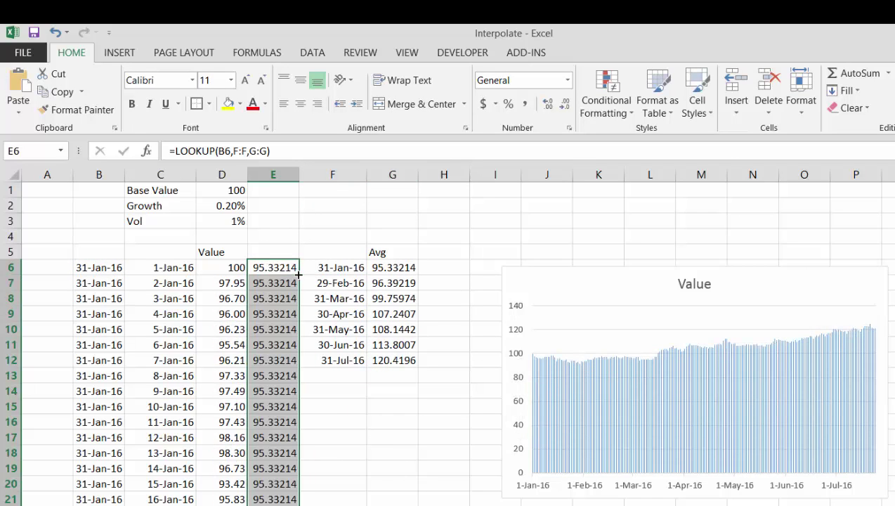
Set Vol to 3% and Growth to 0.50%.
key(Up)
key(Up)
key(Up)
key(Left)
text(3)
key(Return)
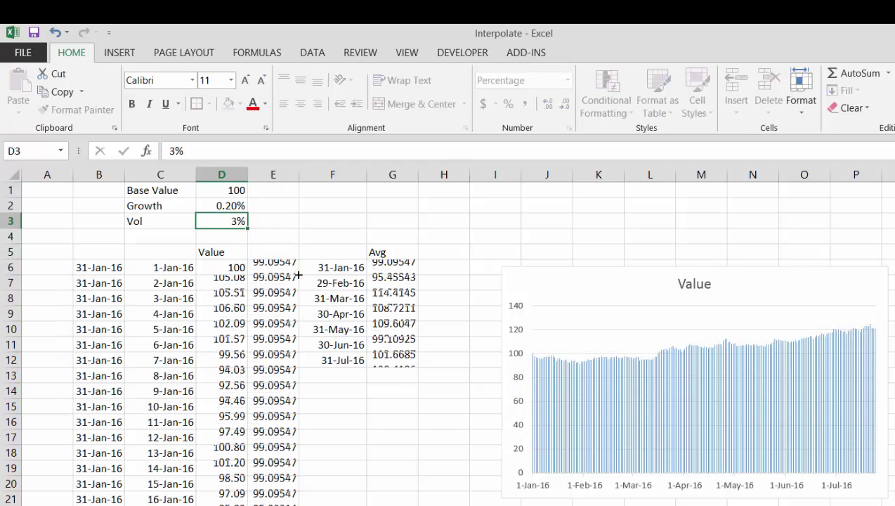
key(Up)
key(Up)
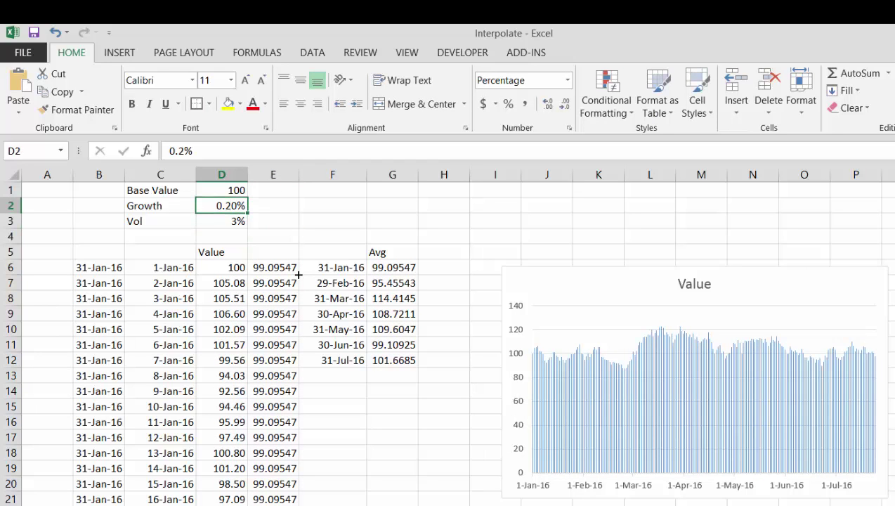
text(.5)
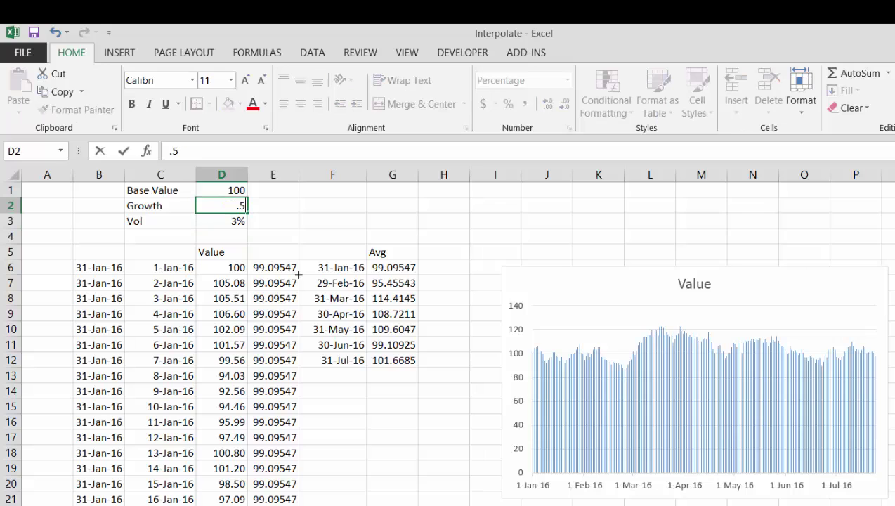
key(Return)
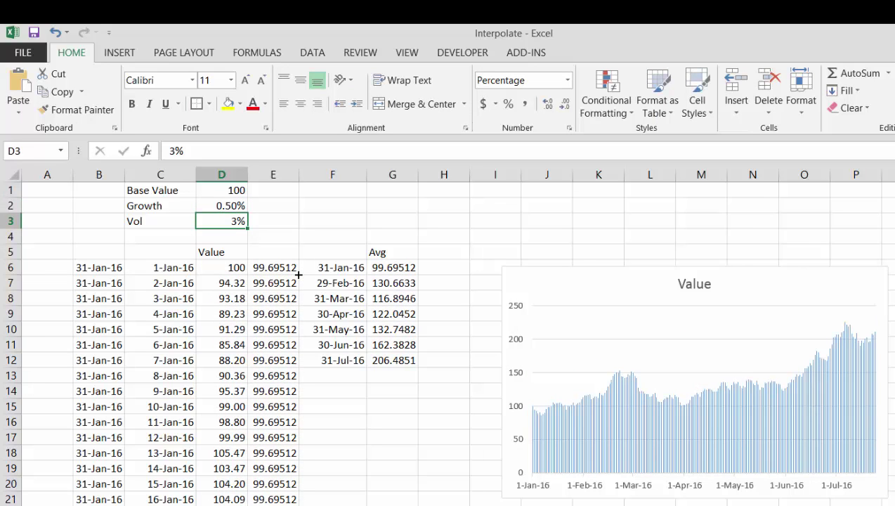
Add the header Avg in E5 above the looked-up averages.
key(Down)
key(Down)
key(Down)
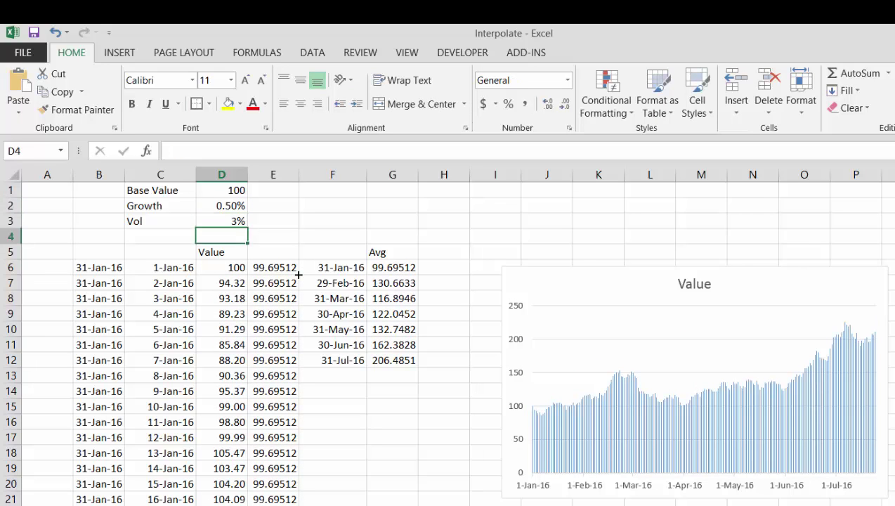
key(Left)
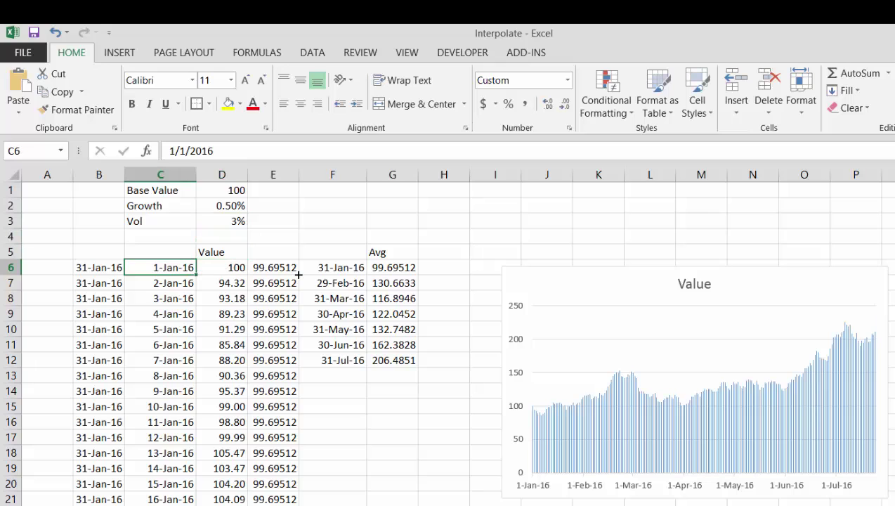
key(Up)
key(Right)
key(Right)
text(Avg)
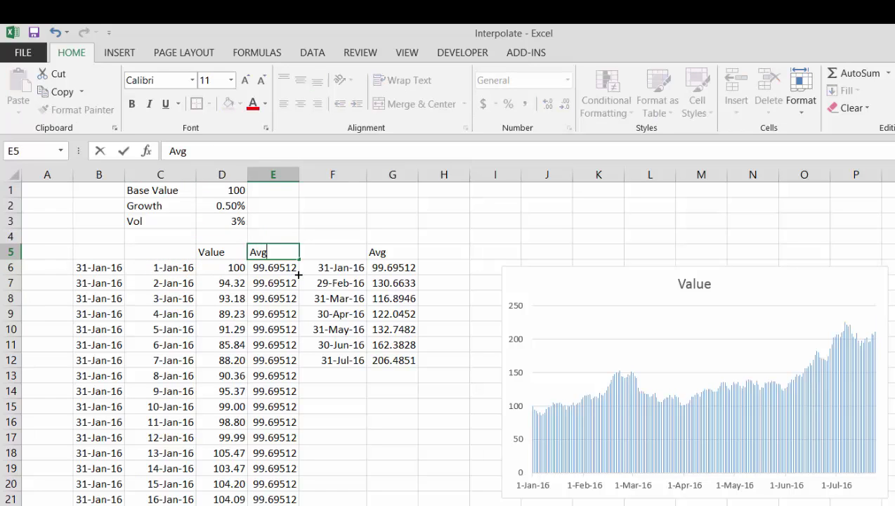
key(Return)
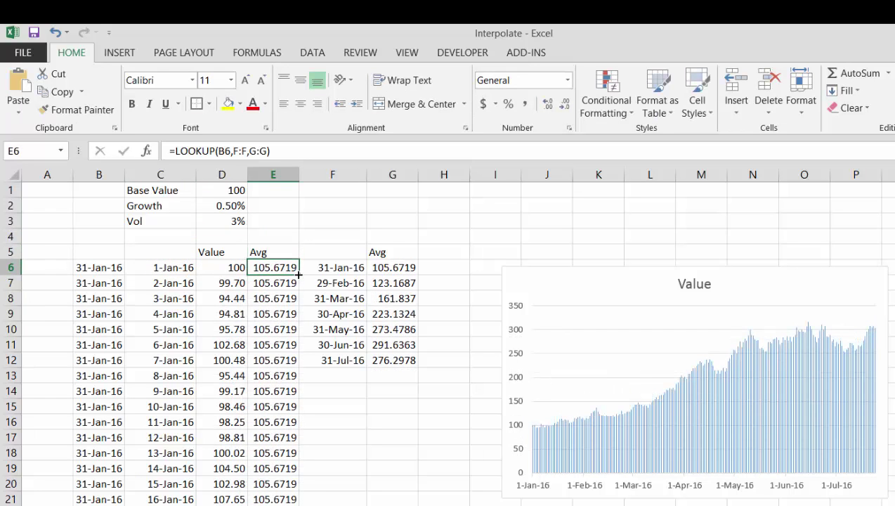
Insert two blank columns before column F, between the daily data and the monthly average table.
key(Left)
key(Right)
key(Right)
key(ctrl+space)
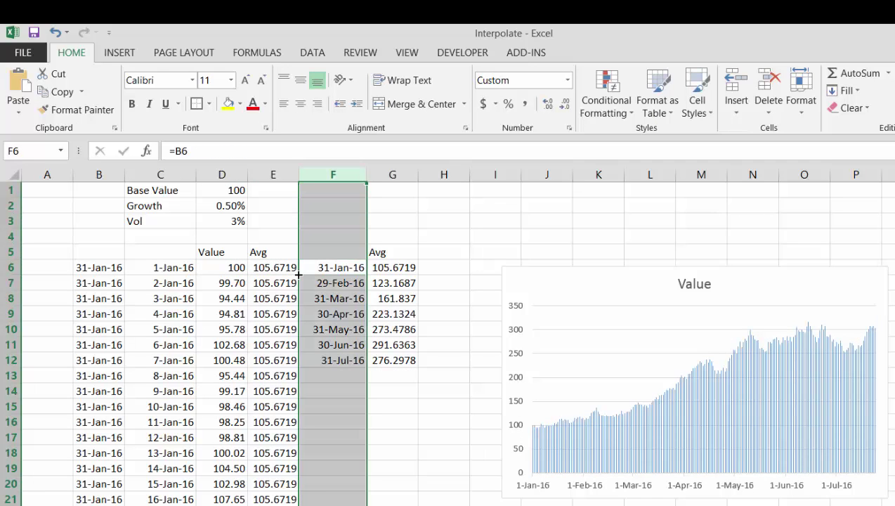
key(ctrl+plus)
key(ctrl+plus)
Create a default column chart from the month-end dates in B5:B211 and the Value and Avg data in D5:E211.
key(Left)
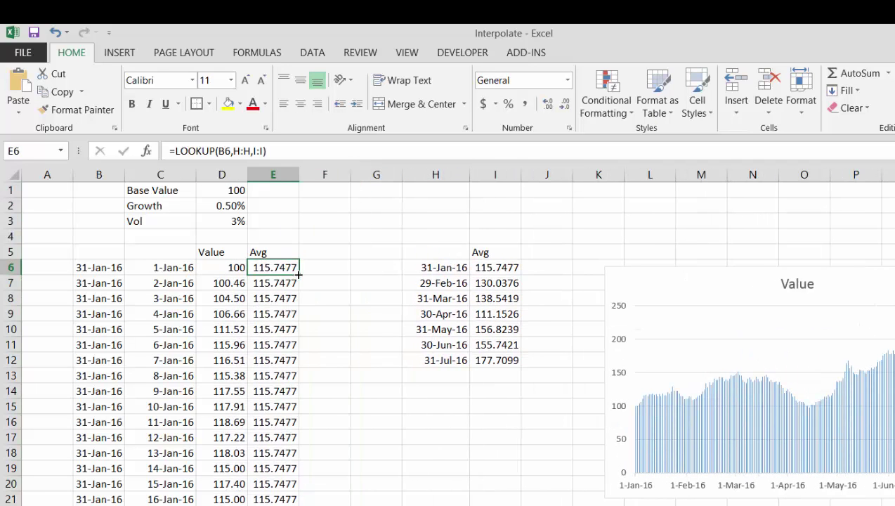
key(Left)
key(Left)
key(Left)
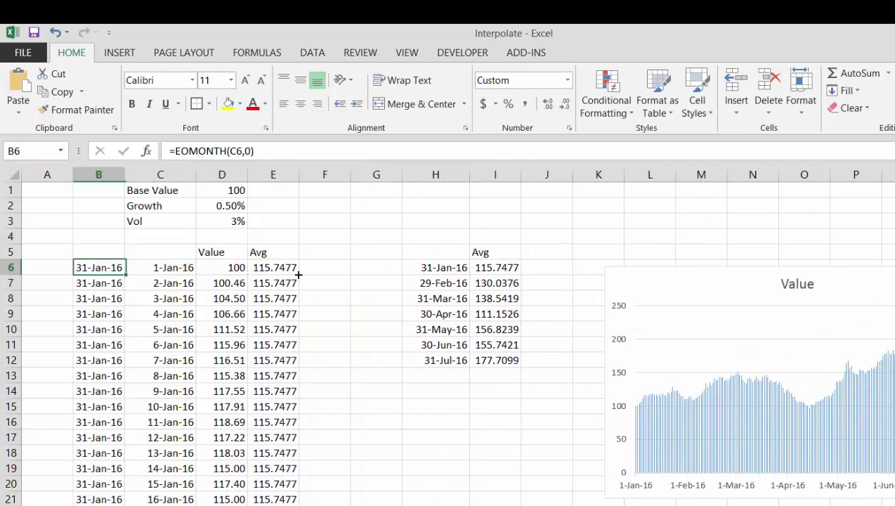
key(Up)
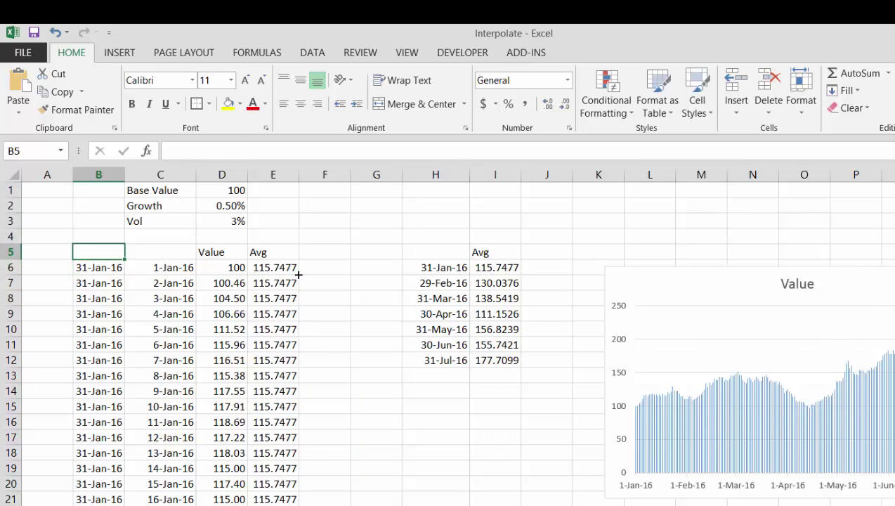
key(shift+Down)
key(ctrl+shift+Down)
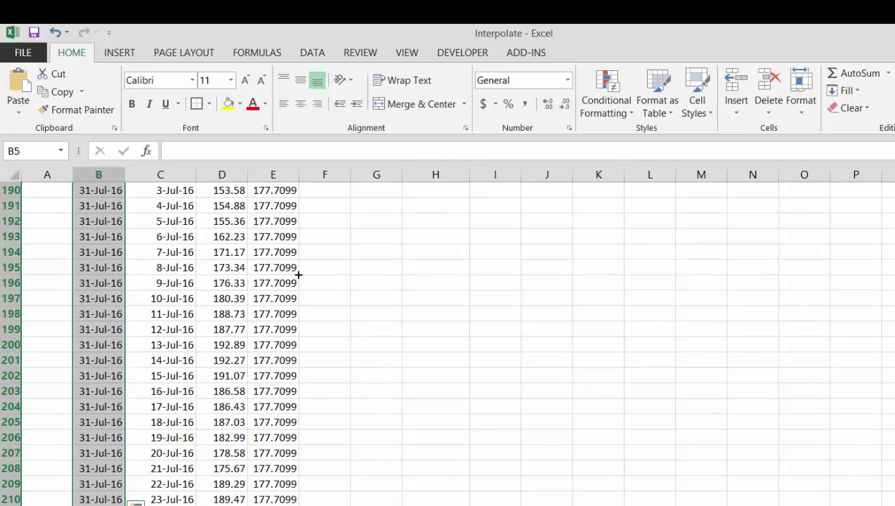
drag(229, 505, 265, 503)
key(ctrl+shift+Up)
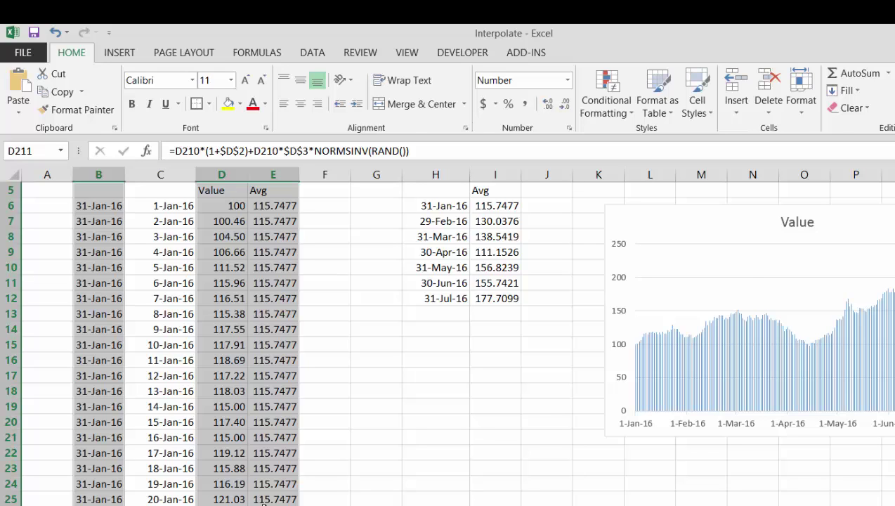
key(alt+F1)
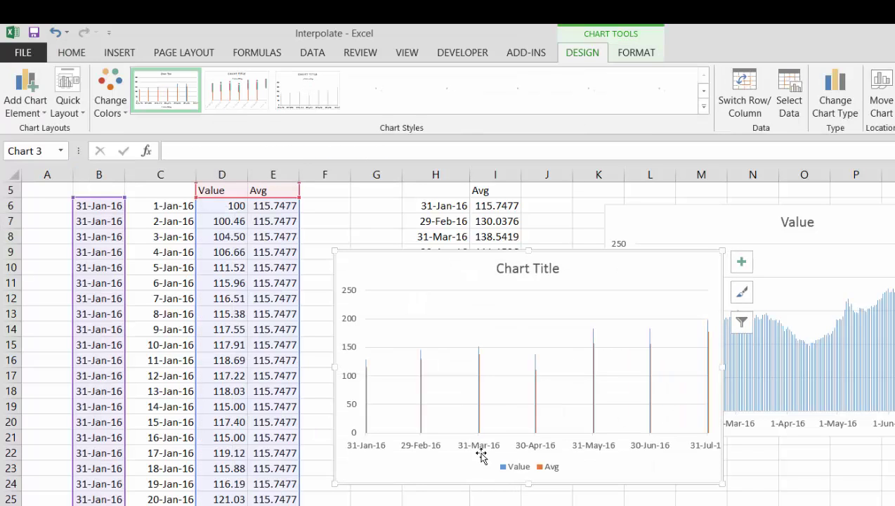
Set the new chart's horizontal axis type to Text axis.
right_click(483, 454)
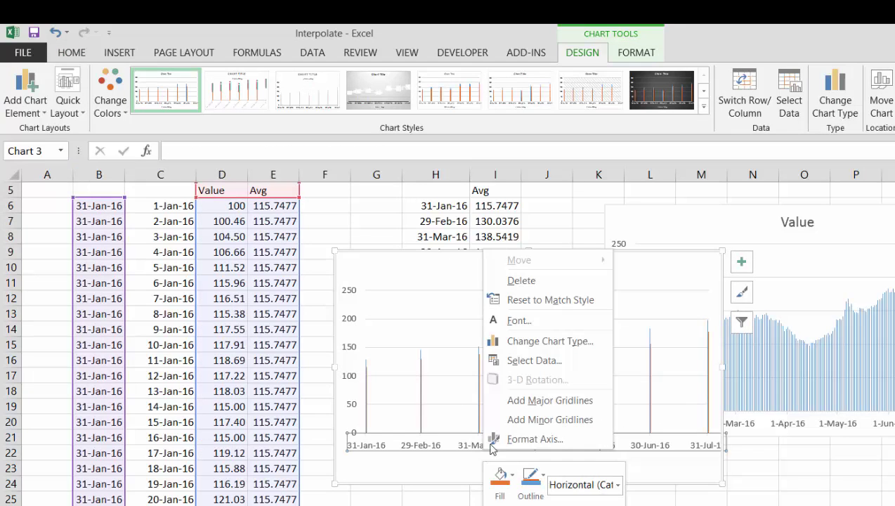
click(516, 440)
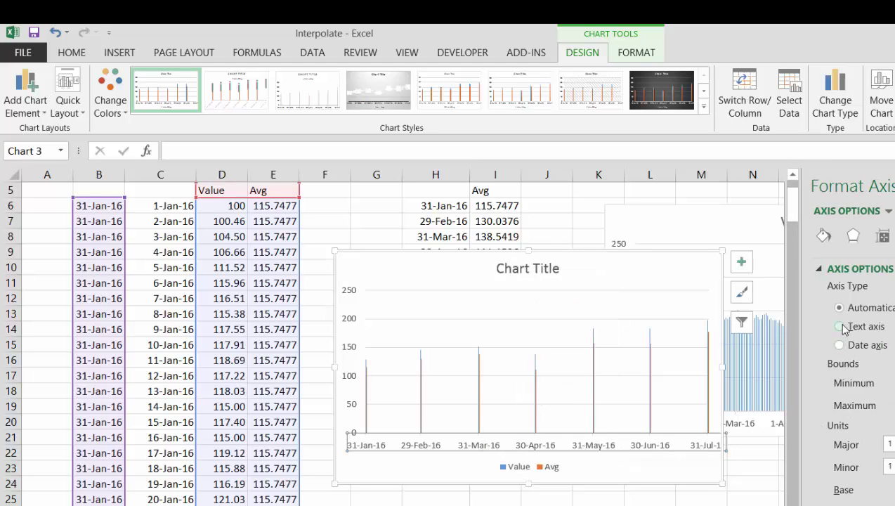
click(840, 326)
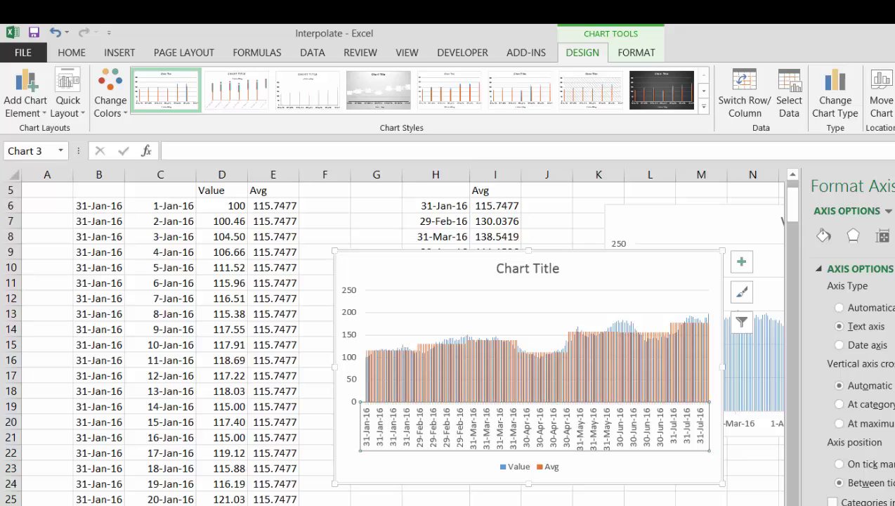
click(752, 505)
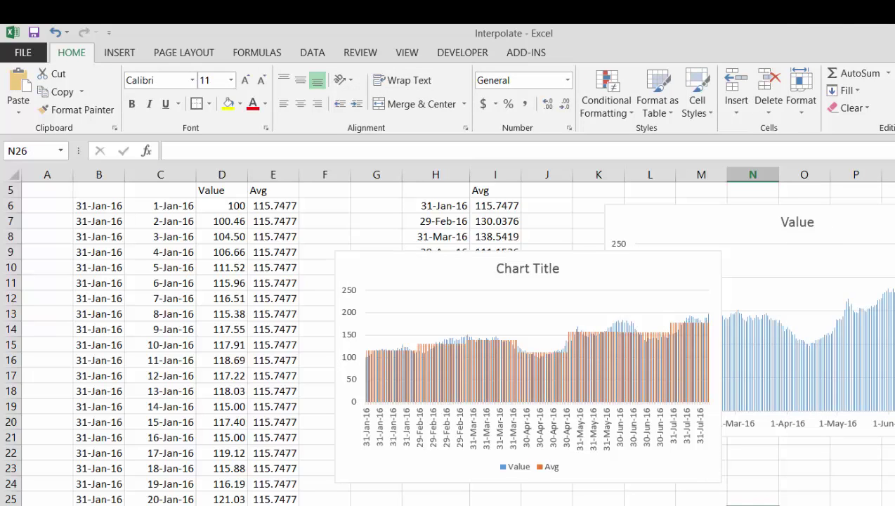
Change the Avg series to a Line in the combo chart, keeping Value as Clustered Column.
right_click(489, 383)
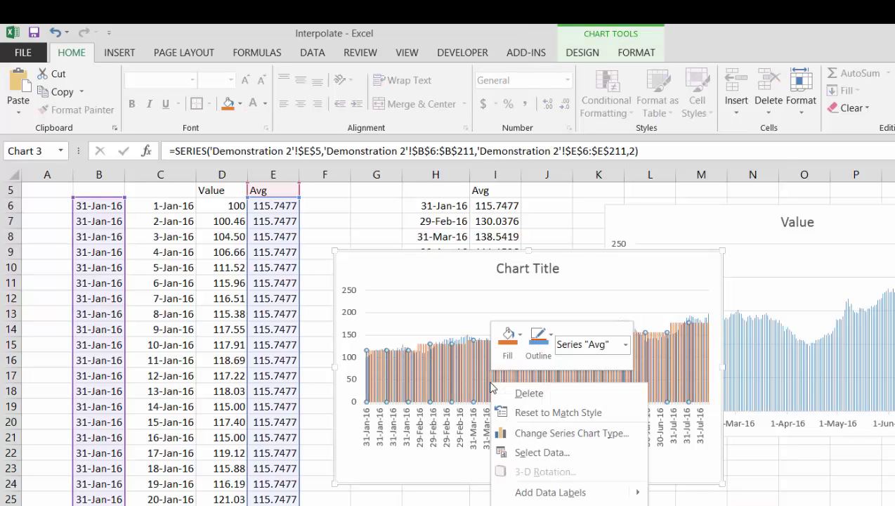
click(523, 433)
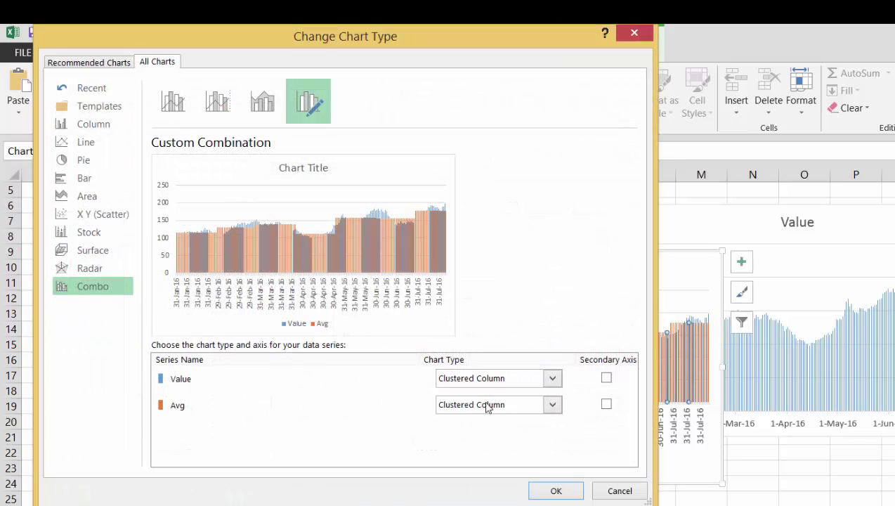
click(554, 404)
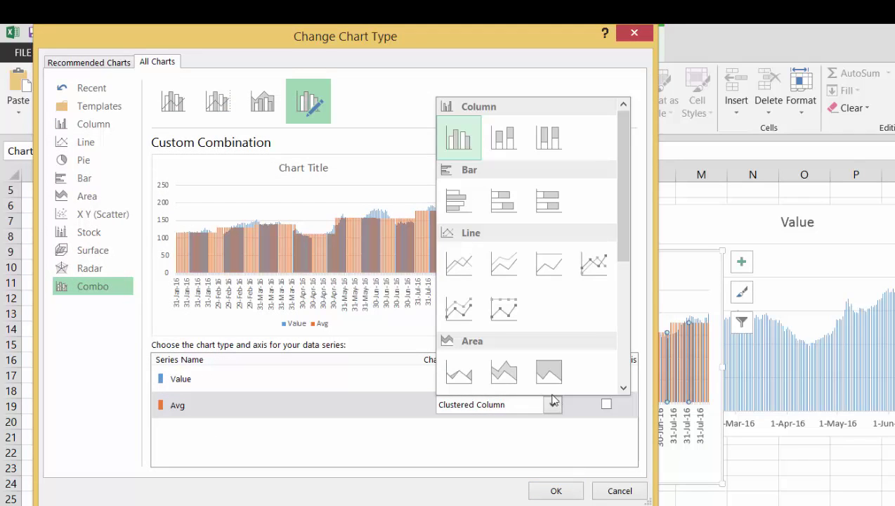
click(462, 266)
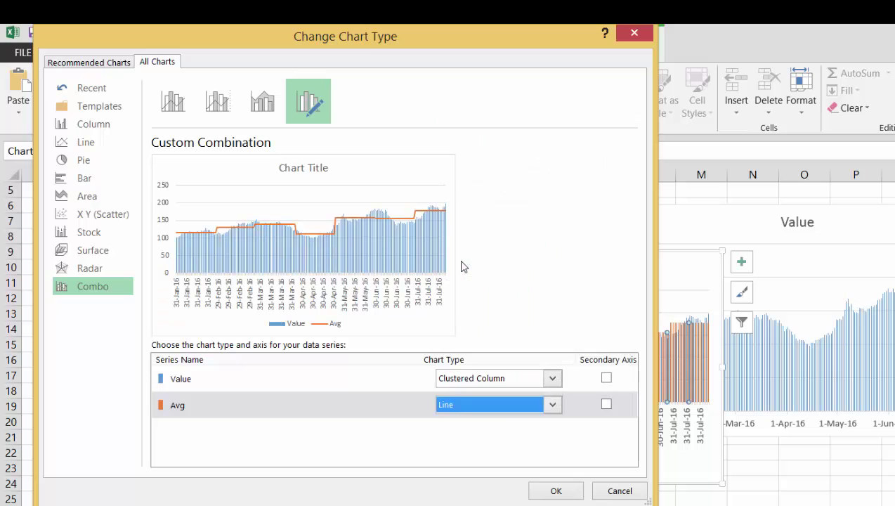
click(554, 491)
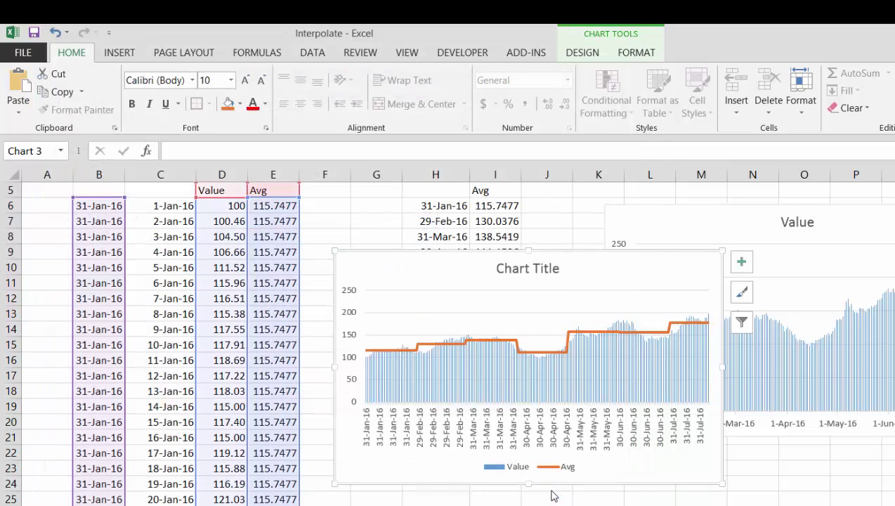
click(377, 505)
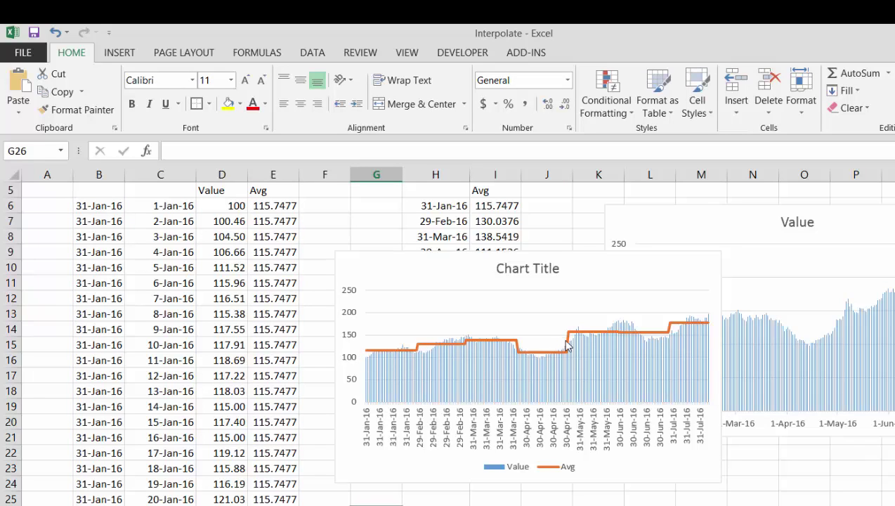
click(325, 454)
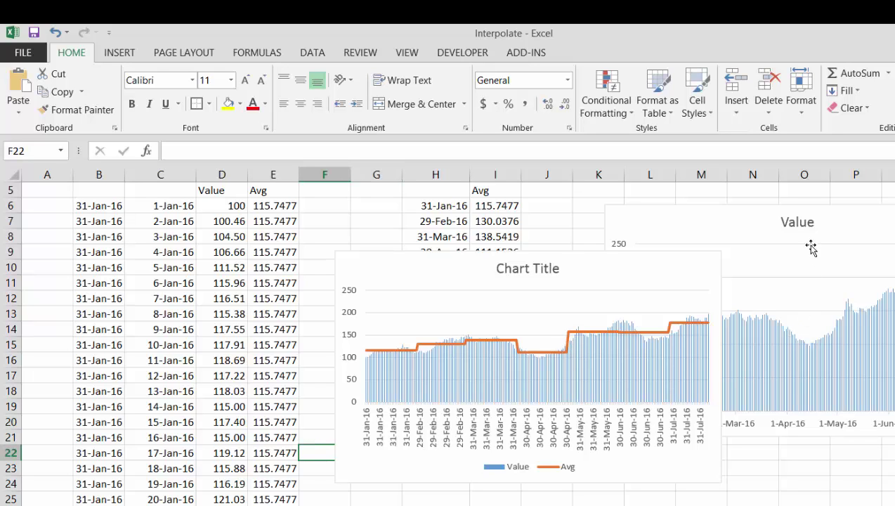
Move the older Value chart further right and the combo chart below the monthly average table.
drag(833, 214, 894, 248)
drag(587, 234, 894, 274)
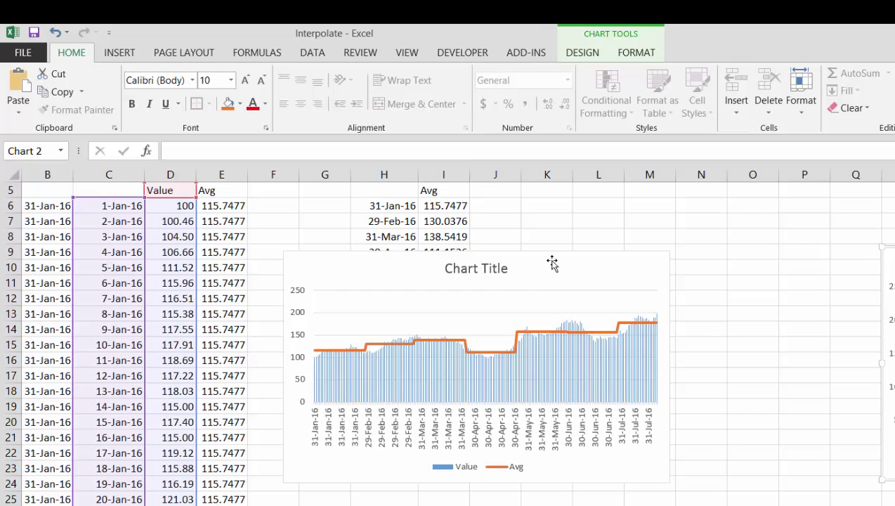
drag(551, 262, 715, 336)
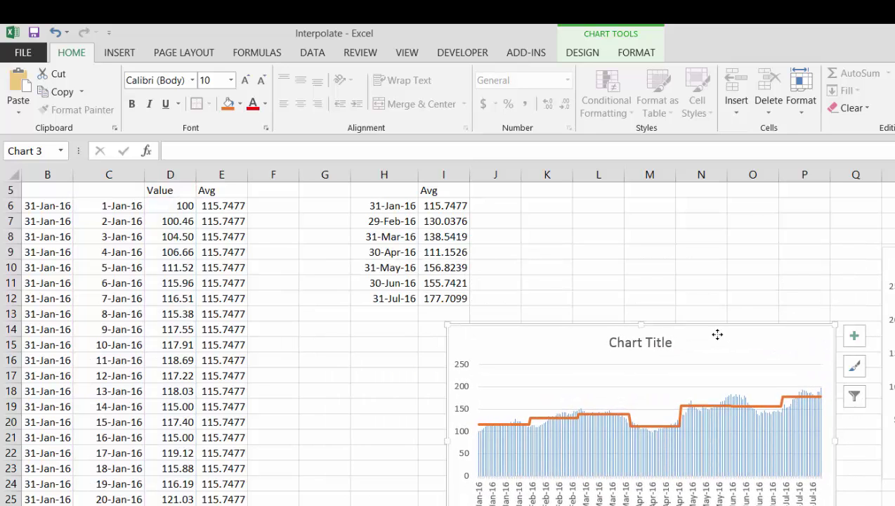
Add the header Moving in F5 beside the Avg header.
click(316, 231)
key(Up)
key(Up)
key(Up)
key(Up)
key(Up)
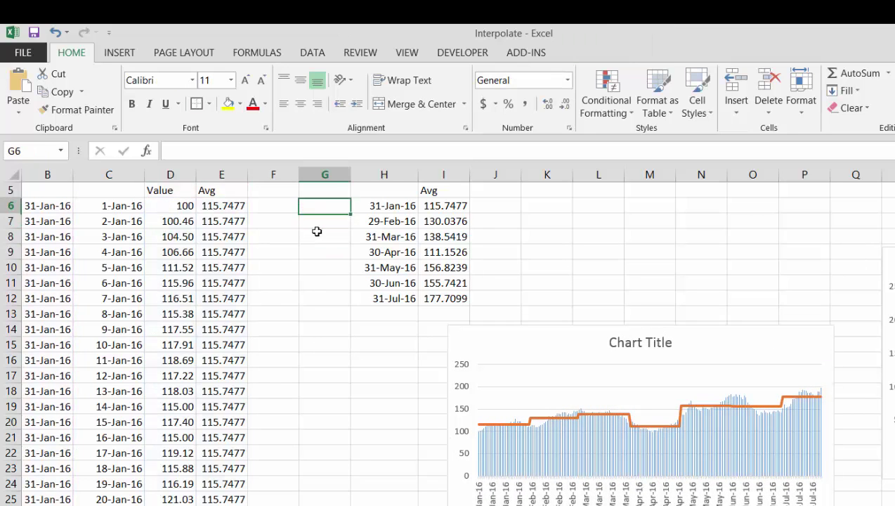
key(Down)
key(Down)
key(Down)
key(Left)
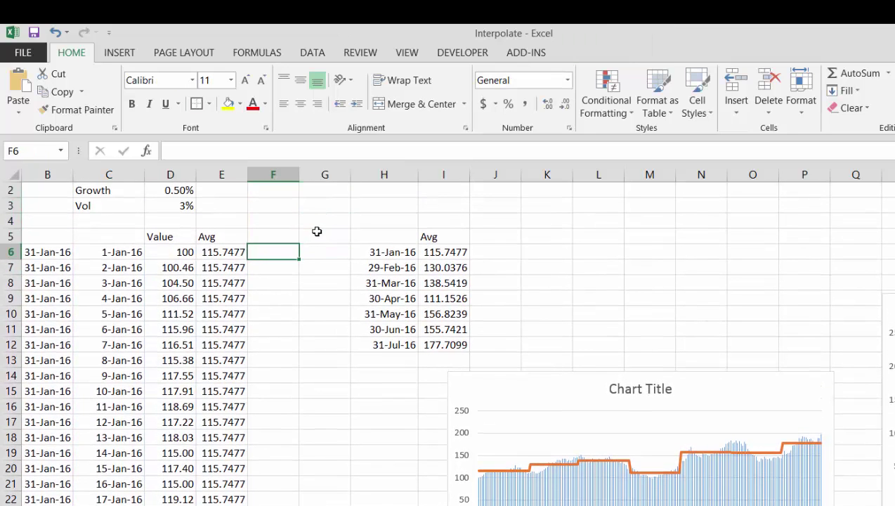
key(Left)
key(Up)
key(Right)
text(Moving)
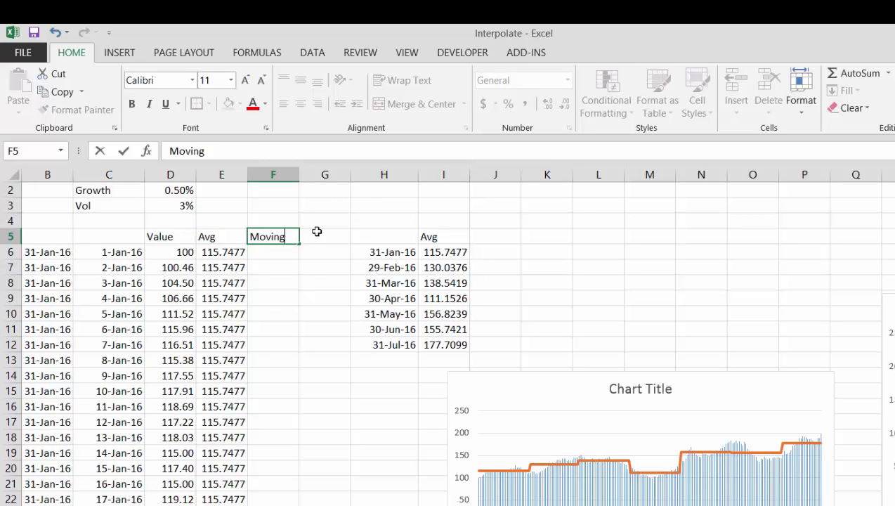
key(Return)
Start an interpolate_look_up formula in F6 and open its function arguments.
key(Left)
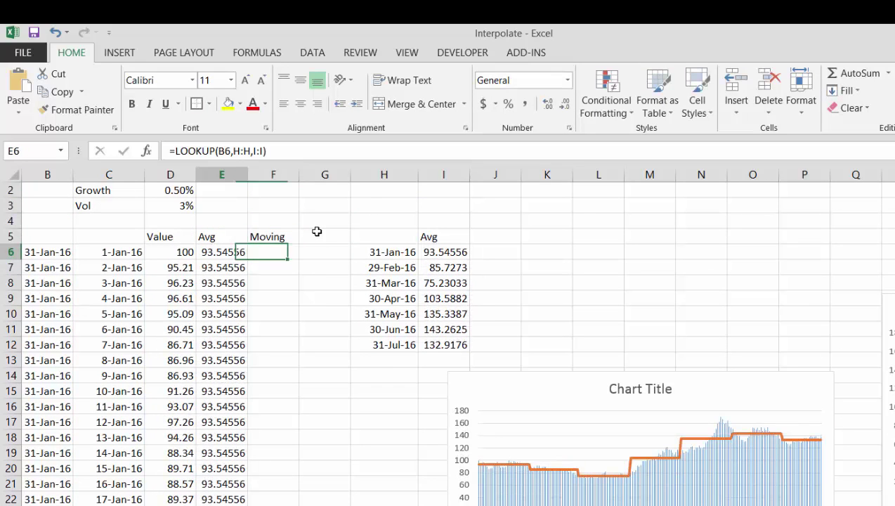
key(Right)
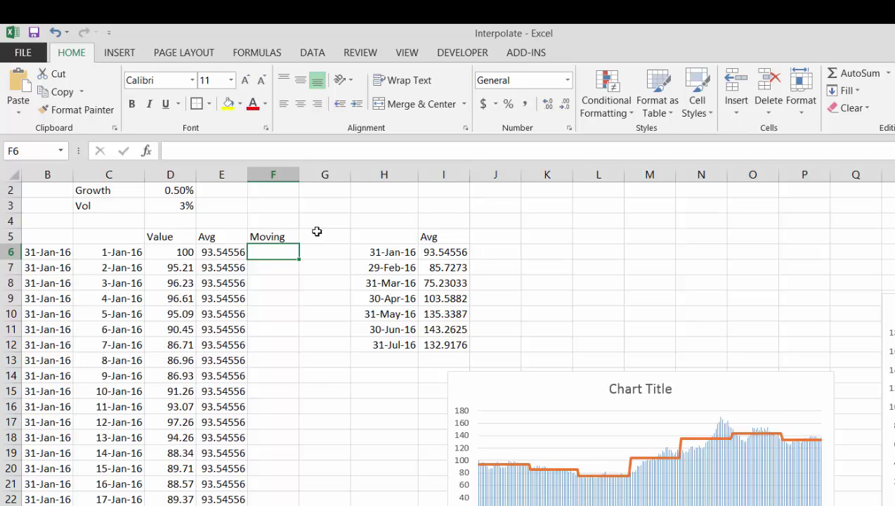
text(=loo)
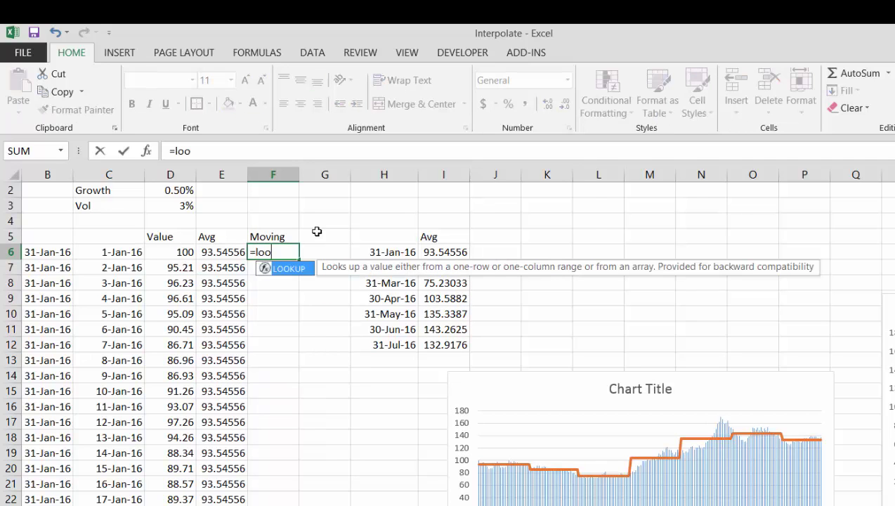
key(BackSpace)
key(Down)
key(Down)
key(Down)
key(Down)
key(Down)
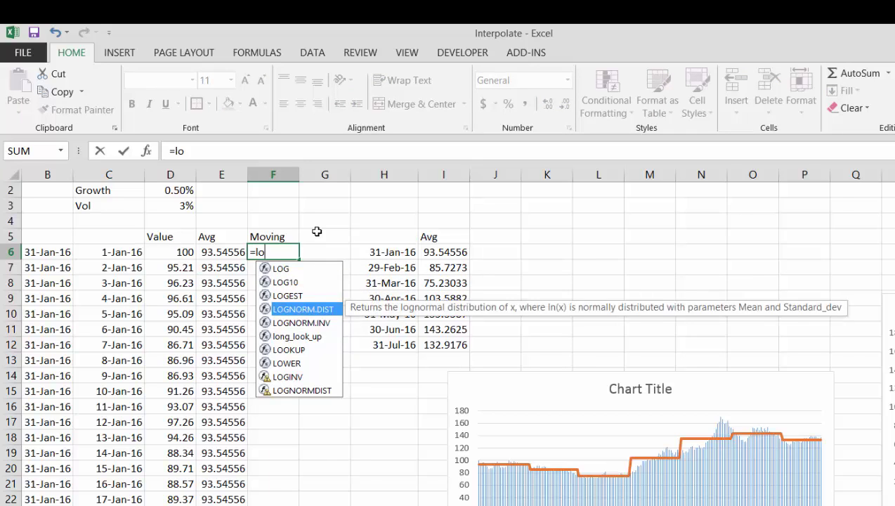
key(BackSpace)
text(in)
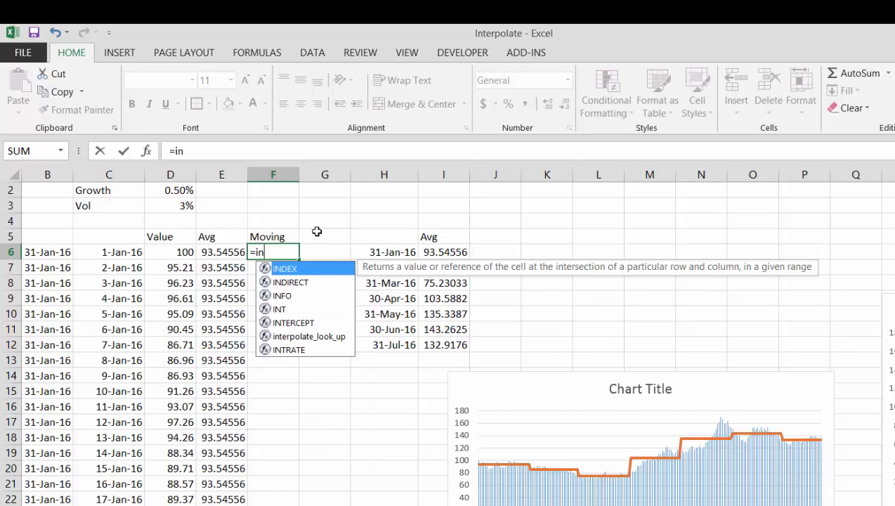
key(Down)
key(Down)
key(Down)
key(Down)
key(Down)
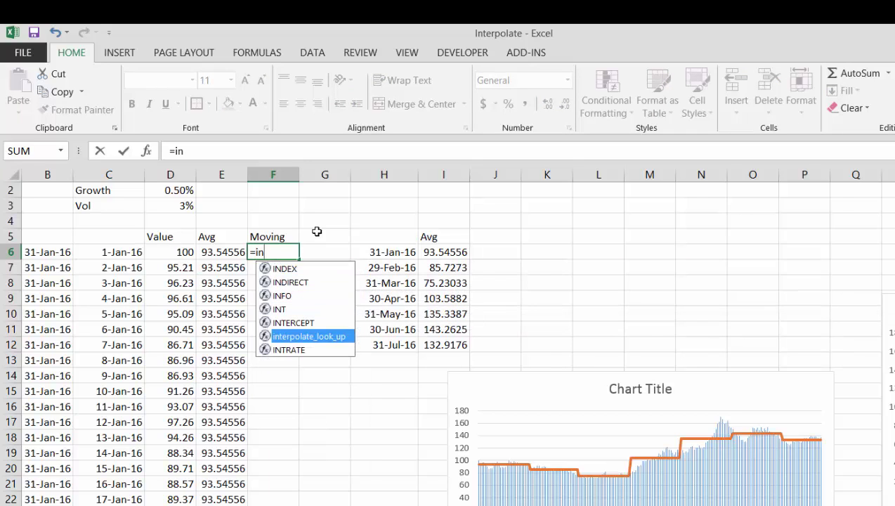
key(Tab)
key(ctrl+a)
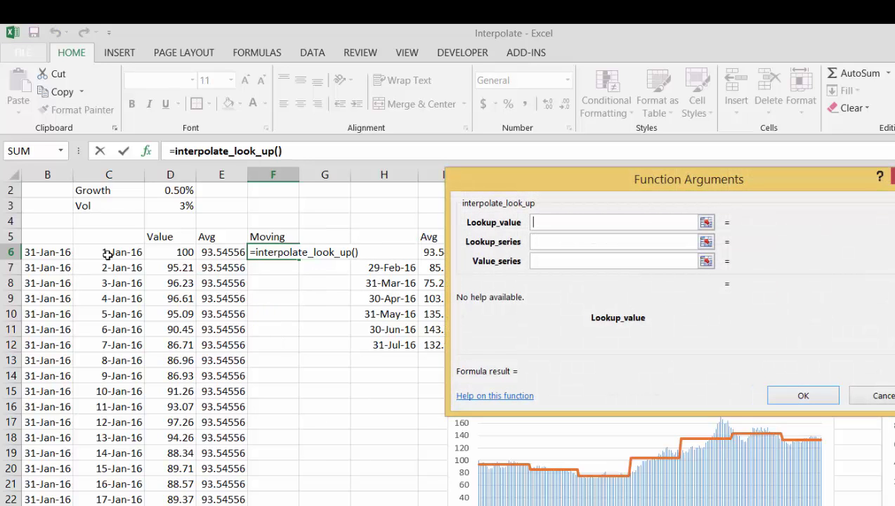
Complete the interpolate_look_up formula in F6 with lookup value B6, lookup series H:H and value series I:I.
click(48, 251)
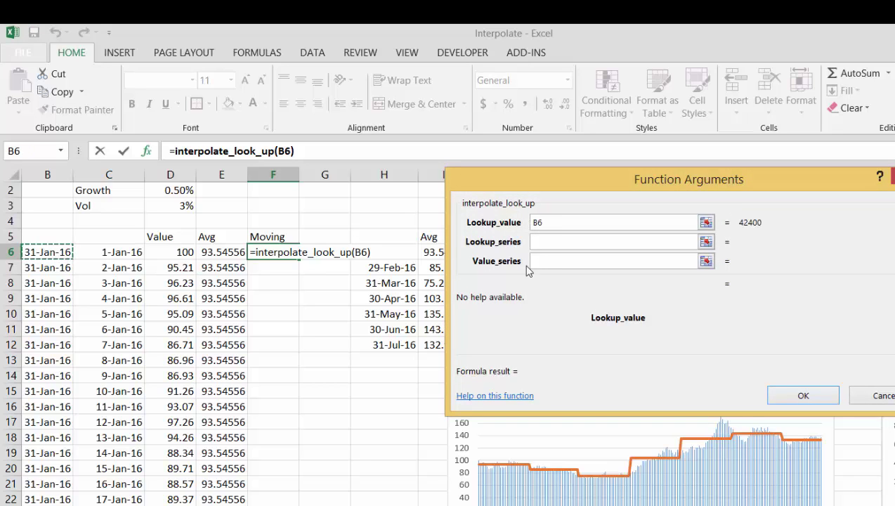
click(524, 241)
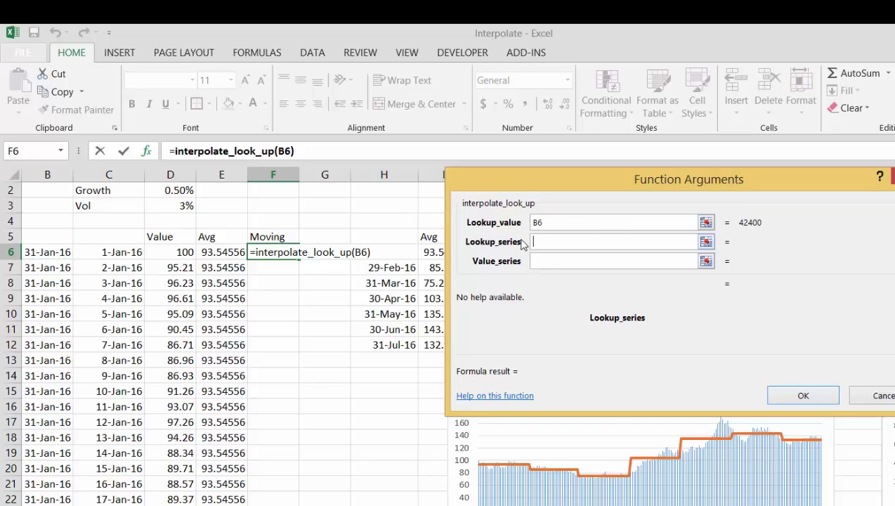
click(381, 174)
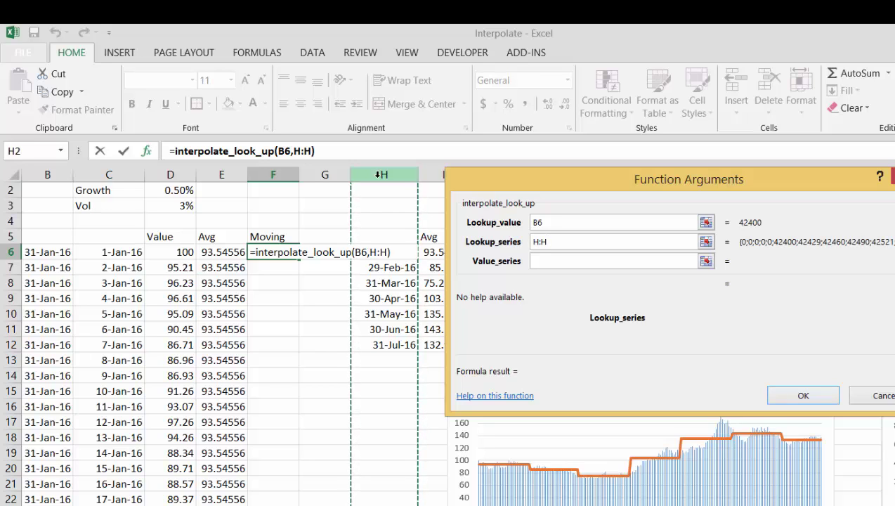
click(706, 260)
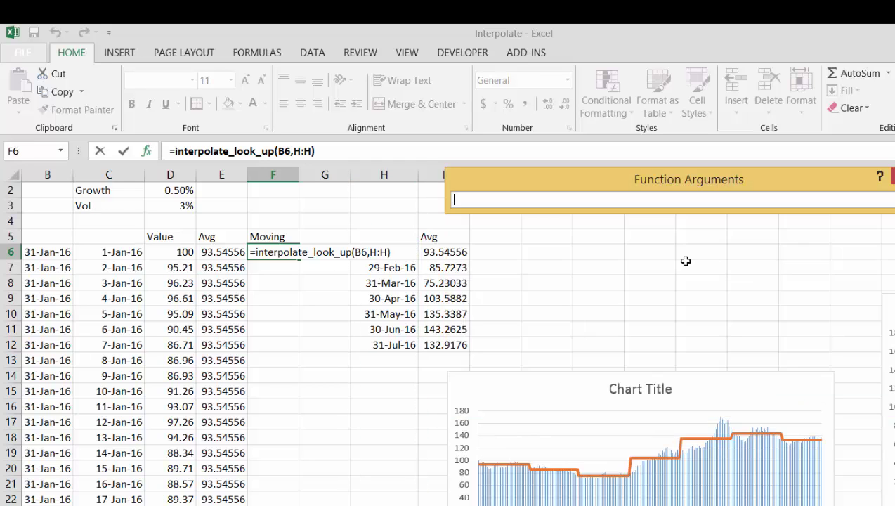
click(431, 173)
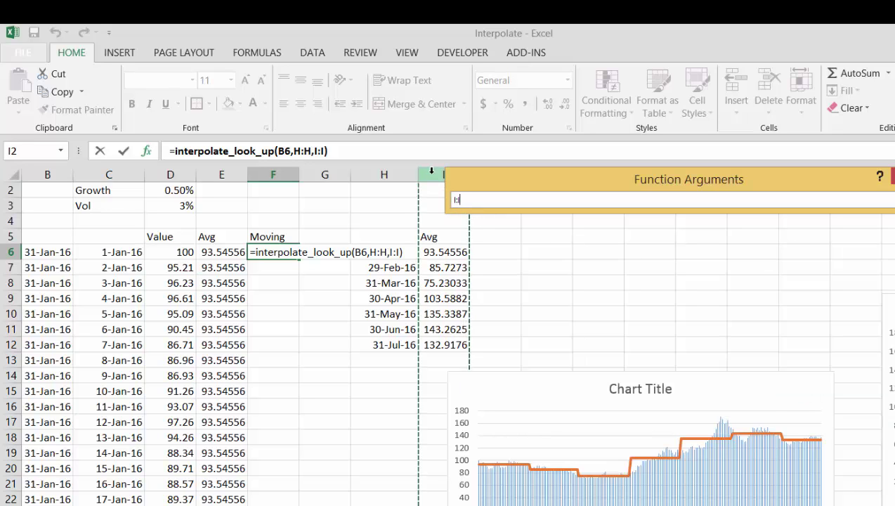
key(Return)
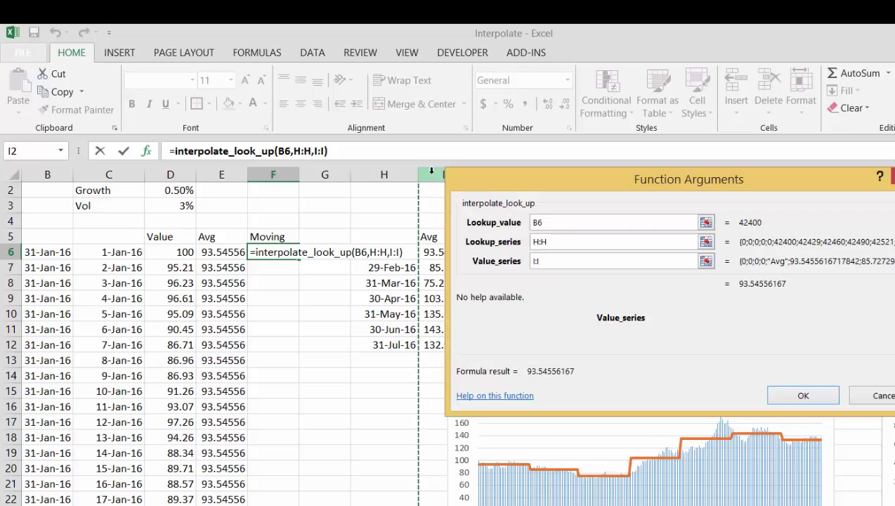
click(787, 395)
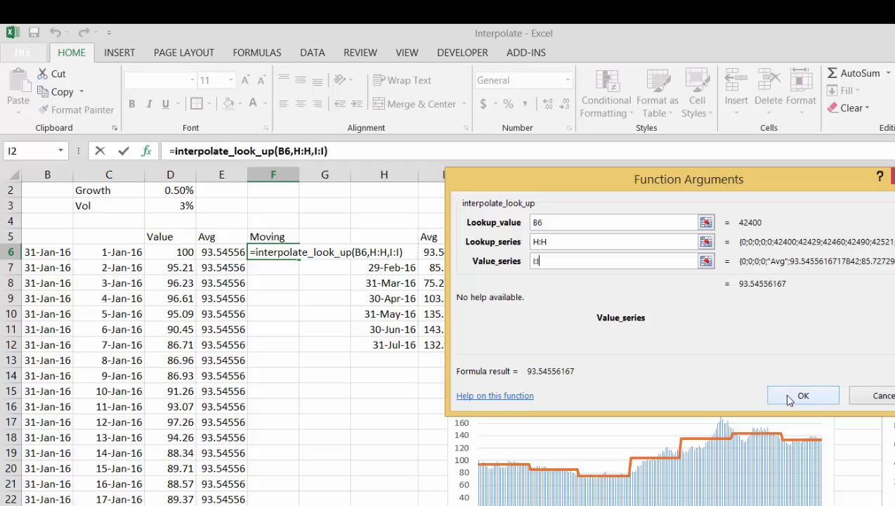
Fill the F6 interpolate_look_up formula down the Moving column alongside the daily data.
key(Down)
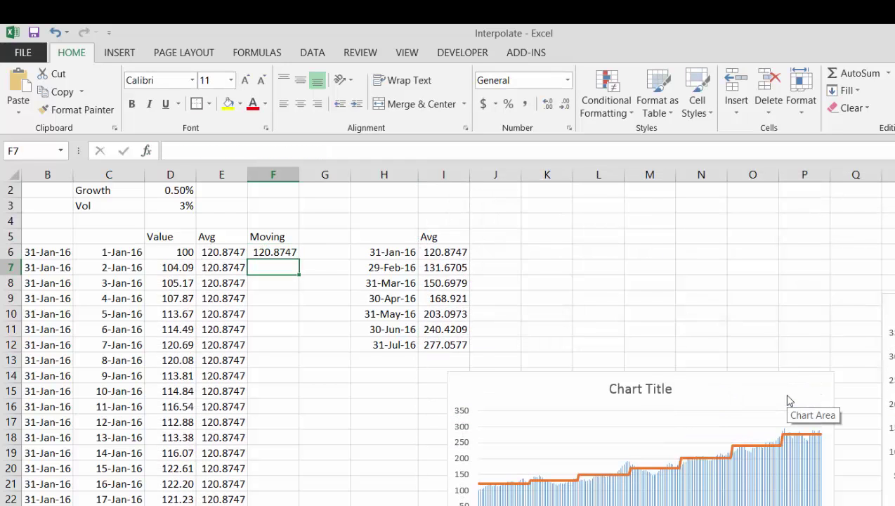
key(Up)
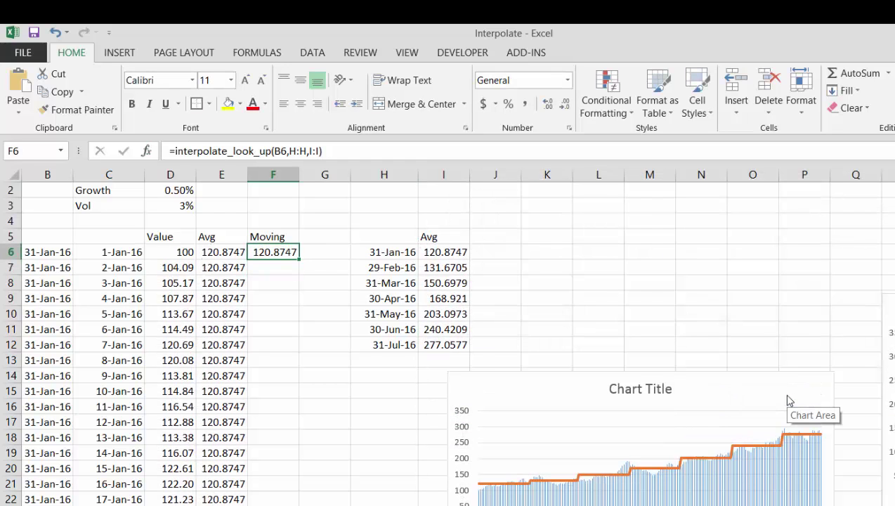
double_click(301, 259)
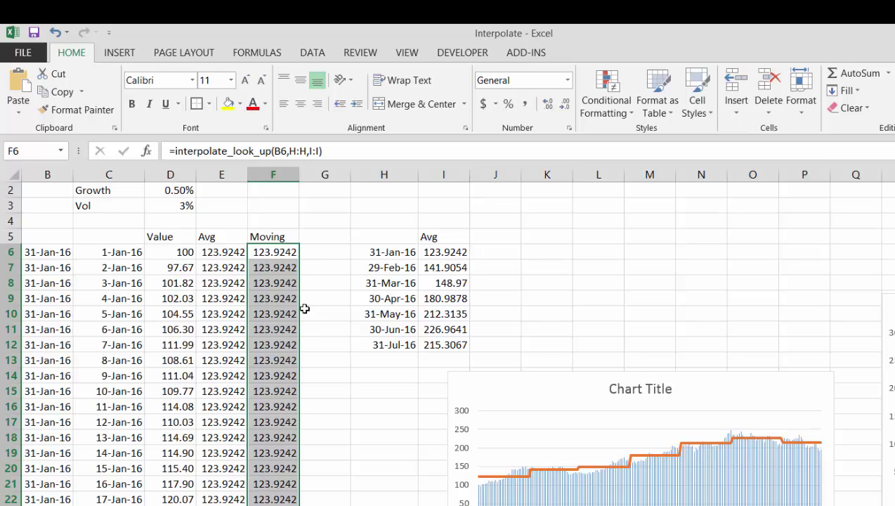
Examine the Moving column down through the months against the Avg column.
key(Down)
key(Down)
key(Down)
key(Down)
key(Down)
key(Down)
key(Down)
key(Down)
key(Down)
key(Down)
key(Down)
key(Down)
key(Down)
key(Down)
key(Down)
key(Down)
key(Down)
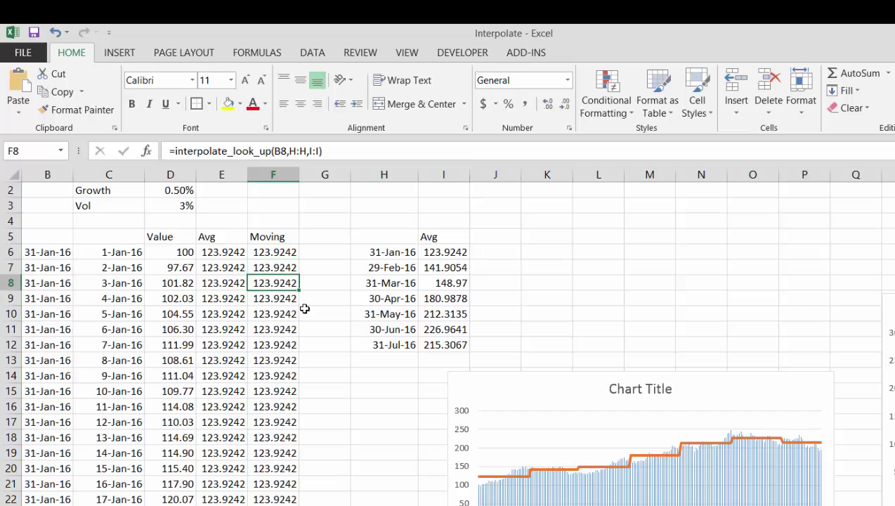
key(Page_Down)
key(Page_Down)
key(Page_Down)
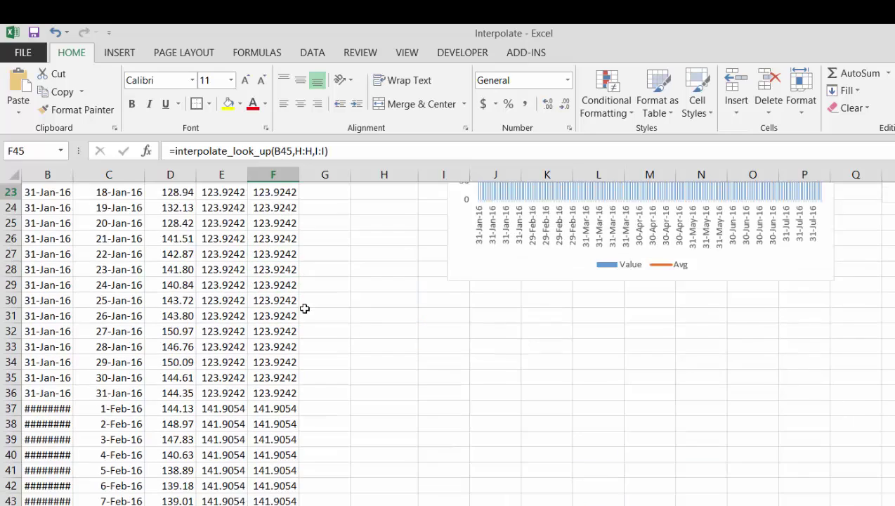
key(Page_Down)
key(Page_Down)
key(Page_Down)
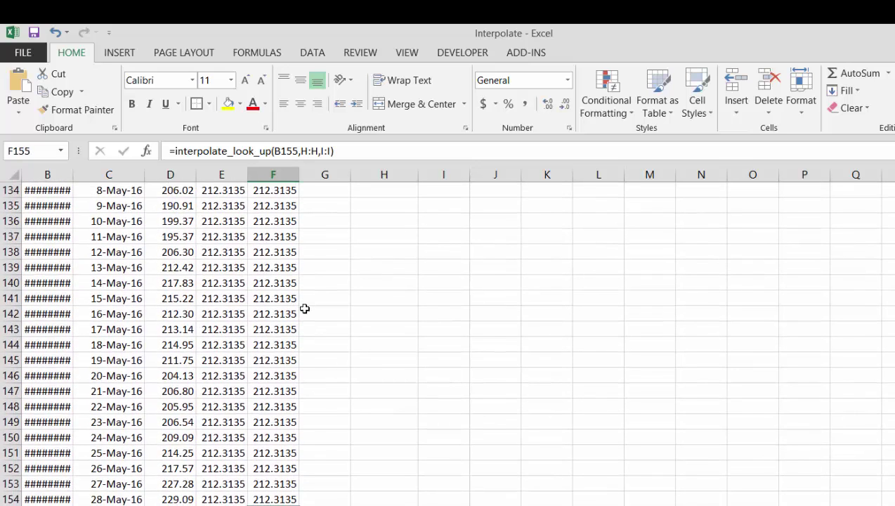
key(F10)
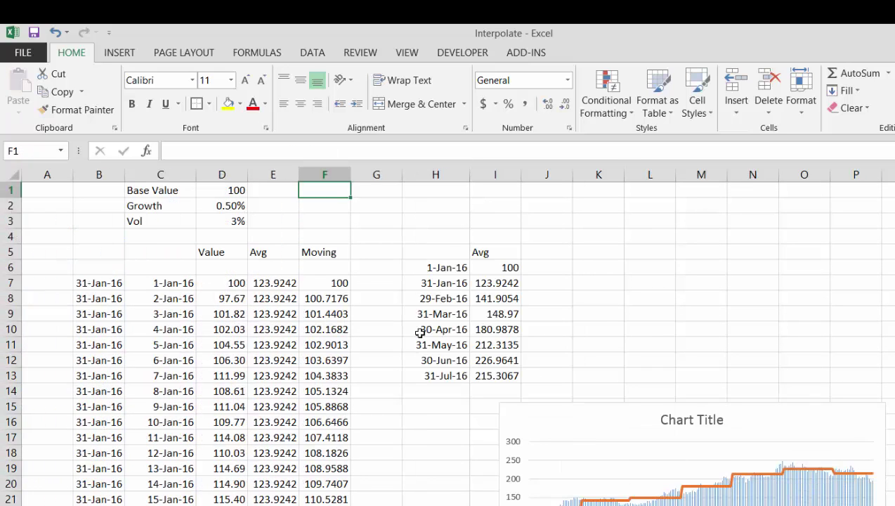
Inspect the interpolate_look_up formula in F7 and the 1-Jan-16 starting row of the monthly average table.
click(325, 281)
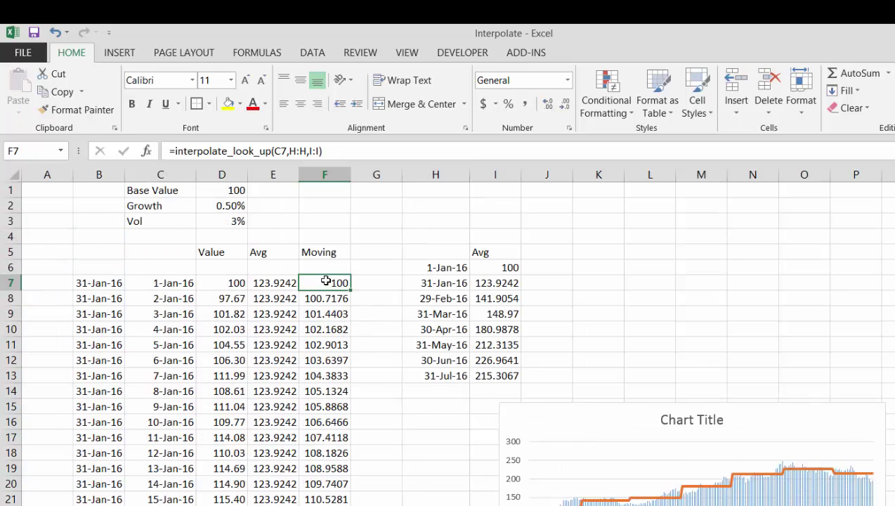
key(F2)
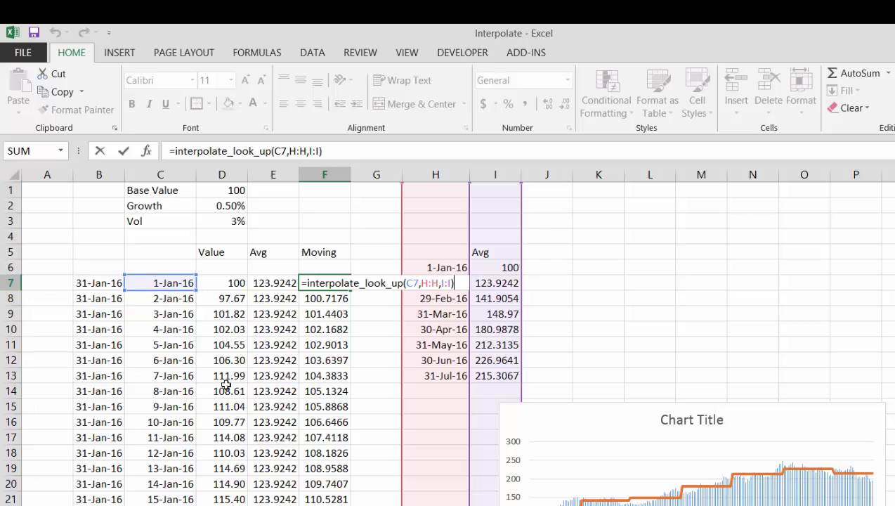
key(Return)
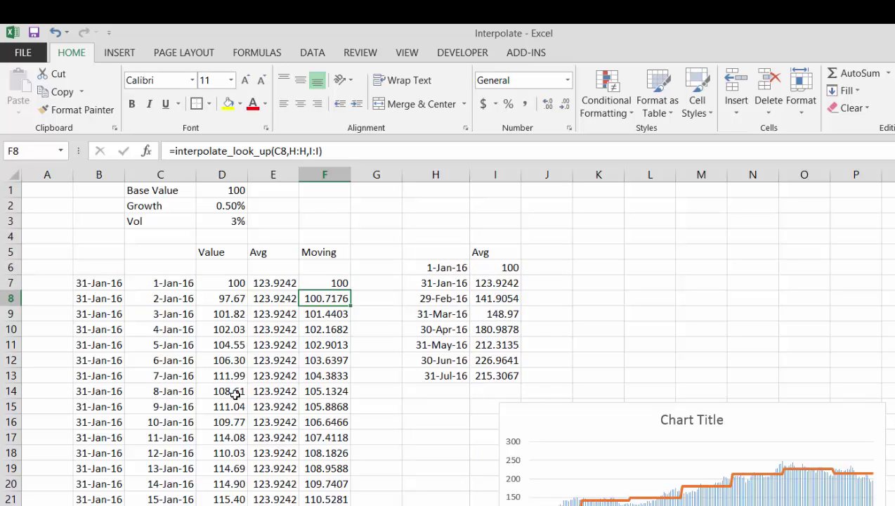
key(Up)
key(Right)
key(Right)
key(Right)
key(Up)
key(Left)
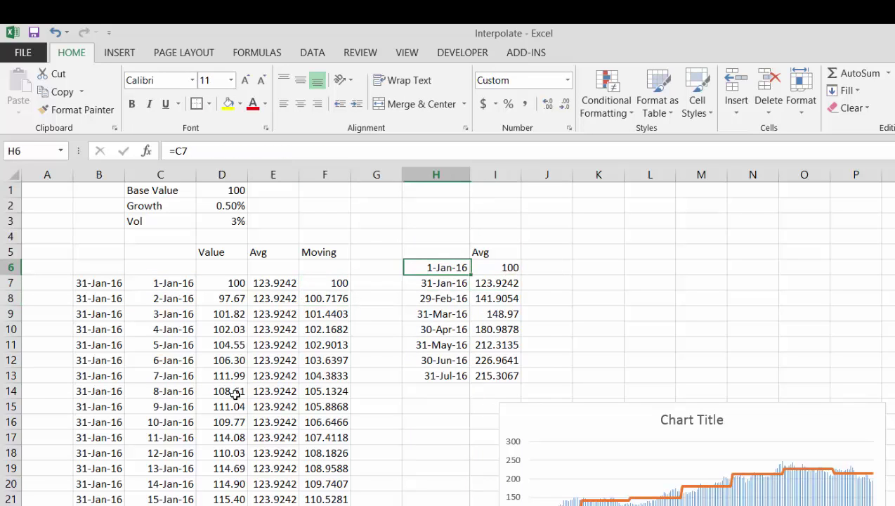
key(Right)
key(Down)
key(Left)
key(Left)
key(Left)
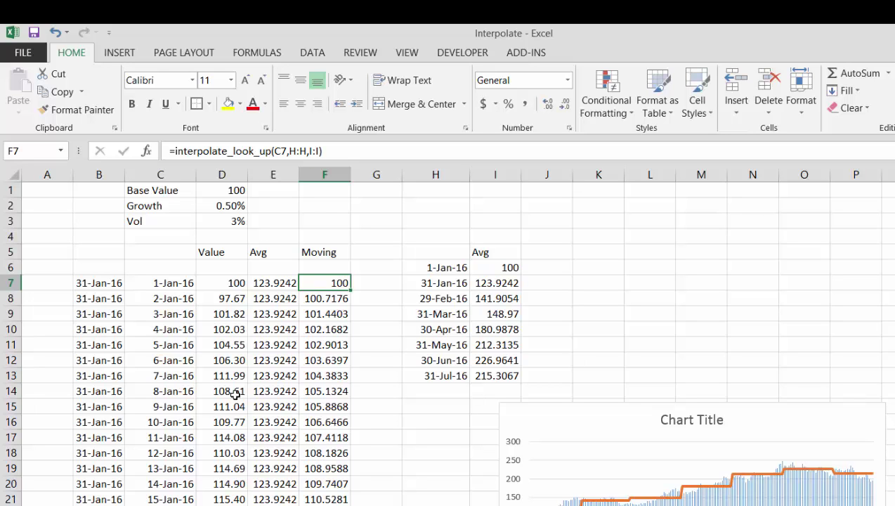
Examine how the Moving values progress day by day through January.
key(Down)
key(Down)
key(Down)
key(Down)
key(Down)
key(Down)
key(Down)
key(Down)
key(Down)
key(Down)
key(Down)
key(Down)
key(Down)
key(Down)
key(Down)
key(Down)
key(Down)
key(Down)
key(Down)
key(Down)
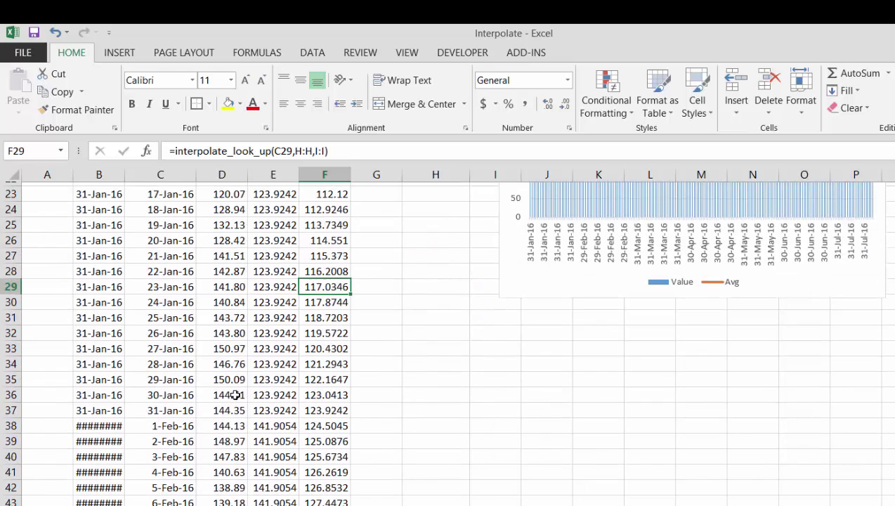
key(ctrl+Up)
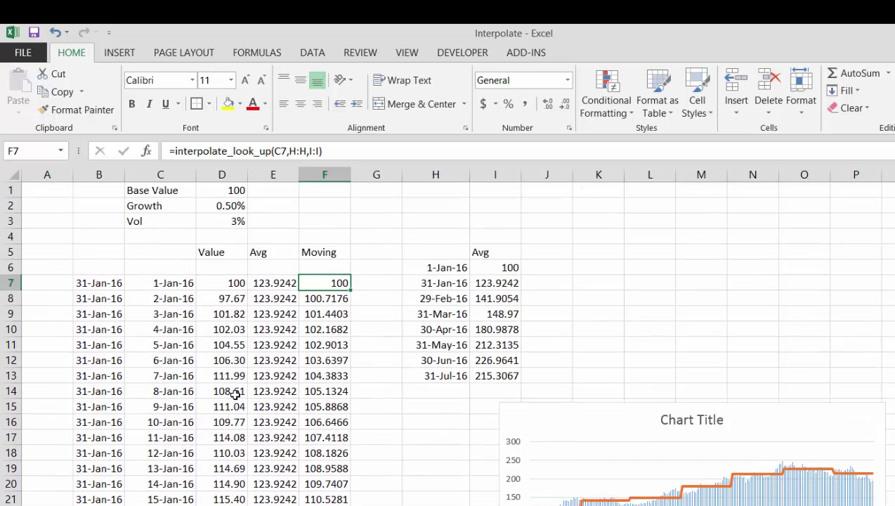
key(Down)
key(Down)
key(Down)
key(Down)
key(Down)
key(Down)
key(Down)
key(Down)
key(Down)
key(Down)
key(Down)
key(Down)
key(Down)
key(Down)
key(Down)
key(Down)
key(Down)
key(Down)
key(Down)
key(Down)
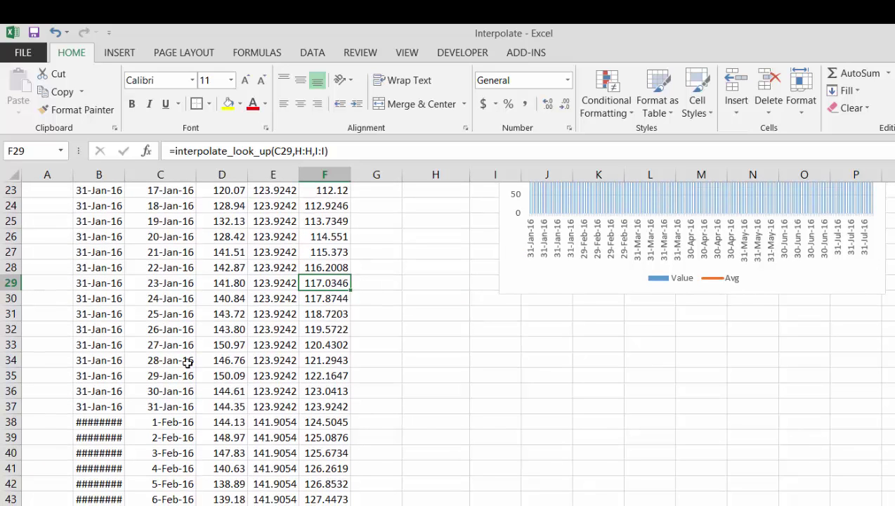
Widen column B to fit the month-end dates and compare the 31-Jan-16 entries in row 37.
drag(125, 174, 139, 176)
key(Down)
key(Down)
key(Down)
key(Down)
key(Down)
key(Down)
key(Down)
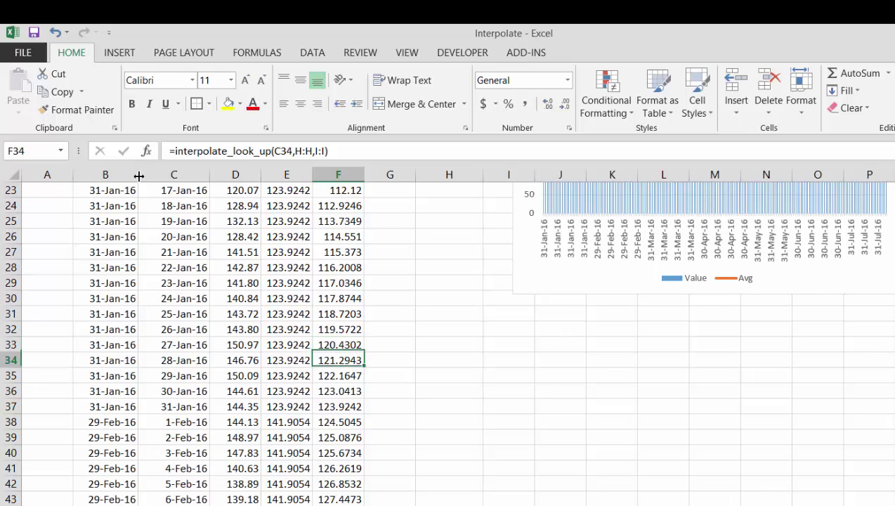
key(Down)
key(Down)
key(Up)
key(Left)
key(Left)
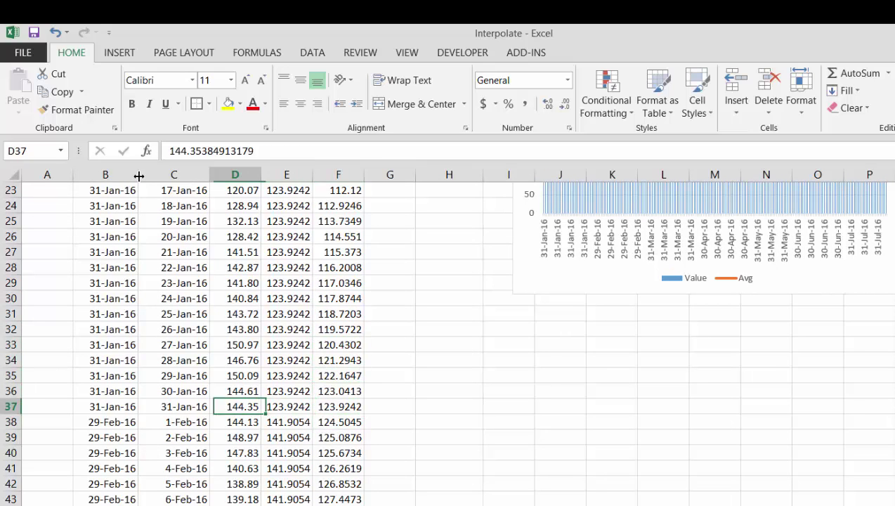
key(Right)
key(Right)
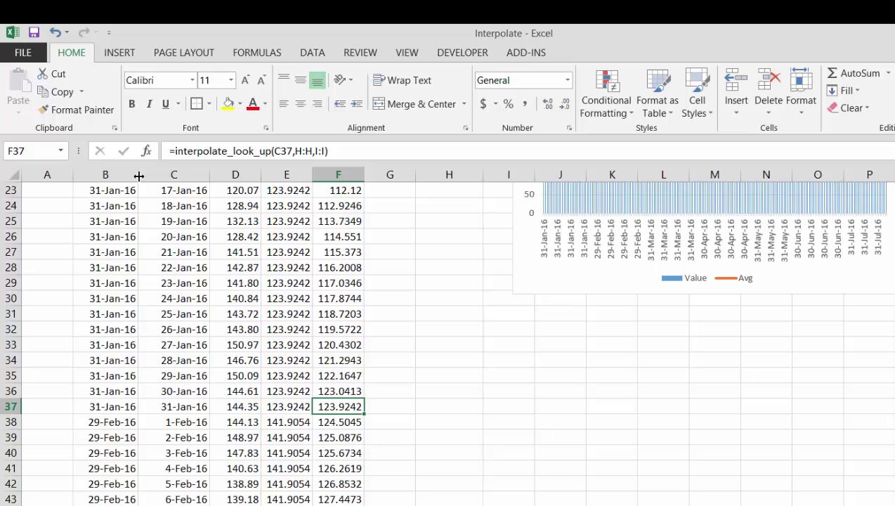
Check the formulas behind the month-end dates and averages in the monthly average table.
key(Page_Up)
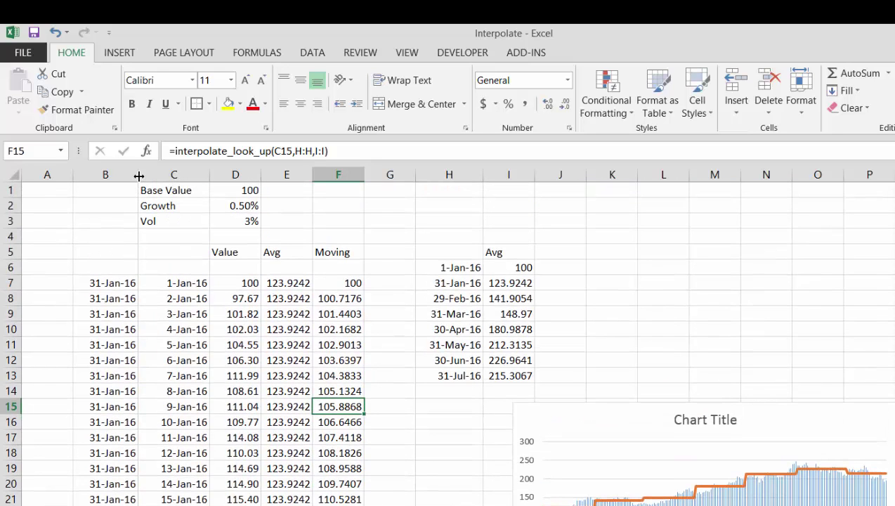
key(Right)
key(Right)
key(Up)
key(Up)
key(Up)
key(Up)
key(Up)
key(Up)
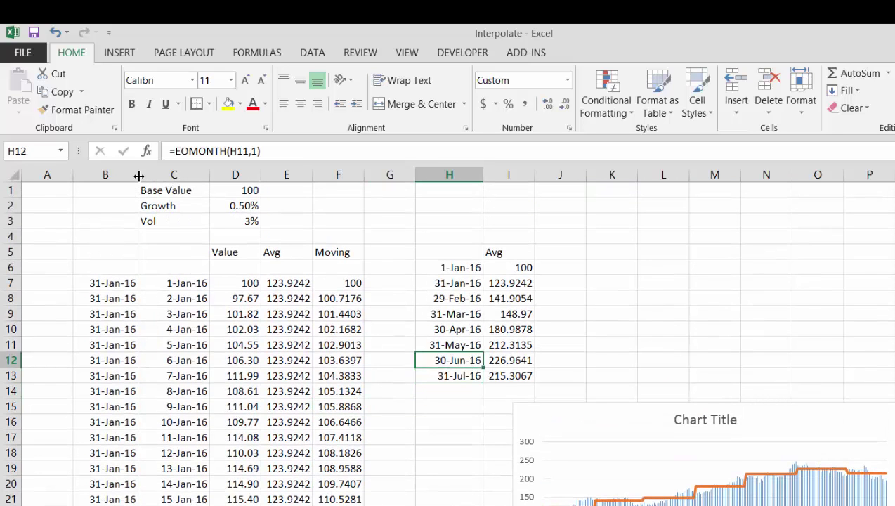
key(Up)
key(Up)
key(Right)
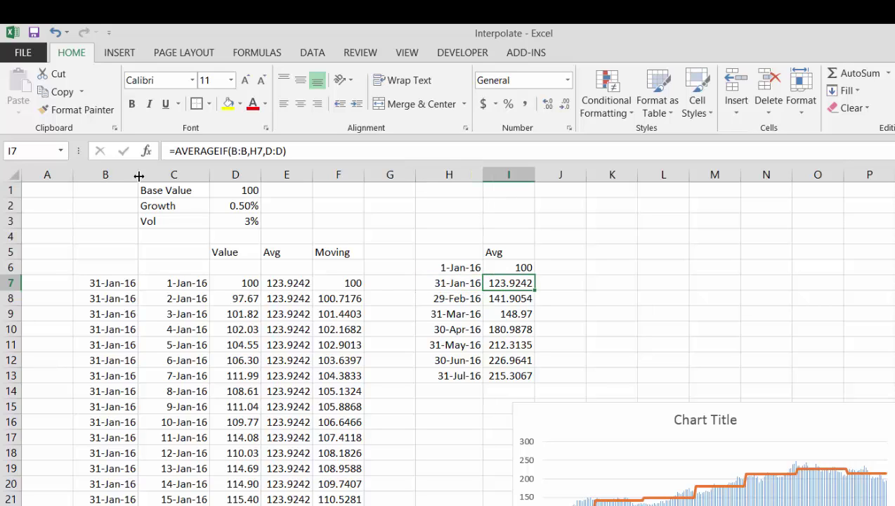
key(Up)
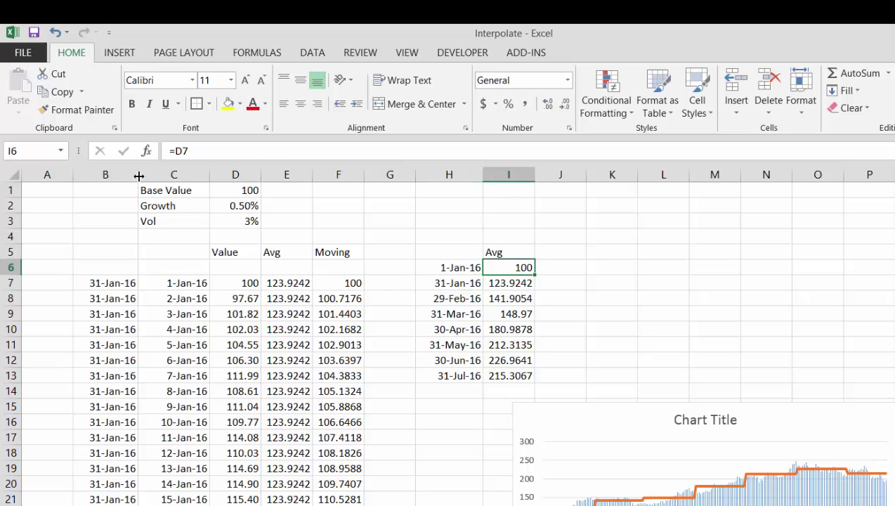
Enter =I6 in J6 as the starting value of a new column beside the monthly averages.
key(Right)
text(=)
key(Left)
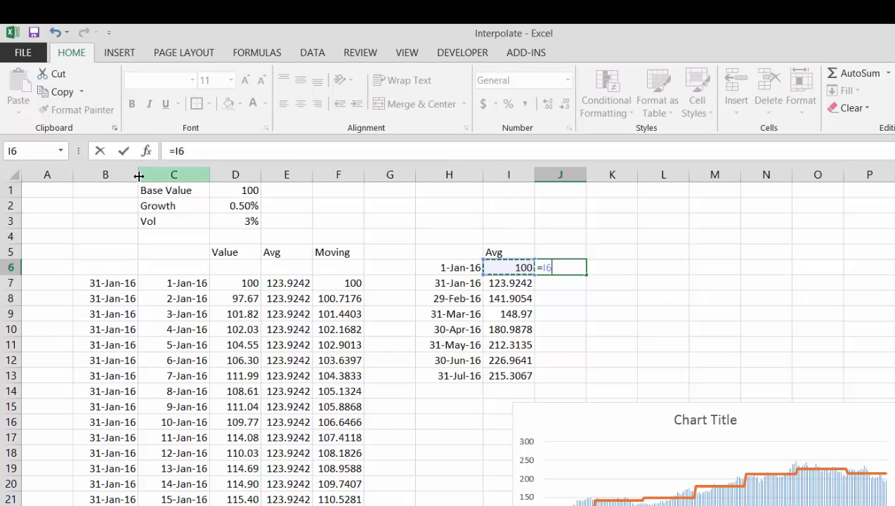
key(Return)
key(Left)
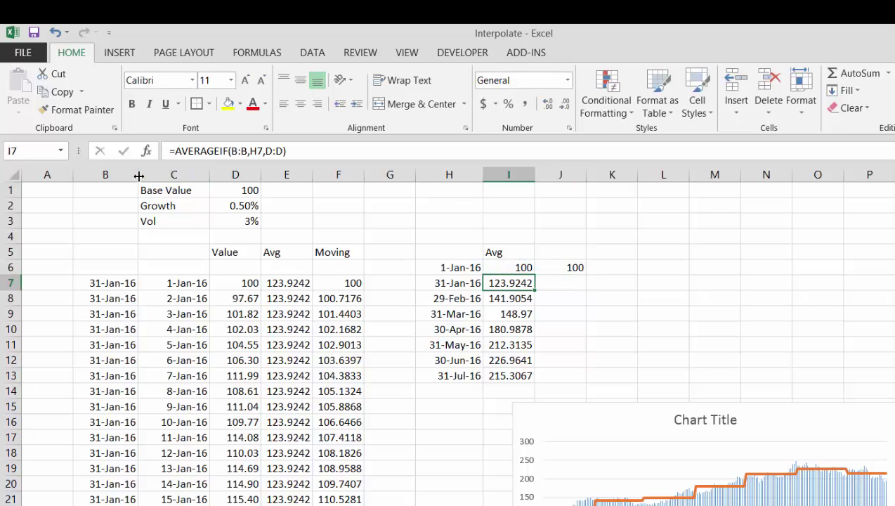
Enter =LOOKUP(H7,C:C,D:D) in J7 to fetch the daily value at the 31-Jan-16 month end.
key(Right)
text(=l)
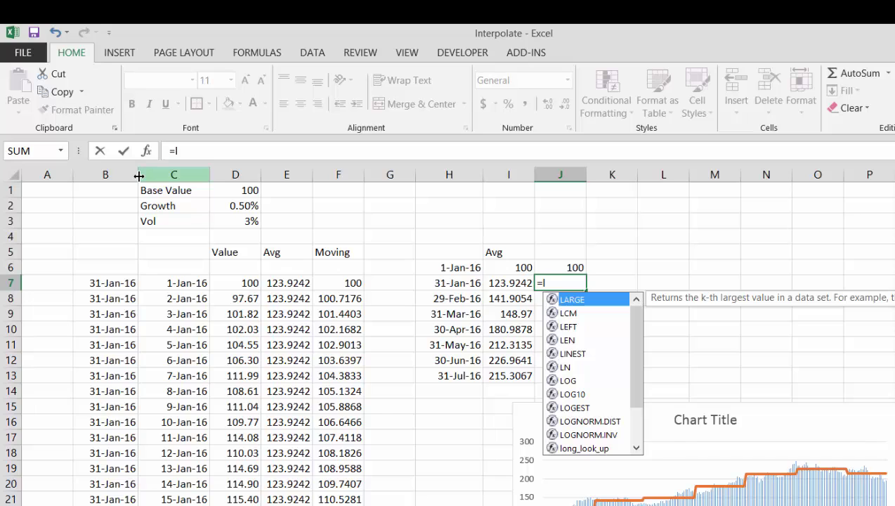
text(oo)
key(Tab)
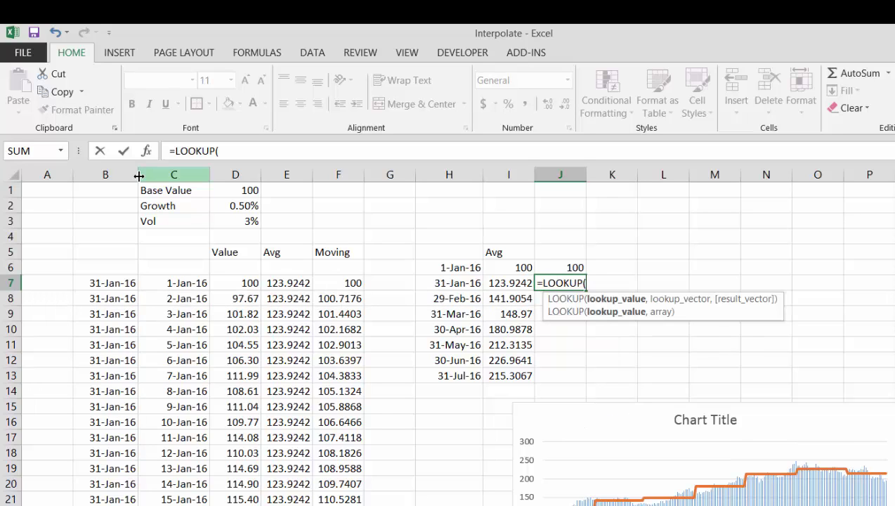
key(Left)
key(Left)
text(,)
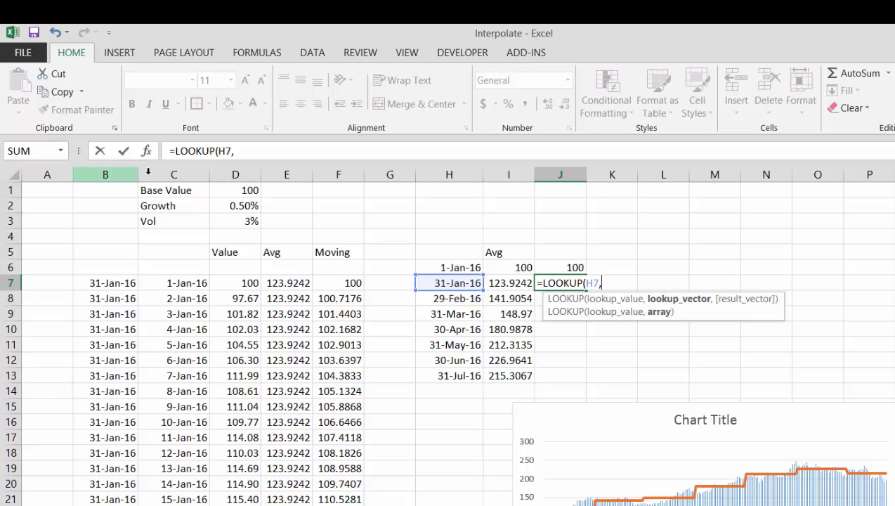
click(165, 171)
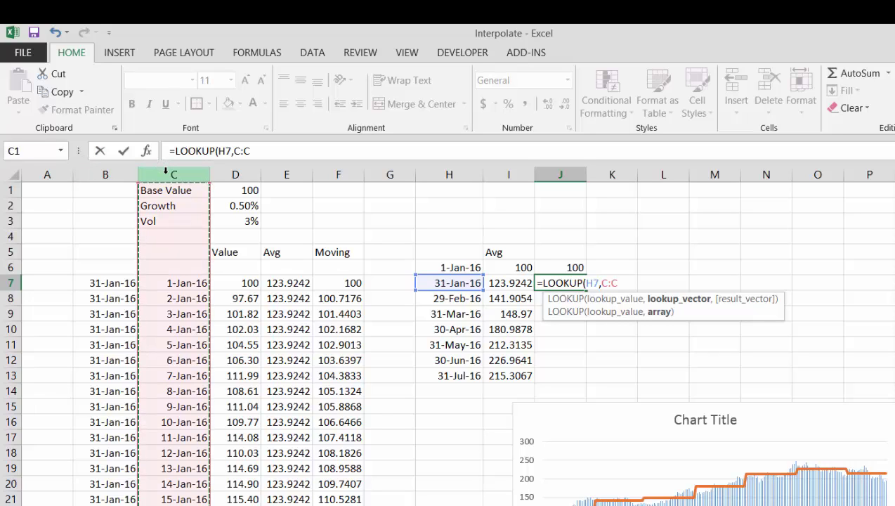
text(,)
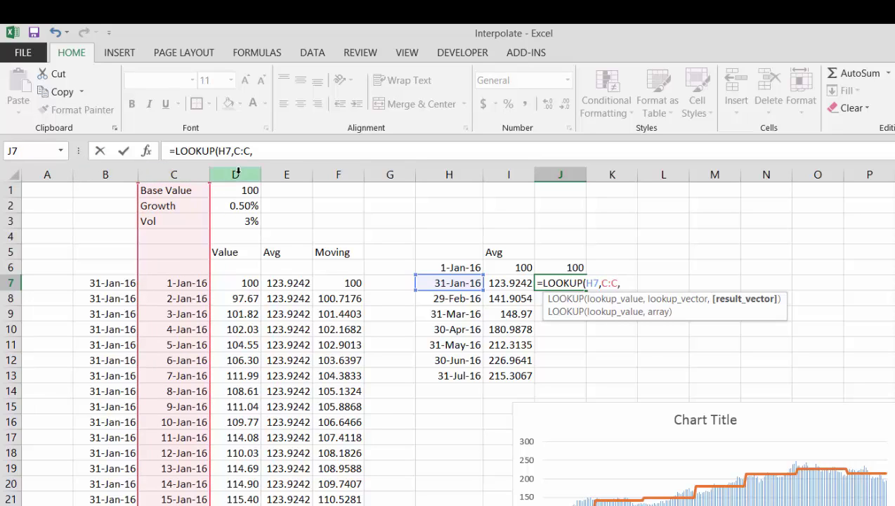
key(Return)
Fill the month-end value lookup from J7 down through J13.
key(Up)
key(shift+Down)
key(shift+Down)
key(shift+Down)
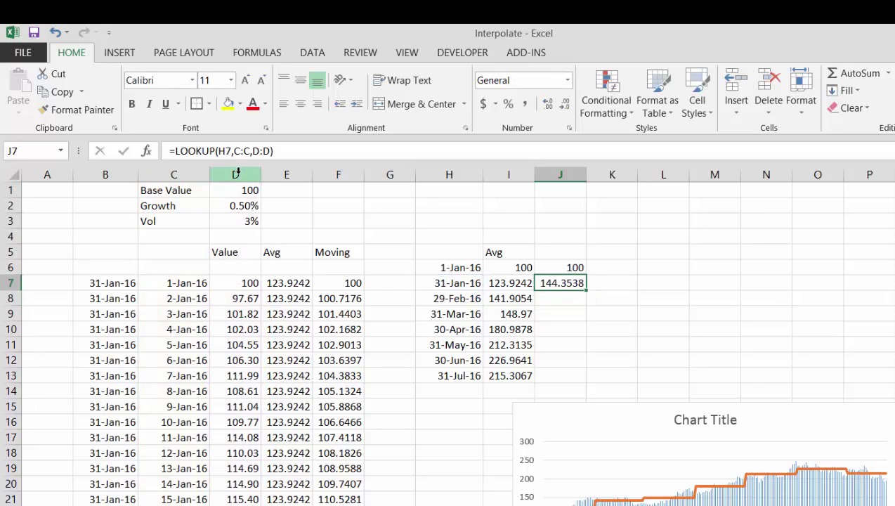
key(shift+Down)
key(shift+Down)
key(shift+Down)
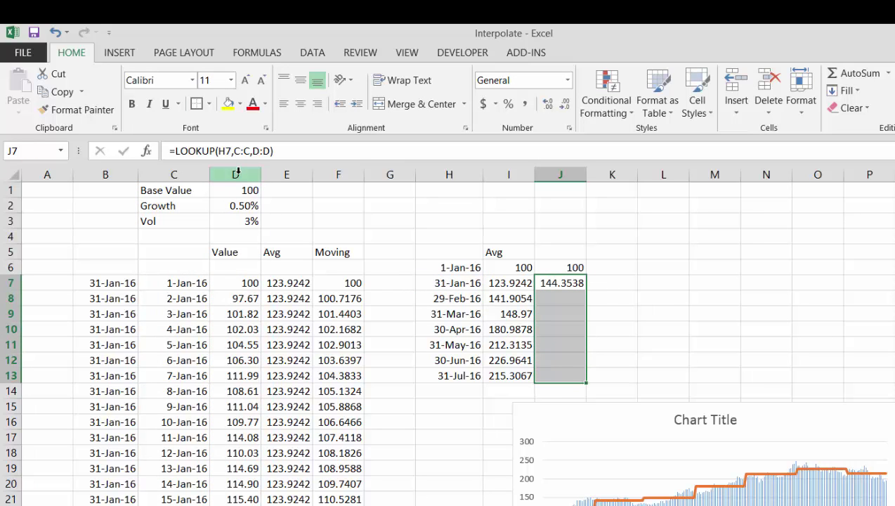
key(ctrl+d)
Format the month-end values in J6:J13 as numbers with two decimals.
key(Up)
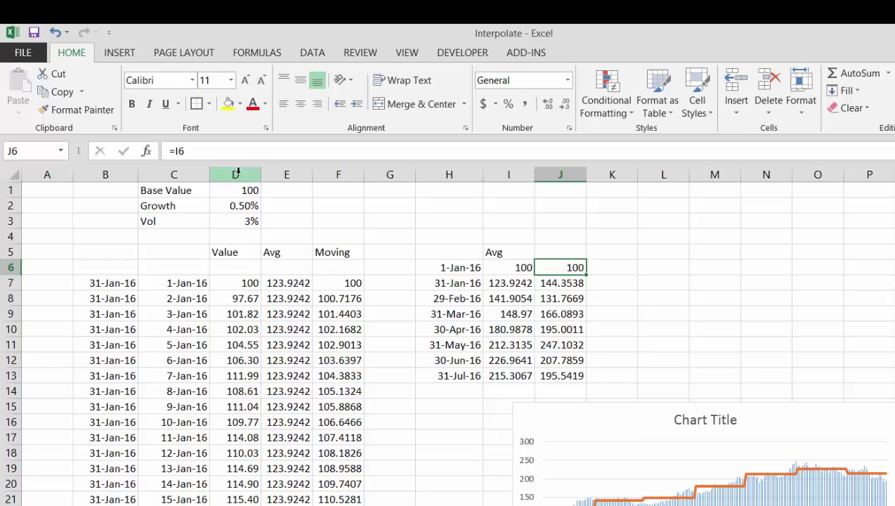
key(ctrl+shift+Down)
key(ctrl+shift+1)
Change the F7 formula to =interpolate_look_up(C7,H:H,J:J) and copy it down the Moving column.
key(Left)
key(Left)
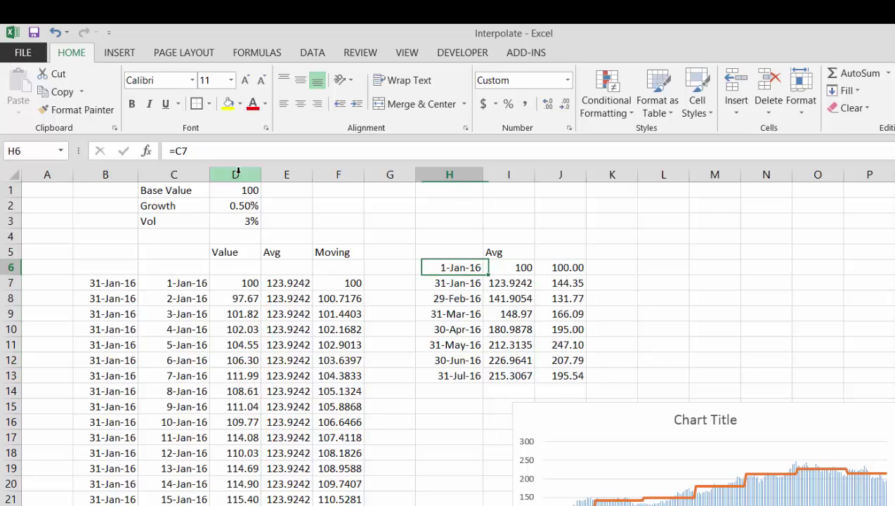
key(Left)
key(Left)
key(Down)
key(F2)
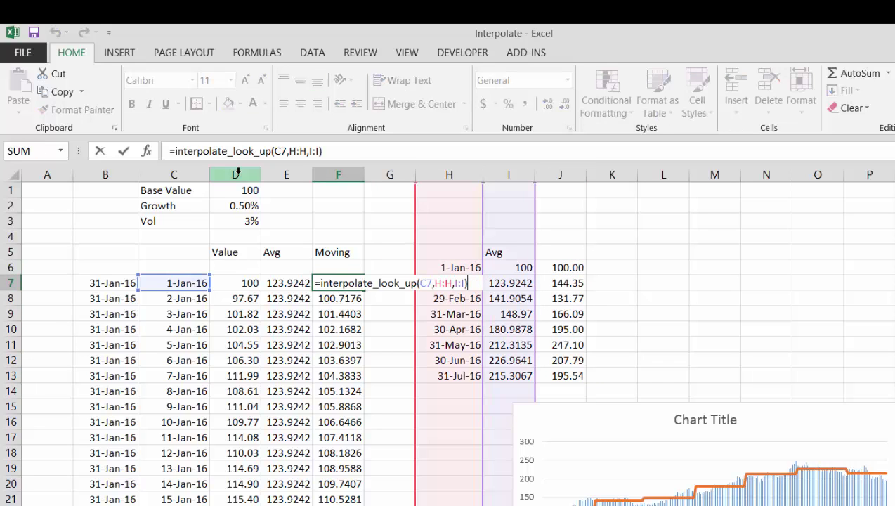
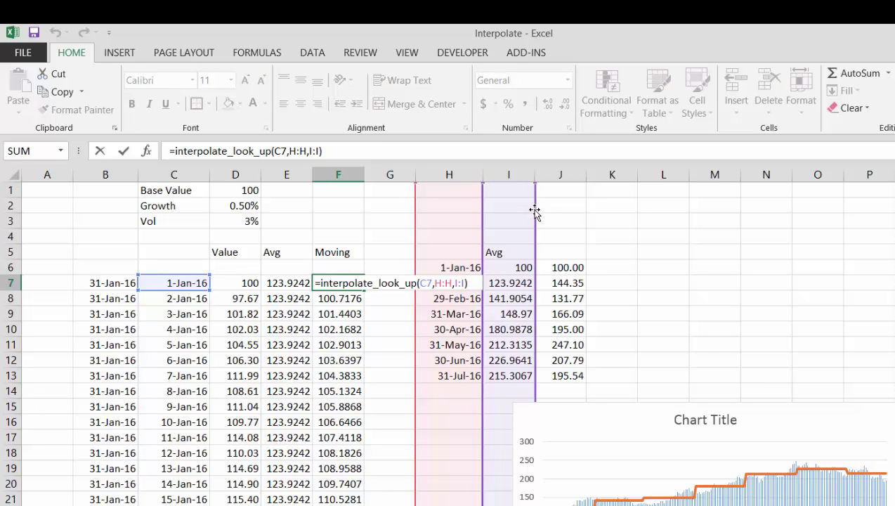
drag(535, 212, 559, 213)
key(Return)
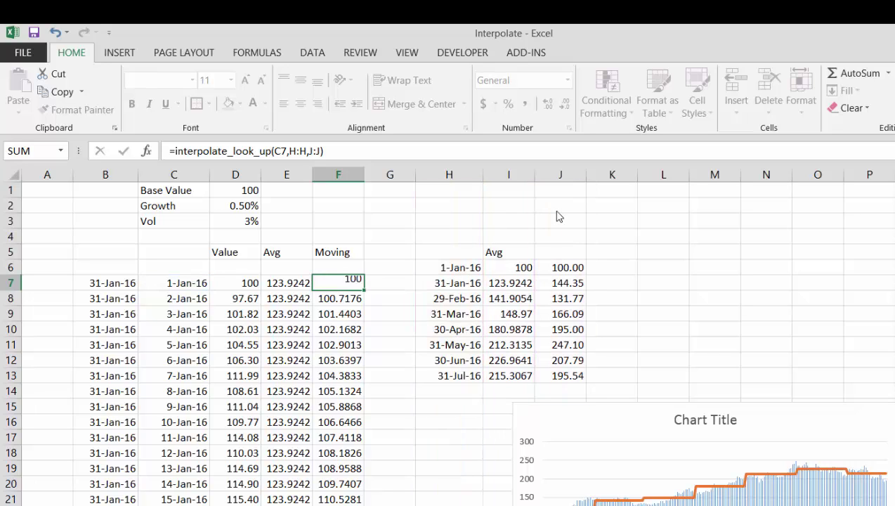
key(Up)
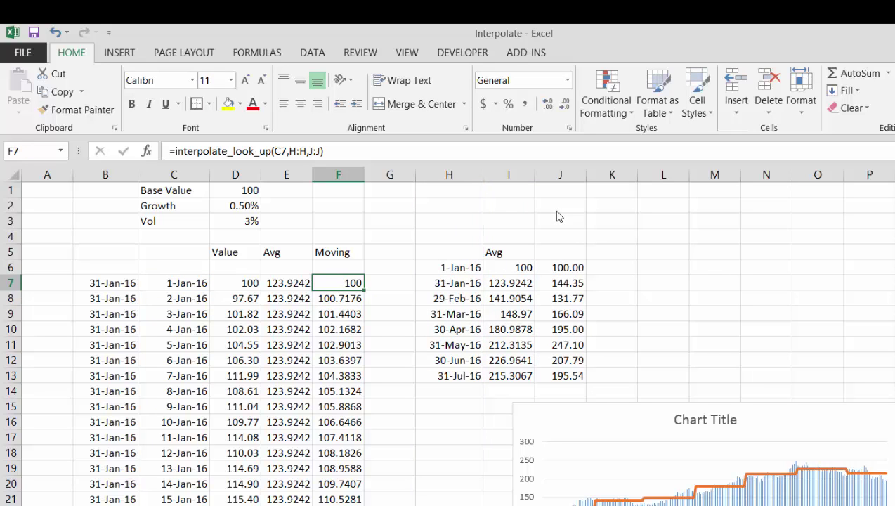
double_click(365, 293)
Scan the Moving column after the formula change, from January into the February rows and back to the sheet's start.
key(Down)
key(Down)
key(Down)
key(Down)
key(Down)
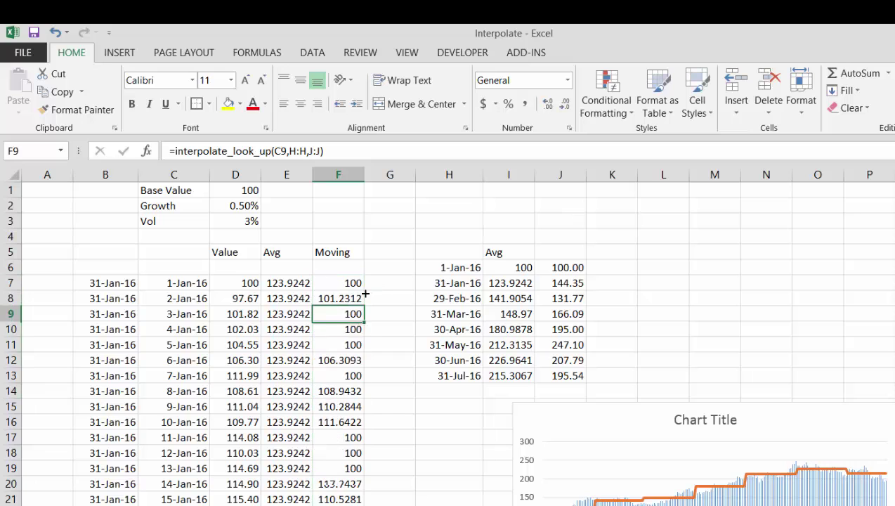
key(Up)
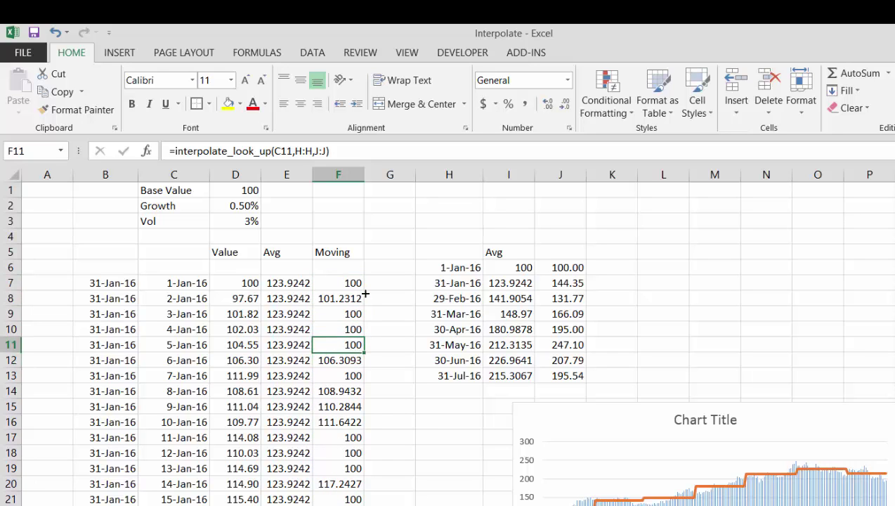
key(Down)
key(Page_Down)
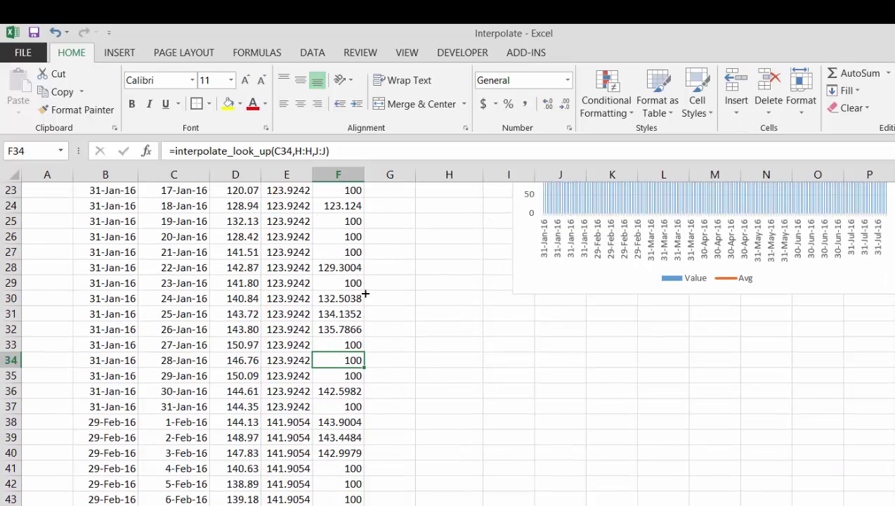
key(Page_Down)
key(Page_Up)
key(Up)
key(Up)
key(Up)
key(Up)
key(Up)
key(Up)
key(Up)
key(Up)
key(Up)
key(Up)
key(Up)
key(Up)
key(Up)
key(Up)
key(Up)
key(Up)
key(Up)
key(Up)
key(Up)
key(Up)
key(Up)
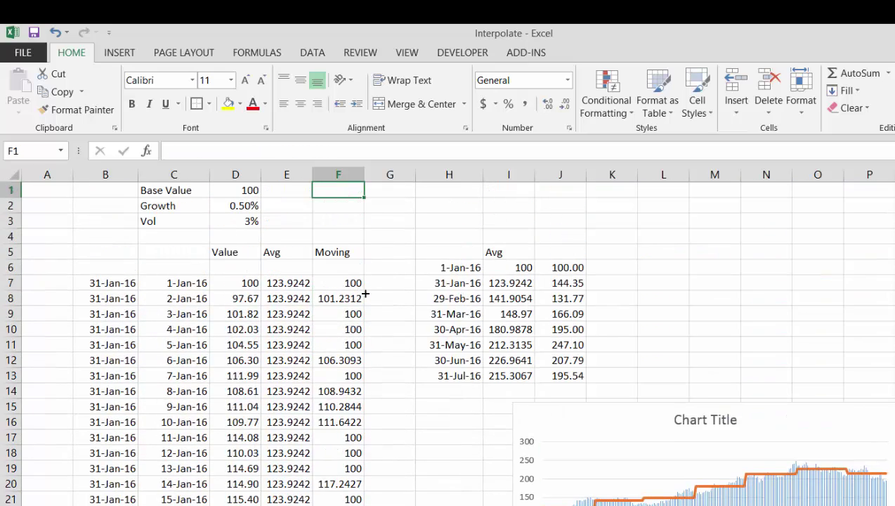
Follow the Moving values day by day through January to the month-end row.
key(Down)
key(Down)
key(Down)
key(Down)
key(Down)
key(Down)
key(Down)
key(Down)
key(Down)
key(Down)
key(Down)
key(Down)
key(Down)
key(Down)
key(Down)
key(Down)
key(Down)
key(Down)
key(Down)
key(Down)
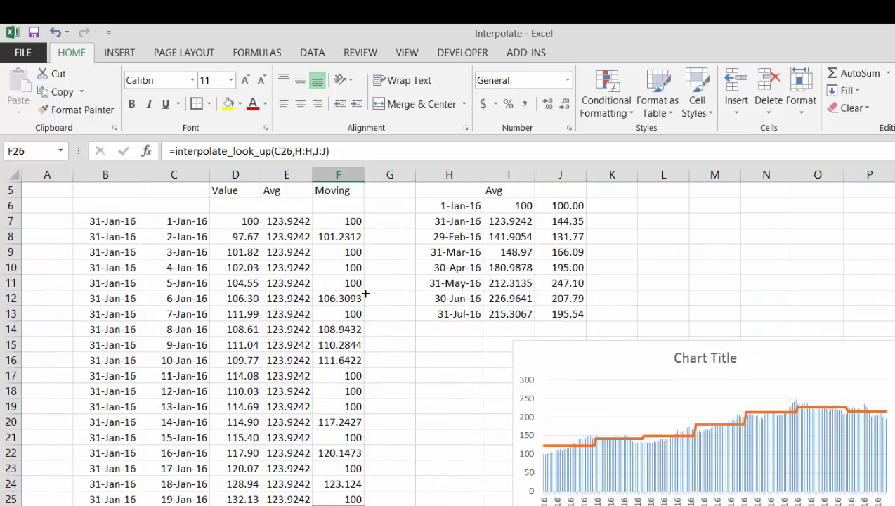
key(Down)
key(Down)
key(Down)
key(Down)
key(Down)
key(Down)
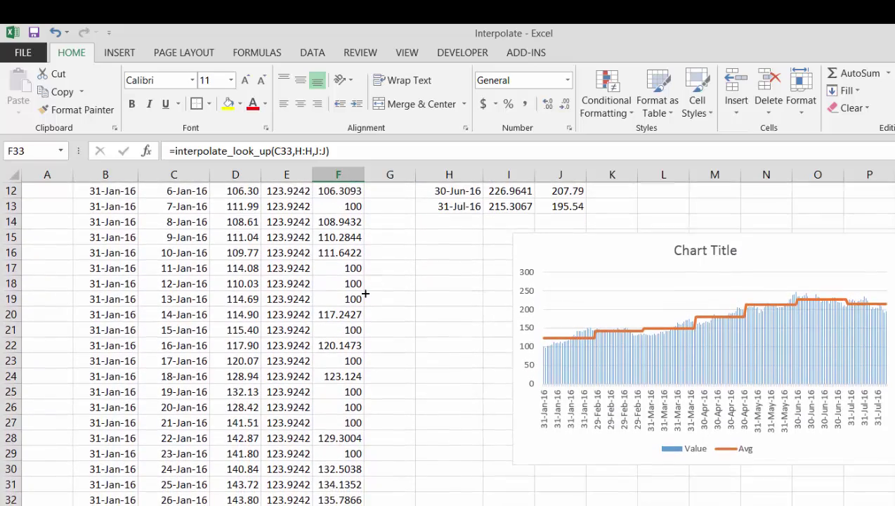
key(Up)
key(Down)
key(Down)
key(Down)
key(Down)
key(Down)
key(Down)
key(Down)
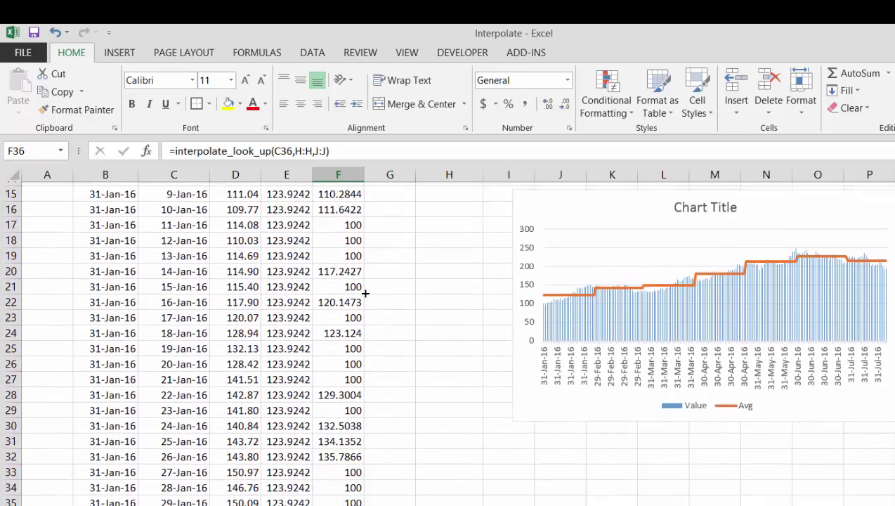
key(Up)
key(Up)
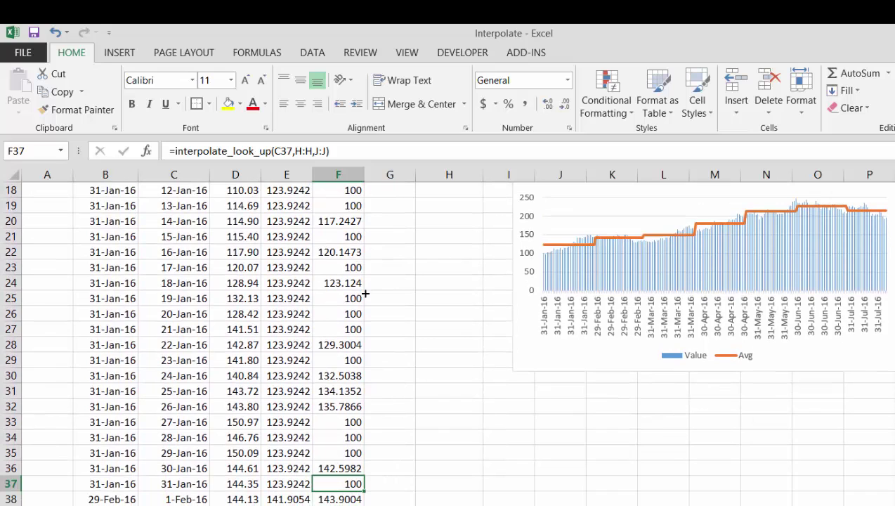
Compare the date, Value, Avg and Moving entries for 31-Jan-16 in row 37.
key(Down)
key(Up)
key(Left)
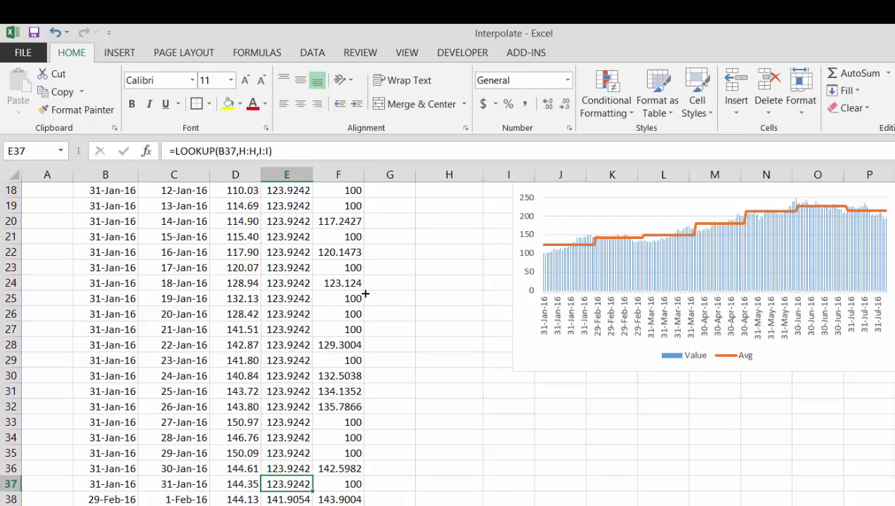
key(Left)
key(Left)
key(Right)
key(Right)
key(Right)
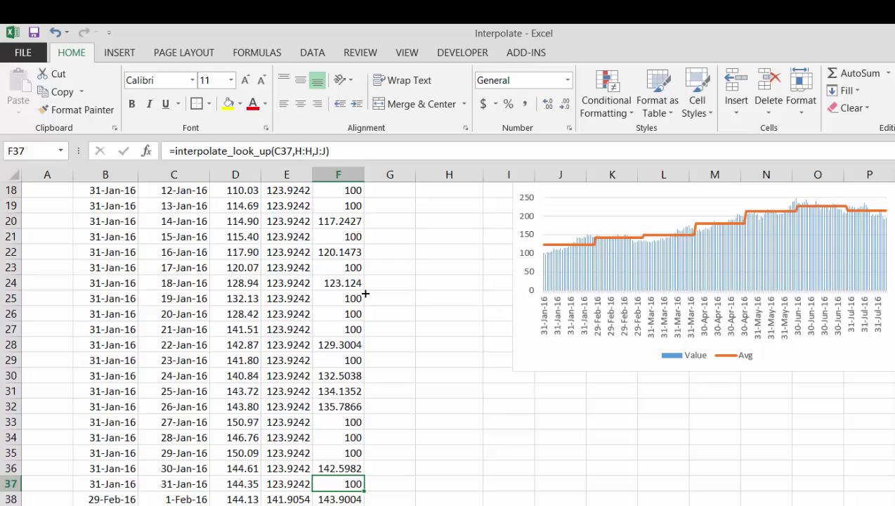
key(Up)
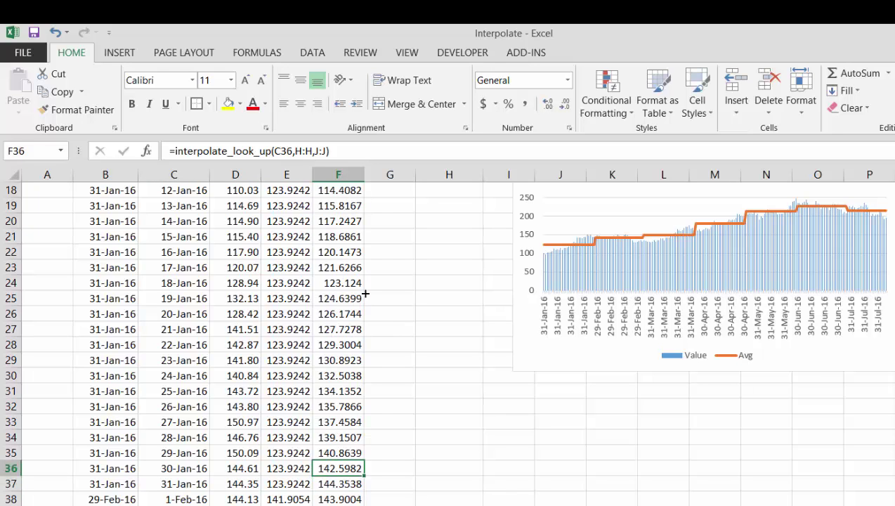
key(Up)
Review the interpolated Moving values across all months through July and return to the January rows.
key(Page_Up)
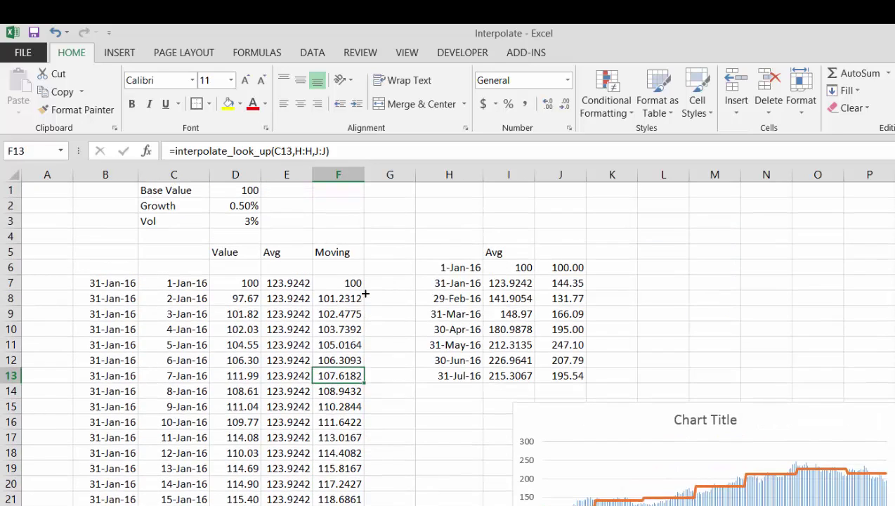
key(Page_Down)
key(Page_Down)
key(Page_Down)
key(Page_Down)
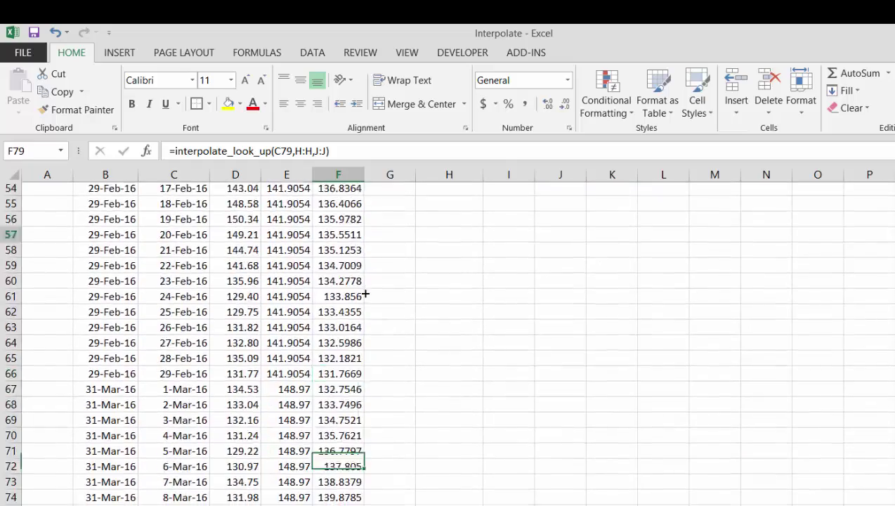
key(Page_Down)
key(Page_Down)
key(Page_Down)
key(Page_Down)
key(Page_Down)
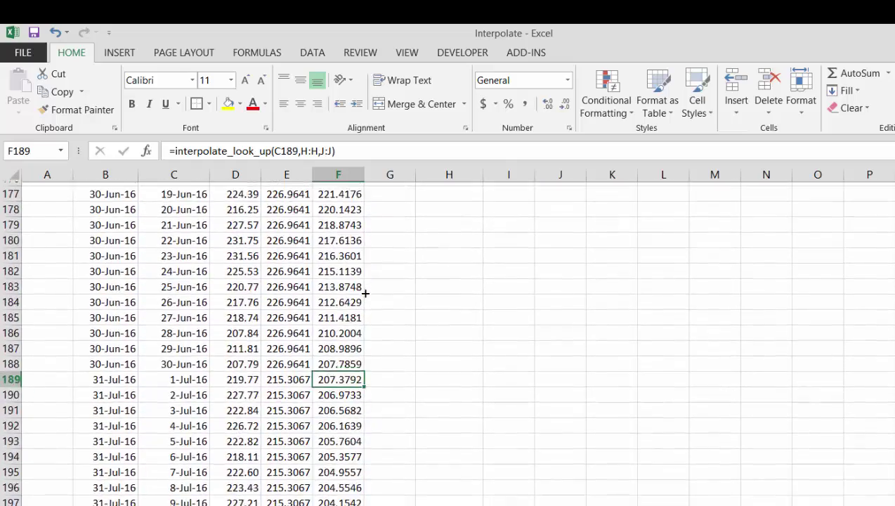
key(Page_Down)
key(Page_Up)
key(Page_Up)
key(Page_Up)
key(Page_Up)
key(Page_Up)
key(Page_Up)
key(Page_Up)
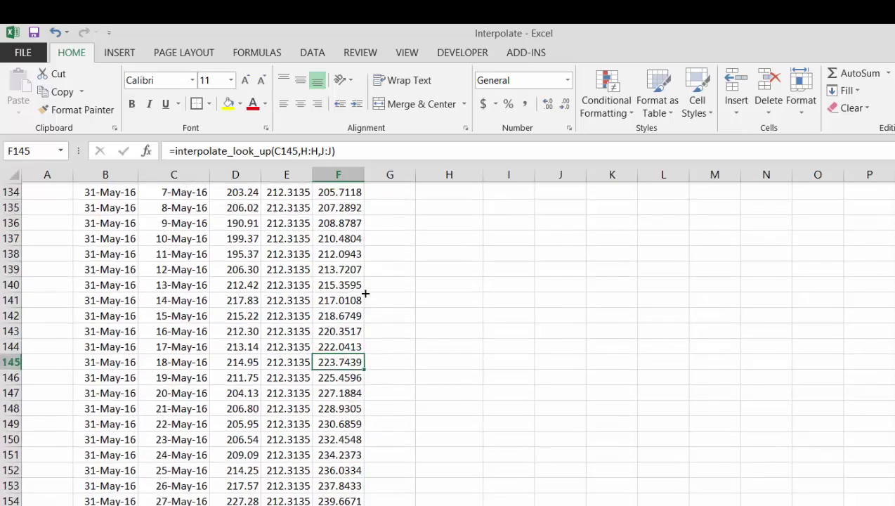
key(Page_Up)
key(Page_Up)
key(Page_Up)
key(Page_Up)
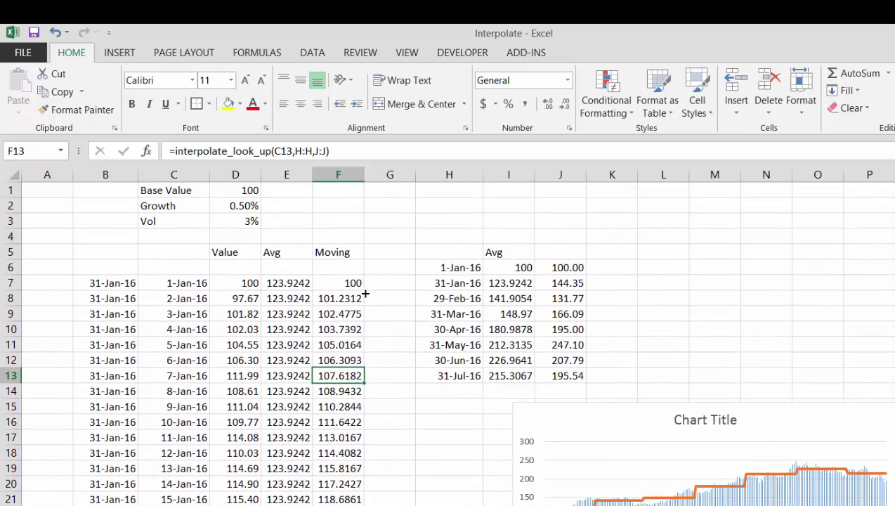
Check the full extent of the daily dates in column C, selecting from the last date up to 1-Jan-16.
click(430, 437)
key(Left)
key(Left)
key(Left)
key(Left)
key(Left)
key(Left)
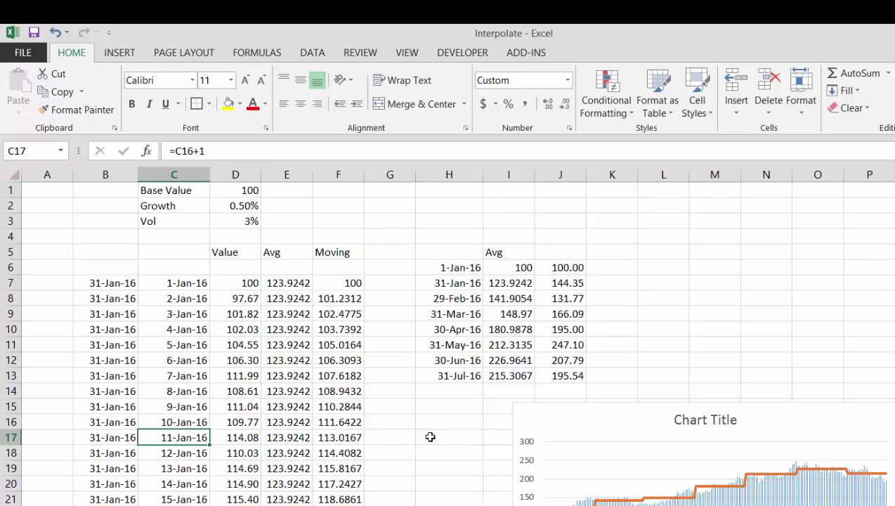
key(ctrl+Down)
key(Down)
key(Up)
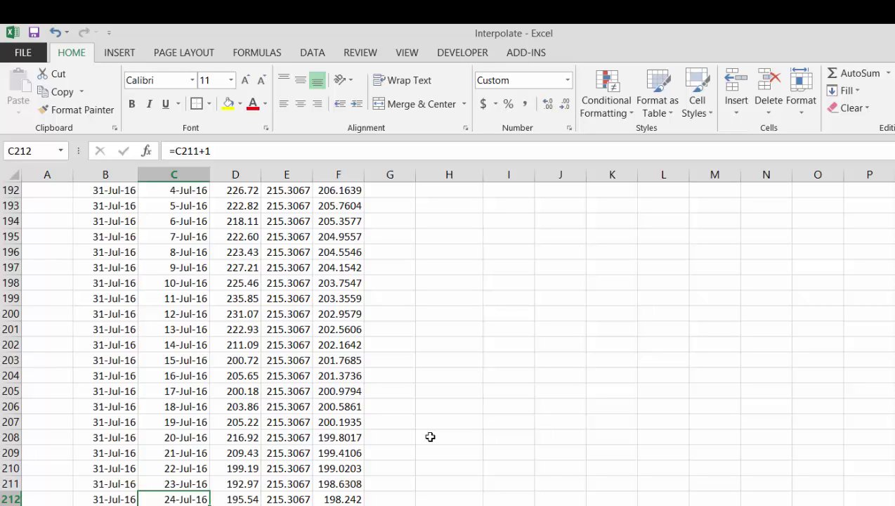
key(ctrl+shift+Up)
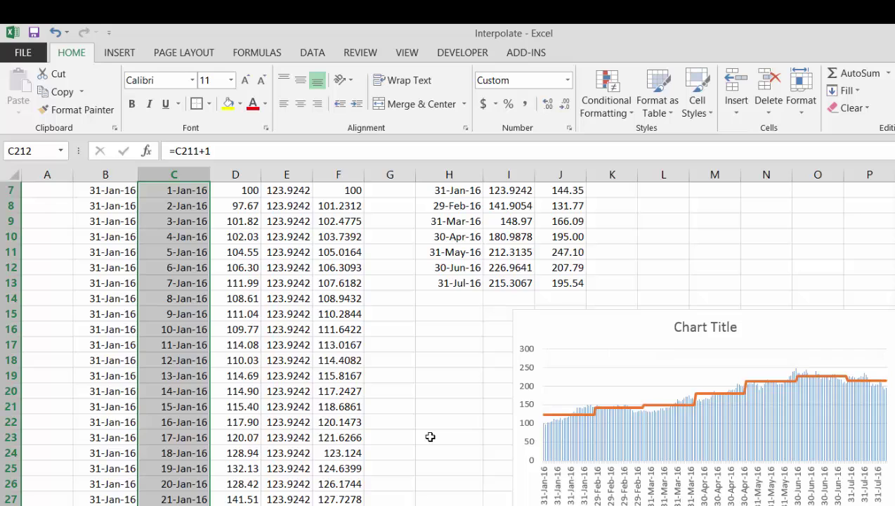
click(430, 436)
key(Up)
key(Up)
key(Up)
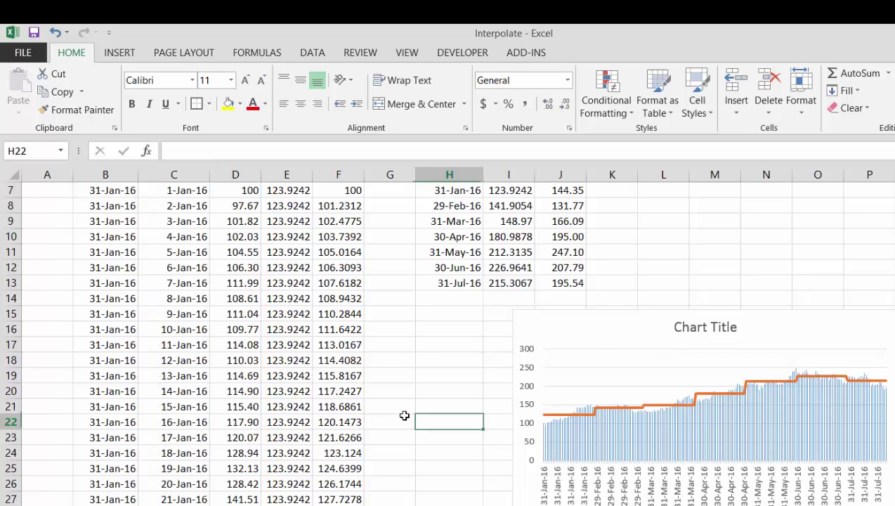
key(Up)
key(Up)
key(Up)
key(Up)
key(Up)
key(Up)
key(Up)
key(Up)
key(Up)
key(Left)
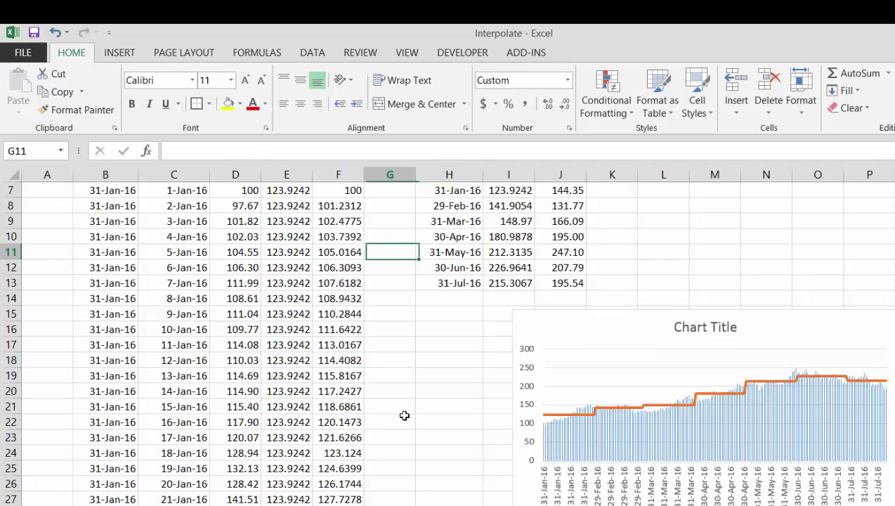
key(Left)
key(Up)
key(Up)
key(Up)
key(Up)
key(Up)
key(Up)
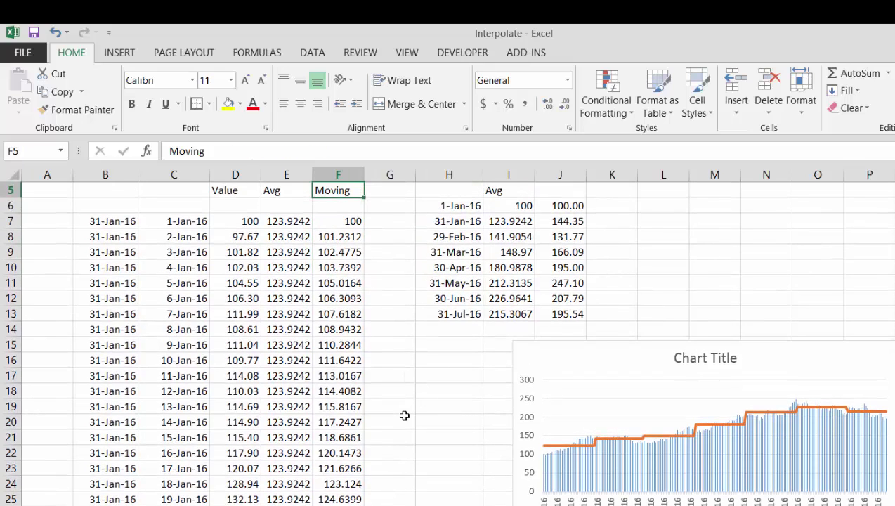
key(Left)
key(Down)
key(Left)
key(Left)
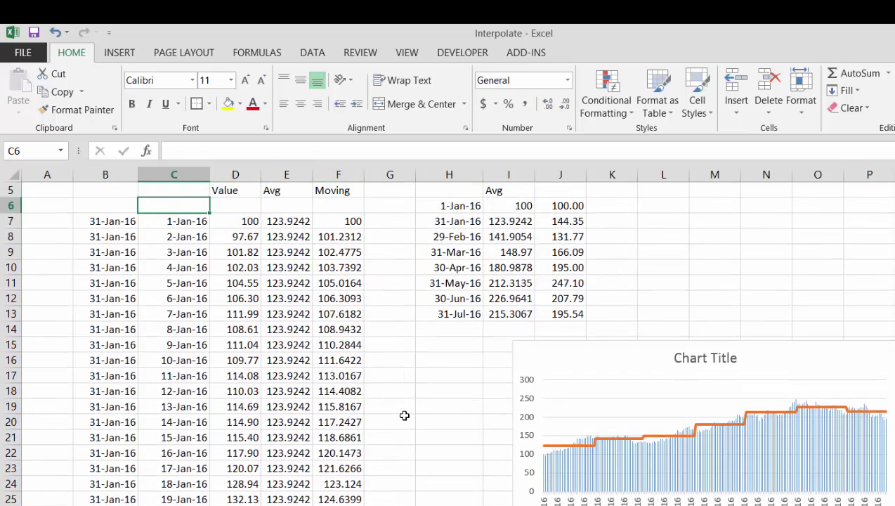
key(shift+Down)
key(ctrl+shift+Down)
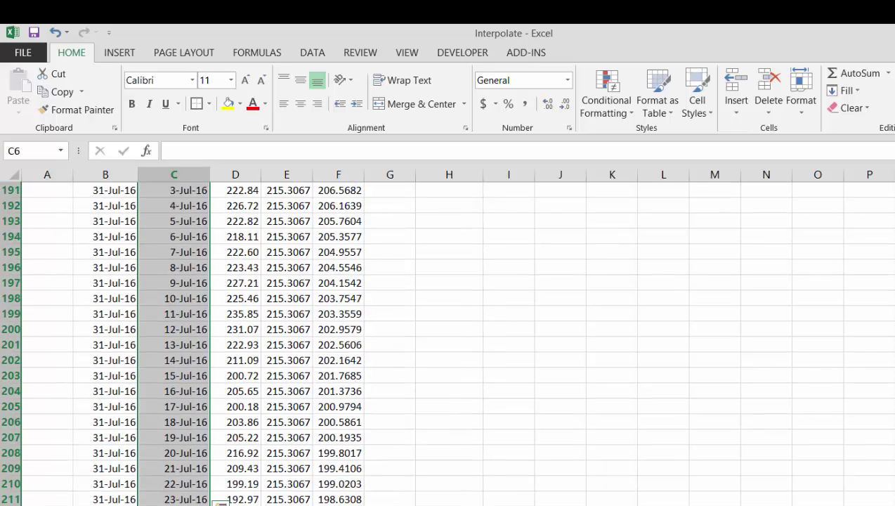
drag(287, 505, 338, 505)
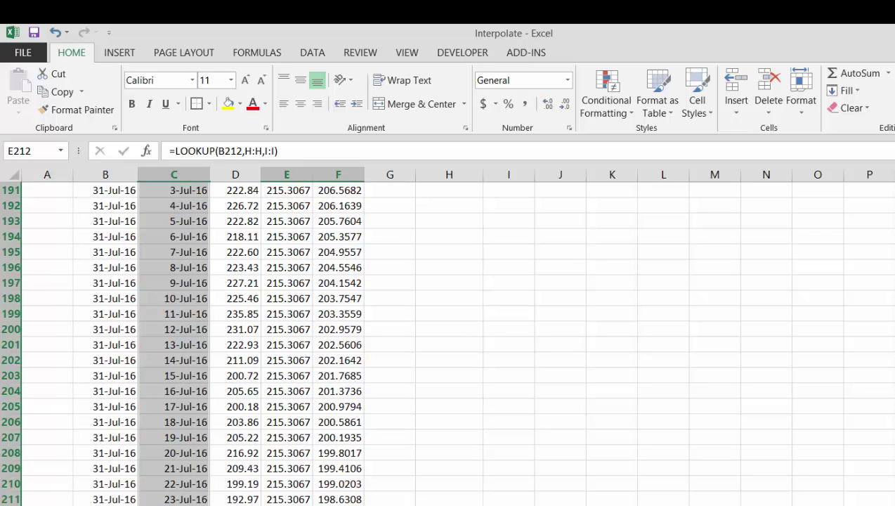
key(ctrl+shift+Up)
key(shift+Up)
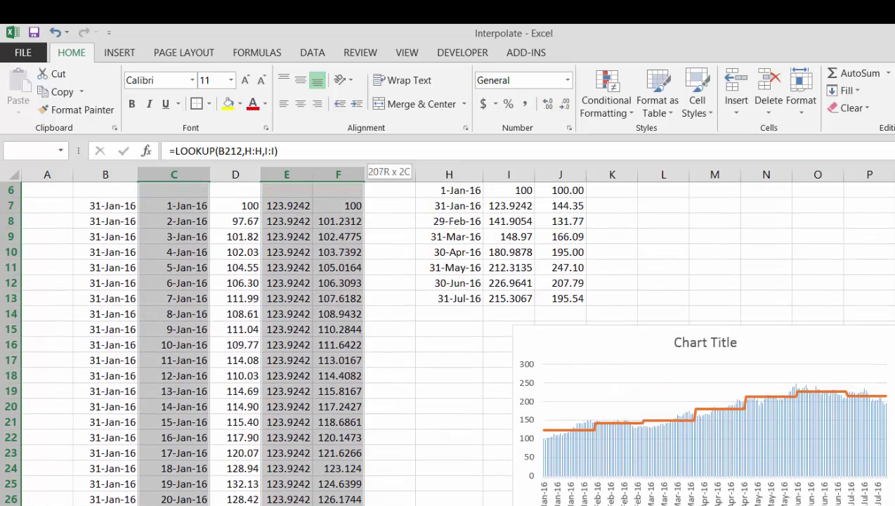
key(shift+Up)
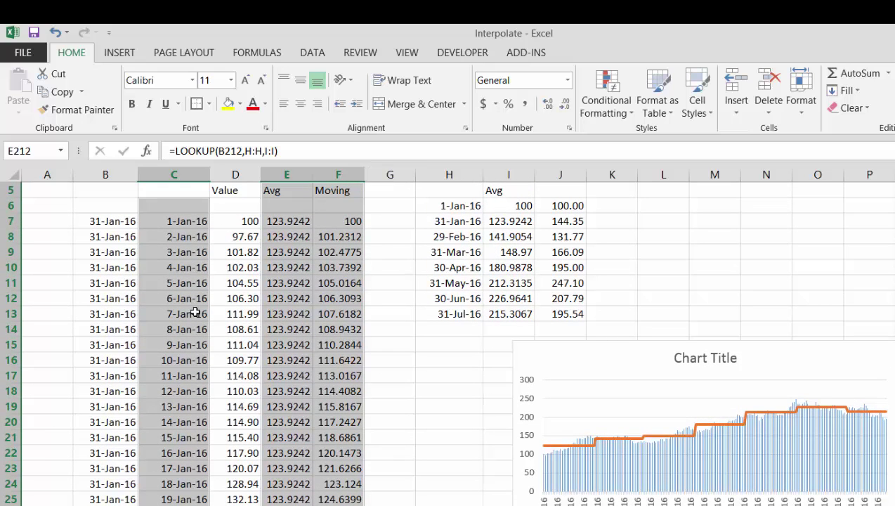
Insert a default chart of the Avg and Moving columns against the column C dates, selecting all three columns from row 5 down.
click(199, 186)
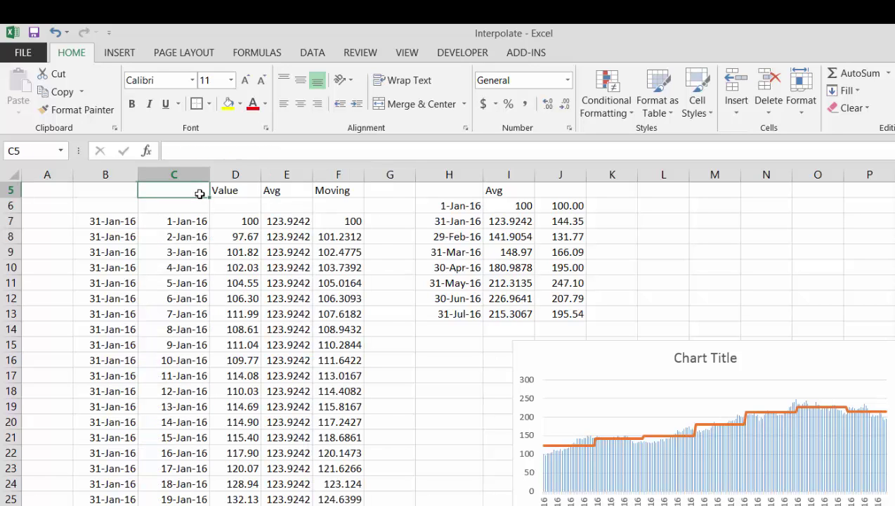
key(ctrl+shift+Down)
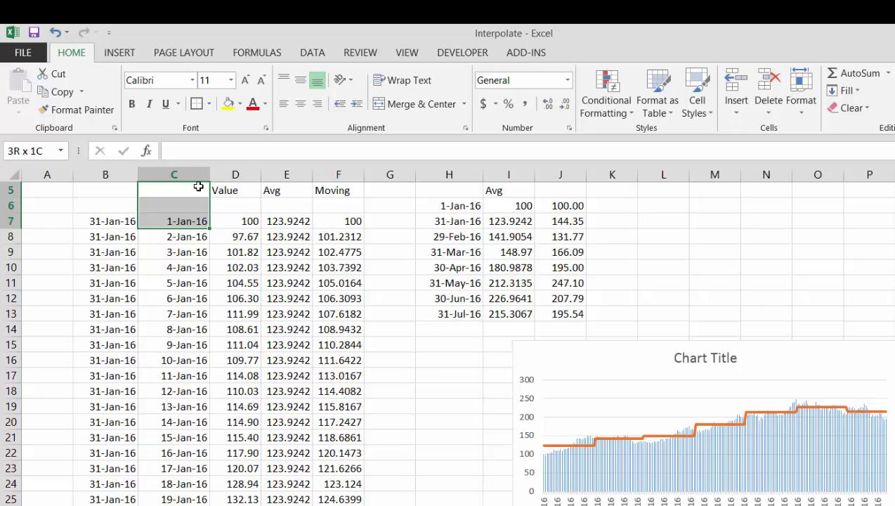
key(ctrl+shift+Down)
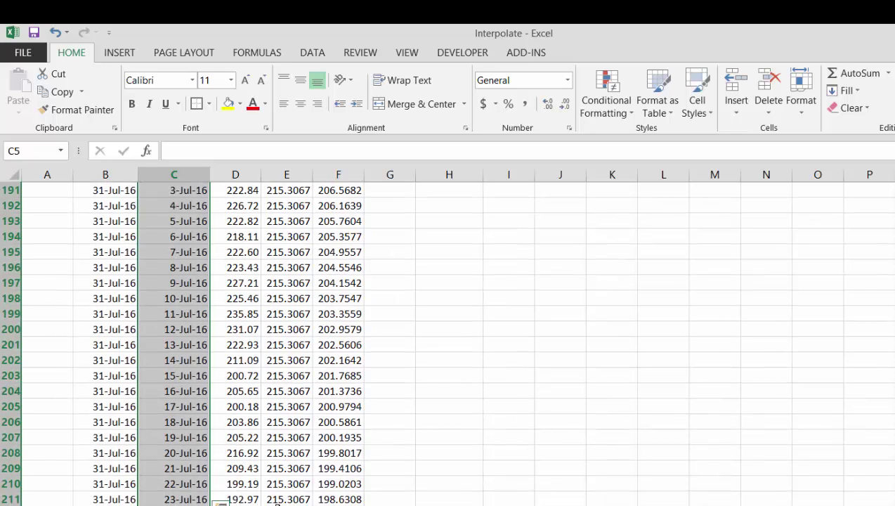
drag(286, 505, 338, 505)
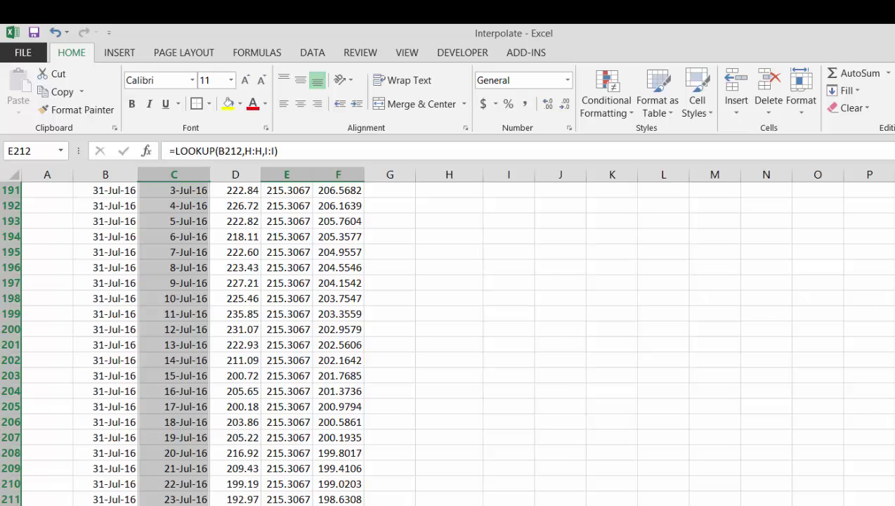
key(ctrl+shift+Up)
key(shift+Up)
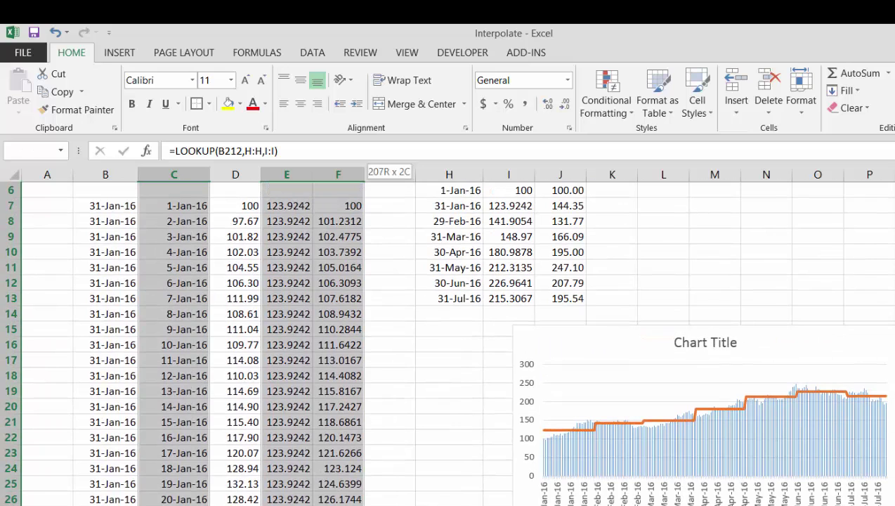
key(shift+Up)
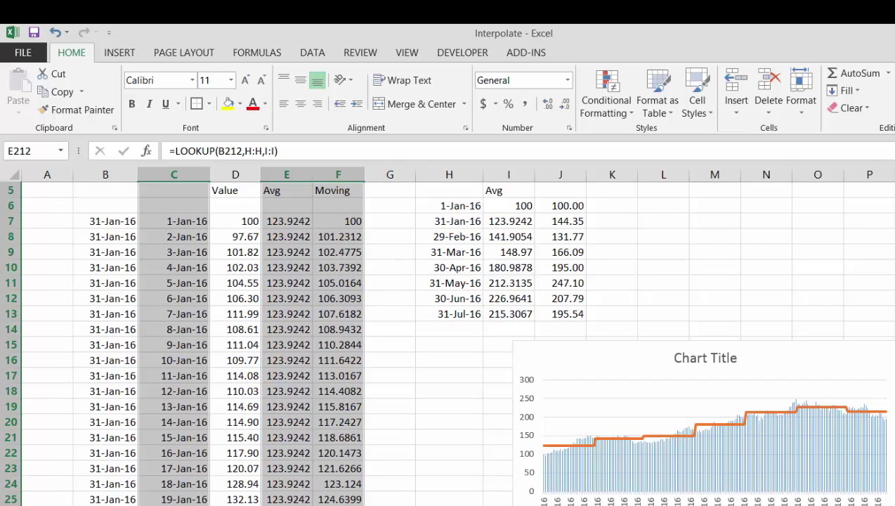
key(alt+F1)
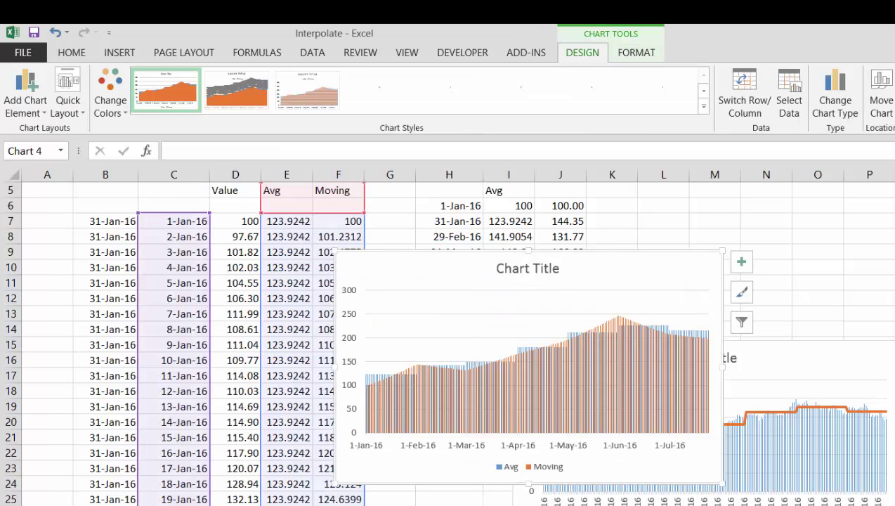
Change both the Avg and Moving series of the new chart to the Line chart type.
right_click(506, 392)
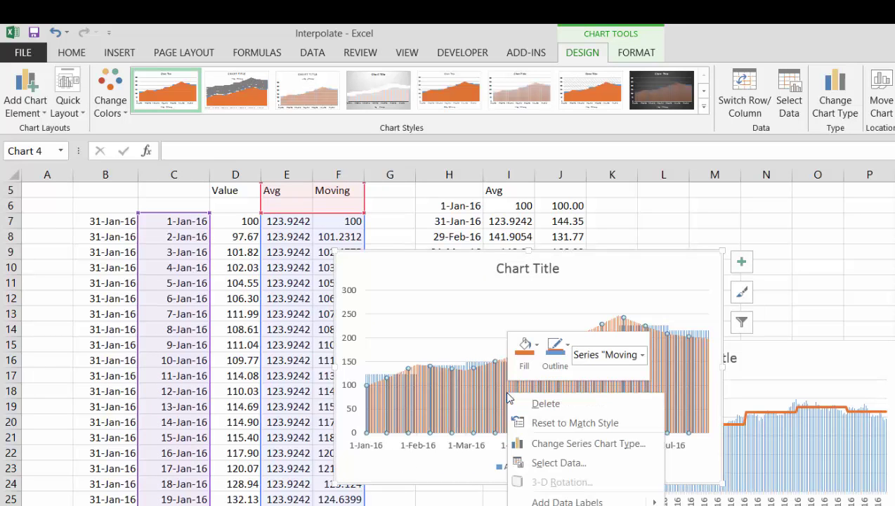
click(544, 444)
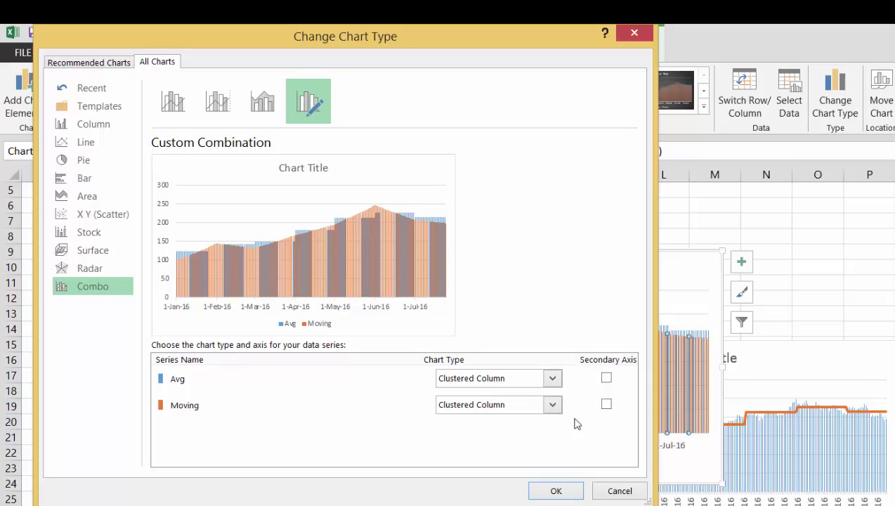
click(553, 380)
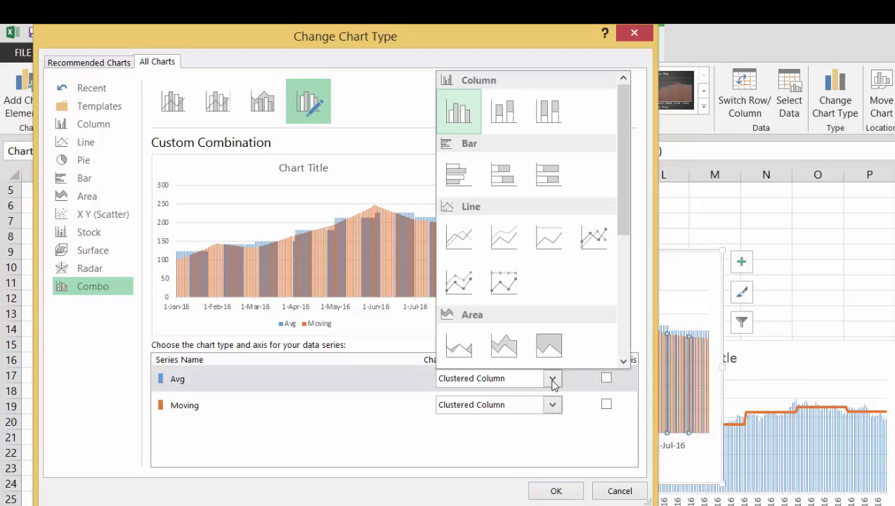
click(461, 243)
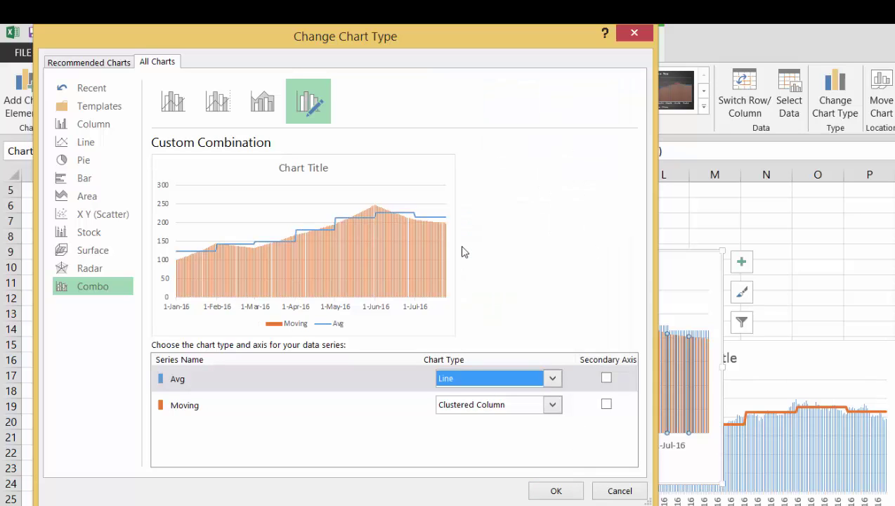
click(553, 405)
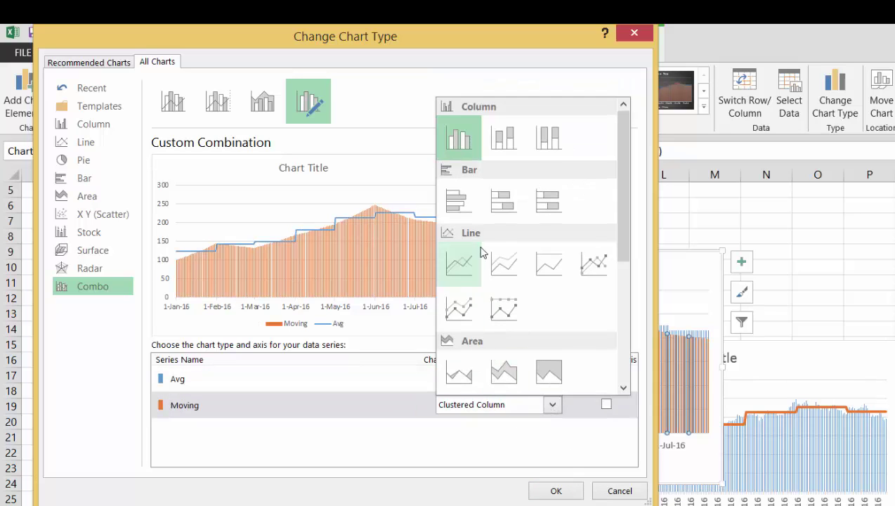
click(461, 269)
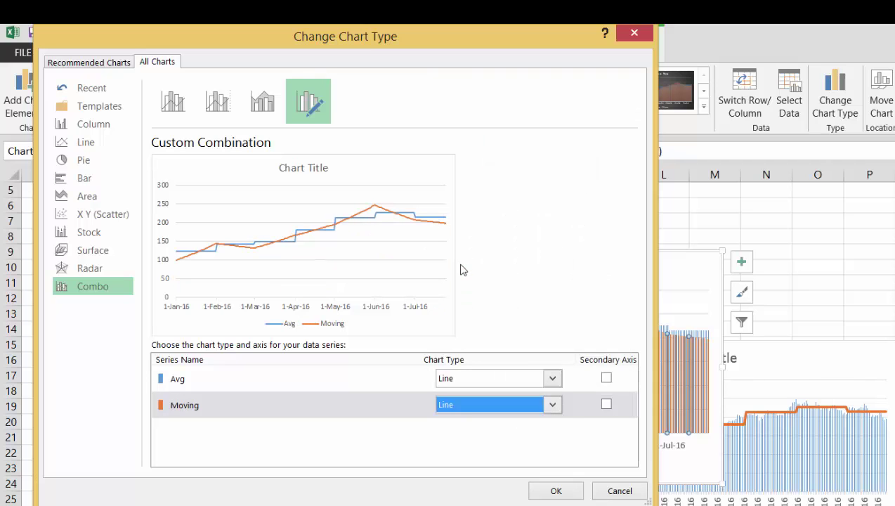
click(557, 491)
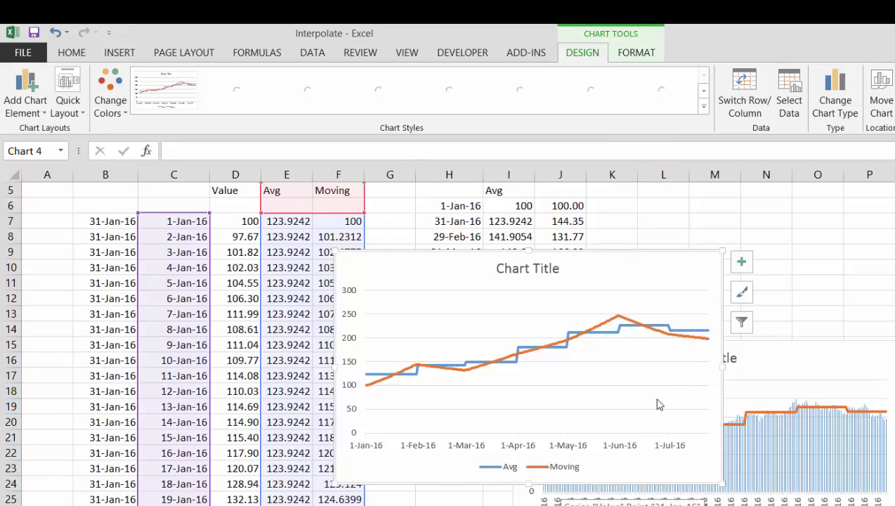
Move the Avg and Moving line chart beneath the Value and Avg chart, narrow it slightly and deselect it.
drag(684, 261, 866, 465)
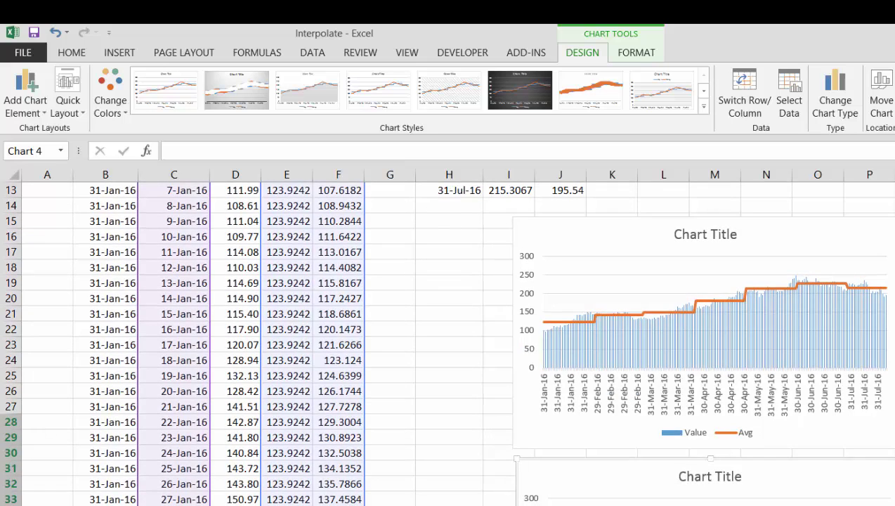
drag(894, 458, 890, 460)
click(477, 423)
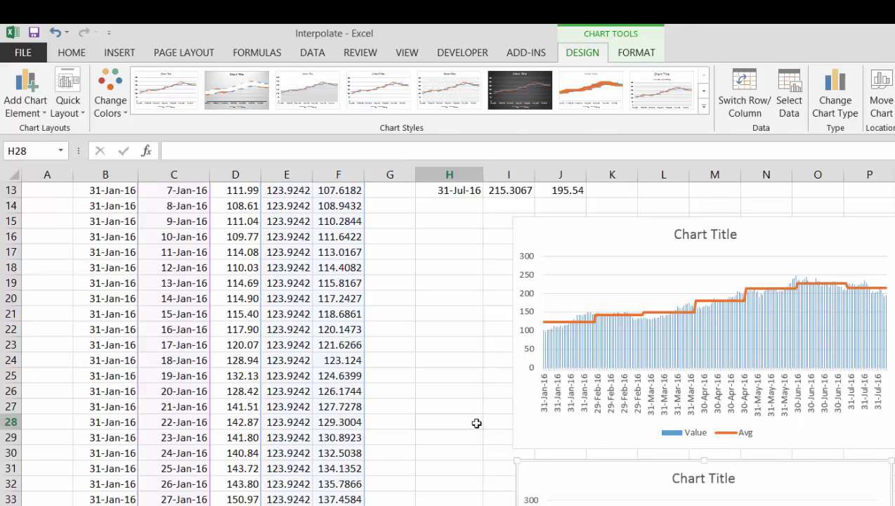
Review the Moving column's interpolate_look_up formulas and values day by day through late January.
key(Up)
key(Up)
key(Left)
key(Left)
key(Page_Up)
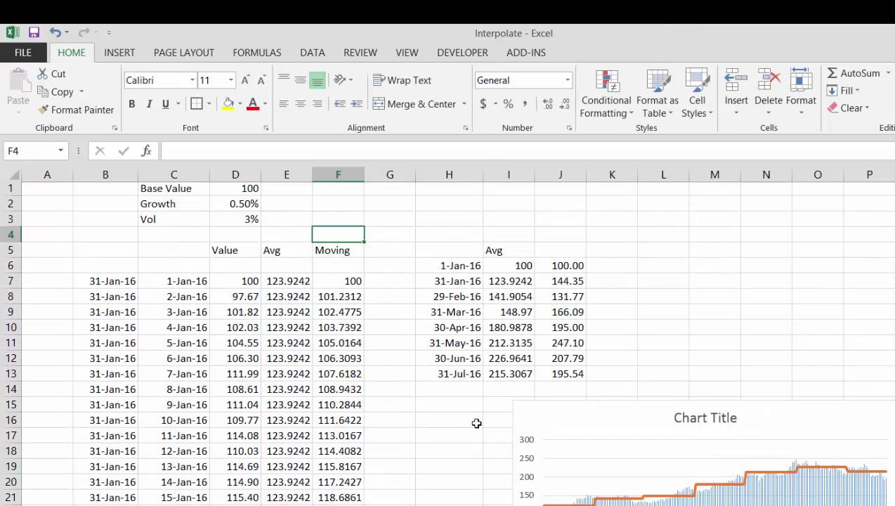
key(Down)
key(Down)
key(Down)
key(Down)
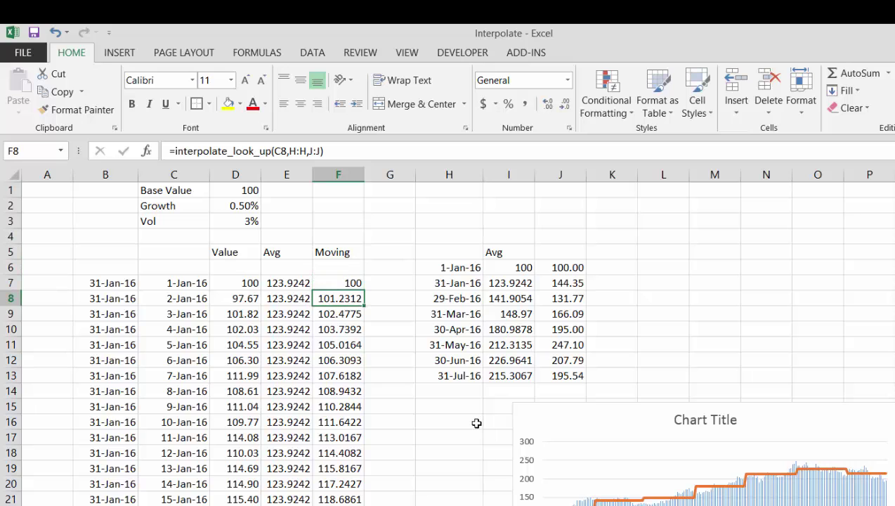
key(Down)
key(Down)
key(Down)
key(Down)
key(Down)
key(Down)
key(Down)
key(Down)
key(Down)
key(Down)
key(Down)
key(Down)
key(Down)
key(Down)
key(Down)
key(Down)
key(Down)
key(Down)
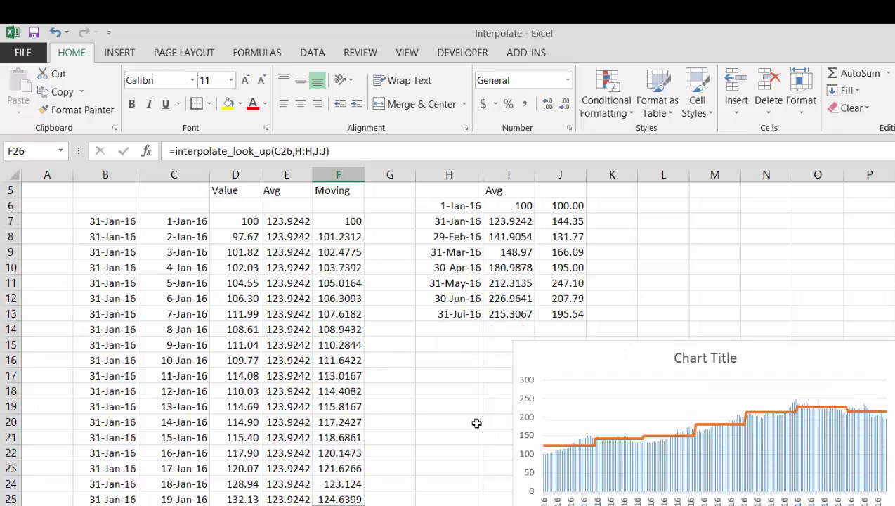
key(Down)
key(Down)
key(Down)
On the sheet with the Date and Discount Rate headings, enter 1/1/2016 as the Development date in C3.
key(ctrl+Page_Down)
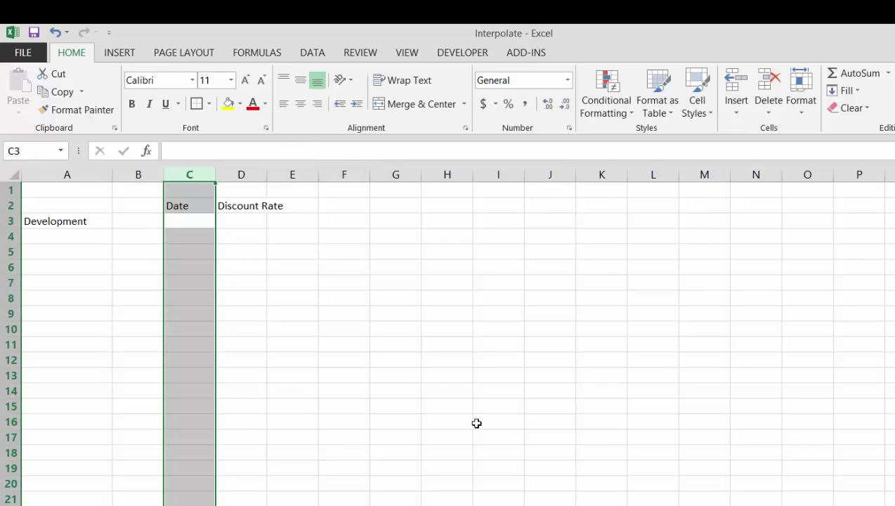
key(Up)
key(Down)
key(Left)
key(Left)
key(Right)
key(Right)
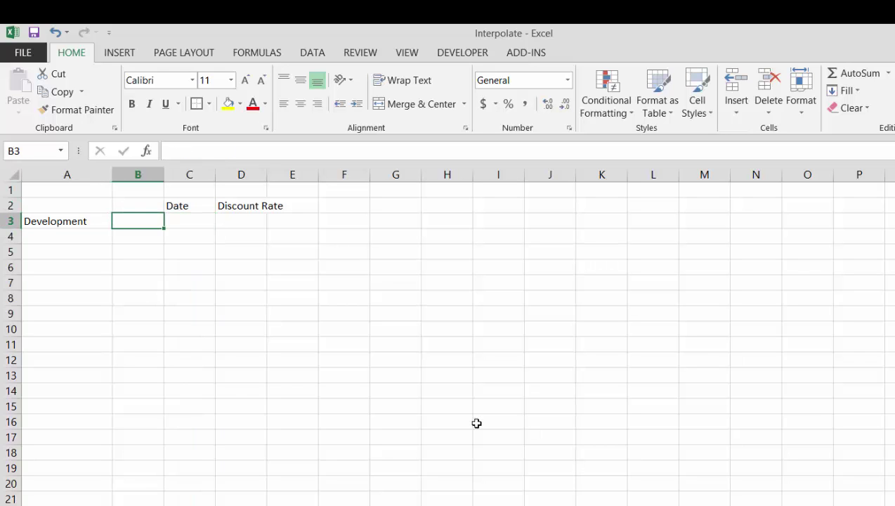
text(1/1/)
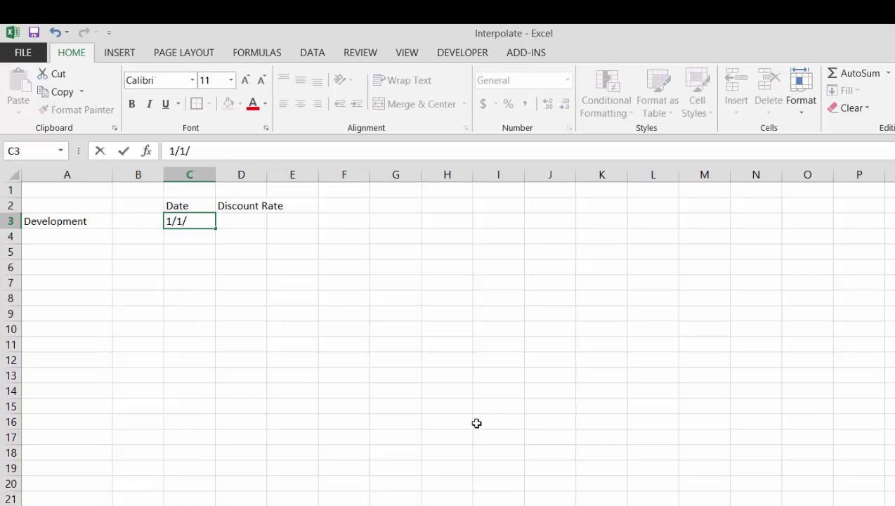
text(2)
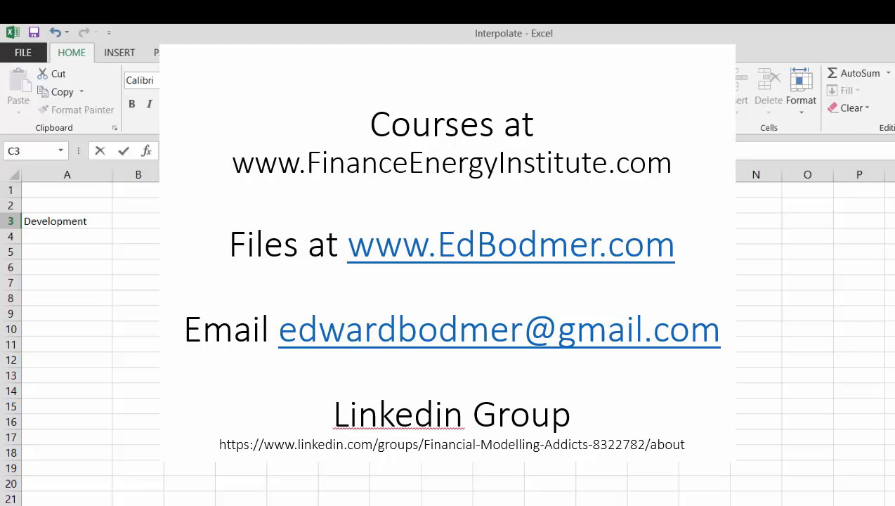
key(Return)
Set the Development discount rate in D3 to 20%.
key(Up)
key(Right)
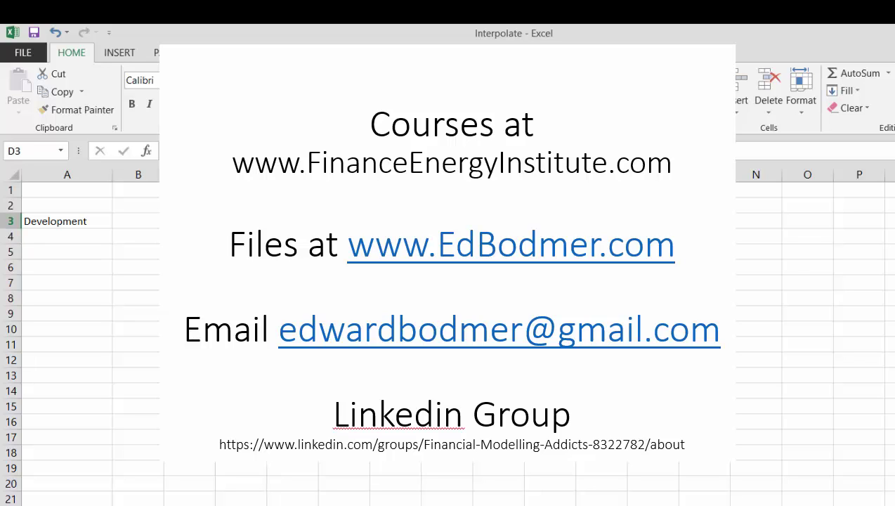
text(1/20%)
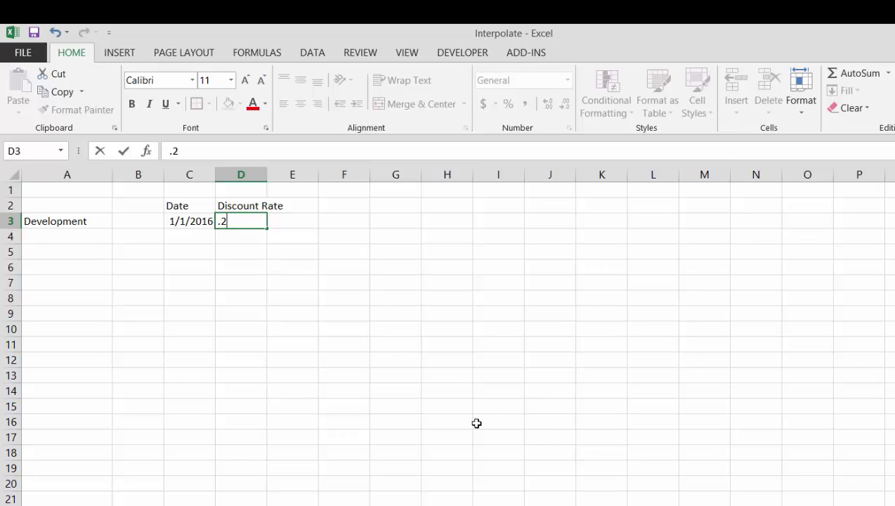
key(Return)
key(Up)
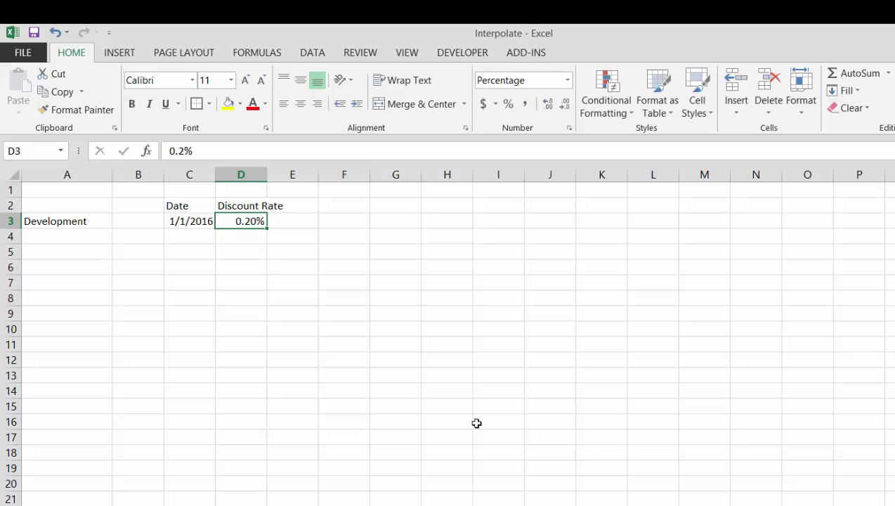
text(20%)
key(Return)
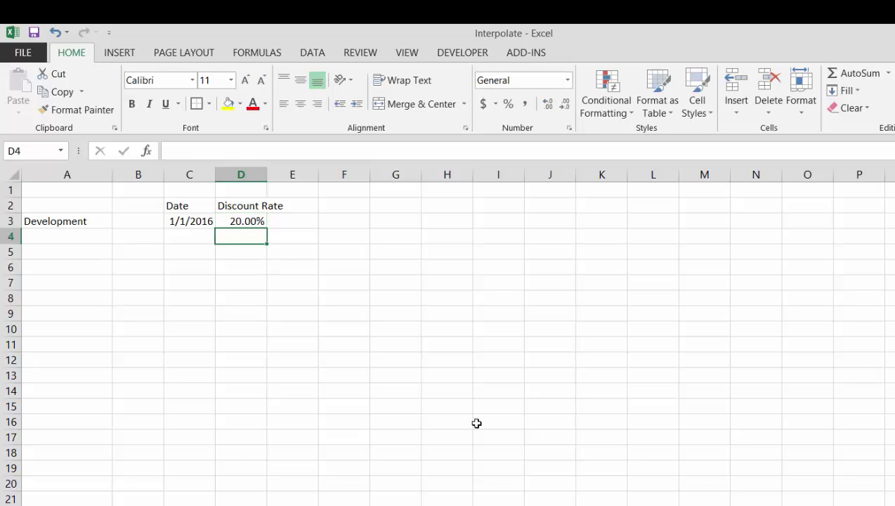
Add FC as the stage label in A4 below Development and go to its Date cell, C4.
key(Left)
key(Left)
key(Left)
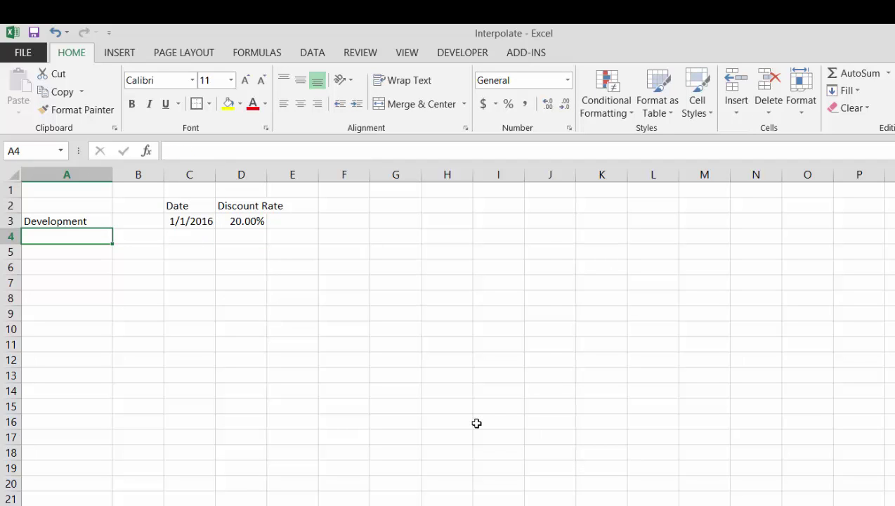
text(FC)
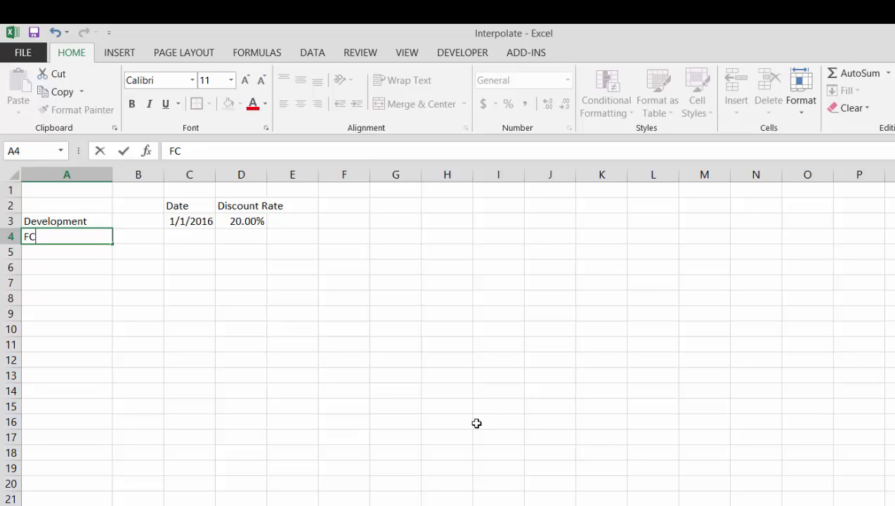
key(Return)
key(Up)
key(Right)
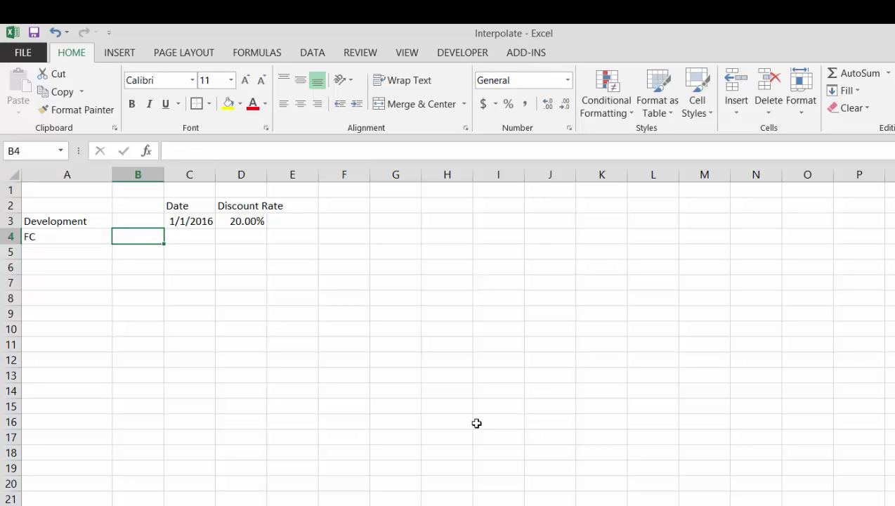
key(Right)
text(ed)
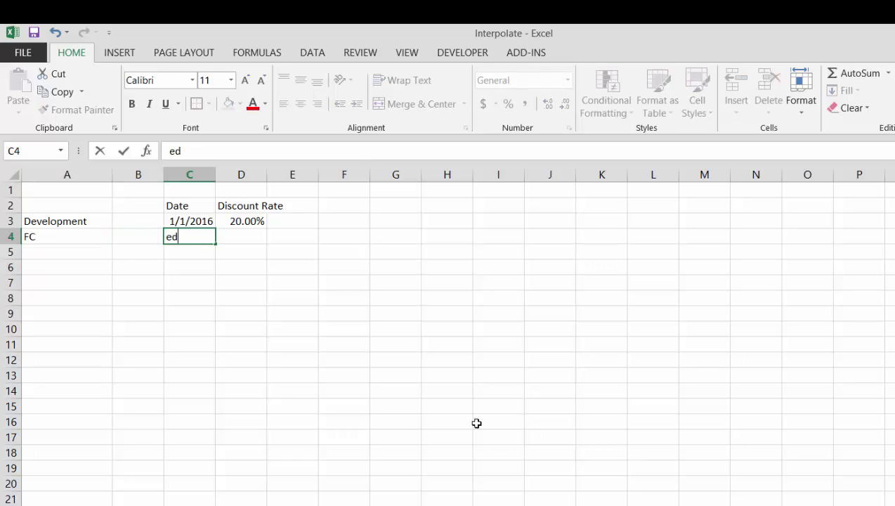
text(ate()
key(Up)
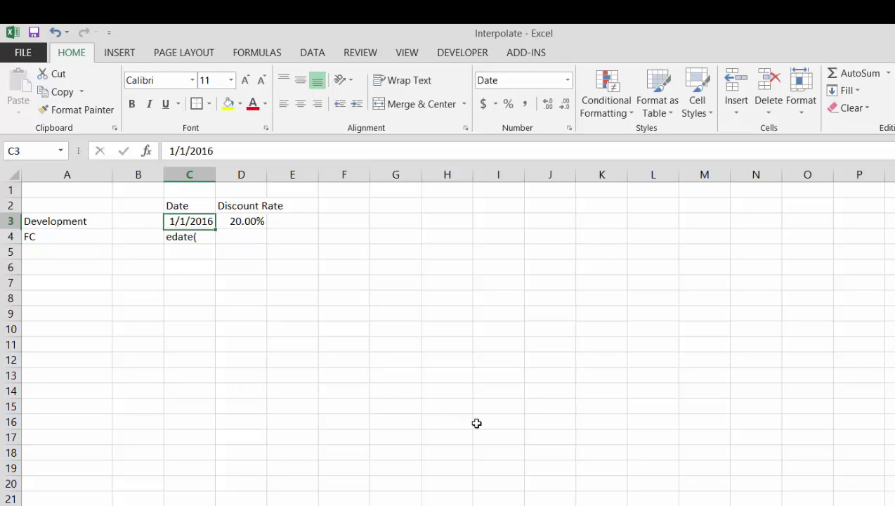
key(Down)
Calculate the FC date in C4 with =EDATE(C3,15) and format it as a day-month-year date.
text(=de)
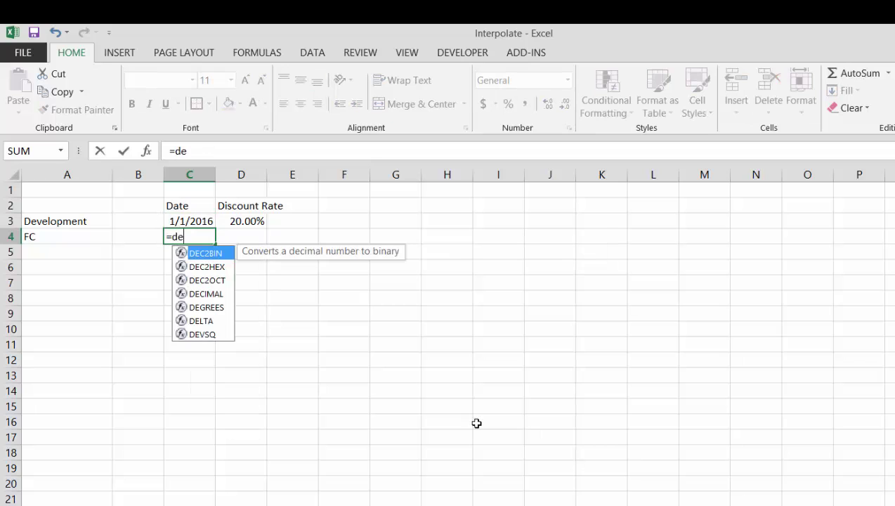
key(BackSpace)
key(BackSpace)
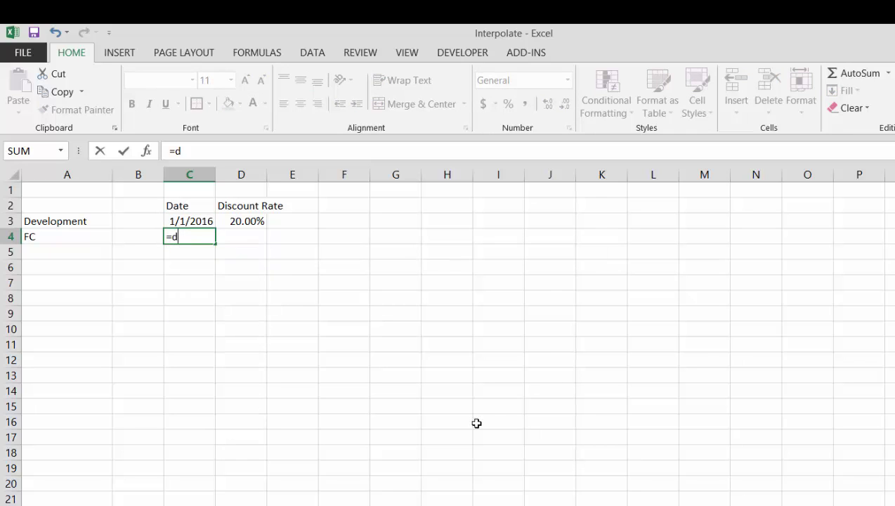
text(edat)
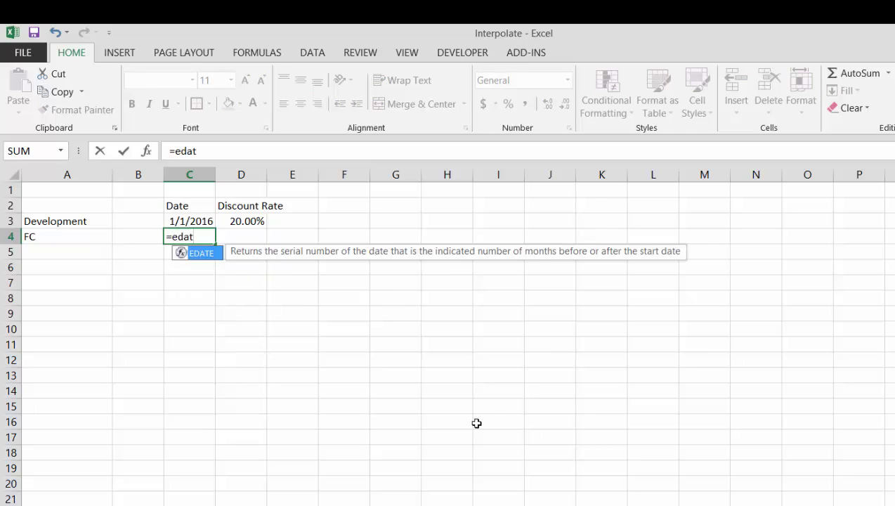
key(Tab)
key(Up)
text(,)
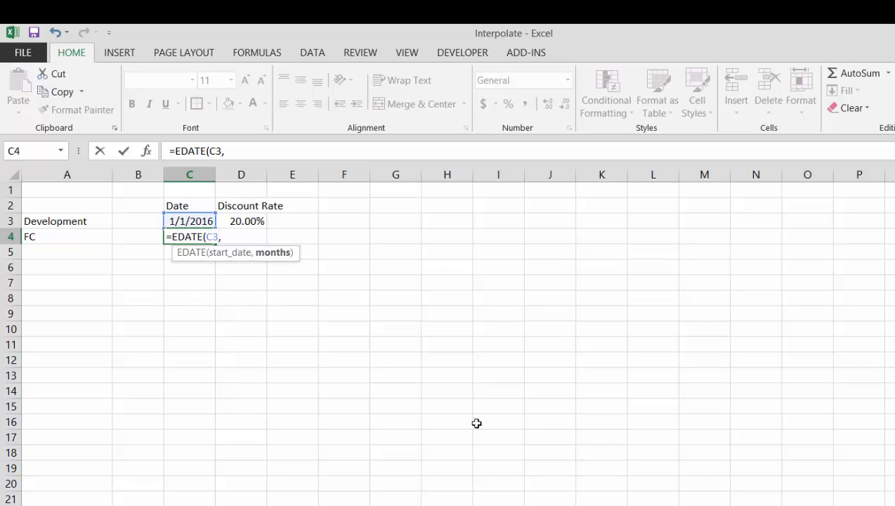
text(15)
key(Return)
key(Up)
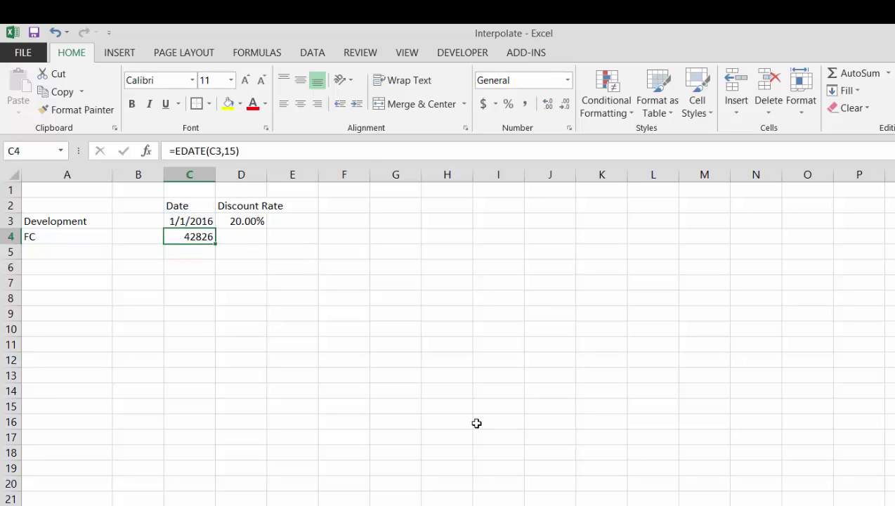
key(ctrl+shift+3)
Set the FC discount rate in D4 to 15%.
key(Right)
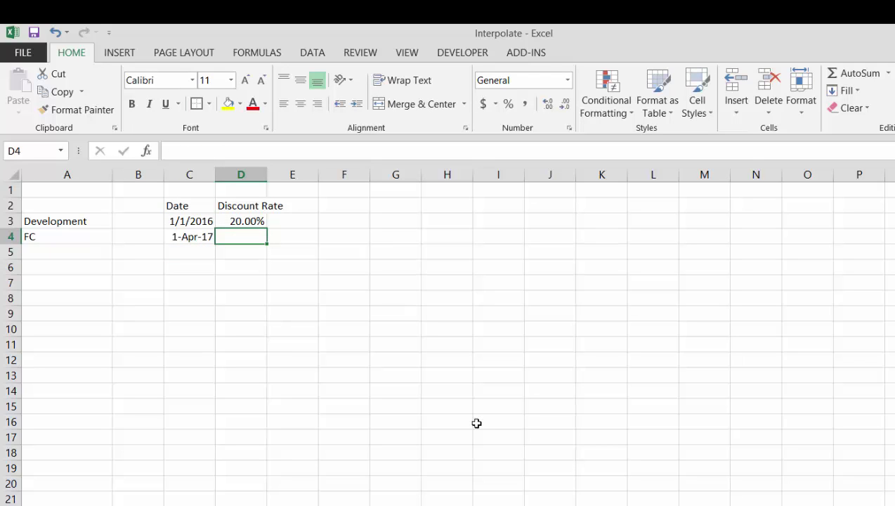
text(1)
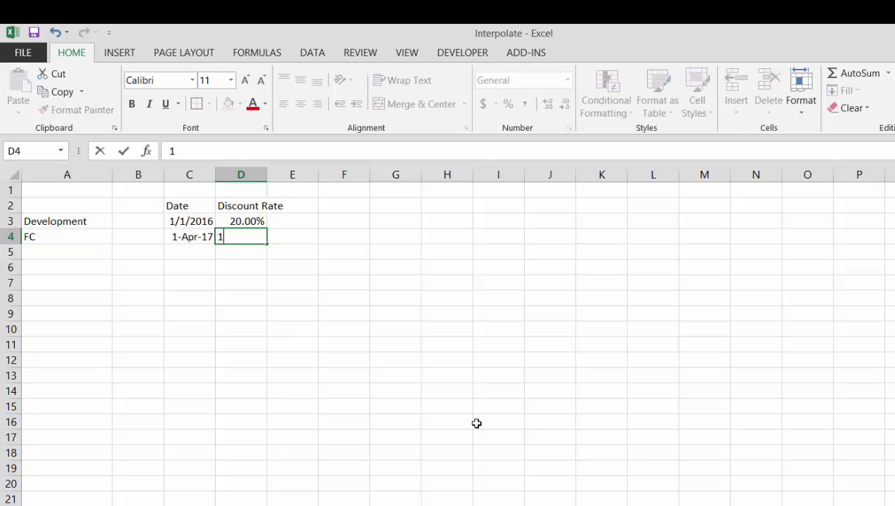
text(5%)
key(Return)
Add COD as the next stage label in A5, below FC.
key(Left)
key(Left)
key(Left)
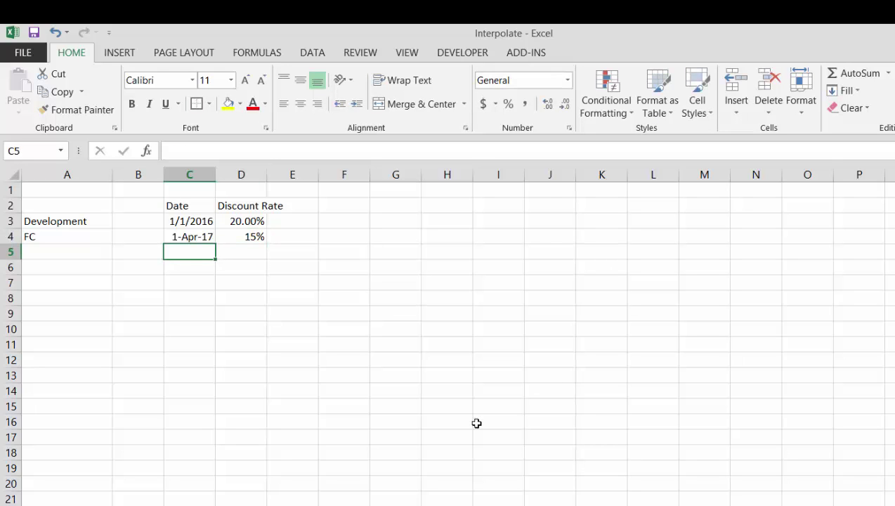
text(COD)
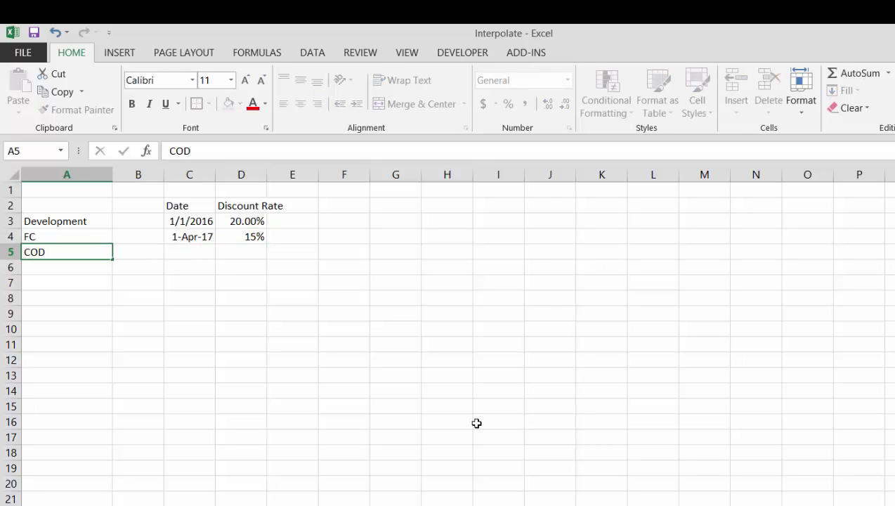
key(Return)
Calculate the COD date in C5 with =EDATE(C4,13) and format it as a day-month-year date.
key(Up)
key(Right)
key(Right)
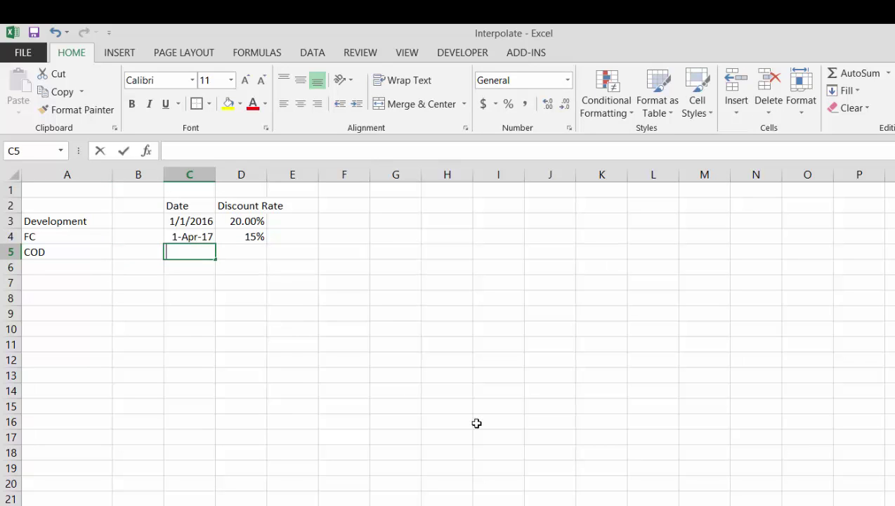
text(=ed)
key(Tab)
key(Up)
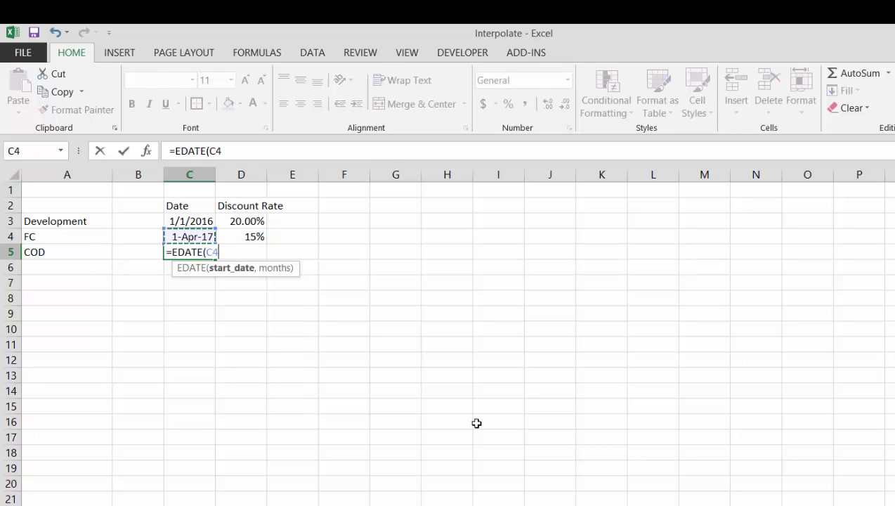
text(,12)
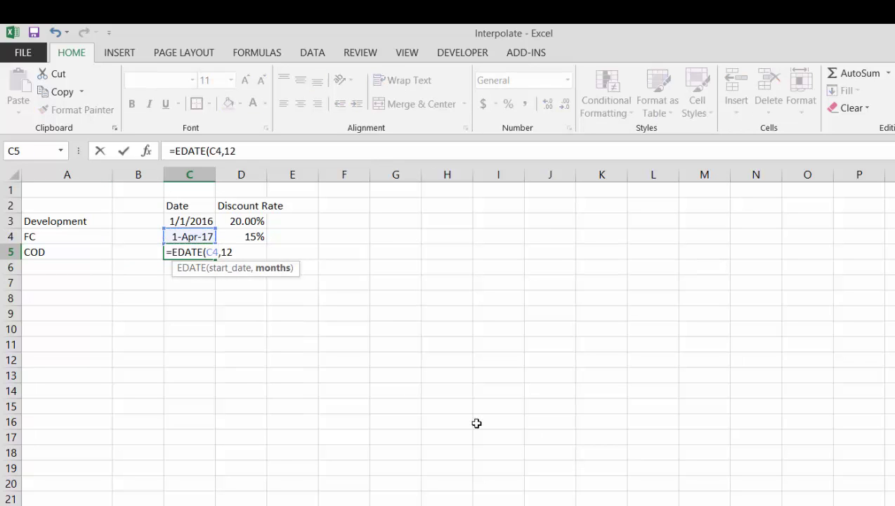
key(BackSpace)
text(3))
key(Return)
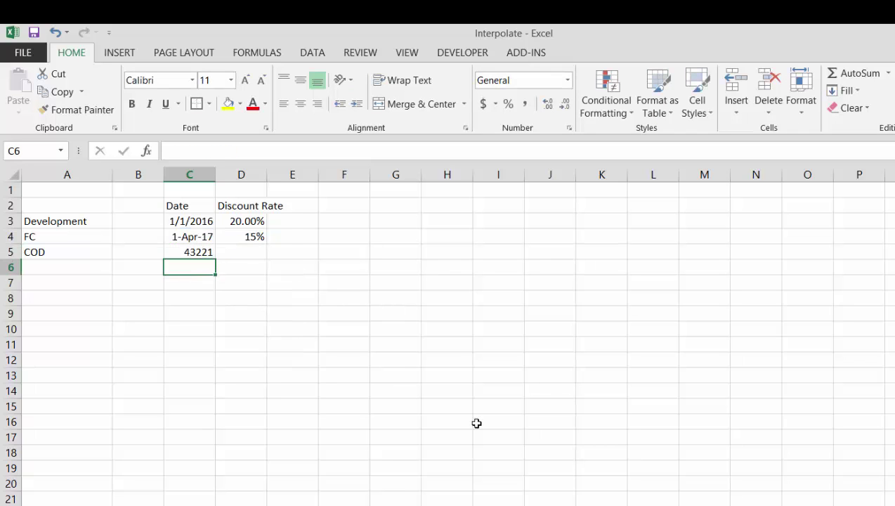
key(Up)
key(ctrl+shift+3)
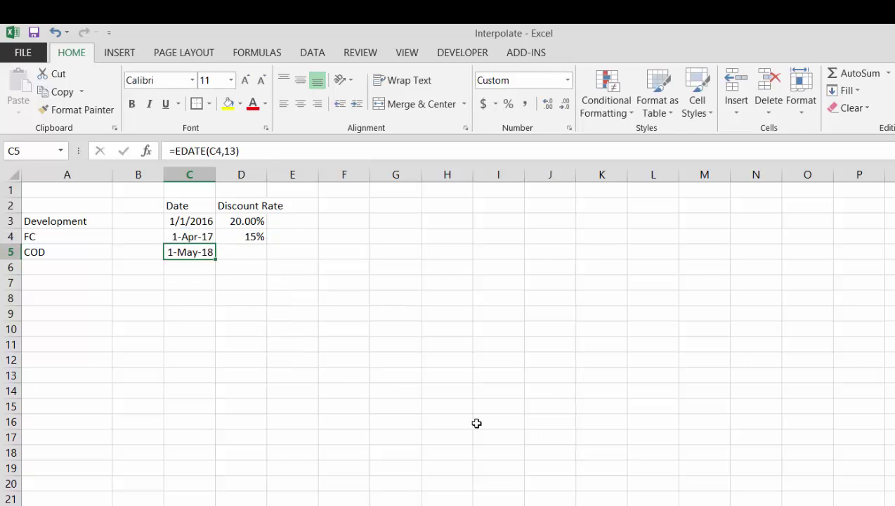
Set the COD discount rate in D5 to 12%.
key(Right)
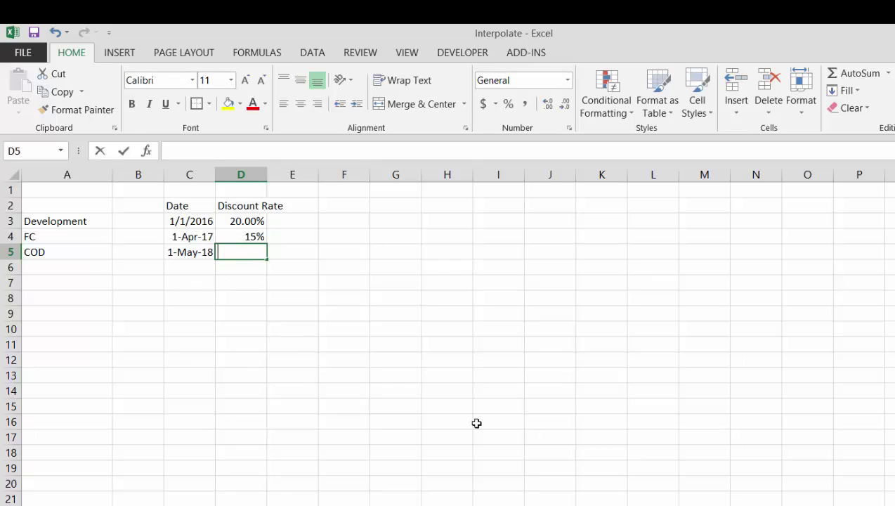
text(12$)
key(Return)
key(Up)
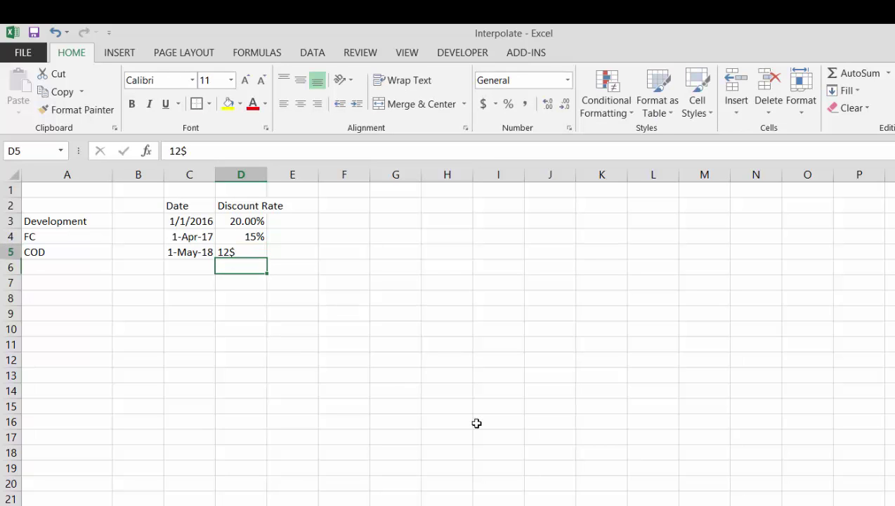
key(F2)
key(BackSpace)
text(%)
key(Return)
Add History as the fourth stage label in A6, below COD.
key(Left)
key(Left)
key(Left)
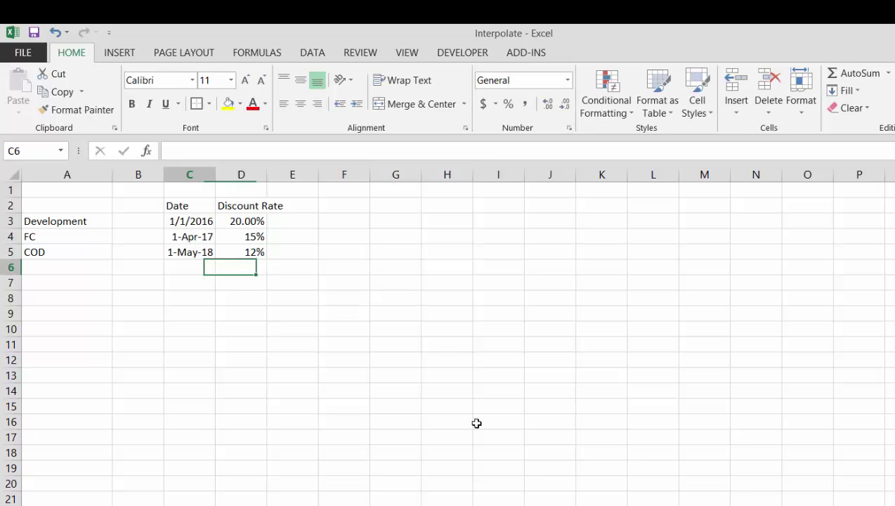
text(Ho)
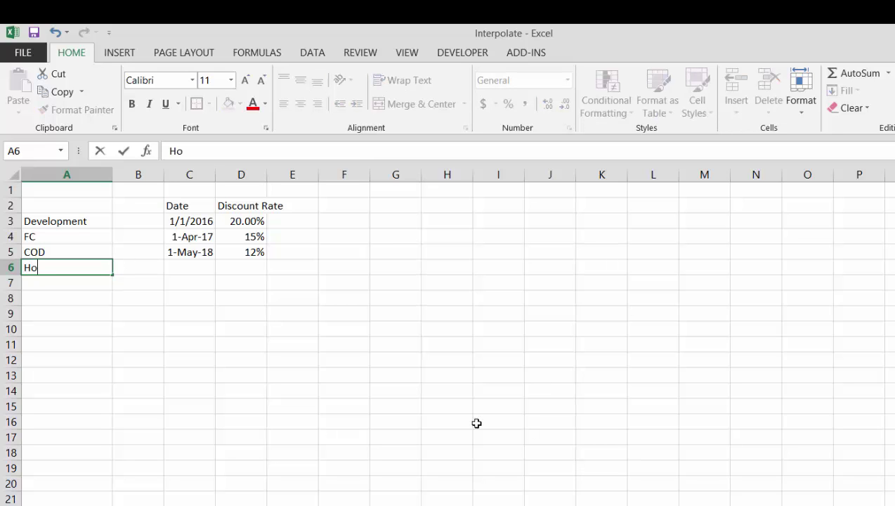
key(BackSpace)
text(istor)
key(Return)
key(Up)
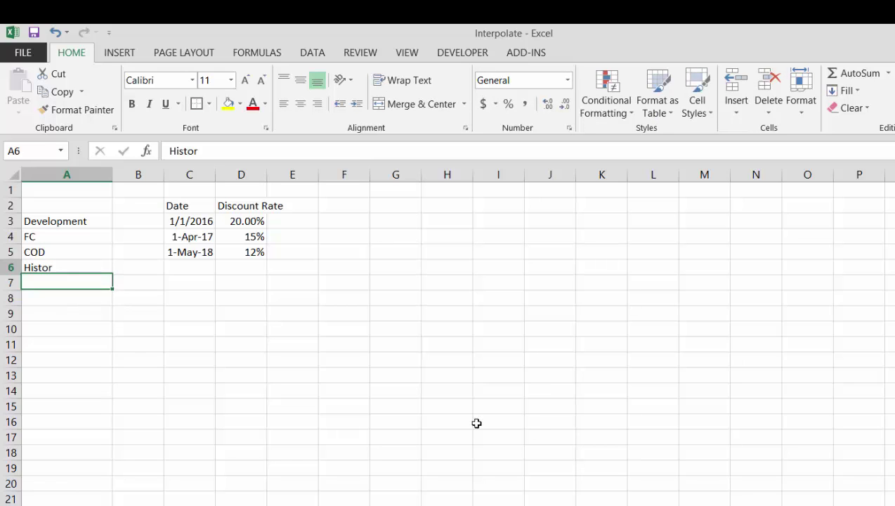
key(F2)
key(BackSpace)
text(ry)
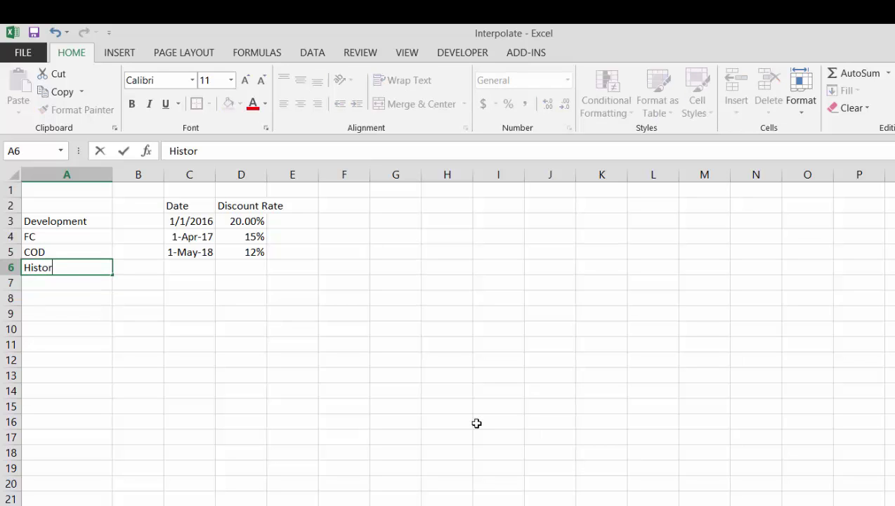
key(Return)
Calculate the History date in C6 with =EDATE(C5,36) and format it as a day-month-year date.
key(Up)
key(Right)
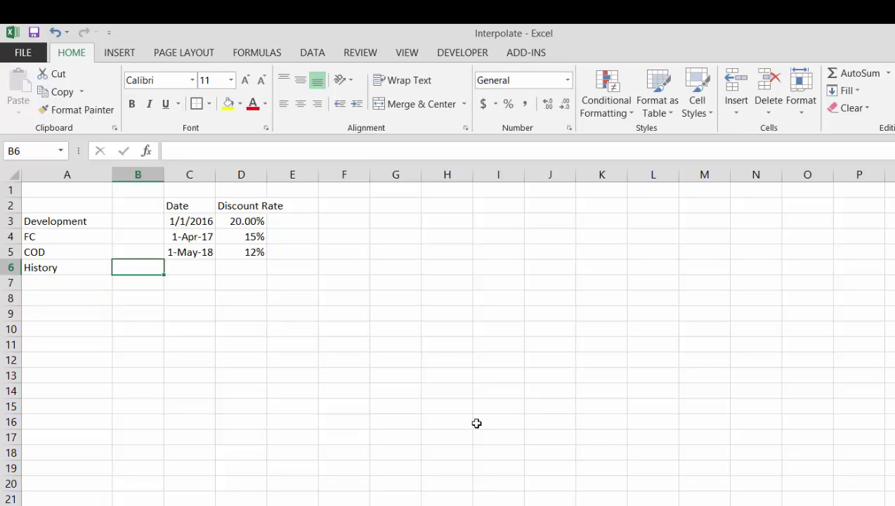
key(Right)
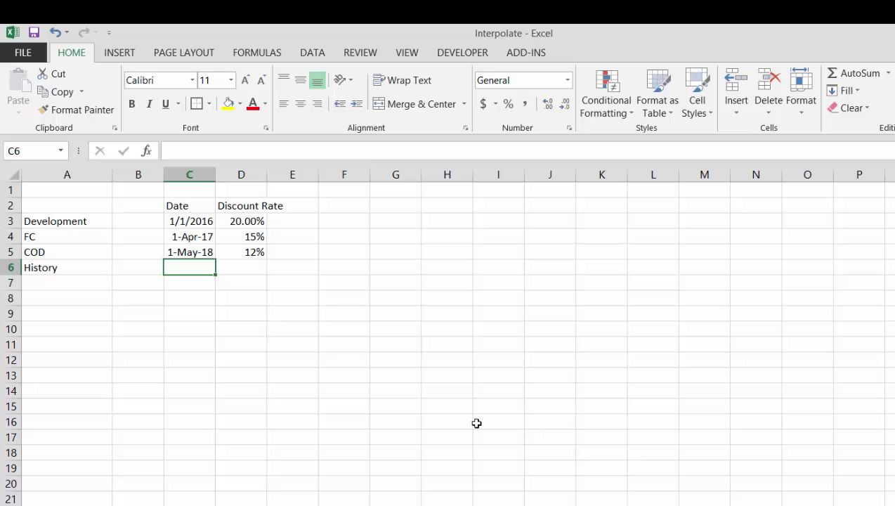
text(=eda)
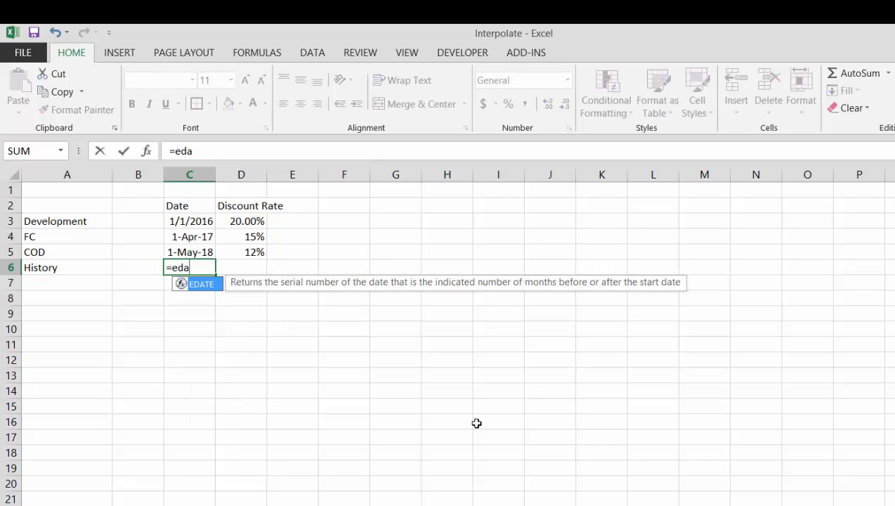
key(Tab)
key(Up)
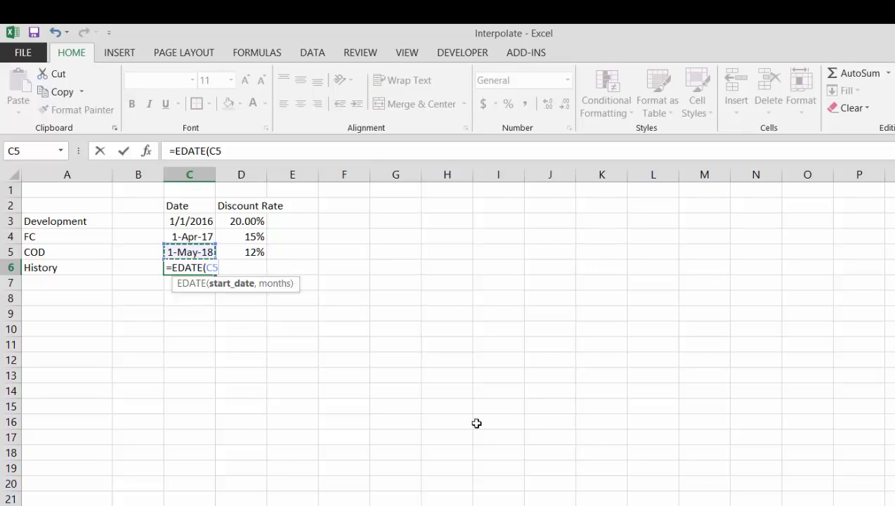
text(,36)
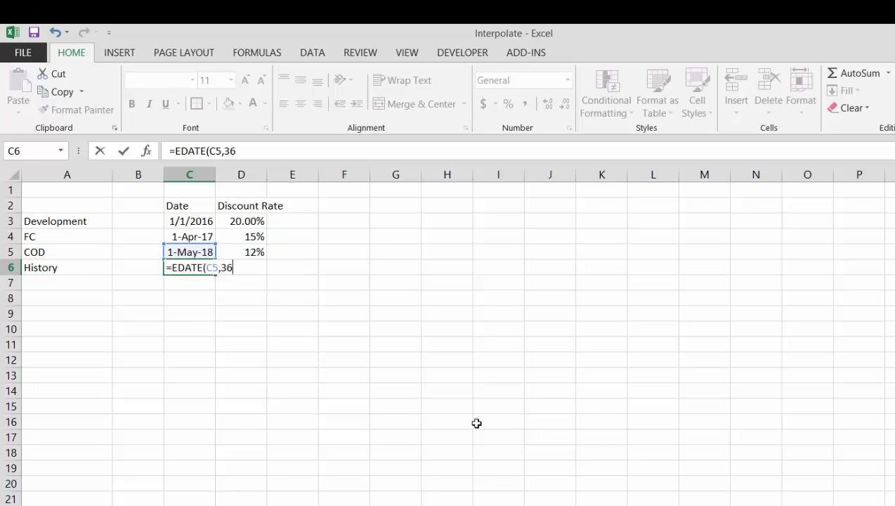
key(Return)
key(Up)
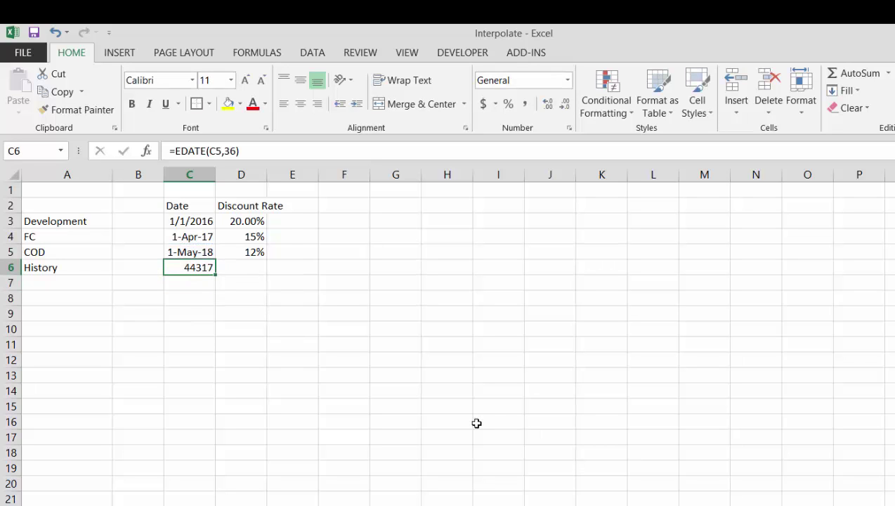
key(ctrl+shift+1)
key(ctrl+shift+3)
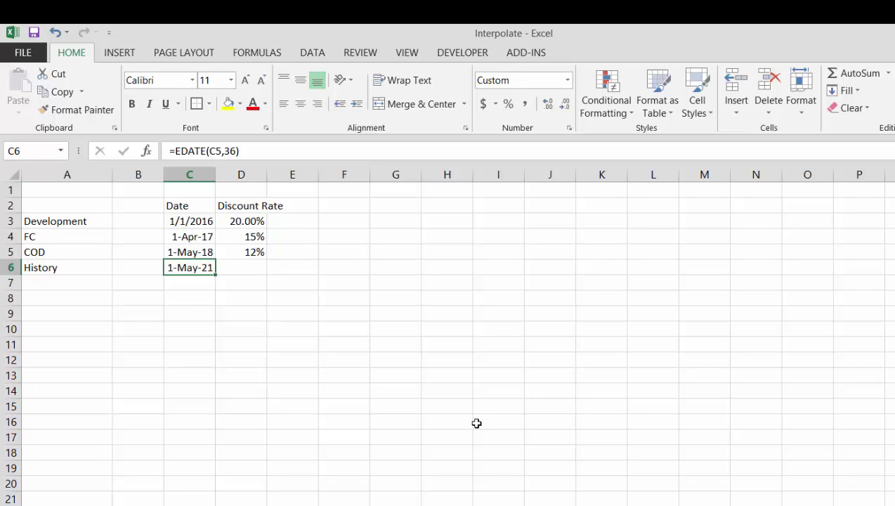
Set the History discount rate in D6 to 8% and go to the empty label cell A7.
key(Right)
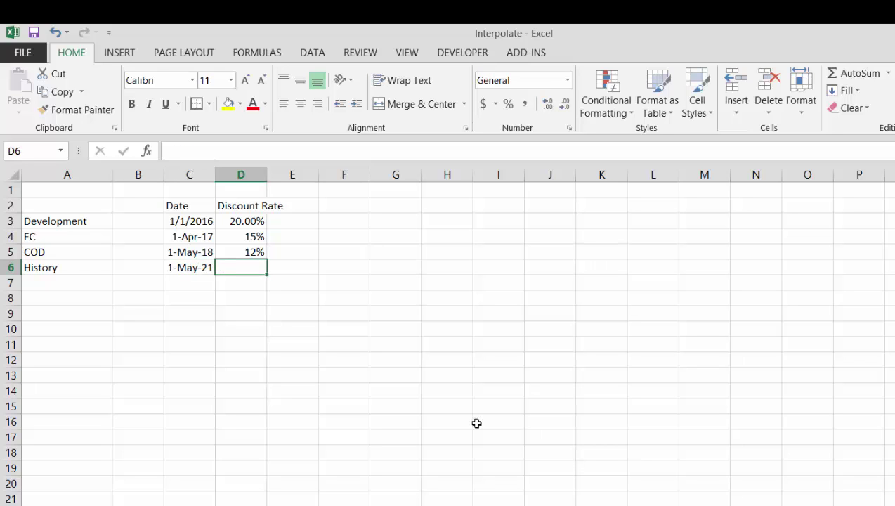
text(8%)
key(Return)
key(Left)
key(Left)
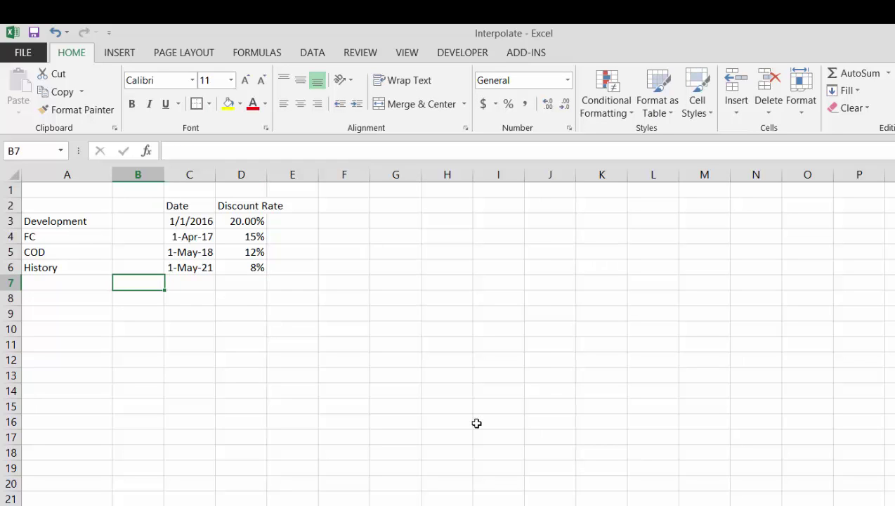
key(Left)
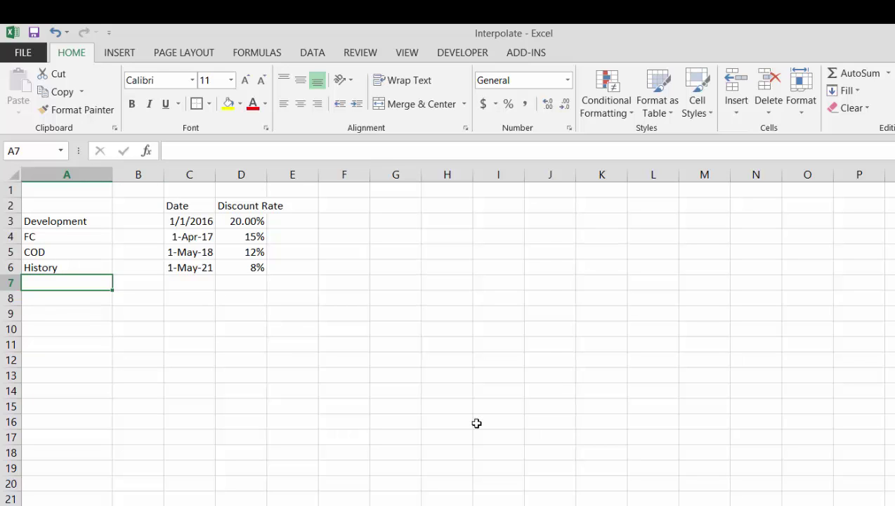
Add Death as the fifth stage label in A7, below History, and go to its date cell C7.
text(Death)
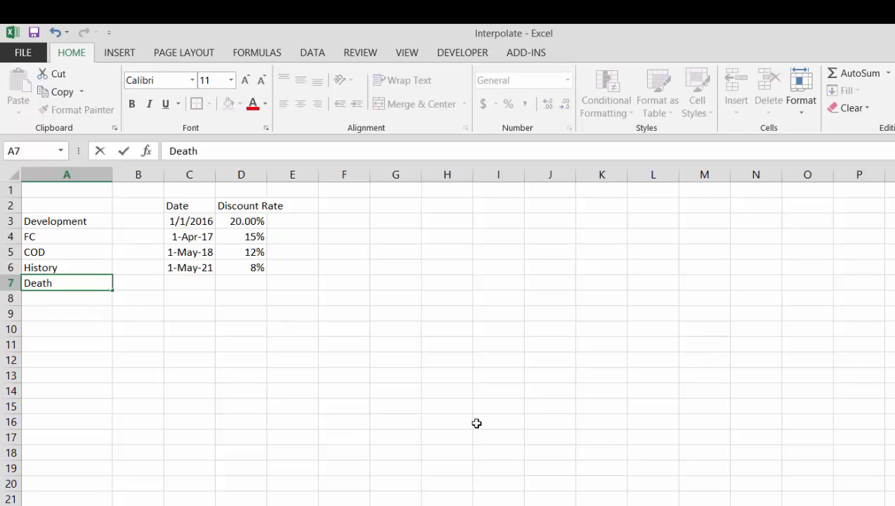
key(Return)
key(Up)
key(Right)
key(Right)
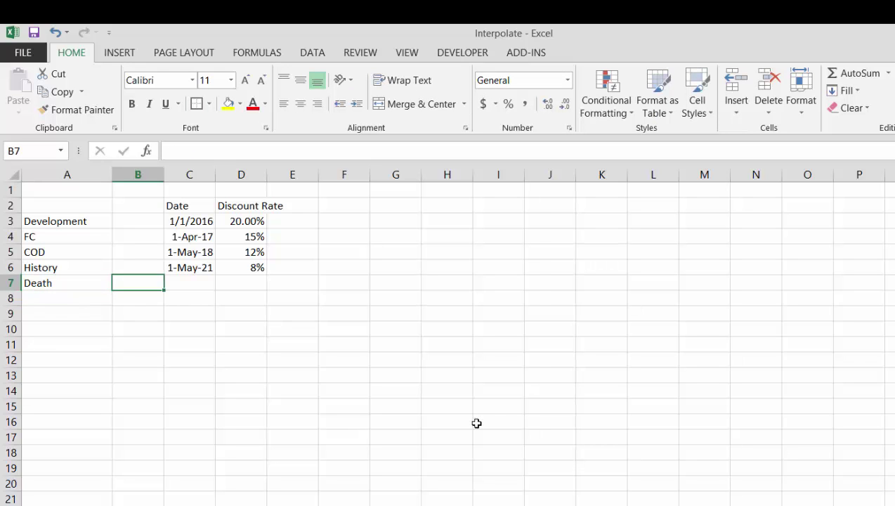
text(=edate)
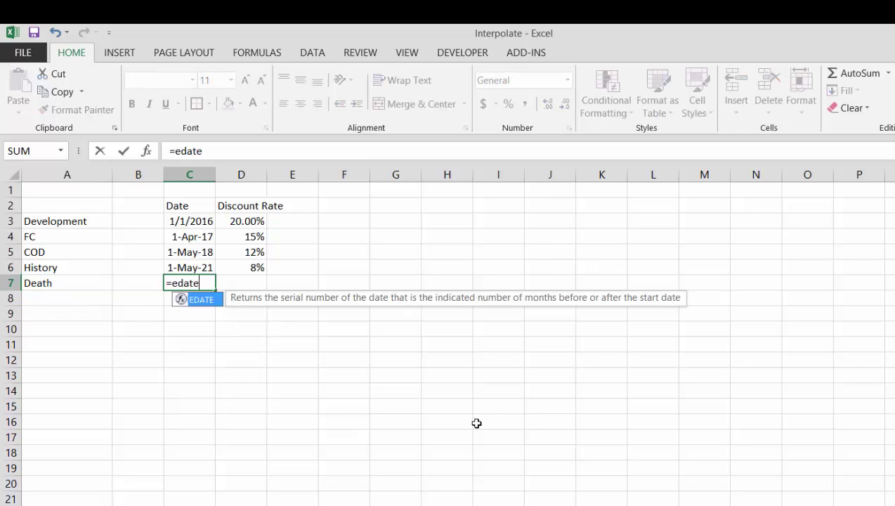
text())
key(Return)
key(Return)
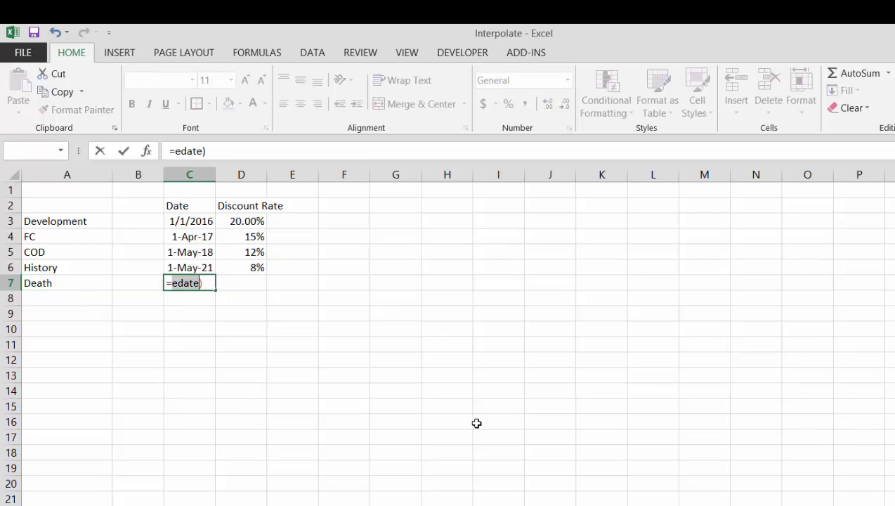
key(Escape)
Calculate the Death date in C7 as 25 years after COD with =EDATE(C5,25*12).
text(=ed)
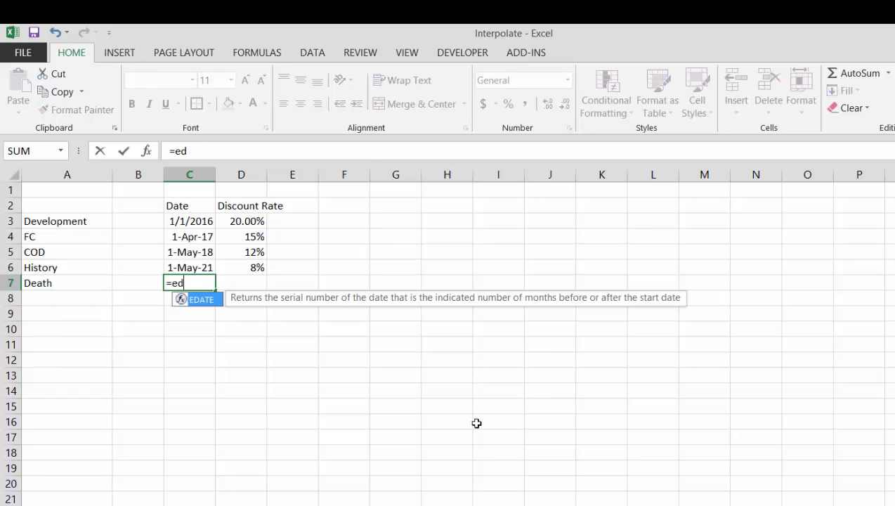
key(Tab)
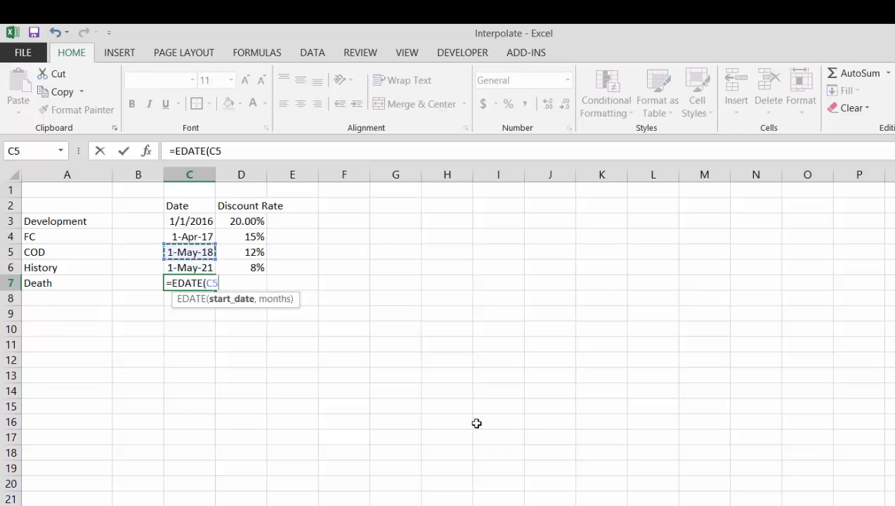
text(,2)
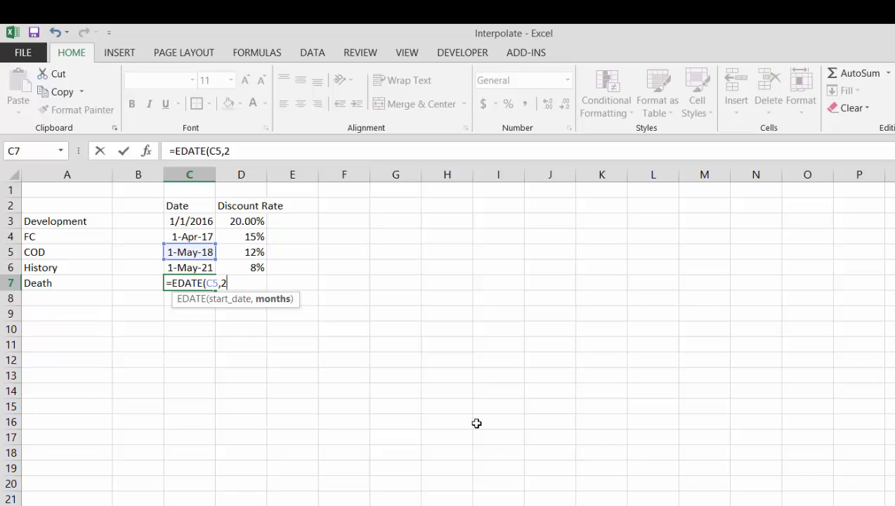
text(5*12)
key(Return)
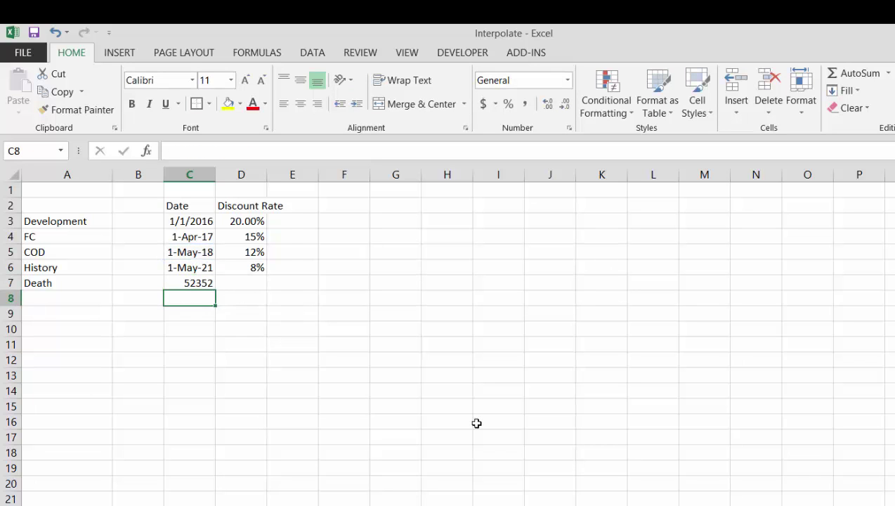
Format the Death date in C7 as a day-month-year date.
key(Up)
key(ctrl+shift+1)
key(Right)
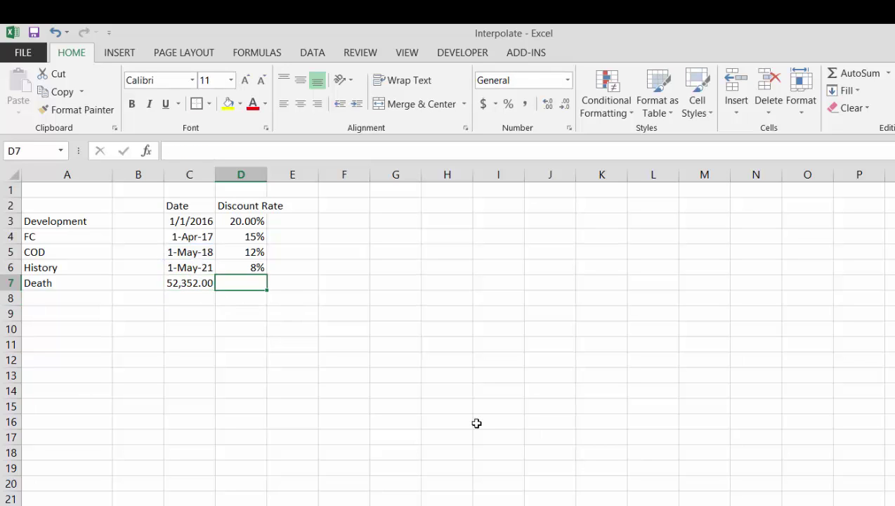
key(Left)
key(ctrl+shift+3)
Link the Death discount rate in D7 to the History rate with =D6.
key(Right)
text(=)
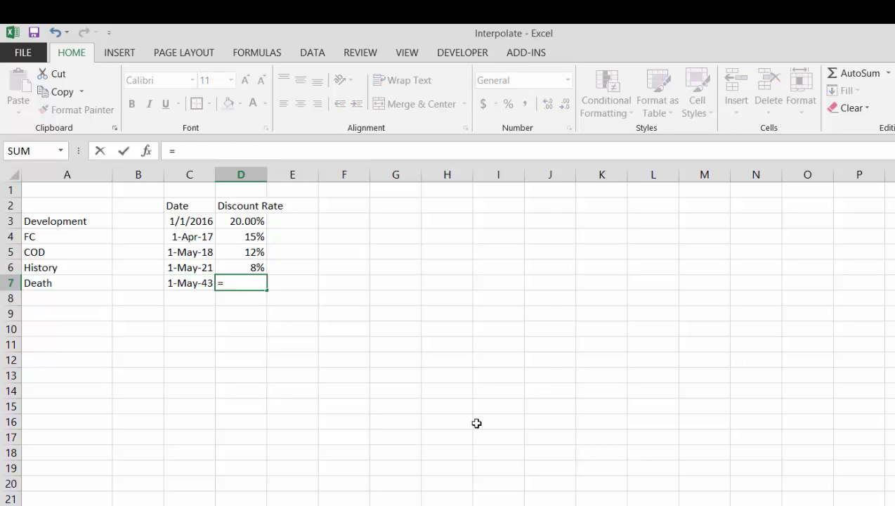
key(Up)
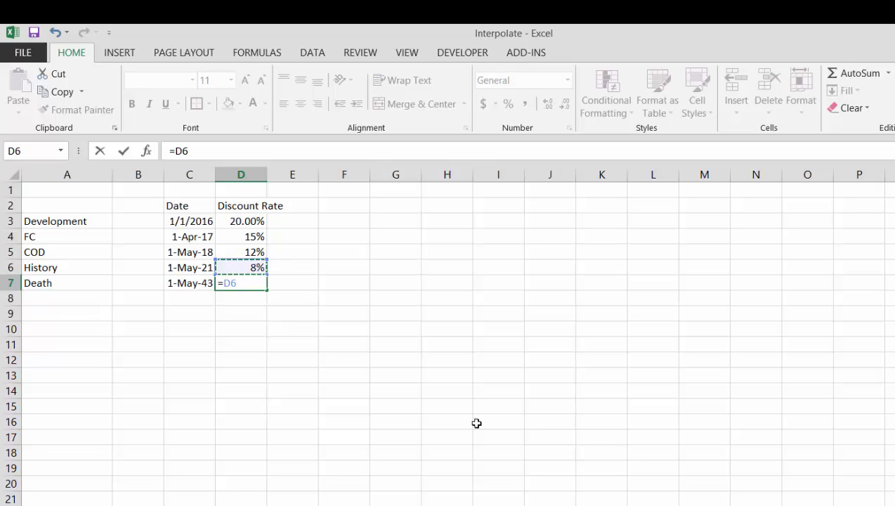
key(Return)
Format all the discount rates in D3:D7 as percentages with two decimals.
key(Up)
key(Up)
key(Up)
key(Up)
key(Up)
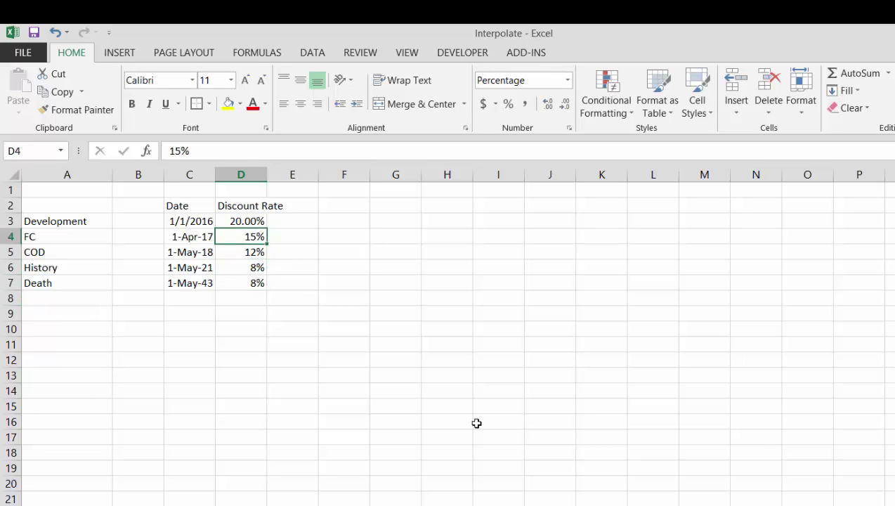
key(ctrl+shift+Down)
key(ctrl+shift+5)
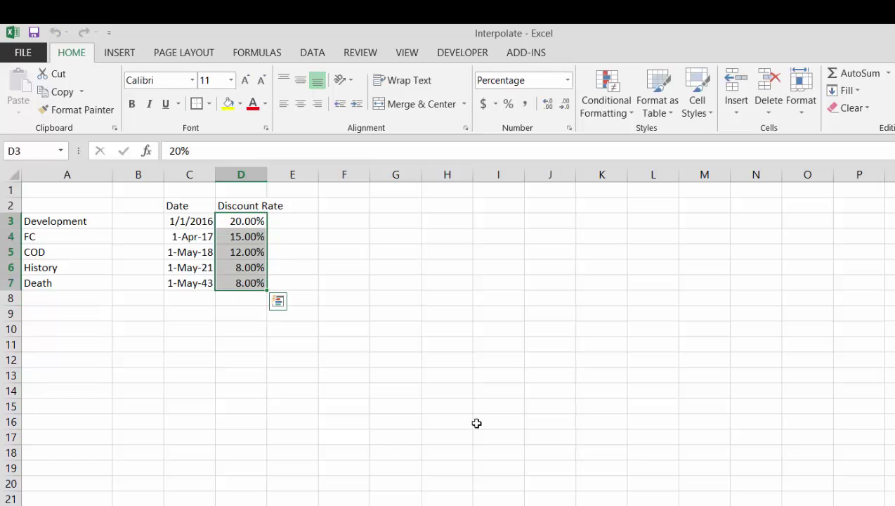
Enter the row label Timeline in A10, below the stage table.
key(Down)
key(Down)
key(Down)
key(Down)
key(Down)
key(Down)
key(Down)
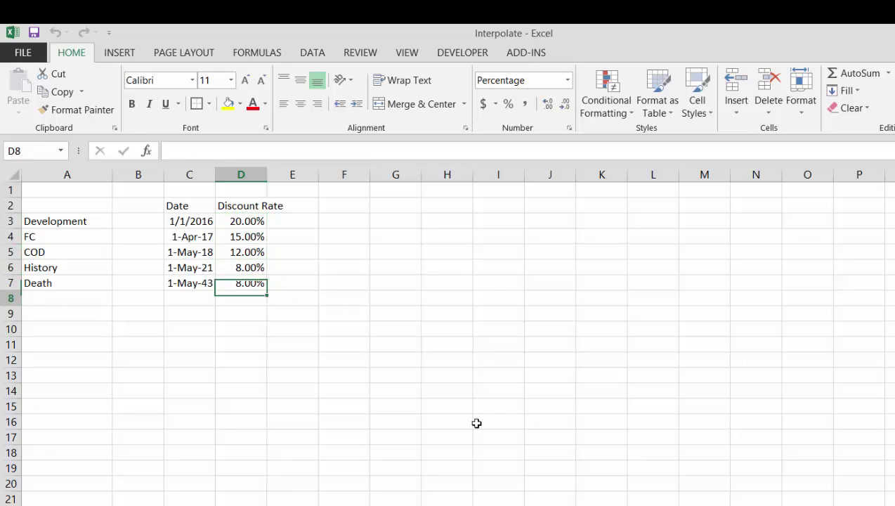
key(Left)
key(Left)
key(Left)
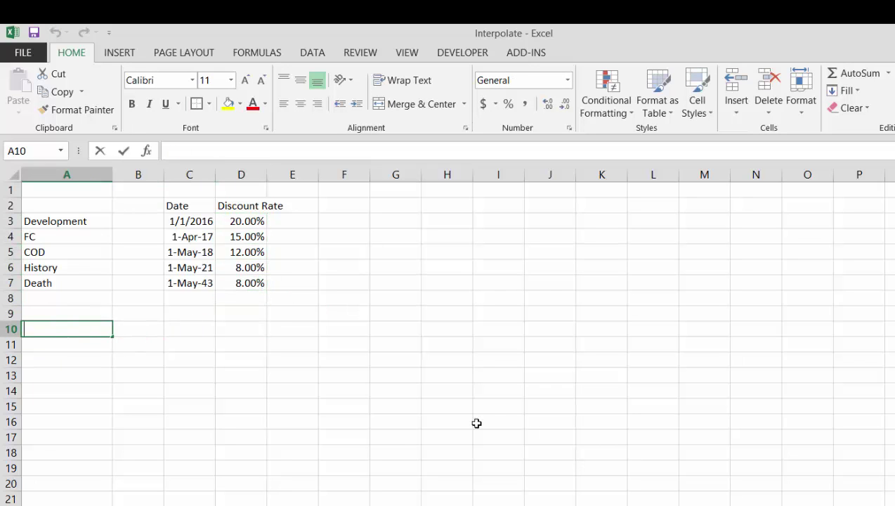
text(Timel)
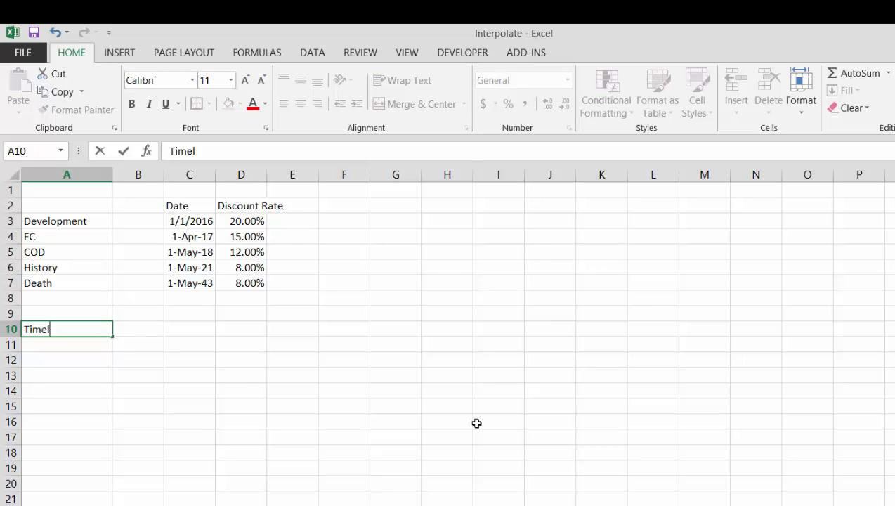
text(ine)
key(Return)
Start the timeline in F10 by linking it to the Development date with =C3, formatted as a day-month-year date.
key(Up)
key(Right)
key(Right)
key(Right)
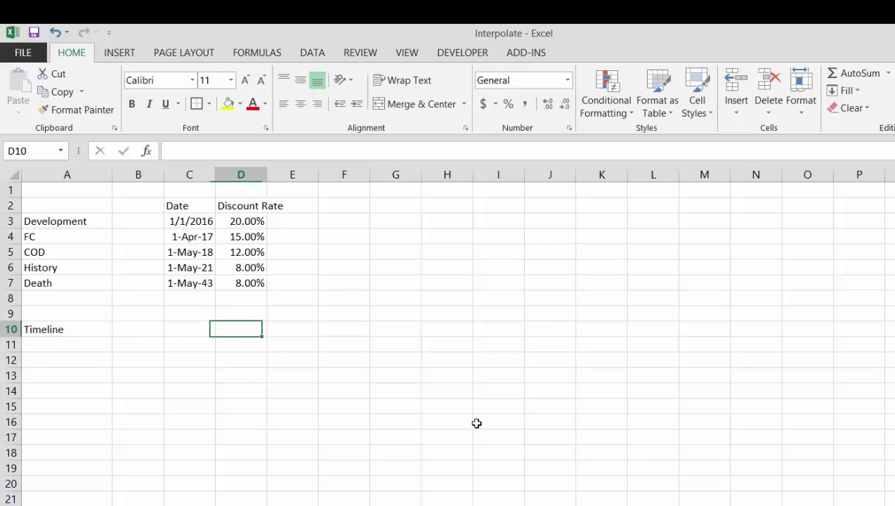
key(Right)
key(Right)
text(=)
key(Up)
key(Up)
key(Up)
key(Up)
key(Up)
key(Up)
key(Up)
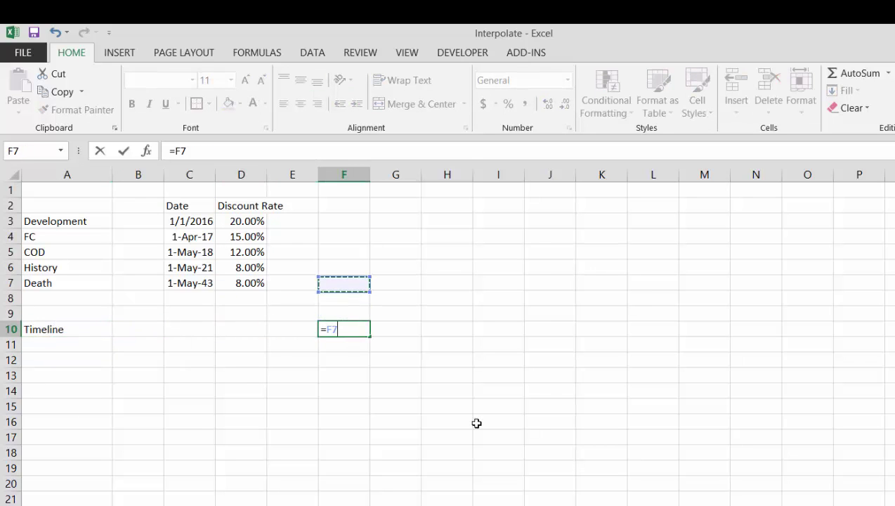
key(Left)
key(Left)
key(Left)
key(Return)
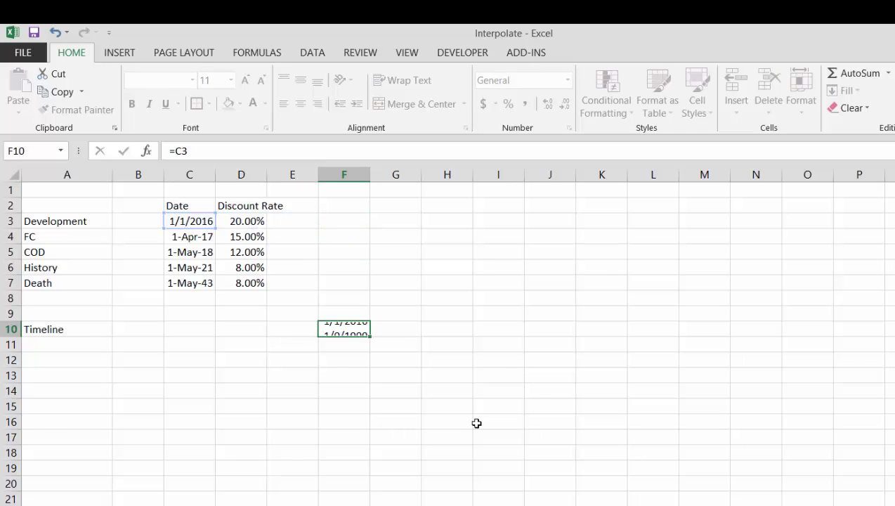
key(Up)
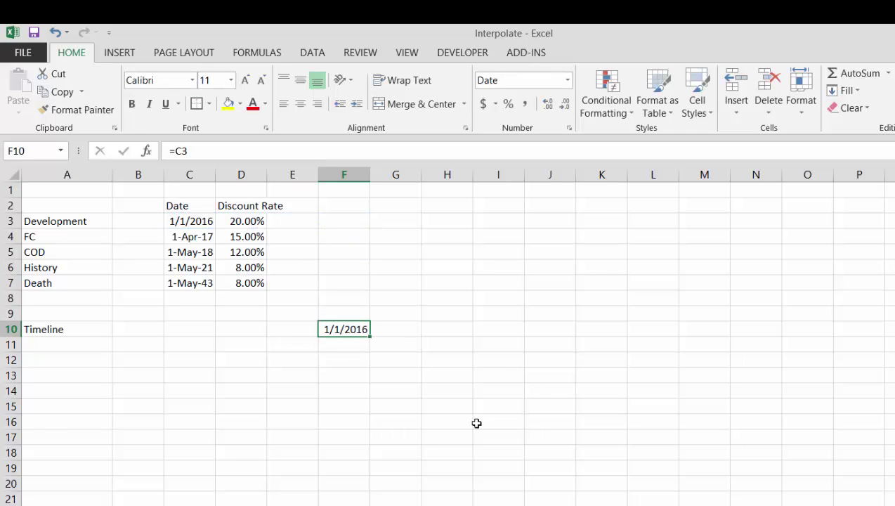
key(ctrl+shift+3)
Enter the row label Development in A11, directly below Timeline.
key(Down)
key(Left)
key(Left)
key(Left)
key(Left)
key(Left)
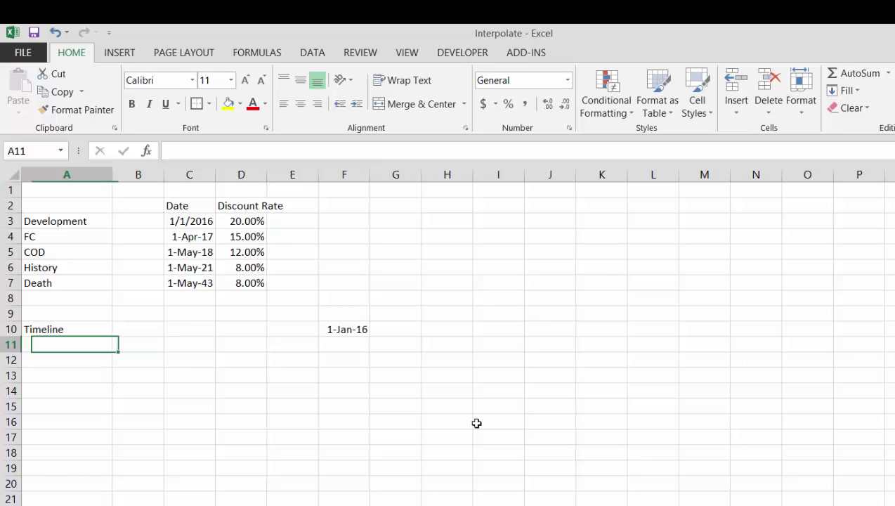
text(Development)
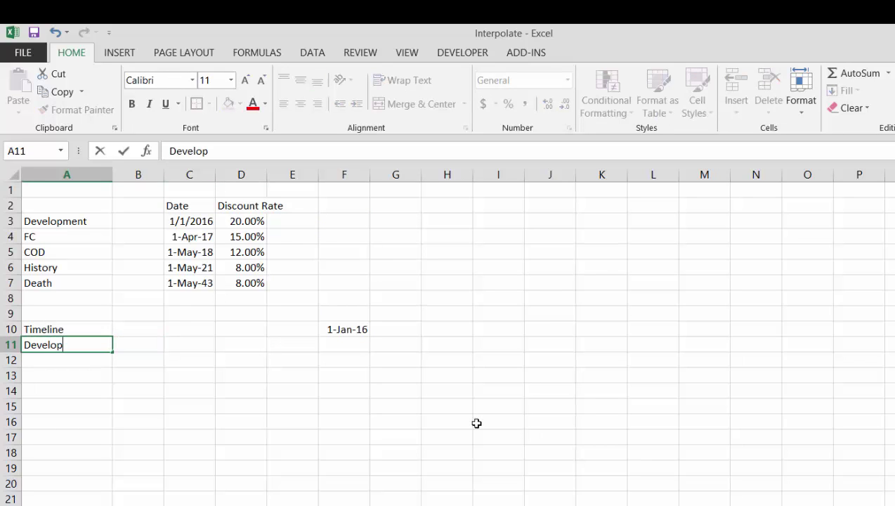
key(Return)
Link the start date of the Development row in C11 to the Development date with =C3.
key(Right)
key(Right)
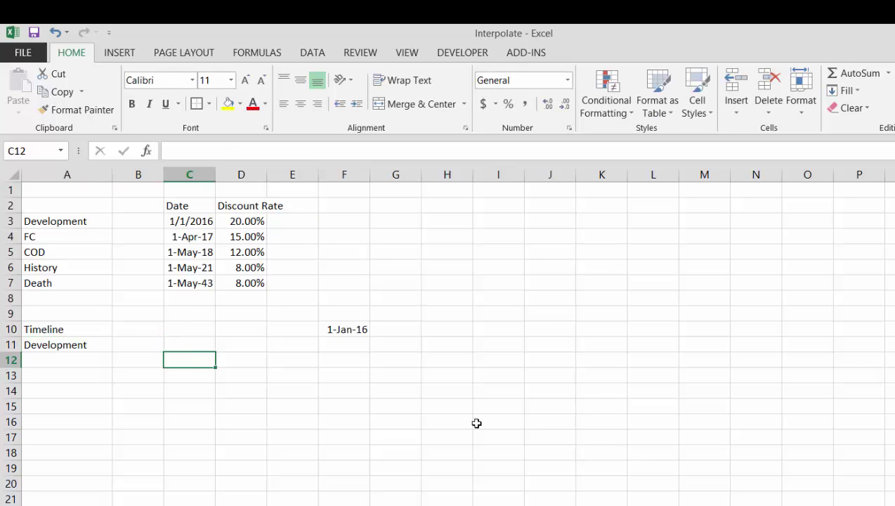
key(Up)
text(=)
key(Up)
key(Up)
key(Up)
key(Up)
key(Up)
key(Up)
key(Up)
key(Up)
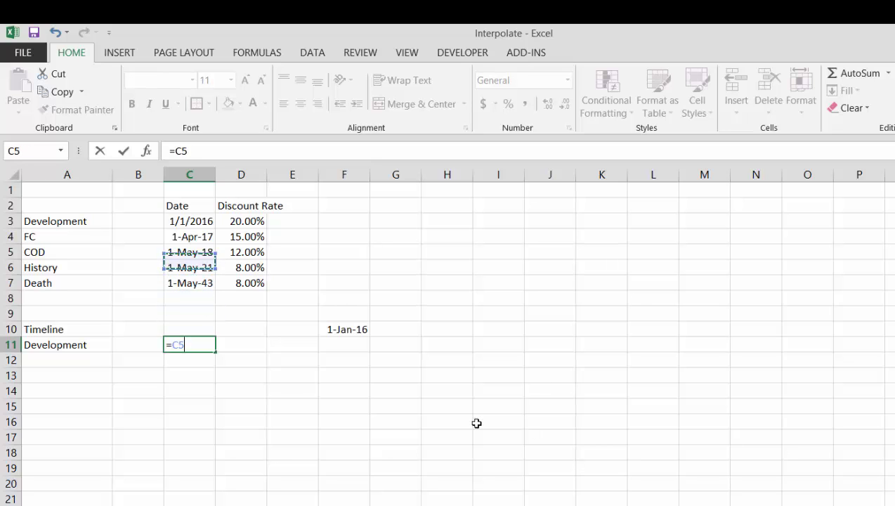
key(ctrl+Return)
Link the end date of the Development row in D11 to the FC date with =C4.
key(Right)
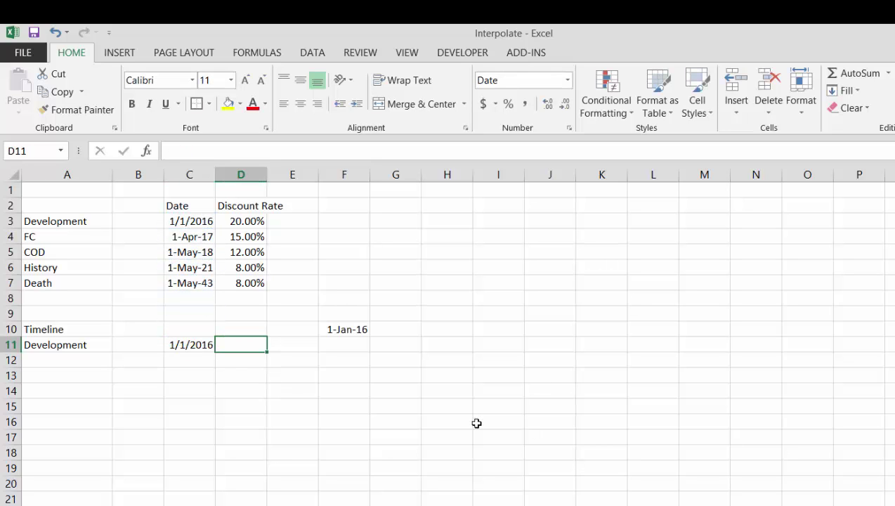
text(=)
key(Up)
key(Up)
key(Up)
key(Up)
key(Up)
key(Up)
key(Up)
key(Up)
key(Up)
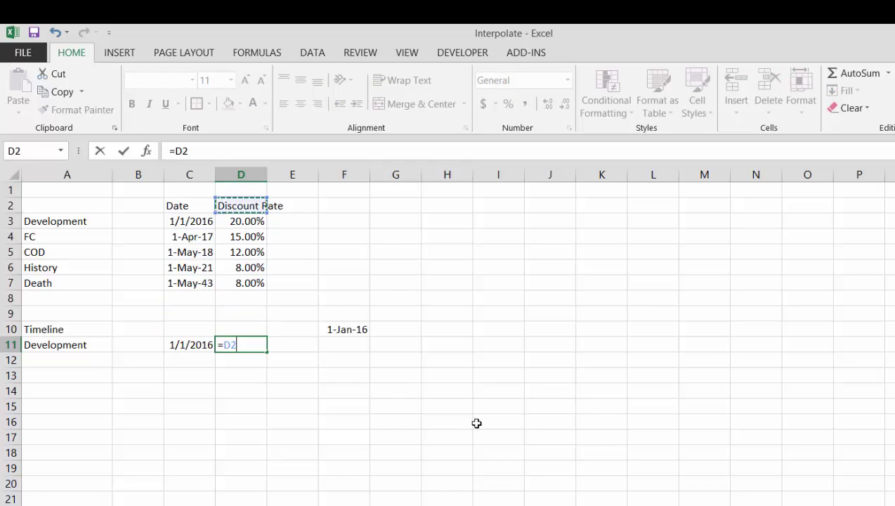
key(Left)
key(Down)
key(Down)
key(Return)
Format the Development start and end dates in C11:D11 as day-month-year dates.
key(Up)
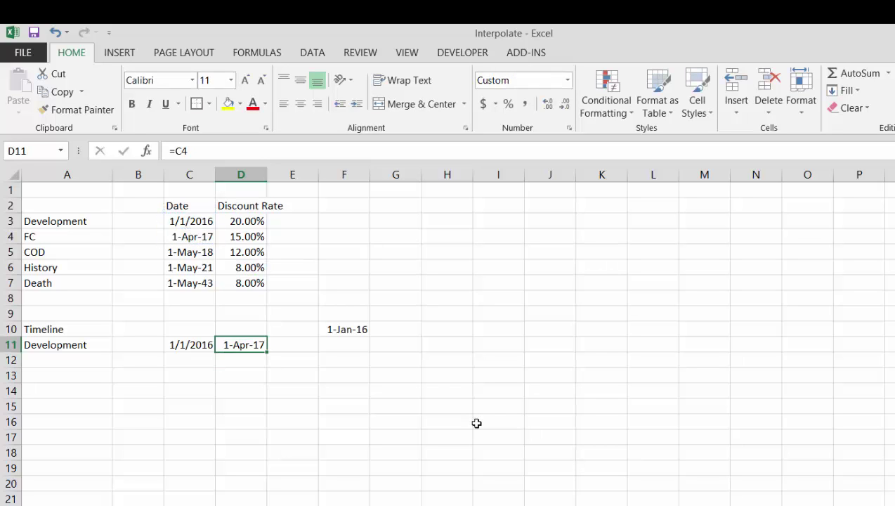
key(Left)
key(shift+Right)
key(ctrl+shift+3)
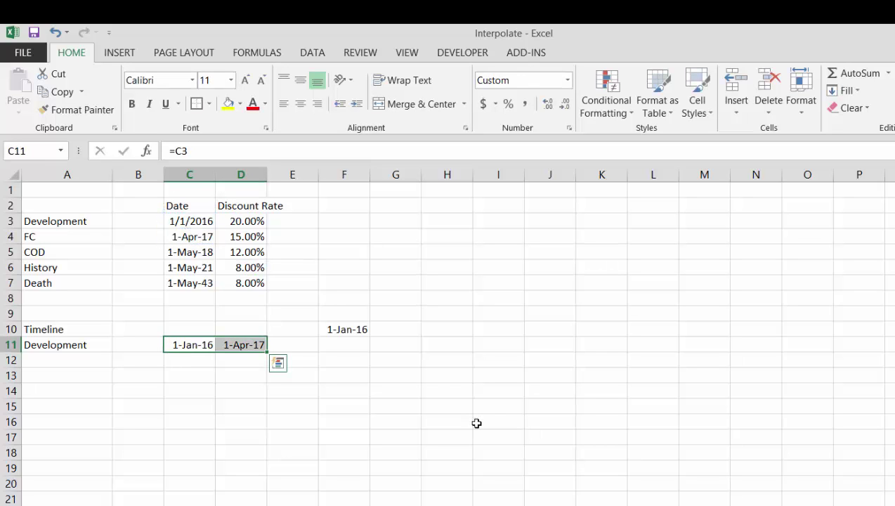
Format all the stage dates in C3:C7 as day-month-year dates and go to the second timeline cell, G10.
key(Up)
key(Up)
key(Up)
key(Up)
key(Up)
key(Up)
key(Up)
key(Up)
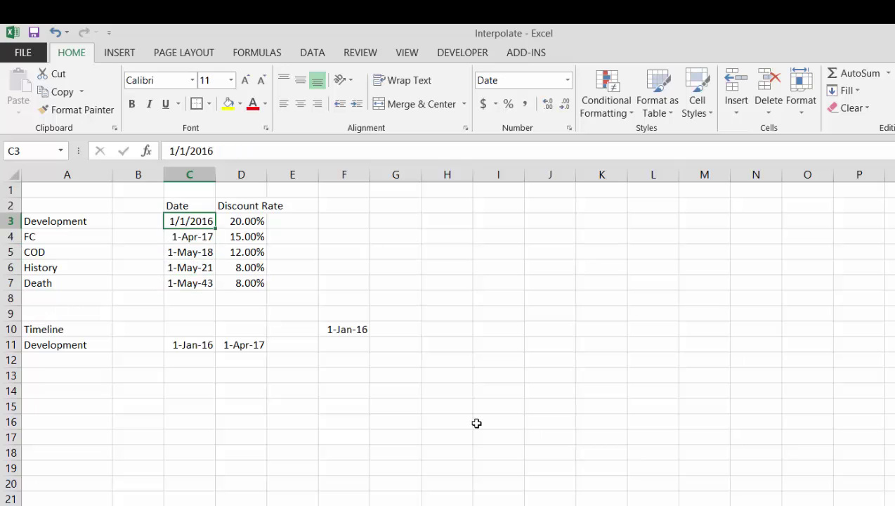
key(ctrl+shift+Down)
key(ctrl+shift+3)
key(Down)
key(Down)
key(Down)
key(Down)
key(Down)
key(Down)
key(Down)
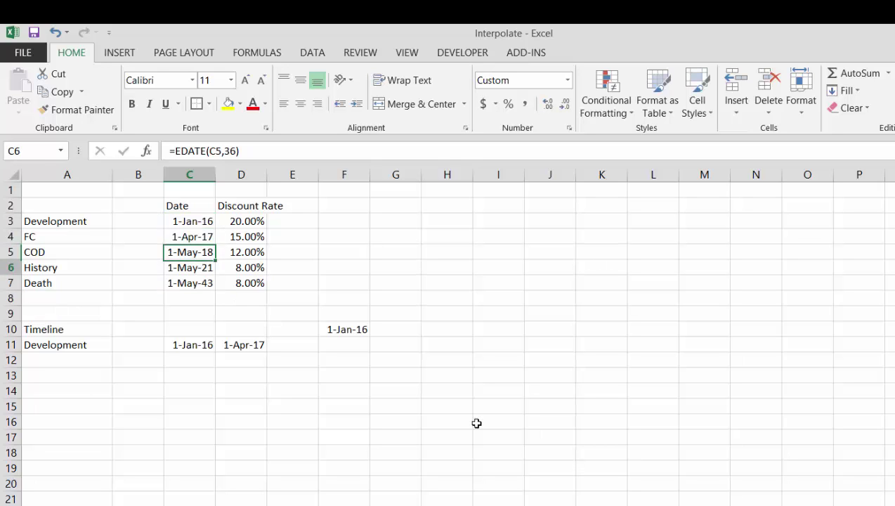
key(Right)
key(Right)
key(Right)
key(Right)
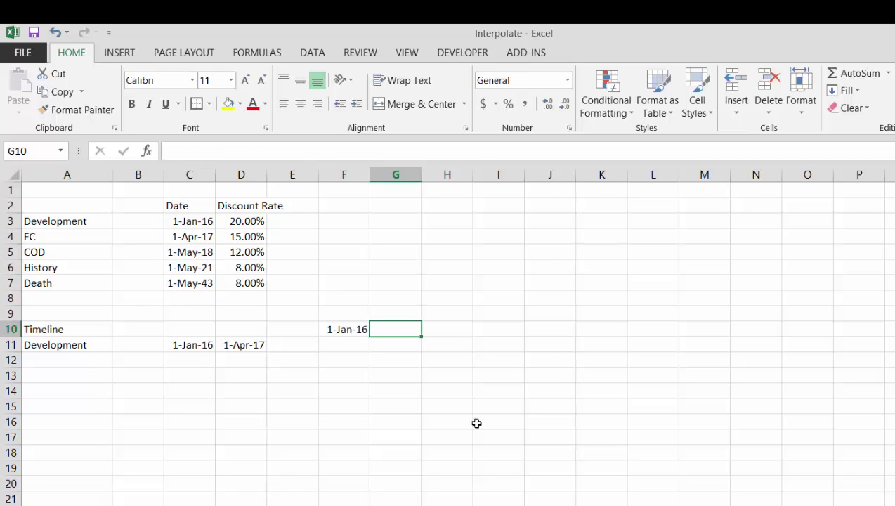
text(=)
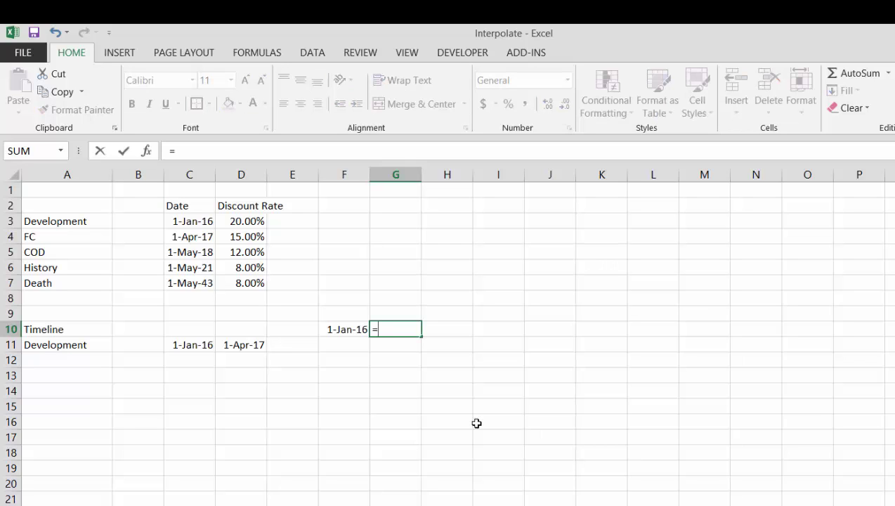
key(Left)
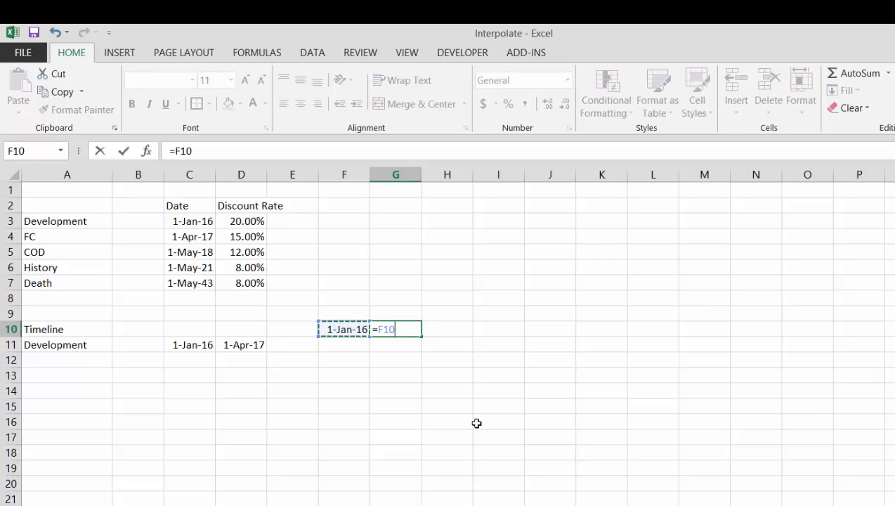
key(Escape)
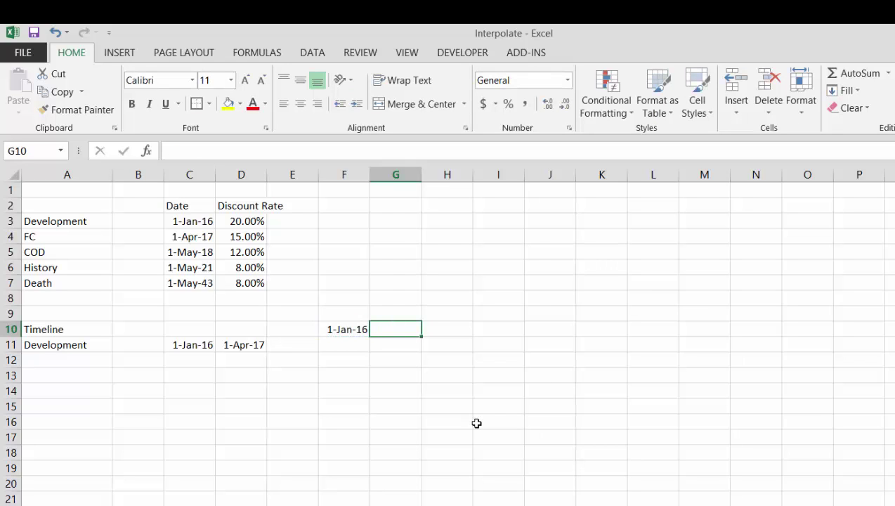
Enter =EDATE(F10,1) in G10 for the next monthly timeline date and format it as a day-month-year date.
text(=ed)
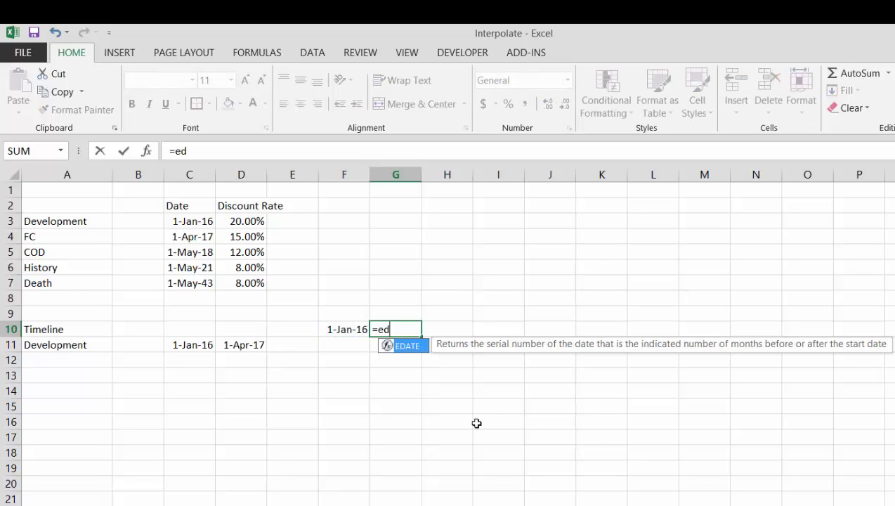
text(ate()
key(Left)
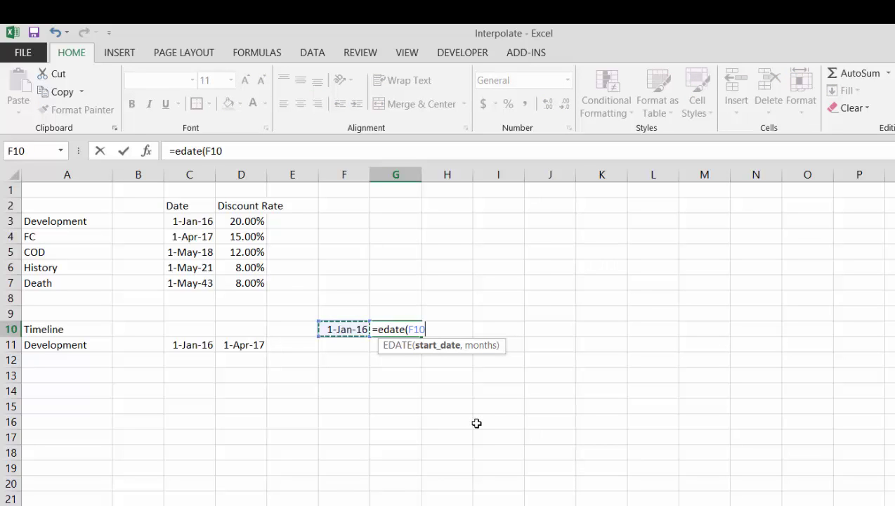
text(,)
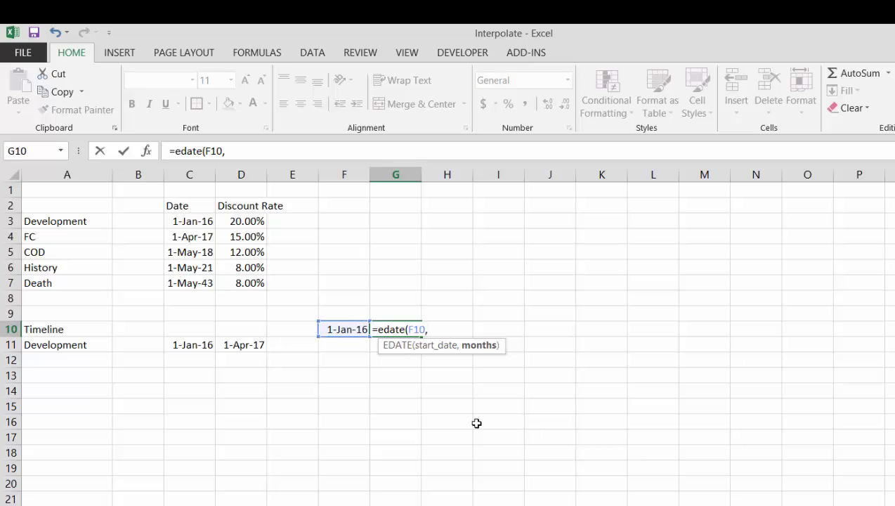
text(,1))
key(Return)
key(Up)
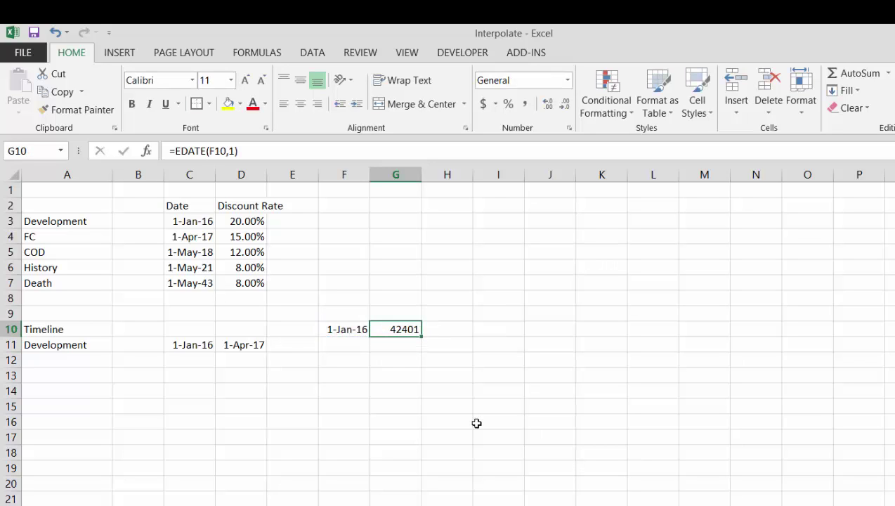
key(ctrl+shift+3)
Calculate the number of monthly periods with =30*12 in F9, above the first timeline date.
key(Up)
key(Left)
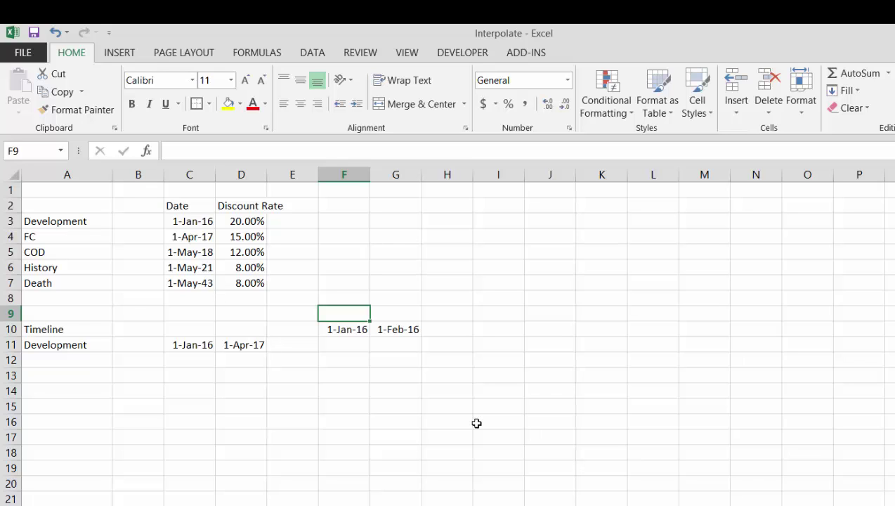
text(=25*)
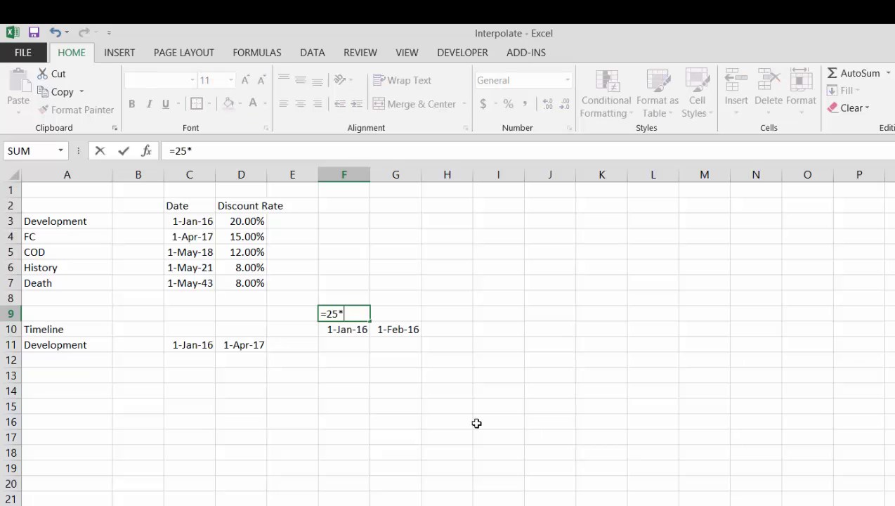
key(BackSpace)
key(BackSpace)
text(0*12)
key(Return)
key(Up)
key(F2)
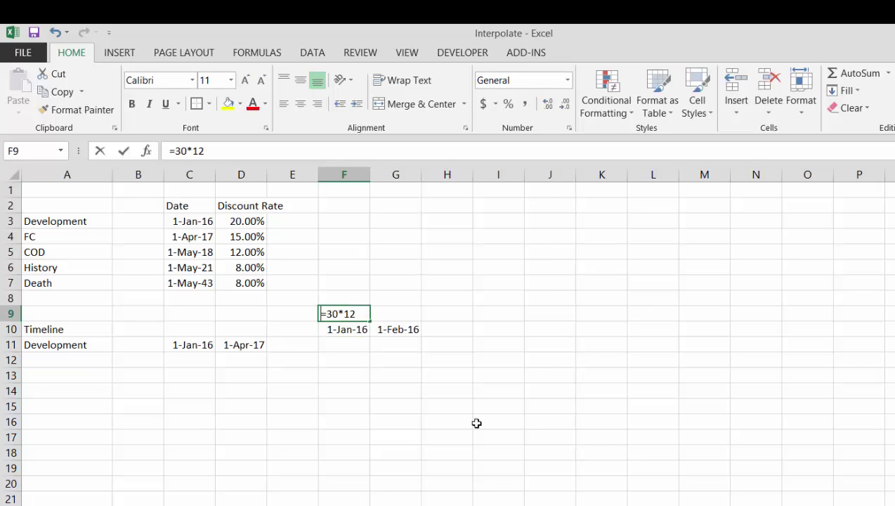
Enter 1 in F9 and fill a linear series along row 9 with step value 1, up to 300 in column KS.
text(1)
key(Return)
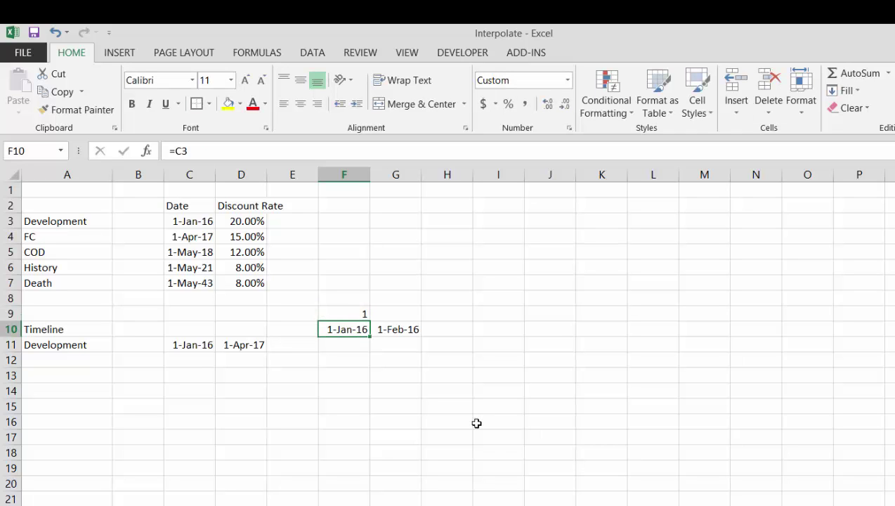
key(Up)
key(alt+e)
key(i)
key(s)
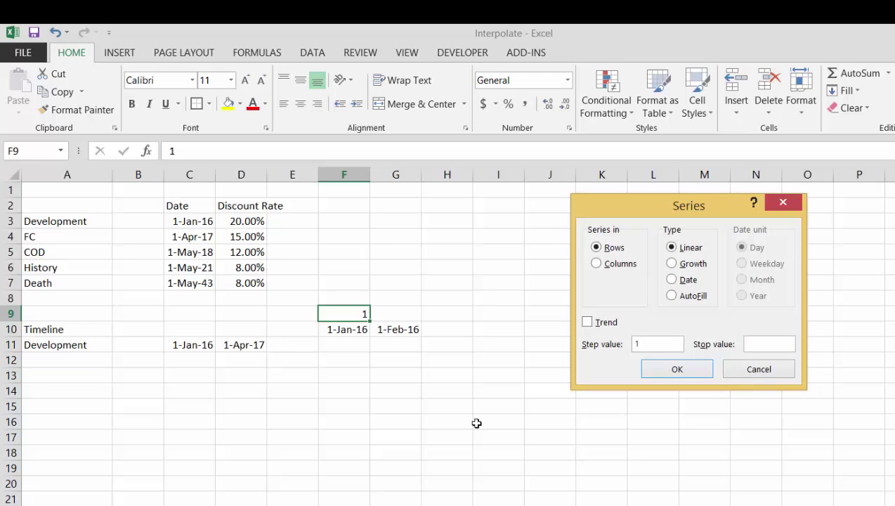
key(Return)
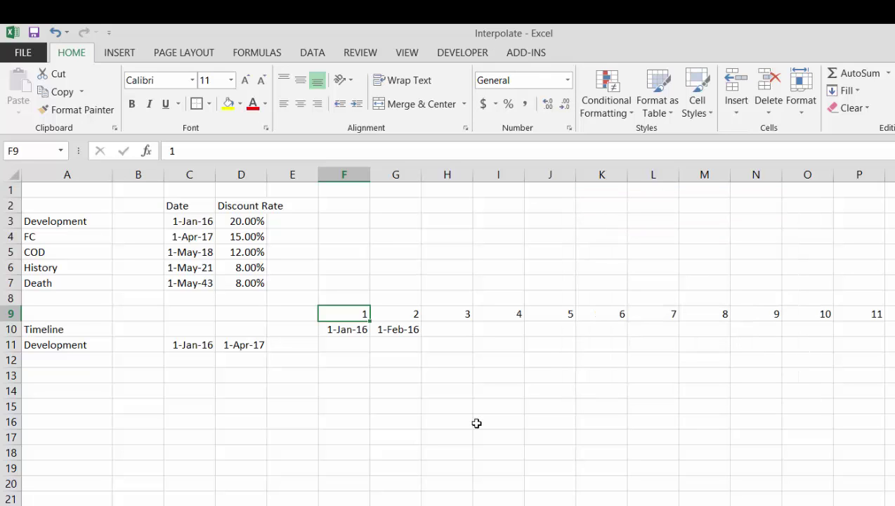
Copy the EDATE formula from G10 across row 10 to the end of the numbered periods and go to F11.
key(Down)
key(Right)
key(ctrl+shift+r)
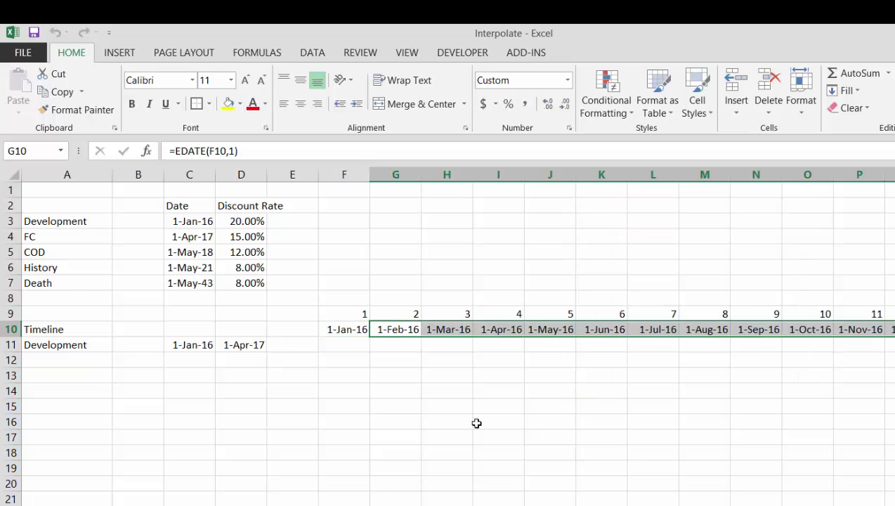
key(Down)
key(Left)
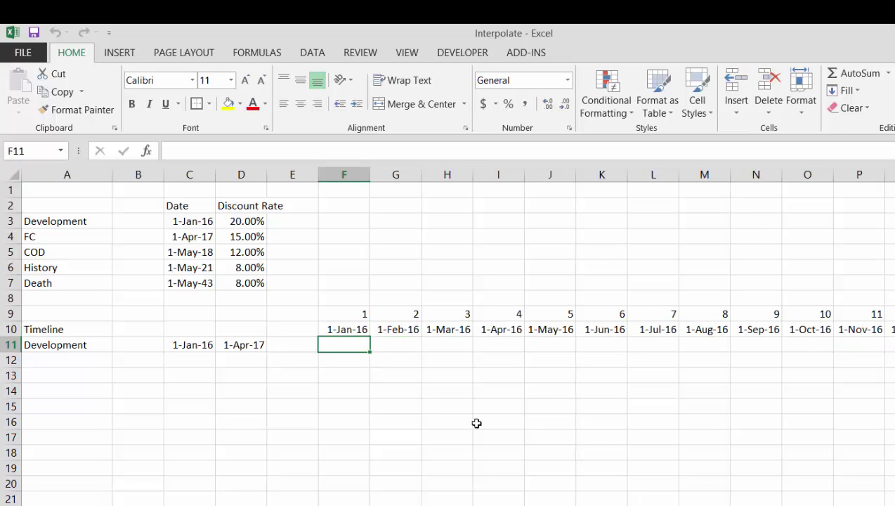
text(=)
key(Up)
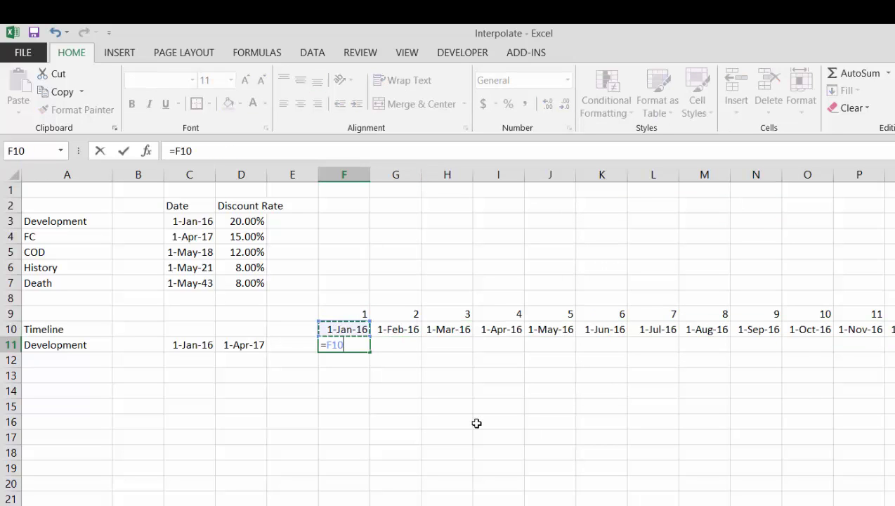
key(Escape)
Begin an AND formula in F11 with the condition that the timeline date reaches the stage's start date, F$10>=$C11.
text(=a)
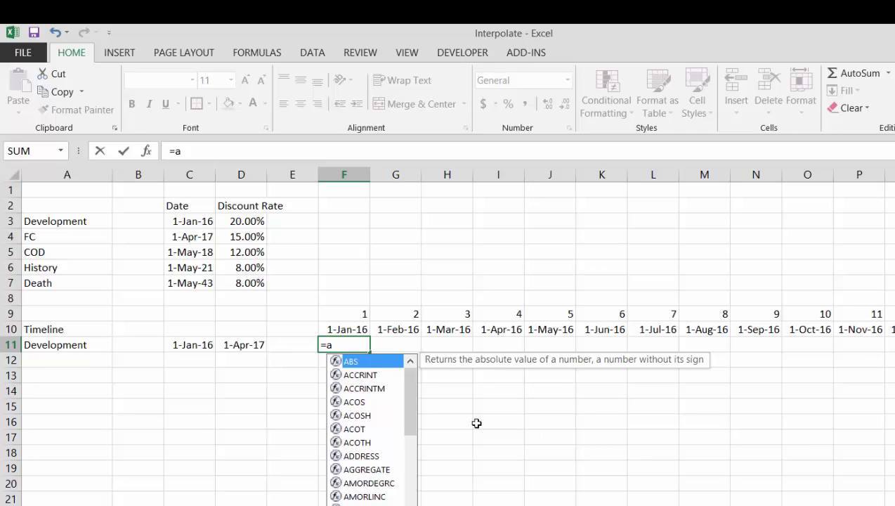
text(n)
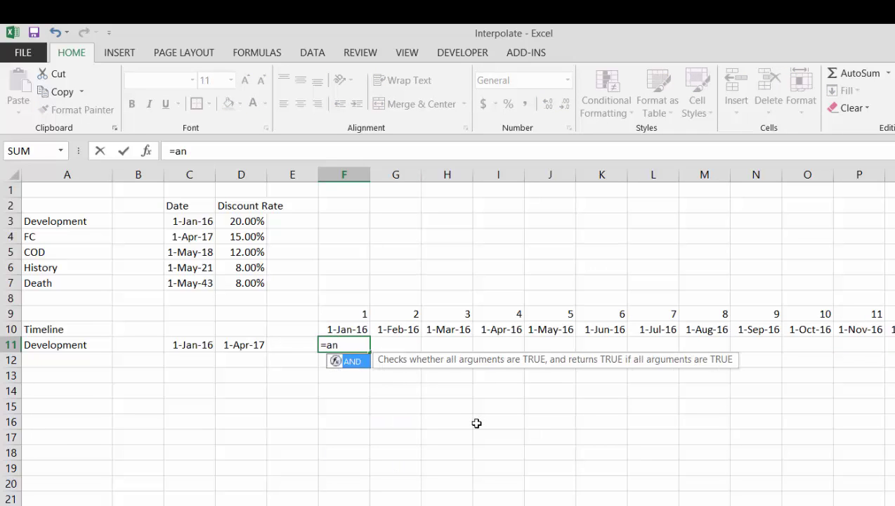
key(Tab)
key(Up)
key(F4)
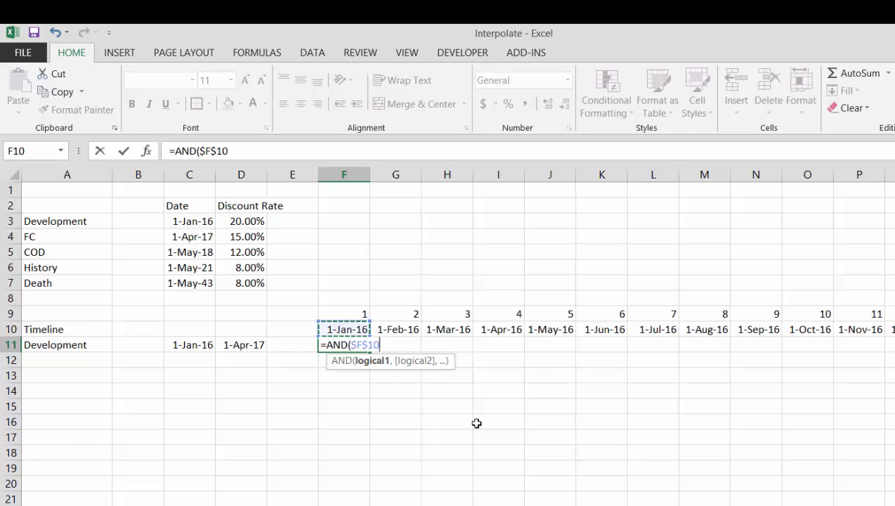
key(F4)
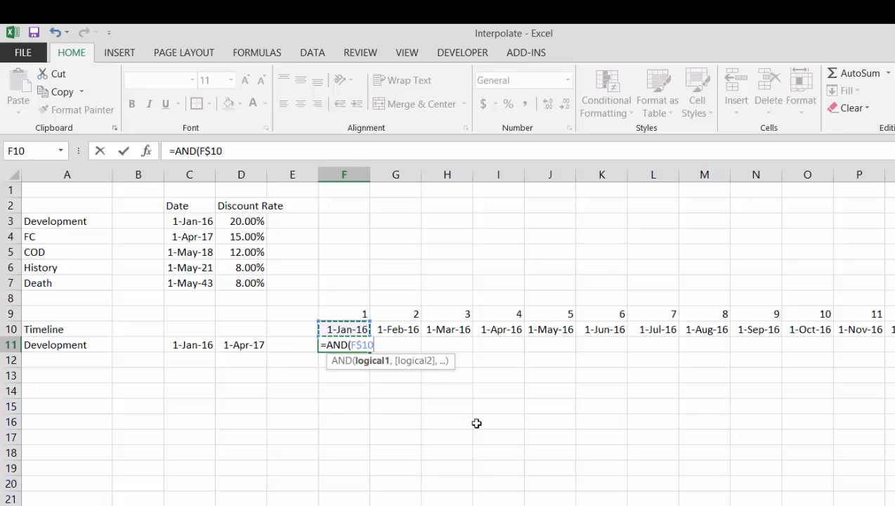
text(>=)
key(Left)
key(Left)
key(Left)
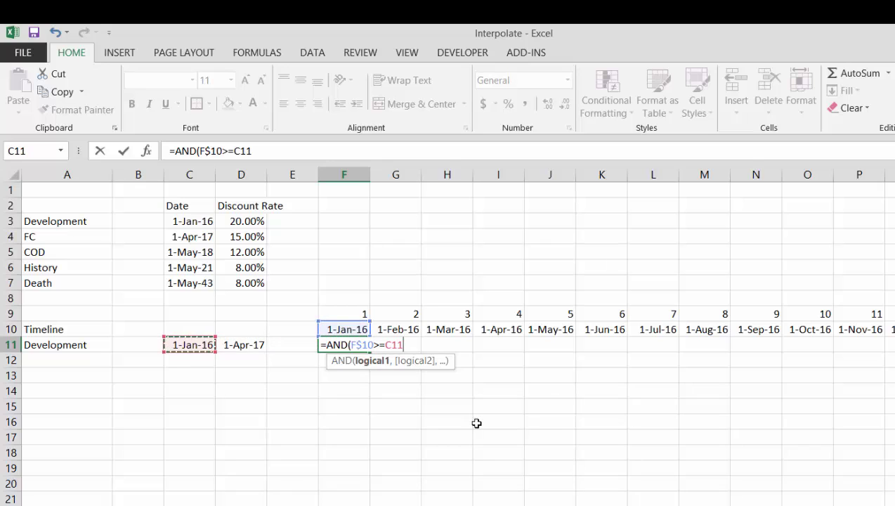
key(F4)
key(F4)
key(F4)
Add the second condition F$10<$D11 to complete F11 as =AND(F$10>=$C11,F$10<$D11).
text(,)
key(Up)
key(F4)
key(F4)
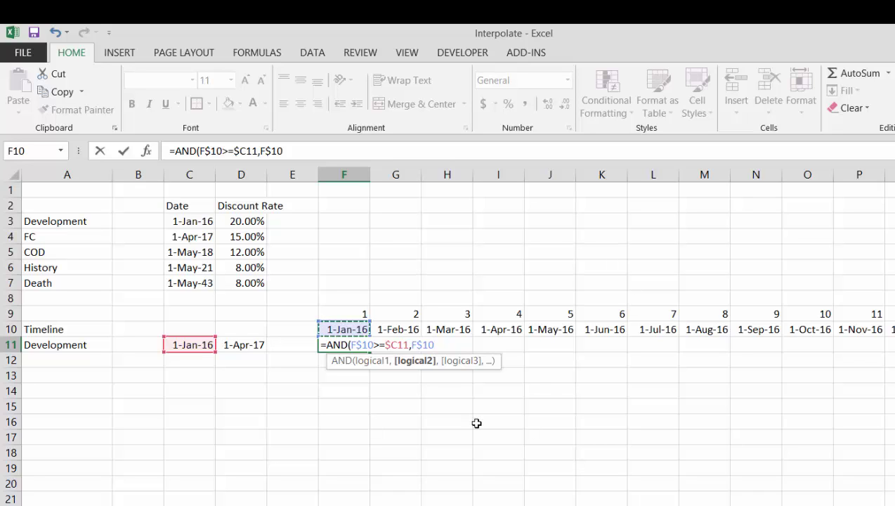
text(<)
key(Left)
key(Left)
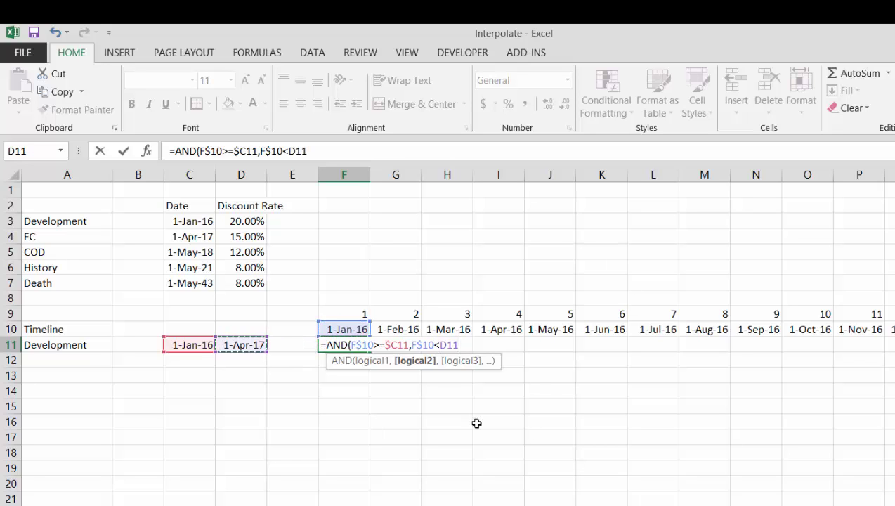
key(F4)
key(F4)
key(F4)
key(Return)
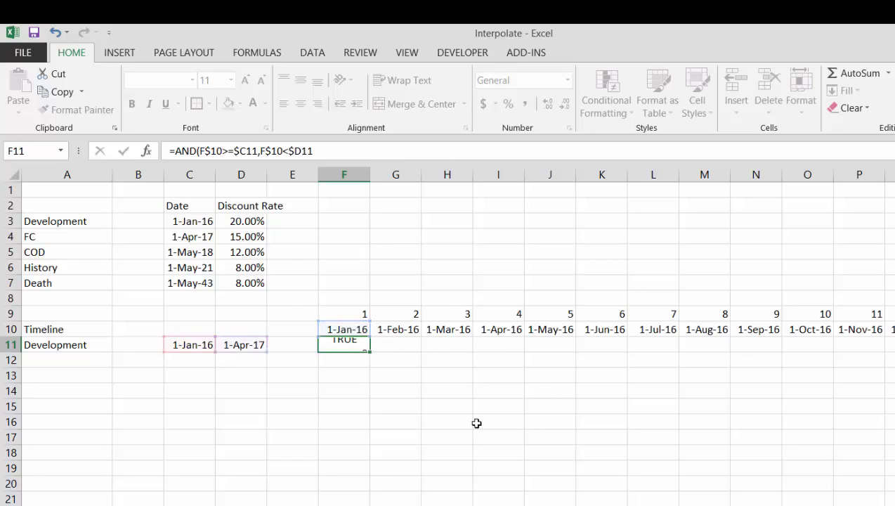
Copy the AND formula from F11 across the whole timeline and go to its last cell, KS11.
key(Up)
key(ctrl+shift+r)
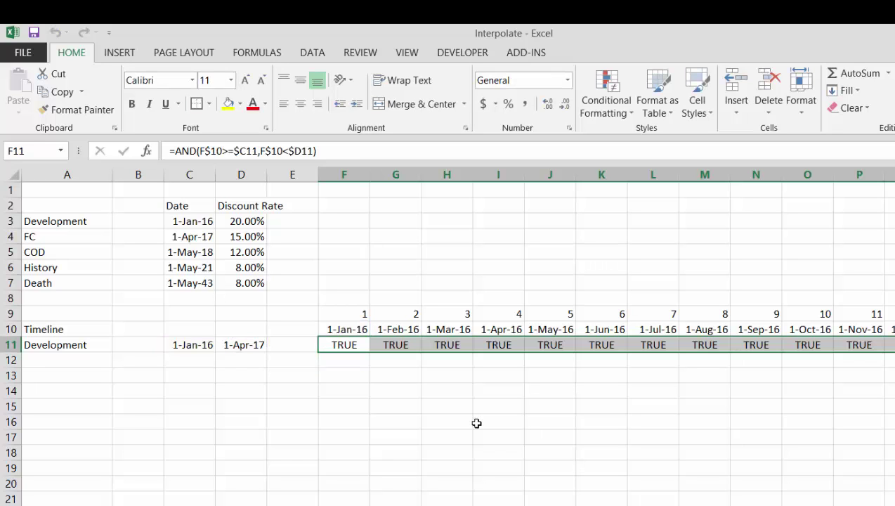
key(Right)
key(ctrl+Right)
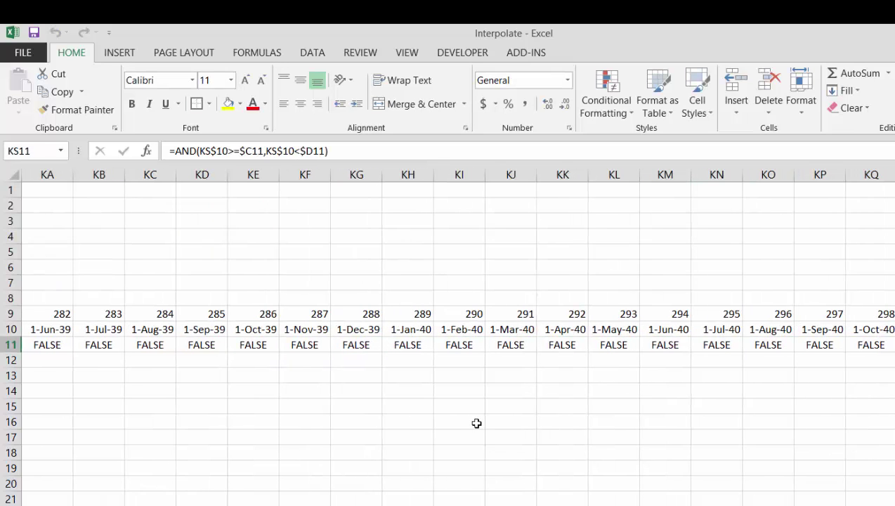
Copy the entire Development row, row 11, down into row 12.
key(Left)
key(ctrl+Left)
key(ctrl+Left)
key(Left)
key(Left)
key(Left)
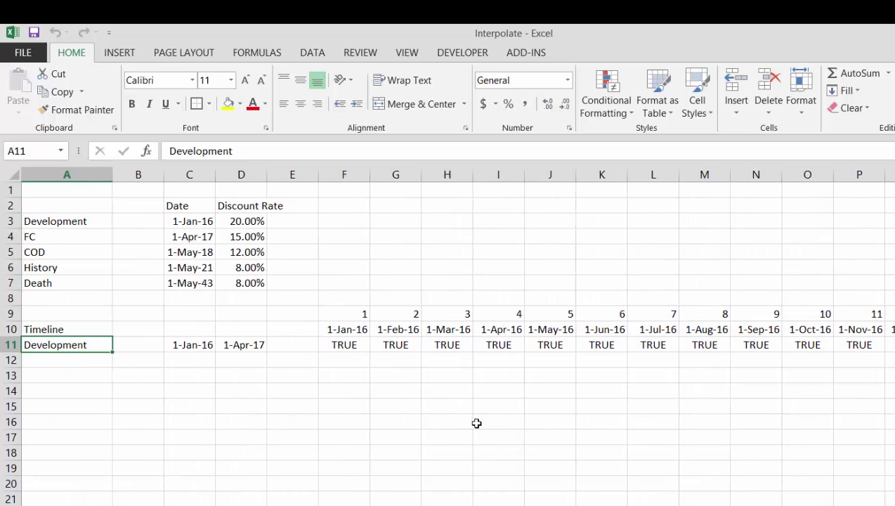
key(shift+space)
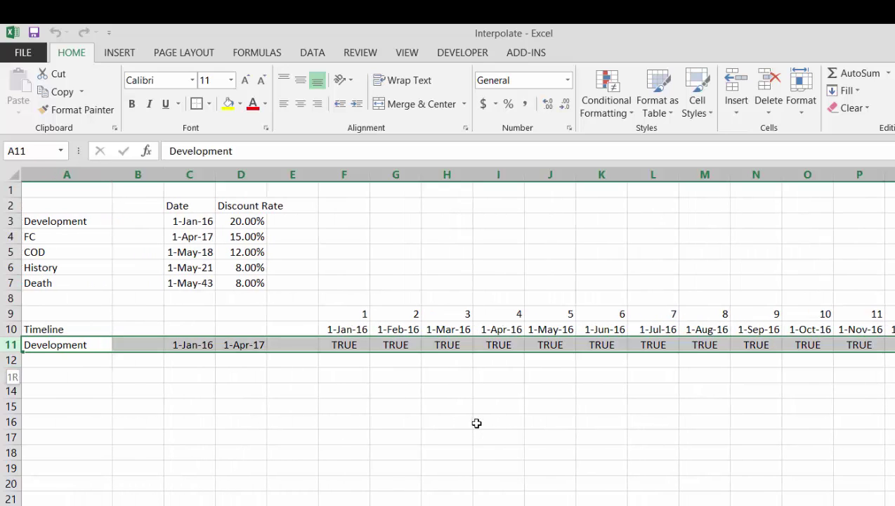
key(shift+Down)
key(ctrl+d)
Check the start and end date links in C12 and D12 of the copied row and return to A12.
key(Down)
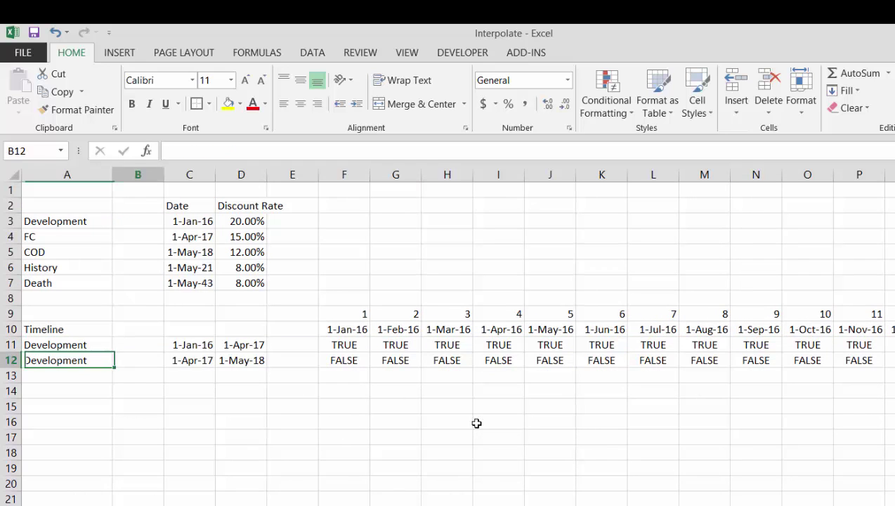
key(Right)
key(Right)
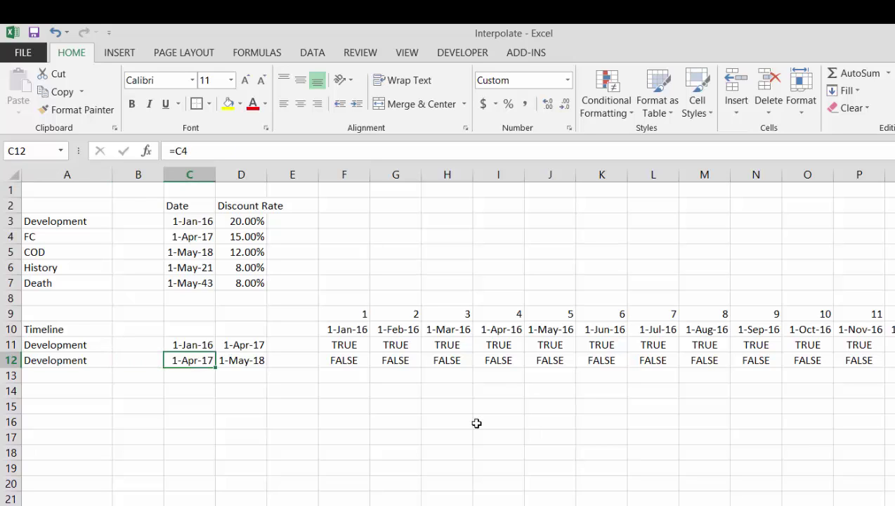
key(Right)
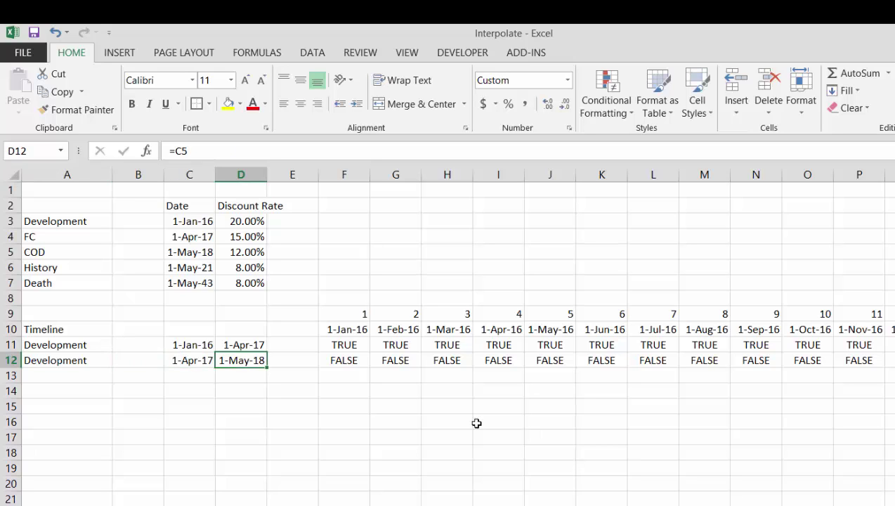
key(Left)
key(Left)
key(Left)
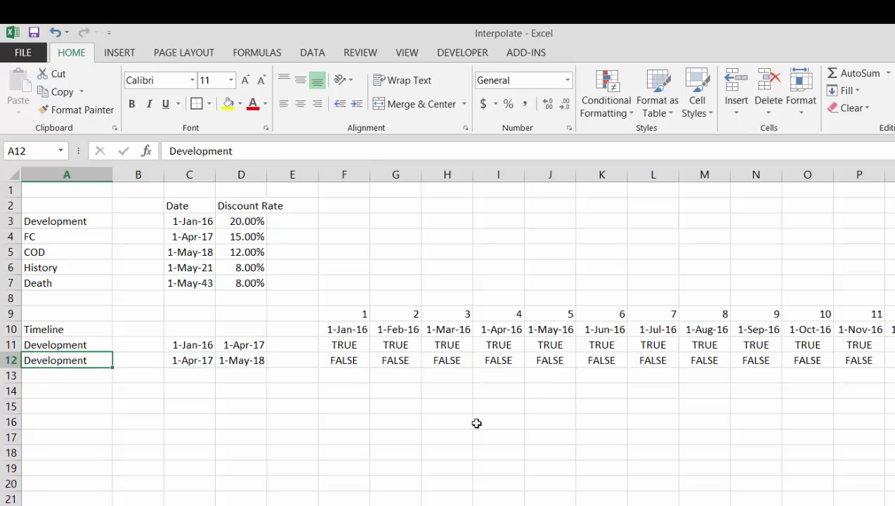
Replace the copied label in A12 with a link to the FC stage name, =A4.
text(=)
key(Up)
key(Up)
key(Up)
key(Up)
key(Up)
key(Up)
key(Up)
key(Up)
key(Up)
key(Up)
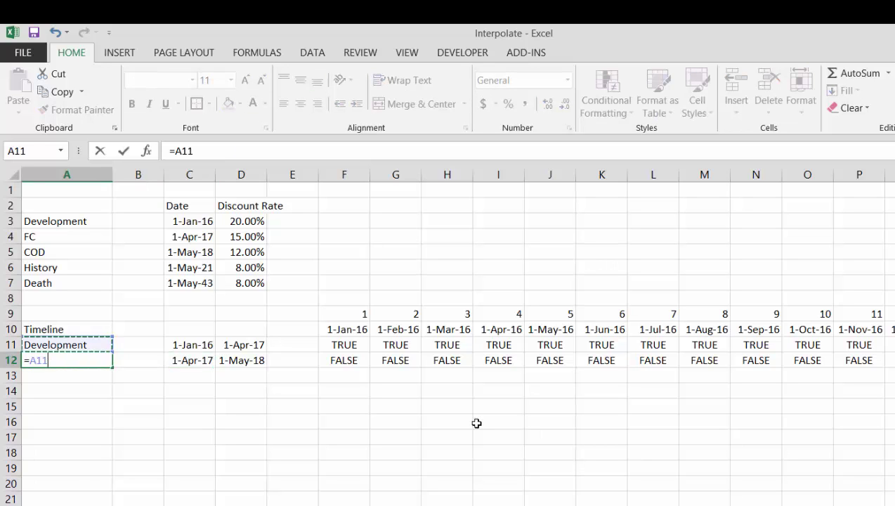
key(Down)
key(Down)
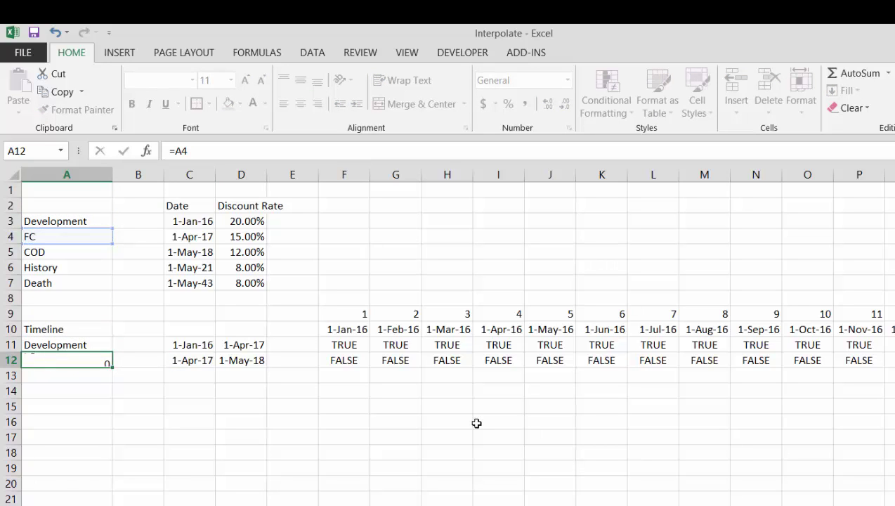
key(Return)
Copy the entire FC row, row 12, down into row 13.
key(Up)
key(shift+space)
key(shift+Down)
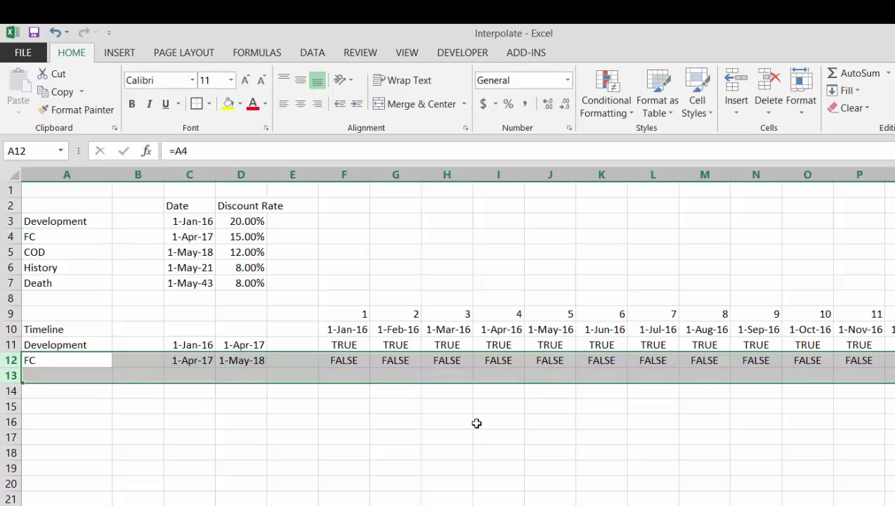
key(ctrl+d)
Check the copied COD dates in row 13 and copy the entire row down into row 14 for the History stage.
key(Down)
key(Right)
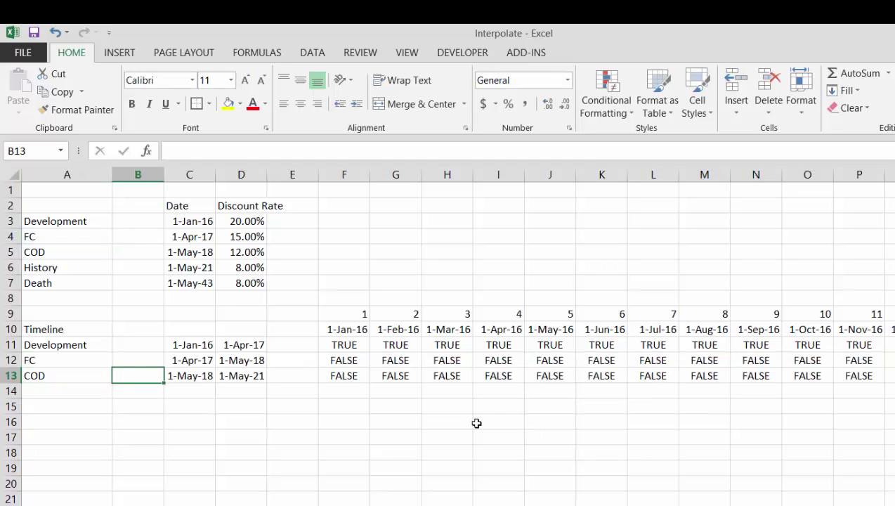
key(Right)
key(Right)
key(Left)
key(Left)
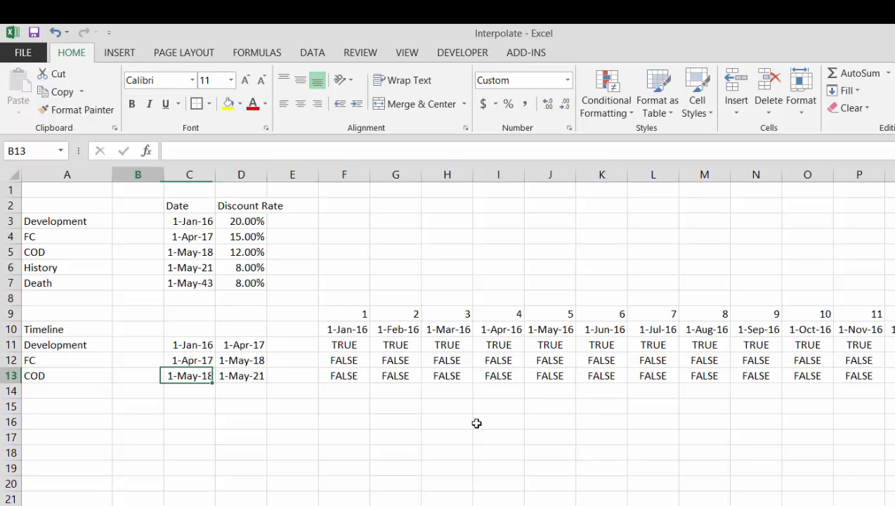
key(Left)
key(shift+space)
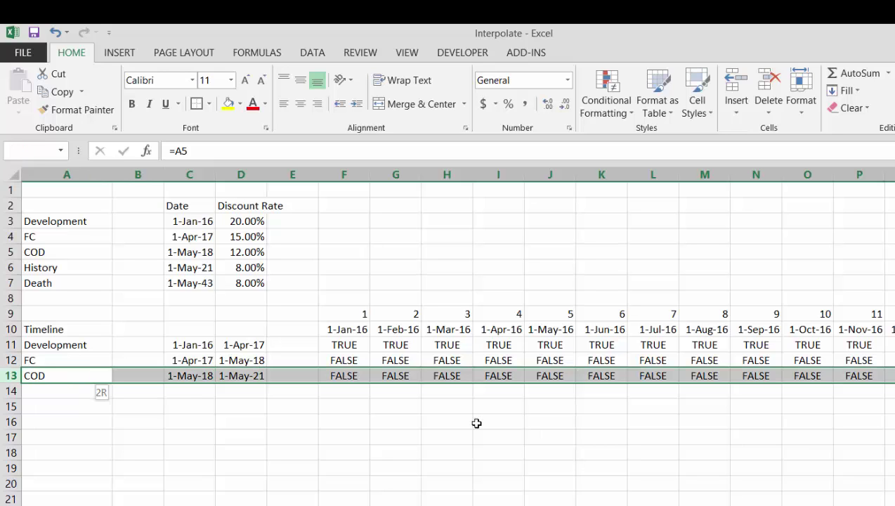
key(shift+Down)
key(ctrl+d)
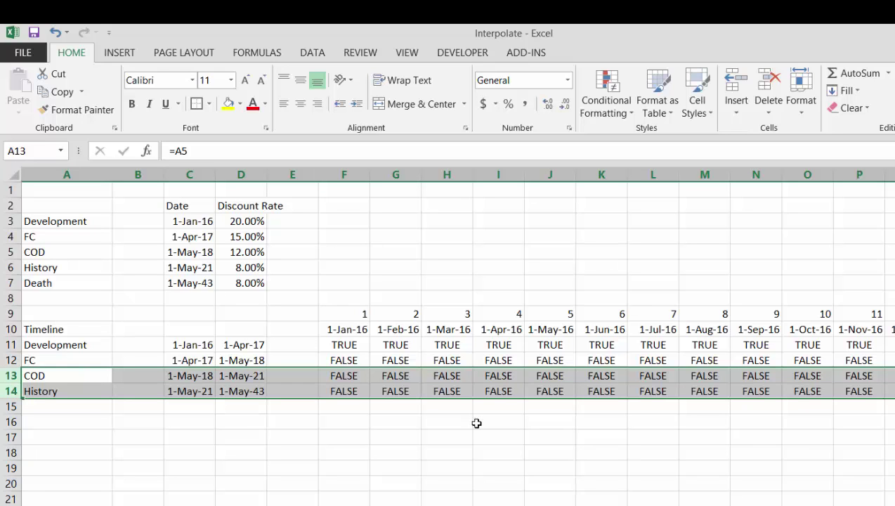
Examine the stage flags in rows 11 to 14 across the monthly timeline and return to the start of row 14.
key(Down)
key(Right)
key(Right)
key(Right)
key(Right)
key(Right)
key(Right)
key(Right)
key(Right)
key(Right)
key(Right)
key(Right)
key(Right)
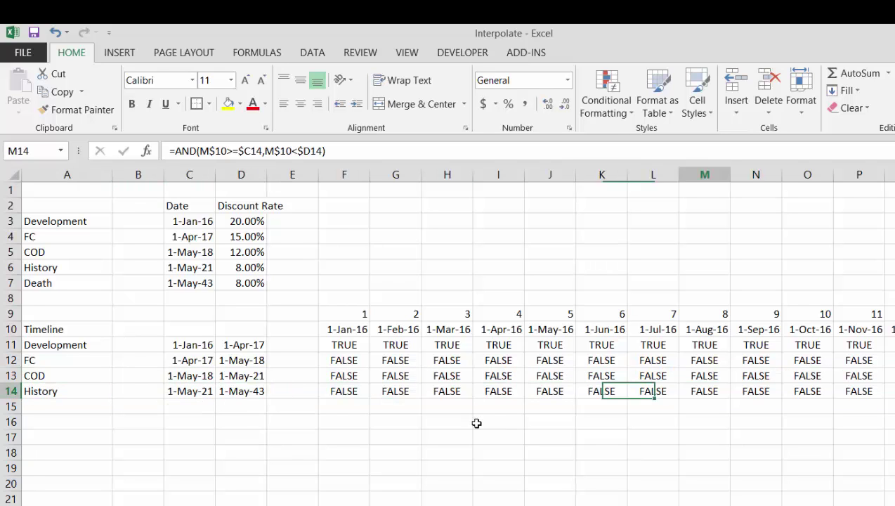
key(Right)
key(Right)
key(Right)
key(Right)
key(Right)
key(Right)
key(Right)
key(Right)
key(Right)
key(Right)
key(Right)
key(Right)
key(Right)
key(Right)
key(Right)
key(Right)
key(Right)
key(Right)
key(Right)
key(Right)
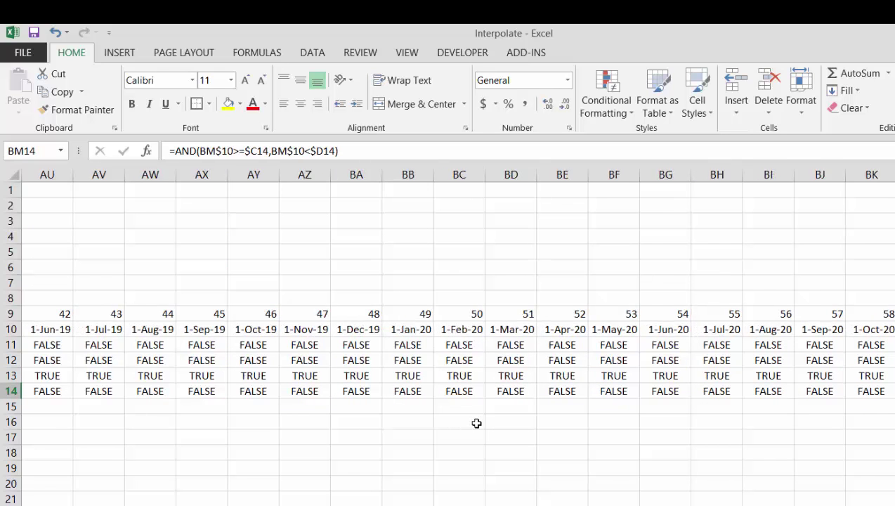
key(Right)
key(Right)
key(Right)
key(Right)
key(Right)
key(Right)
key(Right)
key(Right)
key(Right)
key(Right)
key(Right)
key(Right)
key(Right)
key(Right)
key(Right)
key(Right)
key(Right)
key(Right)
key(Right)
key(Right)
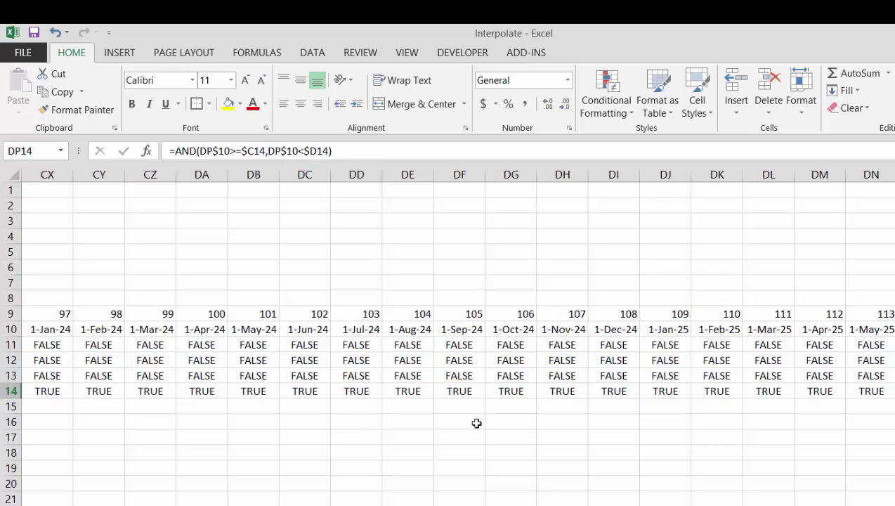
key(Right)
key(Right)
key(Right)
key(Right)
key(Right)
key(Right)
key(Right)
key(Right)
key(Right)
key(Right)
key(Right)
key(ctrl+Left)
key(ctrl+Left)
key(ctrl+Left)
key(ctrl+Left)
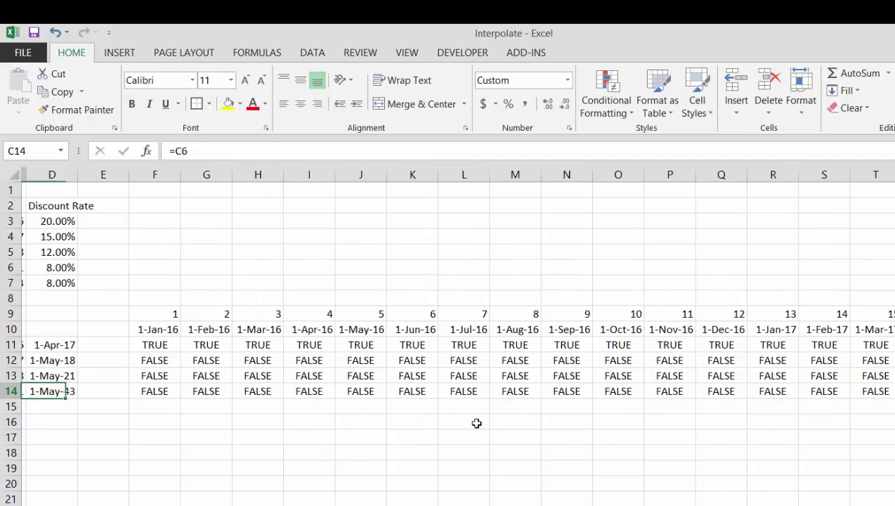
Enter the label Lookup in A16, leaving a blank row below the stage rows.
key(Down)
key(Down)
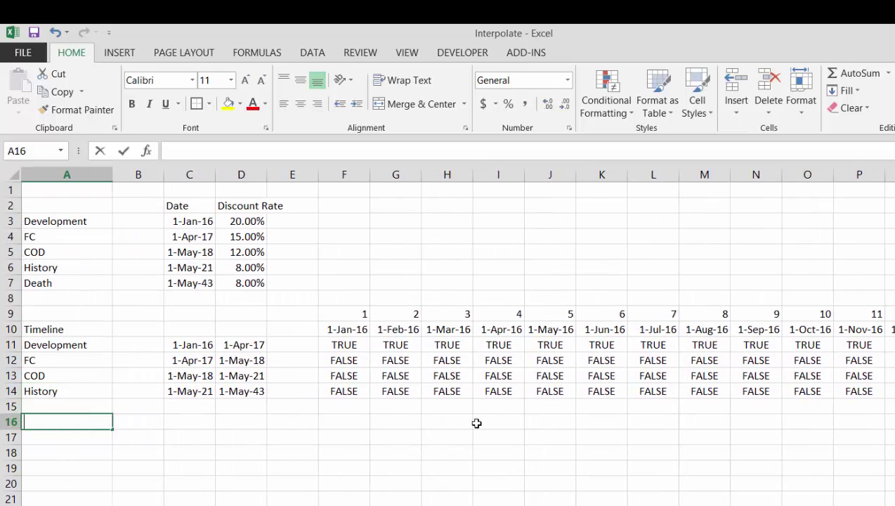
text(Lookup)
key(Return)
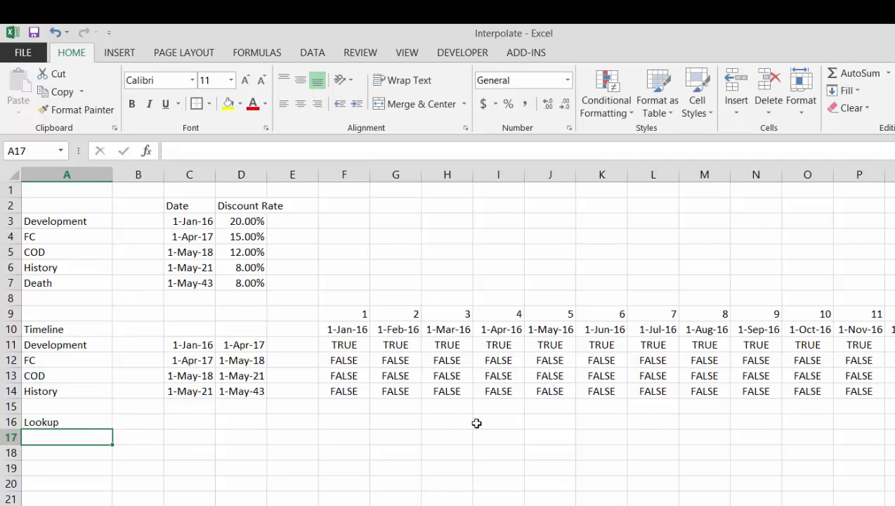
Start a LOOKUP formula in F16 with the first timeline date, F10, as the lookup value.
key(Up)
key(Right)
key(Right)
key(Right)
key(Right)
key(Right)
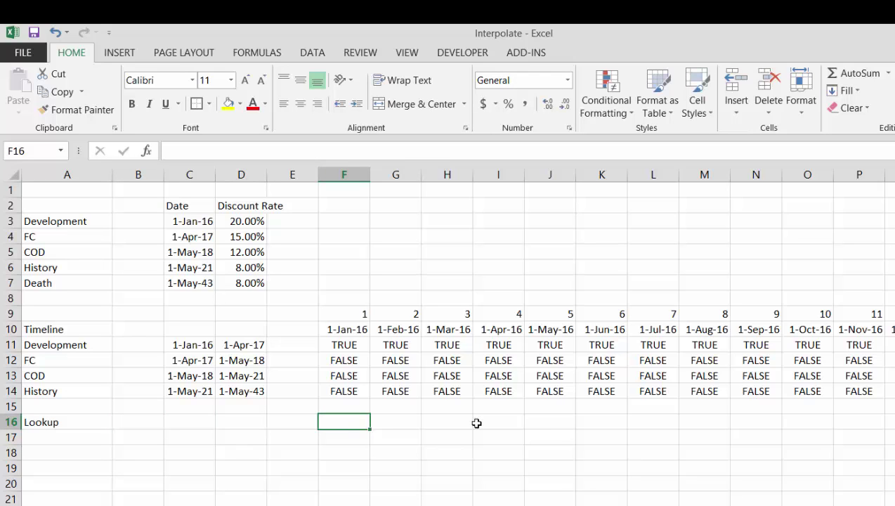
text(=l)
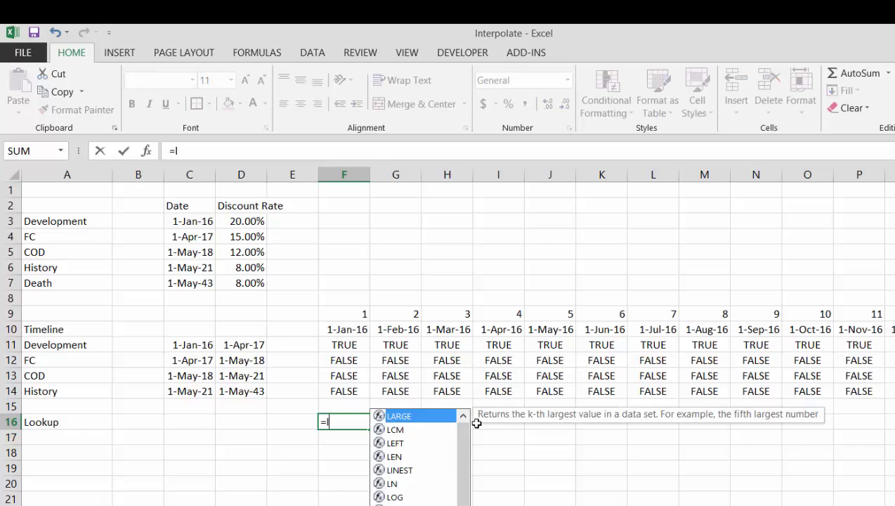
text(oo)
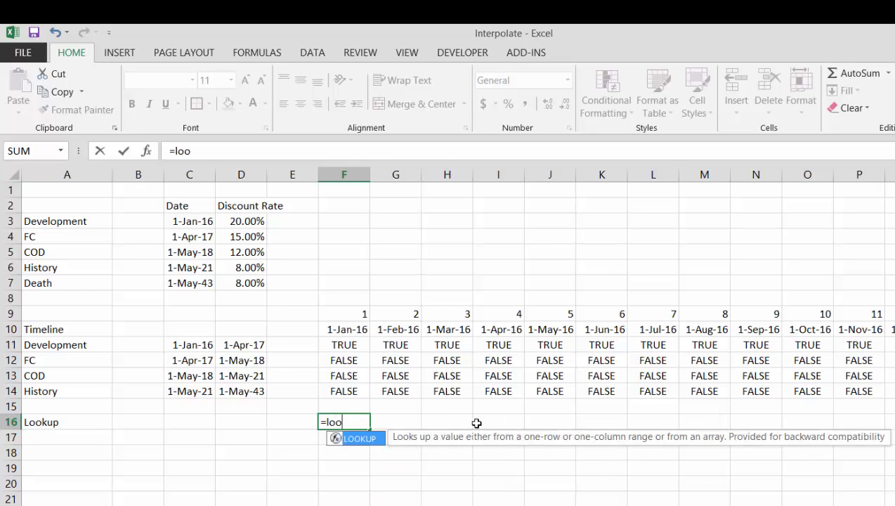
key(Tab)
key(Up)
key(Up)
key(Up)
key(Up)
key(Up)
key(Up)
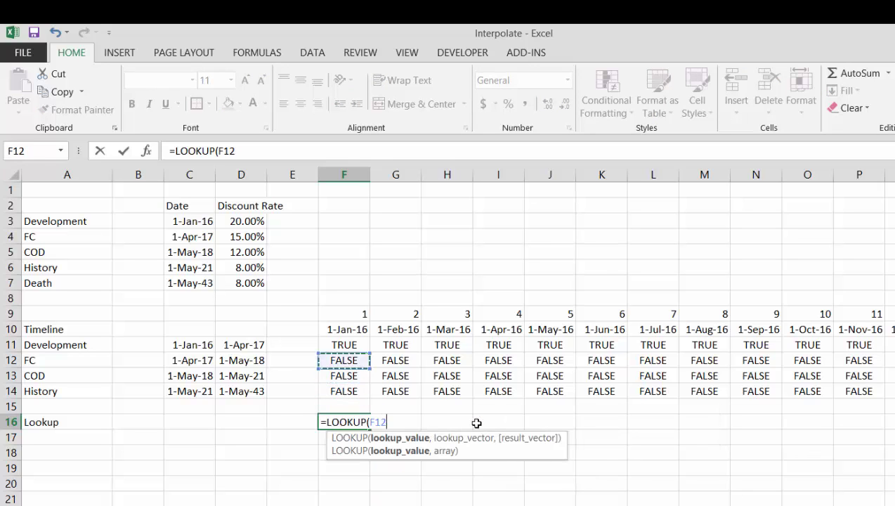
text(,)
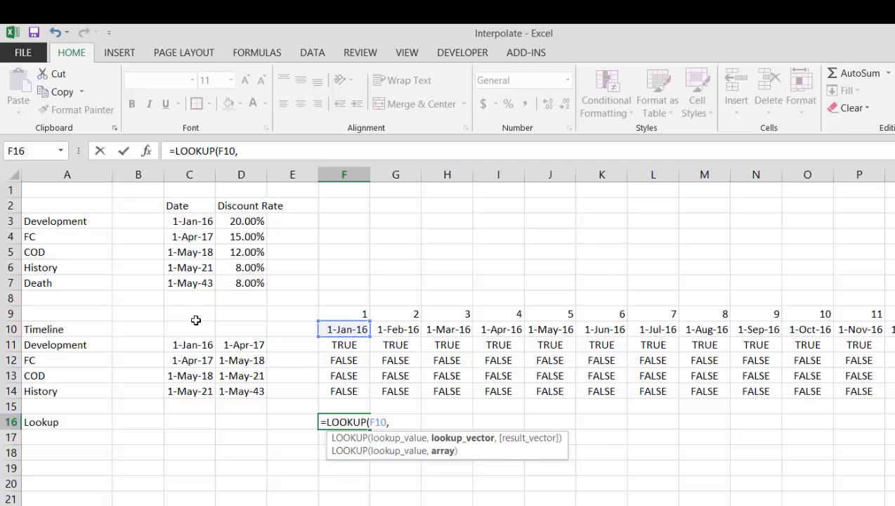
Complete the LOOKUP formula with absolute column $C:$C as the lookup vector and $D:$D as the result vector.
click(196, 174)
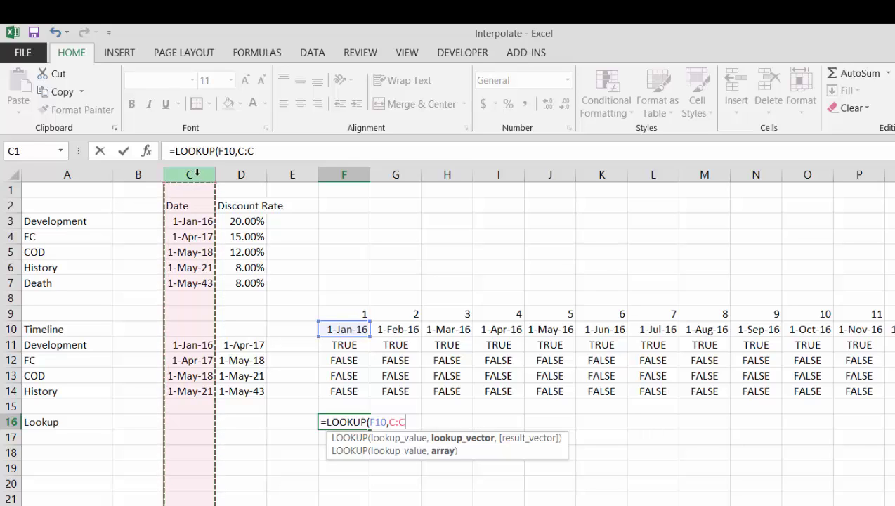
key(F4)
text(,)
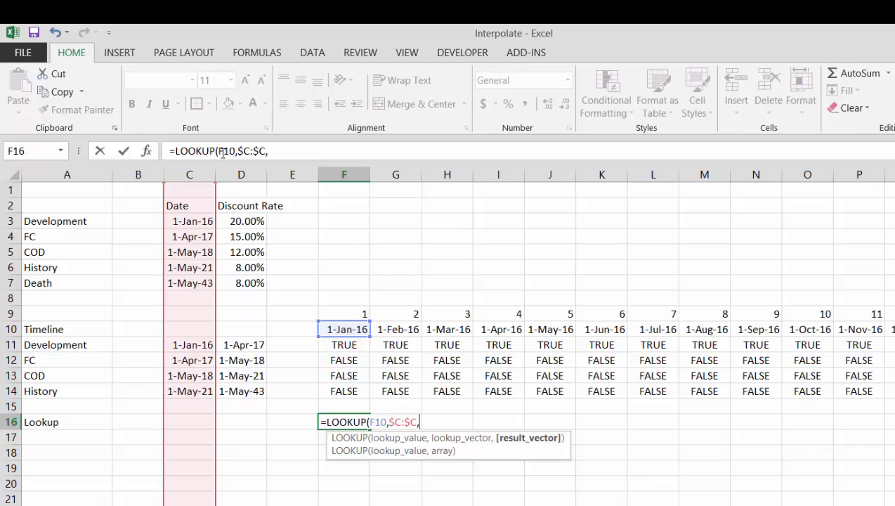
click(238, 169)
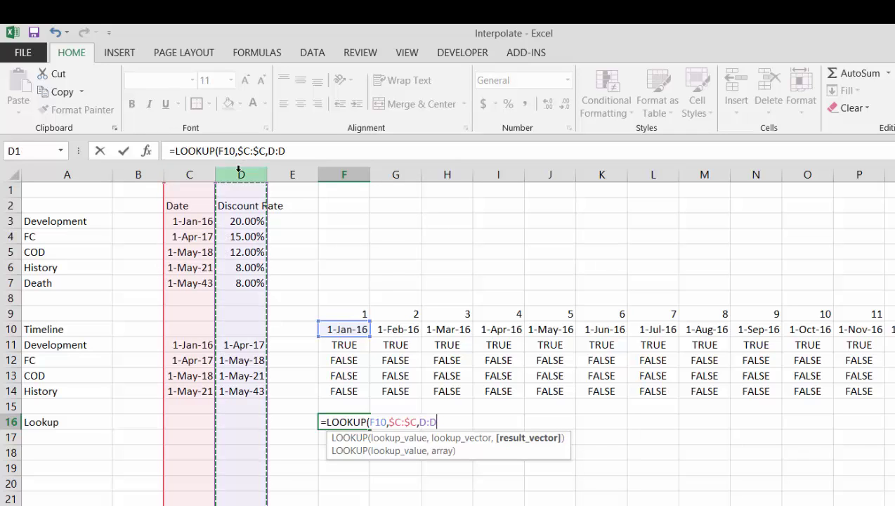
key(F4)
key(Return)
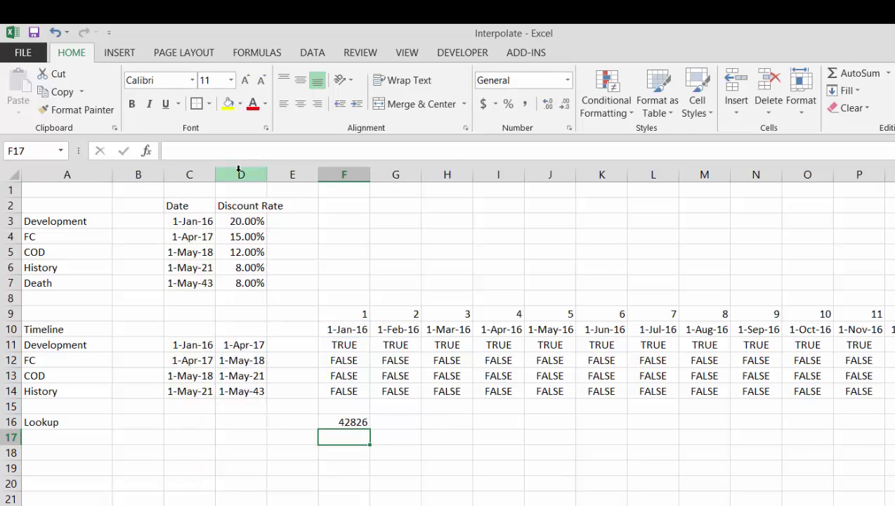
Insert two blank columns at column B and narrow the new columns B and C.
key(Up)
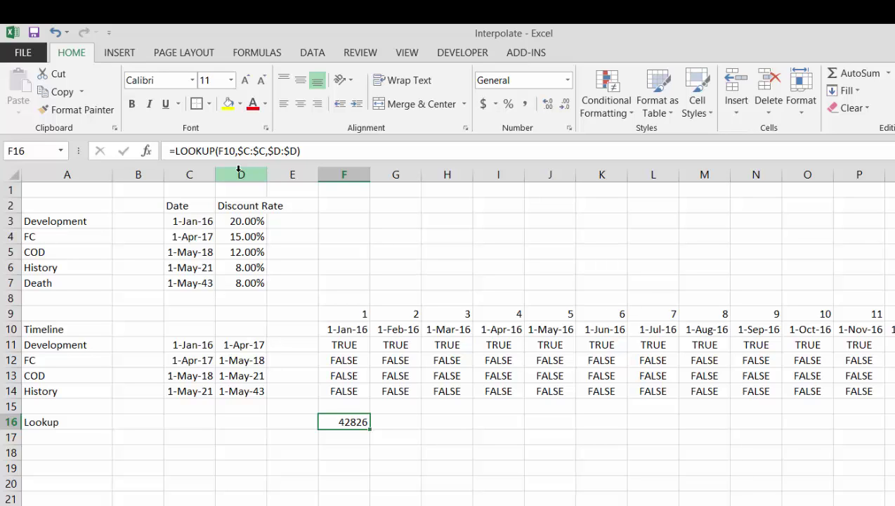
key(Left)
key(Left)
key(Left)
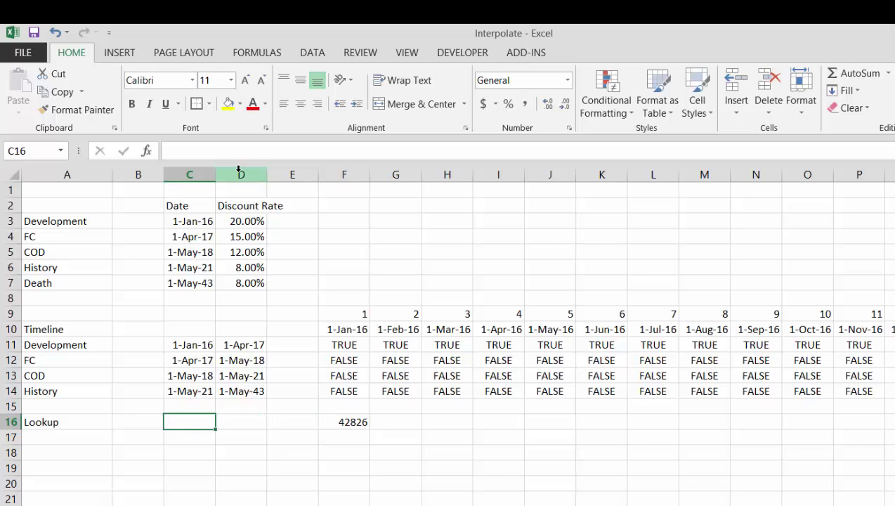
key(Left)
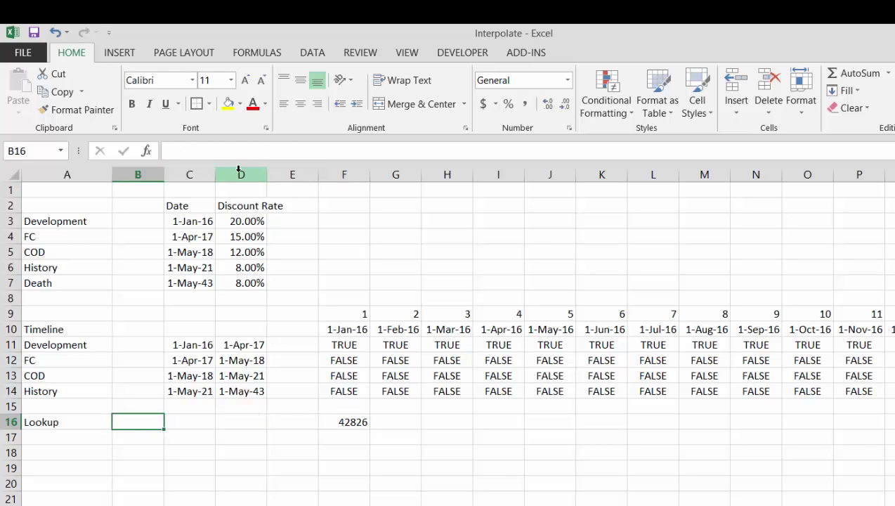
key(ctrl+space)
key(ctrl+shift+plus)
key(ctrl+shift+plus)
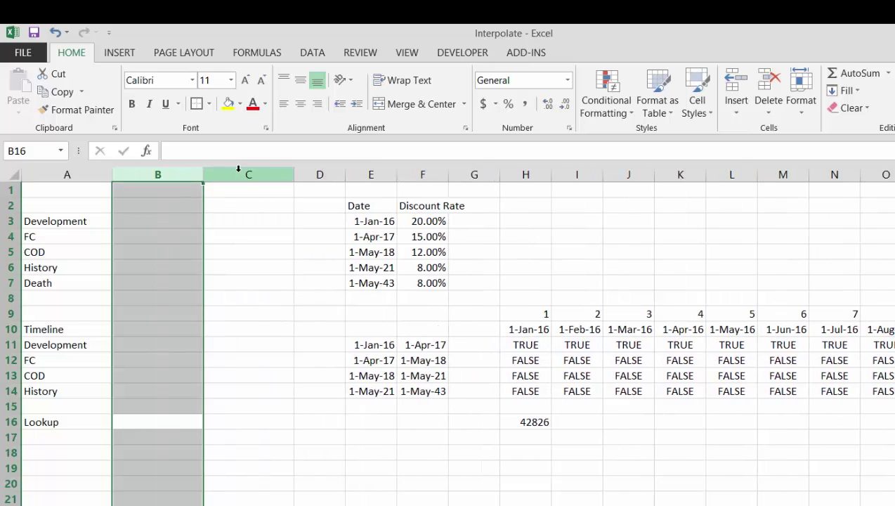
drag(249, 174, 178, 176)
key(Up)
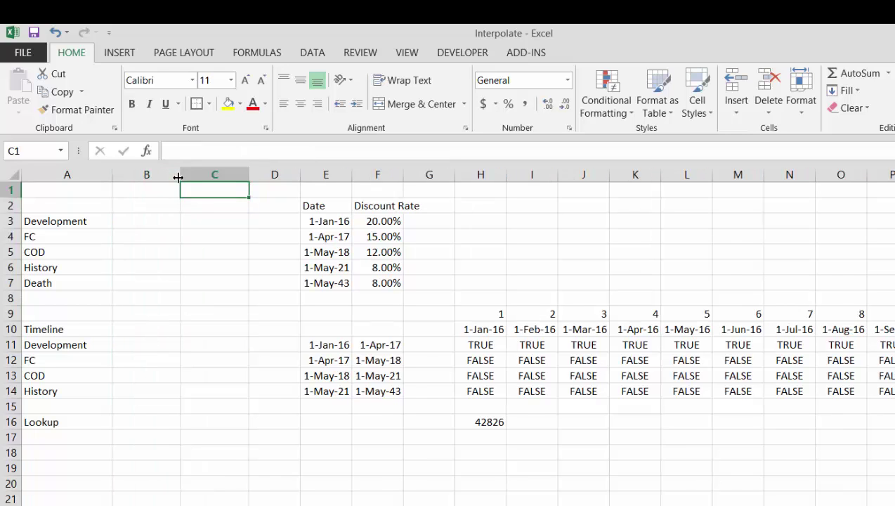
Move the Date and Discount Rate table from E2:F7 to B2:C7, beside the stage names.
key(Right)
key(Down)
key(Down)
key(Up)
key(Right)
key(shift+Down)
key(shift+Down)
key(shift+Down)
key(shift+Down)
key(shift+Down)
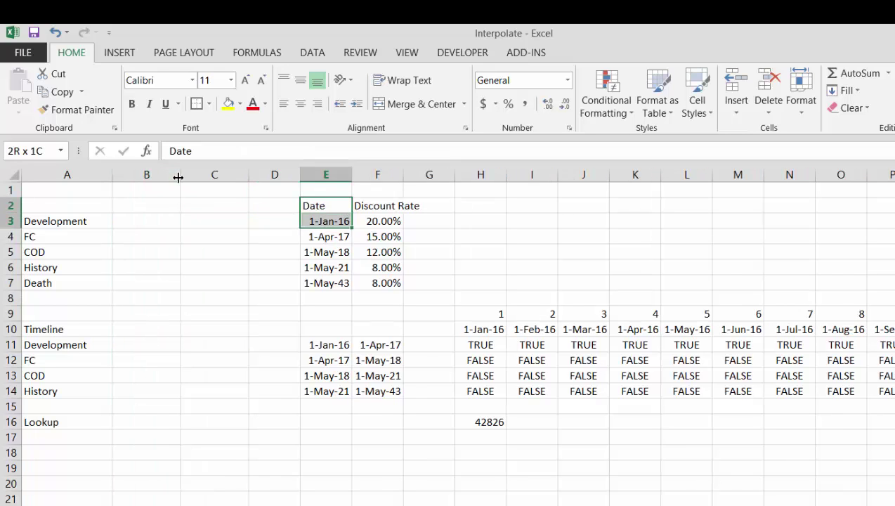
key(shift+Right)
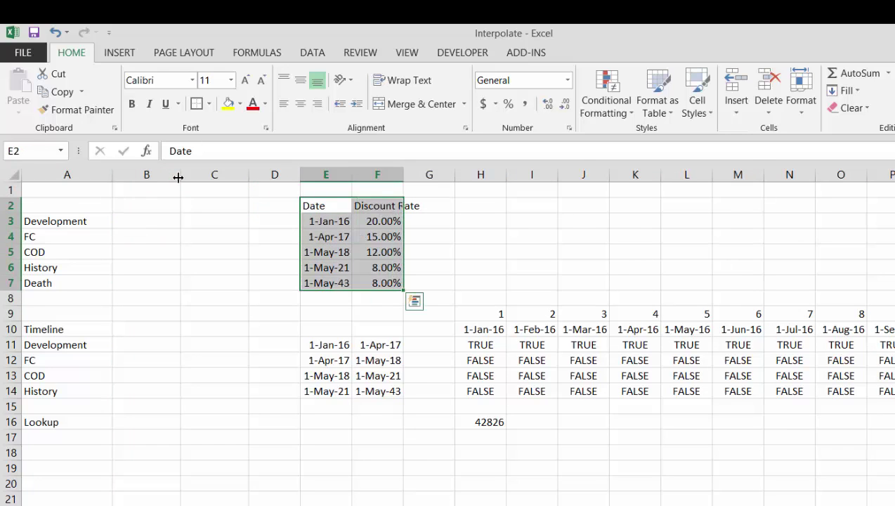
key(ctrl+c)
key(Left)
key(Left)
key(Left)
key(ctrl+v)
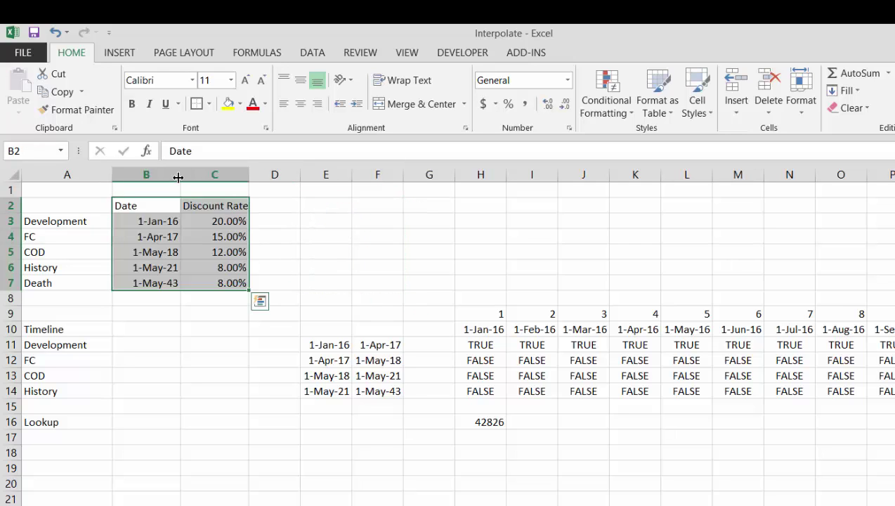
Strip the lookup and result vectors from the LOOKUP formula in H16, keeping only H10 as the lookup value.
key(Right)
key(Down)
key(Down)
key(Down)
key(Down)
key(Down)
key(Down)
key(Down)
key(Down)
key(Down)
key(Down)
key(Down)
key(Down)
key(Down)
key(Down)
key(Down)
key(Down)
key(Down)
key(Down)
key(Down)
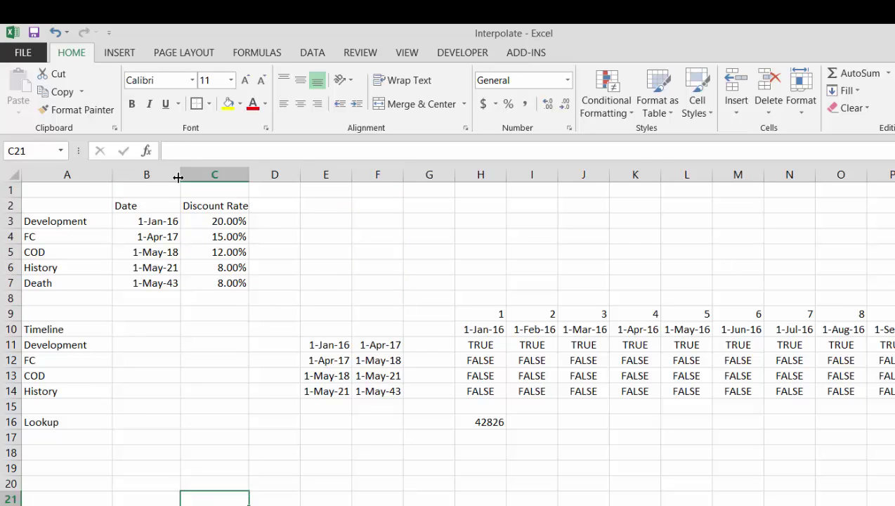
key(Up)
key(Up)
key(Up)
key(Up)
key(Right)
key(Right)
key(Right)
key(Right)
key(Right)
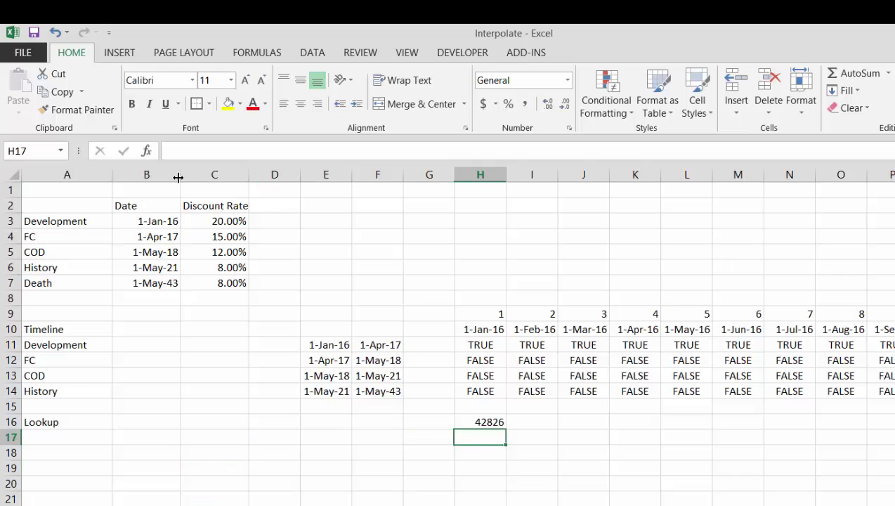
key(Up)
text(=LOOKUP(H10,$E:$E,$F:$F)
key(BackSpace)
key(BackSpace)
key(BackSpace)
key(BackSpace)
key(BackSpace)
key(BackSpace)
key(BackSpace)
key(BackSpace)
key(BackSpace)
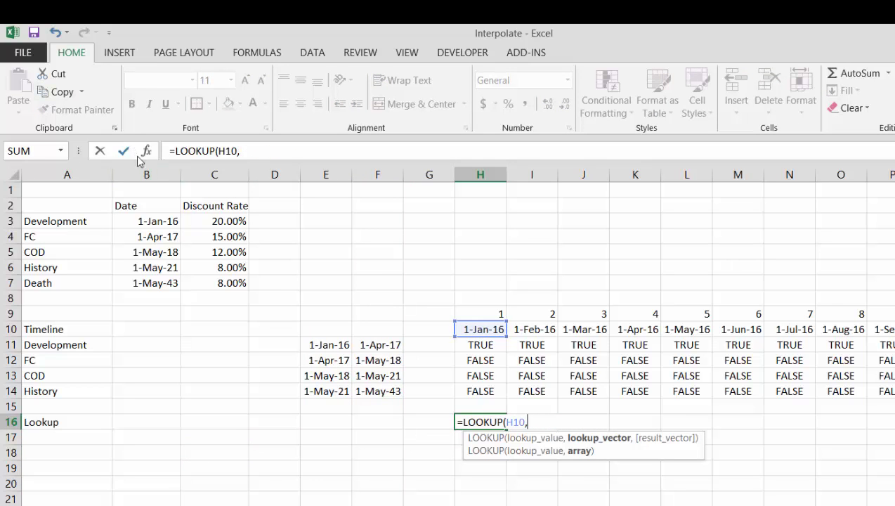
Complete the H16 LOOKUP formula with absolute column $B:$B as the lookup vector and $C:$C as the result vector.
click(144, 174)
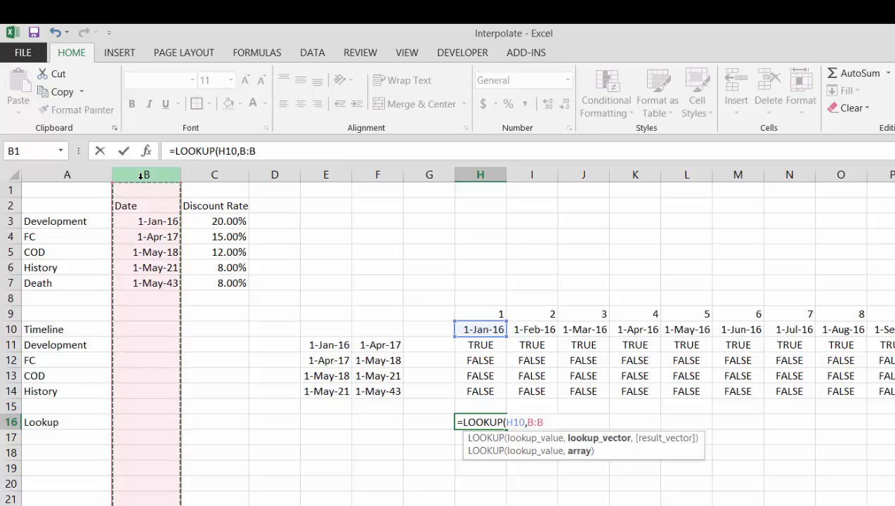
key(F4)
text(,)
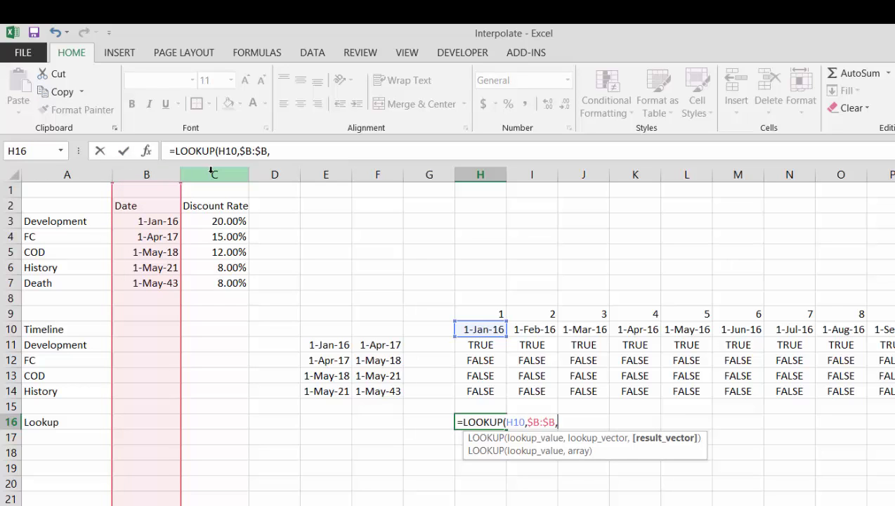
click(212, 175)
key(F4)
key(Return)
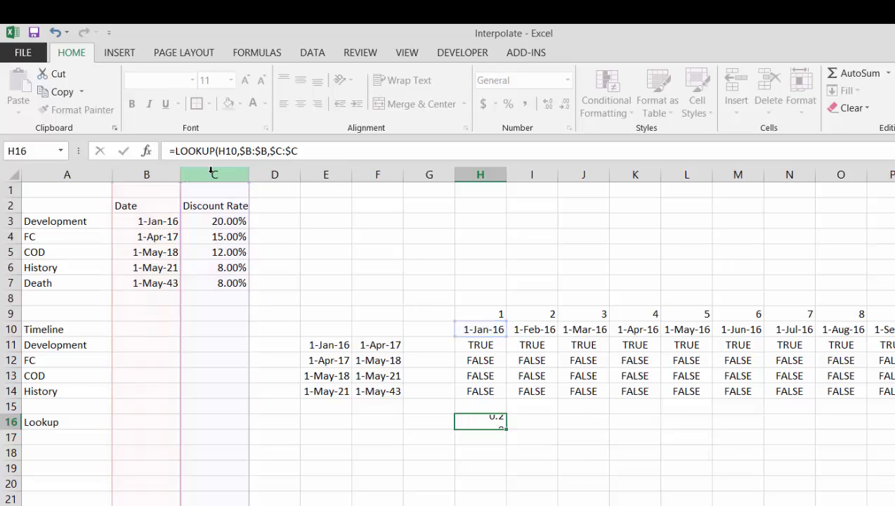
Fill the LOOKUP formula from H16 across the timeline and format the row as percentages with two decimals.
key(Up)
key(ctrl+shift+Right)
key(ctrl+r)
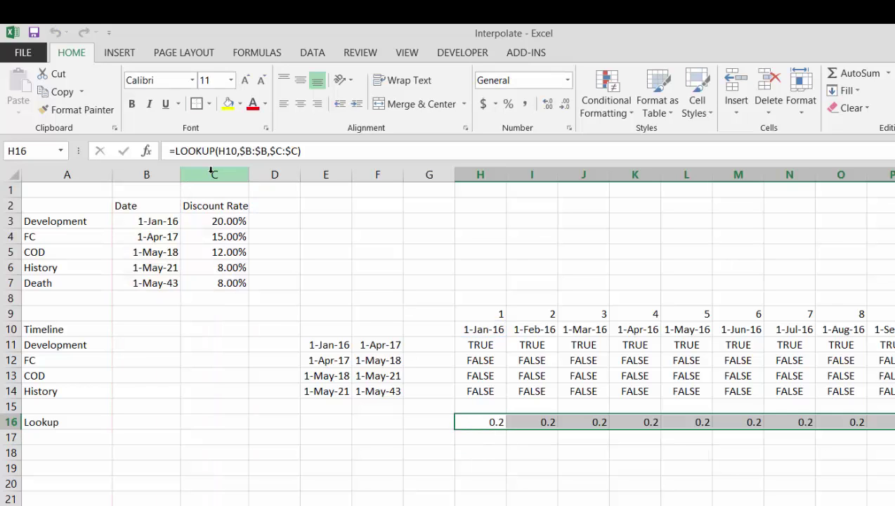
key(ctrl+shift+5)
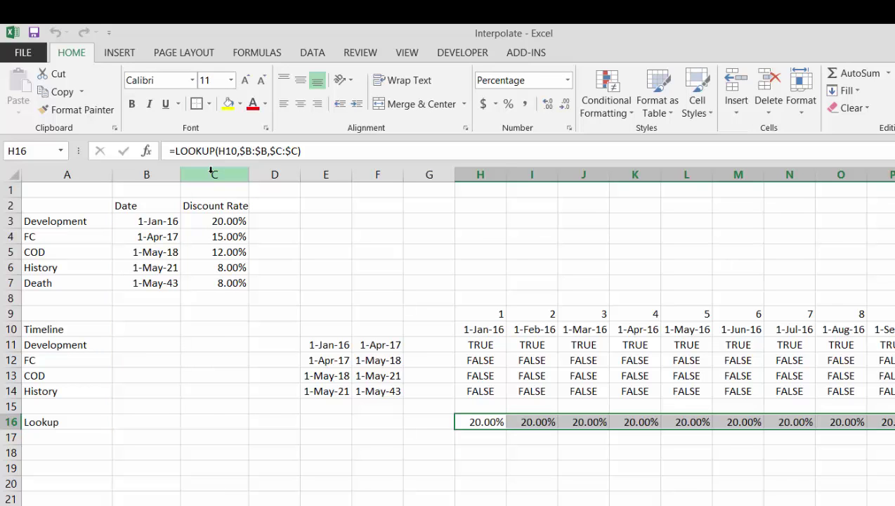
Examine how the looked-up discount rates in row 16 change along the timeline at each stage date.
key(Right)
key(Right)
key(Right)
key(Right)
key(Right)
key(Right)
key(Right)
key(Right)
key(Right)
key(Right)
key(Right)
key(Right)
key(Right)
key(Right)
key(Right)
key(Right)
key(Right)
key(Right)
key(Right)
key(Right)
key(Right)
key(Right)
key(Right)
key(Right)
key(Right)
key(Right)
key(Right)
key(Right)
key(Right)
key(Right)
key(Right)
key(Right)
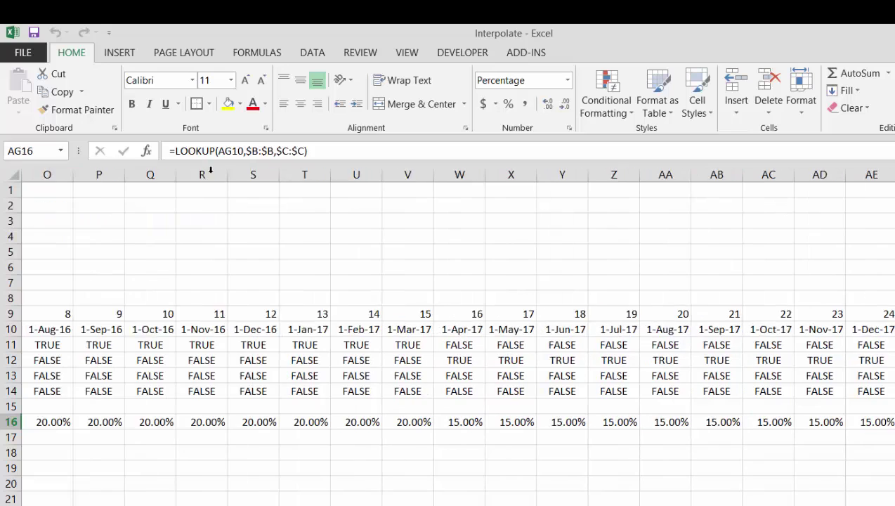
key(Right)
key(Right)
key(Right)
key(Right)
key(Right)
key(Right)
key(Right)
key(Right)
key(Right)
key(Right)
key(Right)
key(Right)
key(Right)
key(Right)
key(Right)
key(Right)
key(Right)
key(Right)
key(Right)
key(Right)
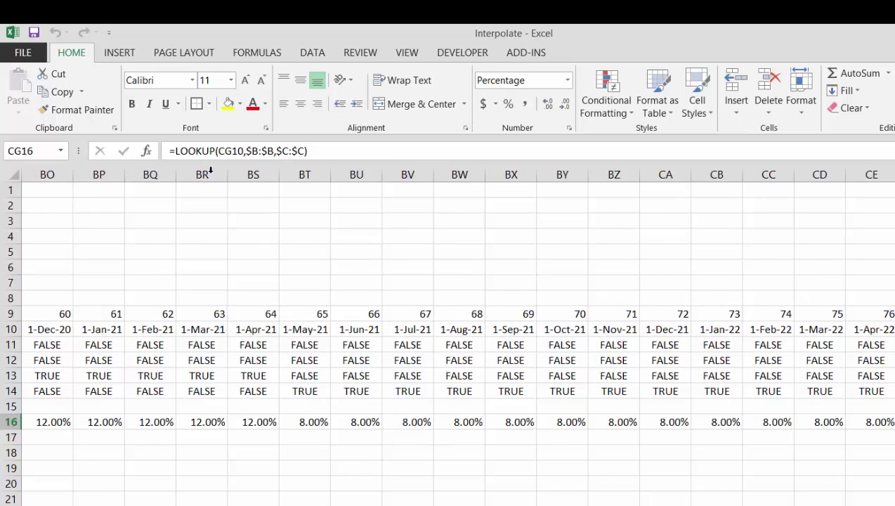
Label cell A17, below the Lookup row, as "Lookup Interpolate".
key(ctrl+Left)
key(Left)
key(Left)
key(Left)
key(Left)
key(Left)
key(Left)
key(Left)
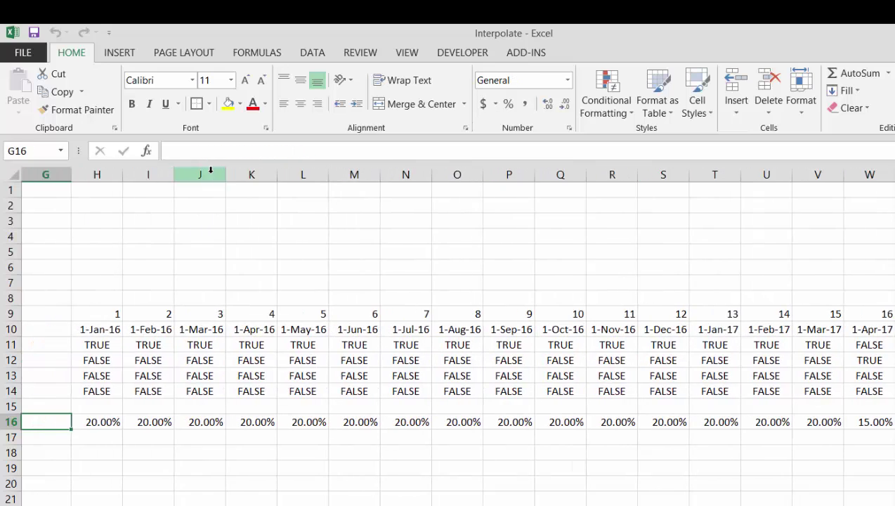
key(Down)
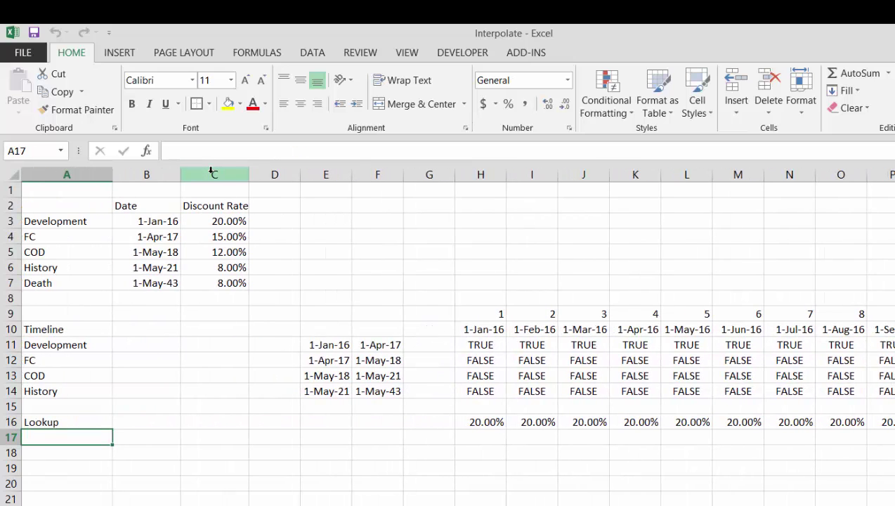
text(Lookup Interpolate)
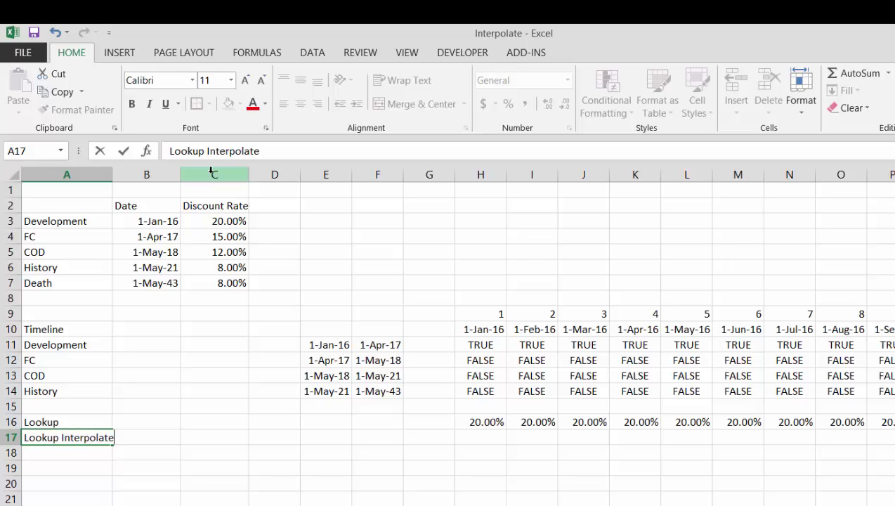
key(Return)
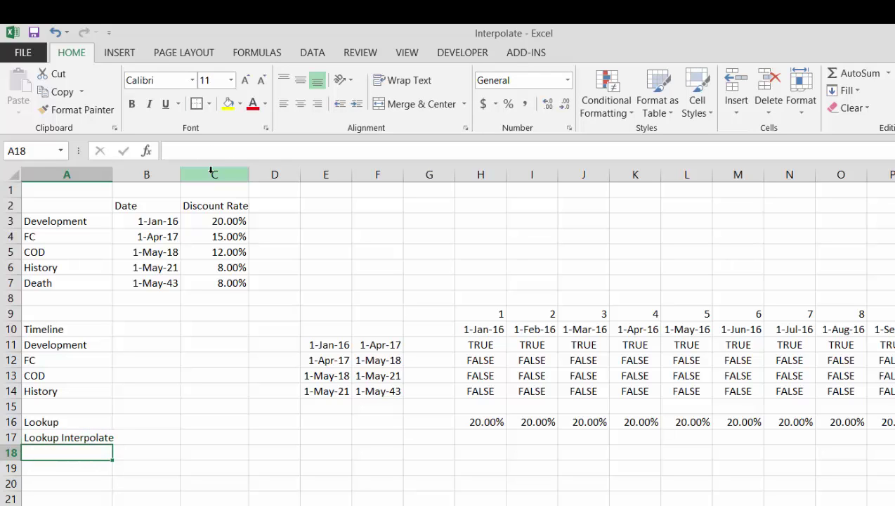
Start an interpolate_look_up formula in H17 with the first timeline date, H10, as the lookup value.
key(Up)
key(Right)
key(Right)
key(Right)
key(Right)
key(Right)
key(Right)
key(Right)
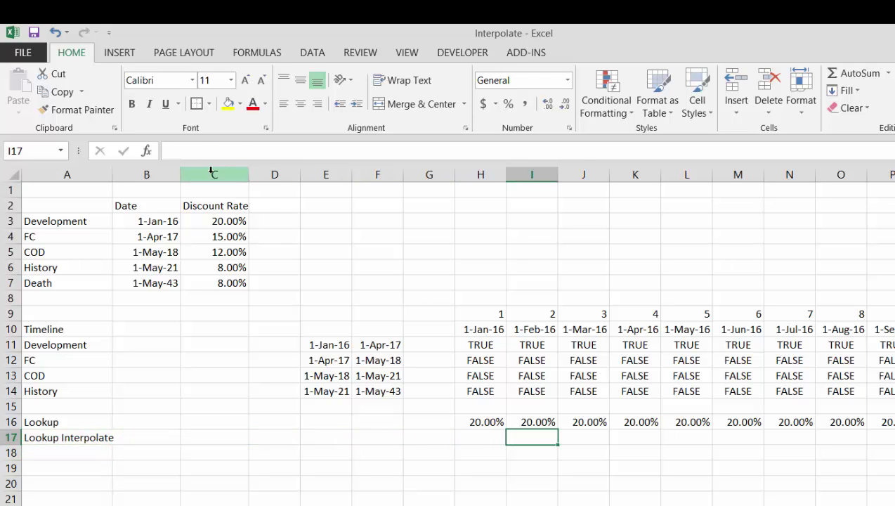
key(Left)
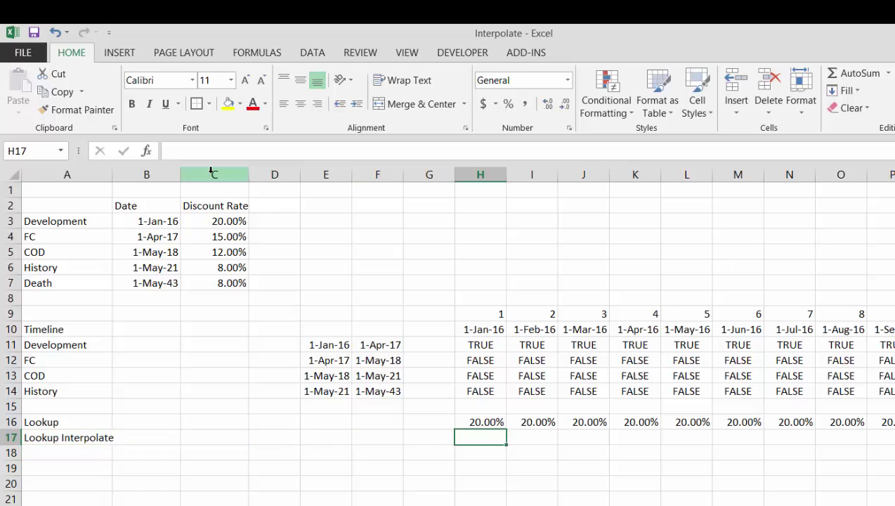
text(=l)
key(BackSpace)
text(i)
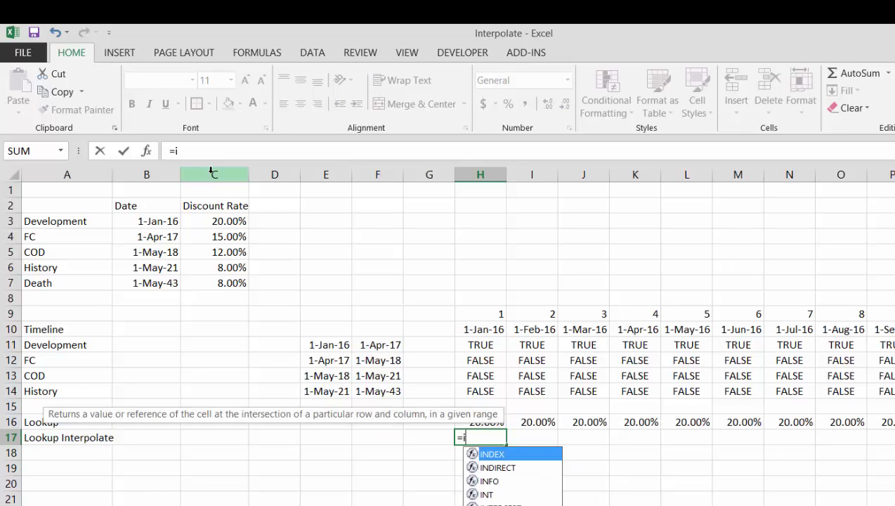
key(Down)
key(Down)
key(Down)
key(Down)
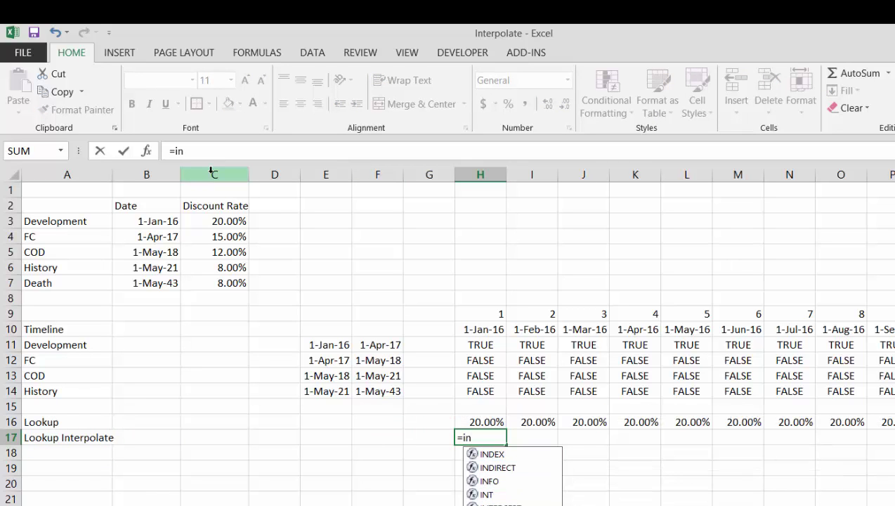
key(Tab)
key(Up)
key(Up)
key(Up)
key(Up)
key(Up)
key(Up)
key(Up)
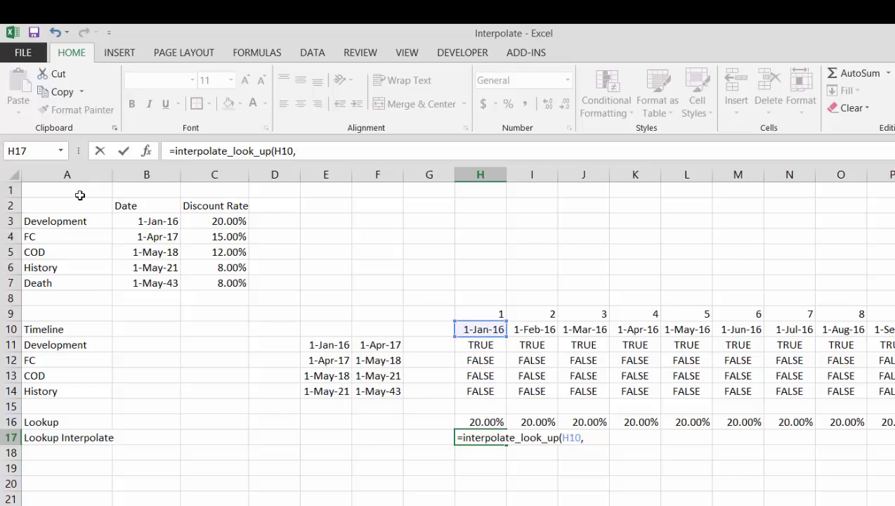
Complete the interpolate_look_up formula with absolute date column $B:$B and absolute discount rate column $C:$C.
click(153, 171)
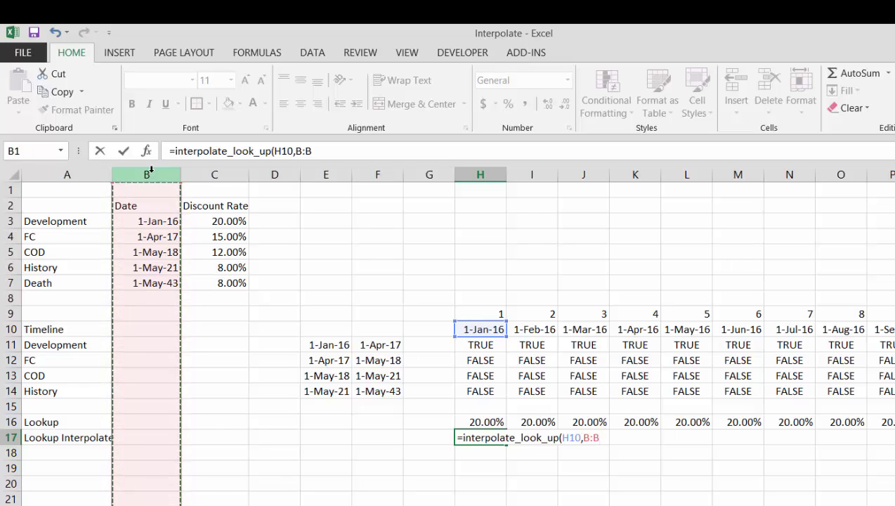
key(F4)
text(,C:C)
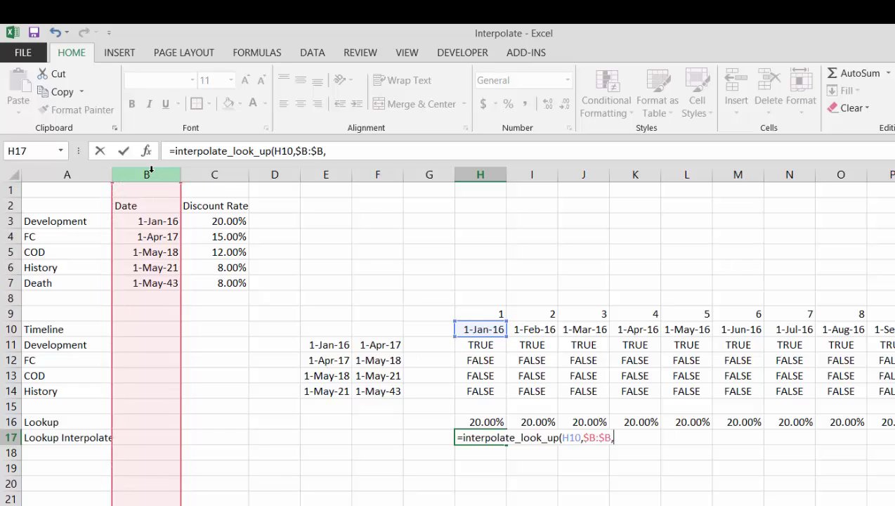
click(224, 171)
key(F4)
key(Return)
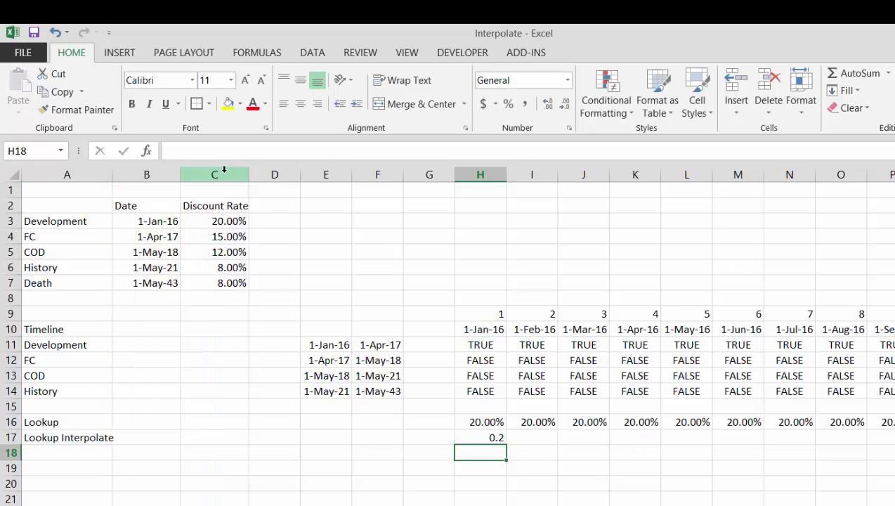
Format H17 as a percentage with two decimals and fill its interpolation formula across the timeline.
key(Up)
key(ctrl+shift+5)
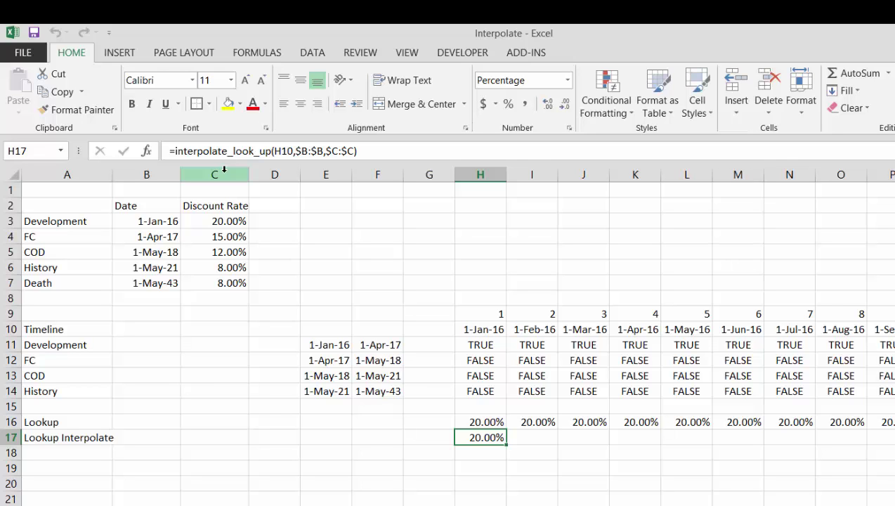
key(ctrl+shift+r)
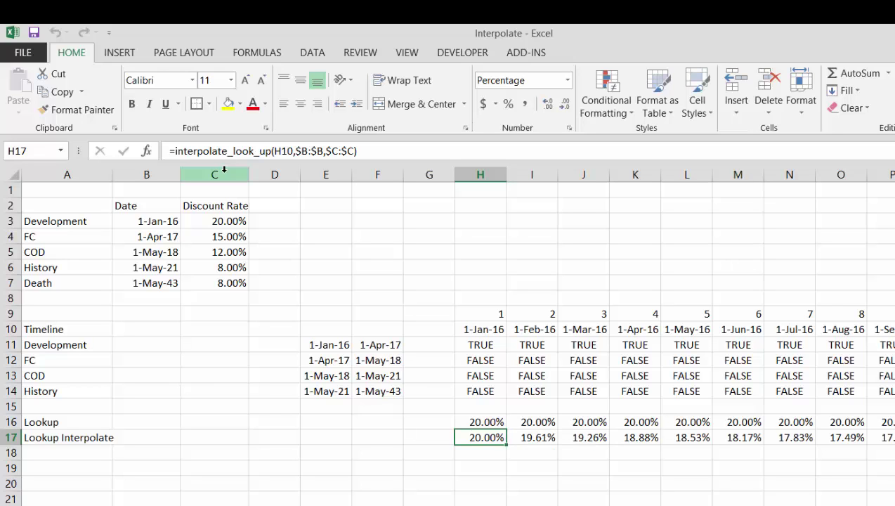
Examine the interpolated rates in row 17 against the Lookup row from the first month to the FC date, 1-Apr-17.
key(Right)
key(Right)
key(Right)
key(Right)
key(Right)
key(Right)
key(Right)
key(Right)
key(Right)
key(Right)
key(Right)
key(Right)
key(Right)
key(Right)
key(Right)
key(Right)
key(Right)
key(Right)
key(Right)
key(Right)
key(Right)
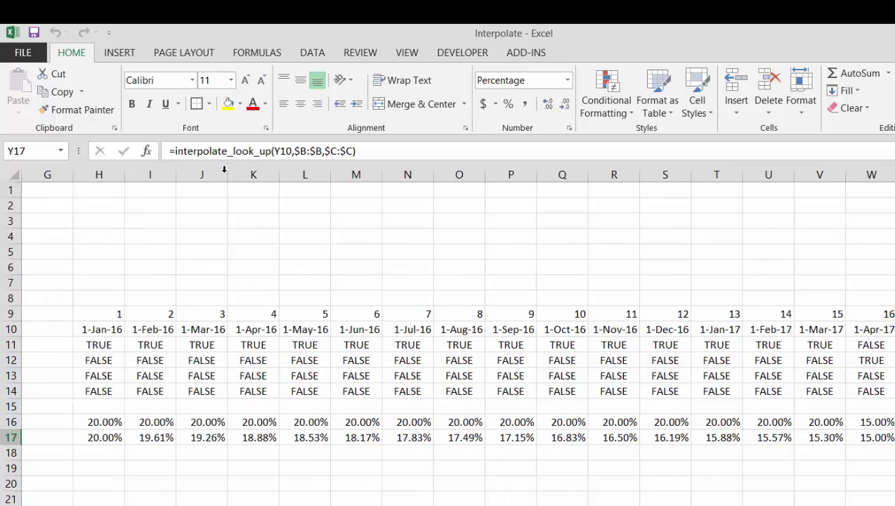
key(Left)
key(Left)
key(Left)
key(Left)
key(Left)
key(Left)
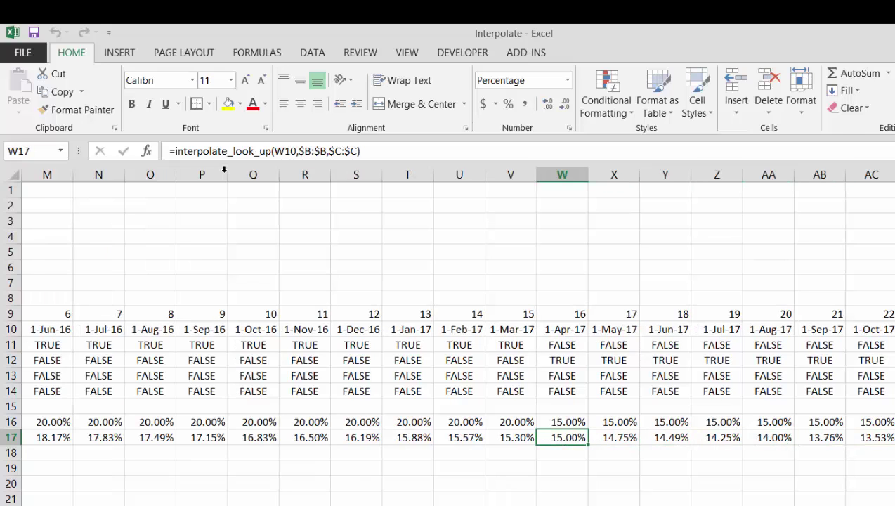
Compare the Lookup and Lookup Interpolate rates through the FC, COD and History periods, following row 17 out to 2028.
key(Right)
key(Right)
key(Right)
key(Right)
key(Right)
key(Right)
key(Right)
key(Right)
key(Right)
key(Right)
key(Right)
key(Right)
key(Right)
key(Right)
key(Right)
key(Right)
key(Right)
key(Right)
key(Right)
key(Right)
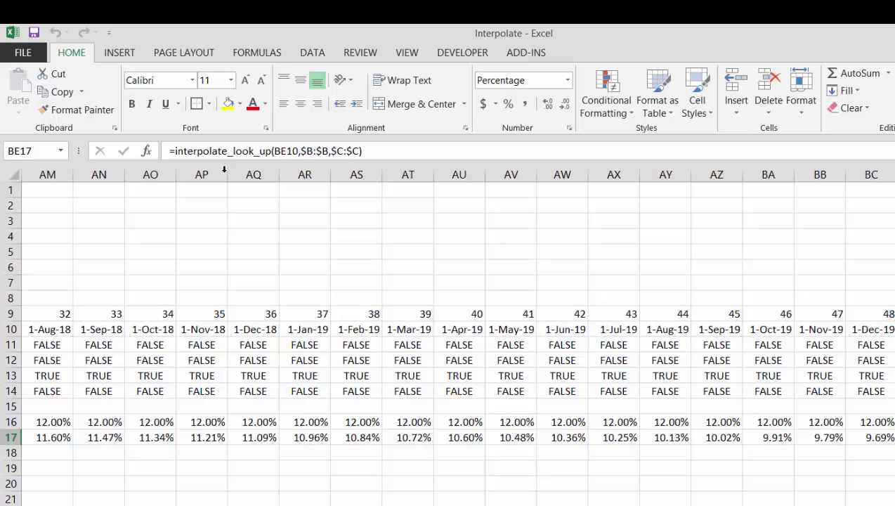
key(Right)
key(Right)
key(Right)
key(Right)
key(Right)
key(Right)
key(Right)
key(Right)
key(Right)
key(Right)
key(Right)
key(Right)
key(Right)
key(Right)
key(Right)
key(Right)
key(Right)
key(Right)
key(Right)
key(Right)
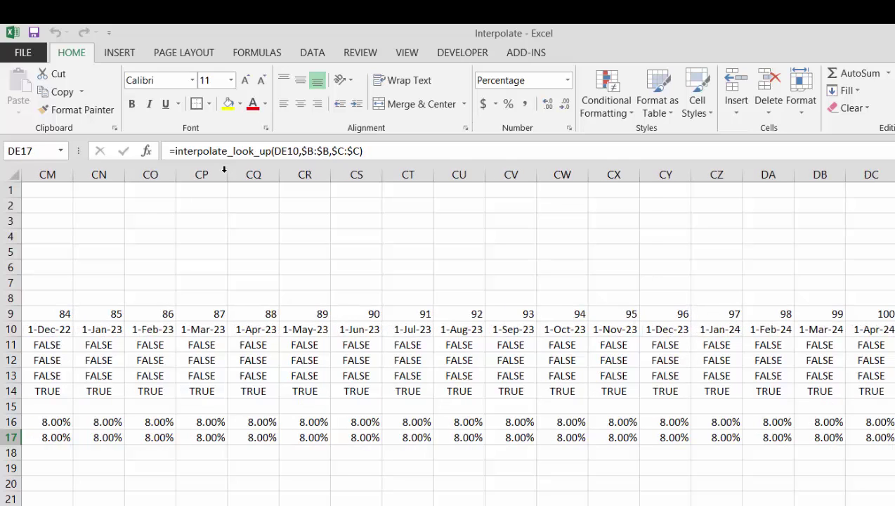
key(Right)
key(Right)
key(Right)
key(Right)
key(Right)
key(Right)
key(Right)
key(Right)
key(Right)
key(Right)
key(Right)
key(Right)
key(Right)
key(Right)
key(Right)
key(Right)
key(Right)
key(Right)
key(Right)
key(Right)
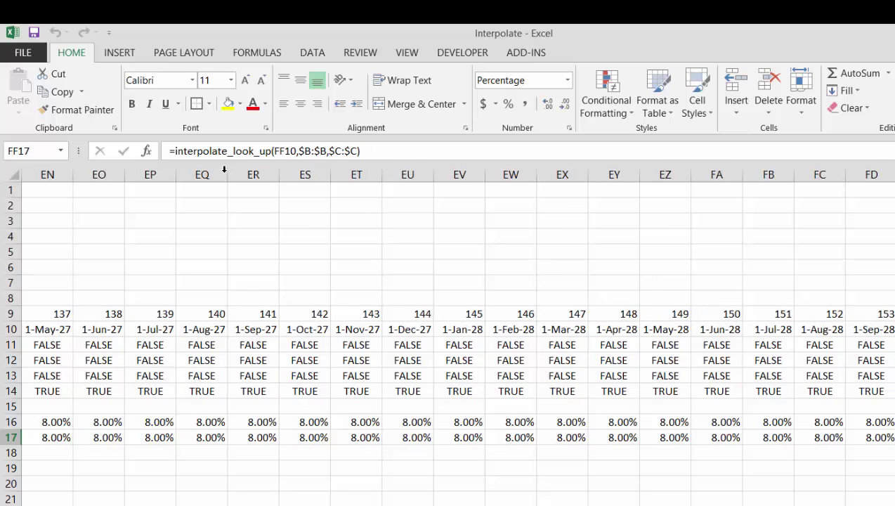
Return to the Lookup Interpolate label in A17 at the start of the row.
key(ctrl+Left)
key(Left)
key(Left)
key(Left)
key(Left)
key(Left)
key(Left)
key(Left)
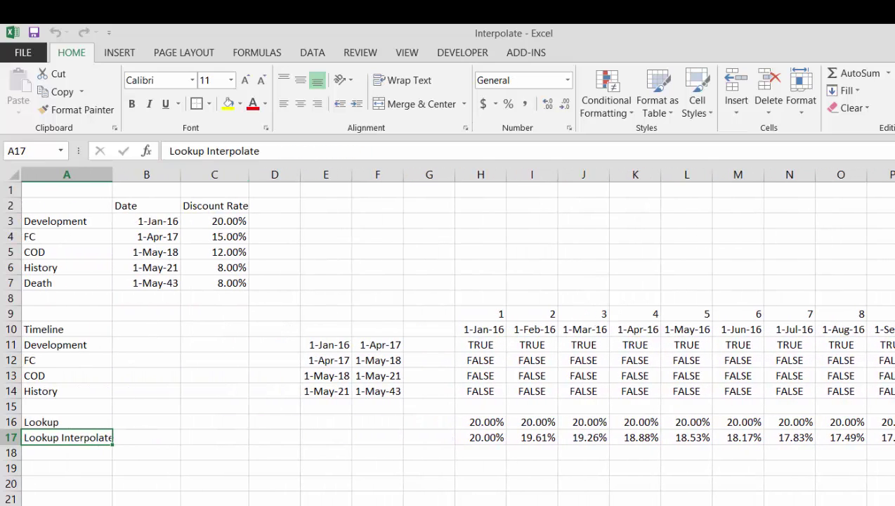
key(F10)
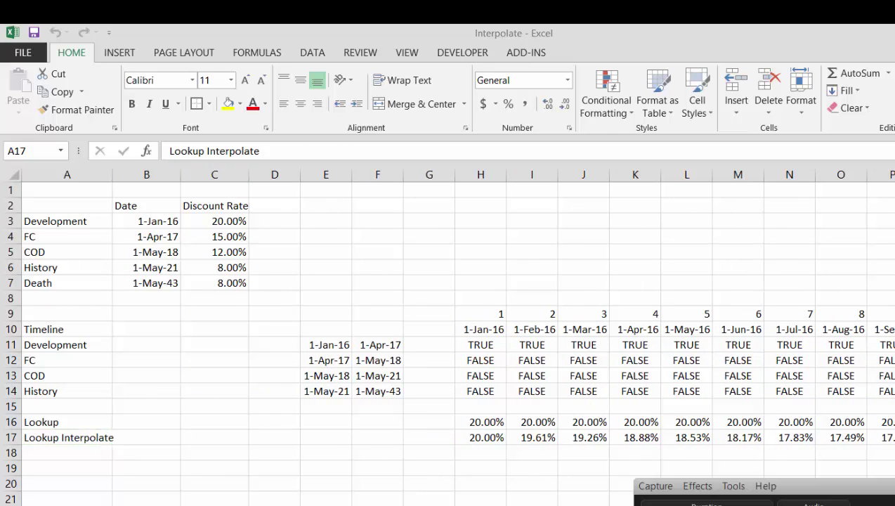